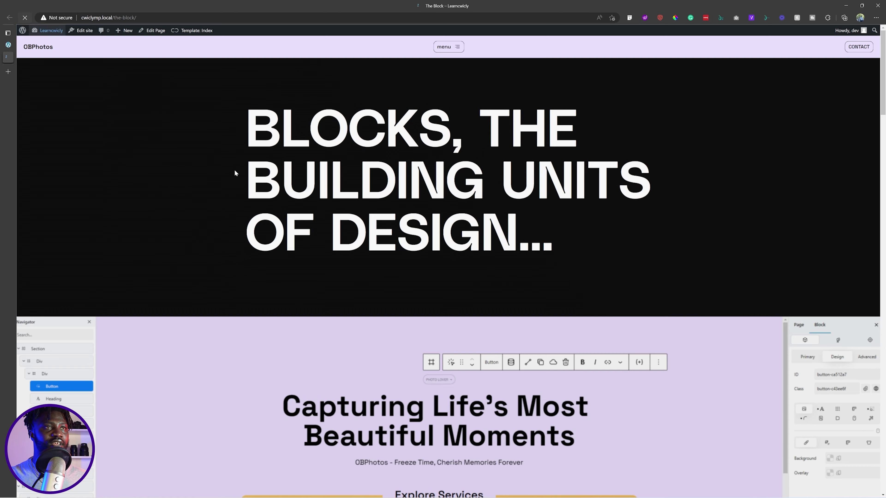
# - Look through the finished The Block page from the hero heading down to the benefits section and back up
pyautogui.scroll(-15, 359, 174)
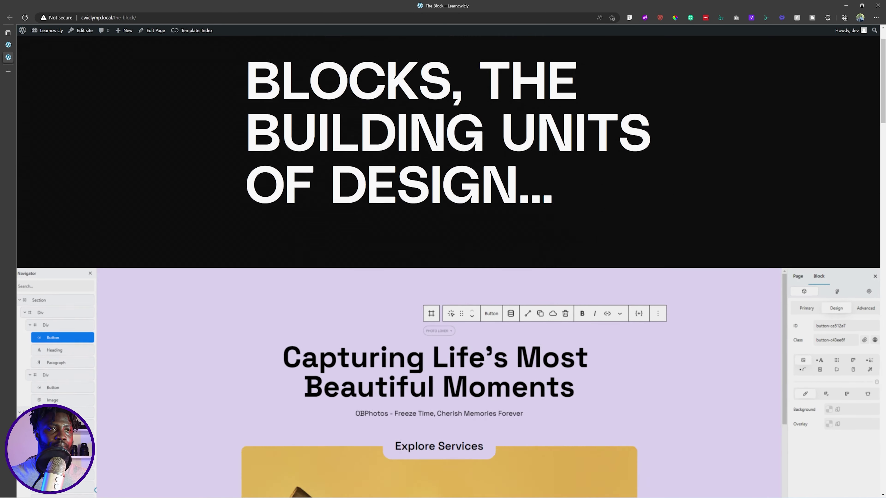
pyautogui.scroll(-10, 359, 175)
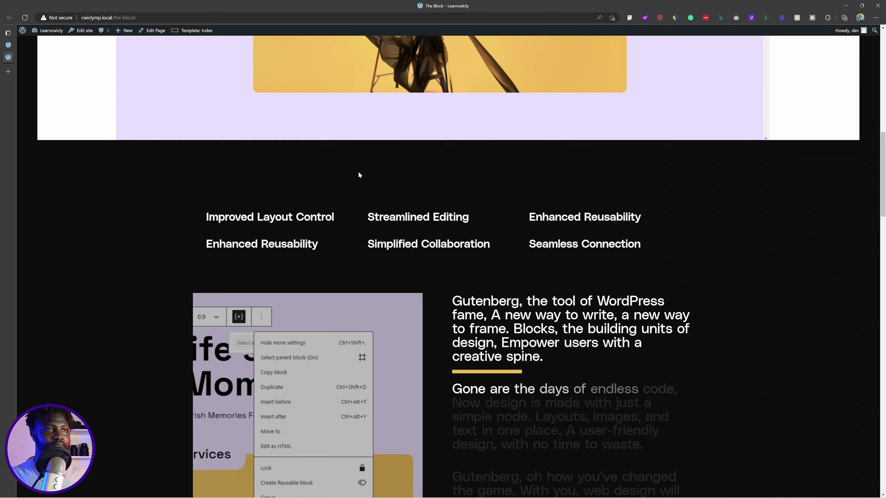
pyautogui.scroll(-10, 359, 172)
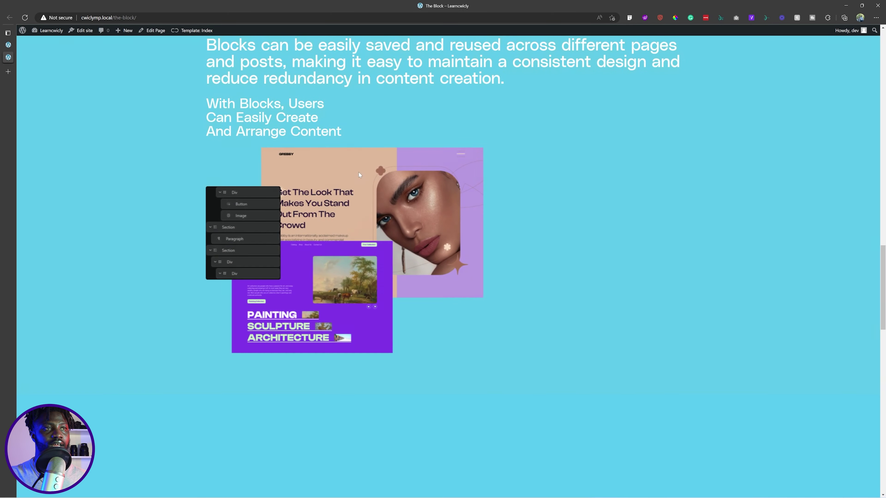
pyautogui.scroll(-8, 358, 173)
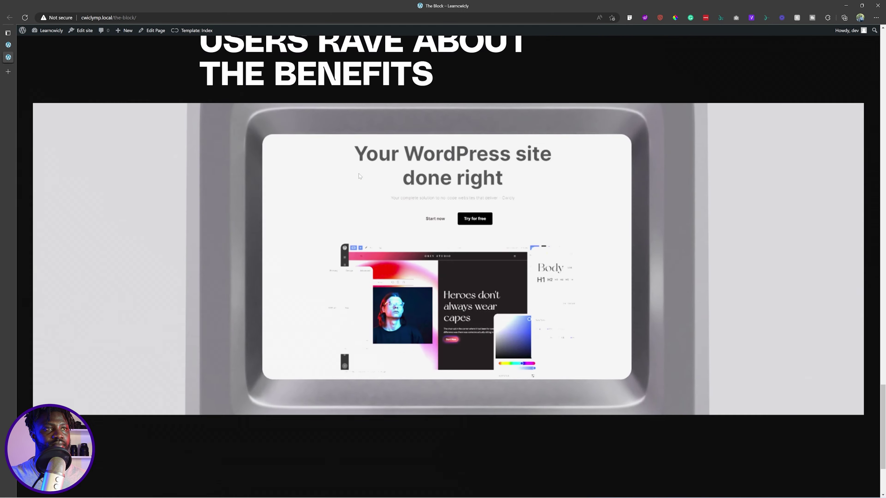
pyautogui.scroll(5, 359, 173)
pyautogui.scroll(8, 358, 178)
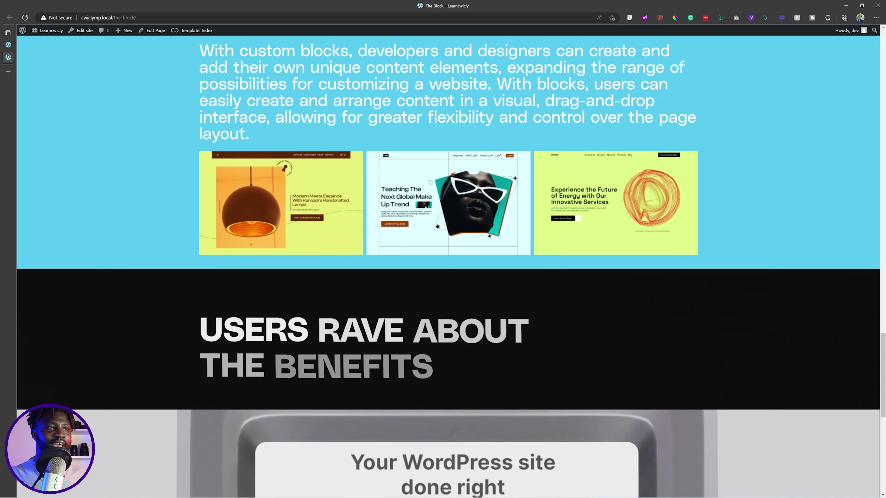
pyautogui.scroll(10, 358, 177)
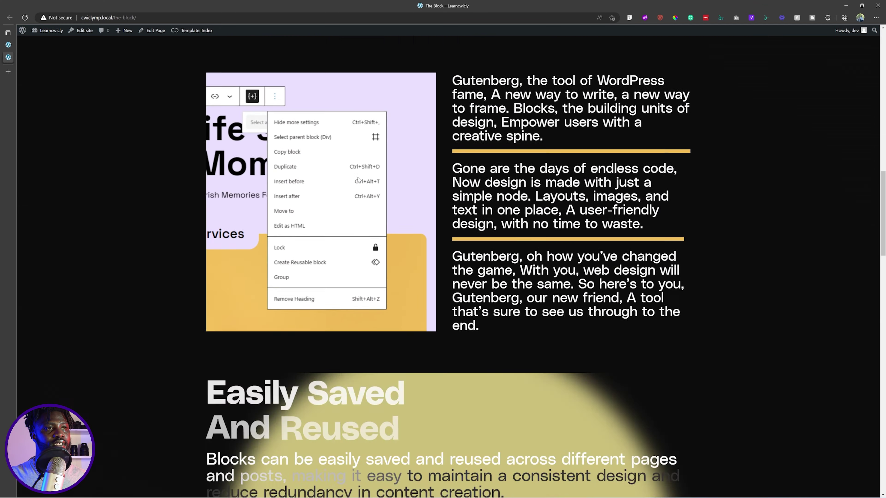
pyautogui.scroll(10, 358, 178)
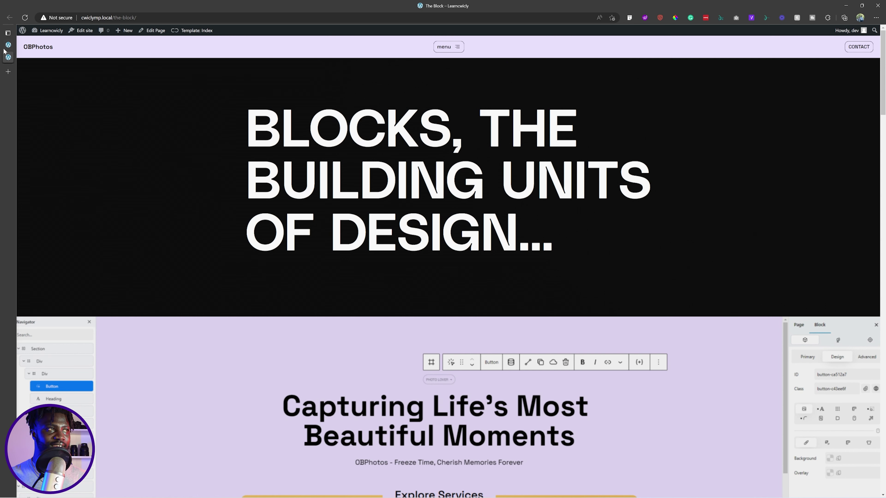
# - Create a new WordPress page titled "Cwicly Landing Page" and save it as a draft
pyautogui.moveTo(9, 57)
pyautogui.click(35, 45)
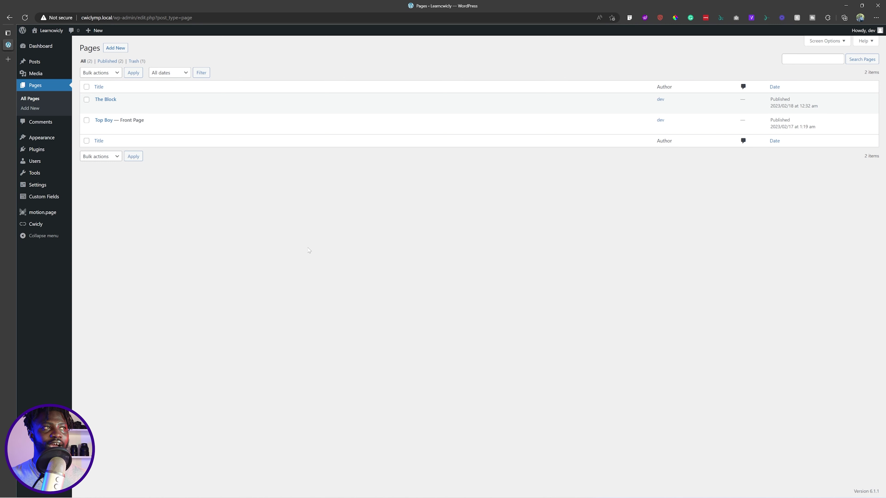
pyautogui.click(115, 47)
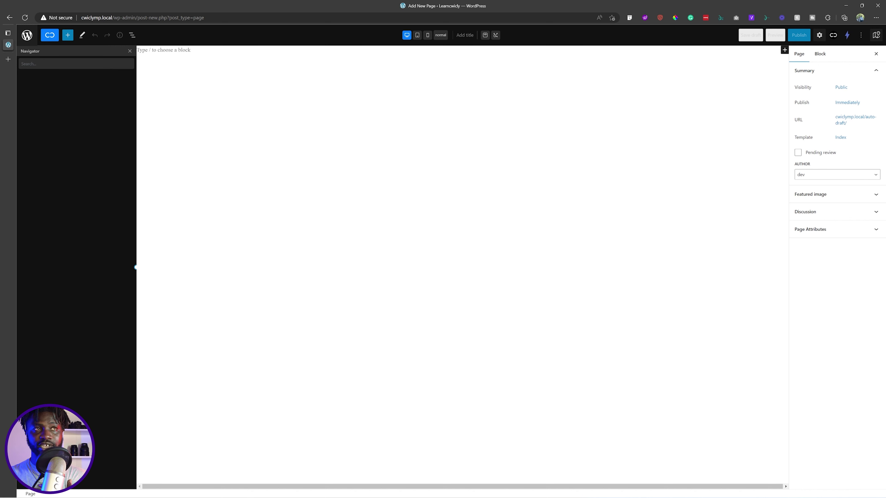
pyautogui.click(464, 35)
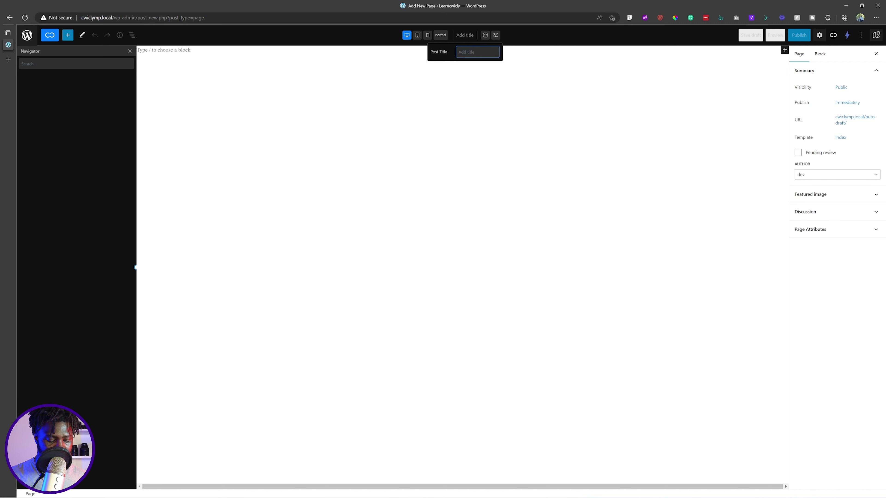
pyautogui.write('Cwicly Landing P')
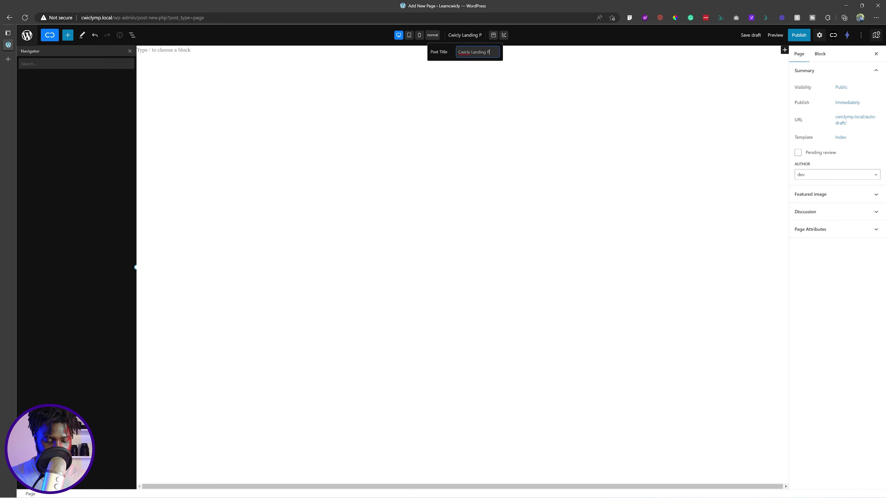
pyautogui.write('age')
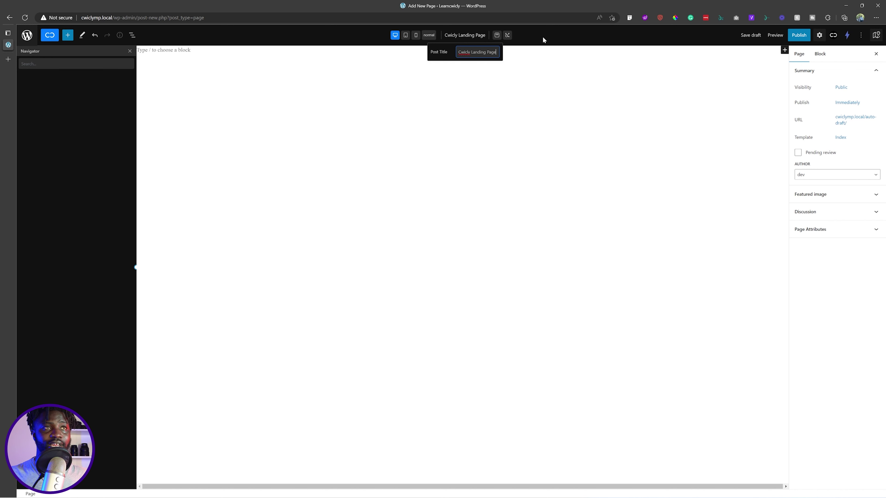
pyautogui.click(750, 35)
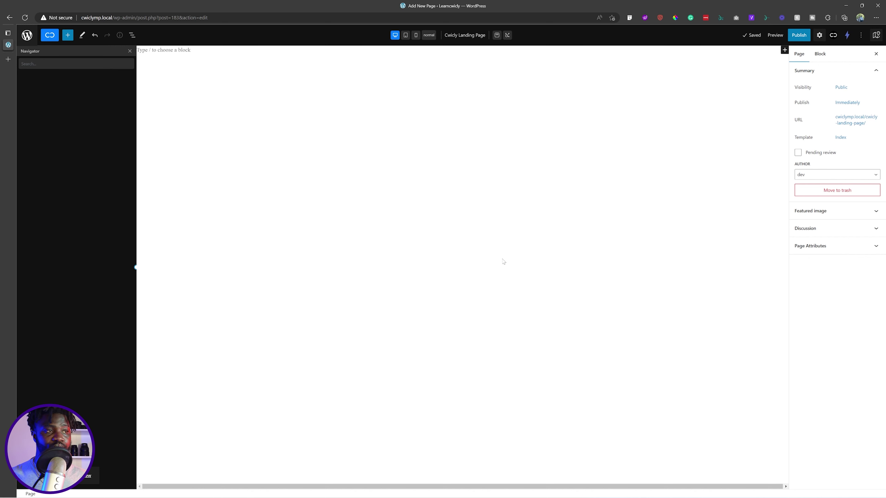
# - Switch to Figma and examine The Bloc frame's layout and its linear gradient fill
pyautogui.moveTo(443, 496)
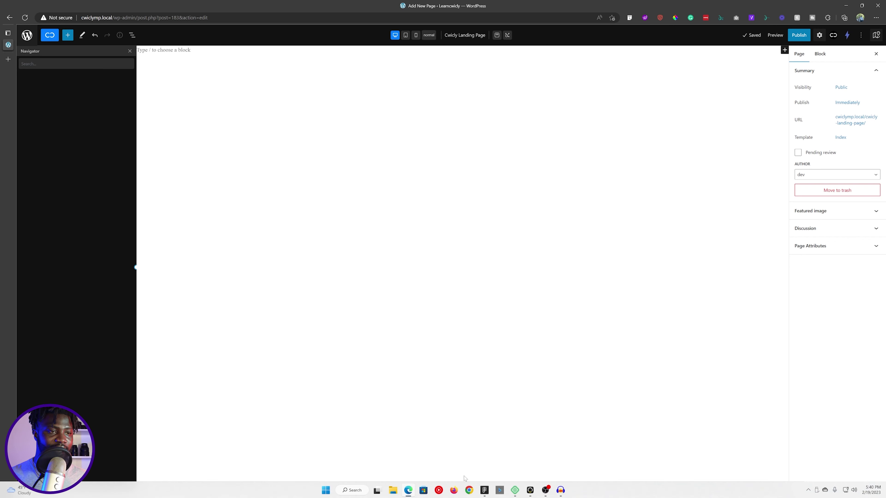
pyautogui.click(485, 492)
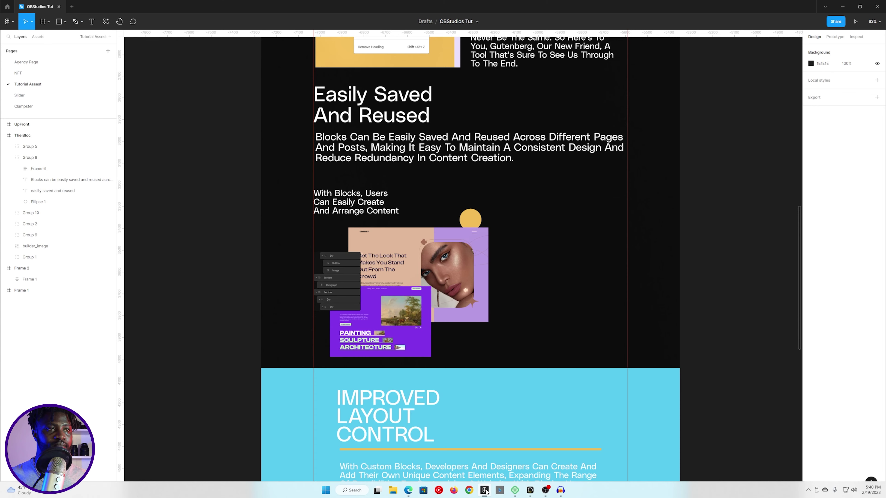
pyautogui.scroll(3, 508, 293)
pyautogui.scroll(15, 507, 296)
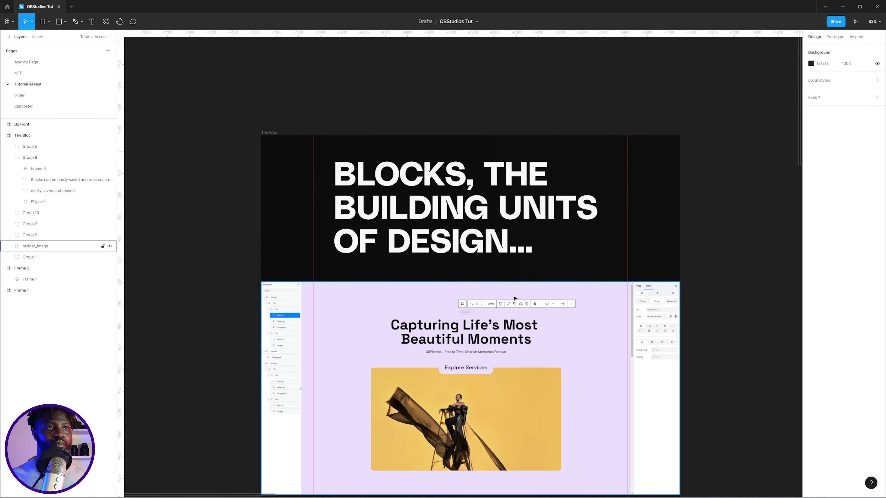
pyautogui.scroll(-10, 557, 259)
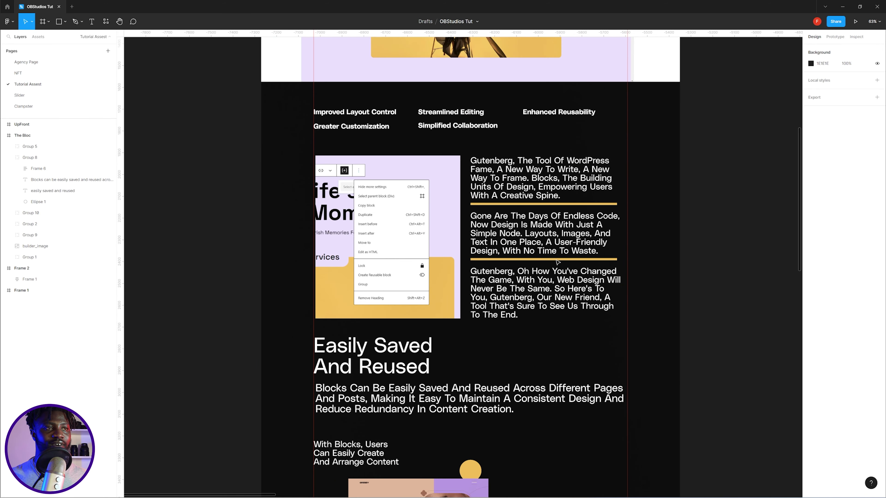
pyautogui.scroll(-3, 557, 261)
pyautogui.click(53, 139)
pyautogui.scroll(13, 522, 240)
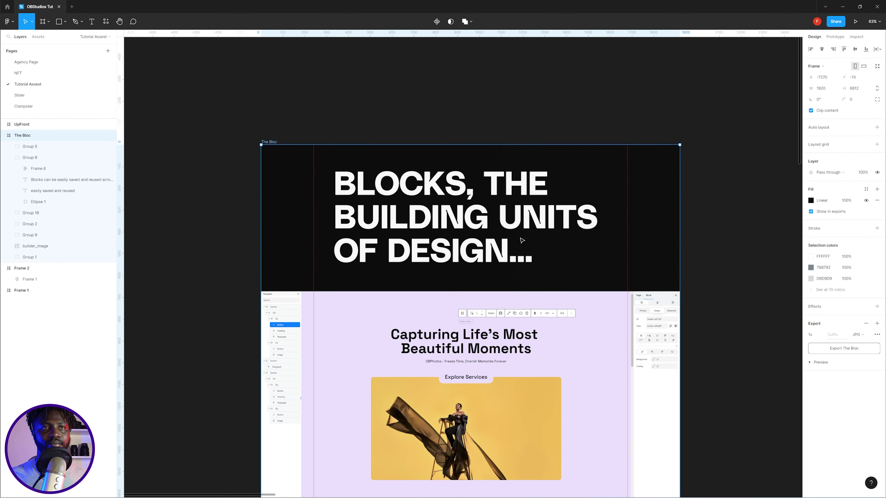
pyautogui.click(827, 203)
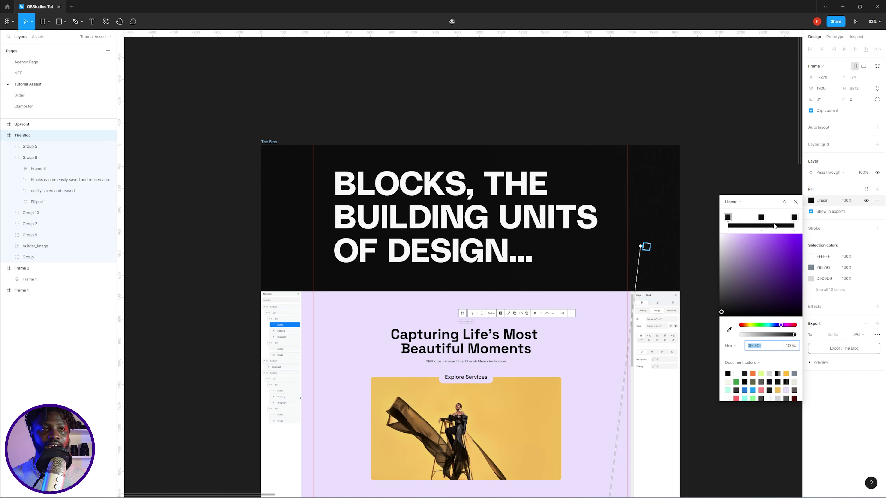
# - Return to the WordPress editor in the browser and add a Cwicly Section block to the empty page
pyautogui.hotkey('alt', 'Tab')
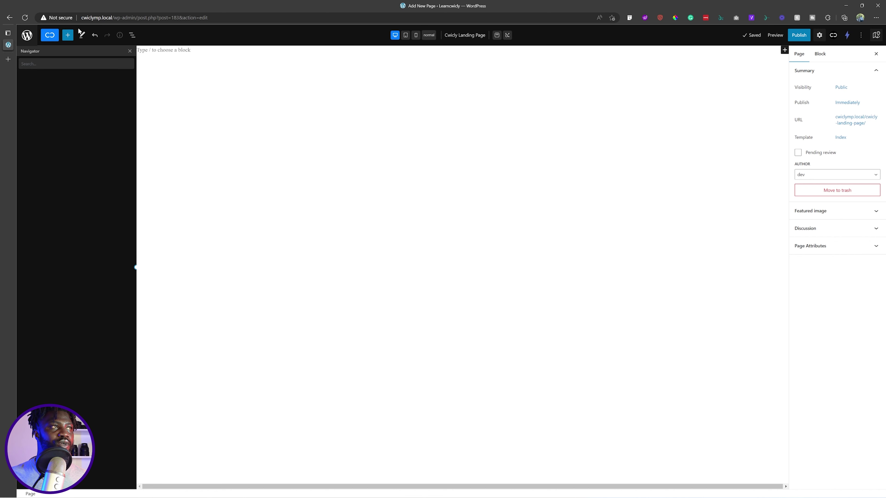
pyautogui.click(69, 36)
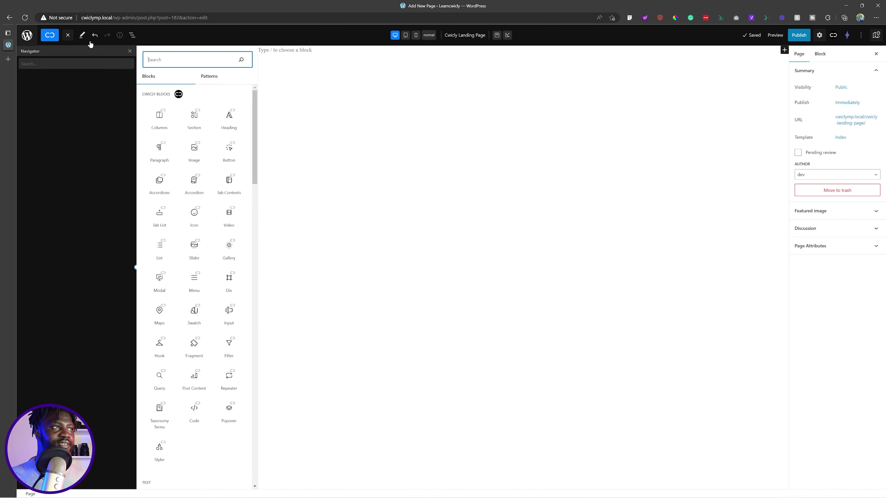
pyautogui.click(195, 115)
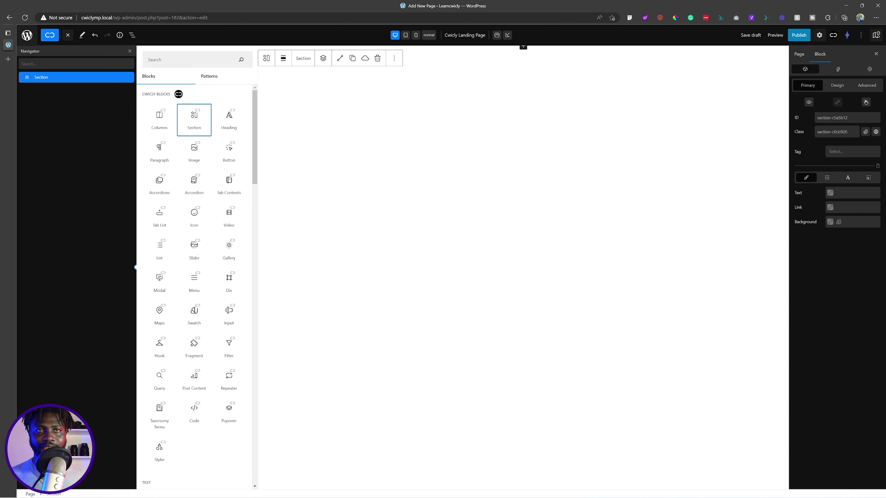
# - Set both the ID and the class of the new section to main-section
pyautogui.tripleClick(836, 117)
pyautogui.write('main-section')
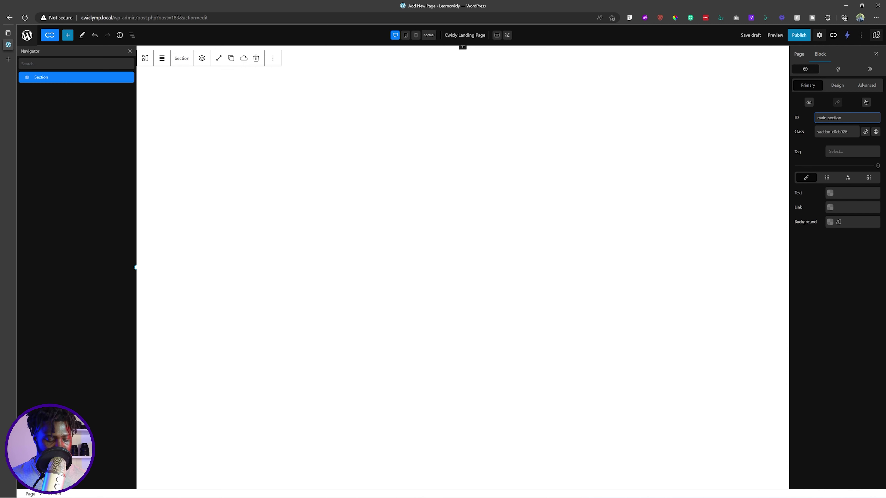
pyautogui.hotkey('ctrl', 'a')
pyautogui.hotkey('ctrl', 'c')
pyautogui.press('Tab')
pyautogui.hotkey('ctrl', 'v')
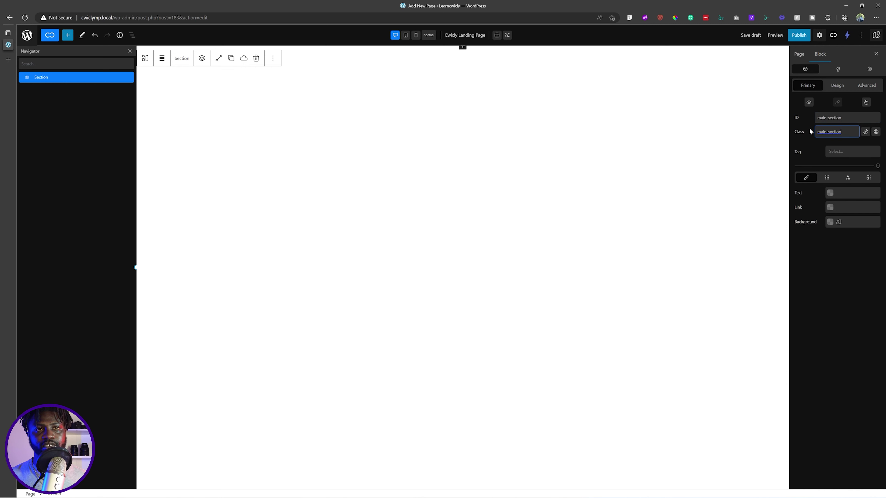
pyautogui.click(801, 141)
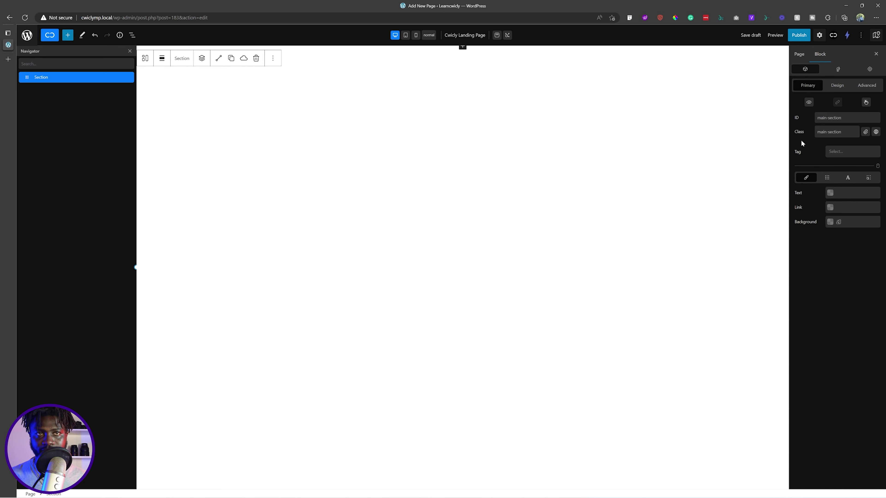
# - Set the section's HTML tag to main
pyautogui.click(840, 151)
pyautogui.click(842, 207)
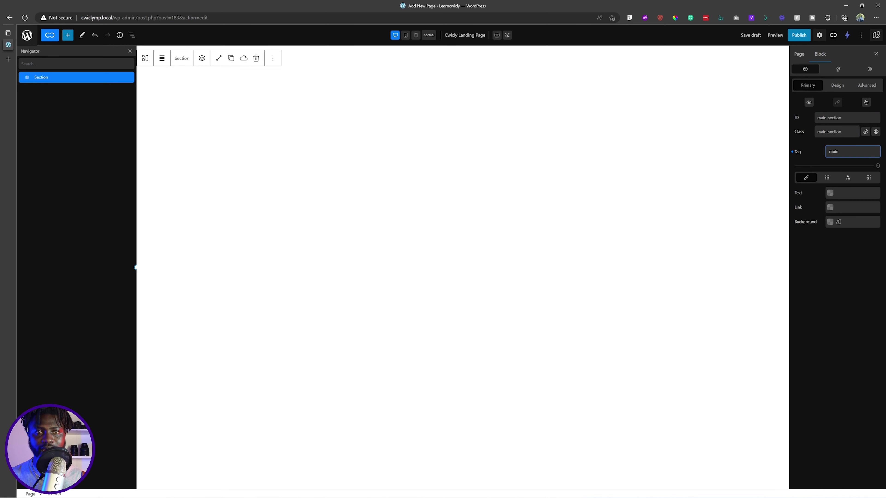
pyautogui.click(808, 155)
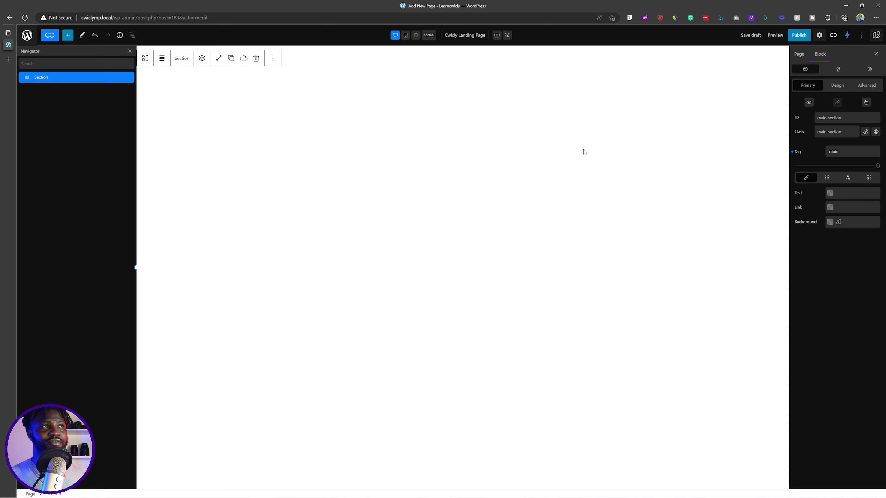
# - Rename the section block in the Navigator to "Mian Section"
pyautogui.doubleClick(41, 78)
pyautogui.write('Mian')
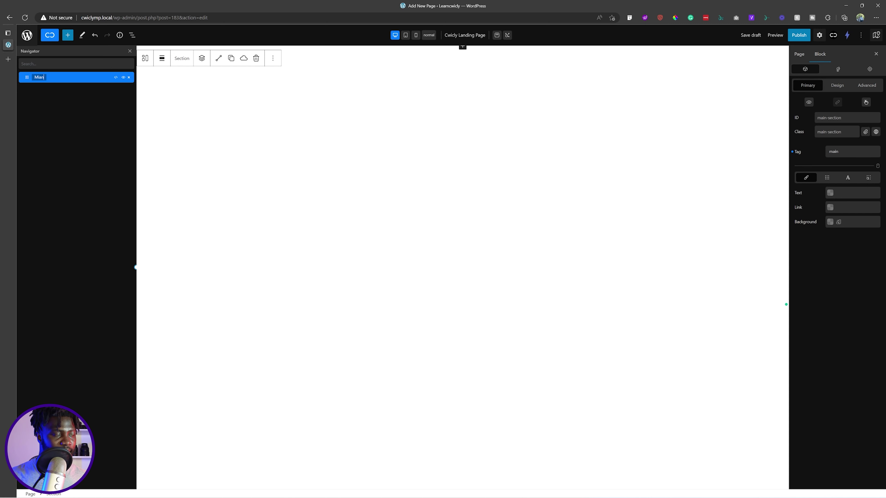
pyautogui.hotkey('ctrl', 'a')
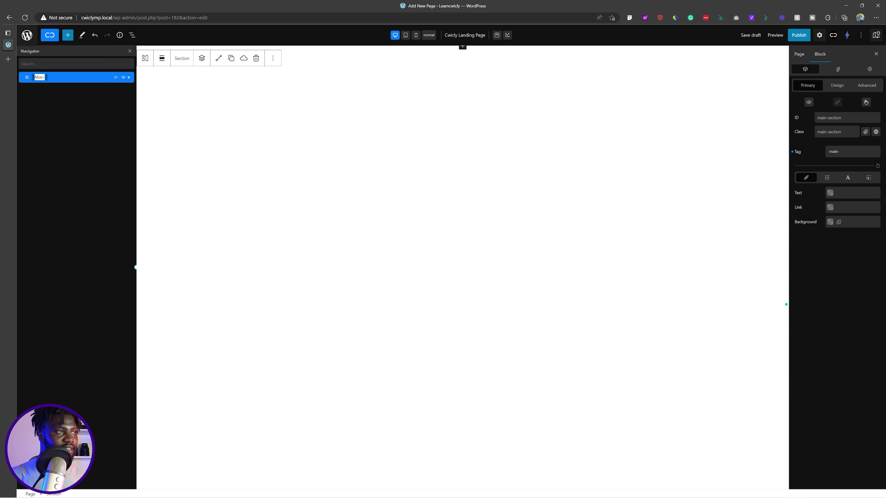
pyautogui.press('Right')
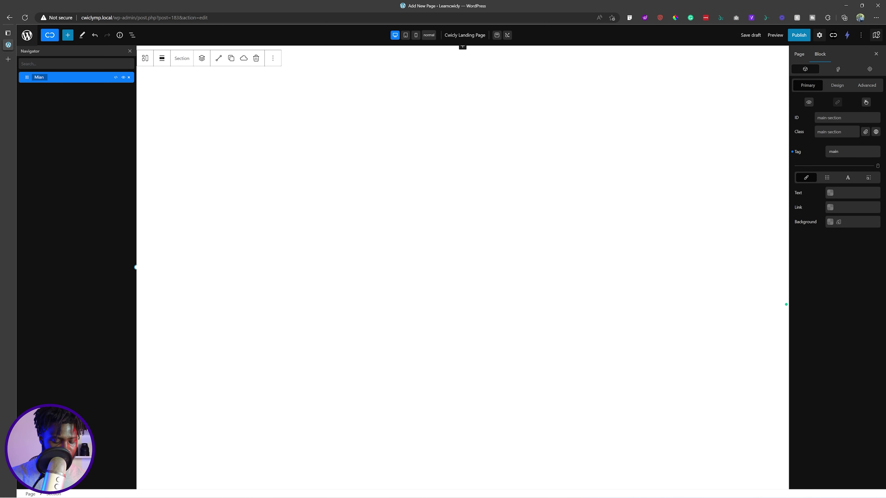
pyautogui.write('Section')
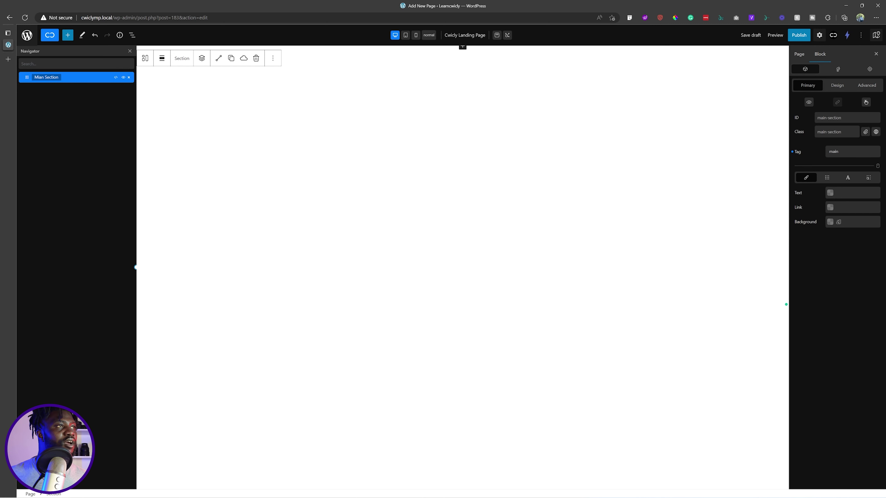
pyautogui.press('Return')
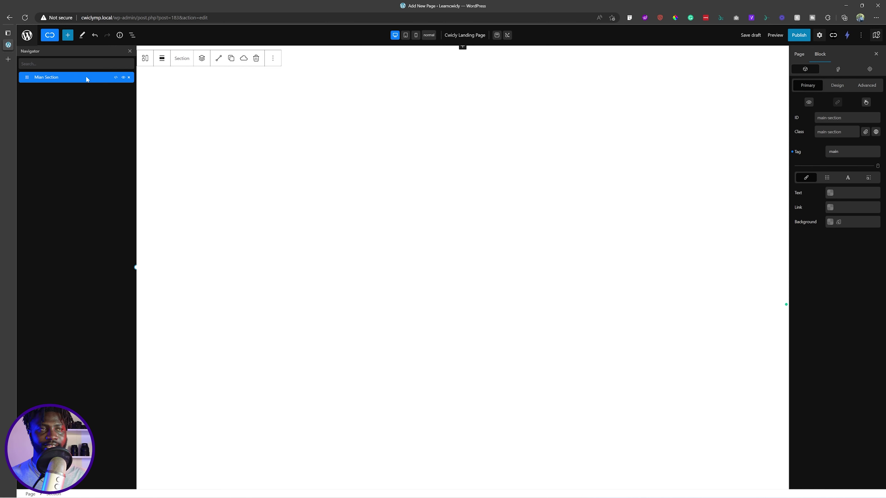
# - Give the main section a linear gradient background with an added middle stop, and select the matching gradient's first stop in Figma
pyautogui.click(836, 86)
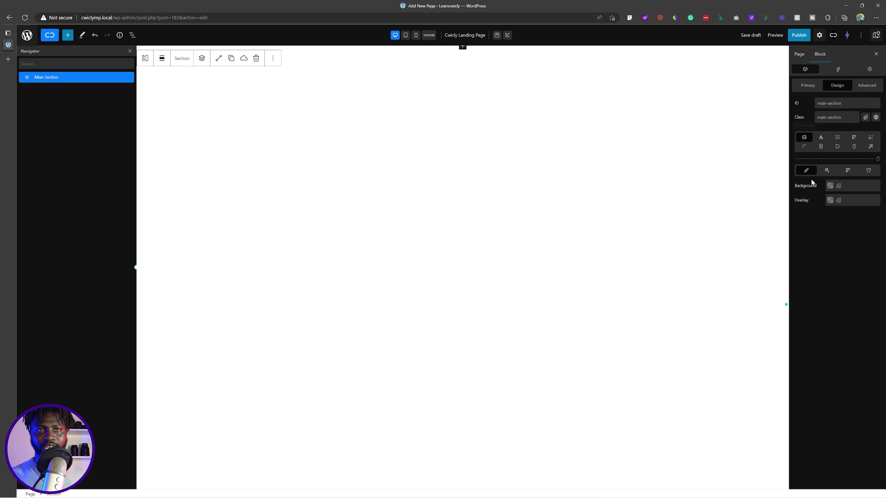
pyautogui.click(830, 186)
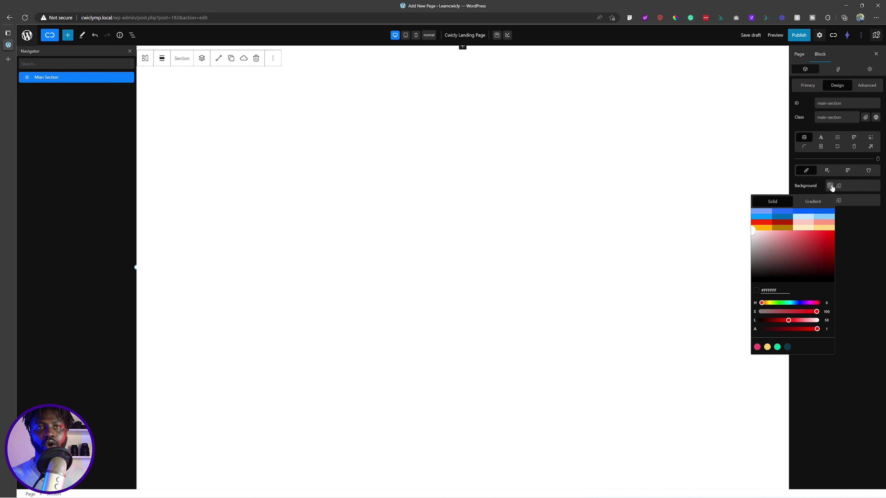
pyautogui.click(810, 202)
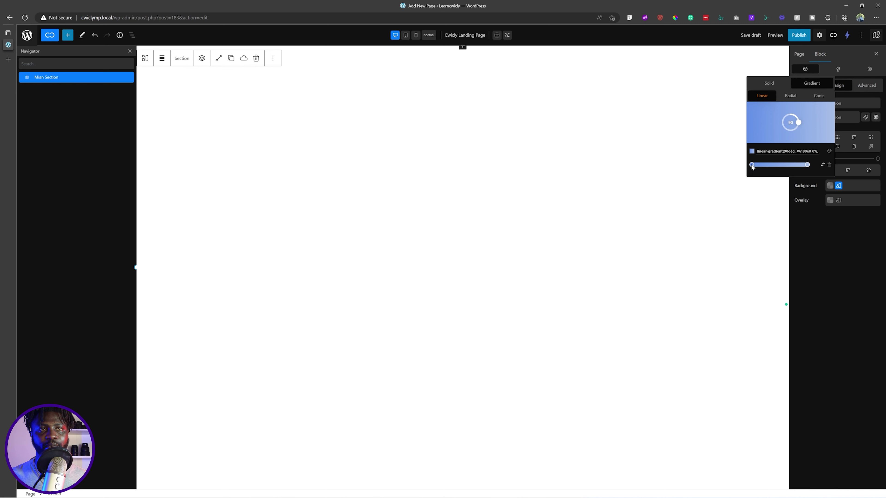
pyautogui.click(781, 164)
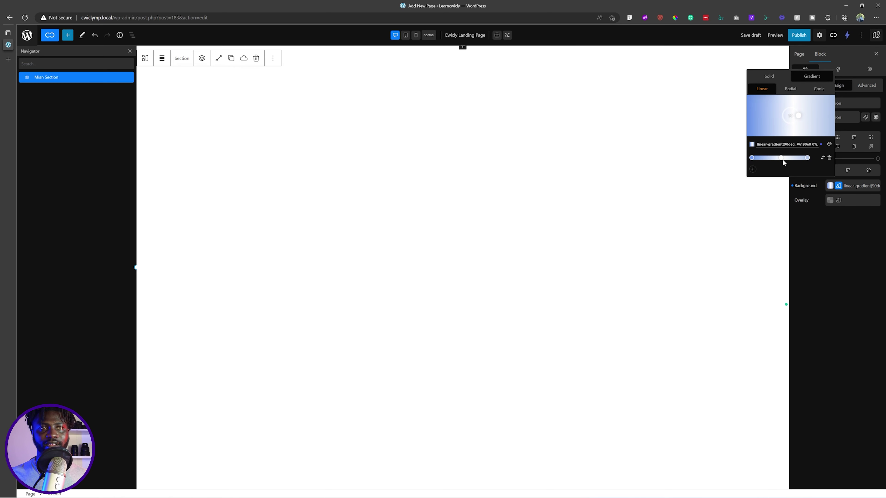
pyautogui.click(751, 158)
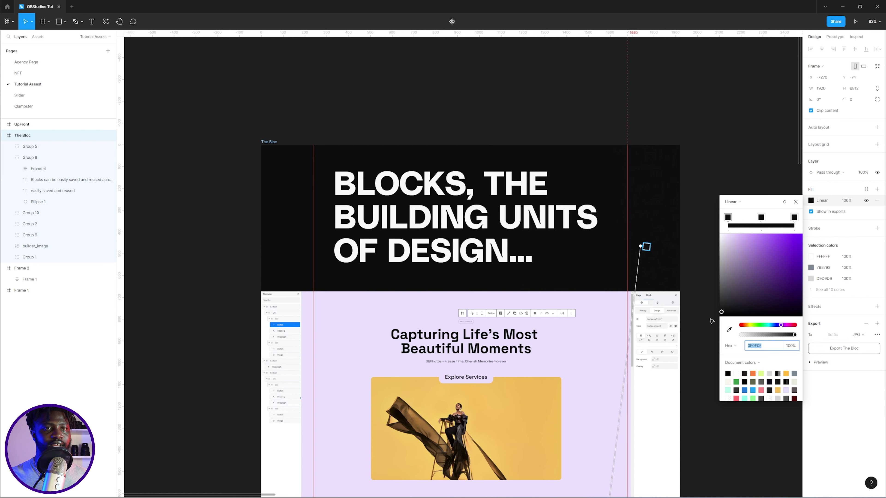
pyautogui.click(728, 217)
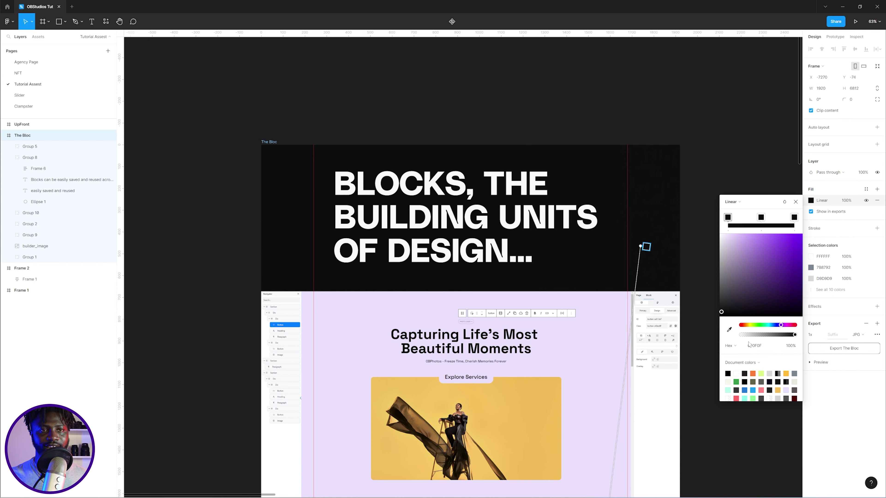
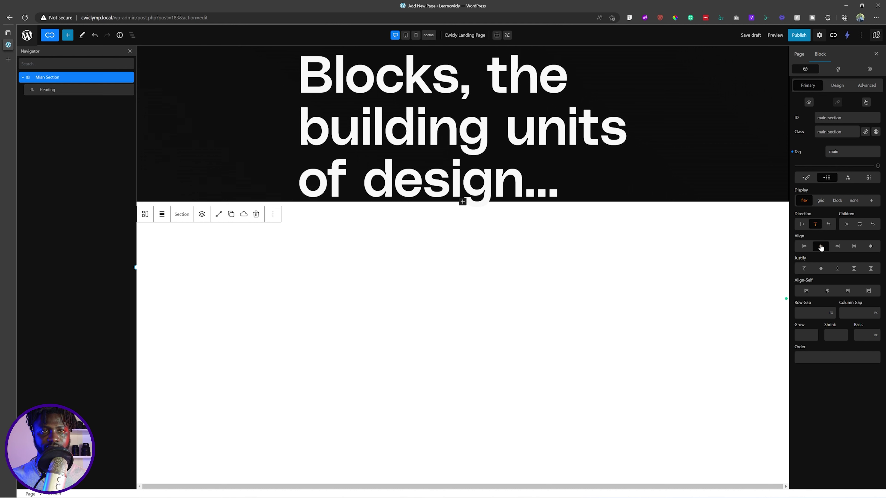
# - Justify the main section's content to the center, set its row gap to 120, and save the draft
pyautogui.click(820, 268)
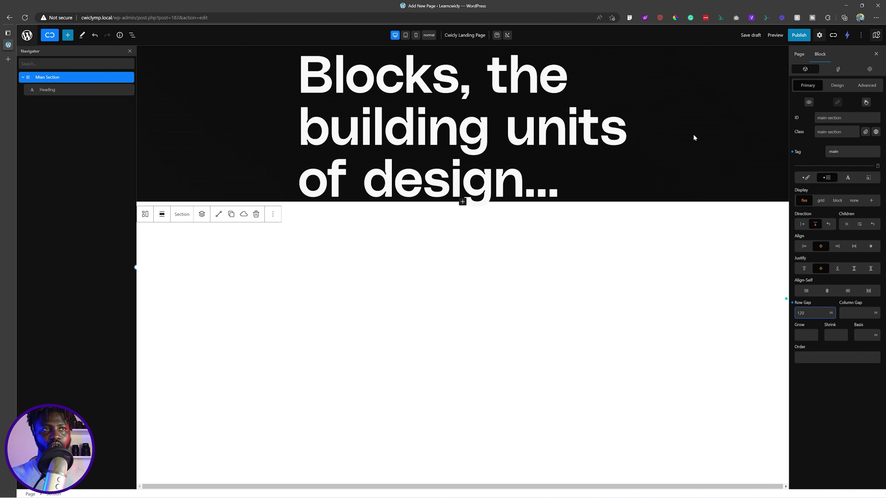
pyautogui.hotkey('ctrl', 's')
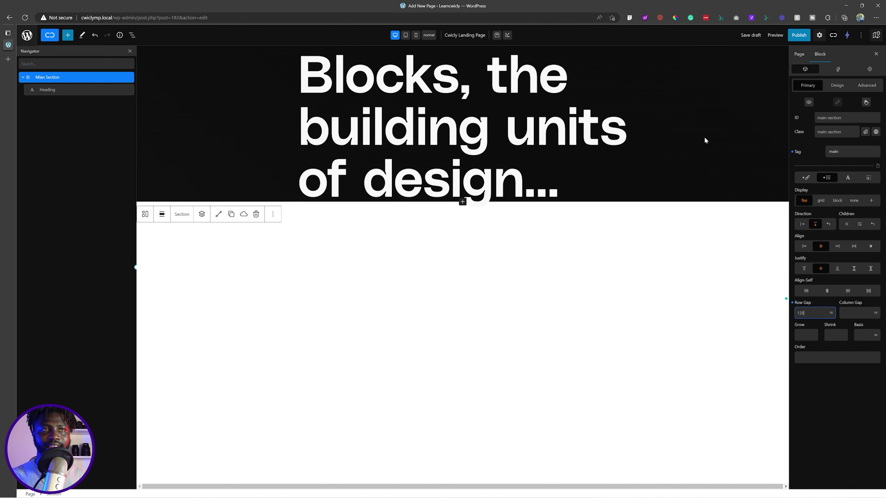
# - Check the image below the heading in Figma, and add a Cwicly Image block after the heading in WordPress
pyautogui.hotkey('alt', 'Tab')
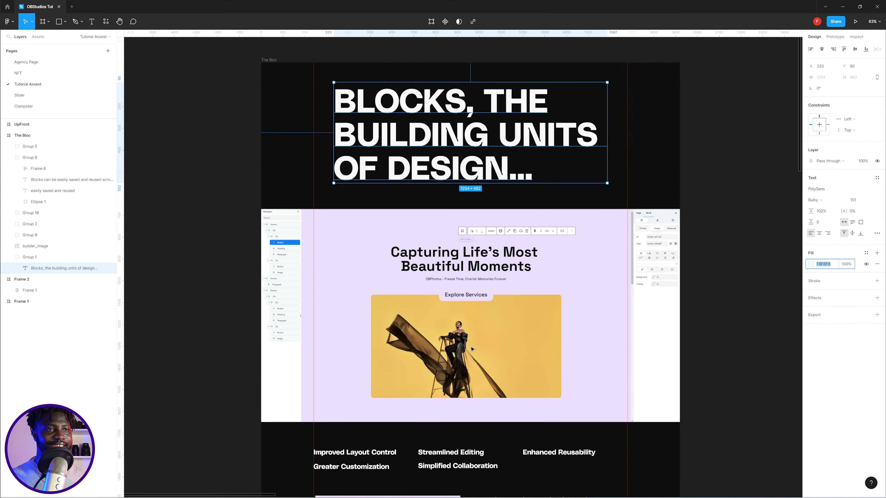
pyautogui.click(551, 261)
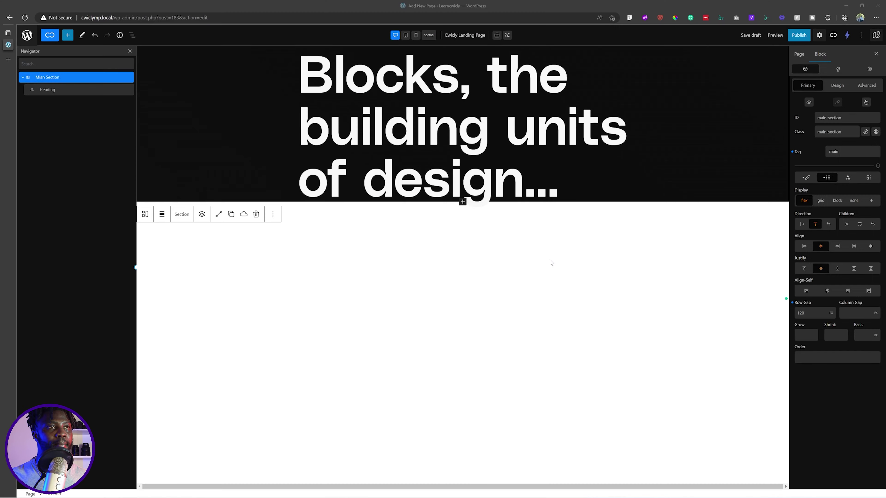
pyautogui.click(83, 89)
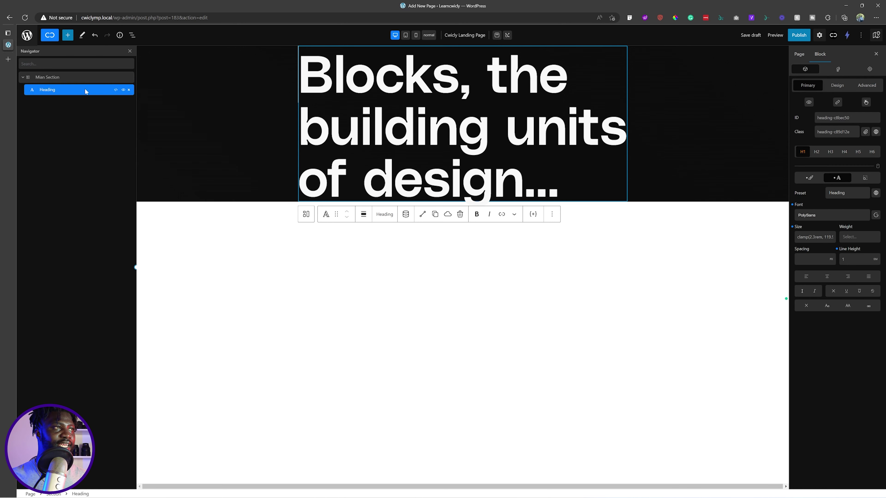
pyautogui.click(67, 35)
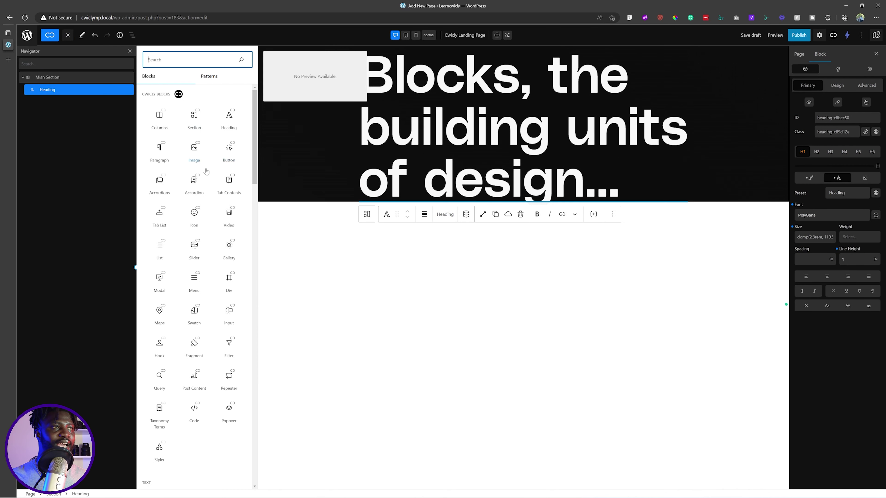
pyautogui.click(194, 149)
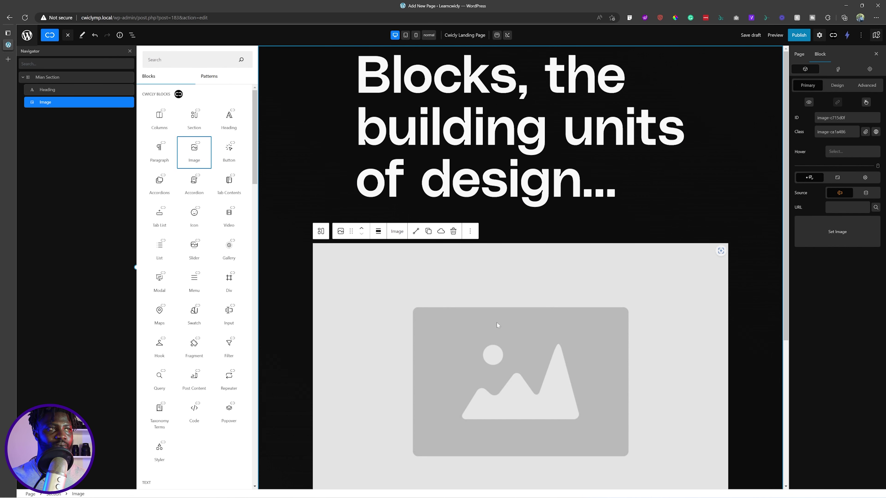
pyautogui.click(476, 270)
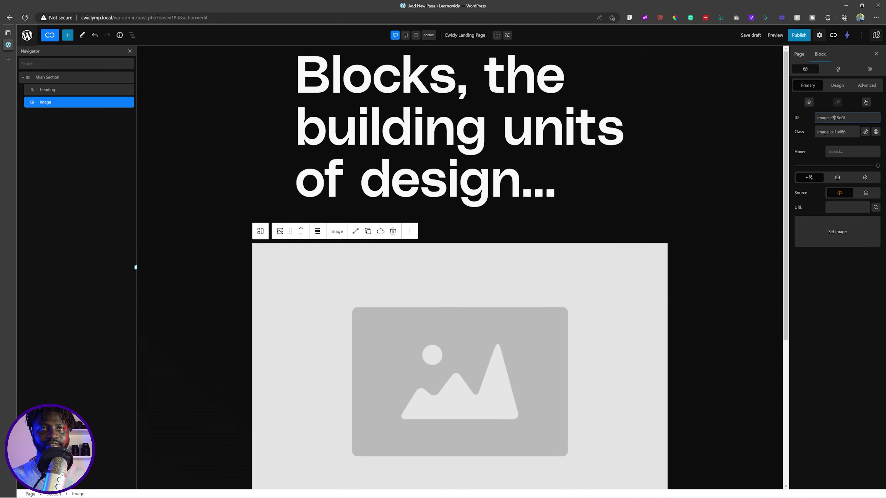
# - Set both the ID and the class of the new image block to hero-image
pyautogui.tripleClick(834, 118)
pyautogui.write('her')
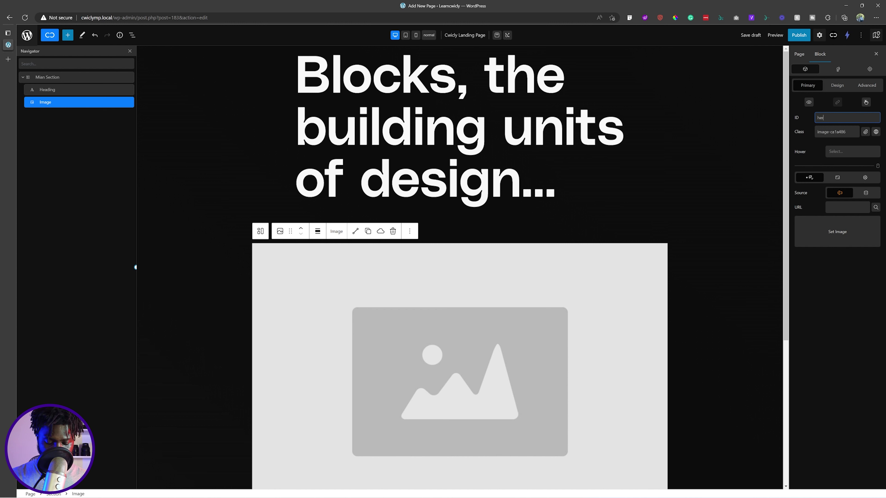
pyautogui.write('o-imagew')
pyautogui.press('BackSpace')
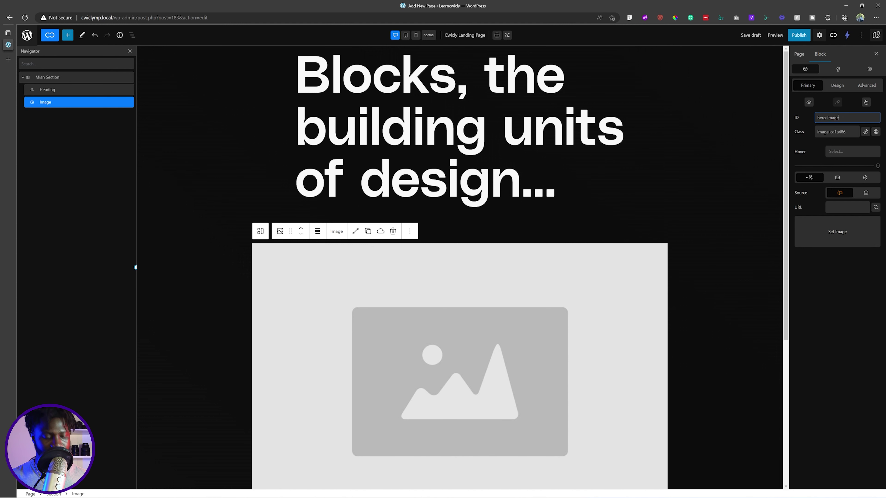
pyautogui.hotkey('ctrl', 'a')
pyautogui.hotkey('ctrl', 'c')
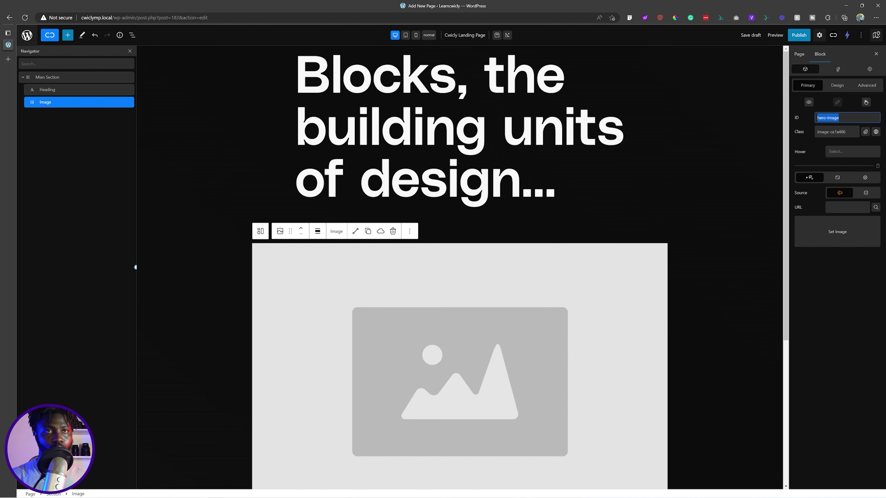
pyautogui.press('Tab')
pyautogui.hotkey('ctrl', 'v')
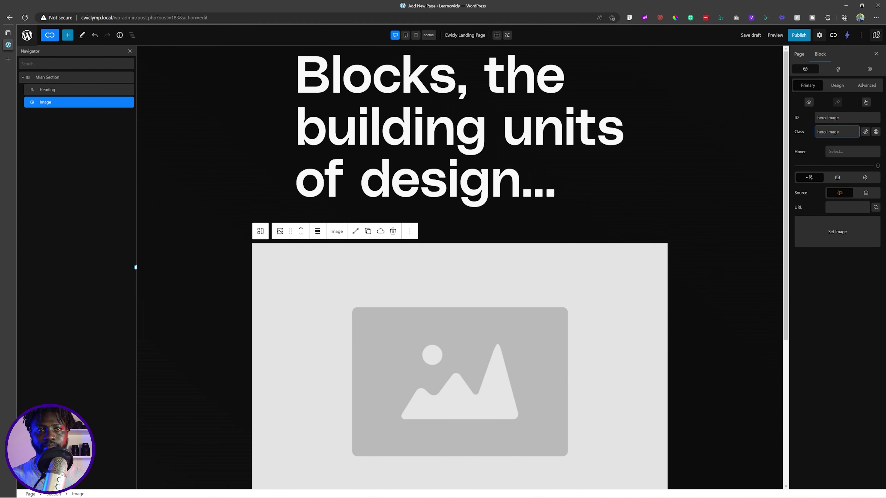
pyautogui.click(837, 153)
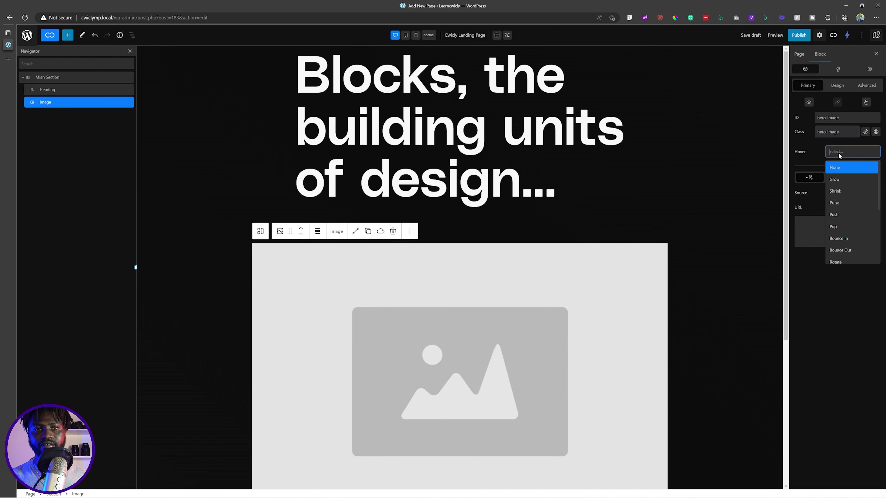
pyautogui.click(818, 159)
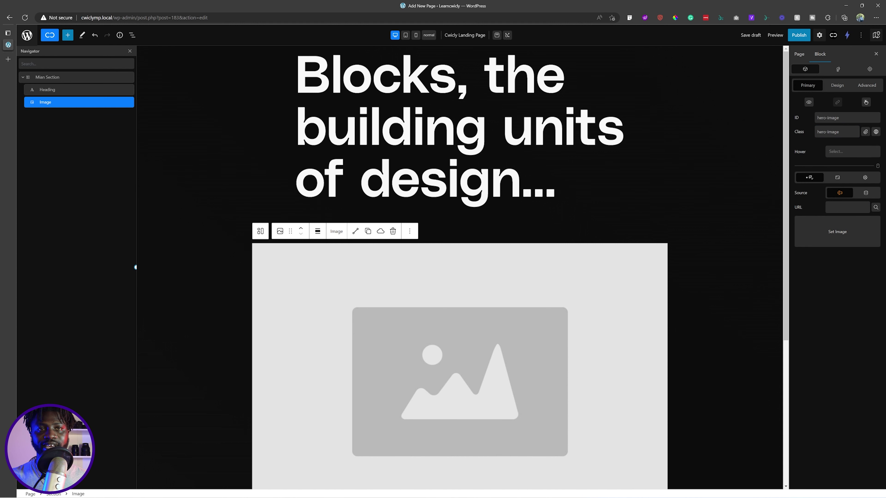
# - Set builder_image.jpg from the media library as the image block's source
pyautogui.click(838, 233)
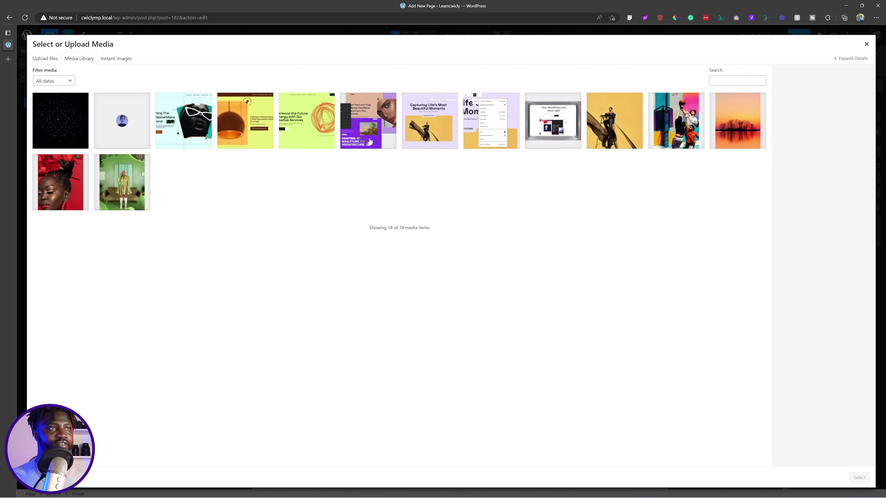
pyautogui.click(604, 134)
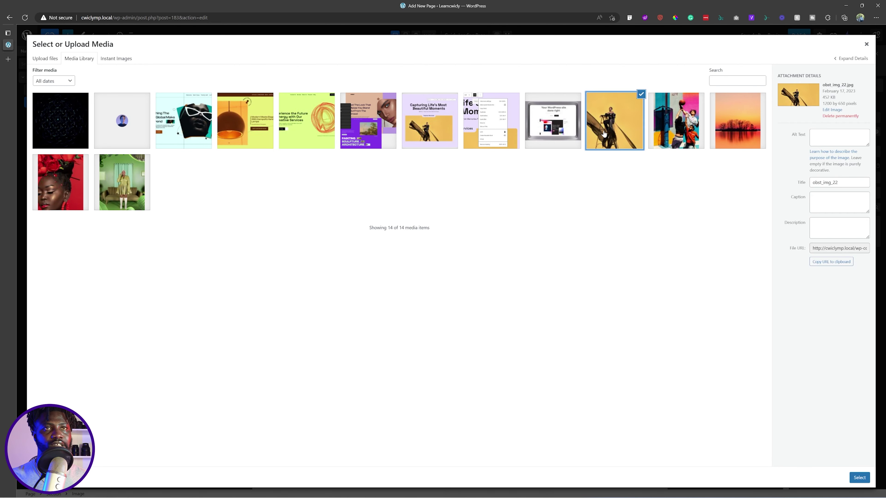
pyautogui.click(432, 132)
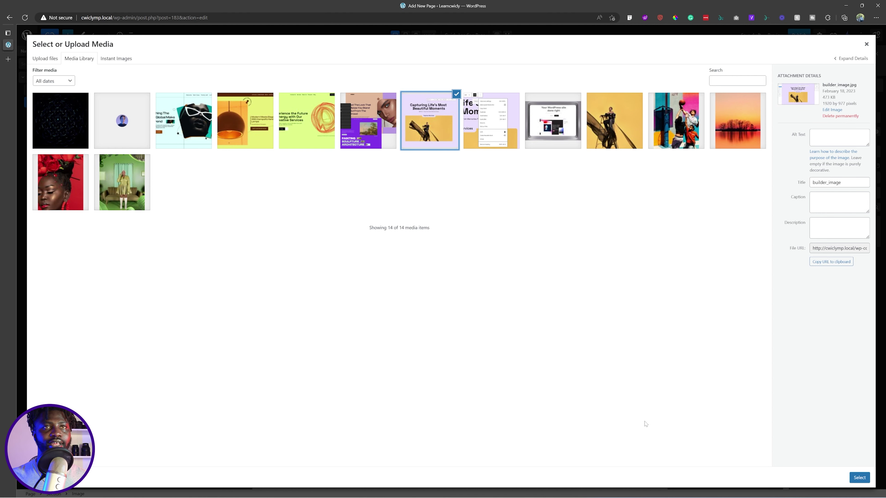
pyautogui.click(859, 478)
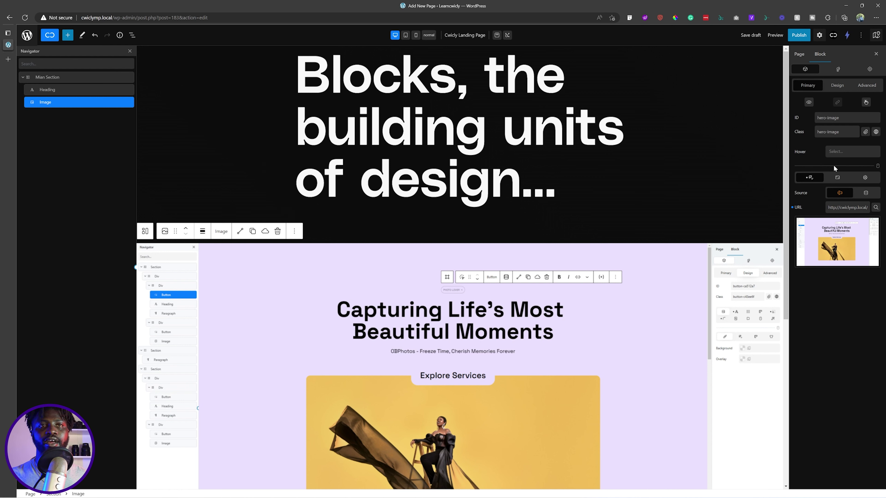
# - Set the hero image's width to 100% and save the draft
pyautogui.click(836, 85)
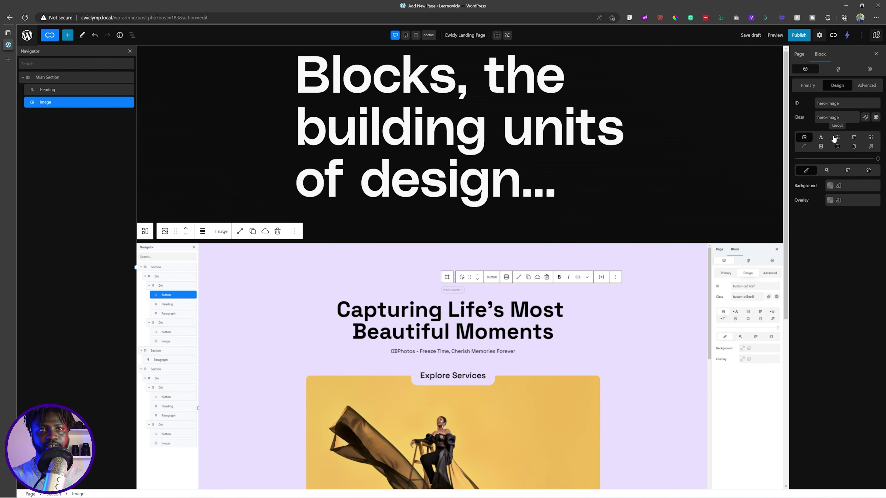
pyautogui.click(808, 86)
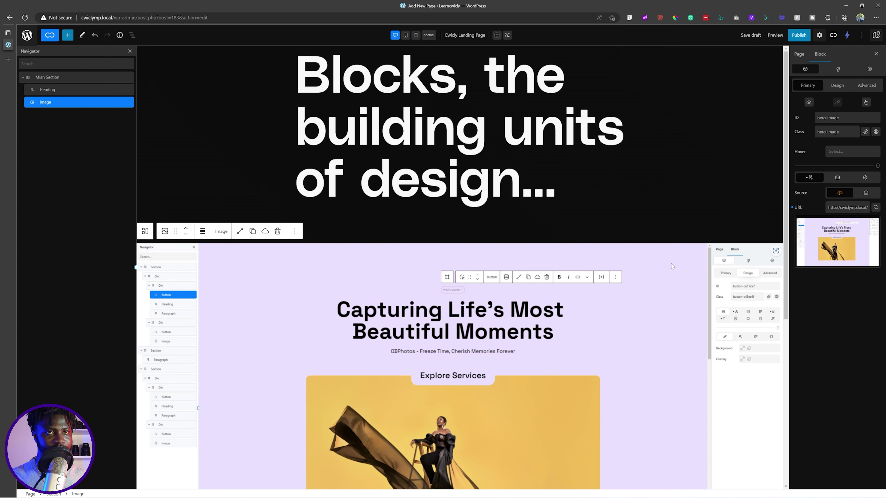
pyautogui.click(838, 178)
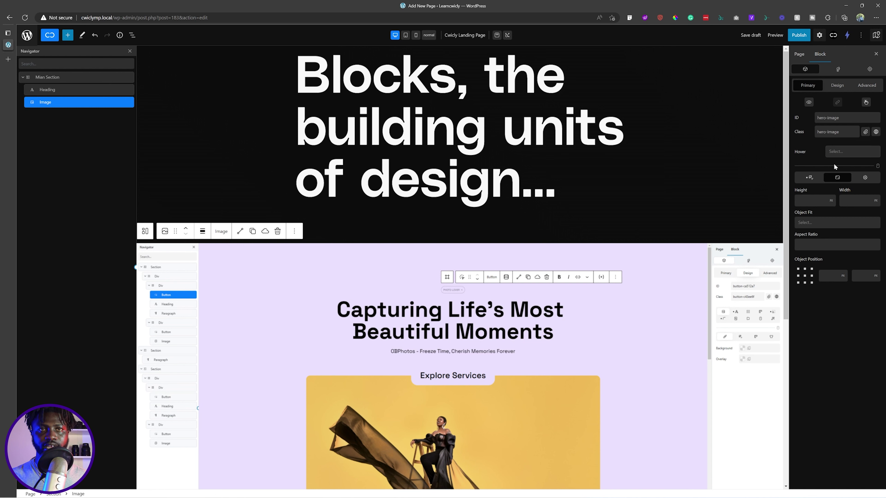
pyautogui.click(875, 201)
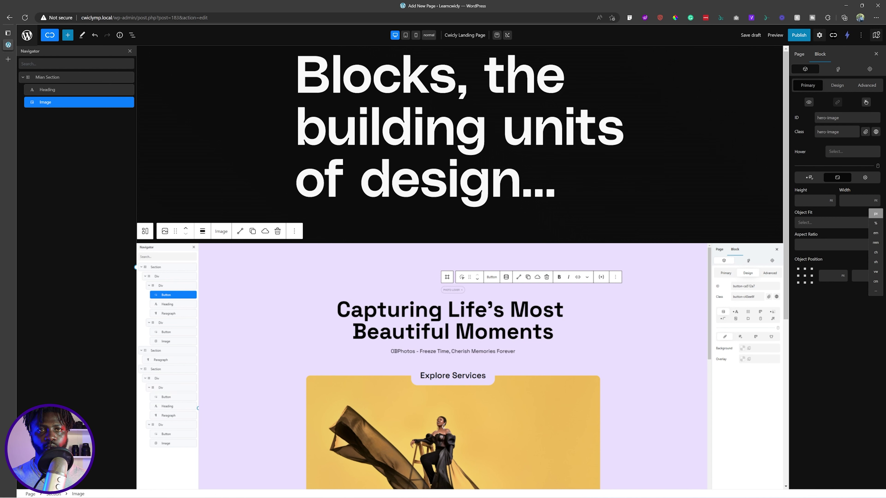
pyautogui.click(875, 223)
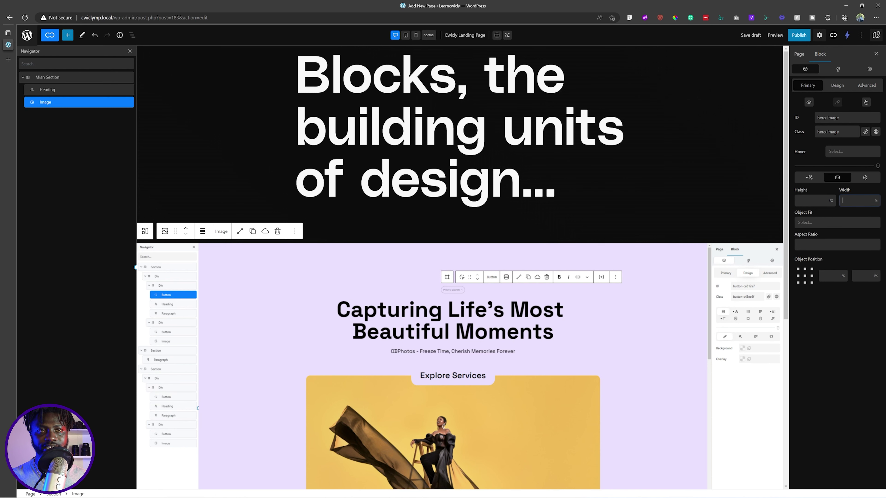
pyautogui.write('100')
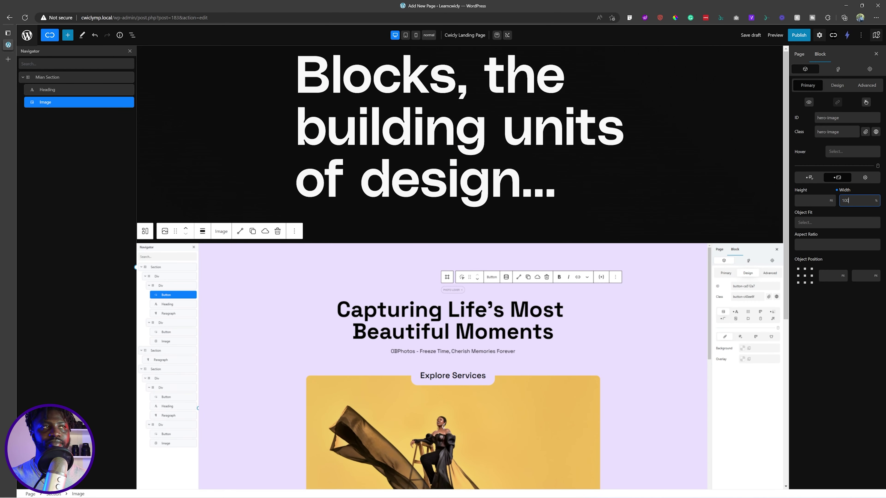
pyautogui.click(753, 36)
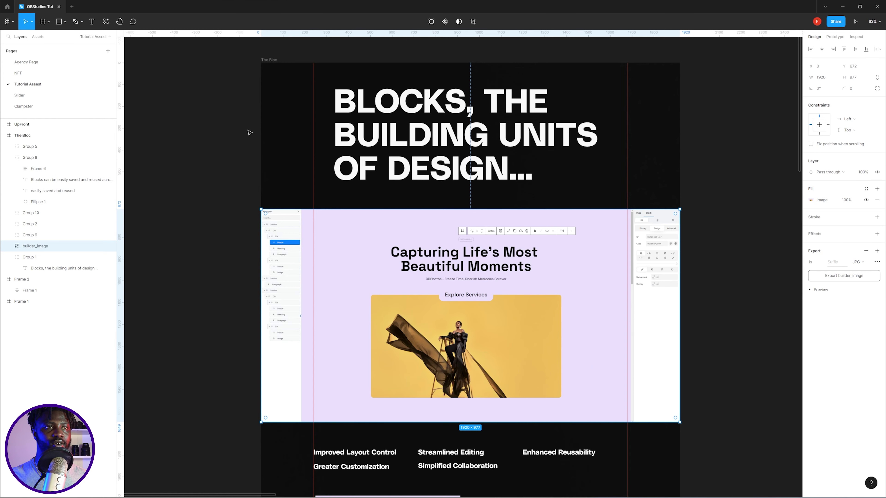
# - Check the content below the hero image in Figma, and add a Cwicly Div block after the image in WordPress
pyautogui.scroll(-5, 541, 252)
pyautogui.scroll(-2, 541, 252)
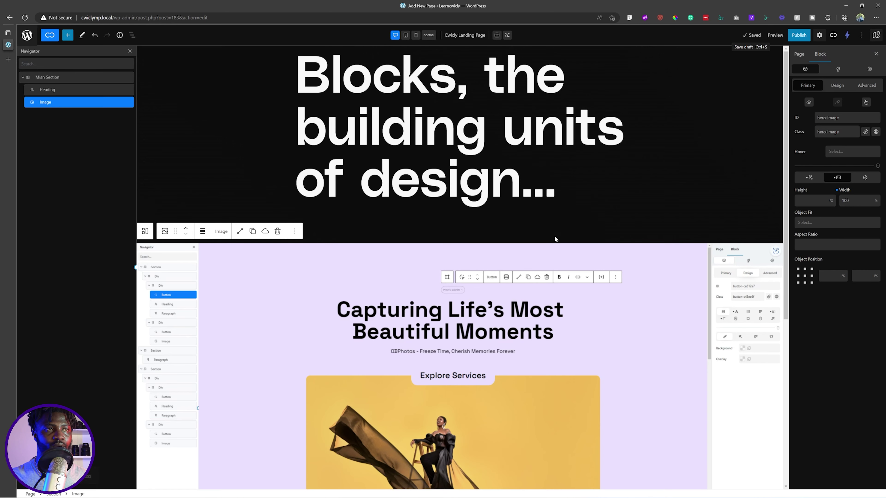
pyautogui.scroll(-8, 471, 246)
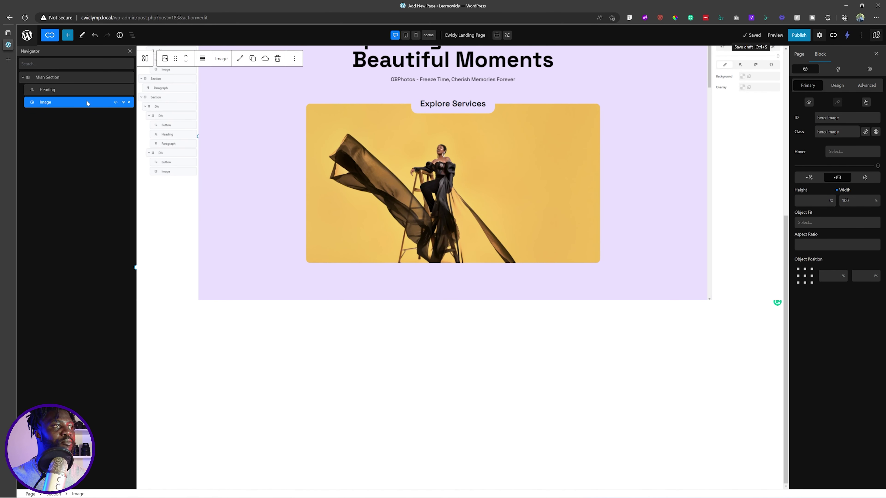
pyautogui.click(67, 35)
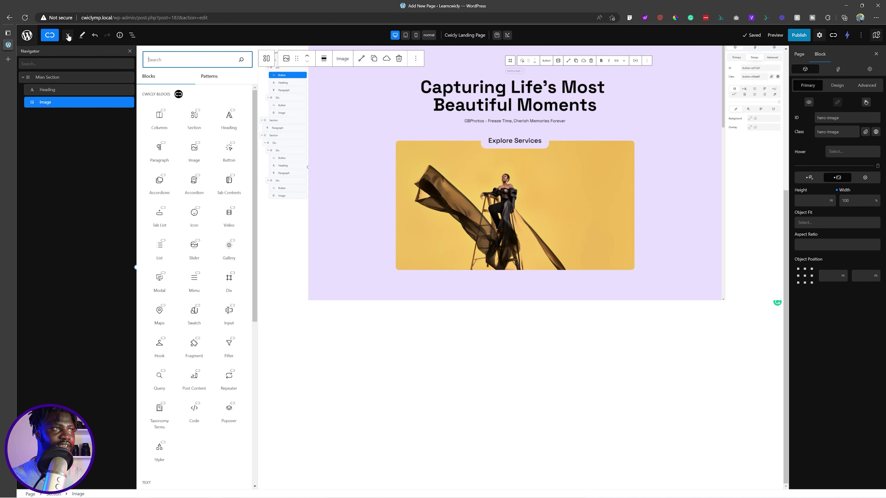
pyautogui.write('div')
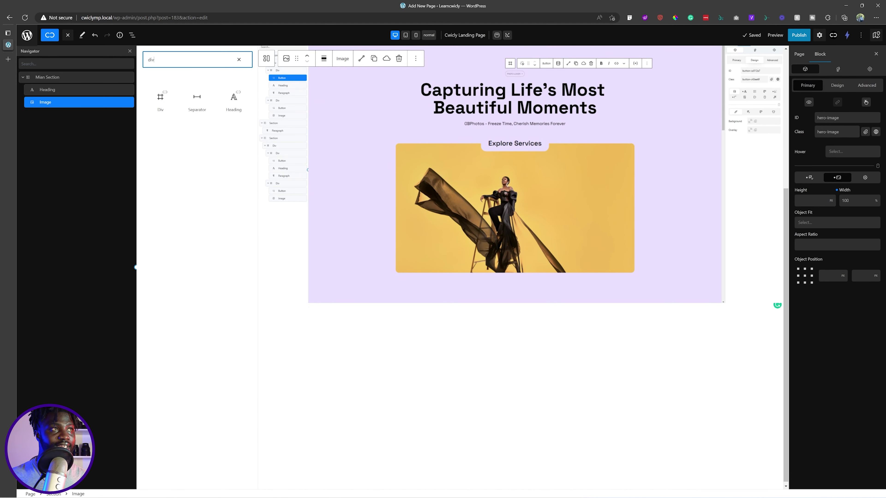
pyautogui.click(161, 98)
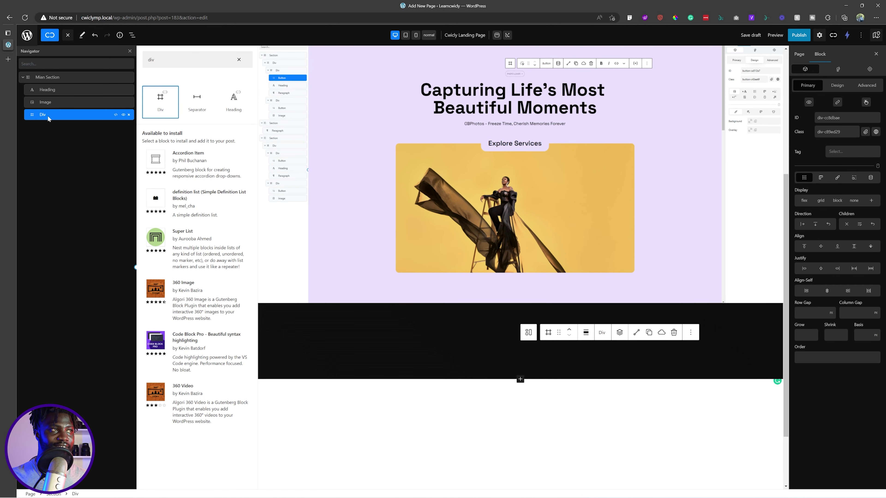
# - Add a Cwicly Heading block inside the new div below the hero image
pyautogui.click(188, 60)
pyautogui.hotkey('ctrl', 'a')
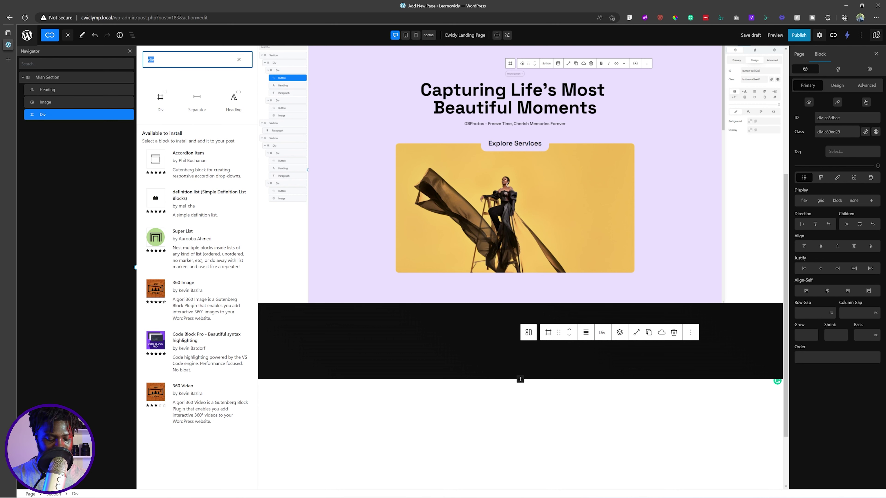
pyautogui.press('BackSpace')
pyautogui.write('text')
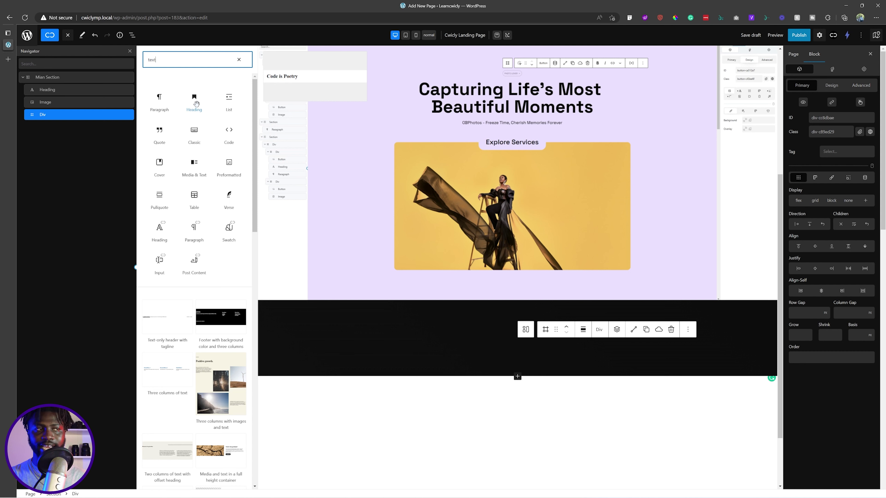
pyautogui.click(160, 231)
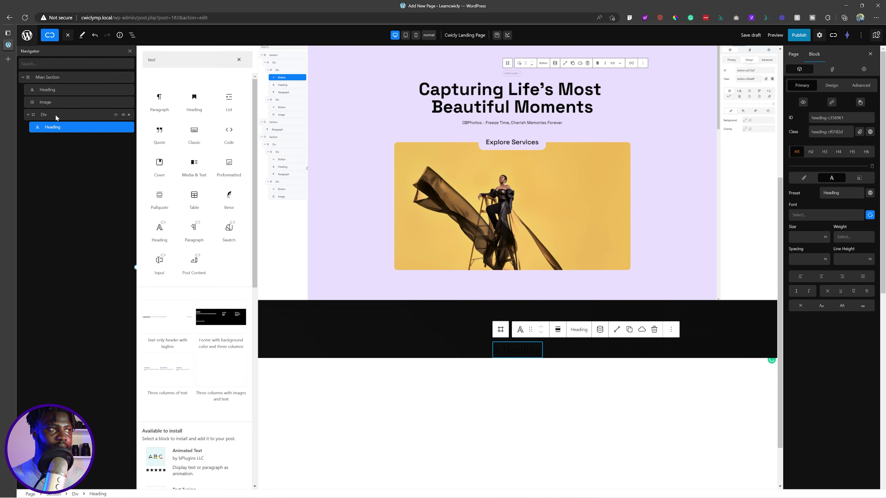
# - Rename the div that holds the new heading as List Heading
pyautogui.click(56, 114)
pyautogui.moveTo(57, 128)
pyautogui.mouseDown()
pyautogui.moveTo(49, 130)
pyautogui.moveTo(66, 116)
pyautogui.mouseUp()
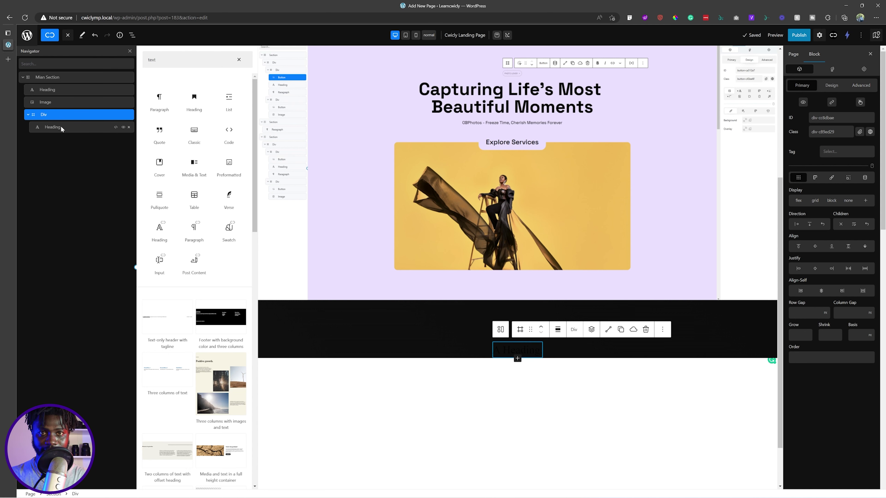
pyautogui.doubleClick(44, 115)
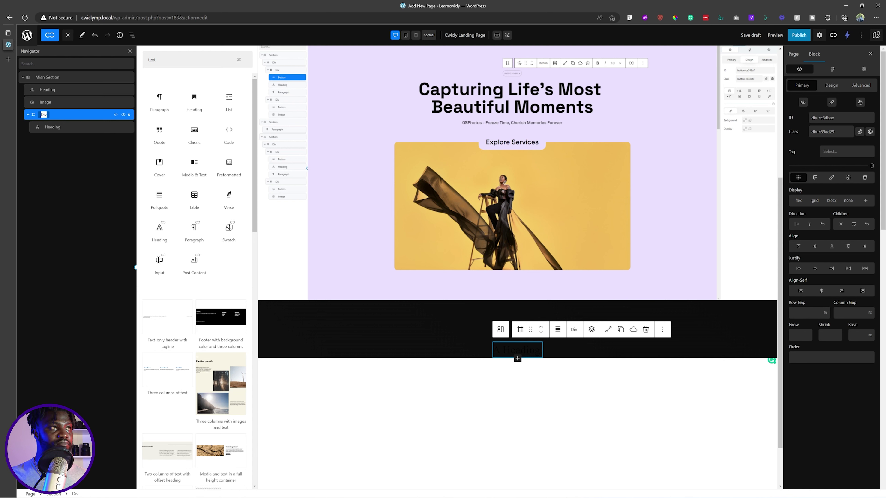
pyautogui.write('List')
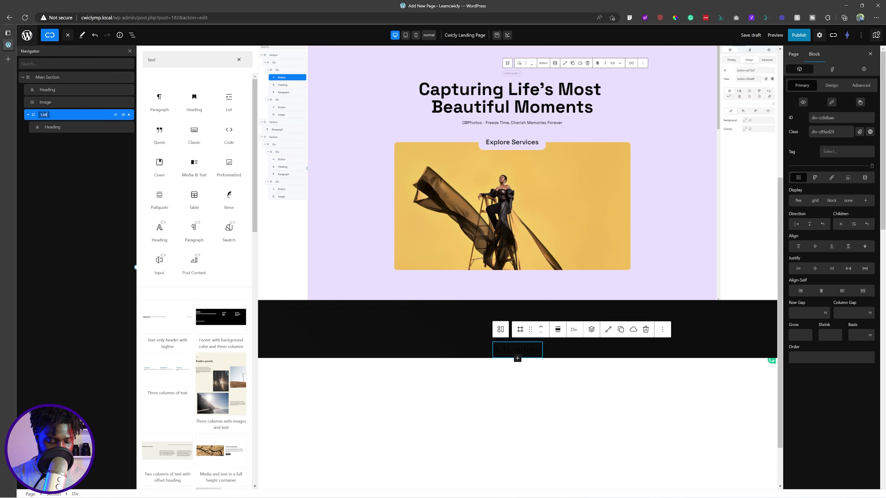
pyautogui.write(' Heading')
pyautogui.press('Return')
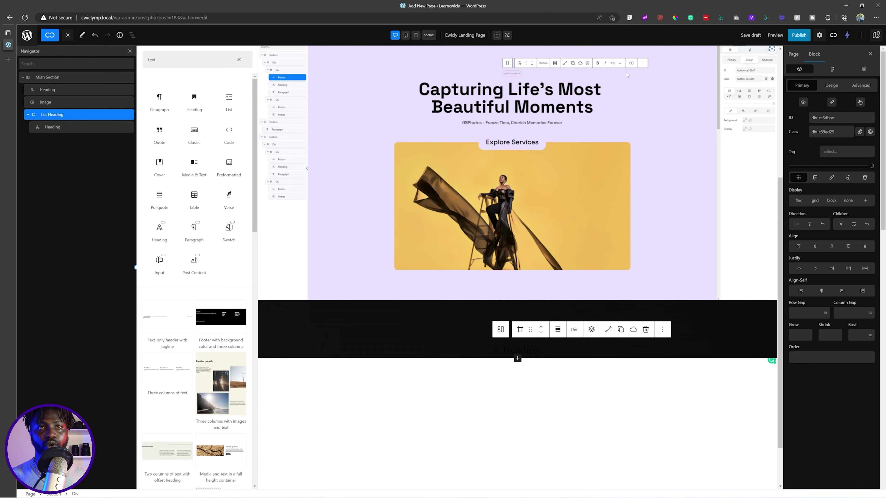
# - Set both the ID and the class of the List Heading div to list-div
pyautogui.tripleClick(826, 118)
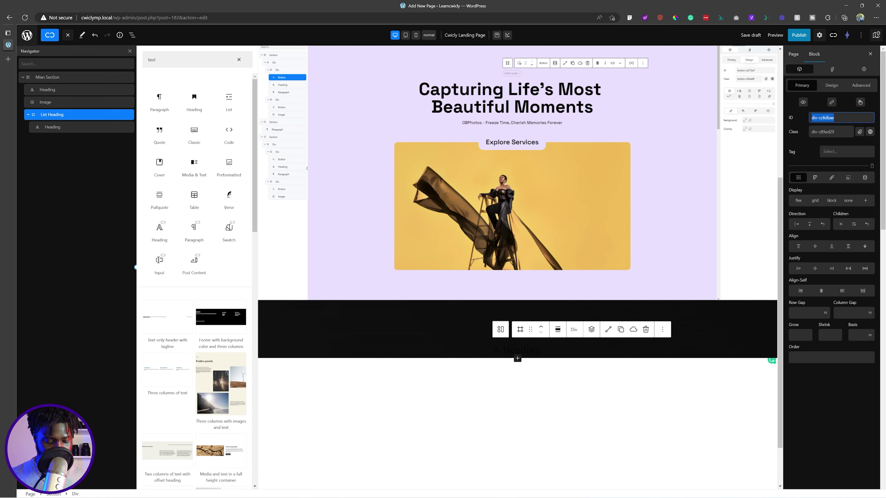
pyautogui.write('list-div')
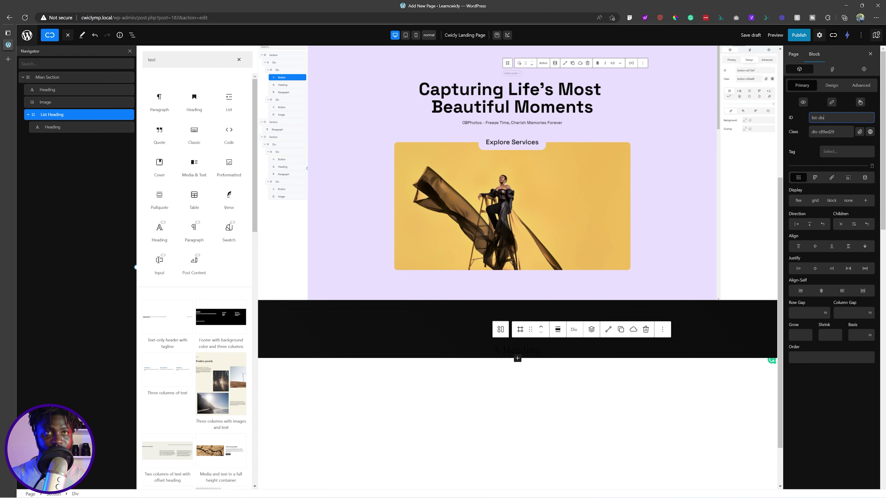
pyautogui.hotkey('ctrl', 'a')
pyautogui.hotkey('ctrl', 'c')
pyautogui.press('Tab')
pyautogui.hotkey('ctrl', 'v')
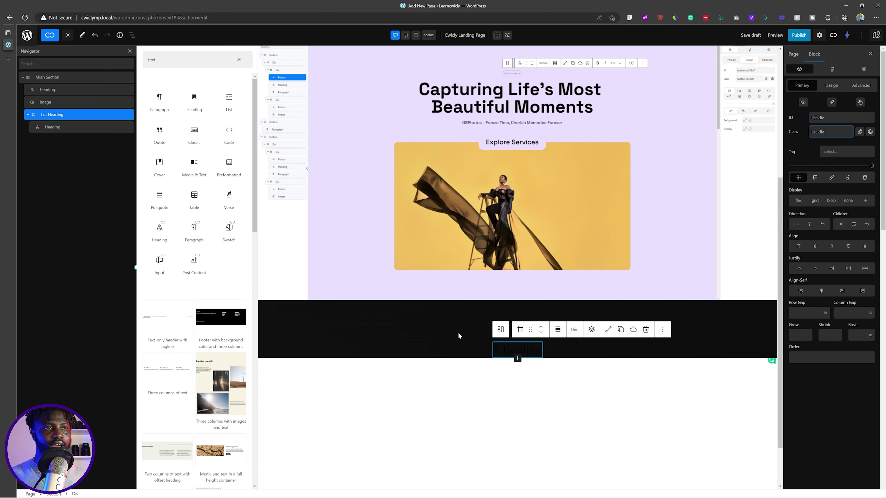
# - Copy the text "Improved Layout Control" from the Figma design into the heading inside the List Heading div in WordPress
pyautogui.click(58, 129)
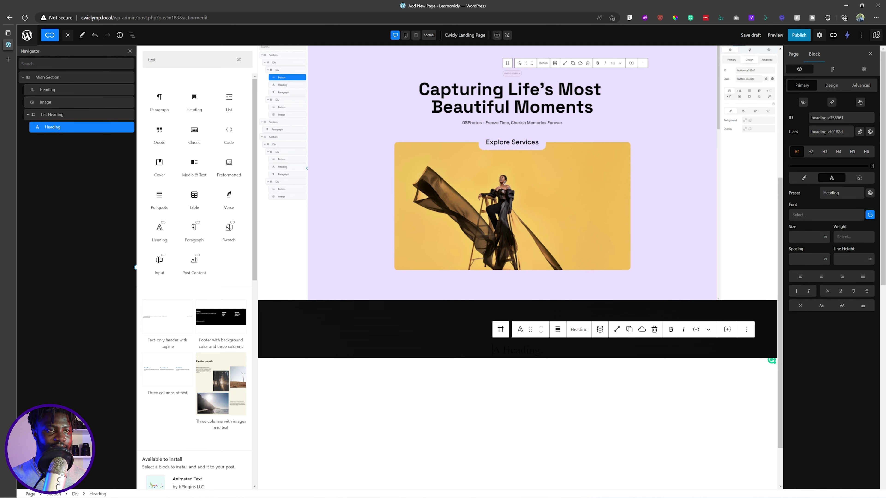
pyautogui.hotkey('alt', 'Tab')
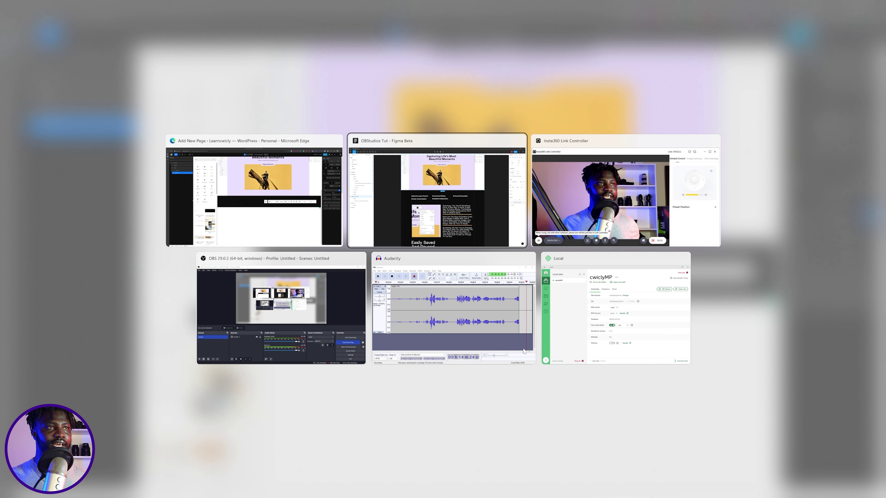
pyautogui.click(451, 236)
pyautogui.click(360, 244)
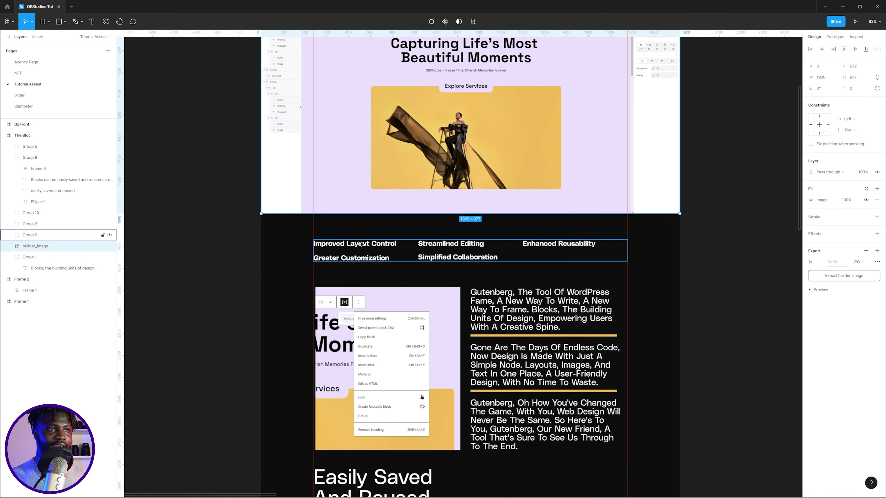
pyautogui.doubleClick(354, 243)
pyautogui.press('Return')
pyautogui.hotkey('ctrl', 'c')
pyautogui.hotkey('alt', 'Tab')
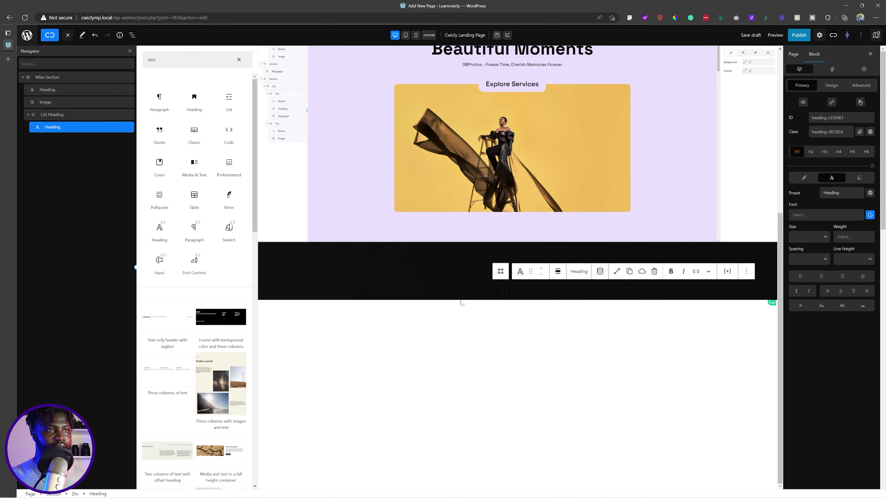
pyautogui.hotkey('ctrl', 'v')
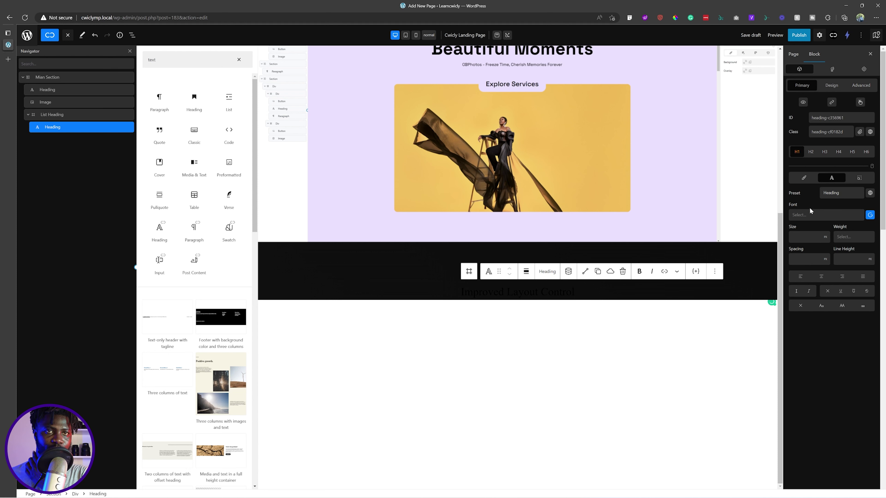
# - Check the list text's fill in Figma, and set the "Improved Layout Control" heading's text color to #ffffff in WordPress
pyautogui.click(803, 179)
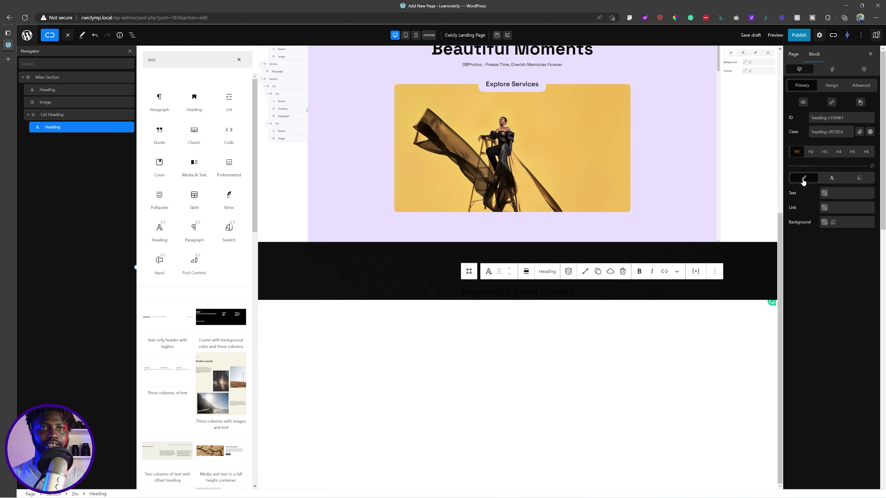
pyautogui.click(824, 193)
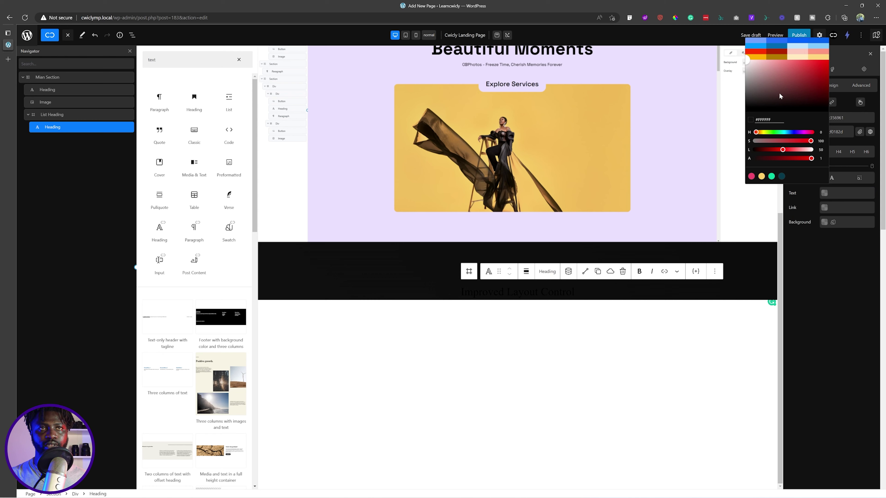
pyautogui.hotkey('alt', 'Tab')
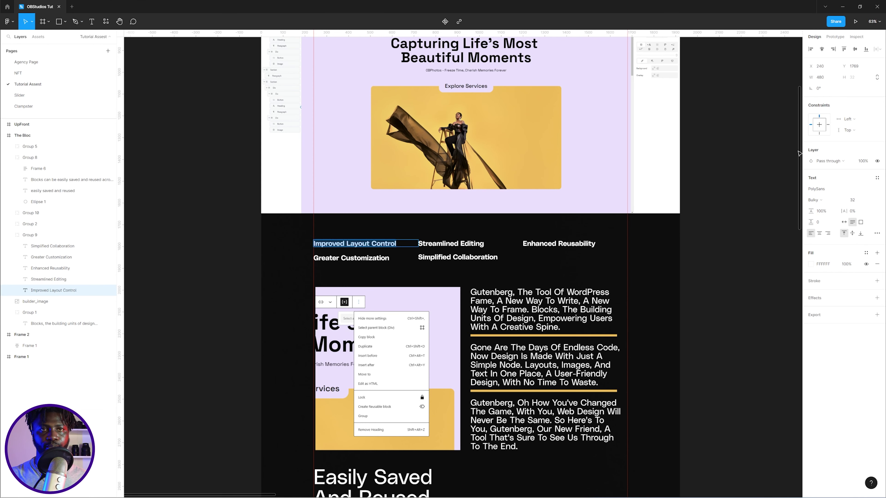
pyautogui.hotkey('alt', 'Tab')
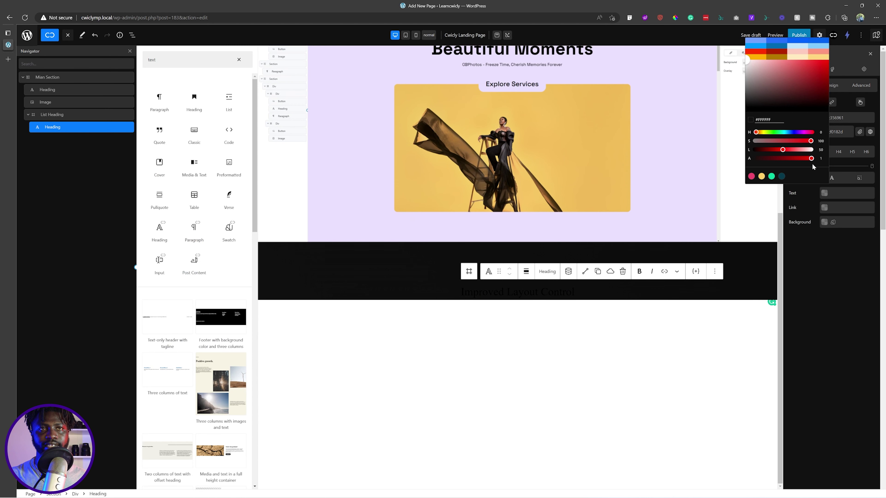
pyautogui.moveTo(780, 71); pyautogui.dragTo(744, 59)
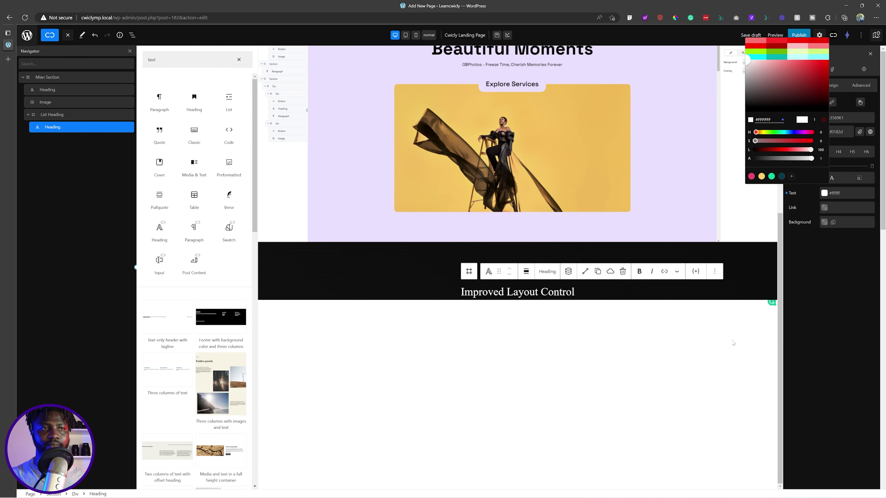
pyautogui.click(826, 253)
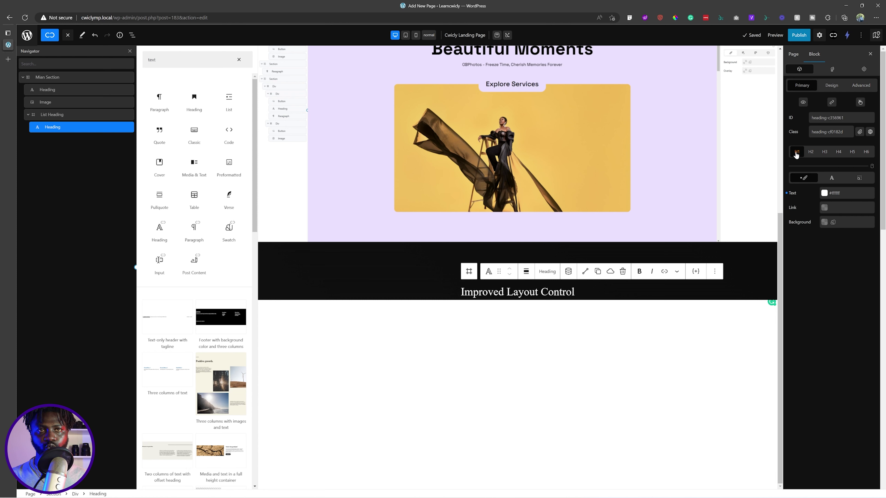
# - Format the "Improved Layout Control" heading as H3 in PolySans with a font weight of 700
pyautogui.click(824, 152)
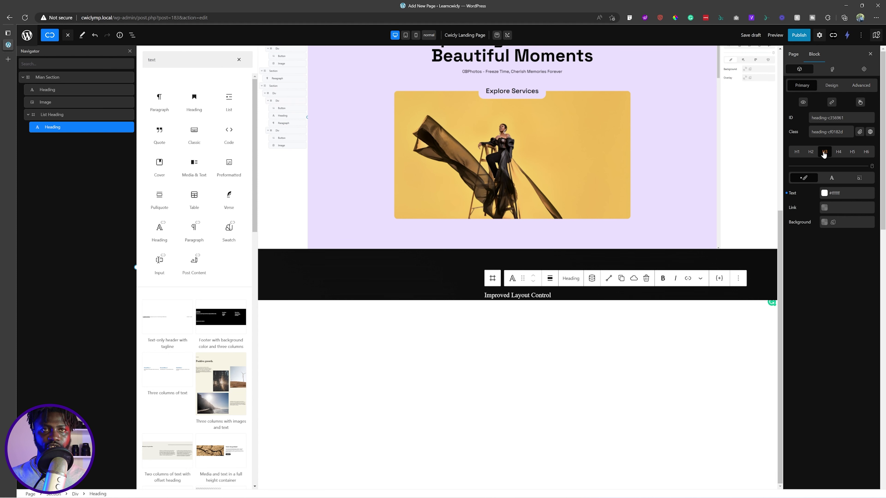
pyautogui.click(833, 178)
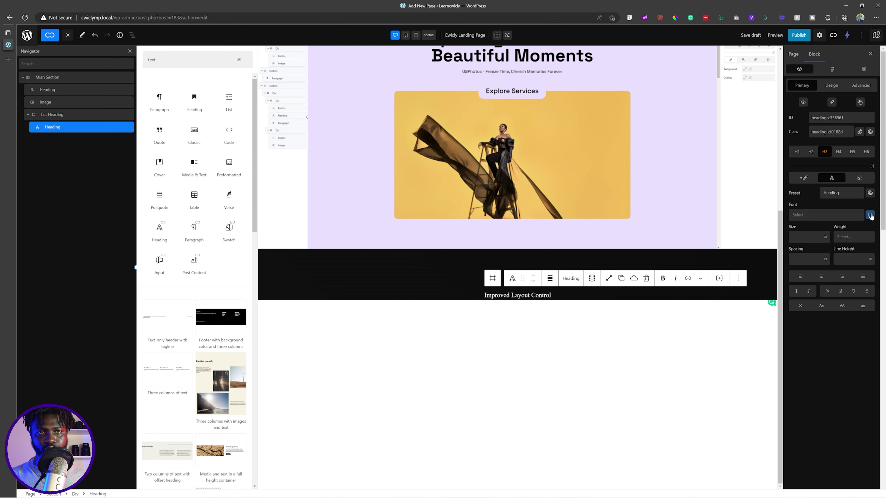
pyautogui.click(826, 217)
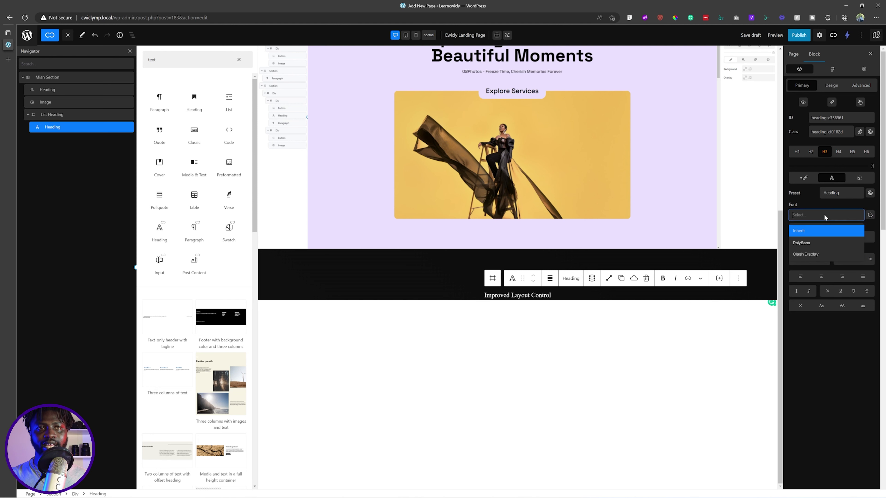
pyautogui.click(812, 243)
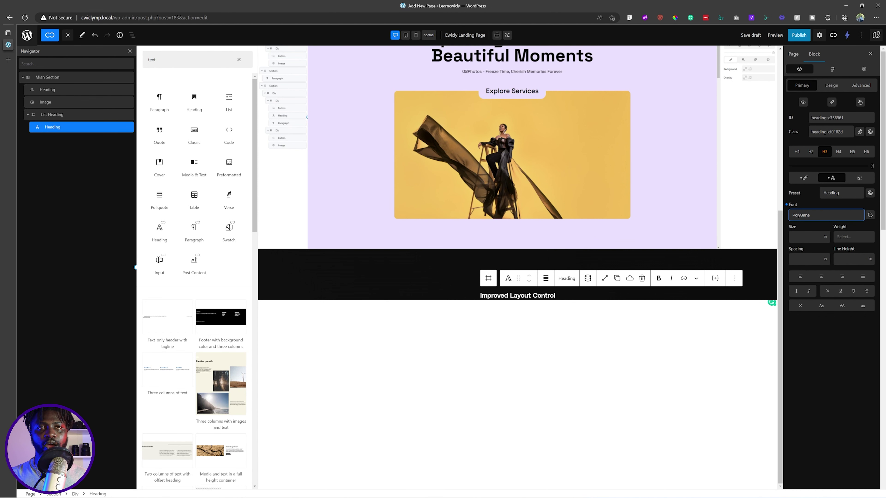
pyautogui.click(837, 237)
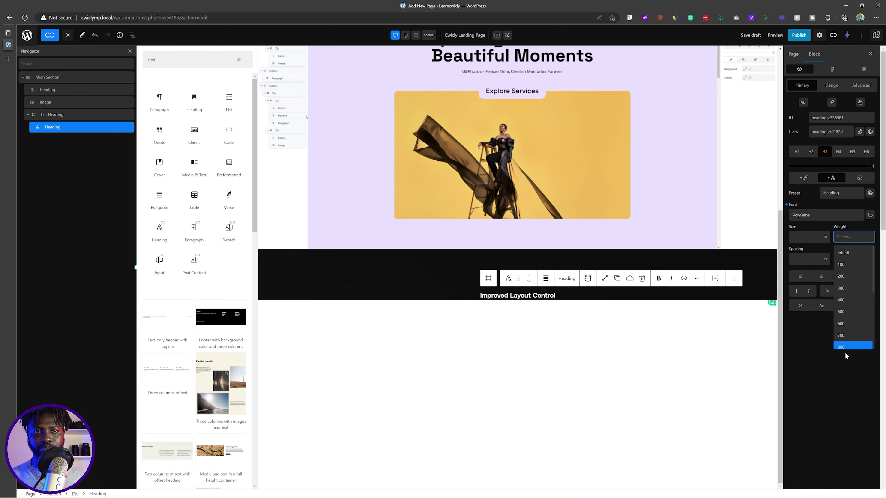
pyautogui.click(847, 335)
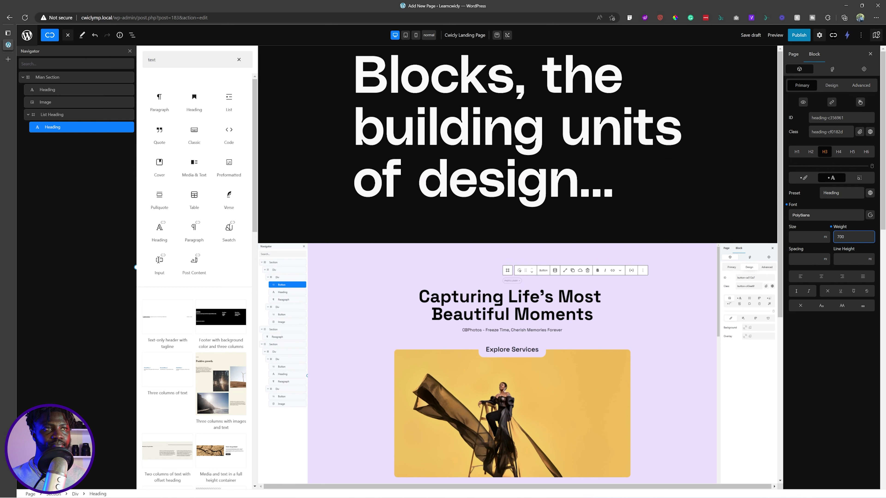
# - Set the font weight of the large "Blocks, the building units of design..." heading to 700
pyautogui.click(482, 124)
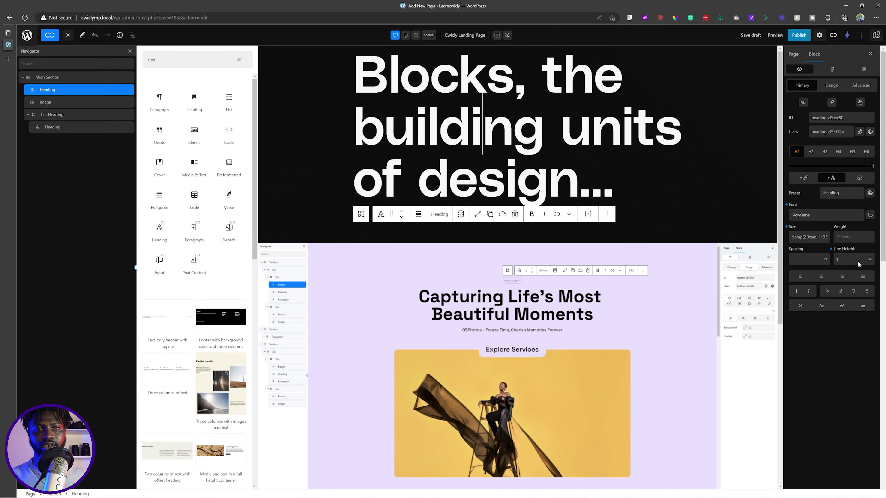
pyautogui.click(853, 237)
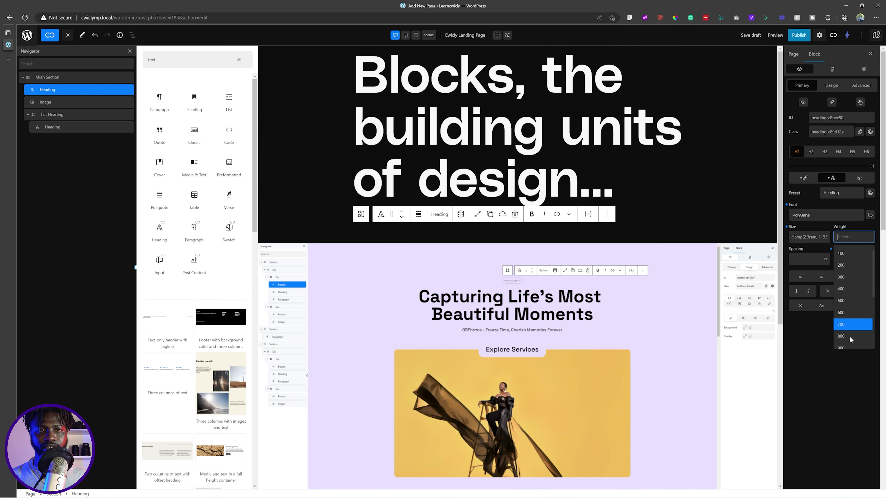
pyautogui.click(848, 326)
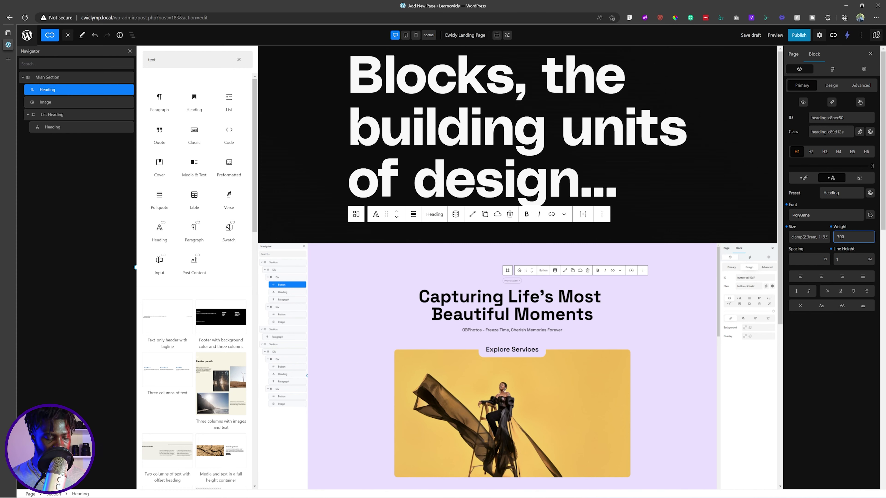
# - Compare the large "Blocks, the building units of design..." heading with the Figma design and set it to uppercase in WordPress
pyautogui.hotkey('alt', 'Tab')
pyautogui.scroll(7, 502, 175)
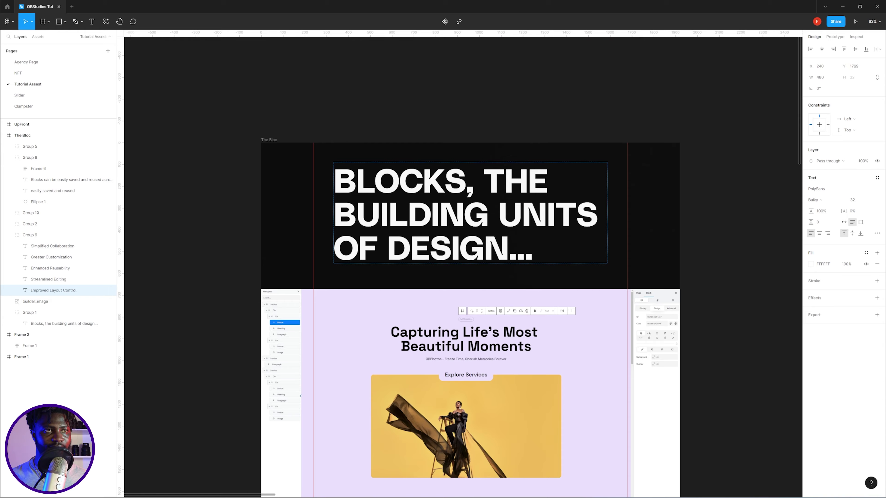
pyautogui.hotkey('alt', 'Tab')
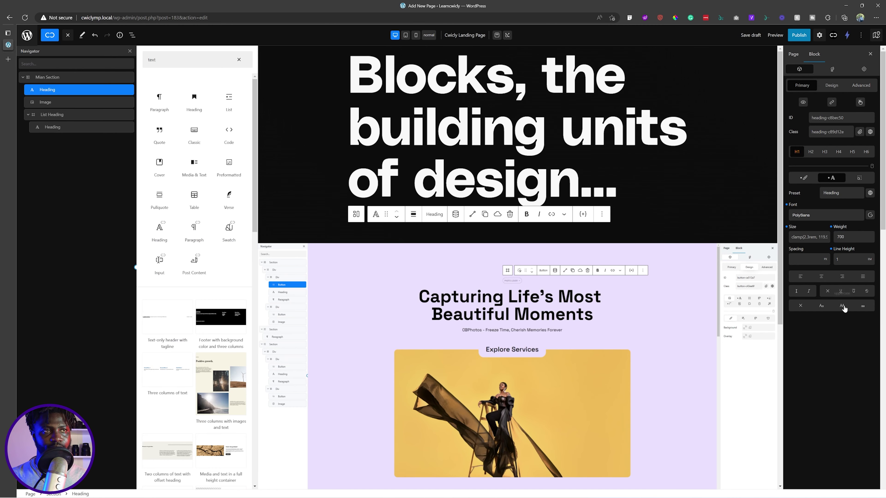
pyautogui.click(842, 306)
pyautogui.hotkey('alt', 'Tab')
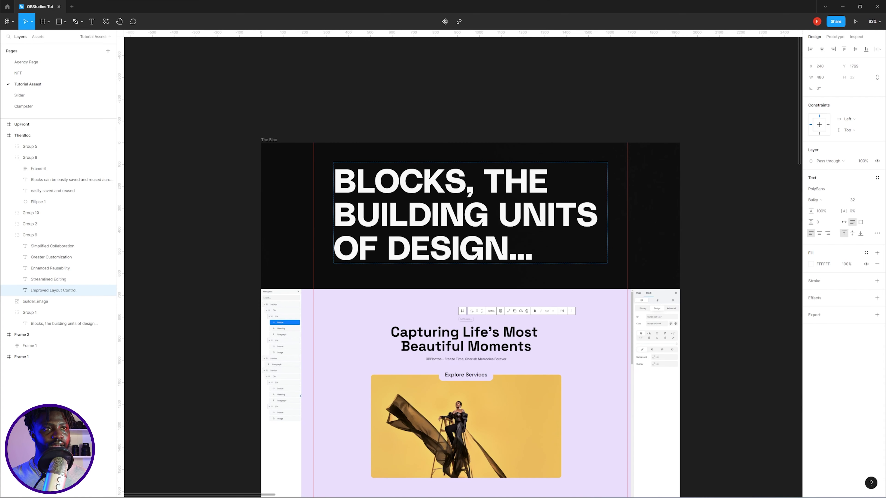
pyautogui.hotkey('alt', 'Tab')
# - Give the "Improved Layout Control" heading a fluid font size with a 14 px minimum and a 32 px maximum
pyautogui.scroll(-6, 639, 206)
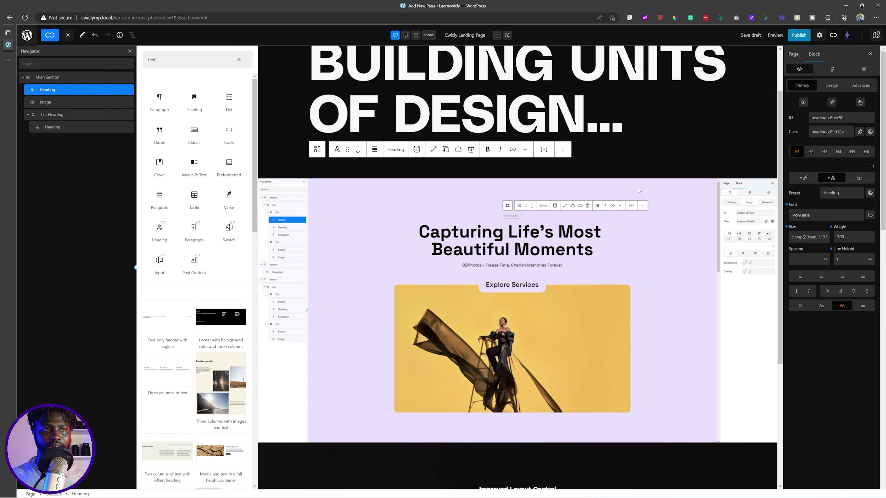
pyautogui.click(517, 268)
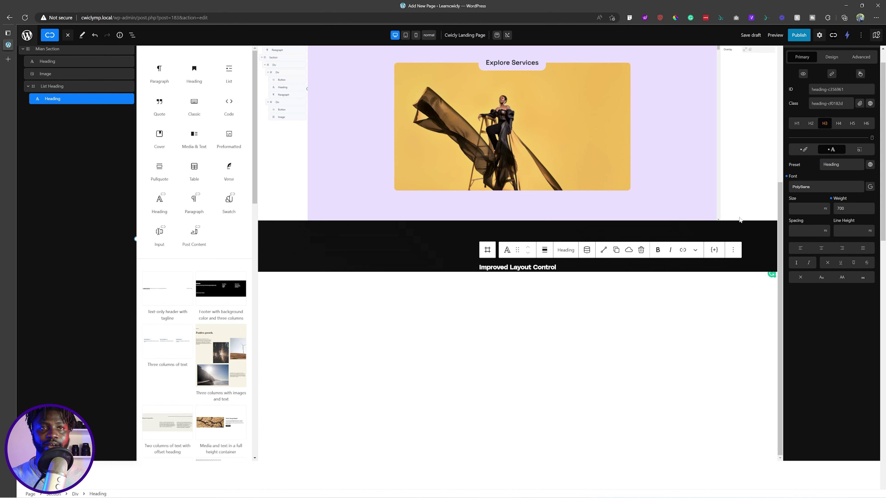
pyautogui.click(825, 209)
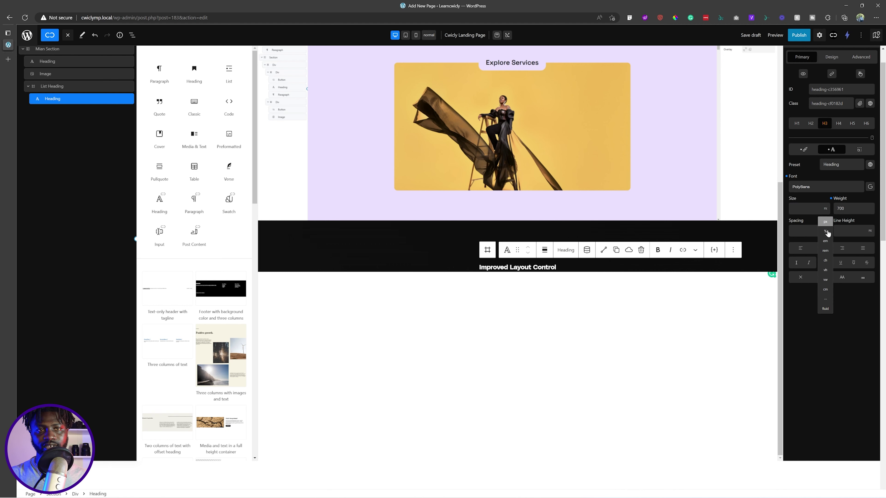
pyautogui.click(825, 309)
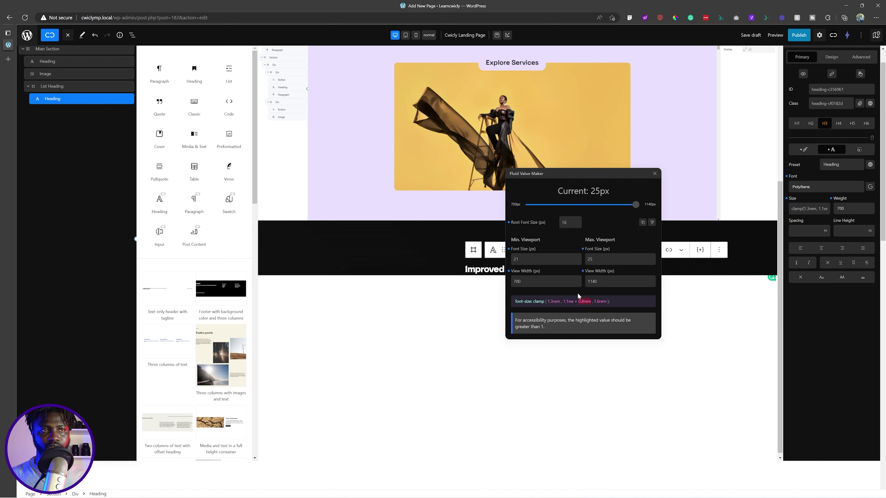
pyautogui.moveTo(593, 175); pyautogui.dragTo(574, 124)
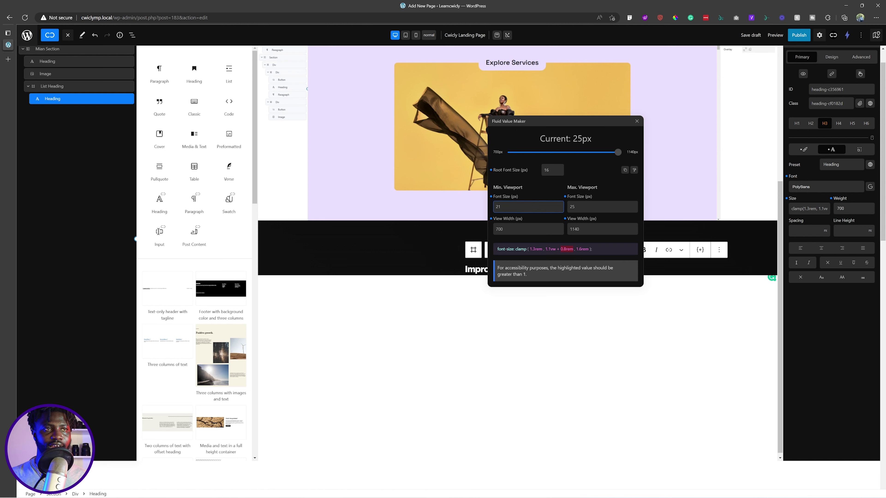
pyautogui.doubleClick(506, 207)
pyautogui.write('14')
pyautogui.click(607, 207)
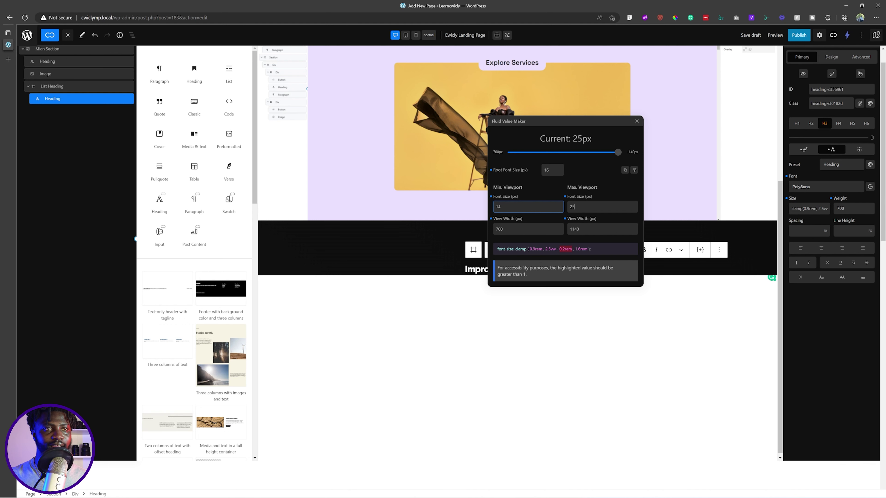
pyautogui.hotkey('ctrl', 'a')
pyautogui.write('32')
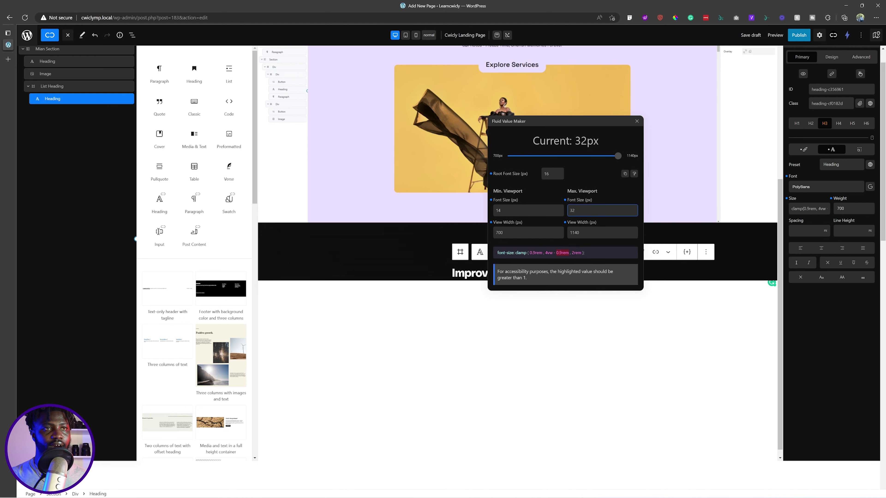
# - Set the fluid size's maximum view width to 1440 px and minimum view width to 270 px, and close the value maker
pyautogui.click(600, 233)
pyautogui.hotkey('ctrl', 'a')
pyautogui.write('1440')
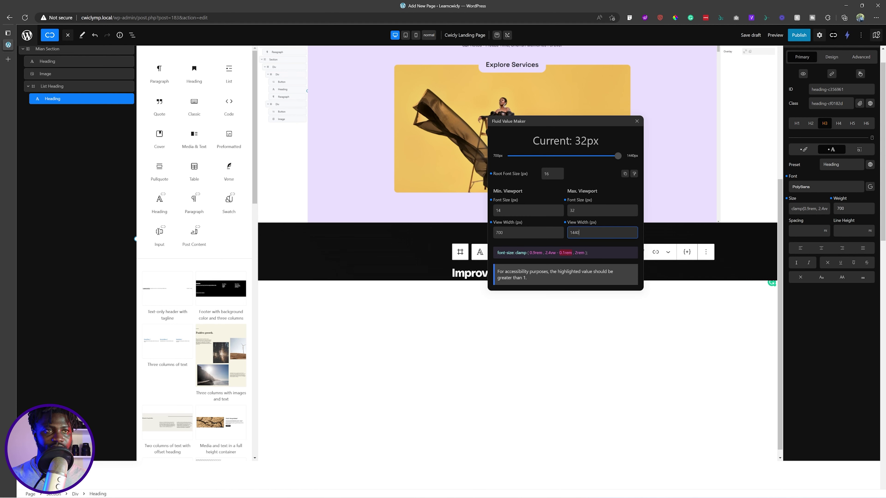
pyautogui.click(523, 233)
pyautogui.hotkey('ctrl', 'a')
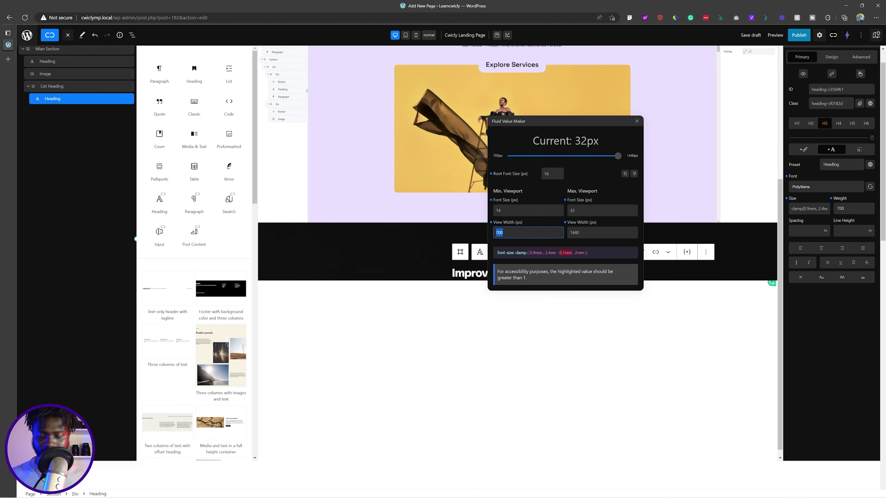
pyautogui.write('2')
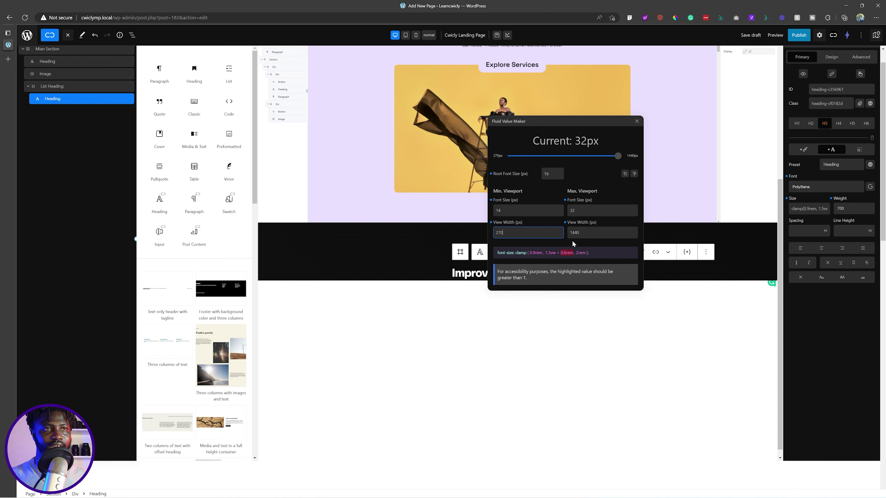
pyautogui.click(637, 121)
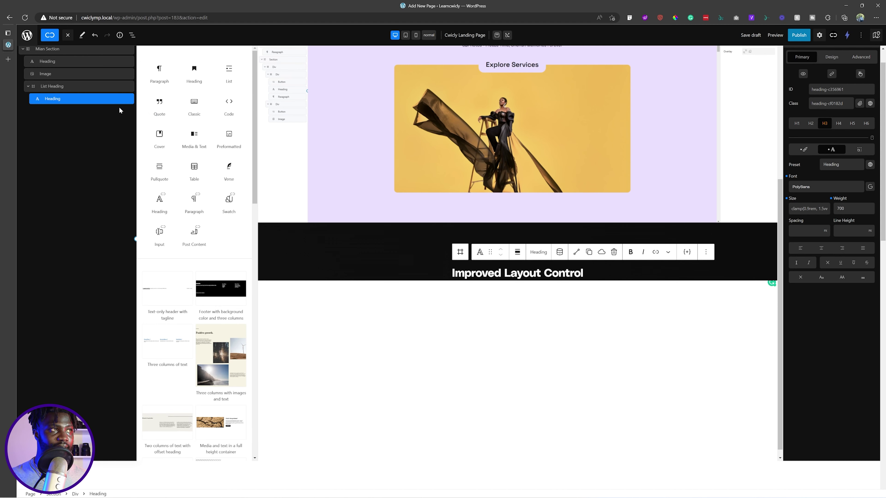
# - Switch to Figma and examine the combined width of the three headings in the first list row, then return to WordPress
pyautogui.hotkey('alt', 'Tab')
pyautogui.scroll(-5, 430, 288)
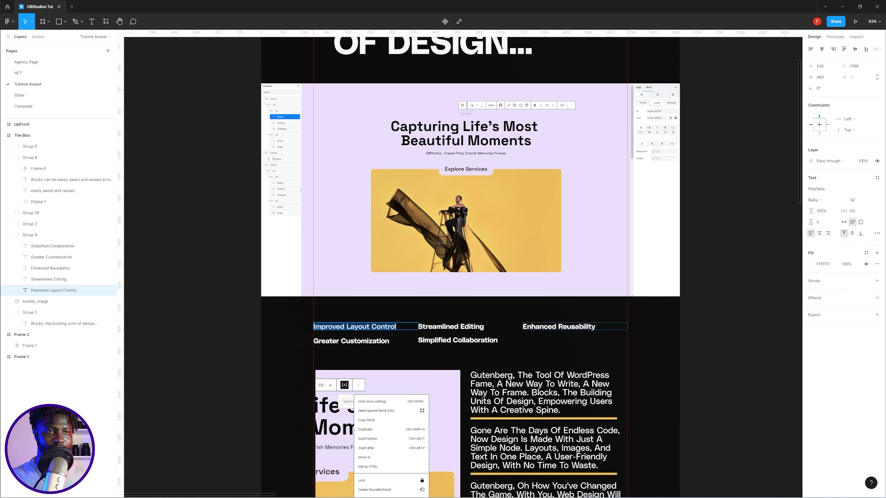
pyautogui.click(611, 327)
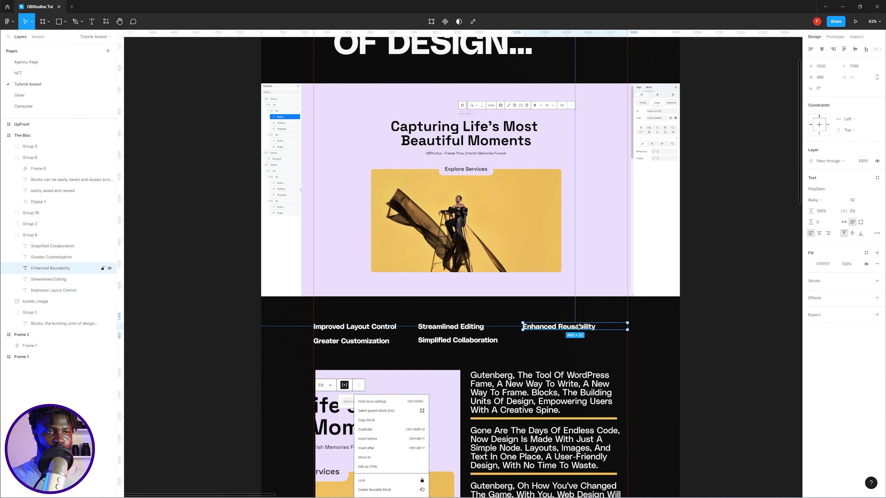
pyautogui.keyDown('shift'); pyautogui.click(474, 328); pyautogui.keyUp('shift')
pyautogui.keyDown('shift'); pyautogui.click(378, 327); pyautogui.keyUp('shift')
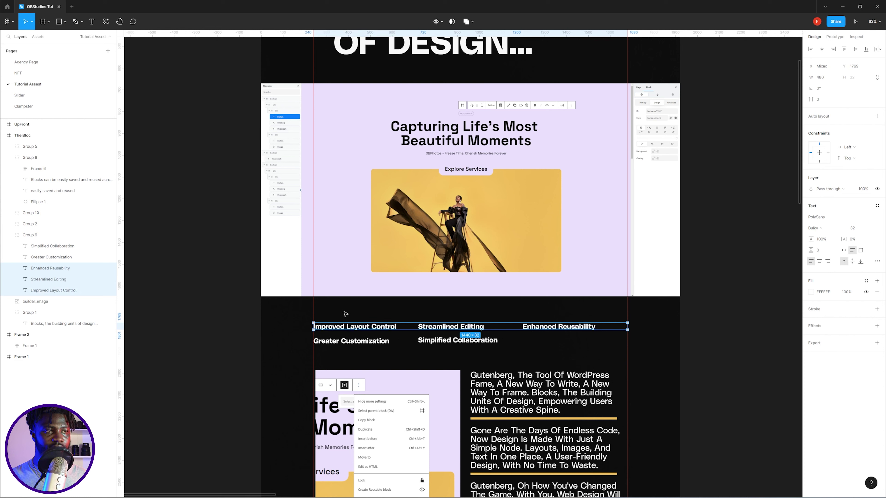
pyautogui.click(313, 309)
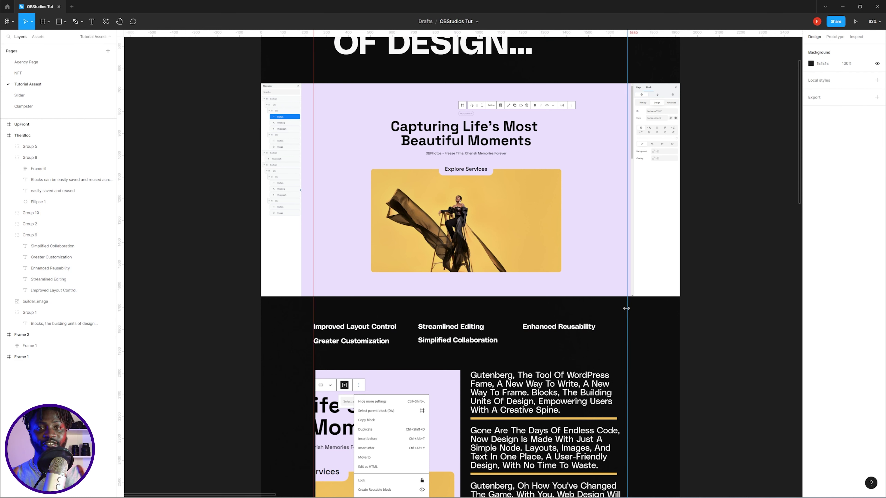
pyautogui.hotkey('alt', 'Tab')
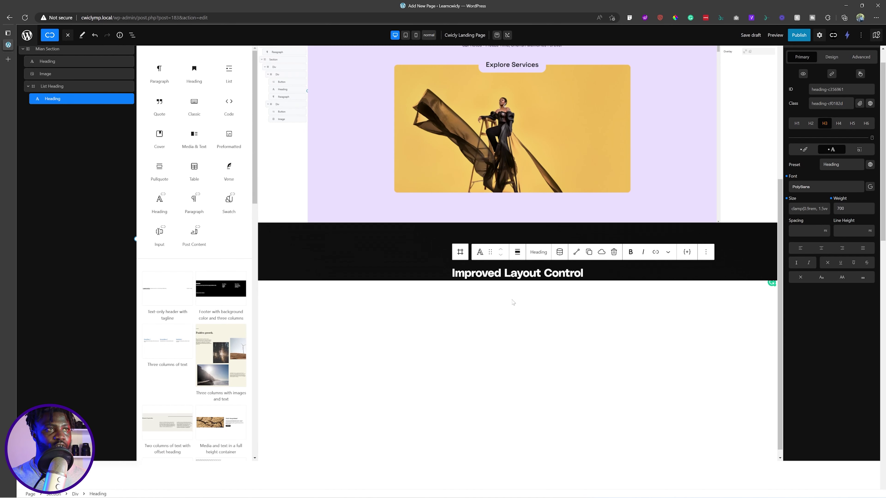
# - Set the List Heading div's width to 1440 px and its max width to 100%
pyautogui.click(62, 86)
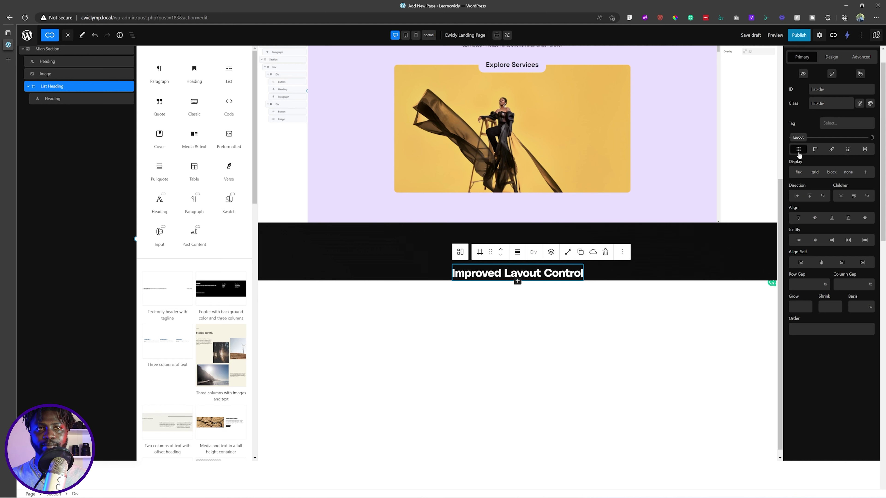
pyautogui.click(815, 150)
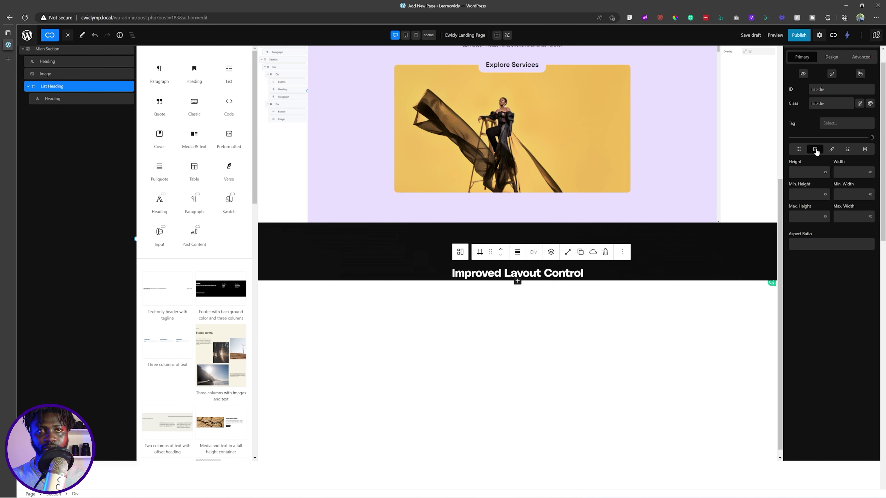
pyautogui.click(850, 172)
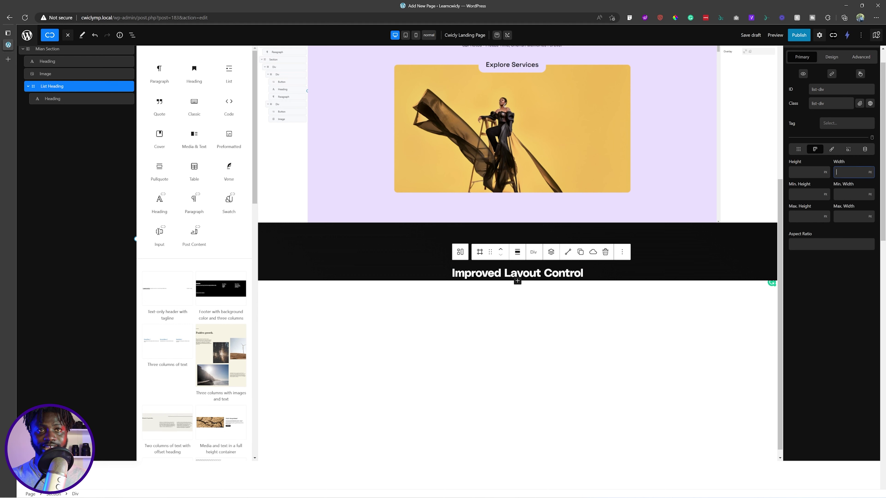
pyautogui.write('1440')
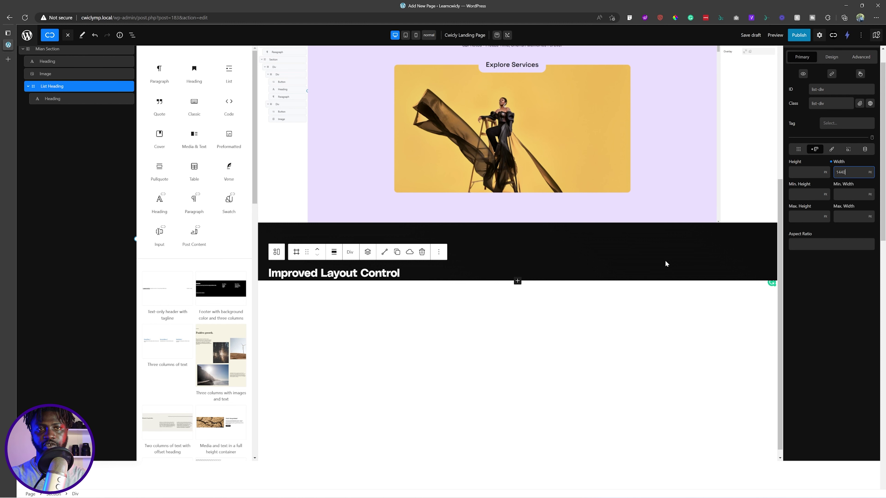
pyautogui.click(869, 216)
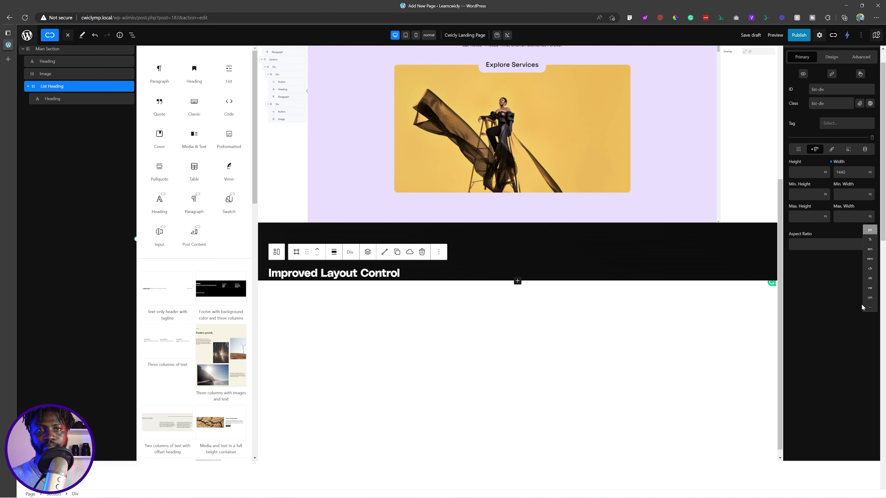
pyautogui.click(870, 240)
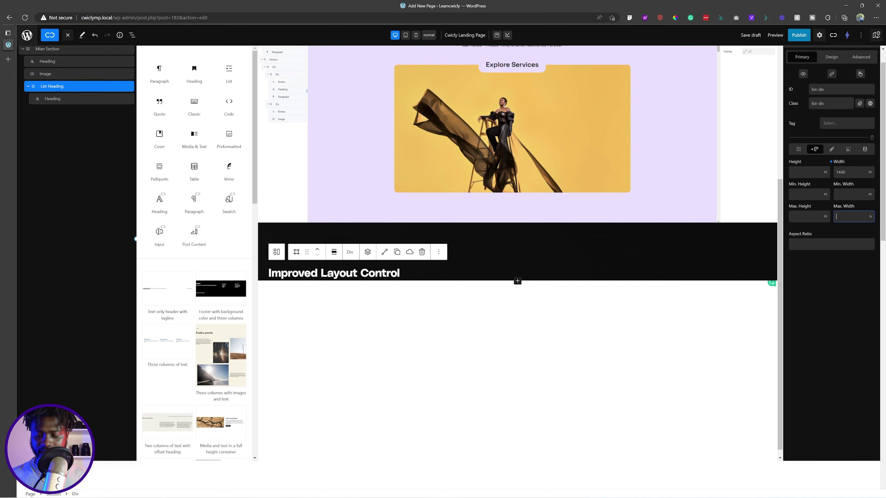
pyautogui.write('100')
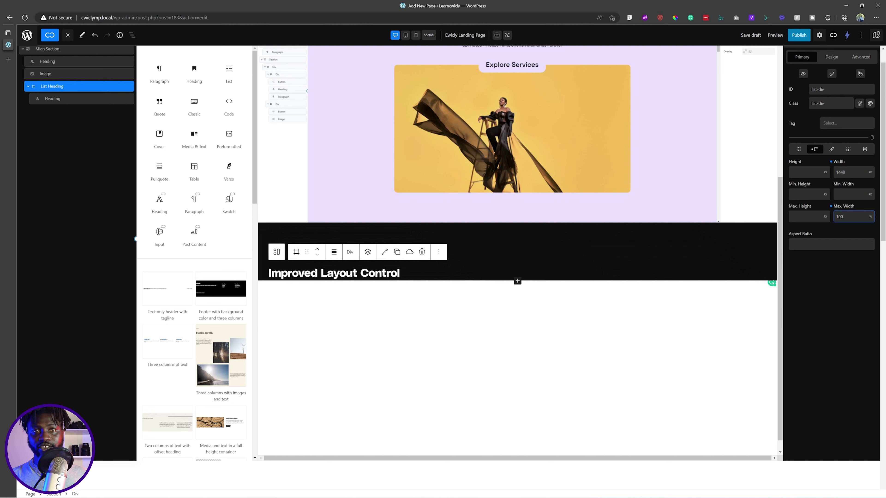
pyautogui.doubleClick(841, 172)
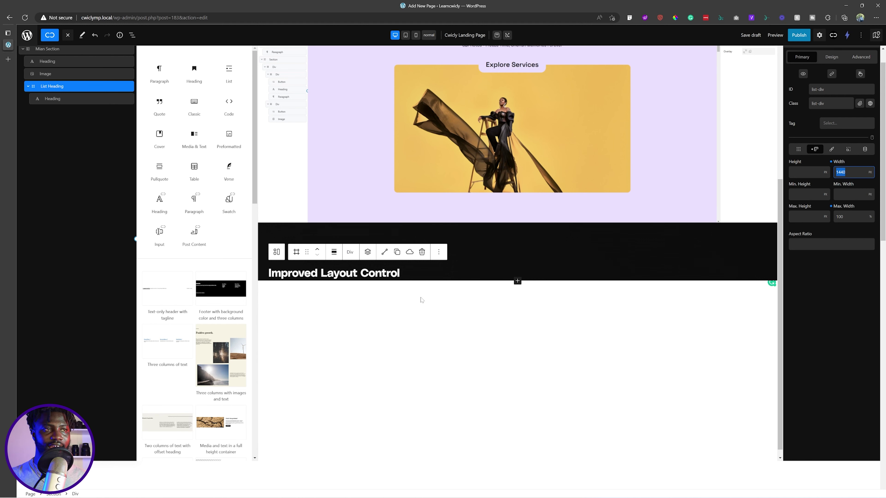
pyautogui.click(375, 273)
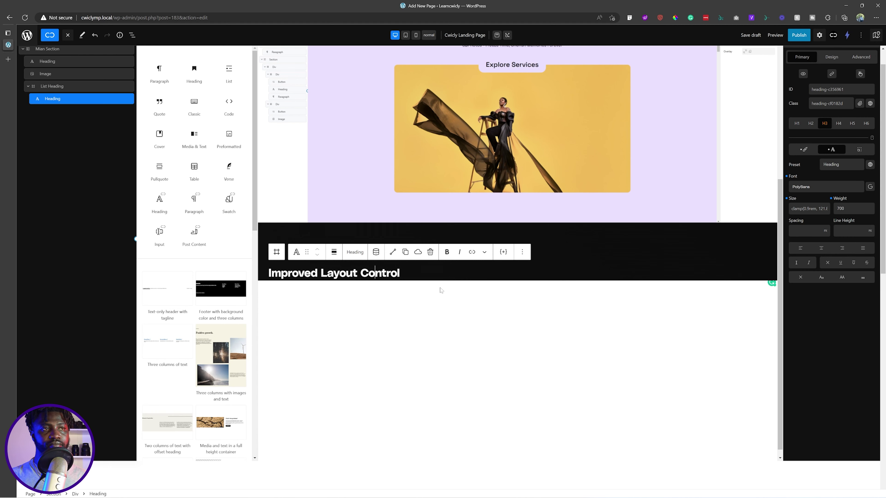
# - Set the List Heading div's display to flex with a row direction
pyautogui.click(76, 86)
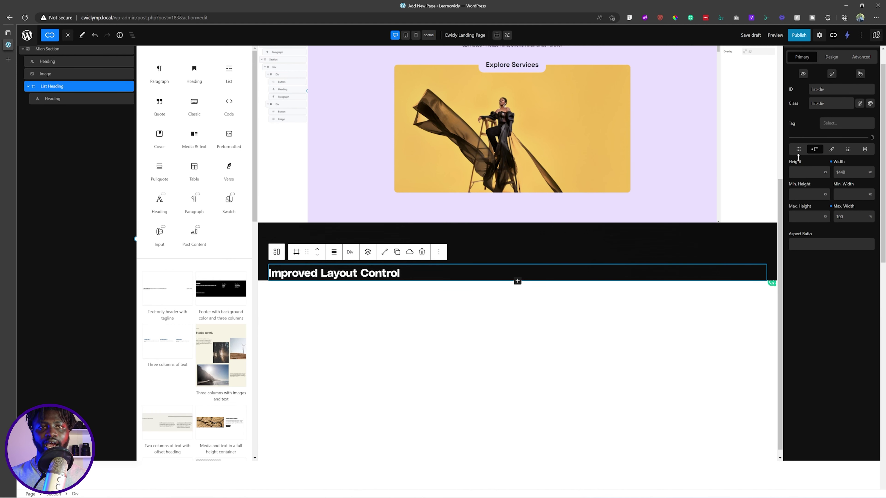
pyautogui.click(799, 150)
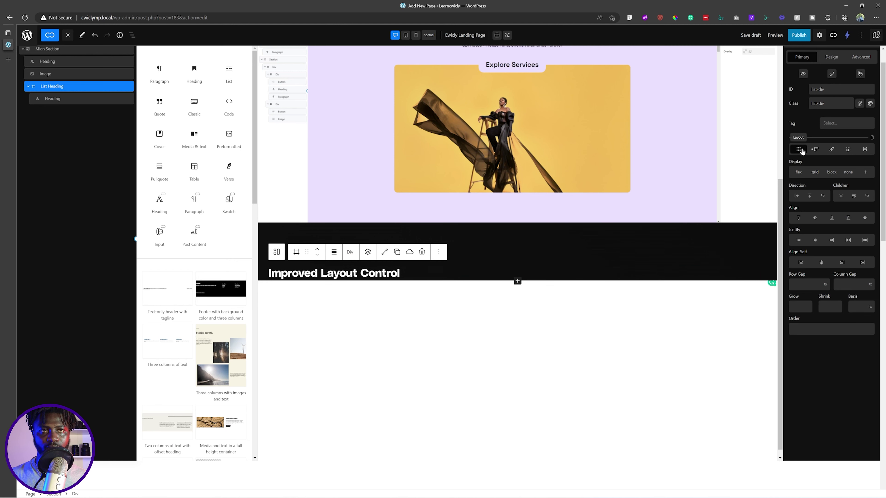
pyautogui.click(801, 174)
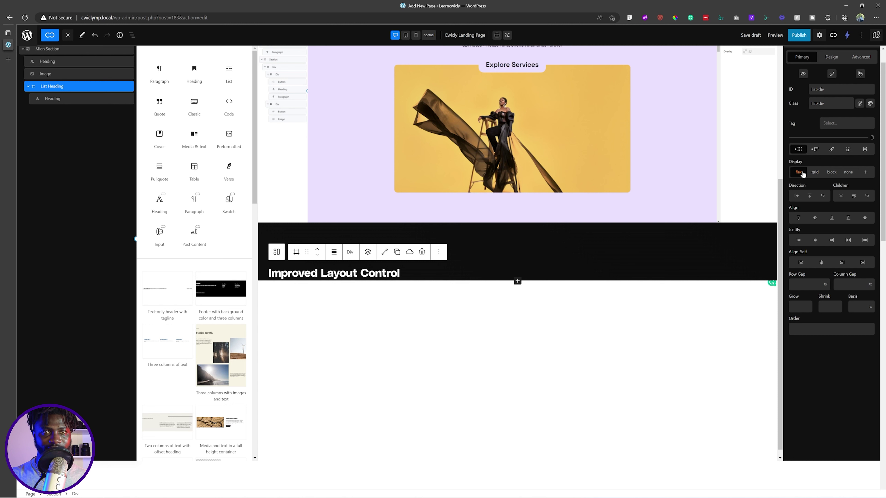
pyautogui.click(797, 196)
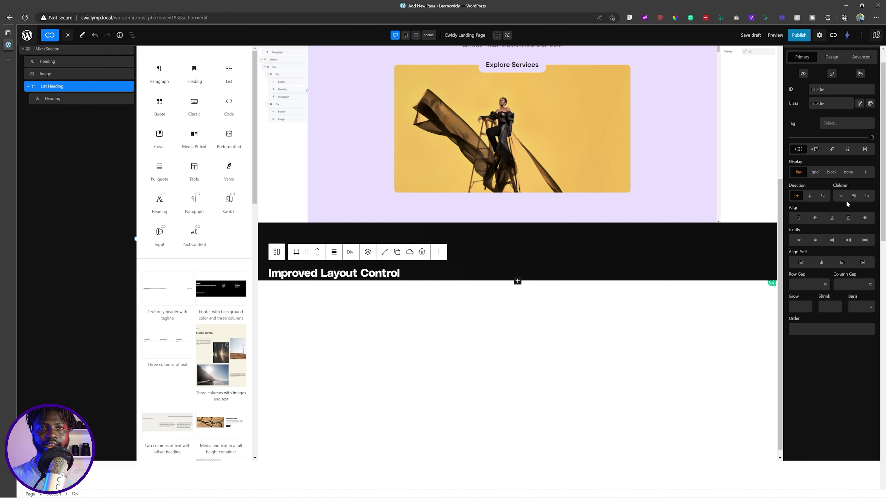
pyautogui.click(855, 197)
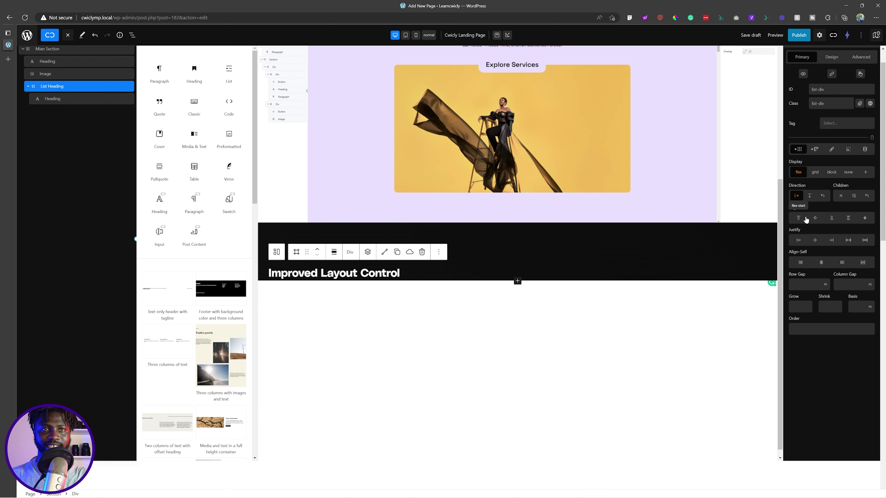
# - Duplicate the "Improved Layout Control" heading inside the List Heading div
pyautogui.click(369, 273)
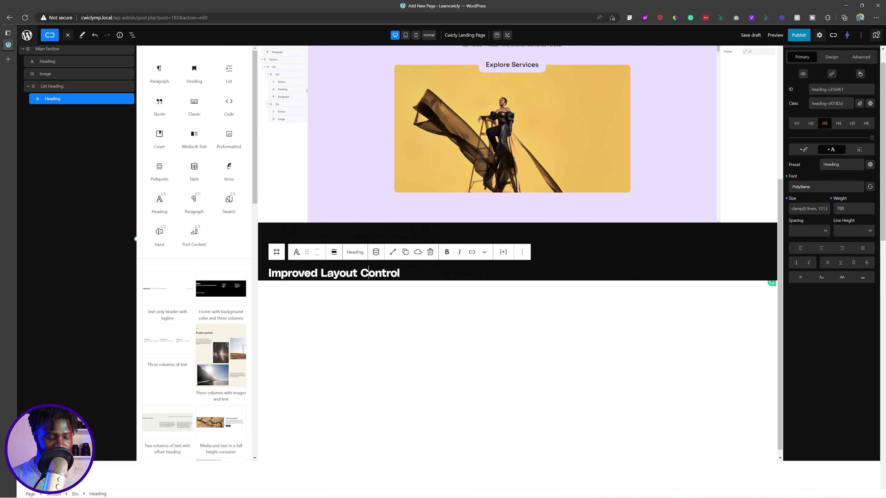
pyautogui.hotkey('ctrl', 'shift', 'd')
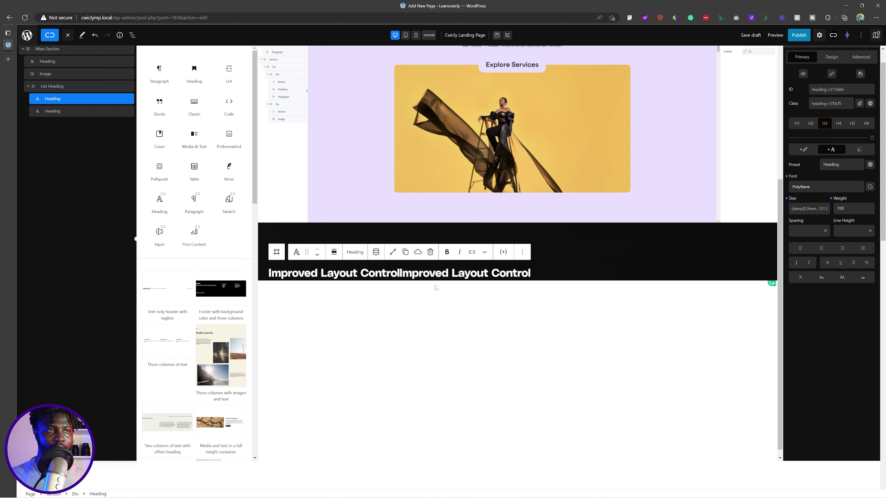
# - Set the List Heading div's column gap to 20 px
pyautogui.click(435, 273)
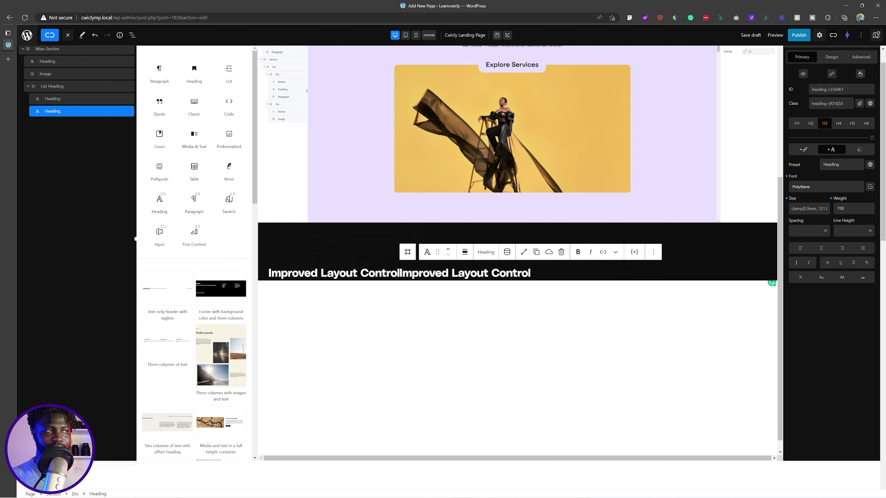
pyautogui.click(75, 88)
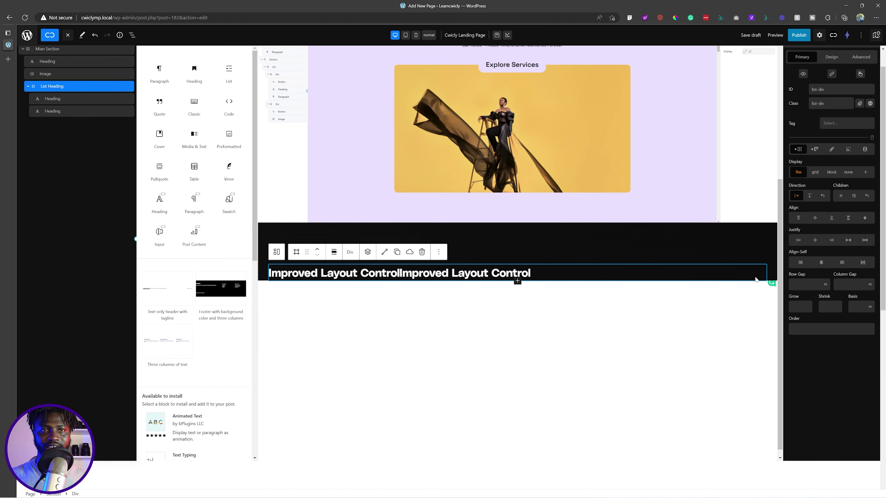
pyautogui.click(851, 285)
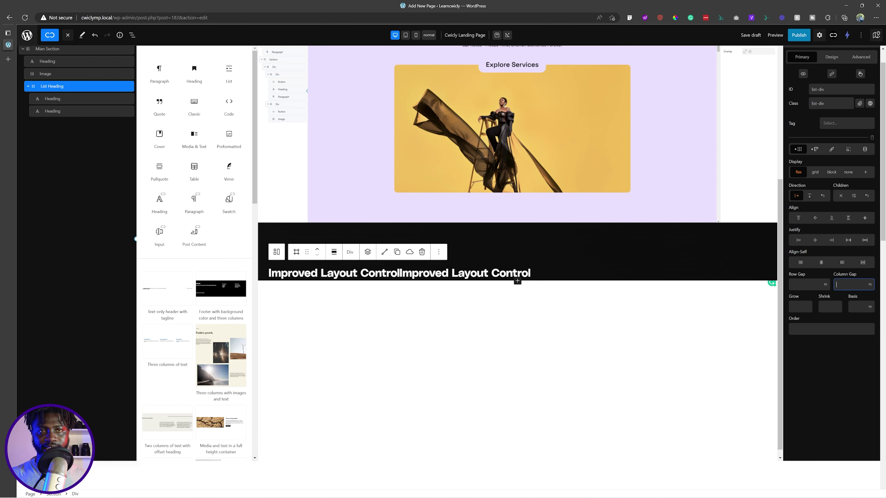
pyautogui.write('20')
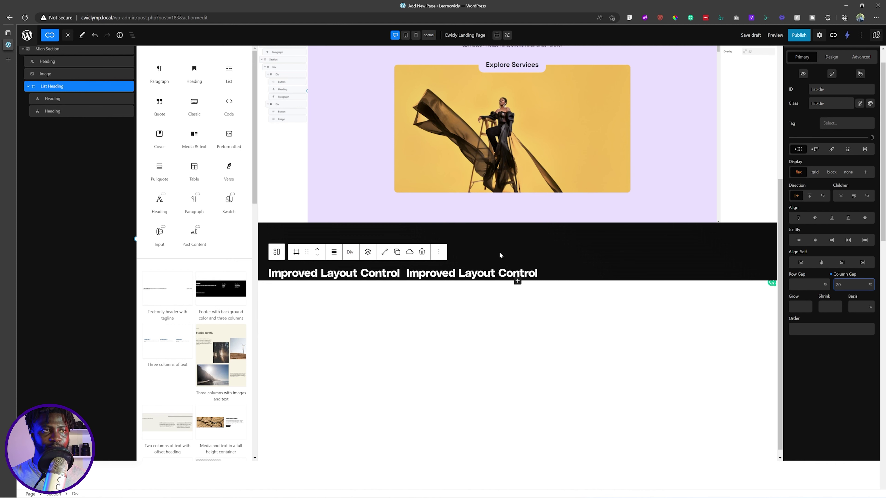
# - Replace the second list heading's text with "Streamlined Editing", taken from the Figma design
pyautogui.tripleClick(488, 273)
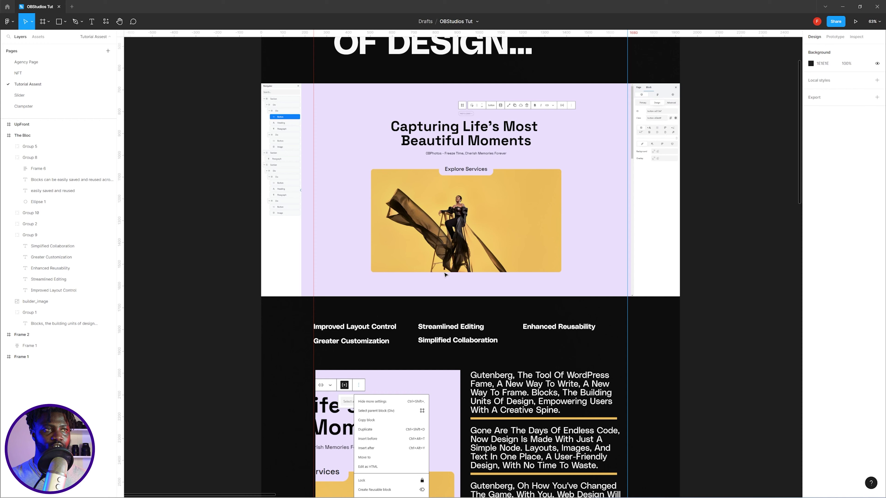
pyautogui.click(447, 329)
pyautogui.doubleClick(447, 328)
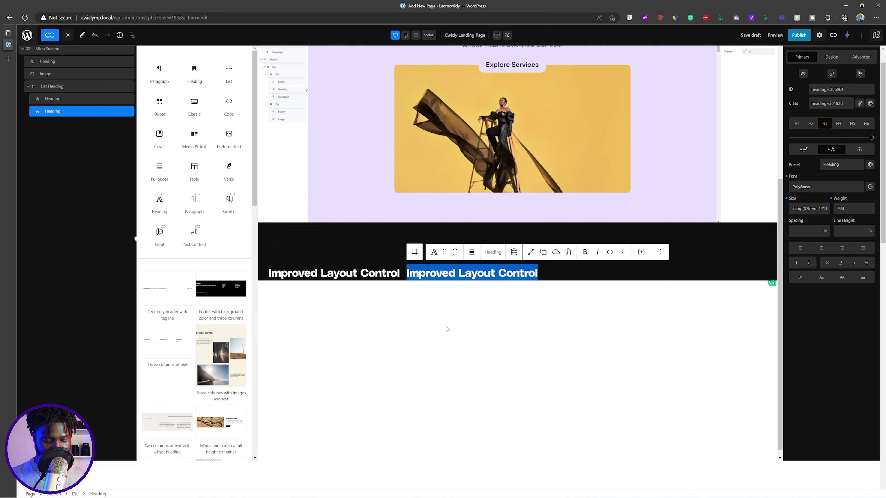
pyautogui.write('Streamlined Editing')
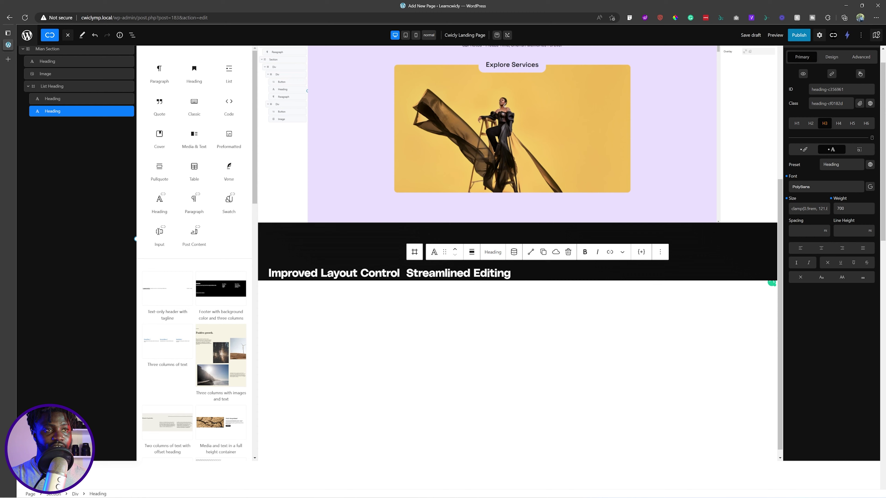
# - Duplicate the "Streamlined Editing" heading and replace the copy's text with "Enhanced Reusability" from the Figma design
pyautogui.hotkey('ctrl', 'shift', 'd')
pyautogui.doubleClick(551, 273)
pyautogui.tripleClick(551, 273)
pyautogui.hotkey('alt', 'Tab')
pyautogui.tripleClick(544, 327)
pyautogui.hotkey('ctrl', 'c')
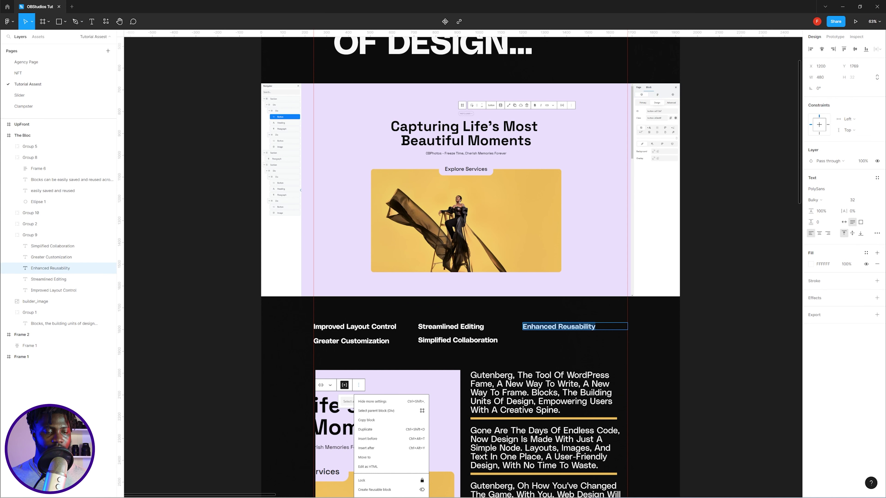
pyautogui.hotkey('alt', 'Tab')
pyautogui.hotkey('ctrl', 'v')
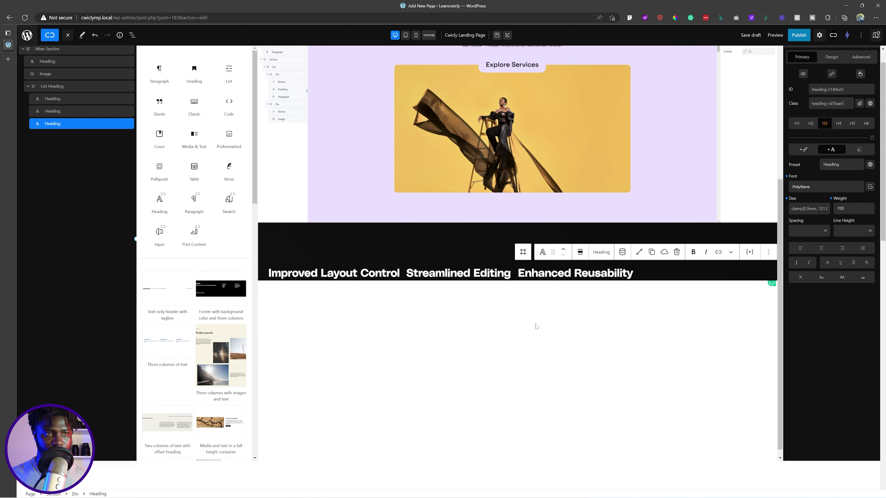
# - Duplicate the "Enhanced Reusability" heading and replace the copy's text with "Greater Customization" from the Figma design
pyautogui.click(600, 273)
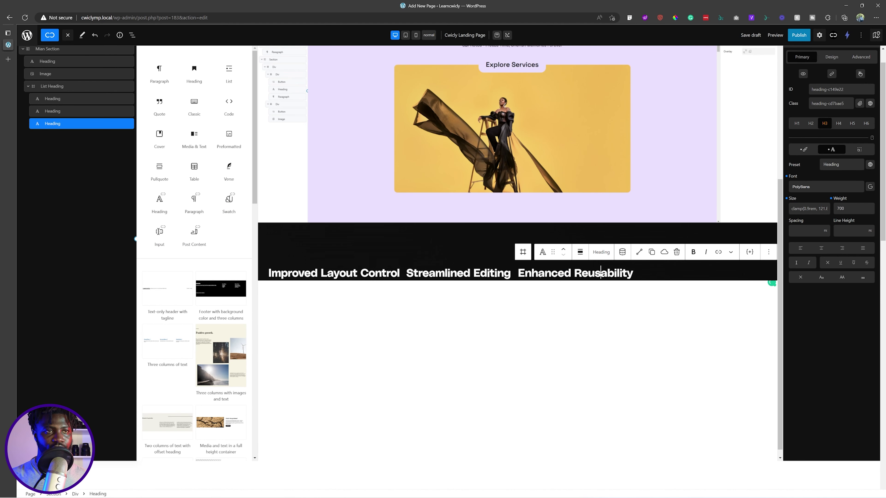
pyautogui.hotkey('ctrl', 'shift', 'd')
pyautogui.tripleClick(668, 273)
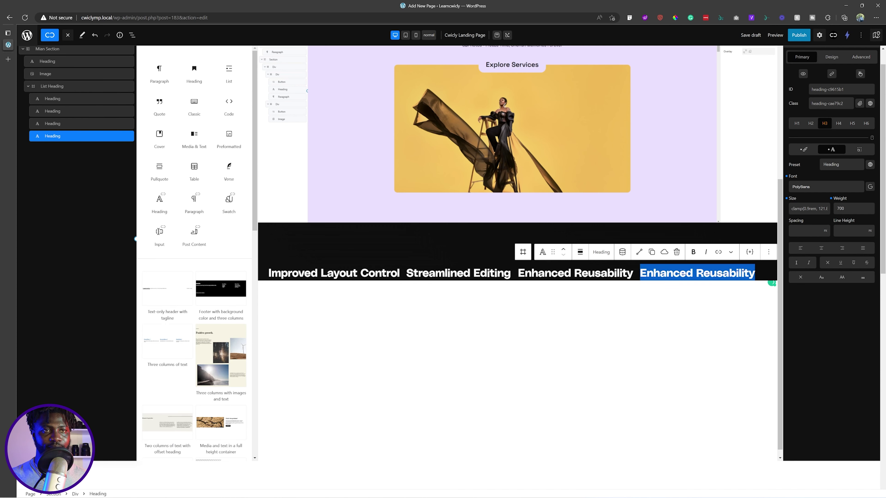
pyautogui.hotkey('alt', 'Tab')
pyautogui.doubleClick(346, 342)
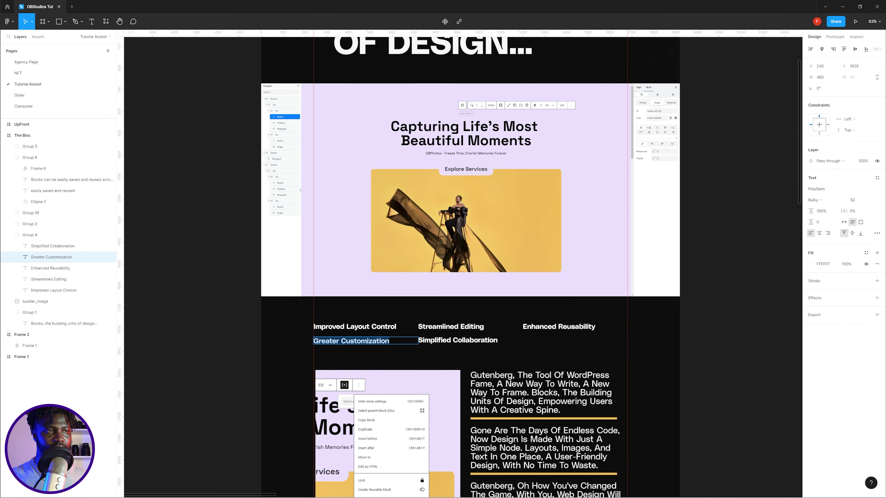
pyautogui.hotkey('ctrl', 'c')
pyautogui.hotkey('alt', 'Tab')
pyautogui.hotkey('ctrl', 'v')
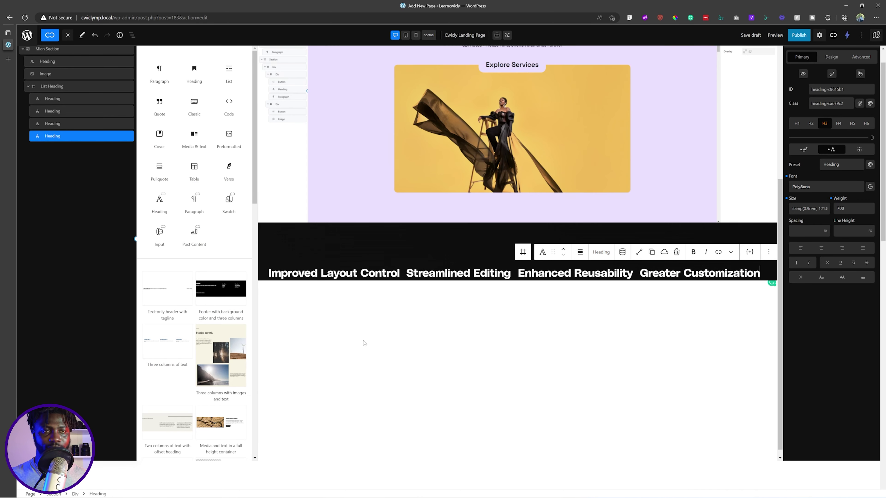
# - Add a fifth heading after "Greater Customization" with the text "Simplified Collaboration" from the Figma design, and save the draft
pyautogui.press('Return')
pyautogui.hotkey('ctrl', 'v')
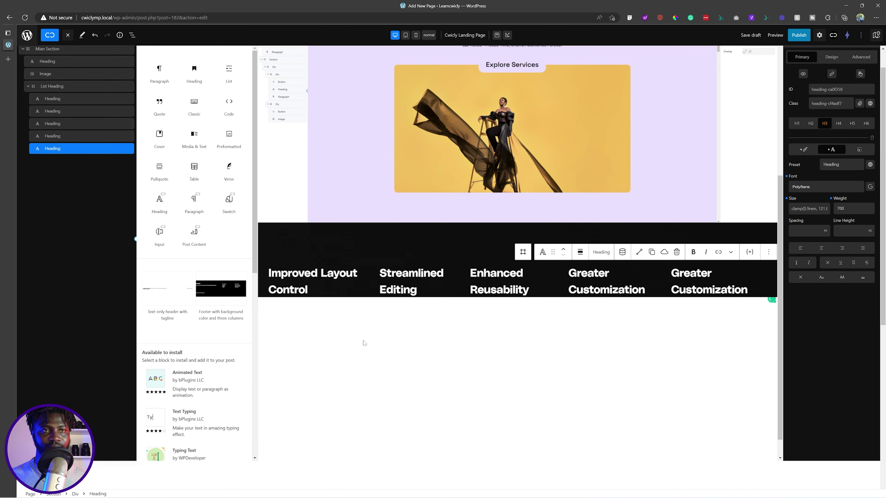
pyautogui.hotkey('alt', 'Tab')
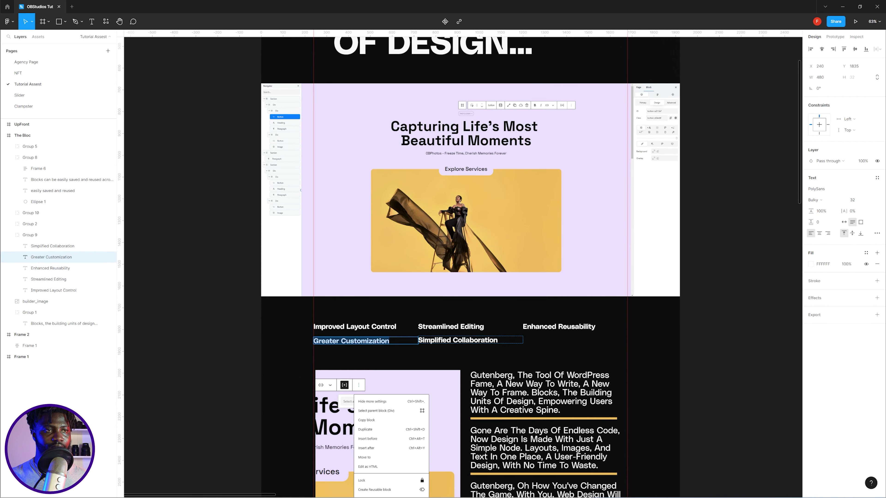
pyautogui.click(471, 341)
pyautogui.hotkey('alt', 'Tab')
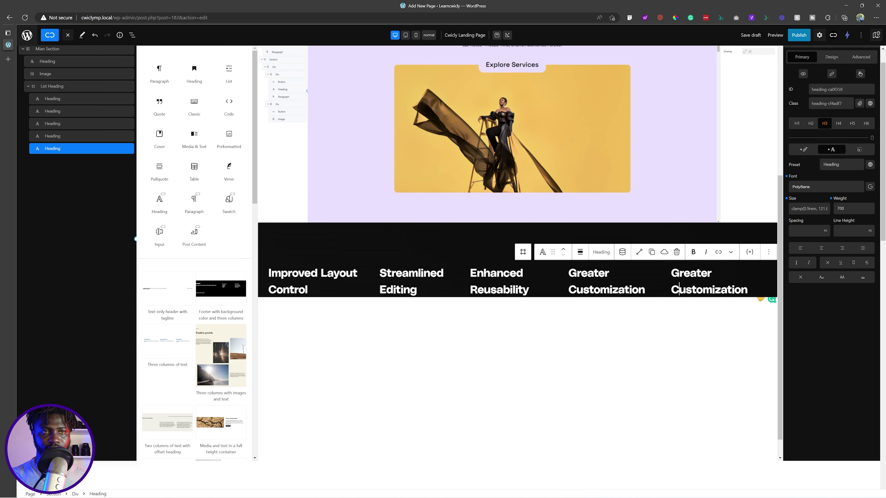
pyautogui.tripleClick(679, 290)
pyautogui.hotkey('ctrl', 'v')
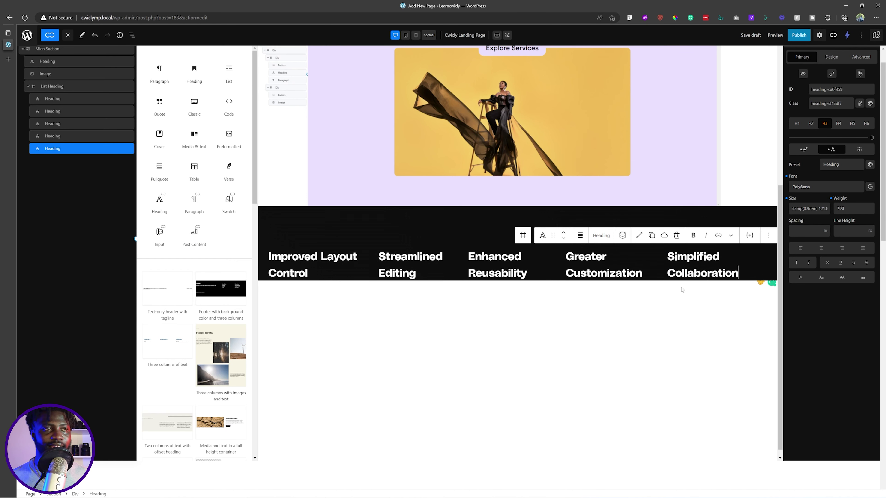
pyautogui.hotkey('ctrl', 's')
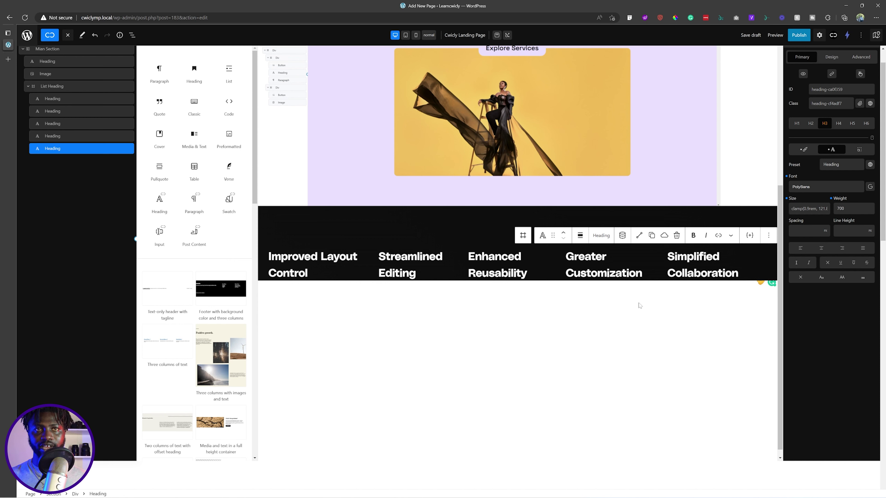
# - Make the List Heading div's children wrap, center them in both align and justify, and save the draft
pyautogui.click(67, 88)
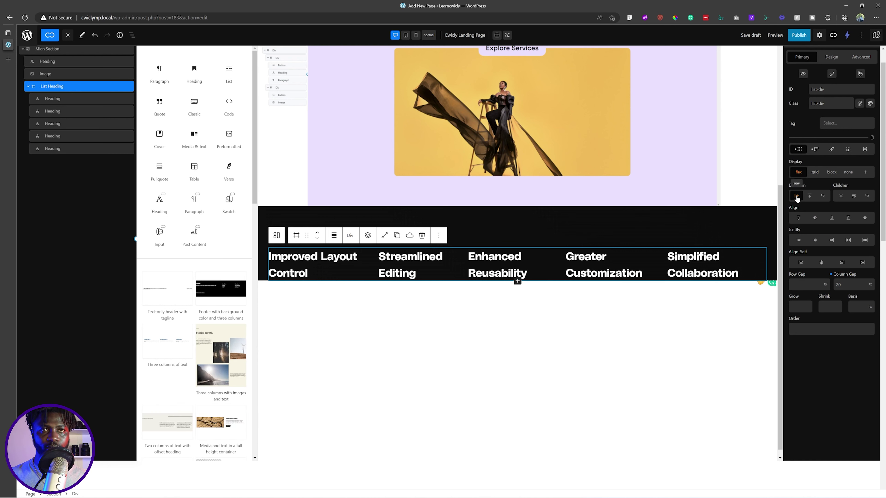
pyautogui.click(853, 196)
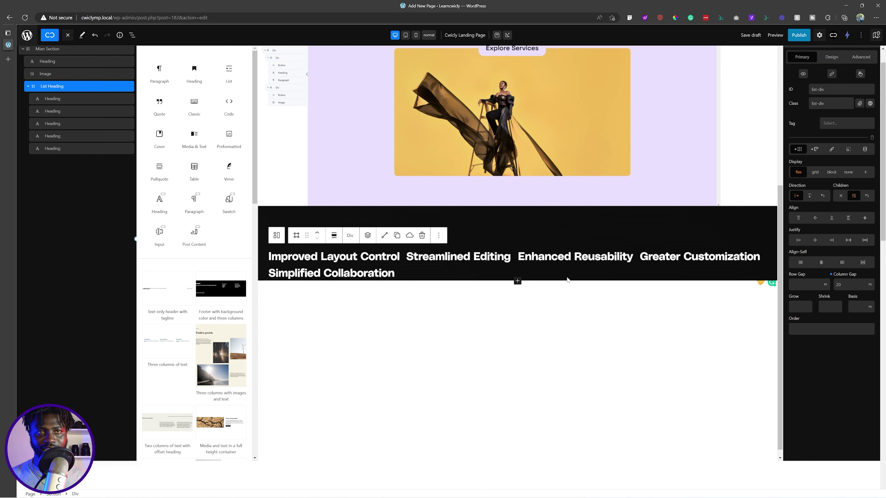
pyautogui.click(815, 218)
pyautogui.click(815, 241)
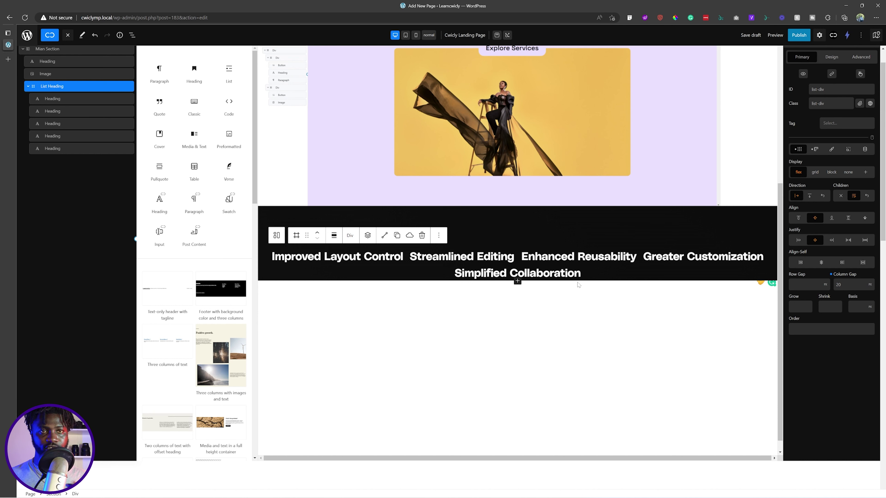
pyautogui.hotkey('ctrl', 's')
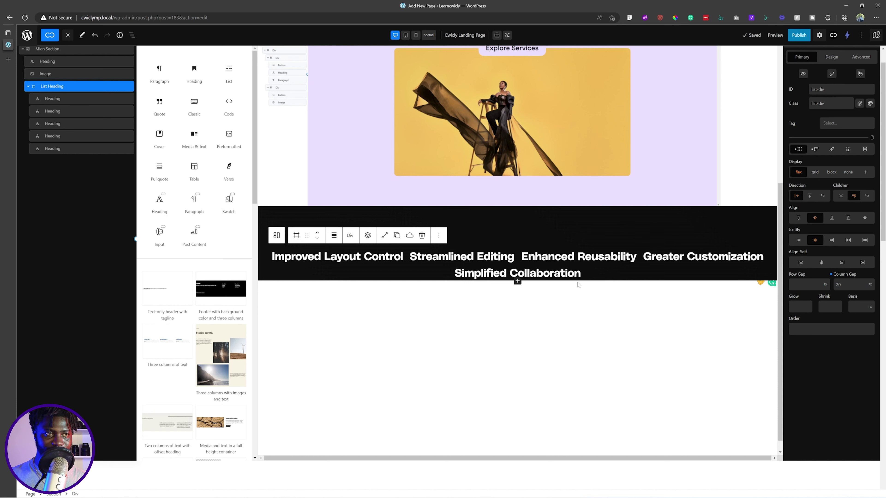
# - Set the "Improved Layout Control" heading's width to 33.33% and copy the value
pyautogui.click(378, 256)
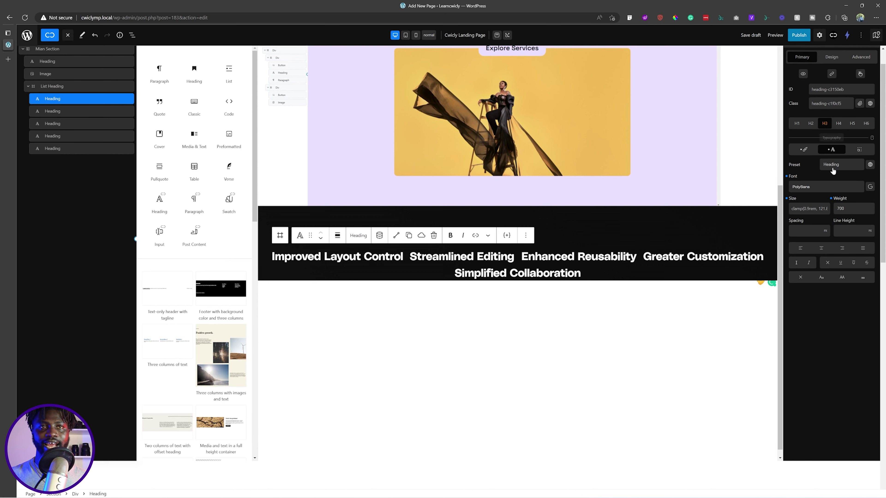
pyautogui.click(830, 57)
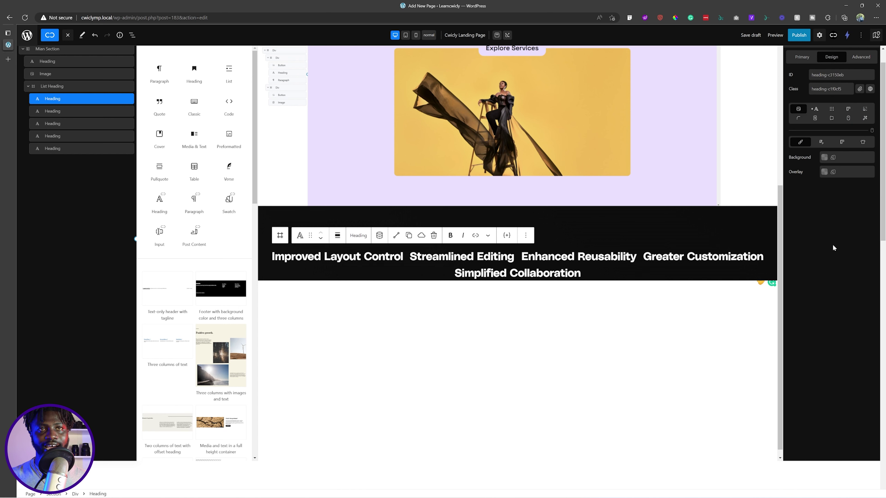
pyautogui.click(848, 109)
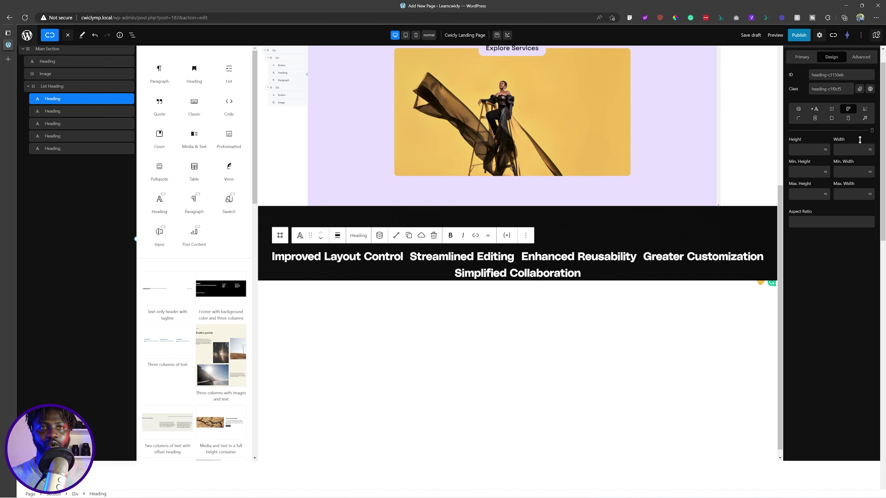
pyautogui.click(870, 150)
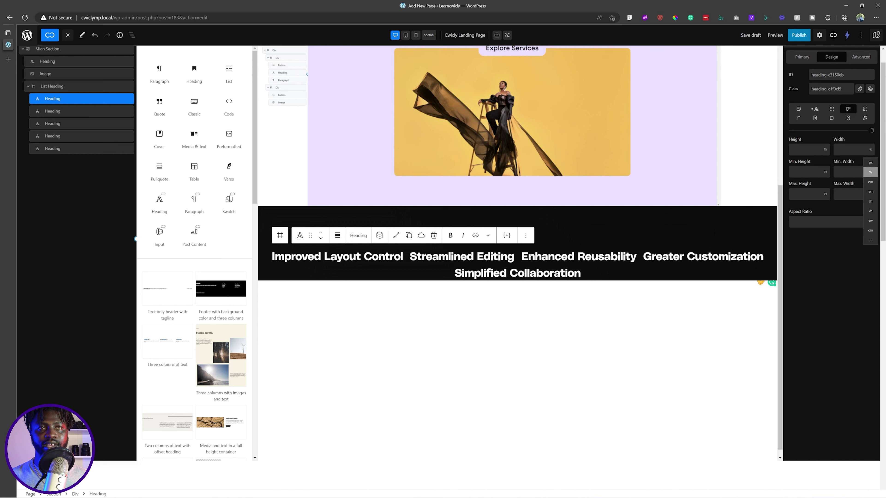
pyautogui.click(867, 172)
pyautogui.write('33.33')
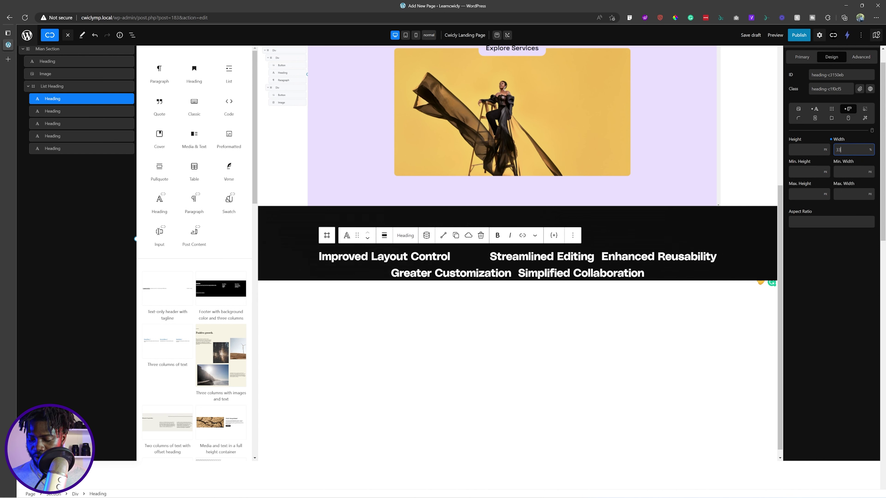
pyautogui.hotkey('ctrl', 'a')
pyautogui.hotkey('ctrl', 'c')
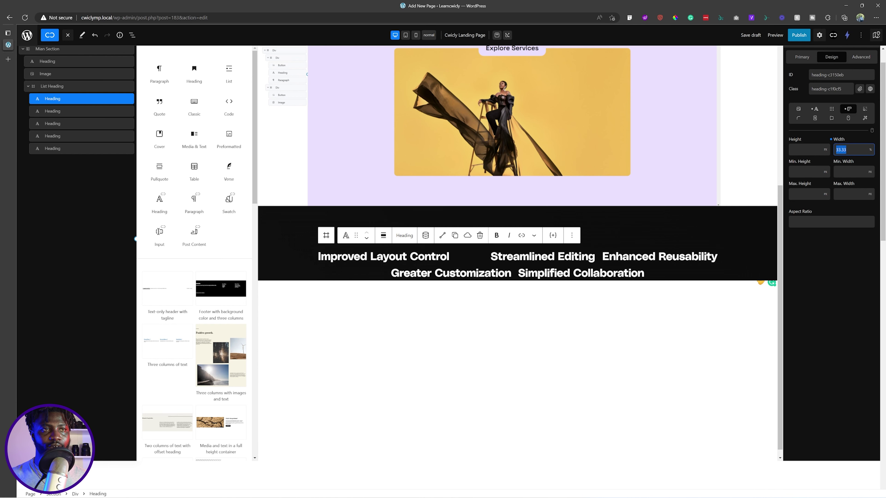
# - Set the "Streamlined Editing" heading's width to 33.33%
pyautogui.click(544, 257)
pyautogui.click(850, 149)
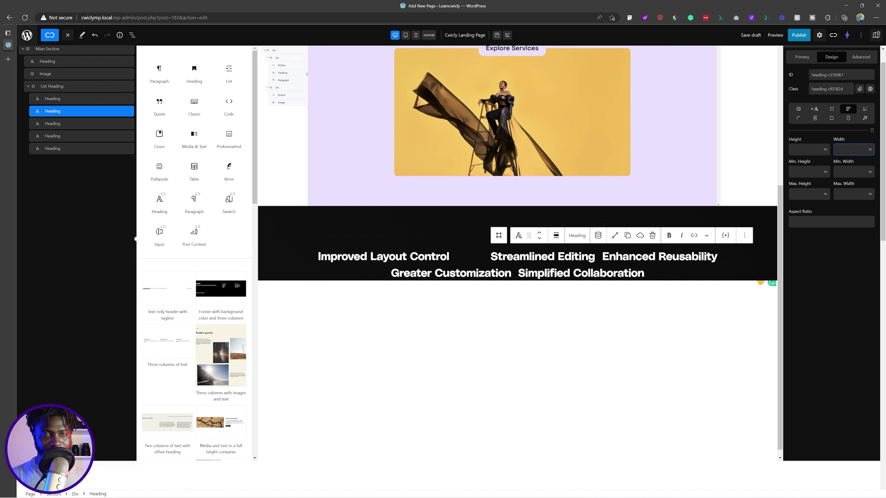
pyautogui.hotkey('ctrl', 'v')
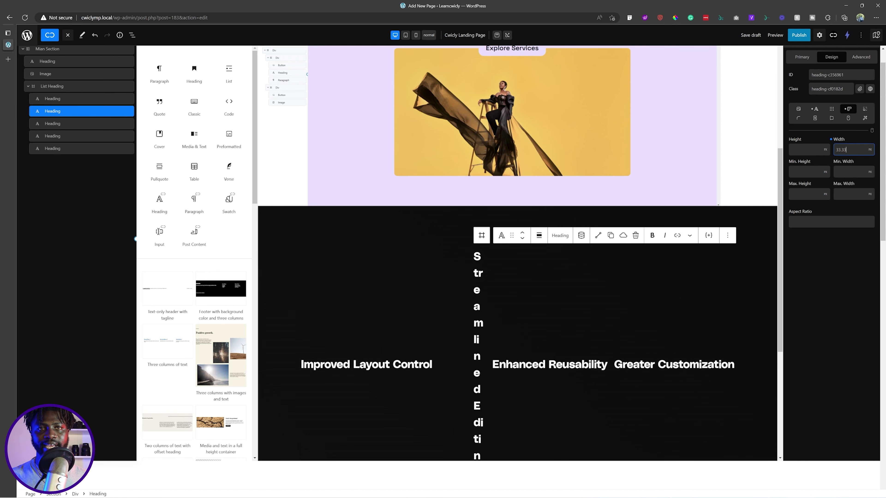
pyautogui.click(869, 150)
pyautogui.click(870, 172)
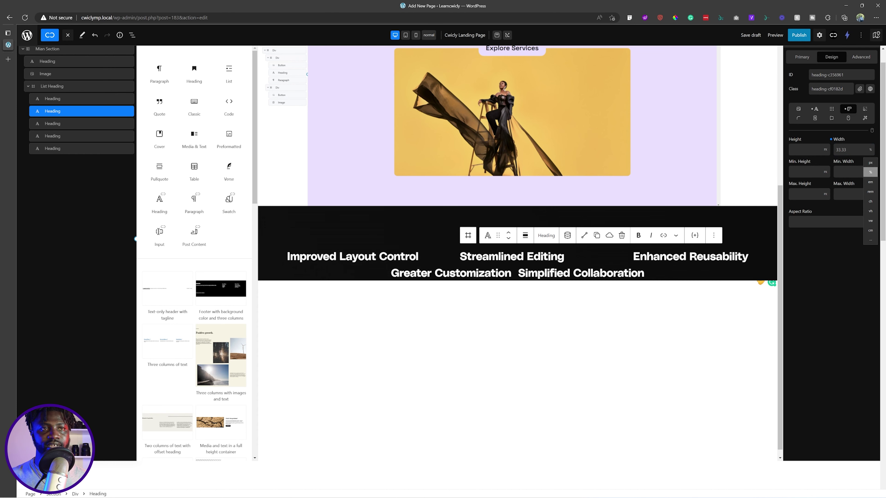
# - Set the "Enhanced Reusability" heading's width to 33.33%
pyautogui.click(708, 254)
pyautogui.click(870, 151)
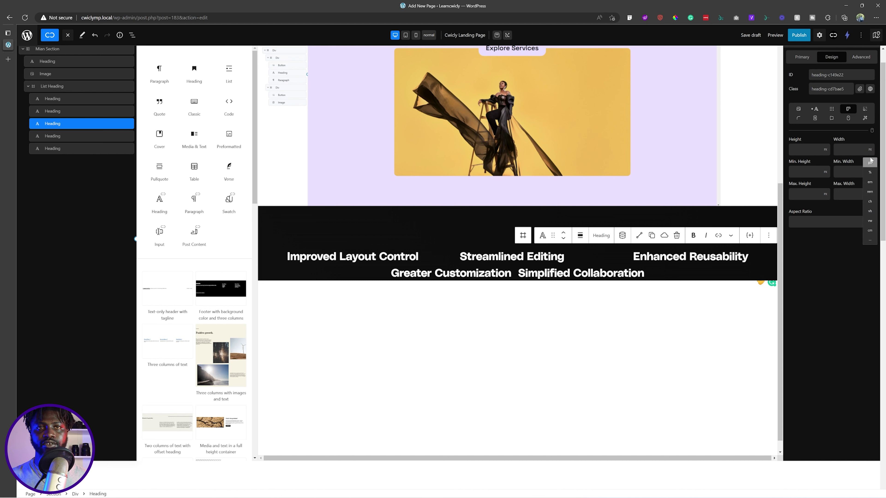
pyautogui.click(871, 172)
pyautogui.click(870, 240)
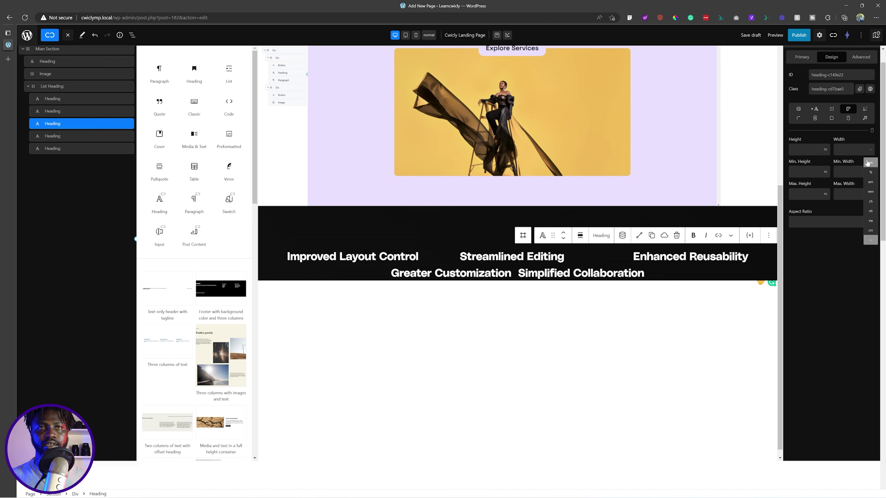
pyautogui.click(870, 173)
pyautogui.click(851, 149)
pyautogui.write('33.33')
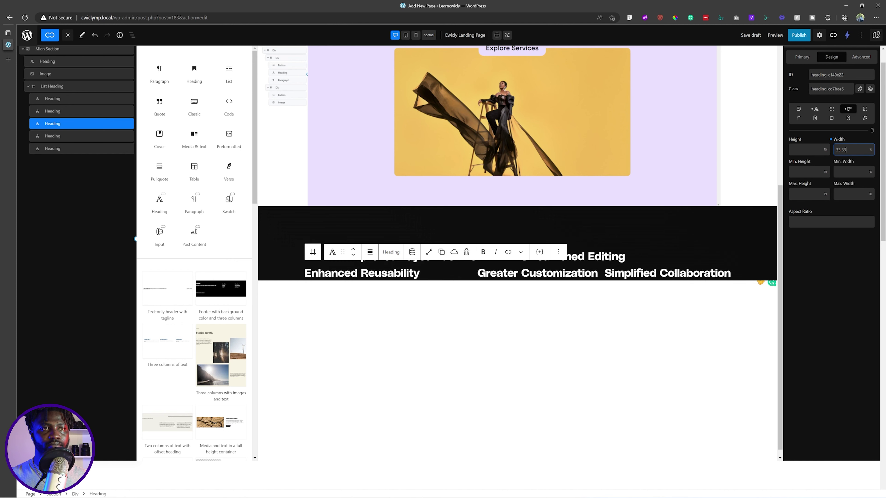
# - Set the widths of the "Greater Customization" and "Simplified Collaboration" headings to 33.33%
pyautogui.click(546, 273)
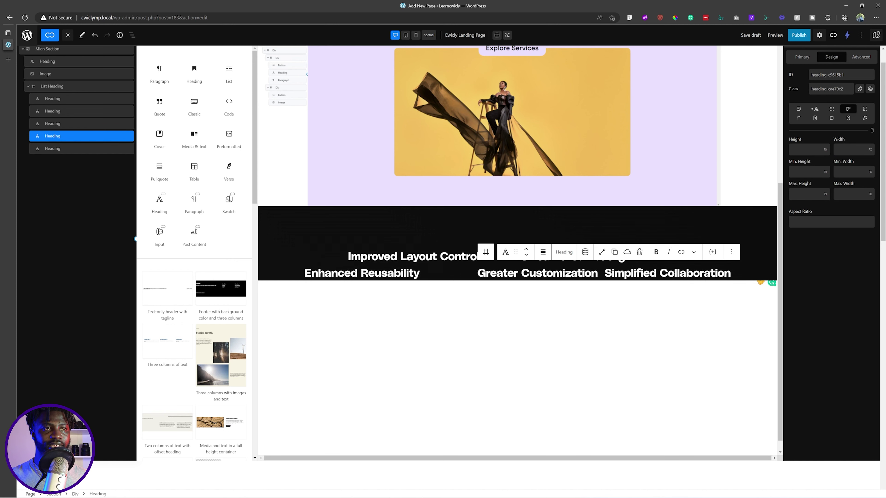
pyautogui.click(868, 150)
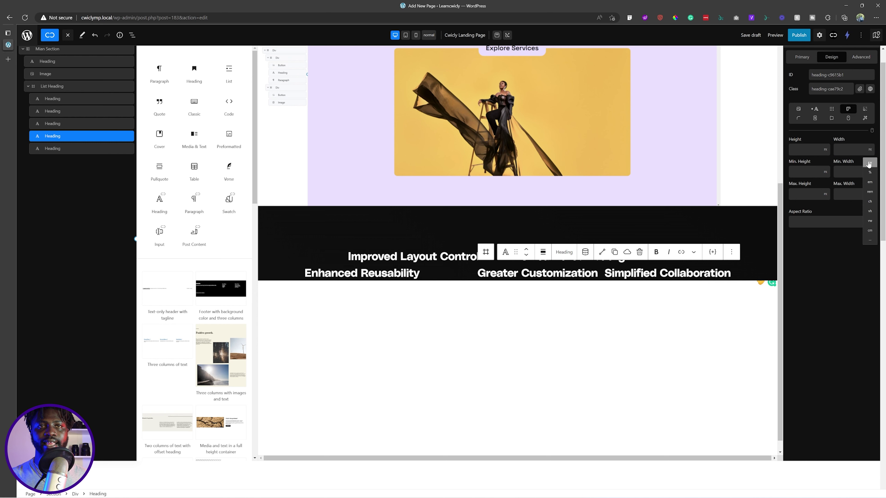
pyautogui.click(869, 173)
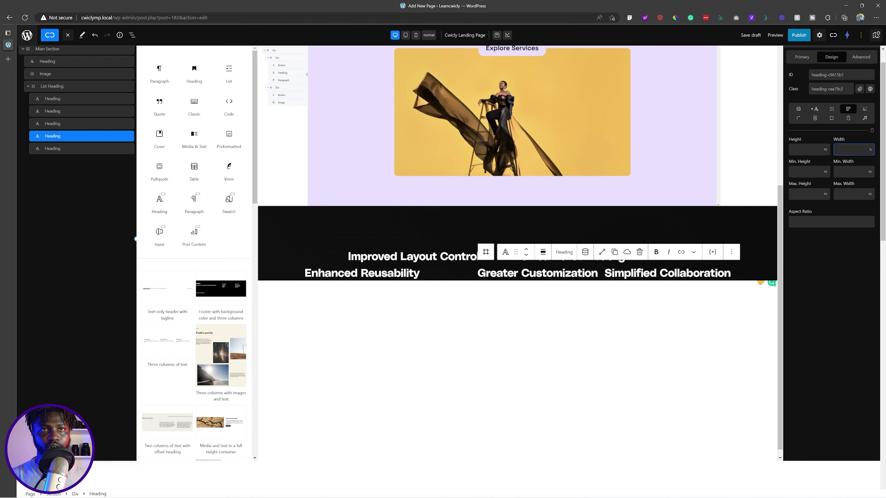
pyautogui.click(665, 273)
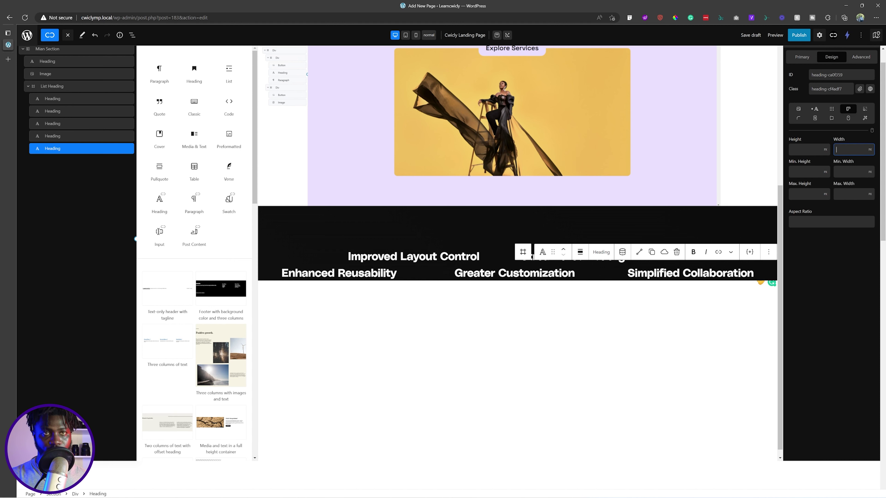
pyautogui.write('33.33')
pyautogui.click(869, 149)
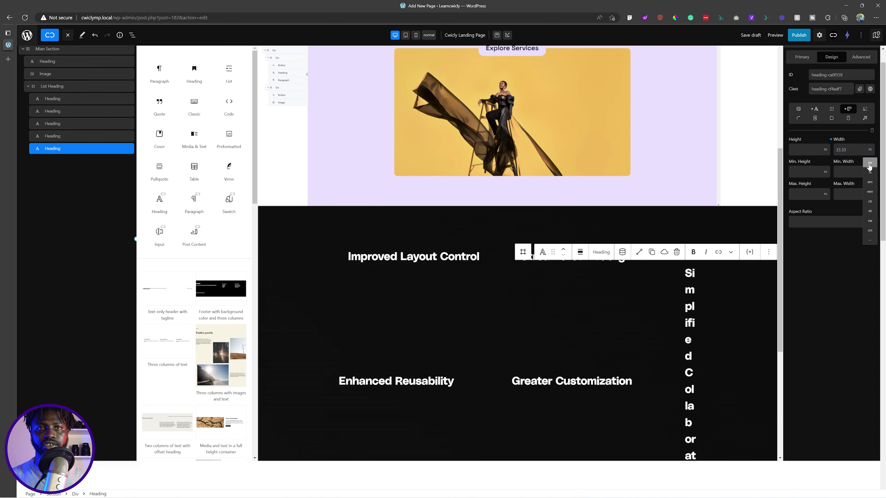
pyautogui.click(871, 172)
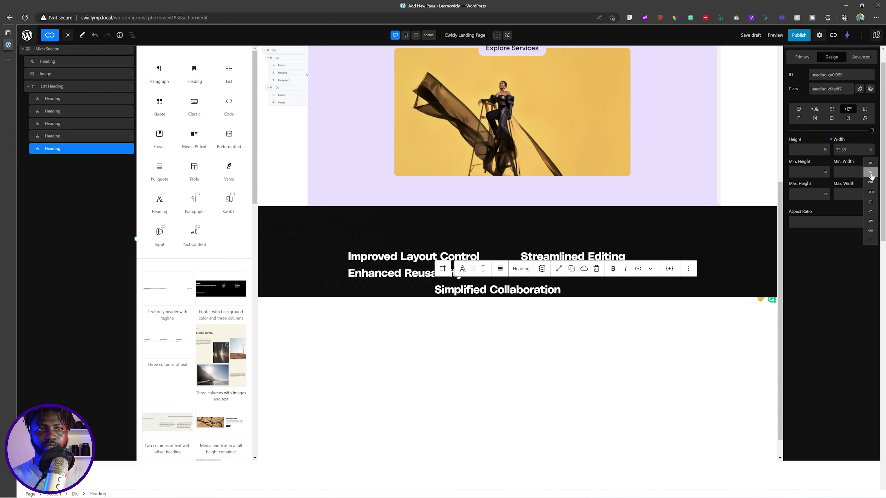
# - Review the "Improved Layout Control" heading's typography settings, then switch to Figma and check the feature list's text size
pyautogui.click(340, 285)
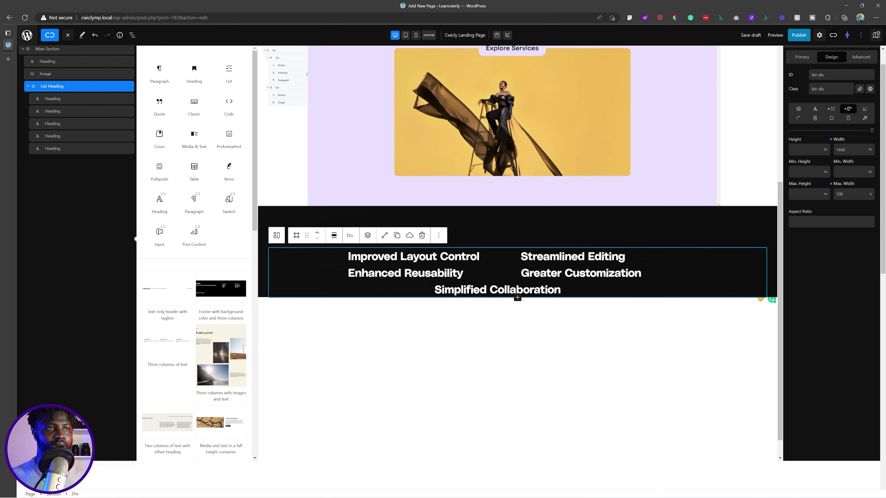
pyautogui.click(460, 257)
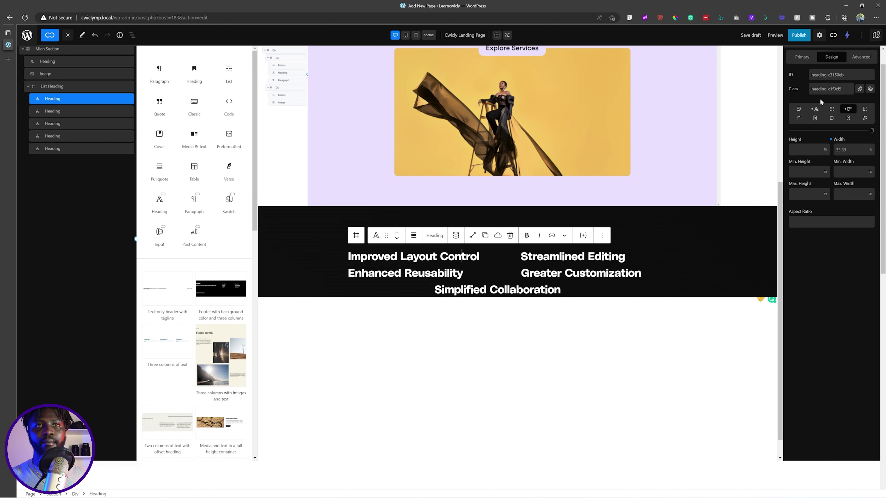
pyautogui.click(815, 108)
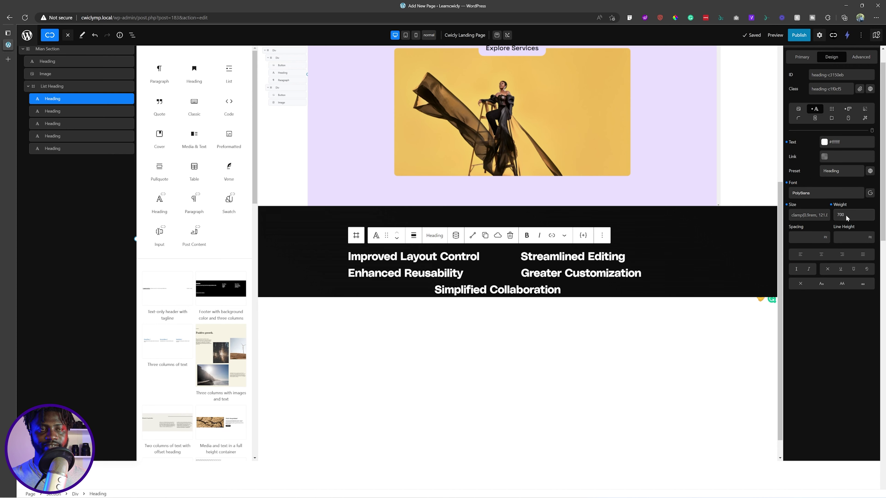
pyautogui.hotkey('alt', 'Tab')
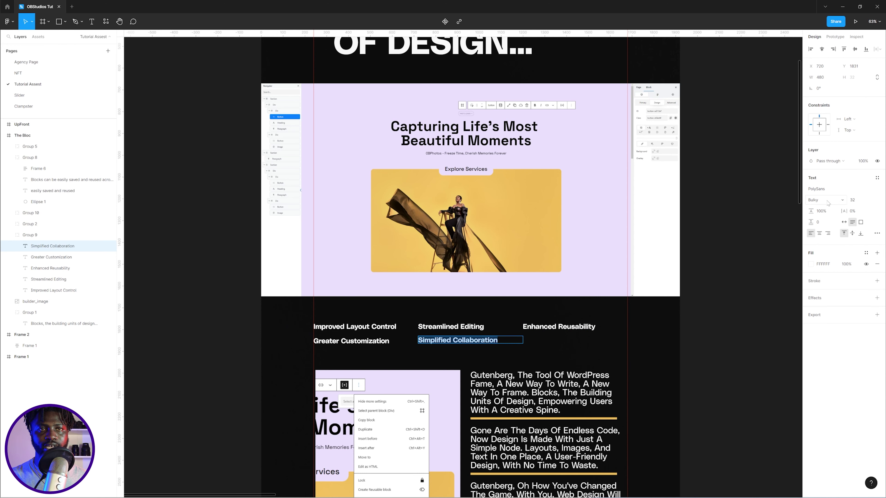
# - Switch back to WordPress and set the "Improved Layout Control" heading's maximum viewport font size to 28 px in the fluid value
pyautogui.hotkey('alt', 'Tab')
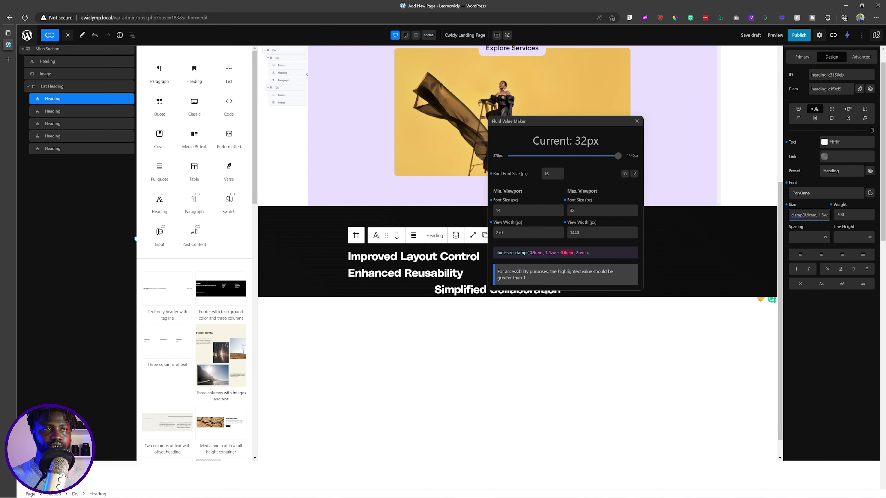
pyautogui.click(580, 210)
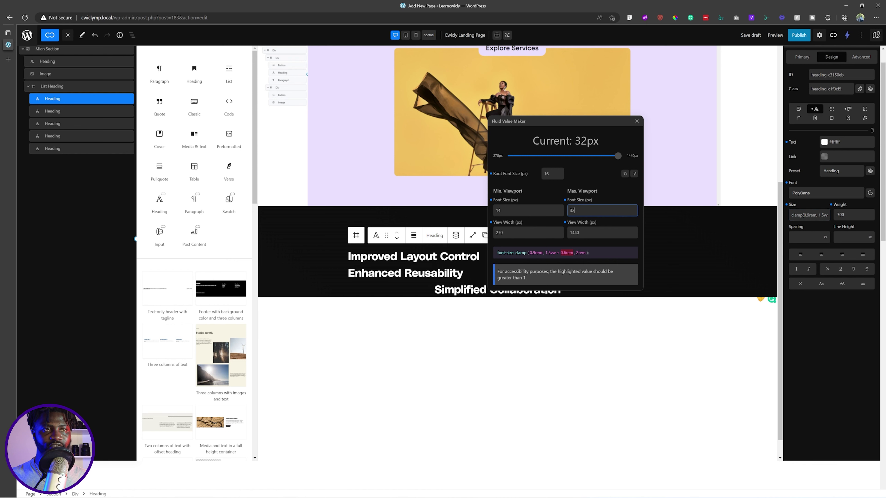
pyautogui.press('BackSpace')
pyautogui.press('BackSpace')
pyautogui.write('28')
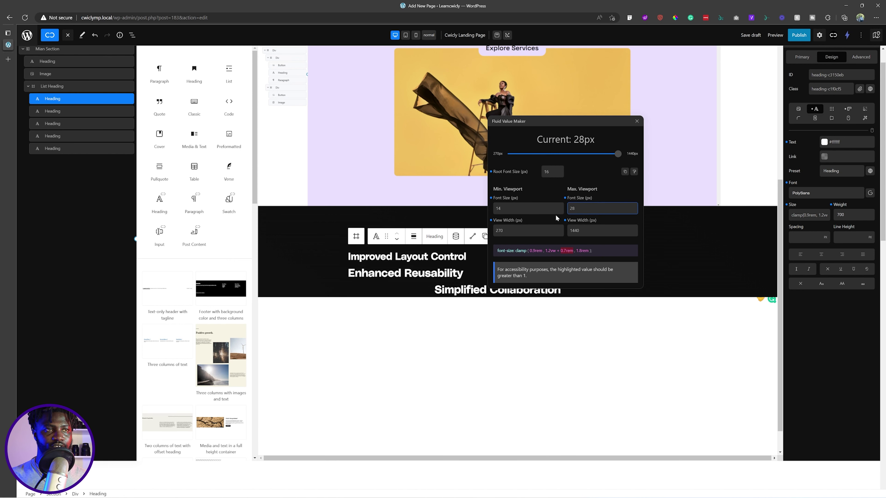
pyautogui.click(433, 283)
# - Set the "Streamlined Editing" heading's maximum viewport font size to 28 px in its fluid value
pyautogui.click(537, 257)
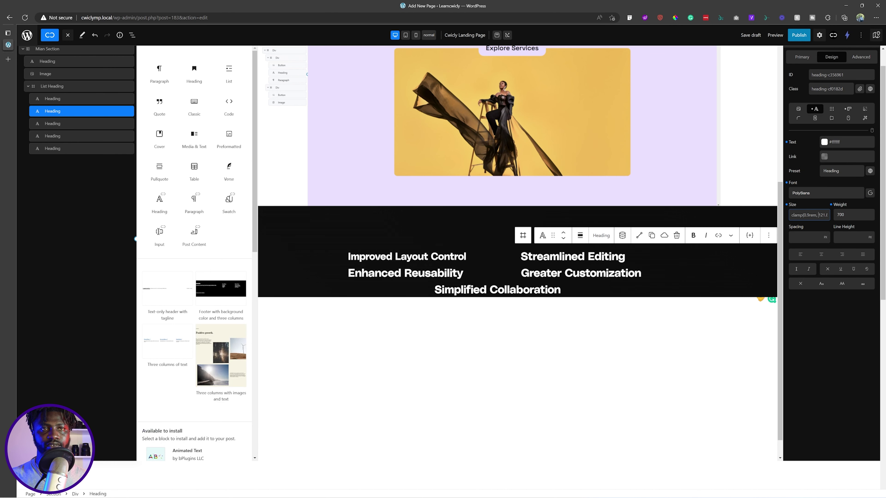
pyautogui.click(808, 215)
pyautogui.doubleClick(573, 210)
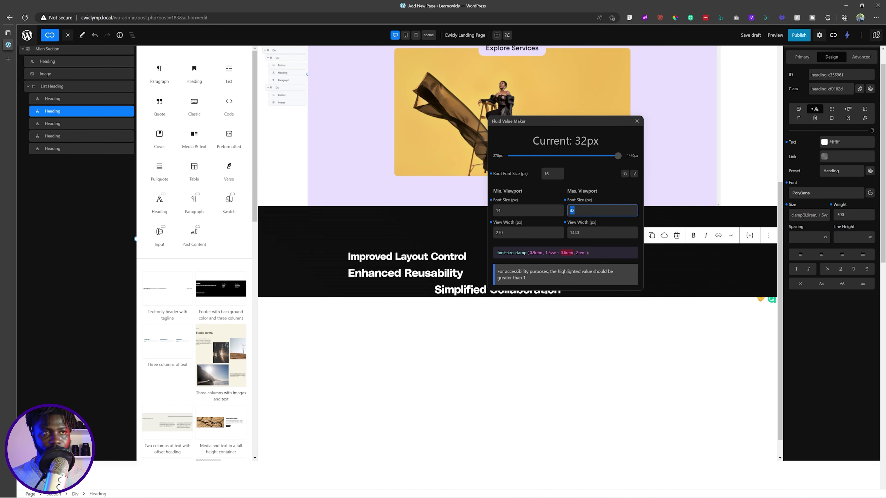
pyautogui.write('28')
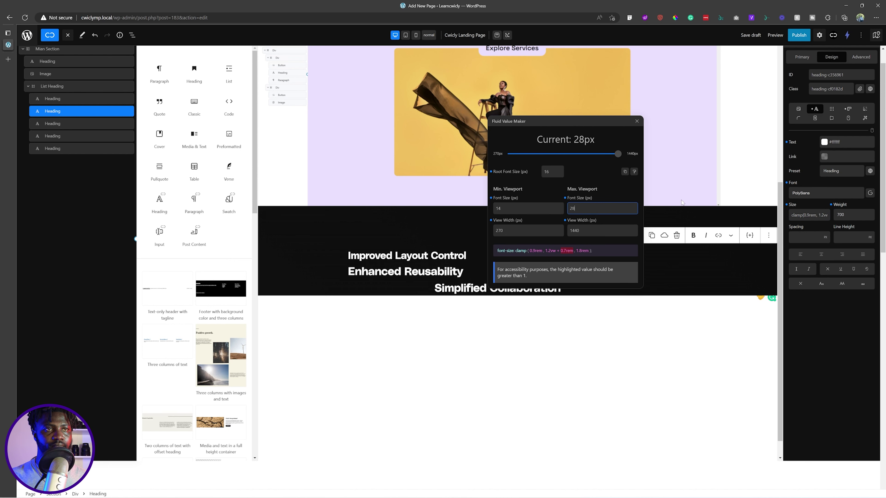
pyautogui.click(637, 121)
# - Set the "Enhanced Reusability" heading's maximum viewport font size to 28 px in its fluid value
pyautogui.click(388, 271)
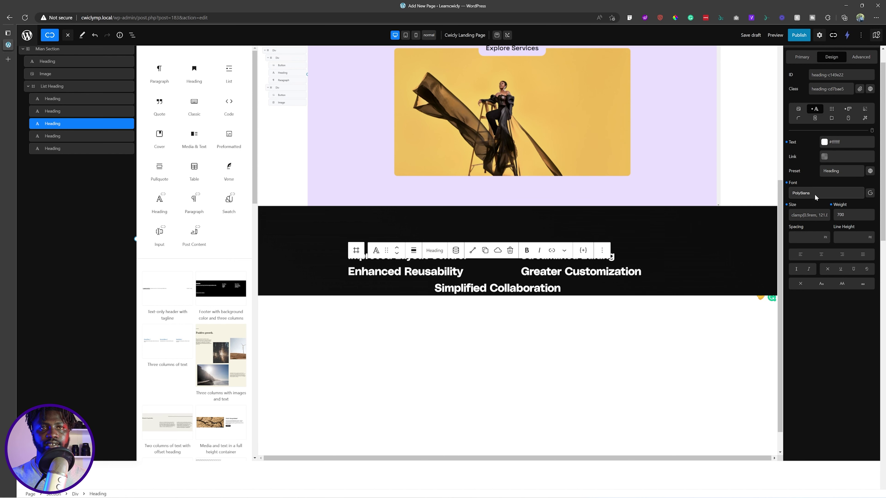
pyautogui.click(809, 215)
pyautogui.click(579, 211)
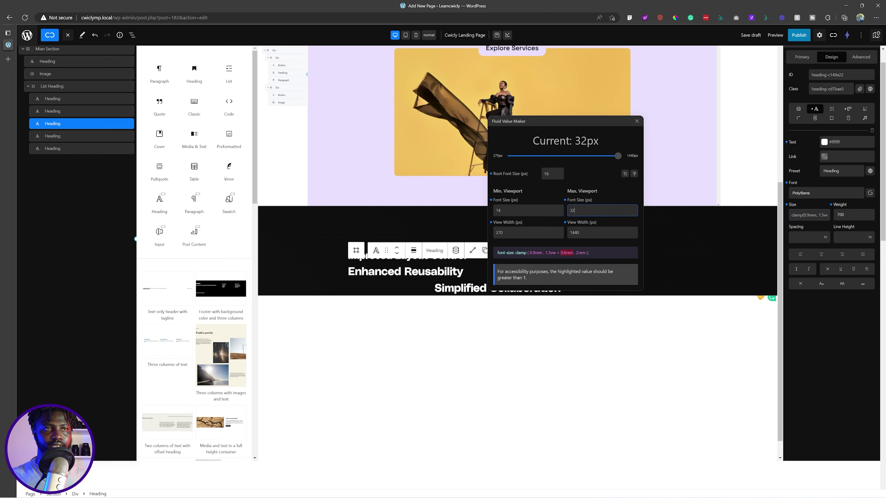
pyautogui.hotkey('ctrl', 'a')
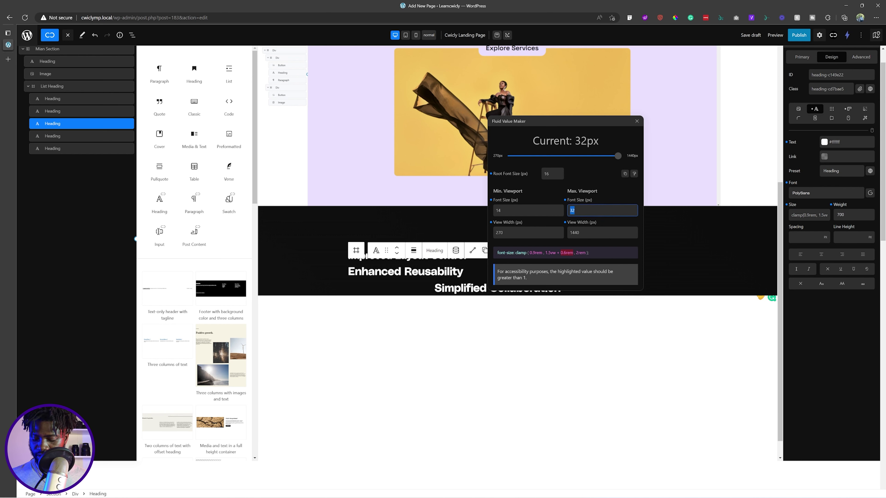
pyautogui.write('28')
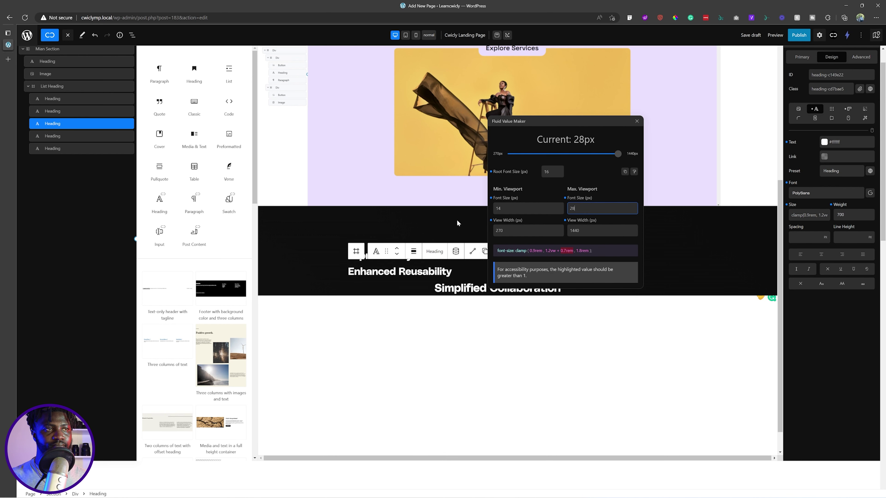
pyautogui.click(366, 288)
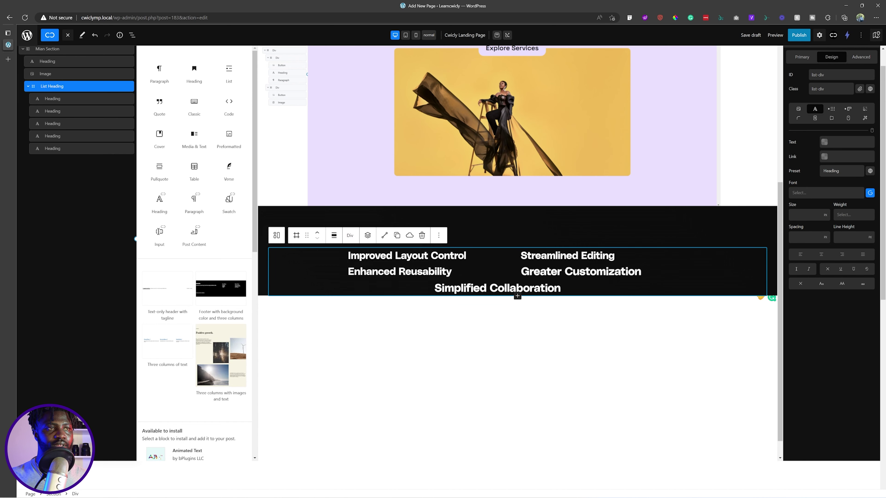
# - Check the widths of the first three list headings and set the "Improved Layout Control" heading's width to 30%
pyautogui.click(408, 256)
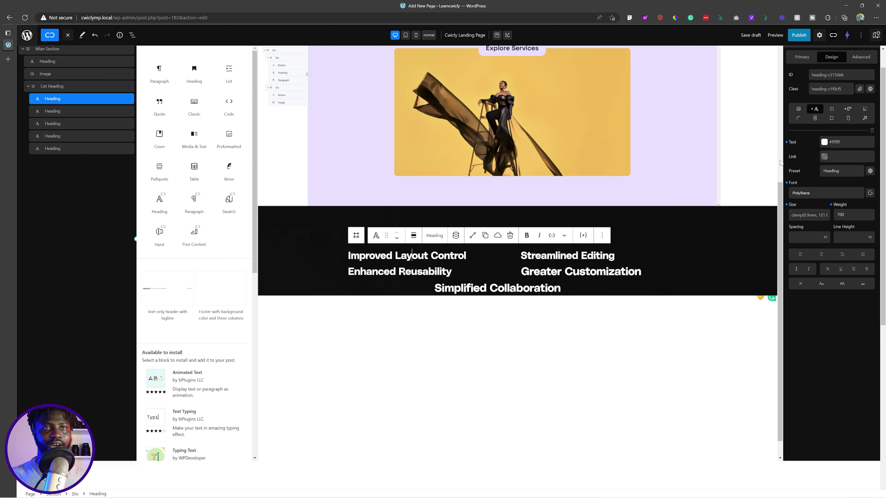
pyautogui.click(846, 111)
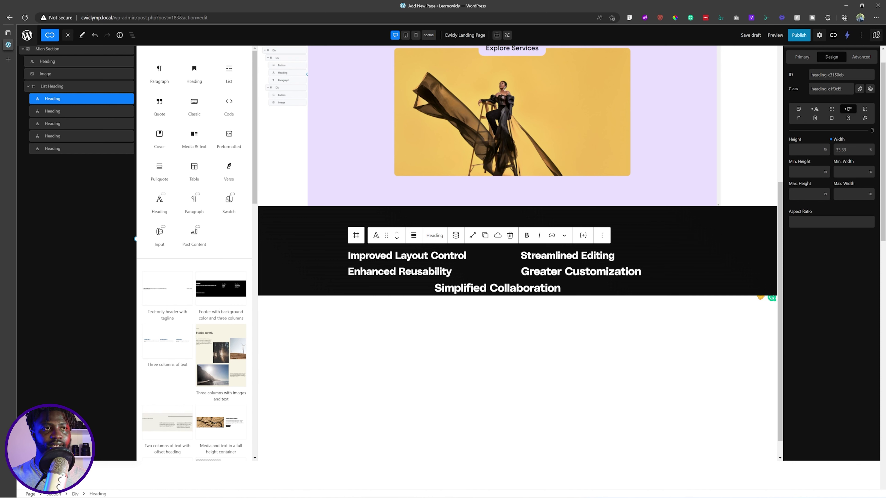
pyautogui.click(567, 256)
pyautogui.click(849, 150)
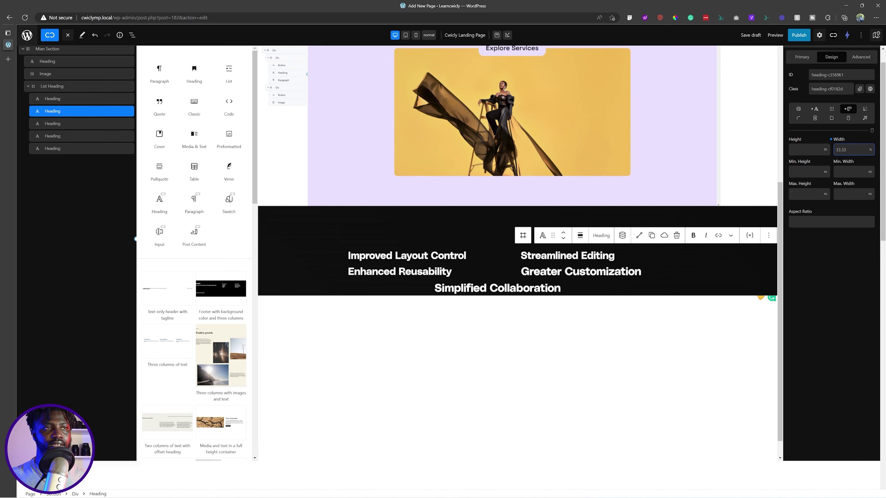
pyautogui.click(426, 272)
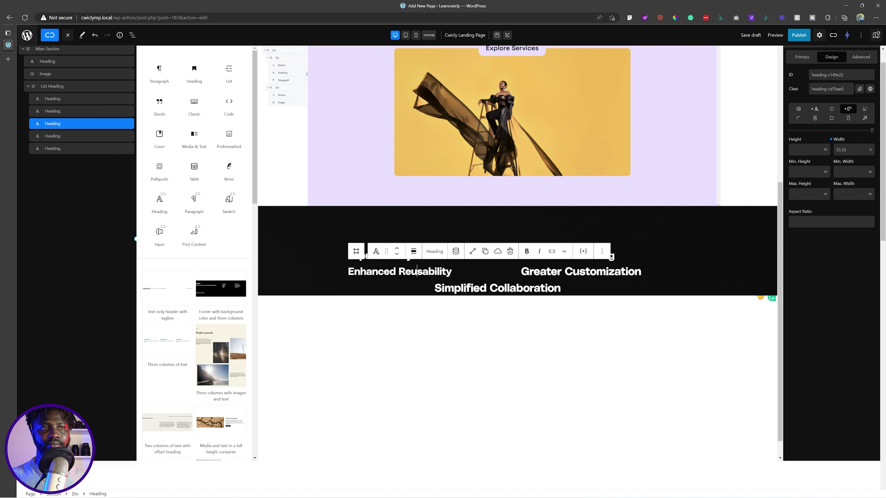
pyautogui.click(356, 252)
pyautogui.click(384, 256)
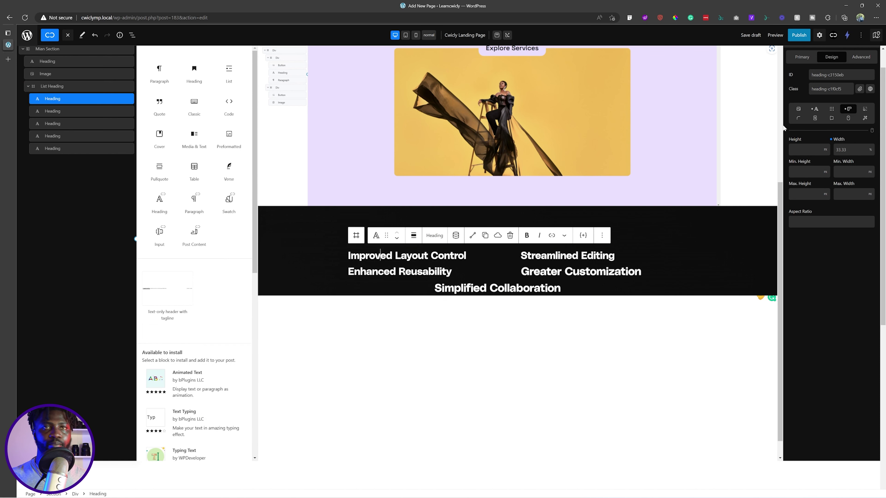
pyautogui.click(849, 149)
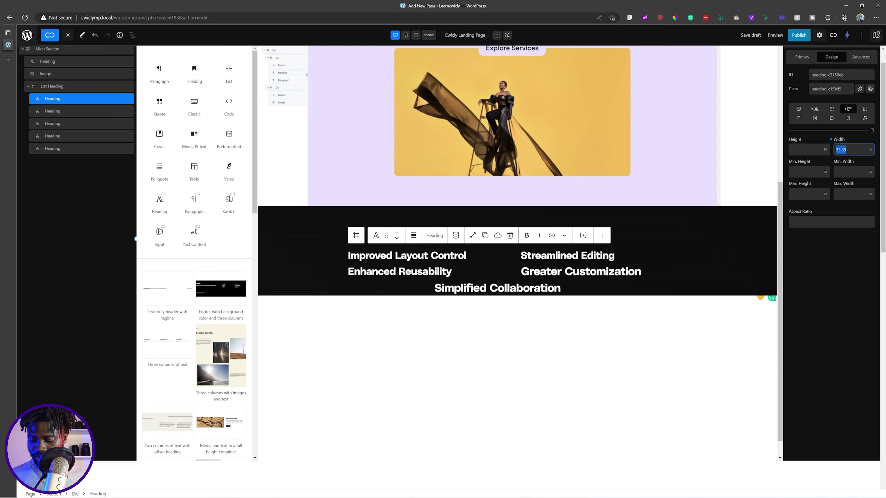
pyautogui.write('30')
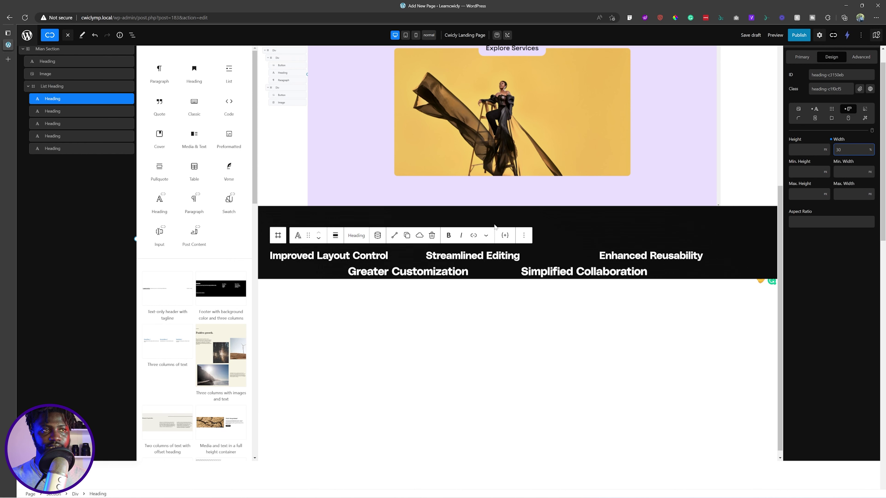
# - Set the widths of the "Streamlined Editing" and "Enhanced Reusability" headings to 30%
pyautogui.click(472, 255)
pyautogui.doubleClick(841, 150)
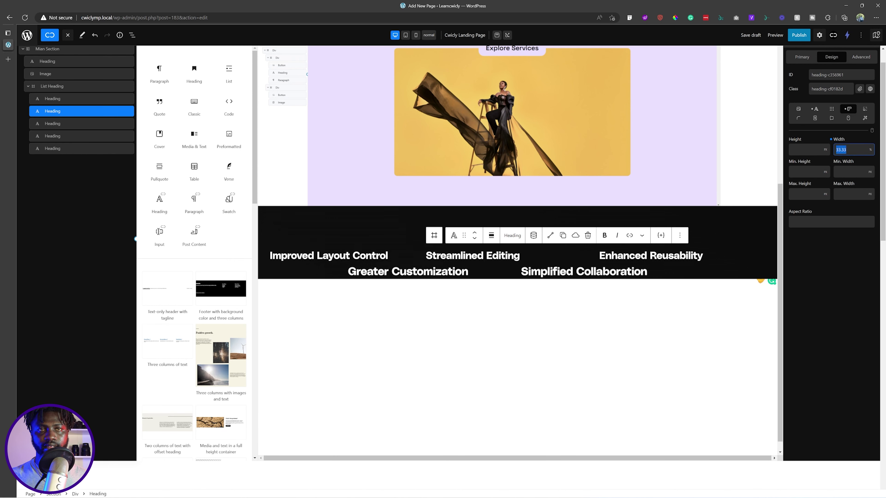
pyautogui.write('30')
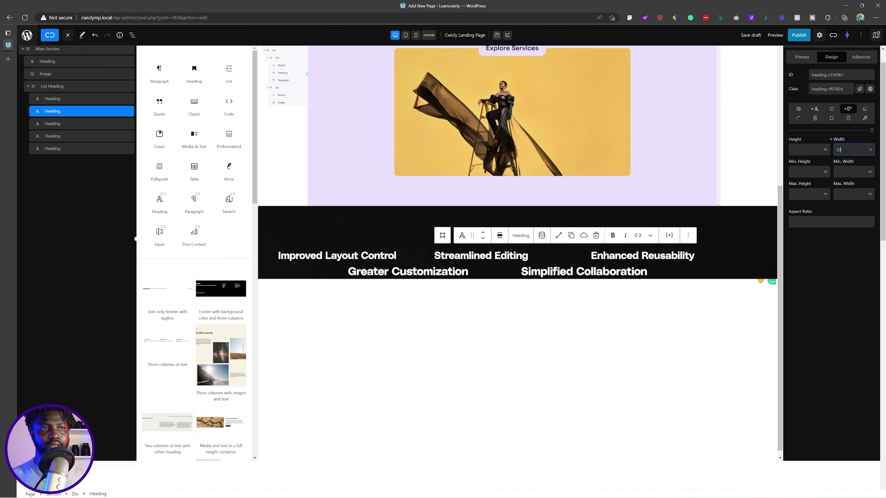
pyautogui.click(632, 256)
pyautogui.doubleClick(841, 150)
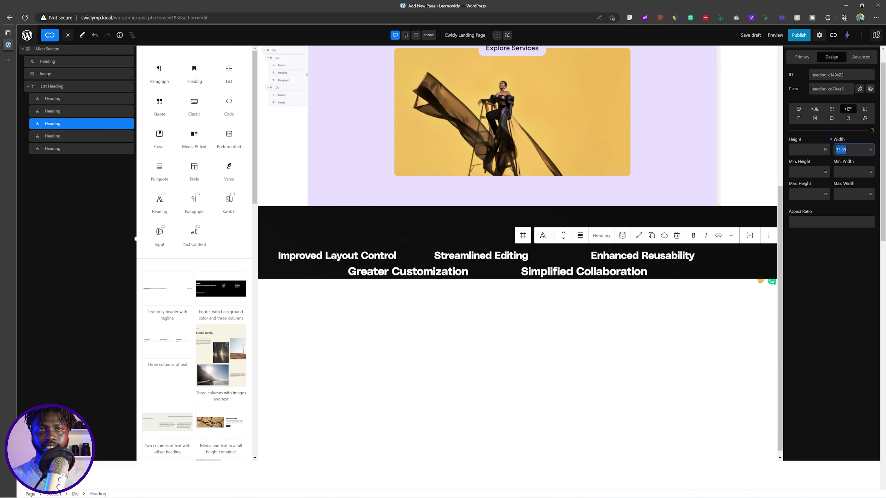
pyautogui.write('30')
# - Save the draft and set the widths of the "Enhanced Reusability" and "Streamlined Editing" headings to 33%
pyautogui.hotkey('ctrl', 'a')
pyautogui.hotkey('ctrl', 's')
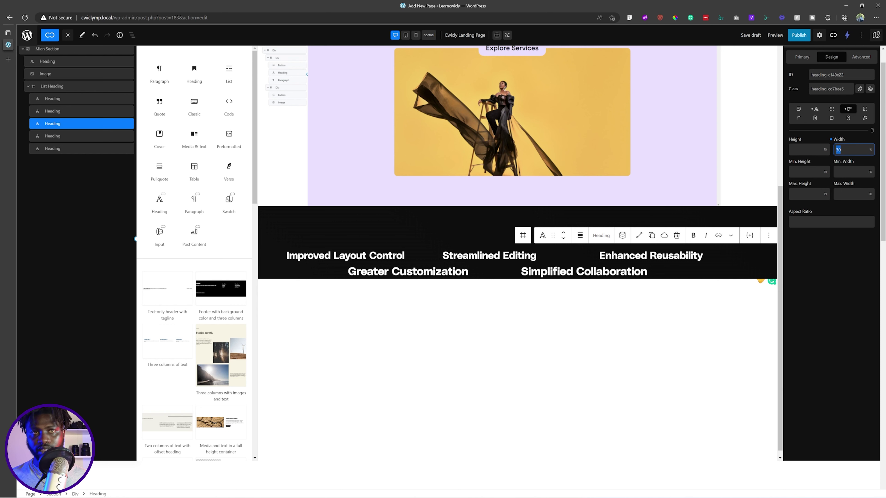
pyautogui.write('33')
pyautogui.click(475, 255)
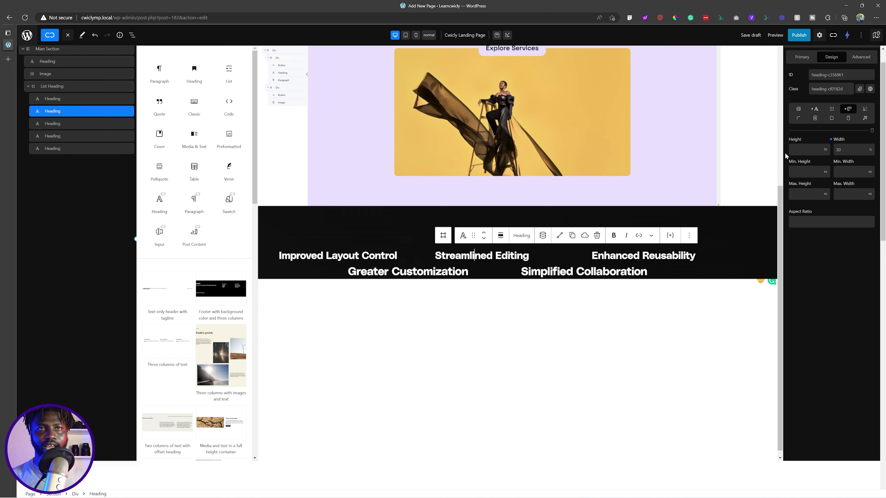
pyautogui.press('BackSpace')
pyautogui.write('3')
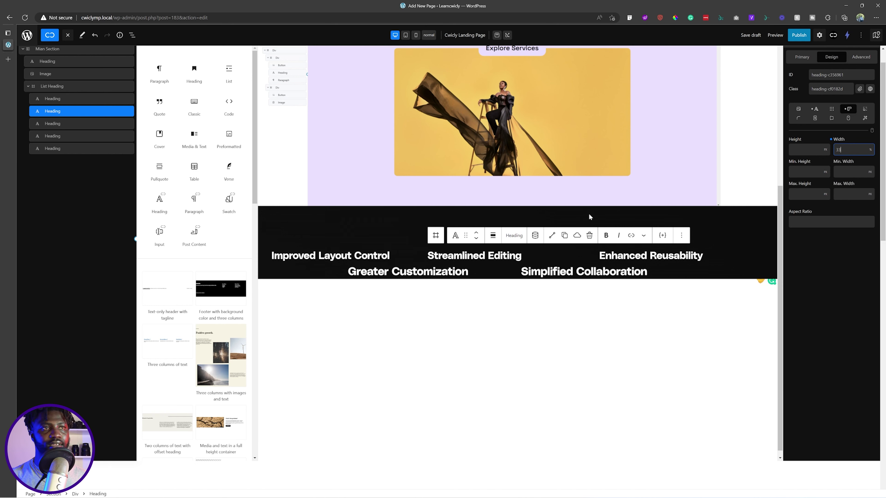
# - Set the "Improved Layout Control" heading's width to 31%
pyautogui.click(349, 256)
pyautogui.click(849, 150)
pyautogui.hotkey('ctrl', 'a')
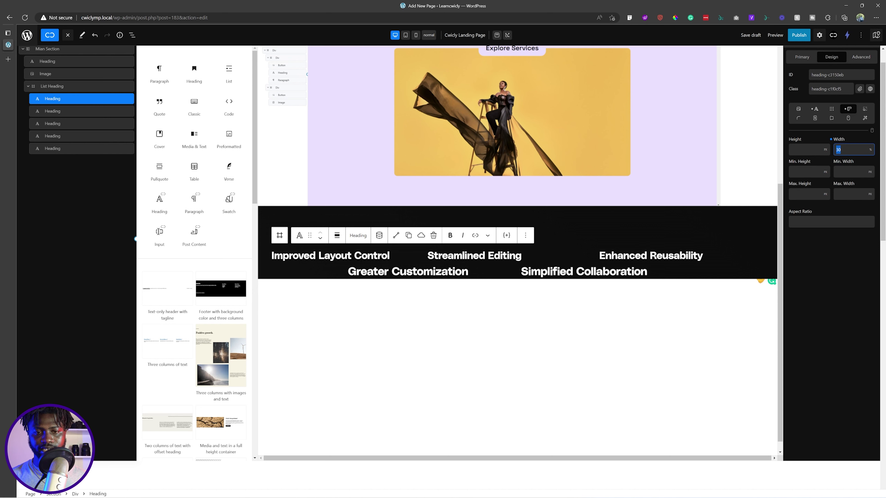
pyautogui.write('33')
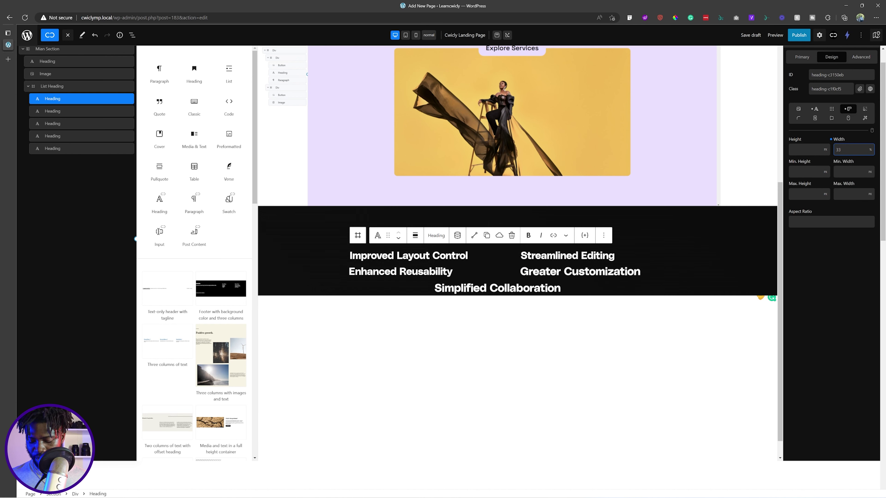
pyautogui.press('Down')
pyautogui.press('Down')
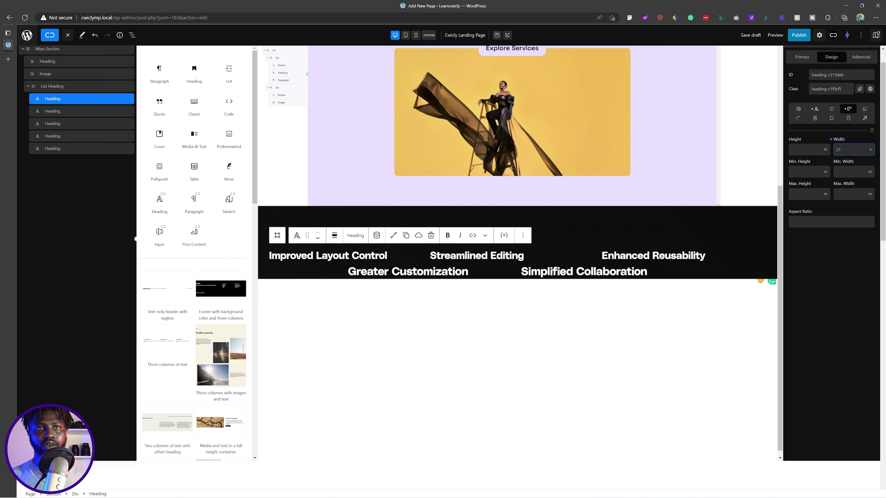
# - Justify the contents of the List Heading div to the start
pyautogui.click(412, 271)
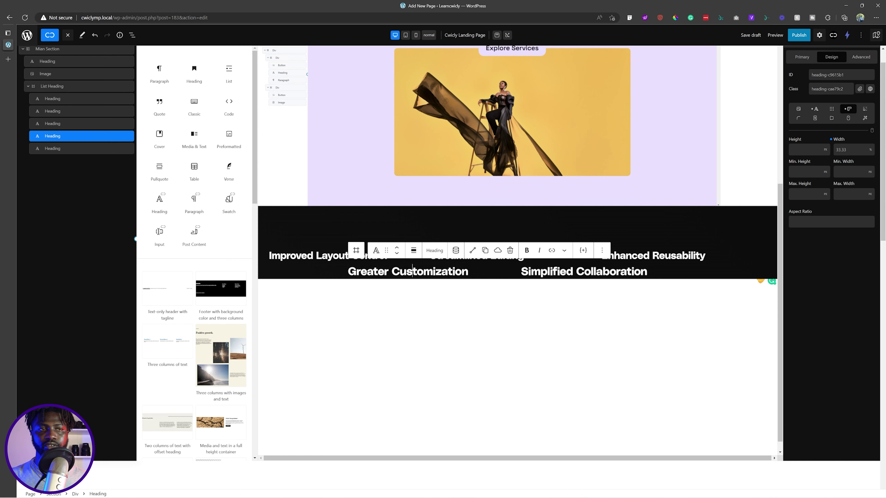
pyautogui.click(53, 86)
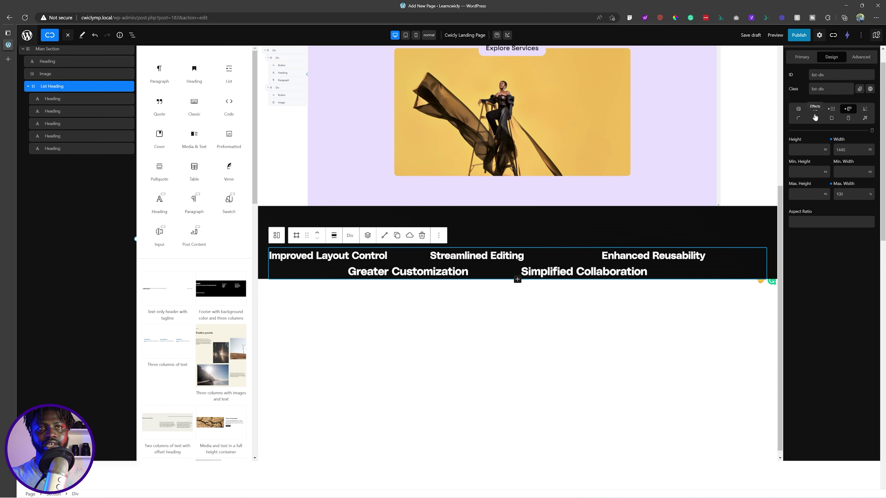
pyautogui.click(832, 110)
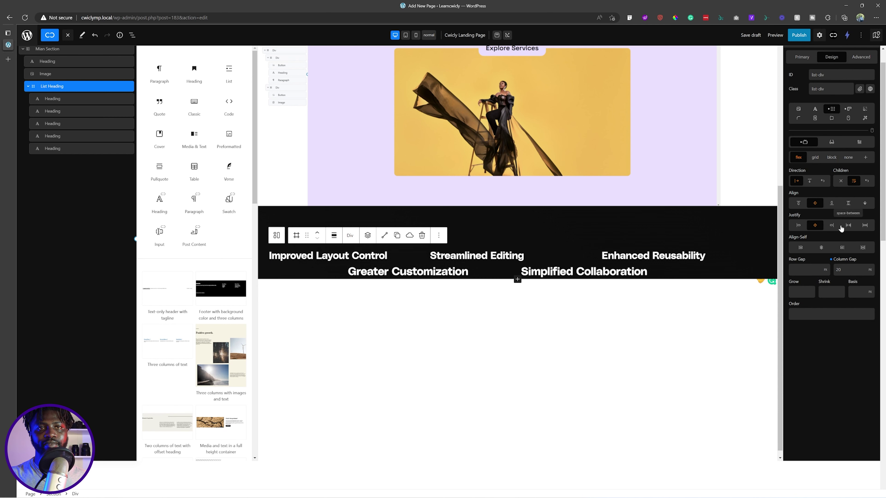
pyautogui.click(799, 225)
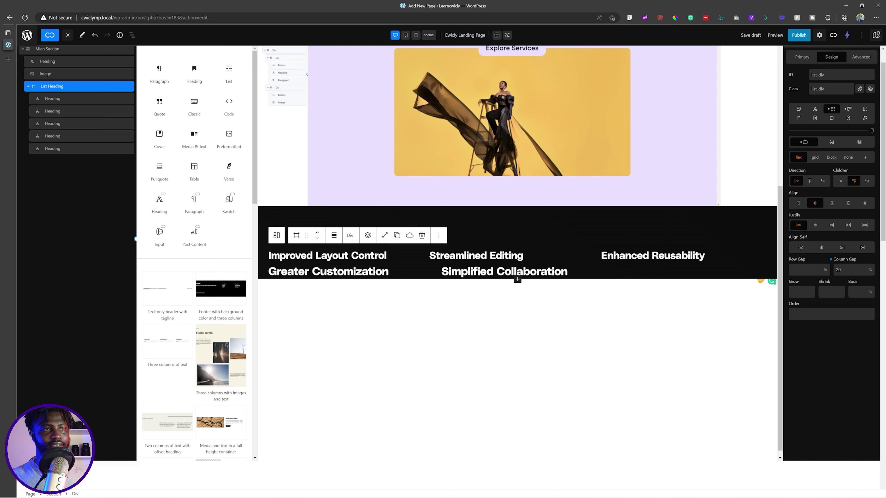
# - Make the "Streamlined Editing" heading a flex row with centred alignment and centred justification
pyautogui.click(504, 256)
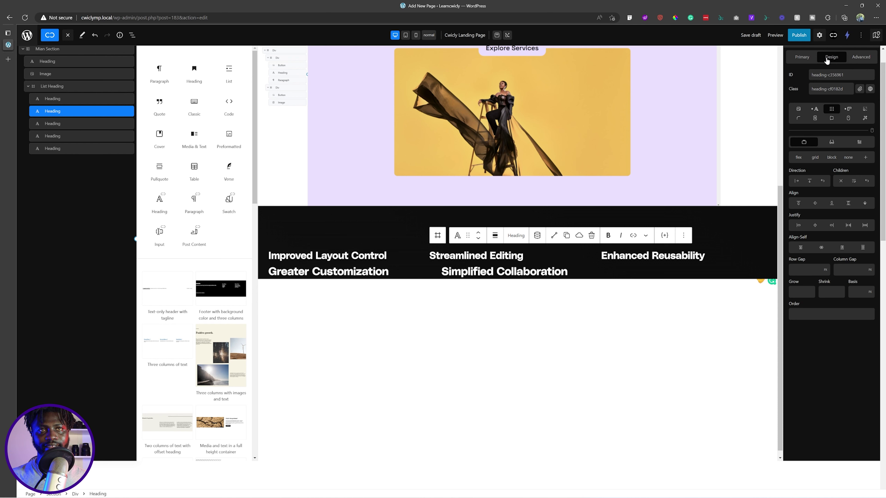
pyautogui.click(808, 59)
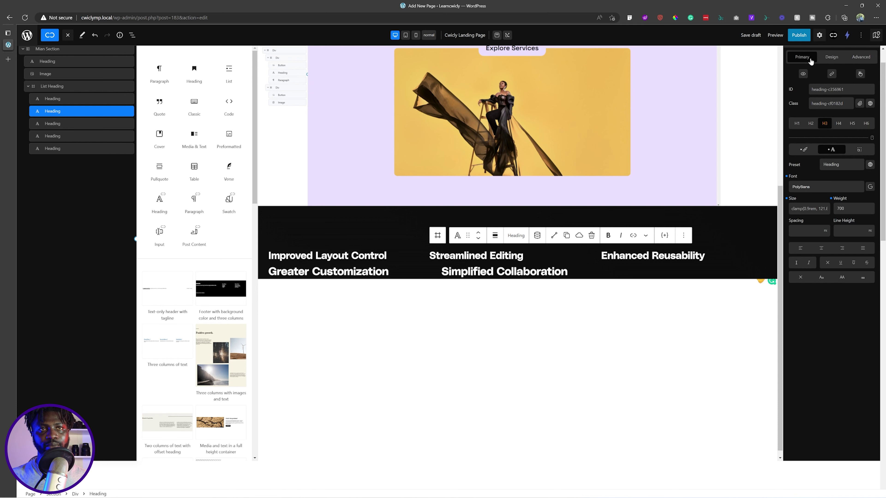
pyautogui.click(830, 59)
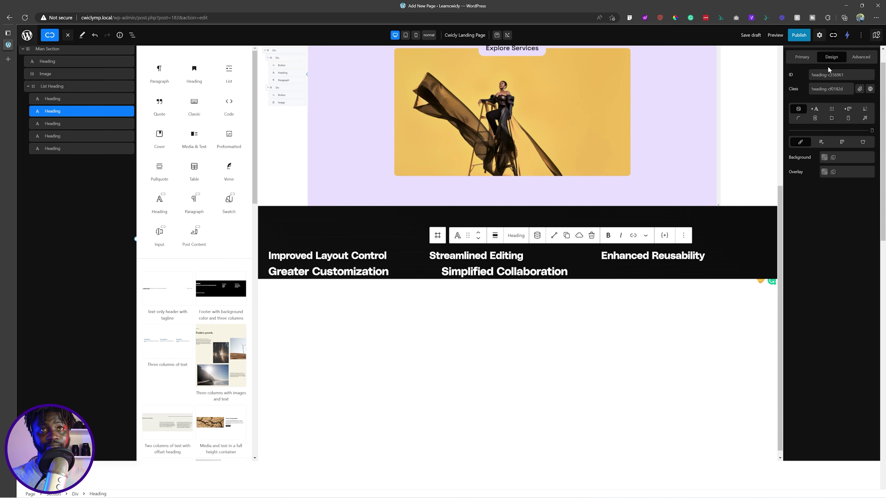
pyautogui.click(832, 109)
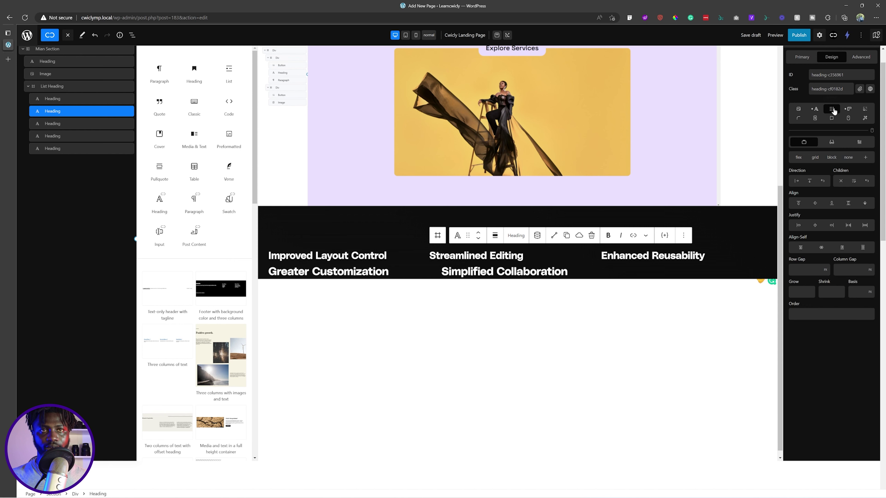
pyautogui.click(798, 158)
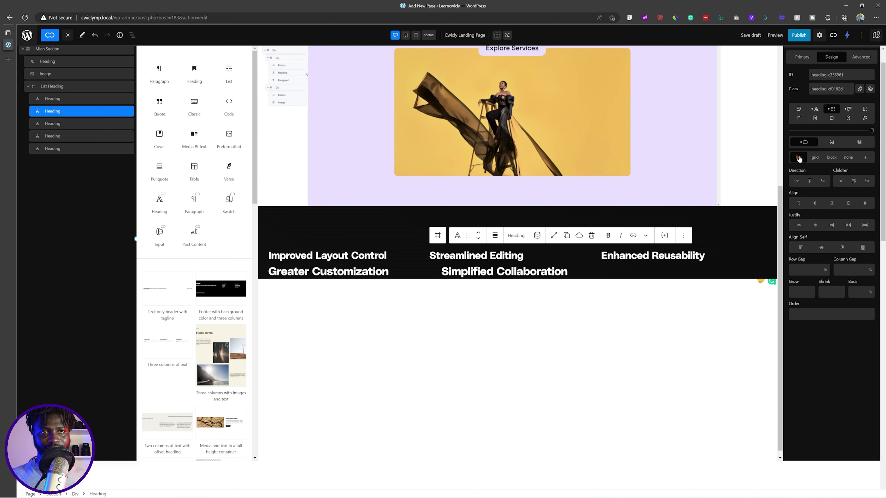
pyautogui.click(797, 182)
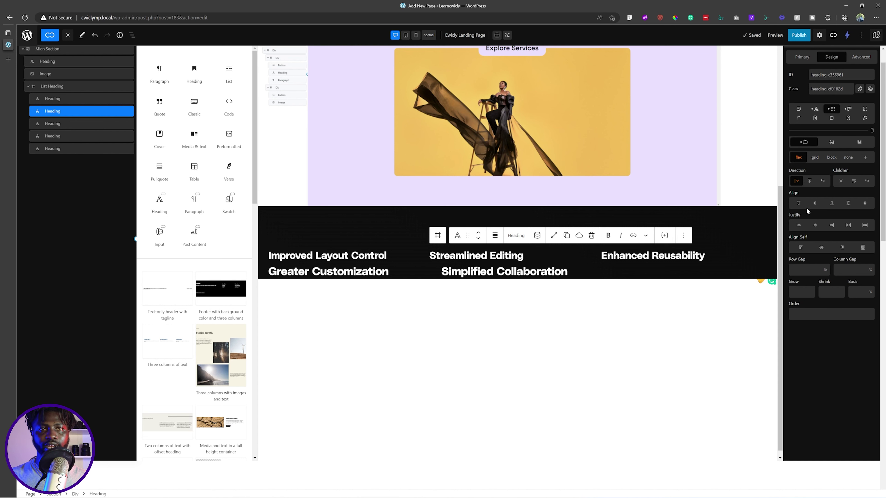
pyautogui.click(815, 204)
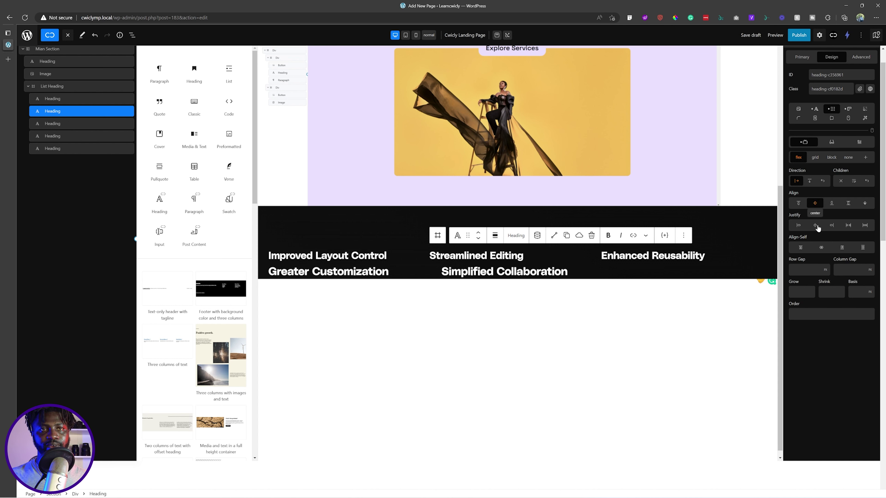
pyautogui.click(817, 226)
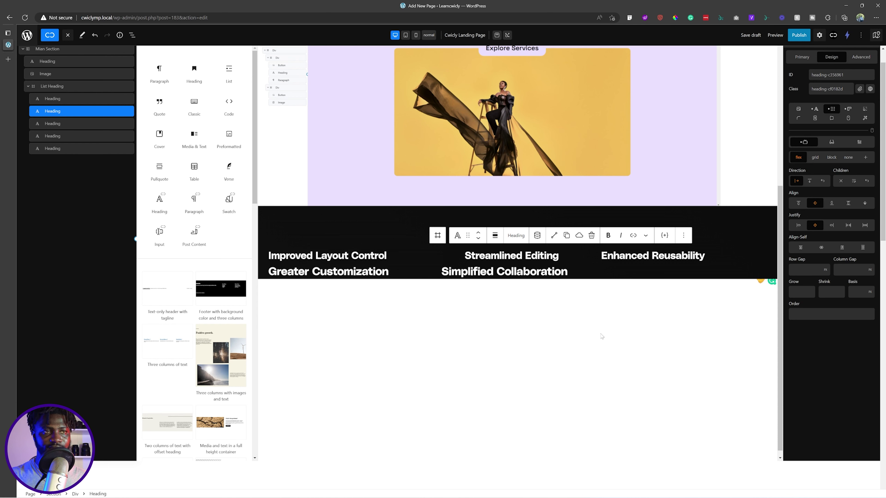
# - Set the "Simplified Collaboration" heading's maximum viewport font size to 28 px in its fluid value
pyautogui.click(530, 271)
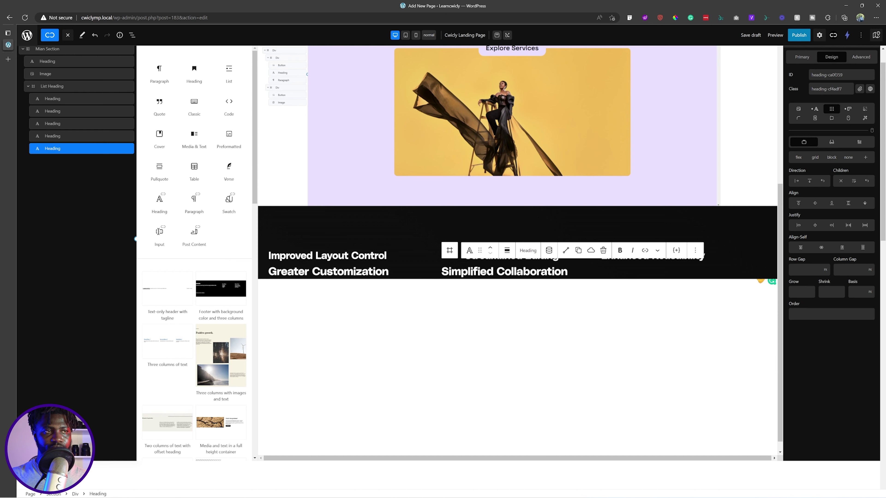
pyautogui.click(803, 58)
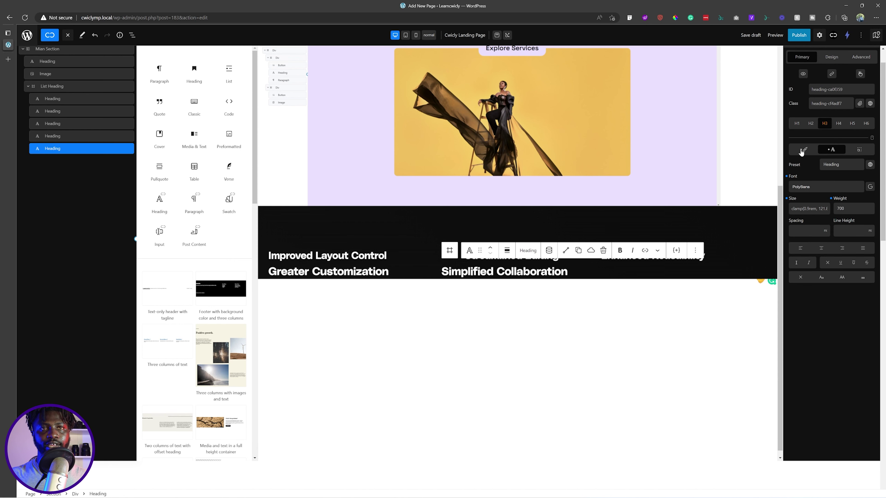
pyautogui.click(809, 208)
pyautogui.doubleClick(574, 210)
pyautogui.write('28')
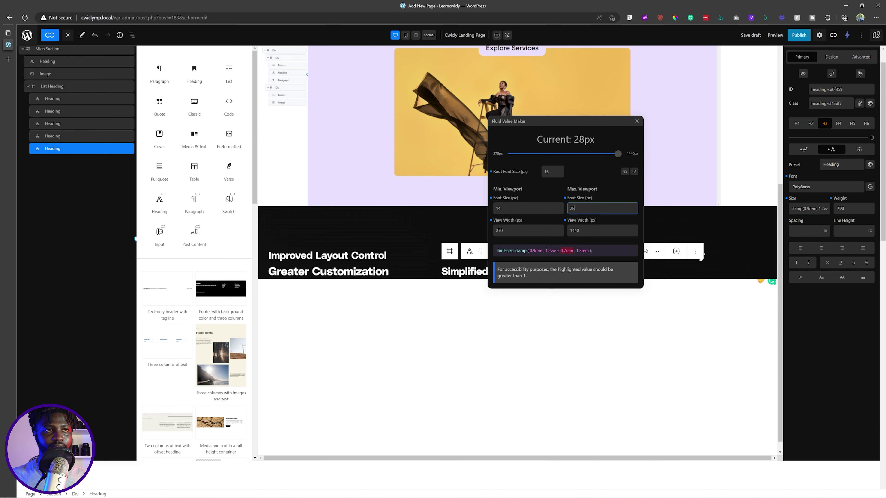
# - Set the "Greater Customization" heading's maximum viewport font size to 28 px in its fluid value
pyautogui.click(362, 271)
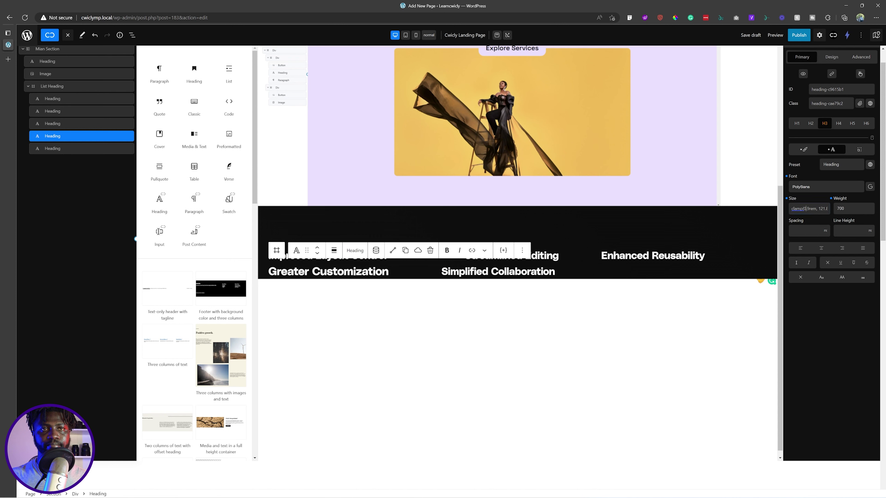
pyautogui.click(795, 209)
pyautogui.doubleClick(572, 210)
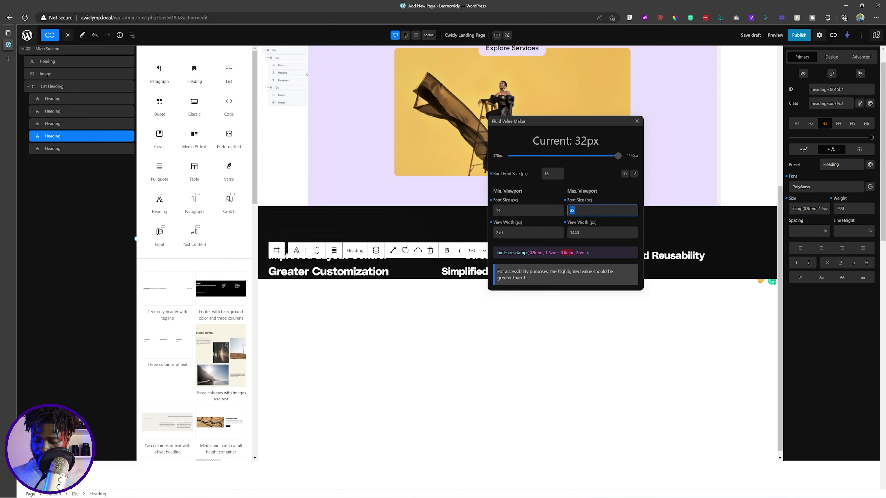
pyautogui.write('28')
pyautogui.click(507, 297)
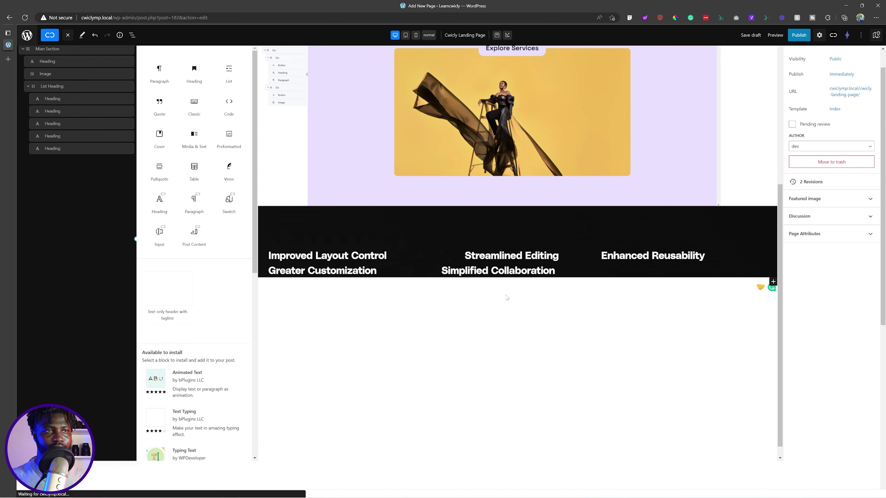
# - Make the "Simplified Collaboration" heading a flex row with centred alignment and centred justification
pyautogui.click(509, 270)
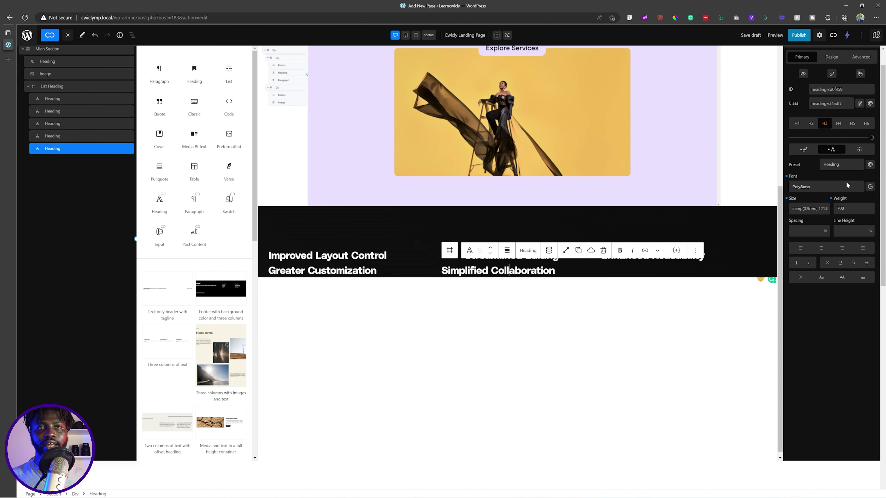
pyautogui.click(832, 56)
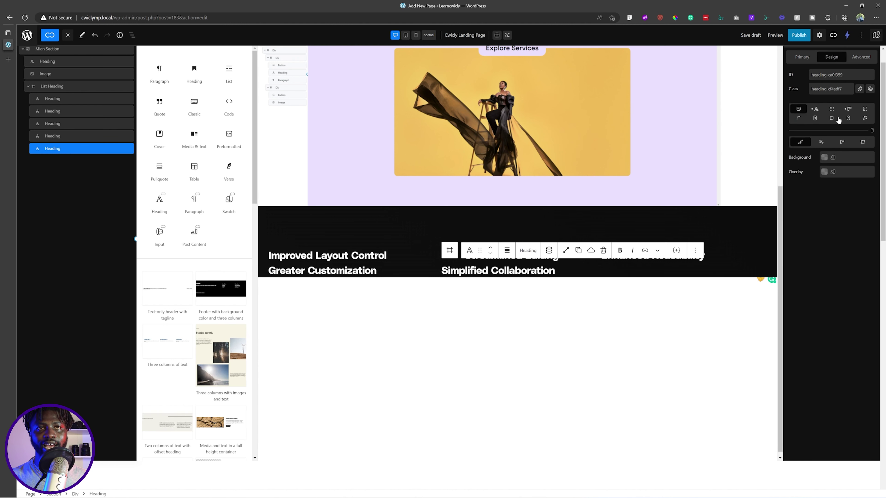
pyautogui.click(831, 109)
pyautogui.click(798, 158)
pyautogui.click(796, 181)
pyautogui.click(815, 203)
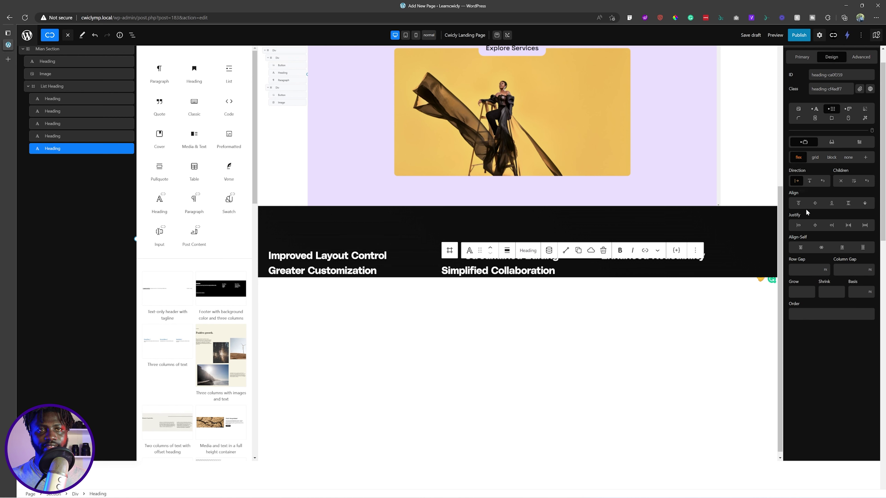
pyautogui.click(815, 226)
pyautogui.click(581, 297)
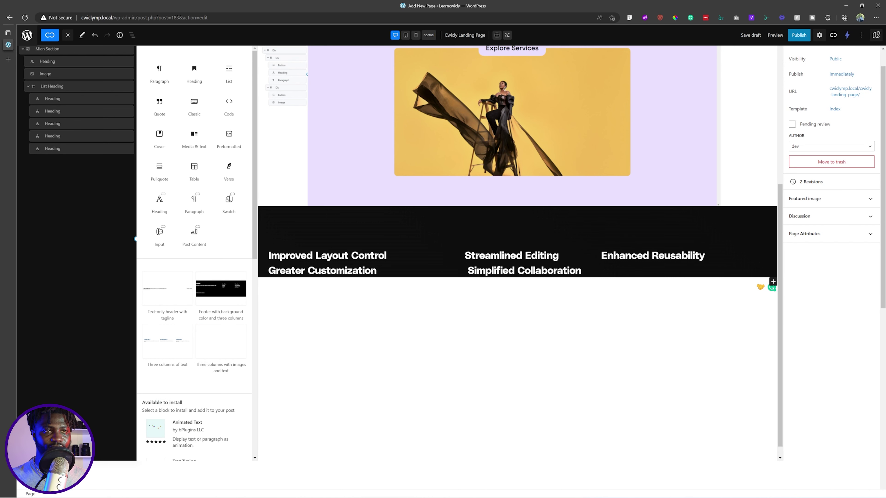
# - Make the "Enhanced Reusability" heading a flex row with centred alignment and its content justified to the end
pyautogui.click(651, 256)
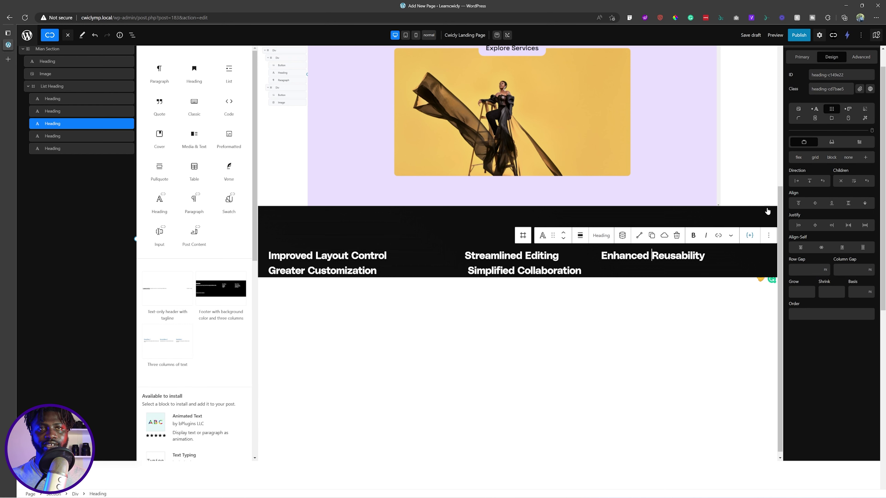
pyautogui.click(798, 158)
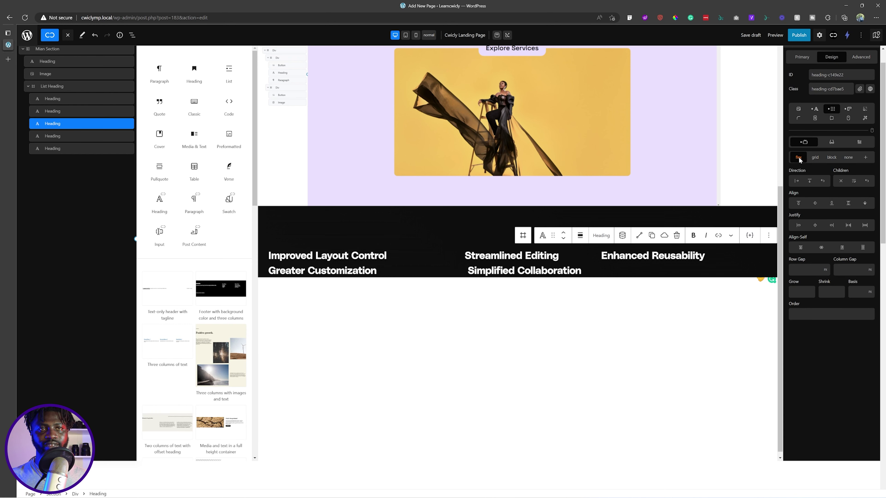
pyautogui.click(797, 181)
pyautogui.click(815, 203)
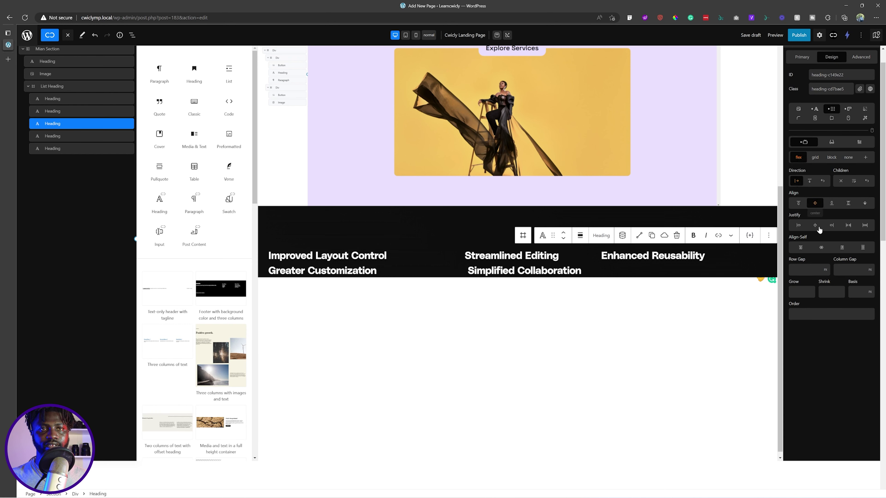
pyautogui.click(818, 227)
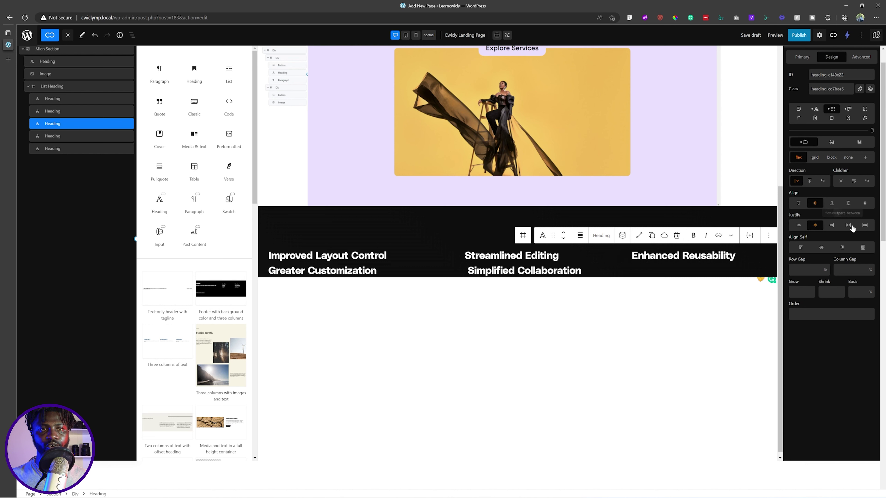
pyautogui.click(832, 226)
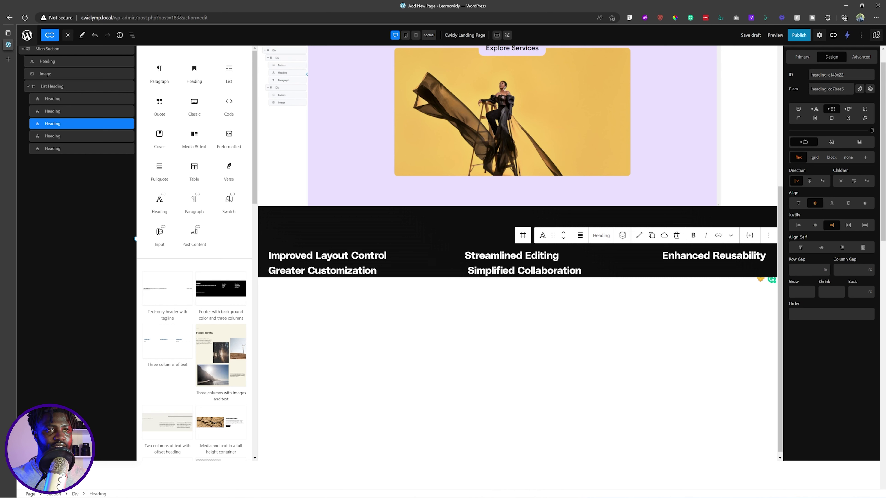
# - Check the "Simplified Collaboration" heading's width and set the "Streamlined Editing" heading's width to 33.33%
pyautogui.click(568, 270)
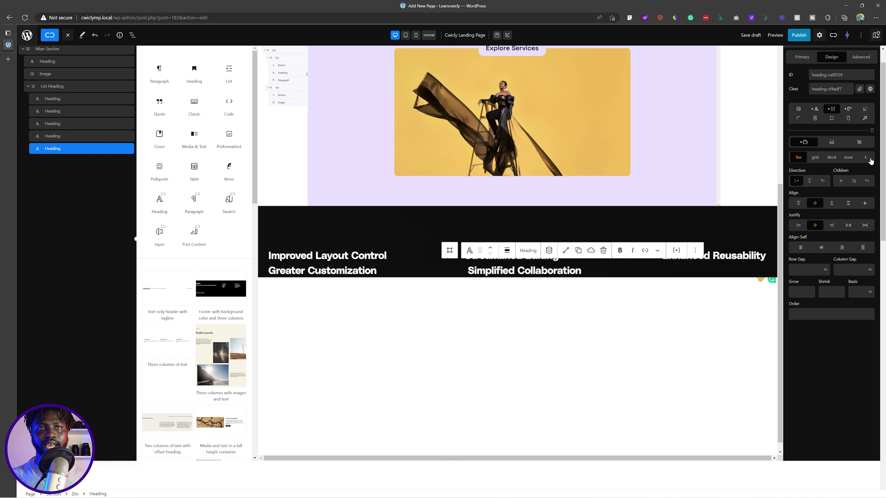
pyautogui.click(849, 110)
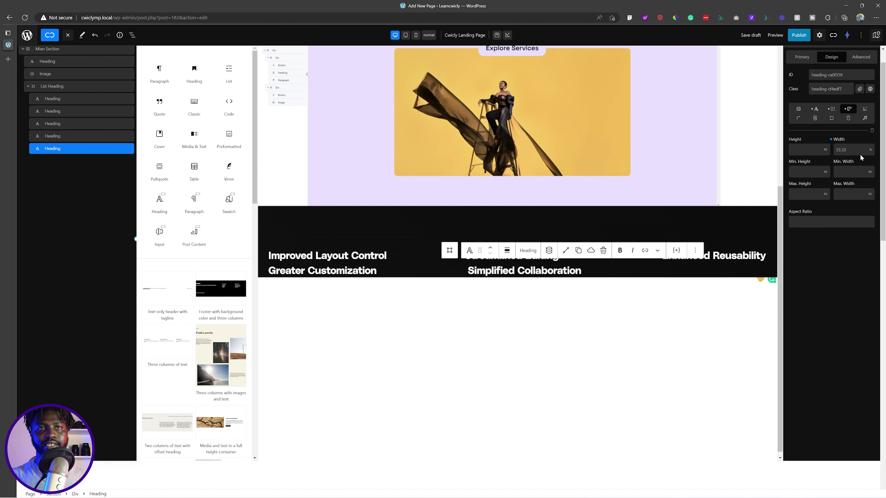
pyautogui.click(514, 285)
pyautogui.click(514, 257)
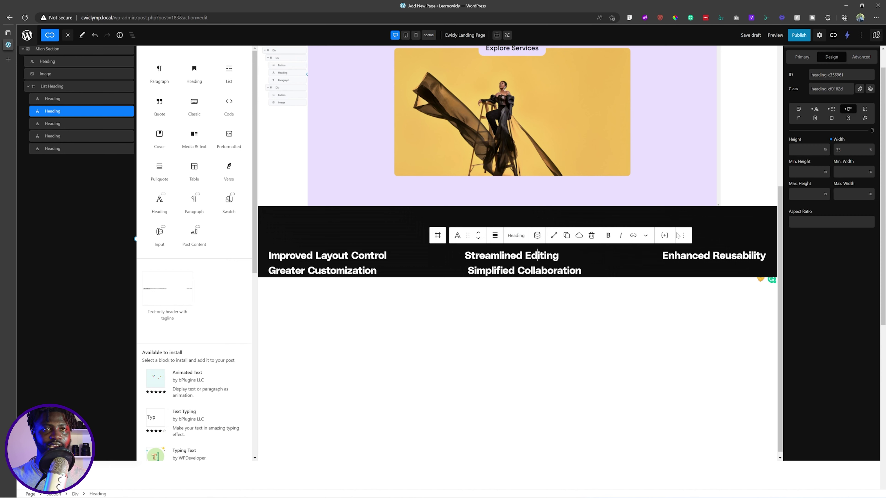
pyautogui.click(855, 152)
pyautogui.write('.33')
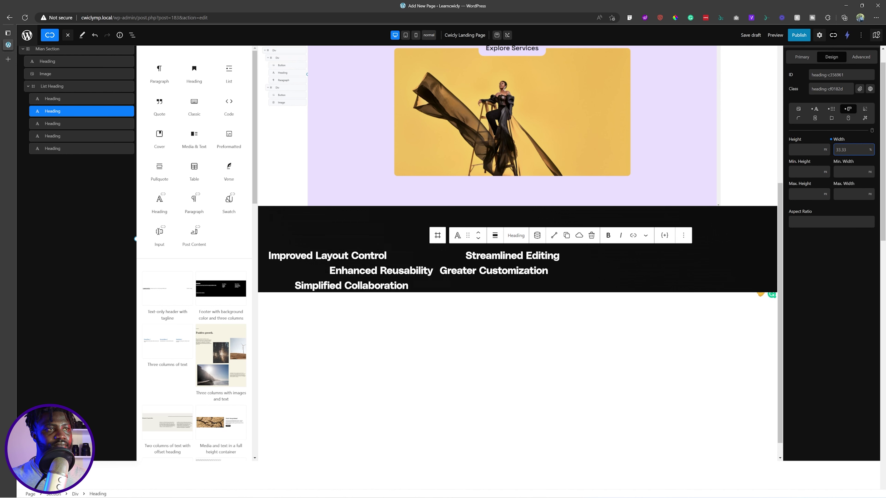
# - Set the "Enhanced Reusability" heading's width to 32%
pyautogui.click(401, 271)
pyautogui.click(851, 151)
pyautogui.press('BackSpace')
pyautogui.write('2')
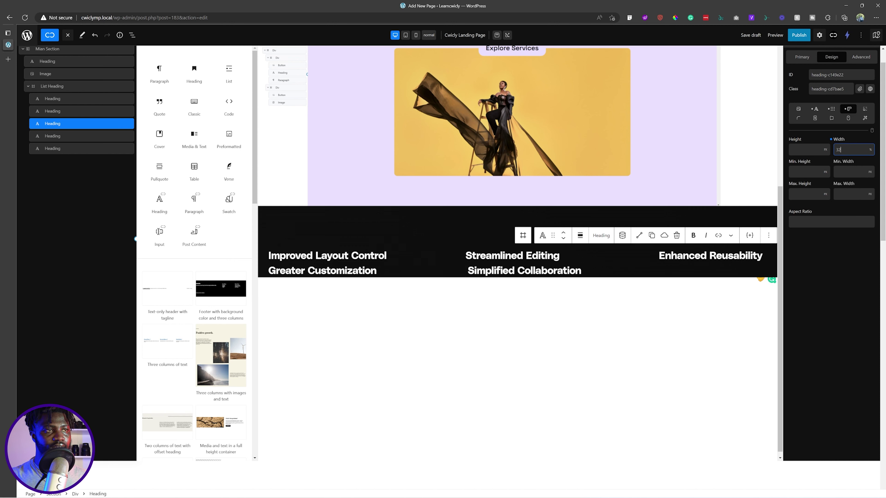
# - Duplicate the "Simplified Collaboration" heading within the List Heading block
pyautogui.click(352, 270)
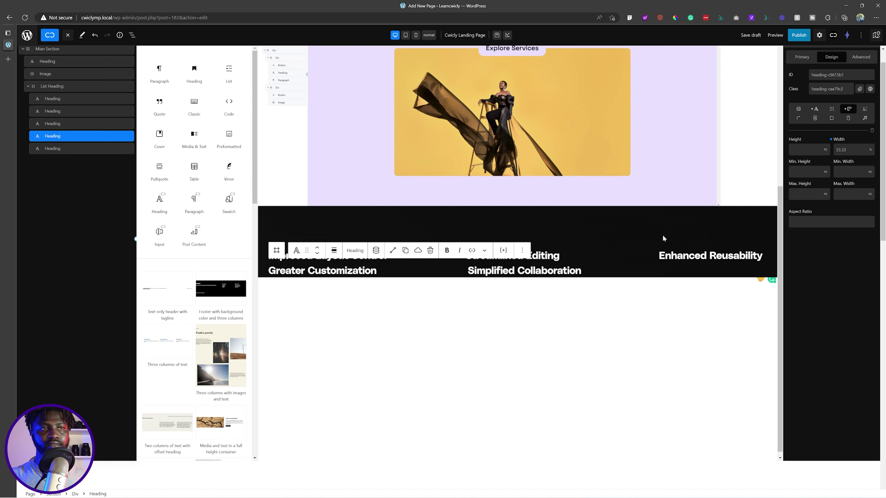
pyautogui.click(576, 271)
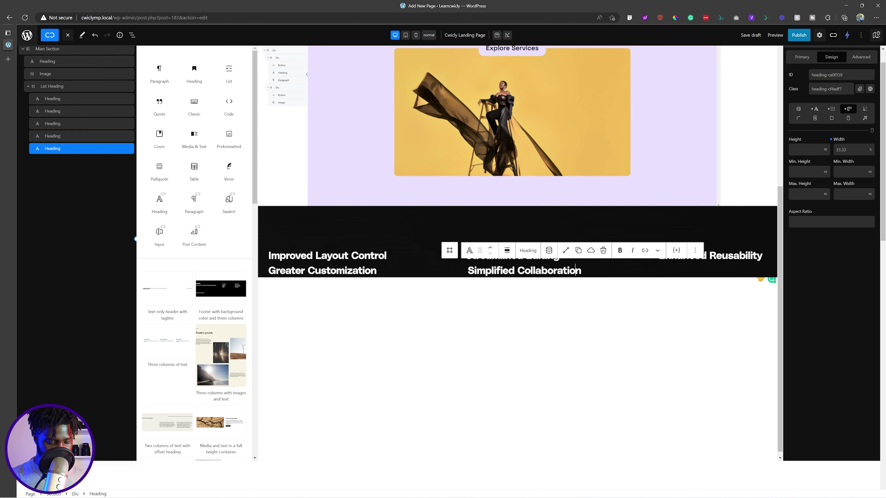
pyautogui.write('D')
pyautogui.press('Delete')
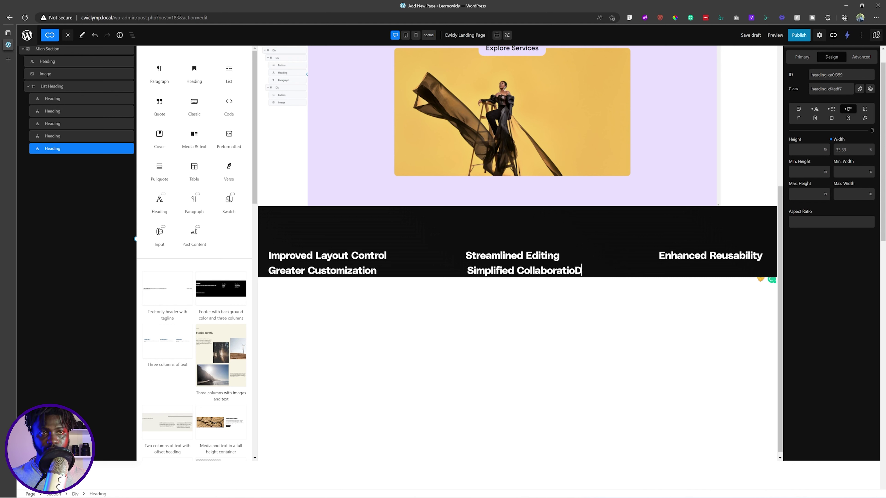
pyautogui.press('BackSpace')
pyautogui.write('n')
pyautogui.hotkey('ctrl', 'shift', 'd')
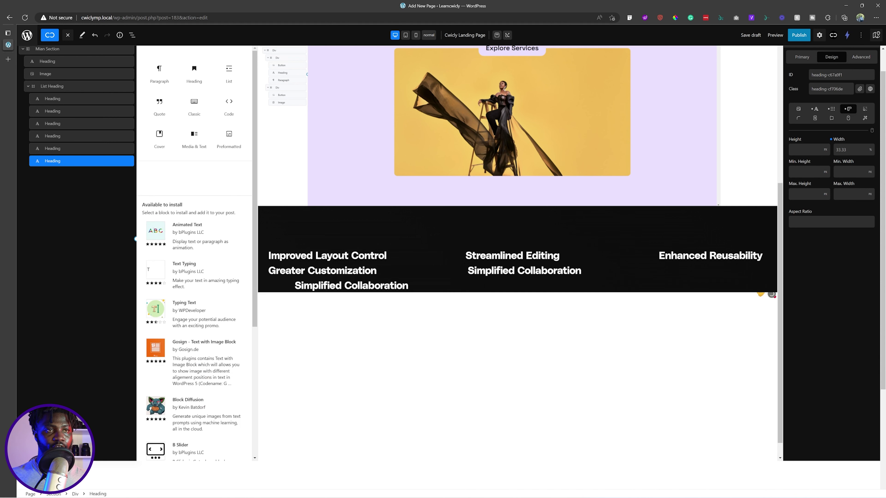
# - Set the duplicated "Simplified Collaboration" heading's width to 30%
pyautogui.click(357, 286)
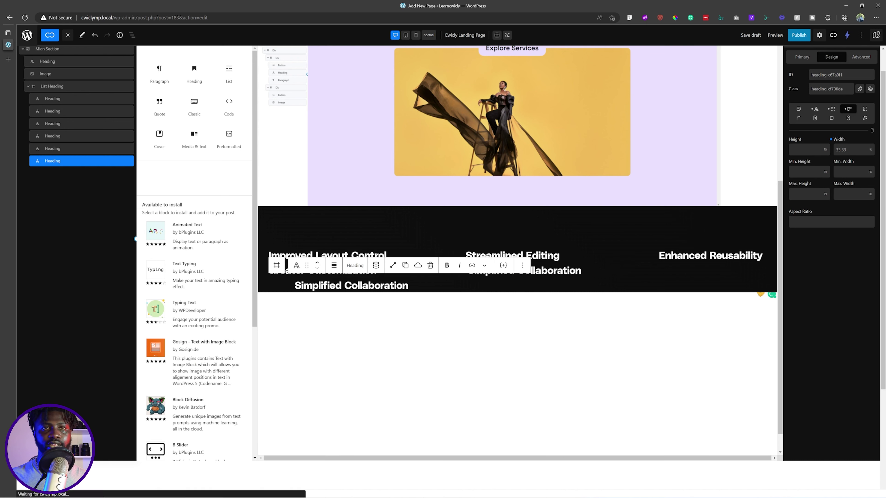
pyautogui.doubleClick(852, 150)
pyautogui.write('30')
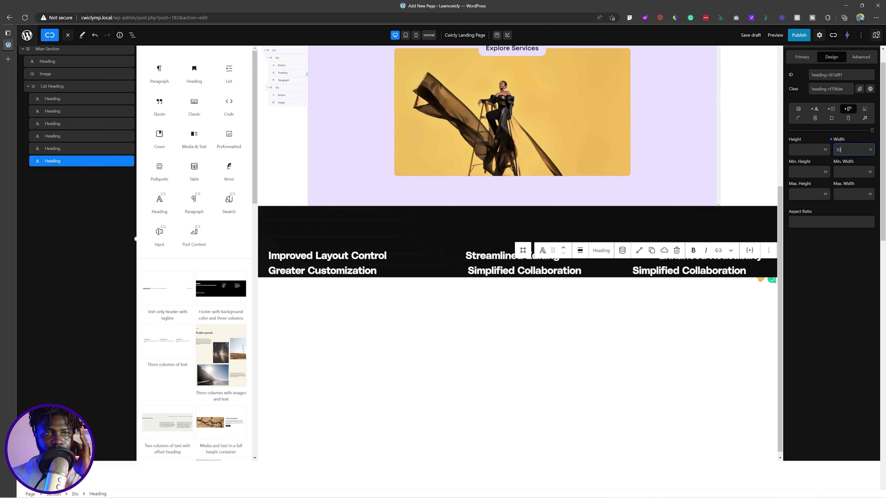
# - Shorten the duplicated heading's text to "Collaboration" and justify its content to the end
pyautogui.doubleClick(667, 270)
pyautogui.press('BackSpace')
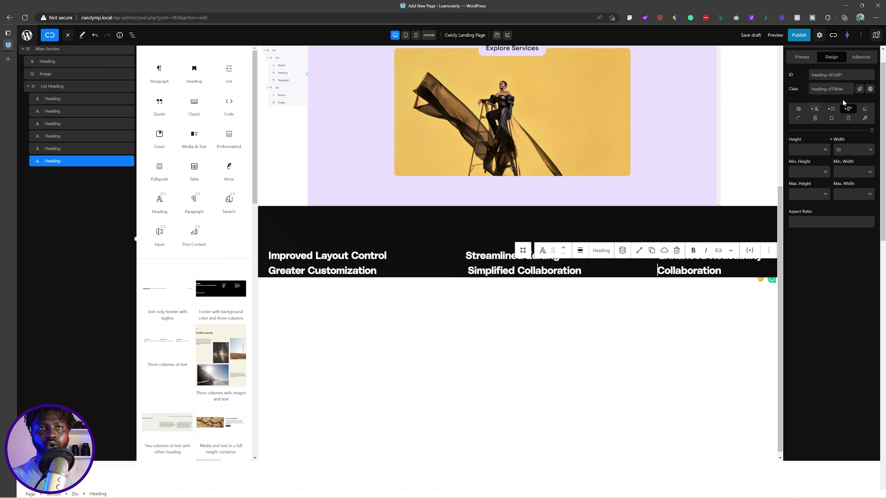
pyautogui.click(831, 109)
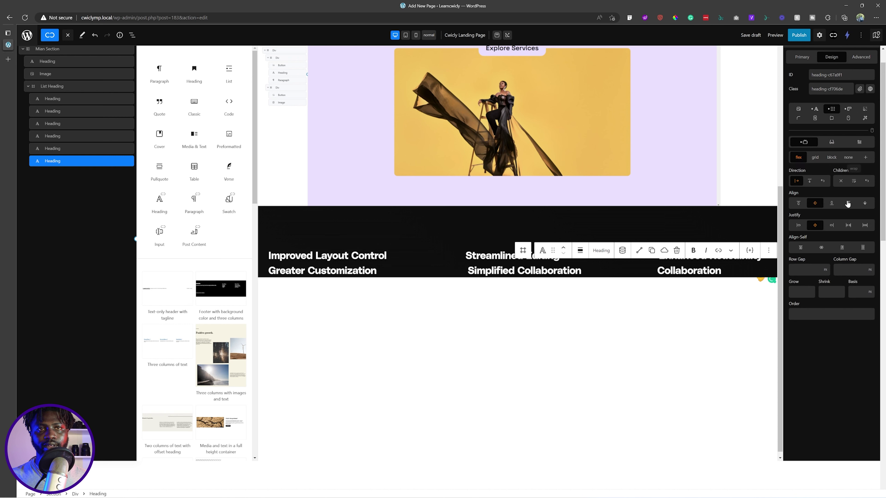
pyautogui.click(831, 226)
pyautogui.click(615, 360)
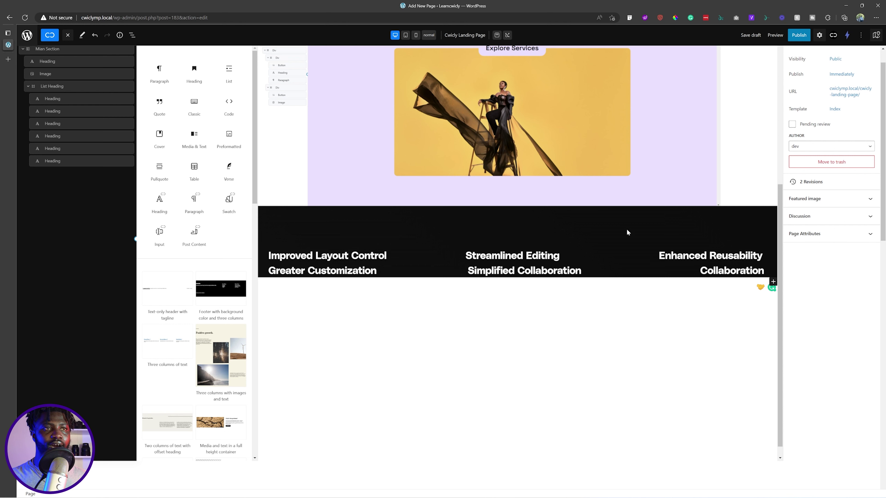
# - Save the draft and switch to the Figma design to review the section beneath the feature headings
pyautogui.click(55, 86)
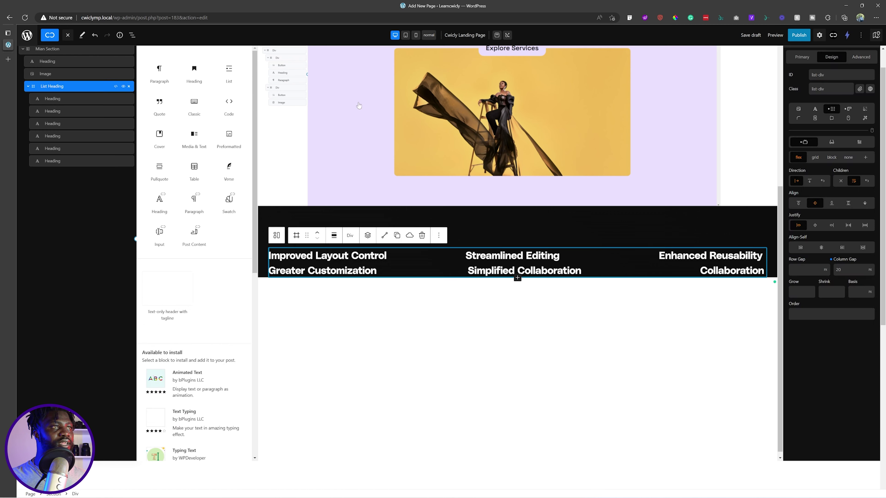
pyautogui.click(754, 36)
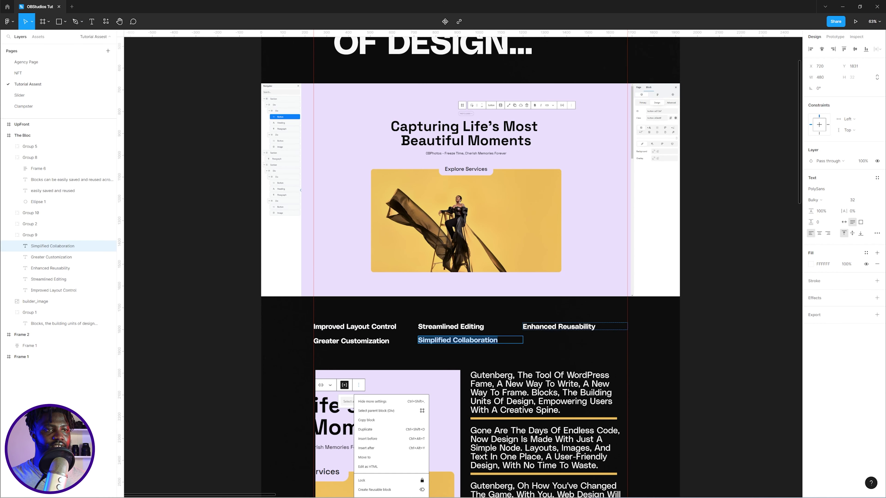
pyautogui.scroll(-3, 658, 285)
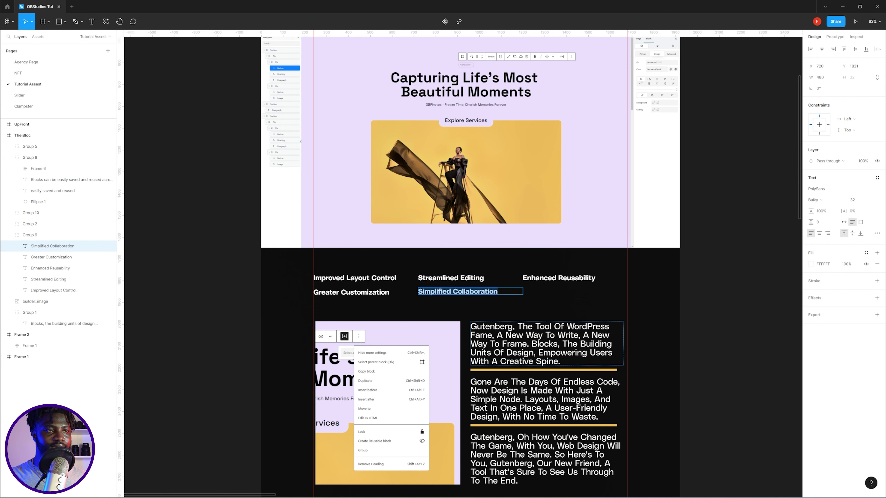
pyautogui.press('Escape')
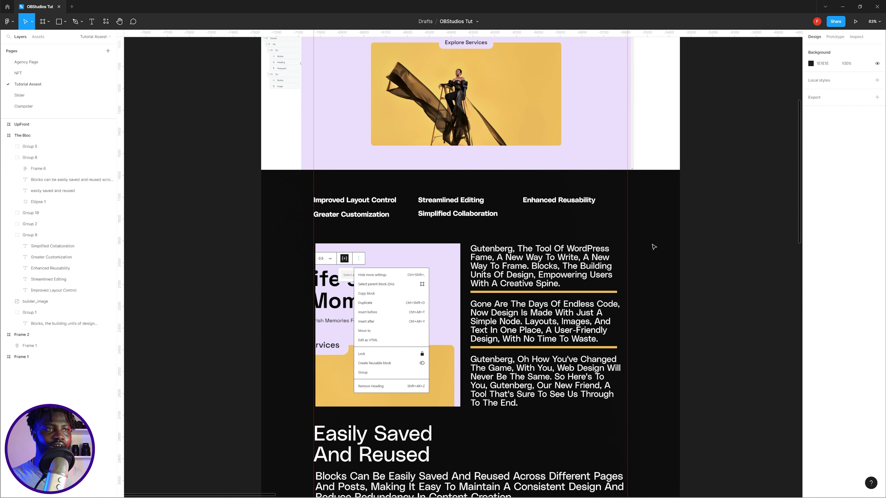
pyautogui.click(424, 281)
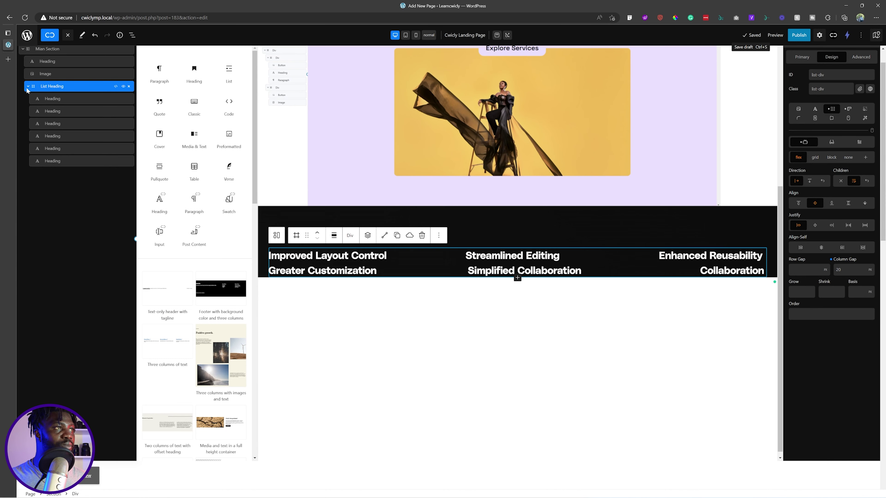
# - Collapse List Heading in the block tree and add a Div block after it in Main Section
pyautogui.click(28, 86)
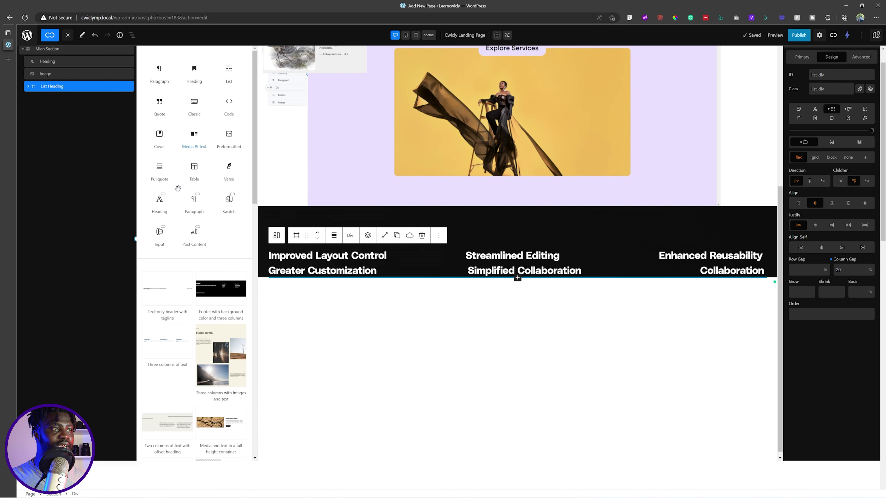
pyautogui.scroll(1, 185, 141)
pyautogui.doubleClick(153, 60)
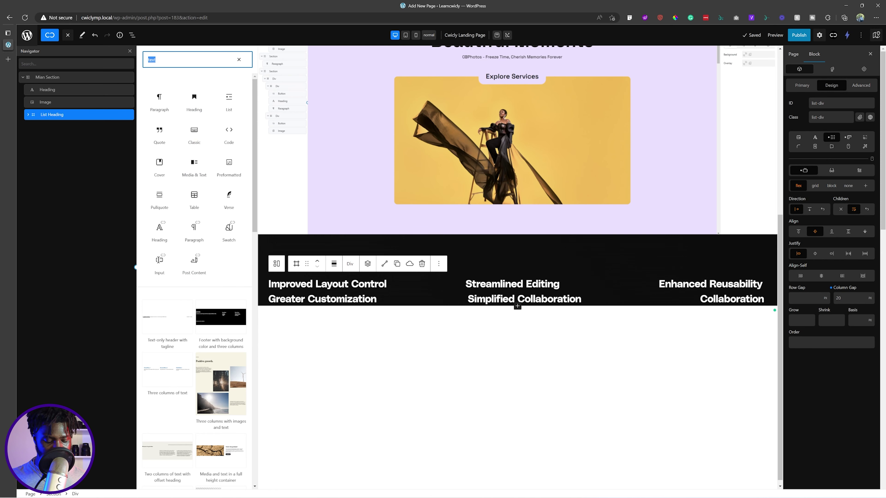
pyautogui.write('div')
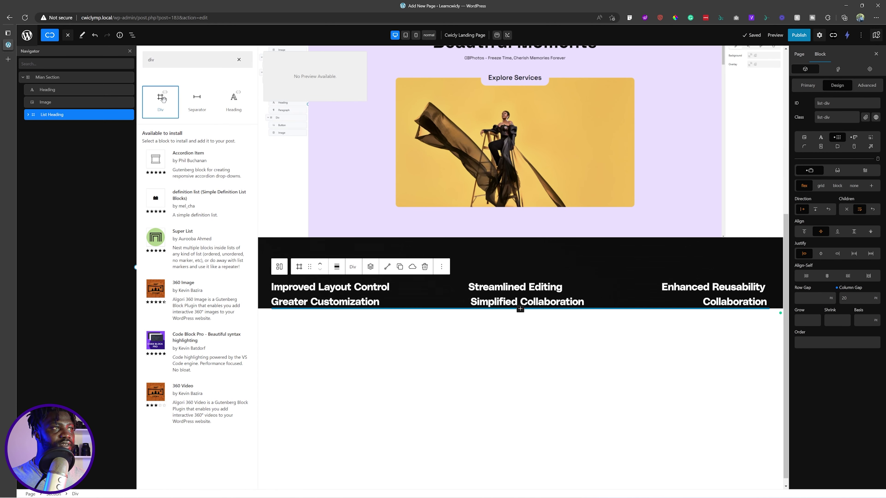
pyautogui.click(163, 100)
# - Rename the new Div block as Section 4
pyautogui.doubleClick(49, 129)
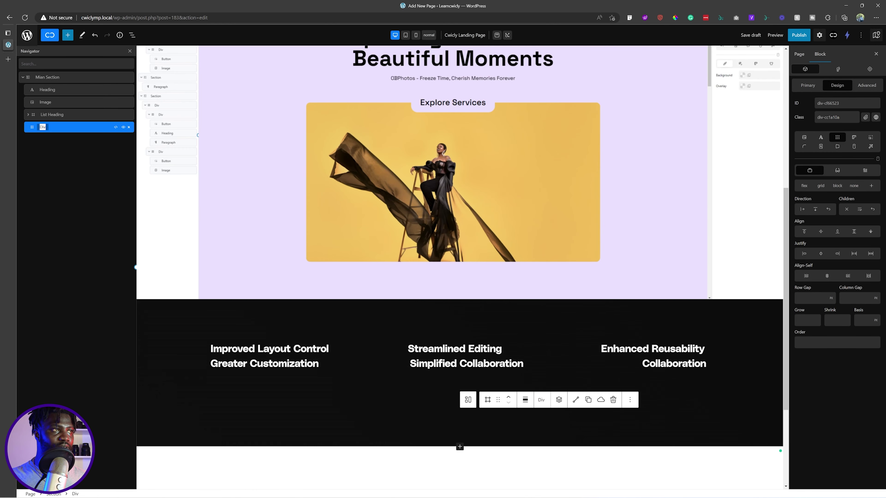
pyautogui.write('Section 3')
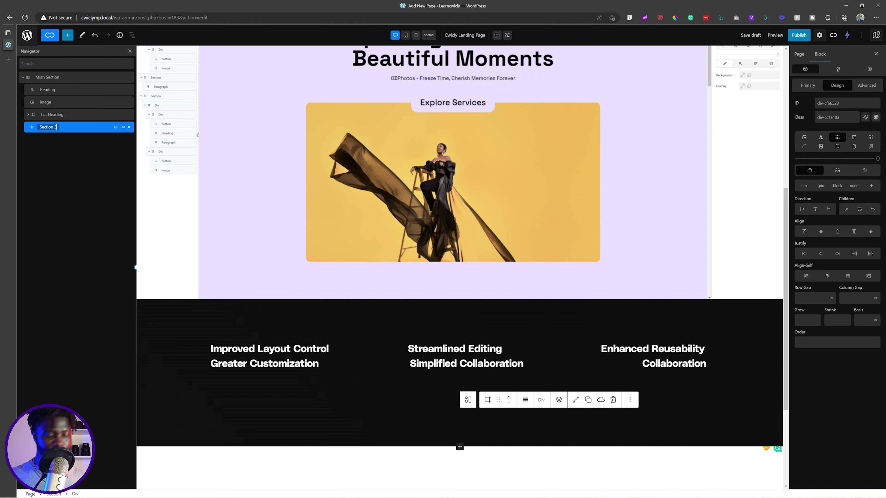
pyautogui.press('BackSpace')
pyautogui.write('4')
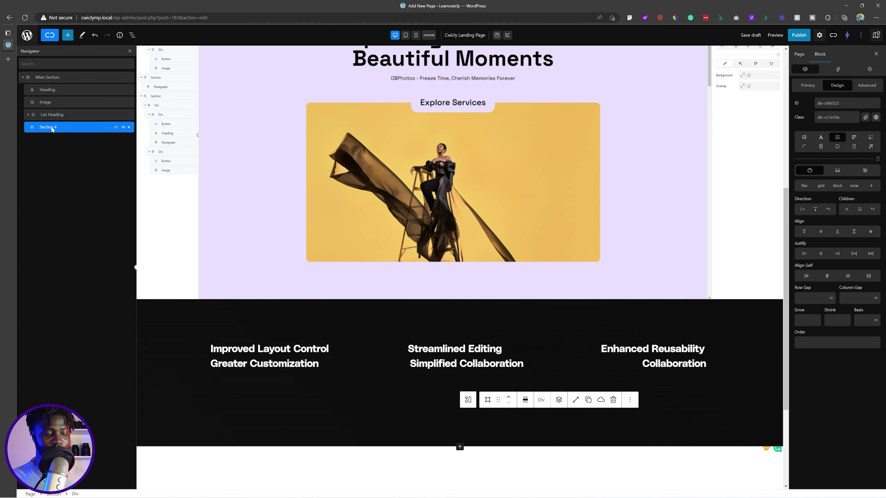
# - Add a Cwicly Image block and nest it inside Section 4
pyautogui.click(67, 34)
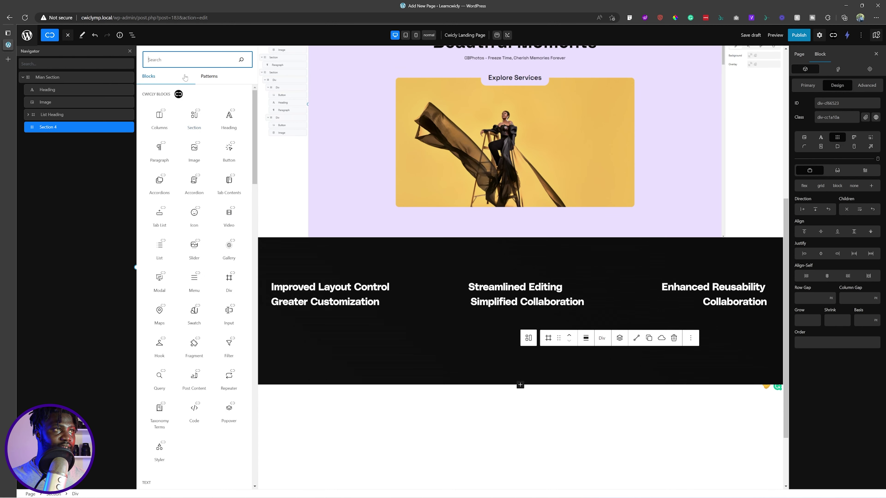
pyautogui.click(195, 149)
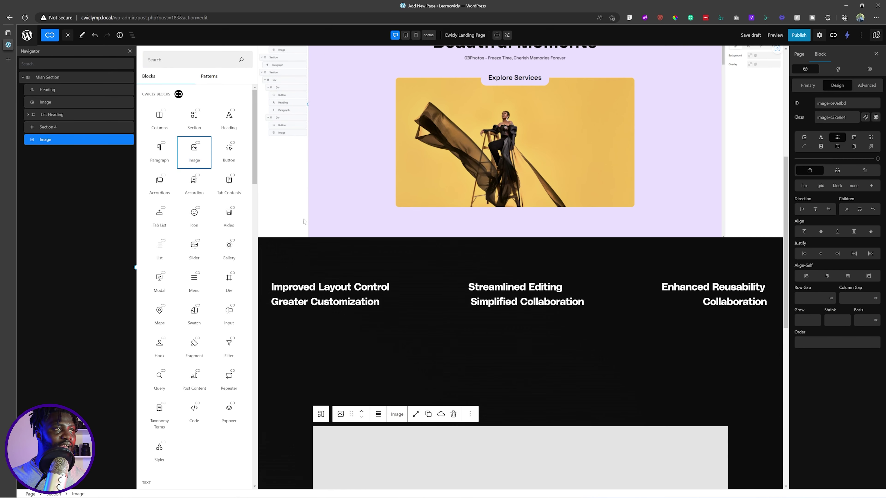
pyautogui.click(74, 127)
pyautogui.click(61, 137)
pyautogui.moveTo(58, 137); pyautogui.dragTo(70, 129)
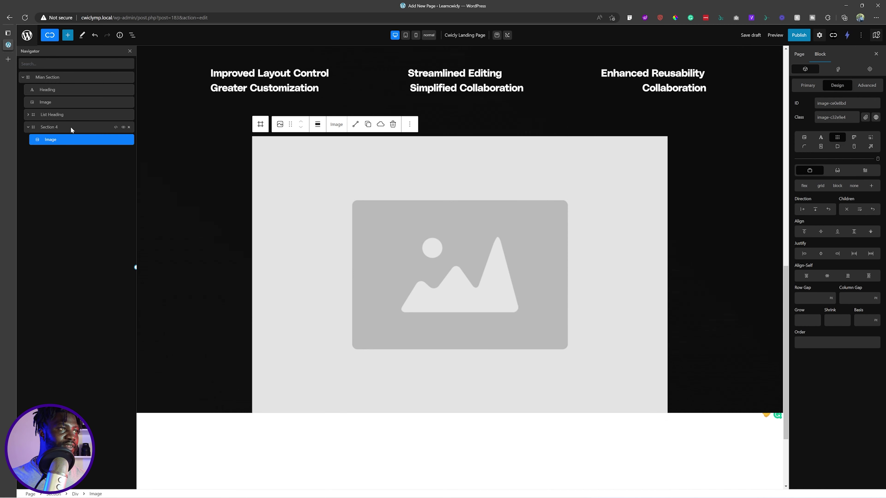
# - Add a Div block inside Section 4 beneath the image and compare the layout with the Figma design
pyautogui.click(71, 128)
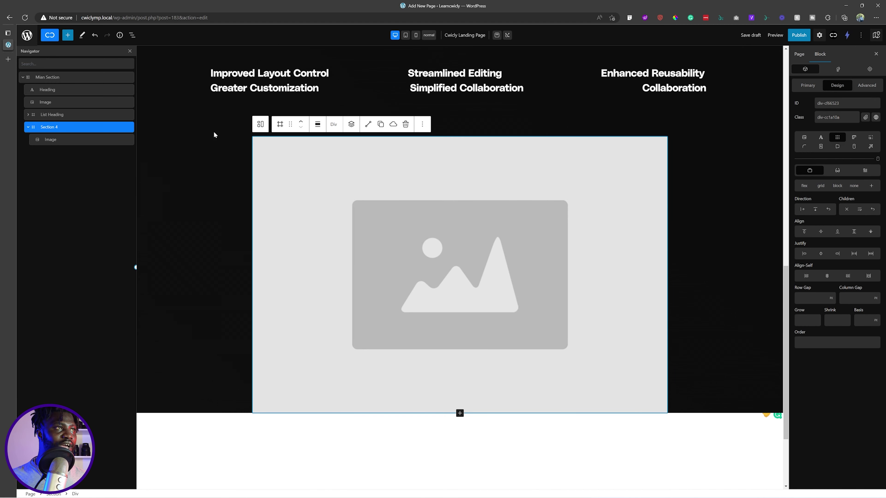
pyautogui.click(68, 35)
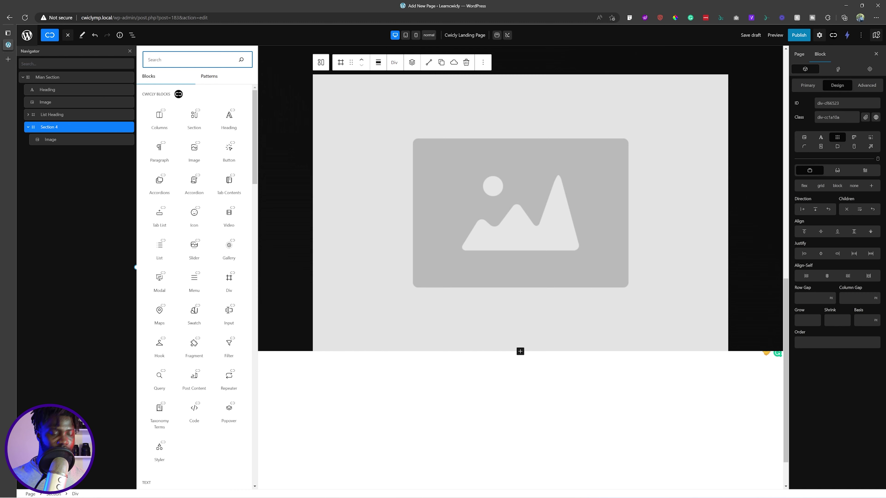
pyautogui.write('div')
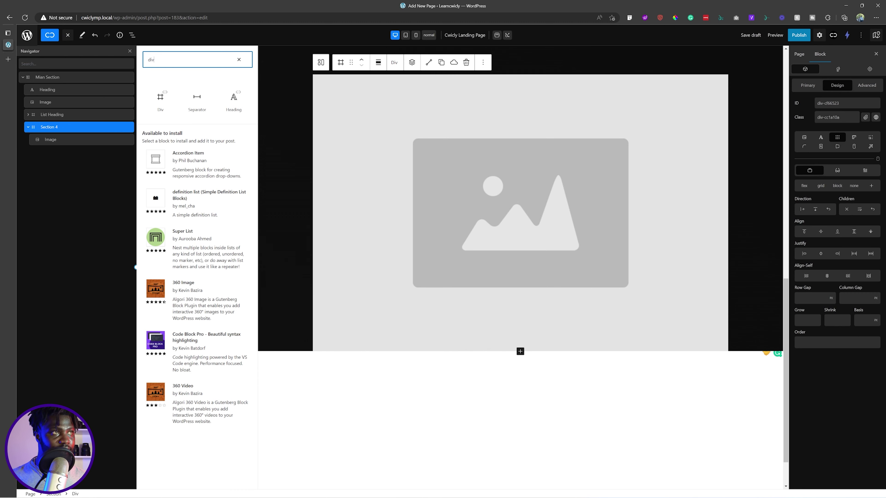
pyautogui.click(161, 98)
pyautogui.click(63, 152)
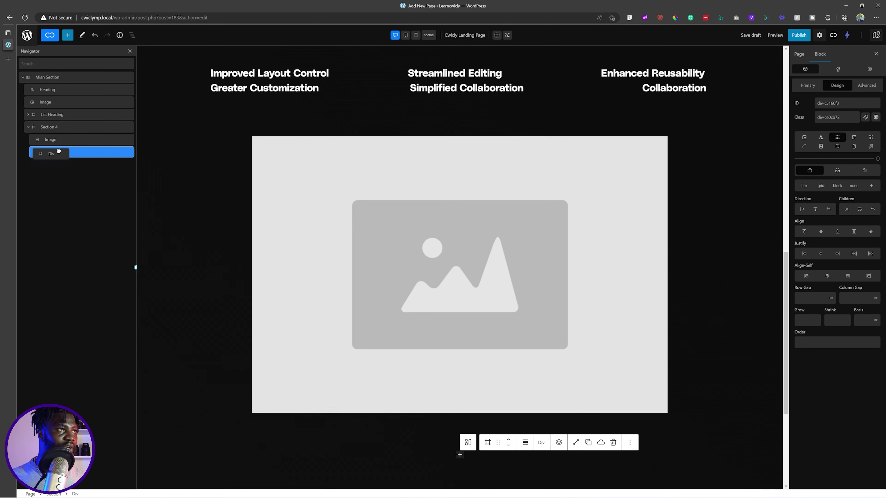
pyautogui.moveTo(62, 151); pyautogui.dragTo(62, 150)
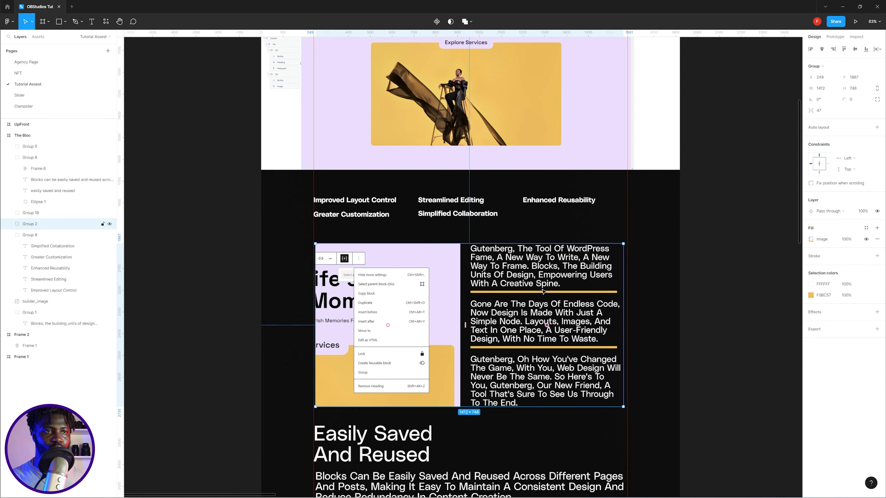
pyautogui.hotkey('alt', 'Tab')
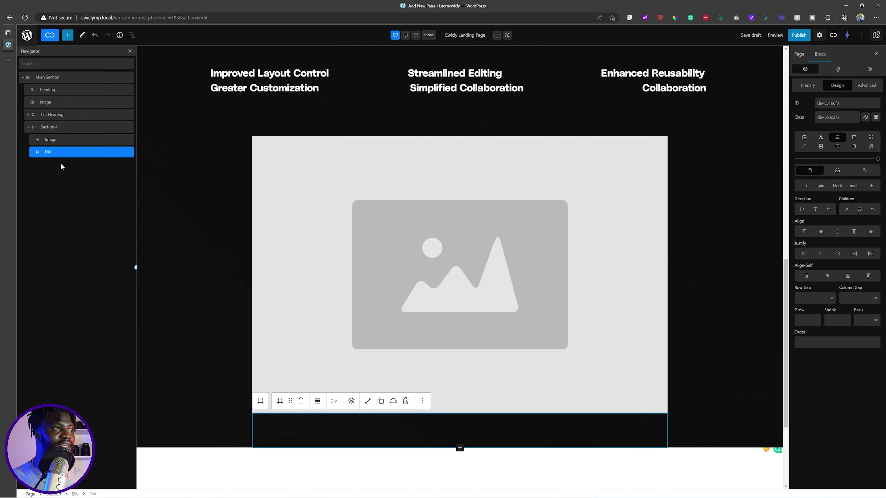
# - Set Section 4's ID and class to section-div4 and save the draft
pyautogui.click(58, 140)
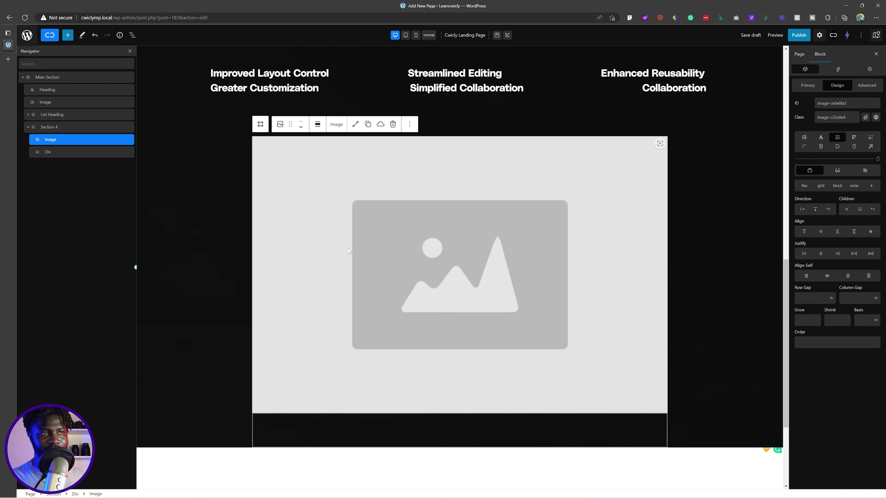
pyautogui.click(55, 127)
pyautogui.click(836, 117)
pyautogui.tripleClick(832, 103)
pyautogui.write('sectio')
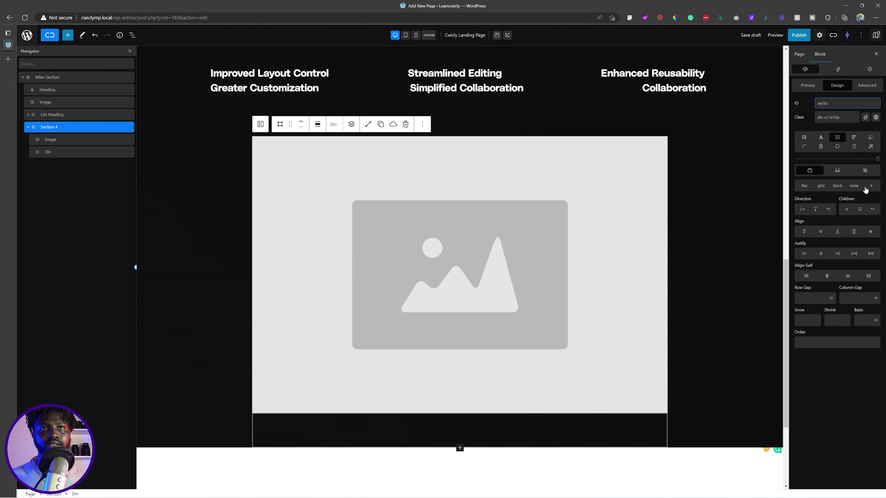
pyautogui.write('div4')
pyautogui.hotkey('ctrl', 'a')
pyautogui.hotkey('ctrl', 'c')
pyautogui.press('Tab')
pyautogui.hotkey('ctrl', 'v')
pyautogui.hotkey('ctrl', 's')
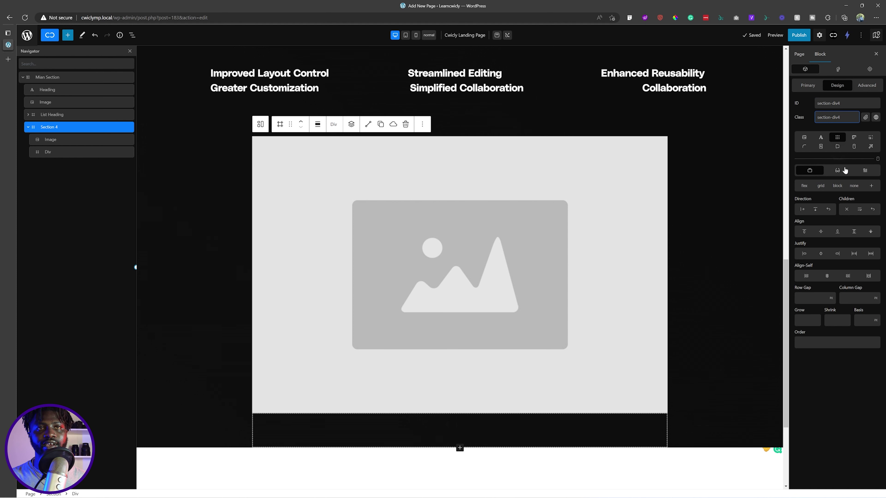
# - Set Section 4's display to flex with a row direction
pyautogui.click(808, 86)
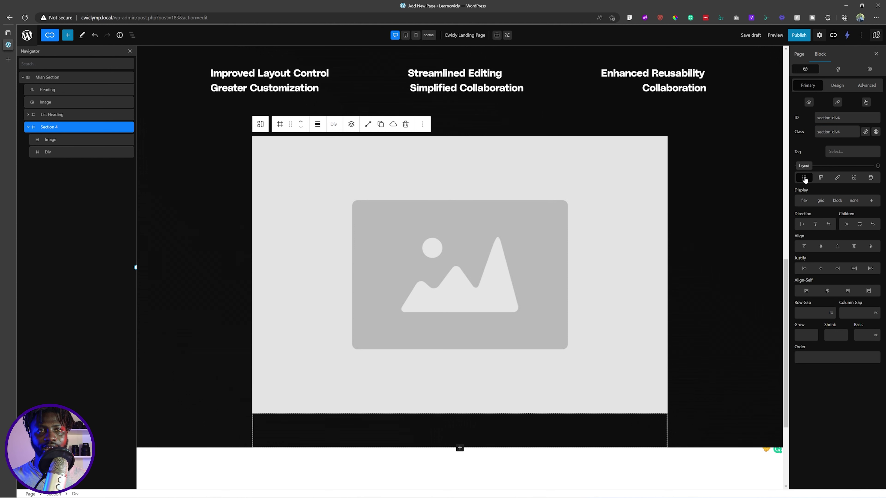
pyautogui.click(804, 200)
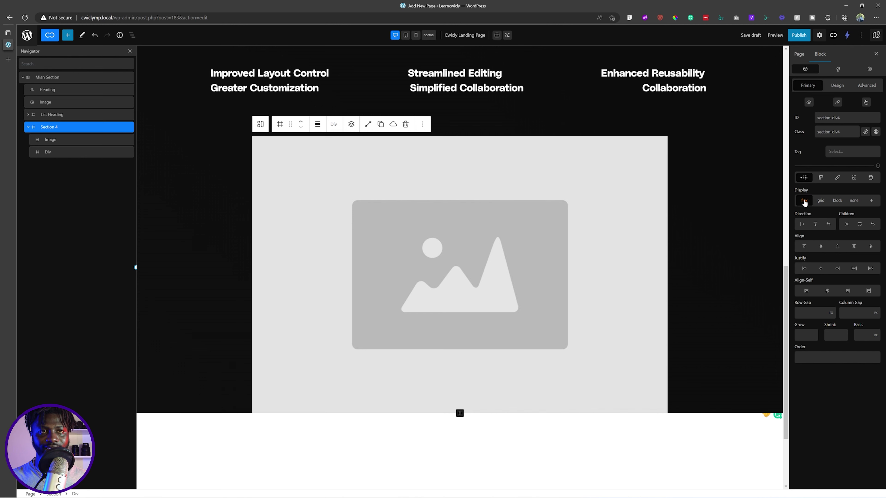
pyautogui.click(803, 225)
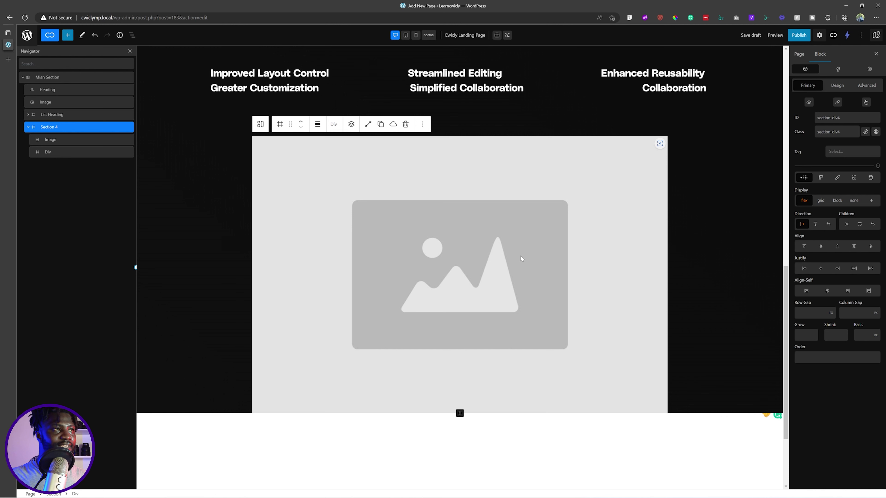
# - Set the Section 4 image's source to the media library screenshot showing the block options menu on the purple page
pyautogui.click(74, 144)
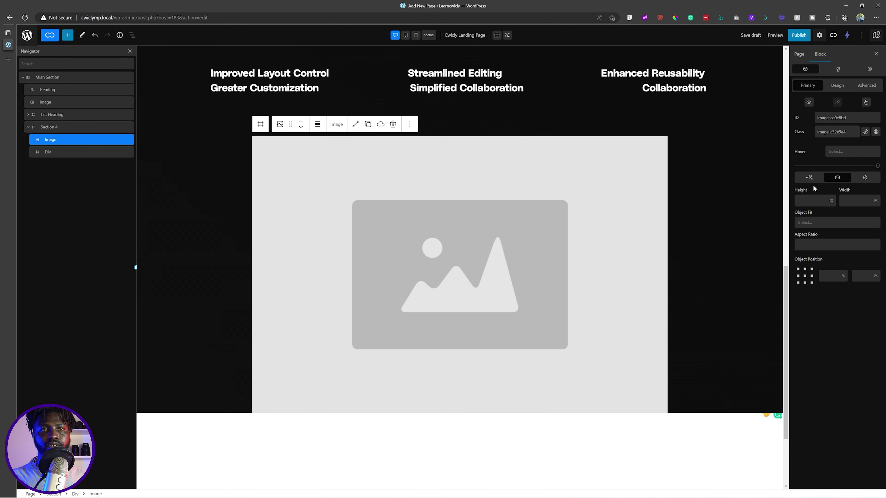
pyautogui.click(810, 178)
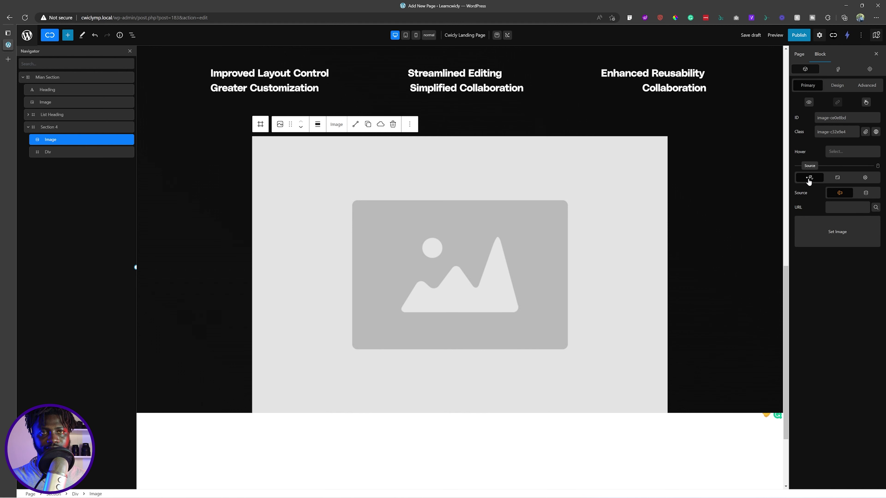
pyautogui.click(840, 237)
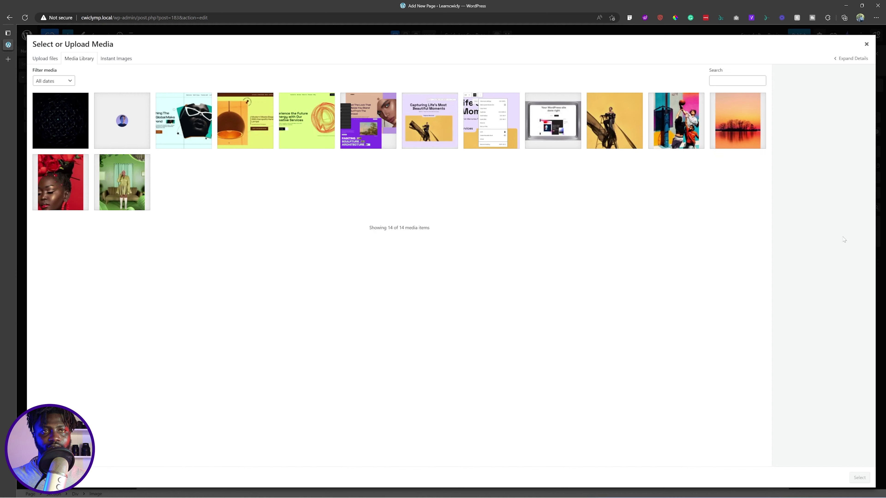
pyautogui.click(482, 141)
pyautogui.click(859, 478)
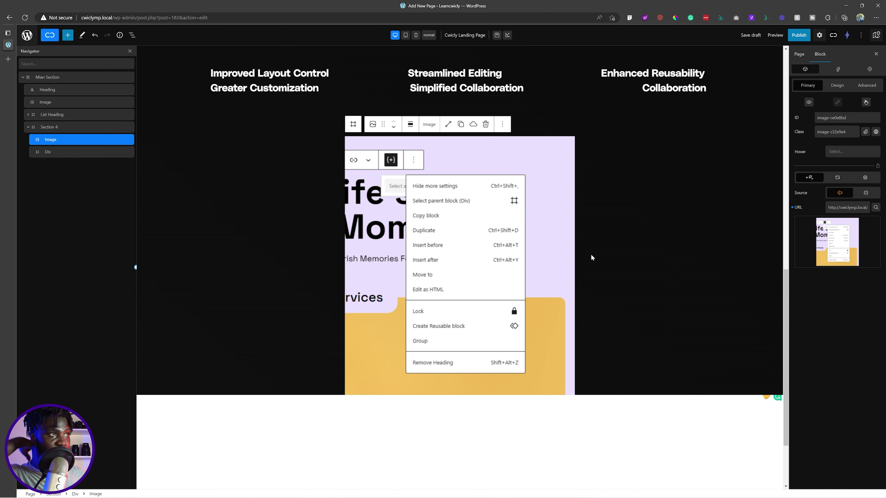
# - Add a Cwicly Paragraph block to Section 4 containing the first Gutenberg text paragraph from the Figma design
pyautogui.click(63, 151)
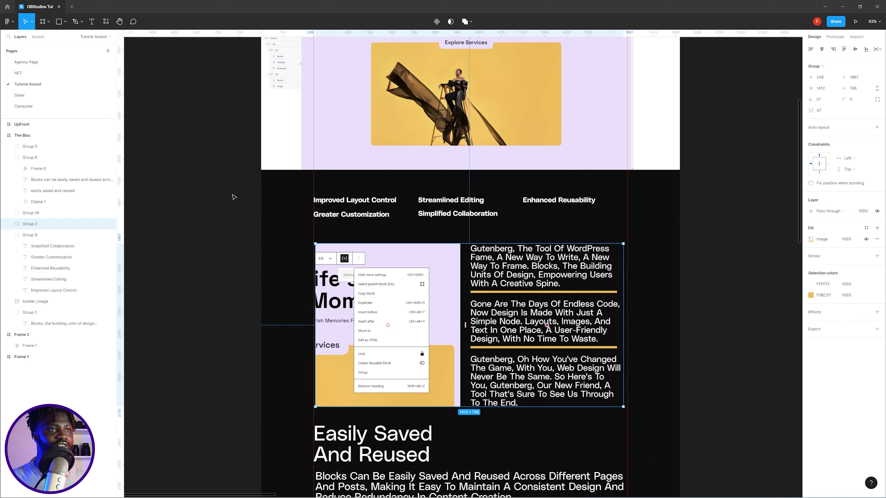
pyautogui.doubleClick(520, 266)
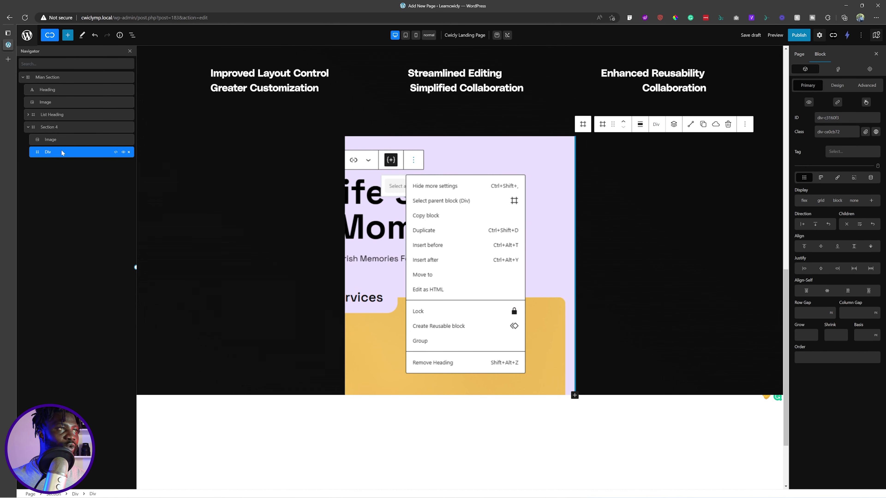
pyautogui.click(67, 34)
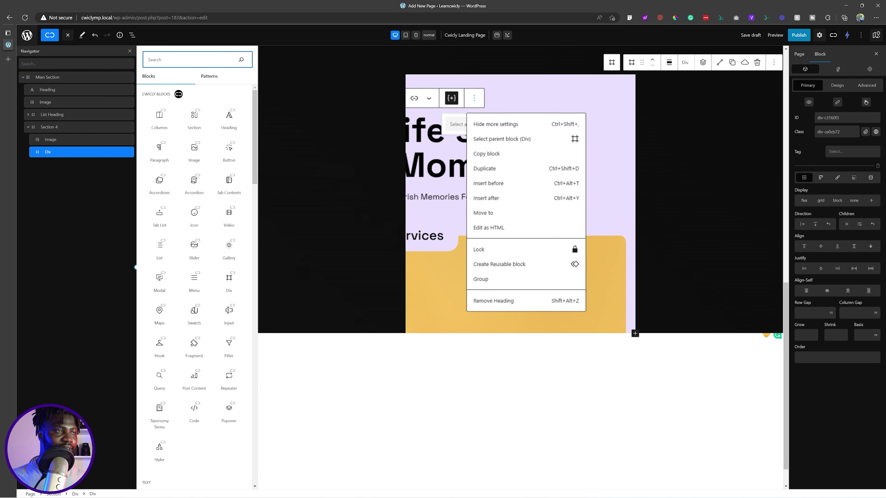
pyautogui.write('text')
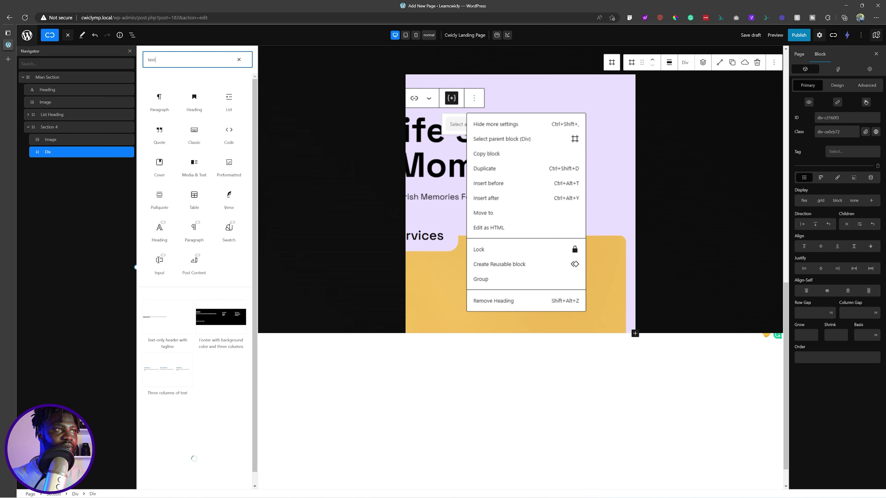
pyautogui.click(193, 230)
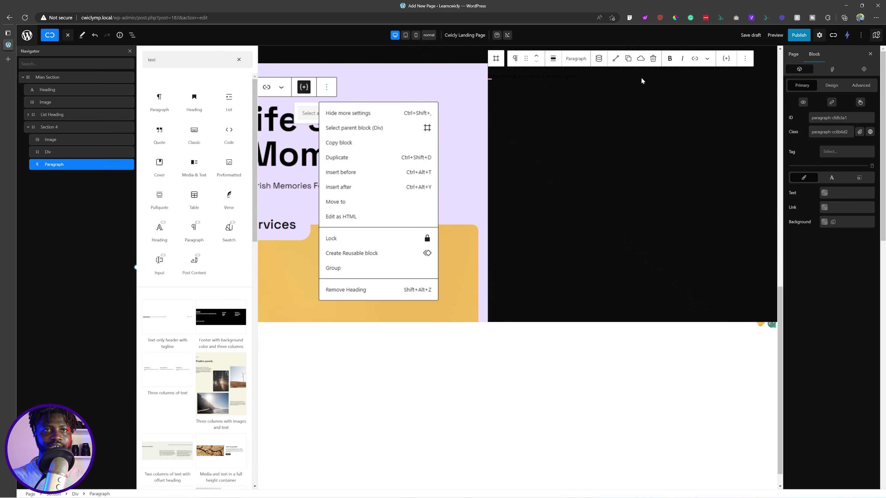
# - Set the new paragraph's text colour to #ffffff and its font to PolySans
pyautogui.click(824, 192)
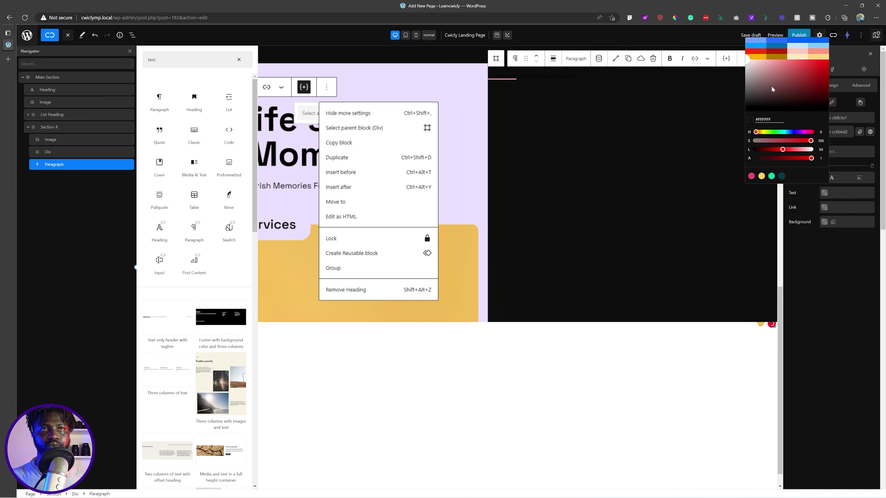
pyautogui.click(594, 111)
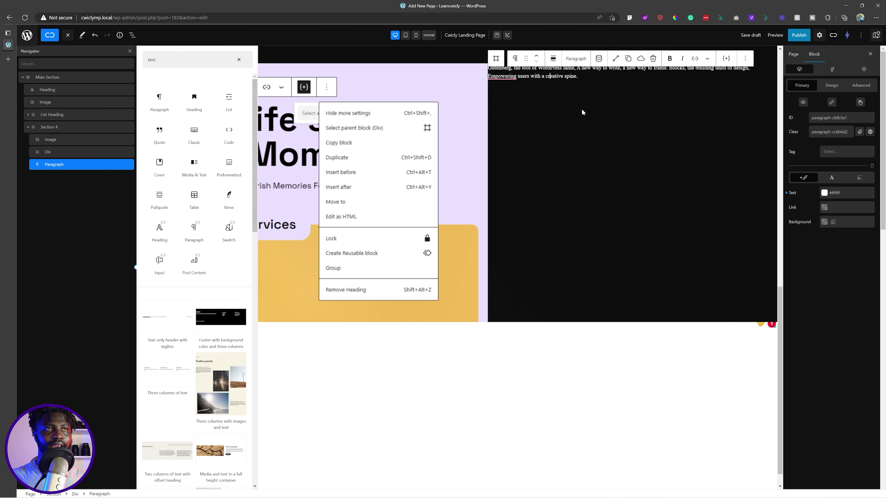
pyautogui.click(504, 142)
pyautogui.click(518, 76)
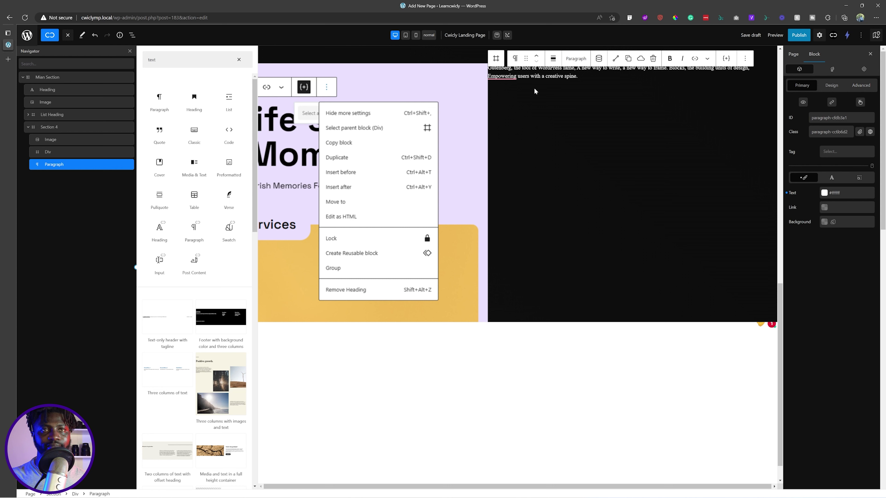
pyautogui.click(832, 178)
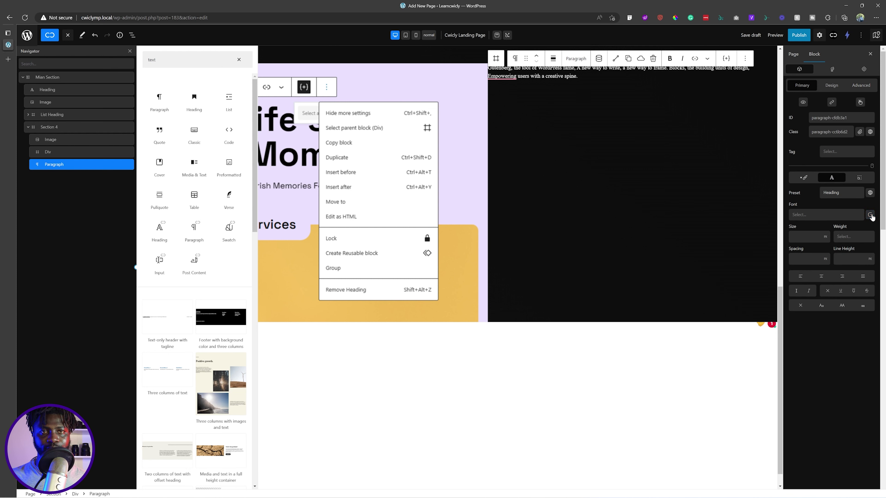
pyautogui.click(830, 215)
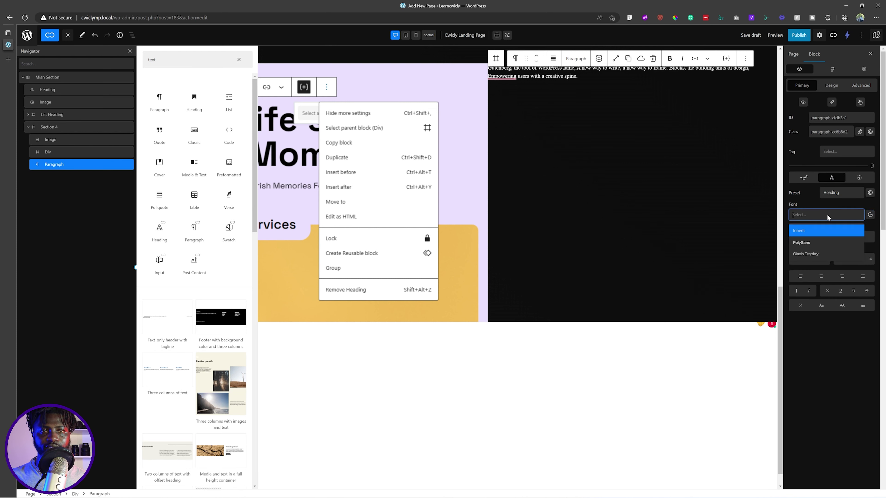
pyautogui.click(807, 243)
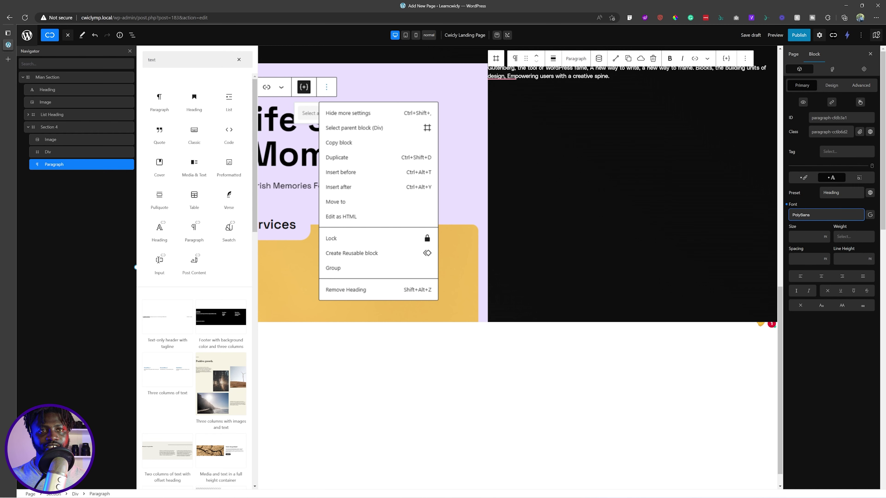
# - Check the text size in Figma and give the paragraph a fluid font size with a 26 px minimum and 40 px maximum
pyautogui.hotkey('alt', 'Tab')
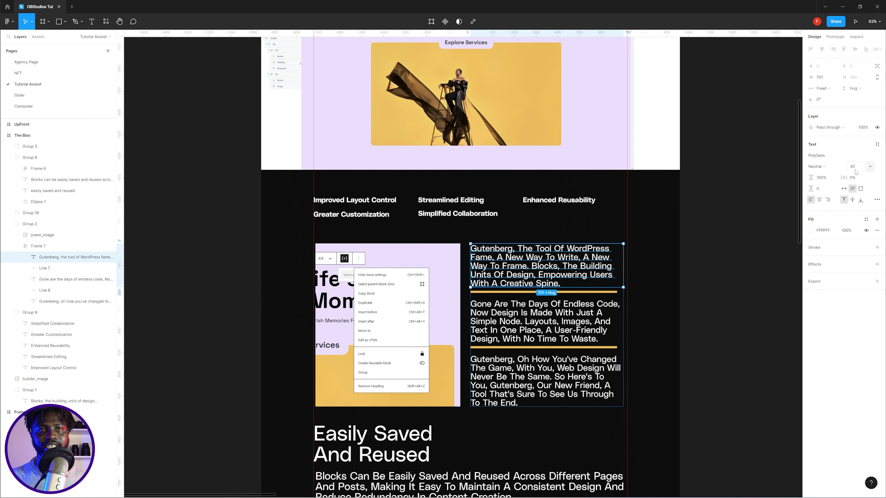
pyautogui.hotkey('alt', 'Tab')
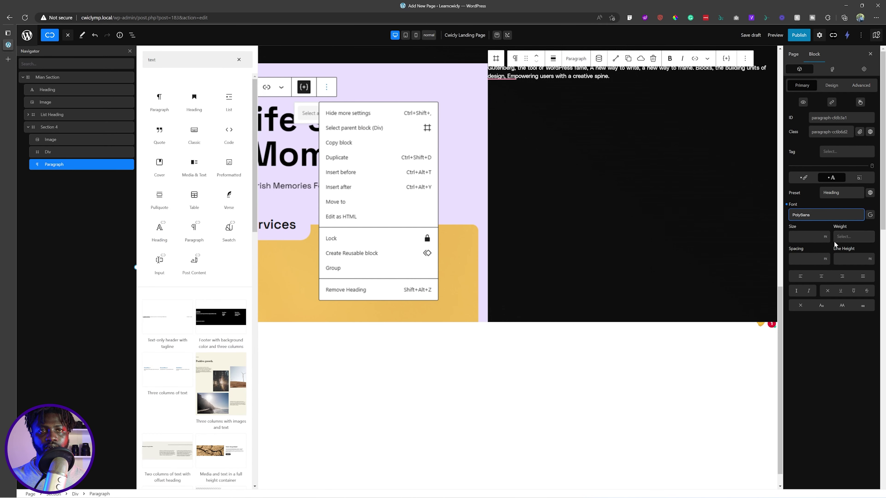
pyautogui.click(825, 237)
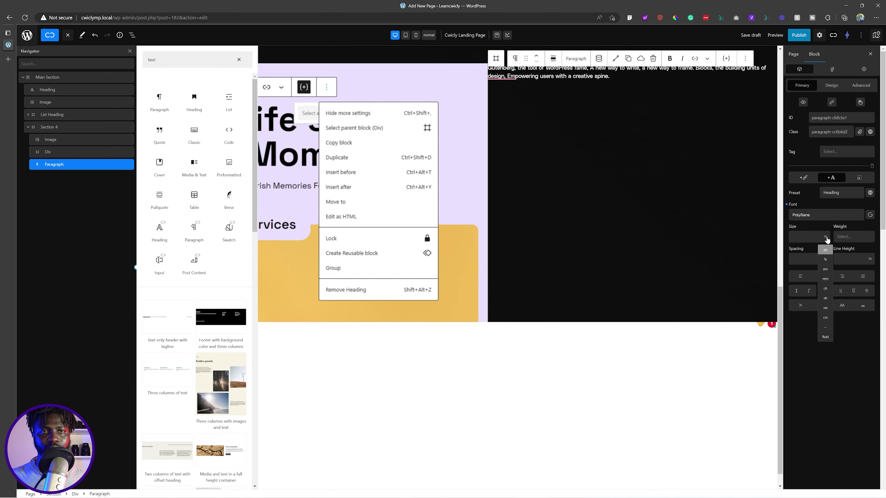
pyautogui.click(825, 337)
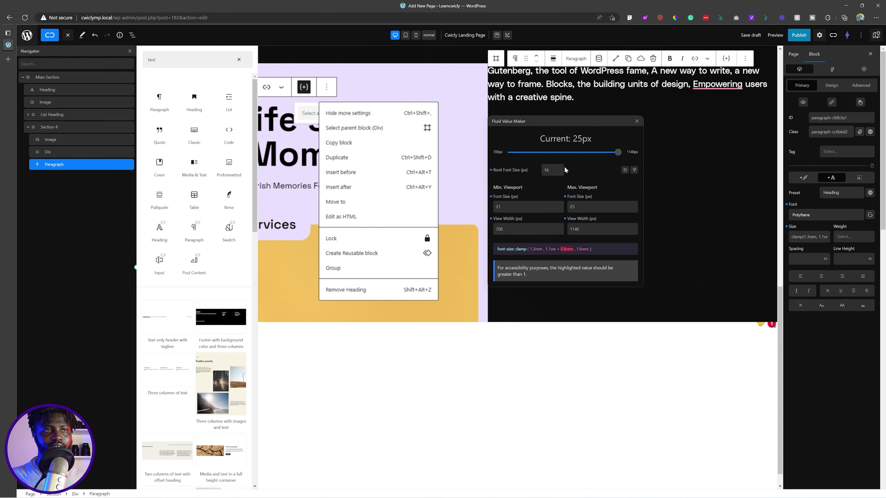
pyautogui.press('BackSpace')
pyautogui.press('BackSpace')
pyautogui.write('40')
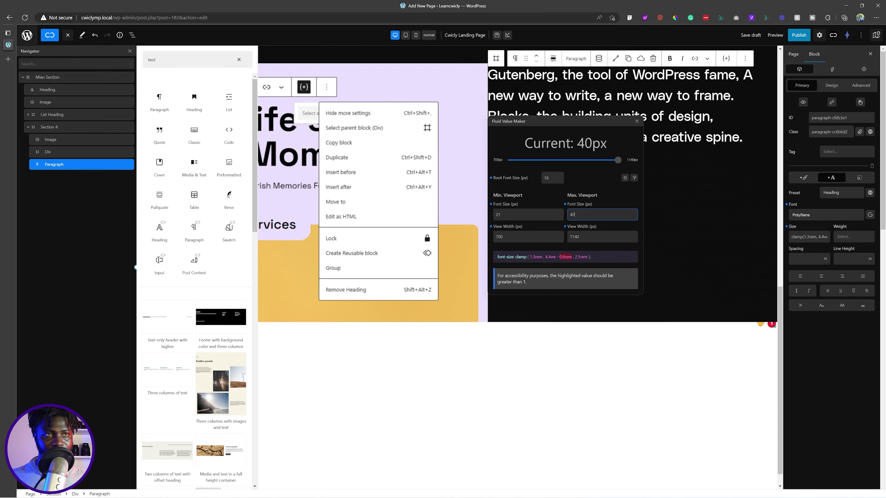
pyautogui.doubleClick(498, 214)
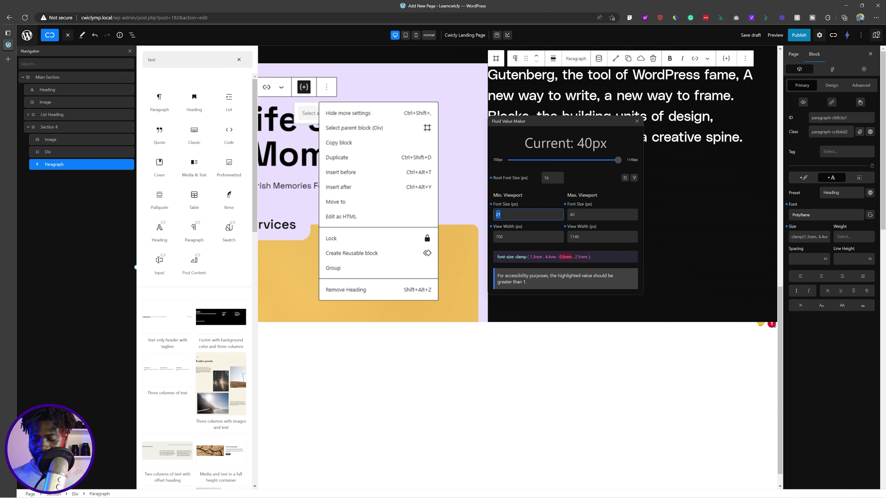
pyautogui.write('26')
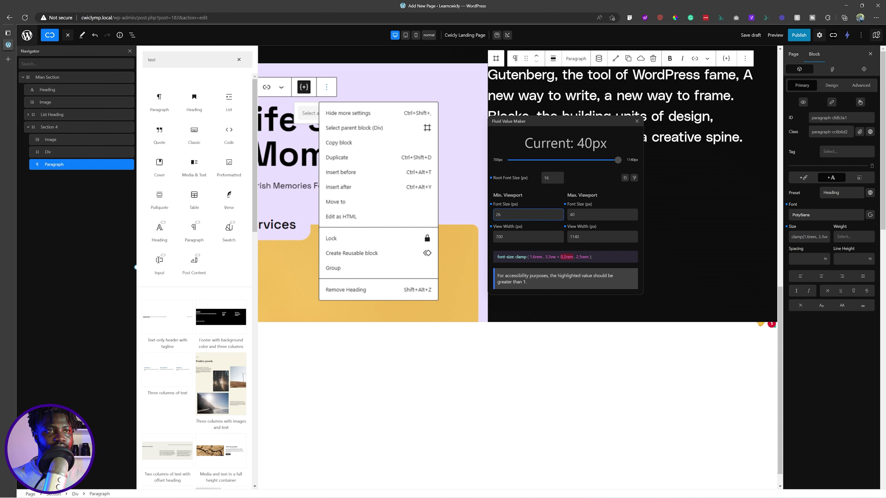
# - Set the fluid font size's view widths to 360 px minimum and 1440 px maximum
pyautogui.doubleClick(597, 230)
pyautogui.write('1440')
pyautogui.hotkey('shift', 'Tab')
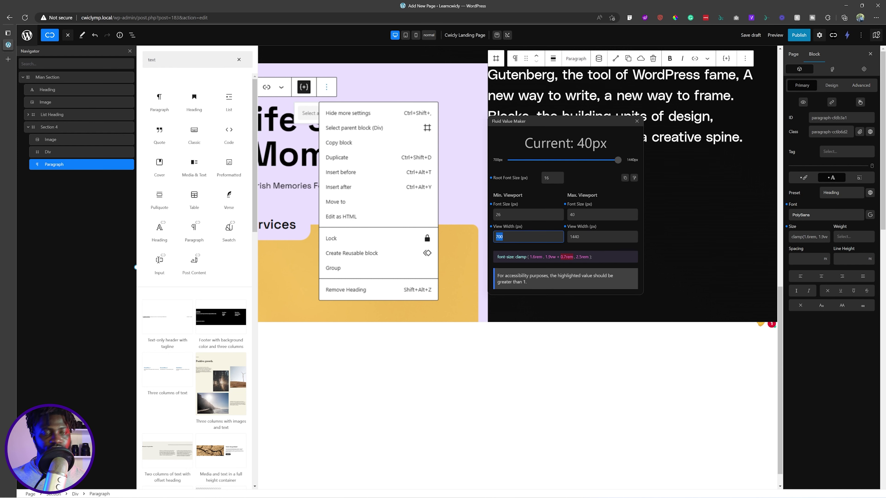
pyautogui.write('260')
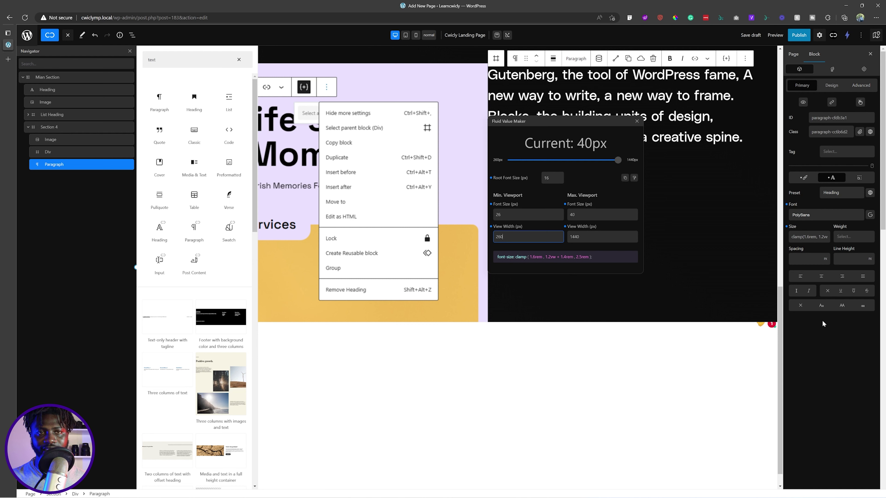
pyautogui.hotkey('ctrl', 'a')
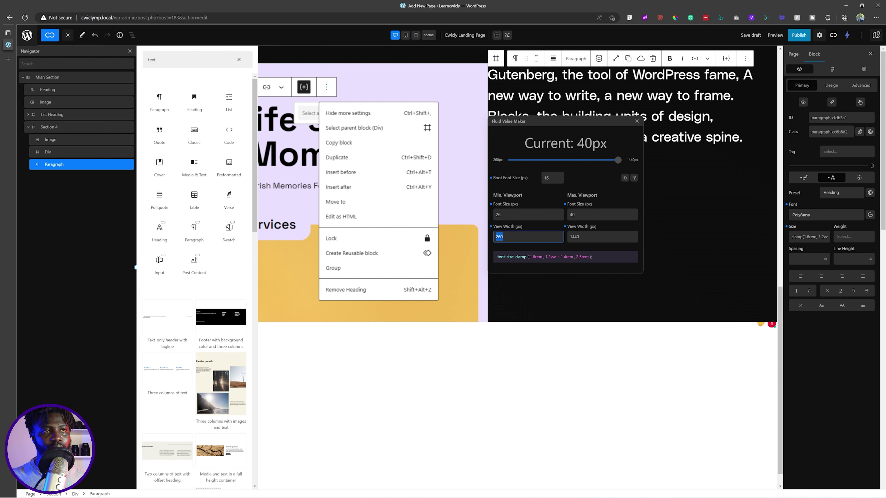
pyautogui.write('2')
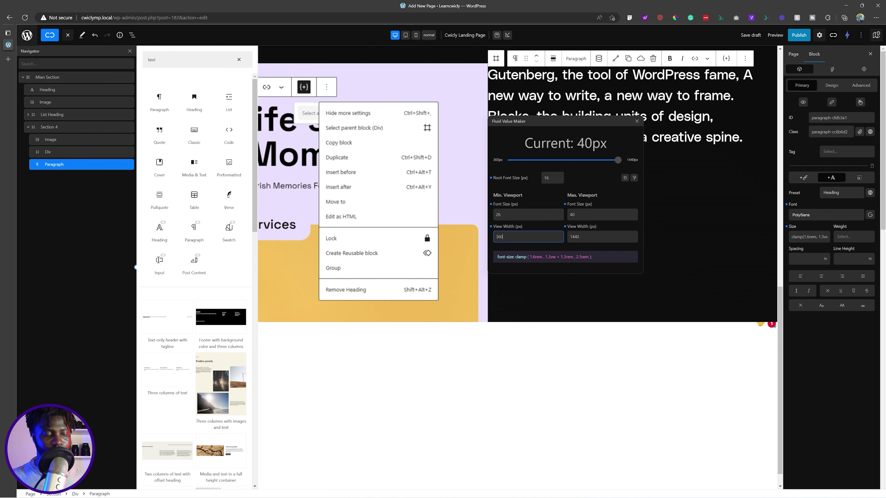
# - Set the minimum view width of the paragraph's fluid font size to 260 px and its font weight to 400
pyautogui.write('60')
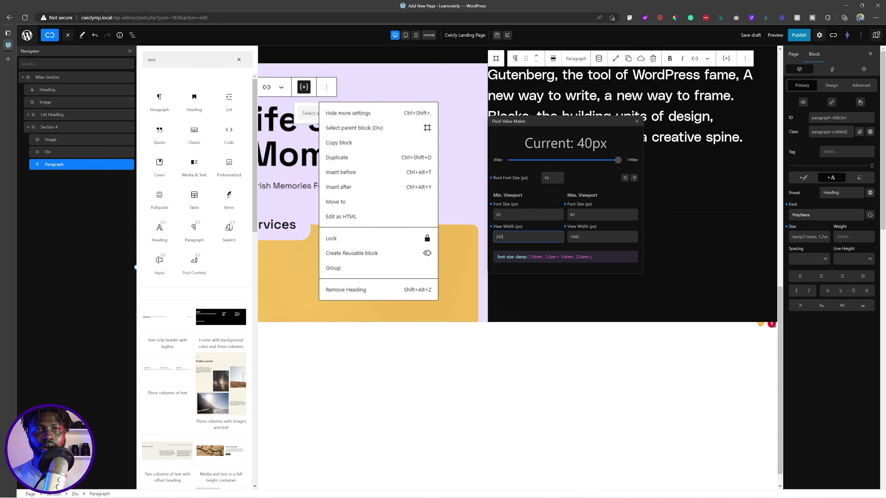
pyautogui.click(851, 237)
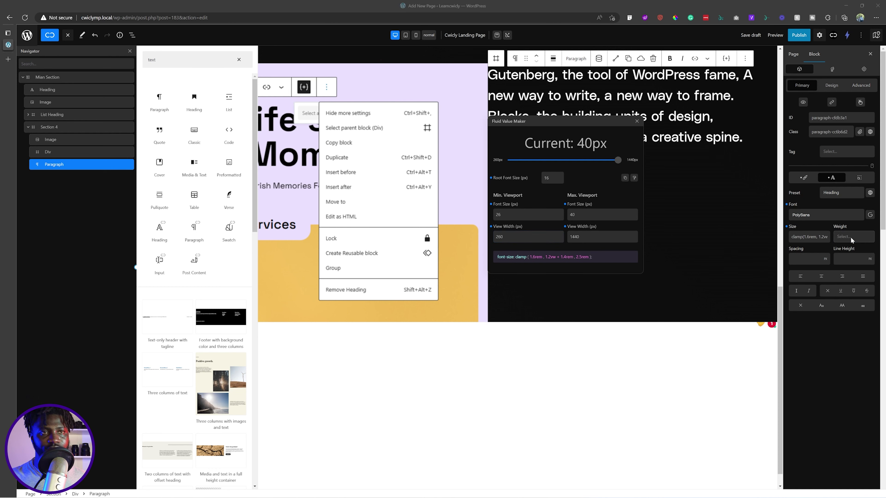
pyautogui.hotkey('alt', 'Tab')
pyautogui.hotkey('alt', 'Tab')
pyautogui.click(851, 237)
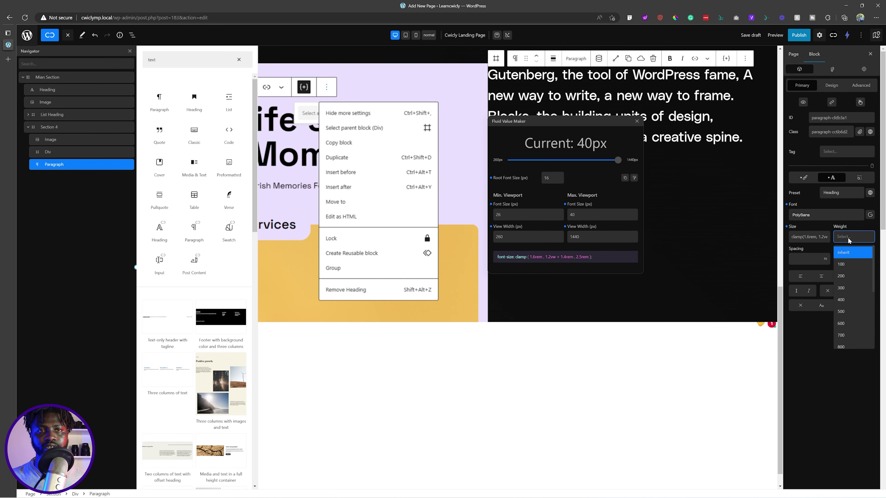
pyautogui.click(842, 300)
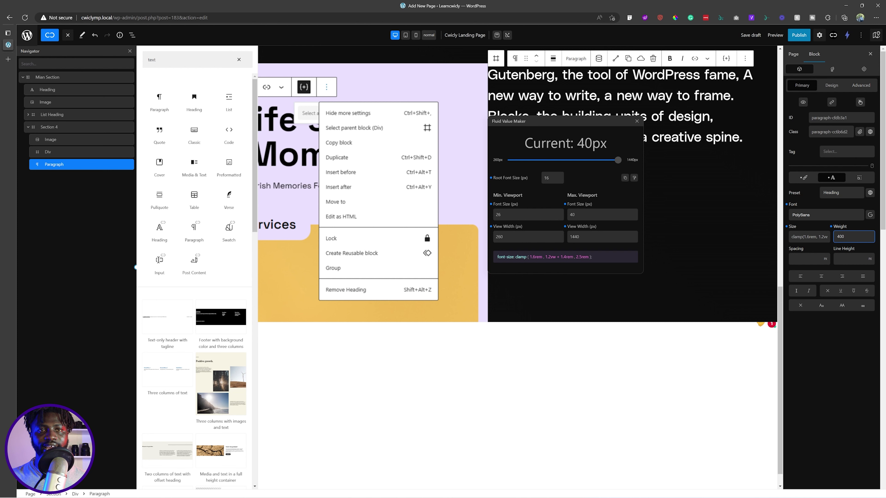
# - Set the paragraph's line height to 1
pyautogui.click(869, 259)
pyautogui.click(870, 292)
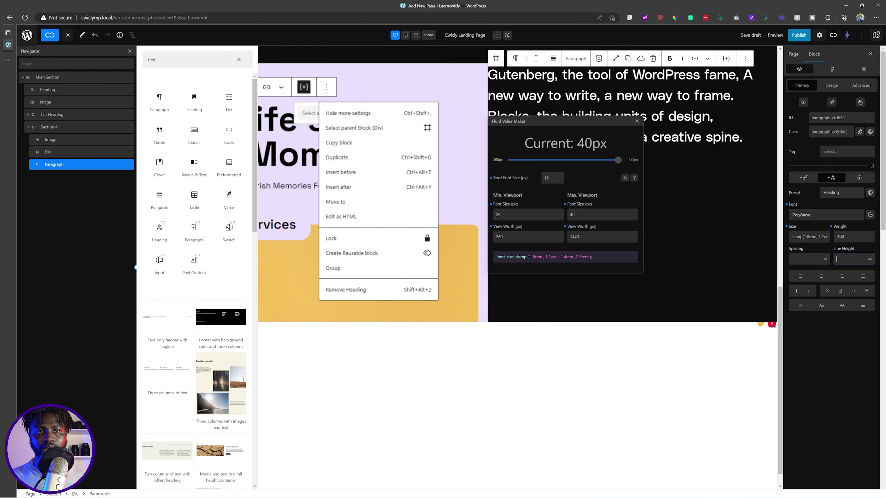
pyautogui.write('1')
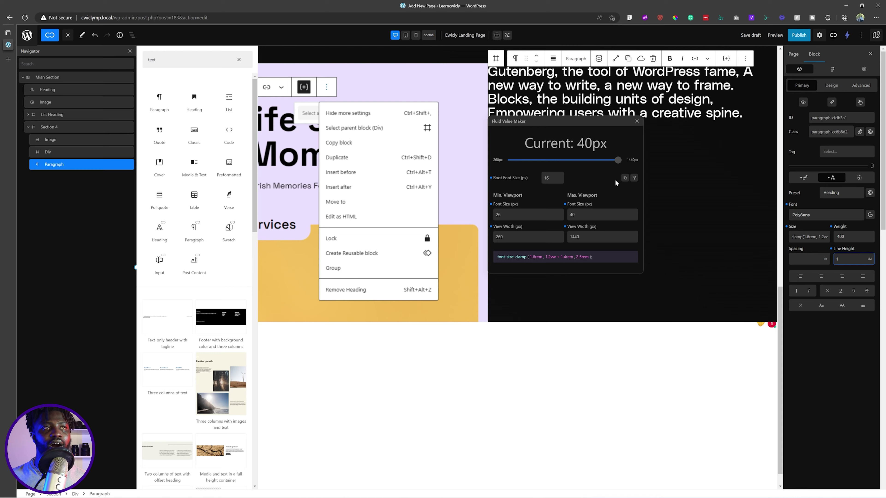
# - Check the Gutenberg text's width in the Figma design and set the WordPress paragraph's width to 701 px
pyautogui.hotkey('alt', 'Tab')
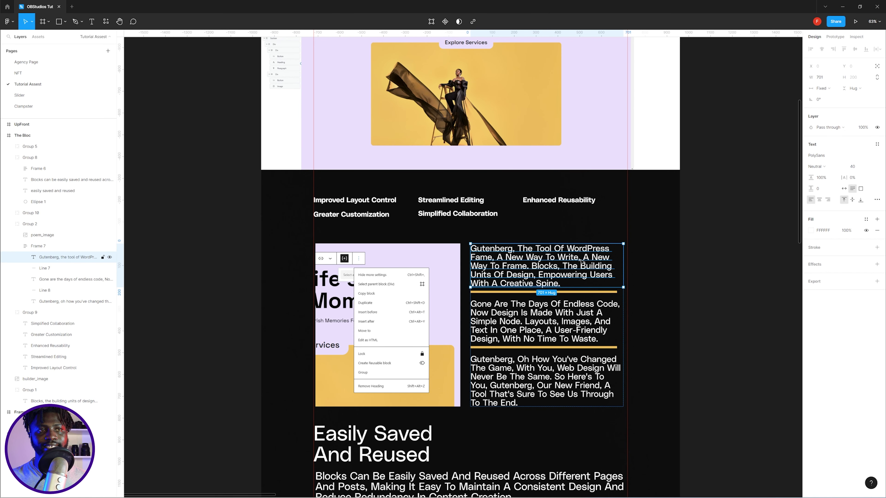
pyautogui.click(827, 80)
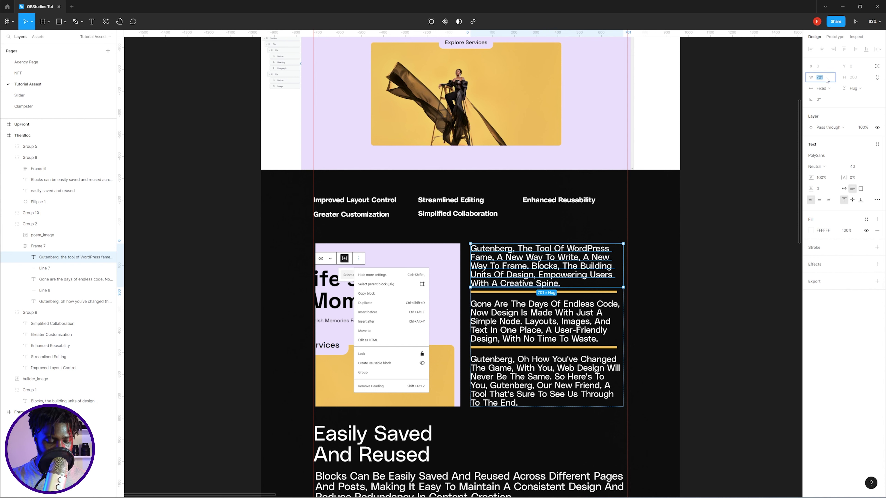
pyautogui.hotkey('alt', 'Tab')
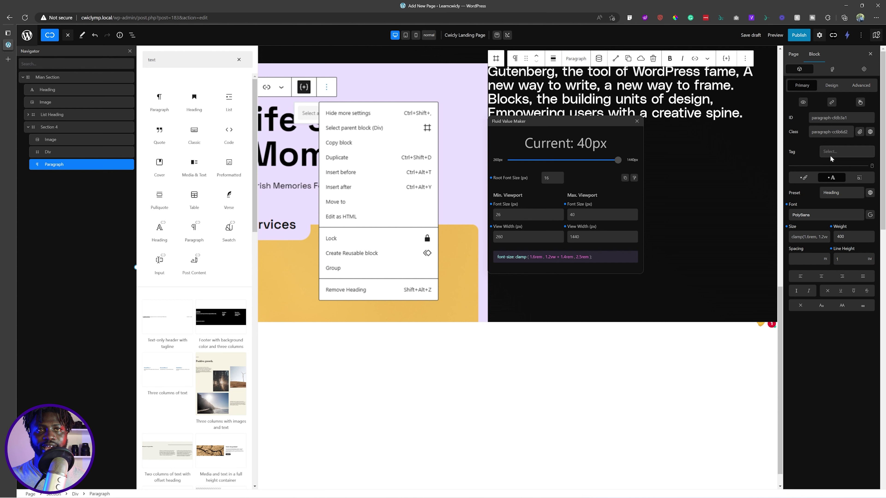
pyautogui.click(831, 85)
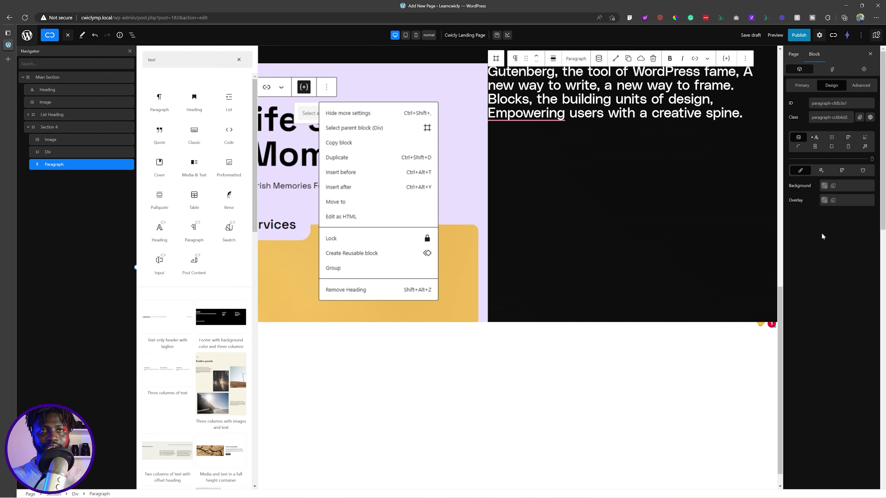
pyautogui.click(849, 138)
pyautogui.click(848, 178)
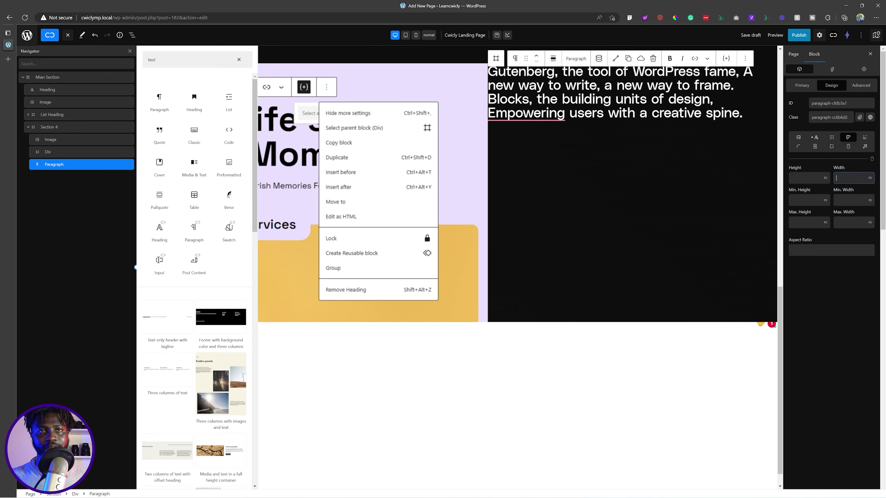
pyautogui.write('701')
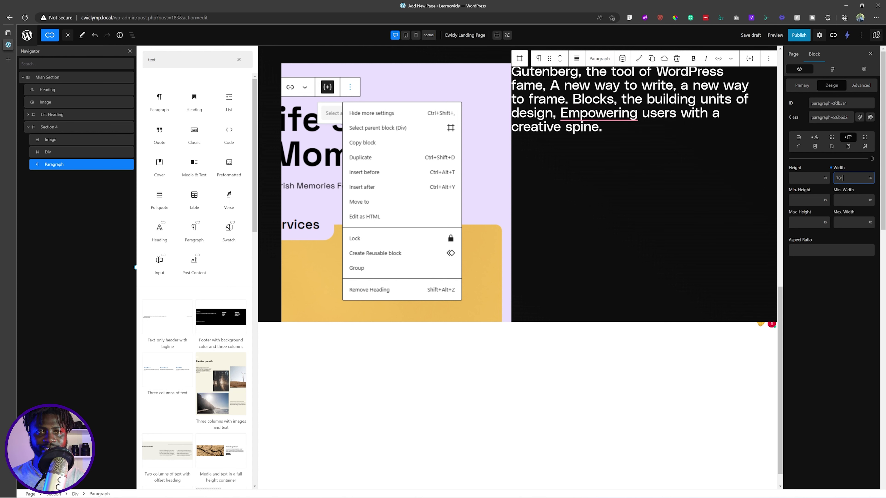
# - Set the paragraph's maximum width to 100%
pyautogui.click(868, 224)
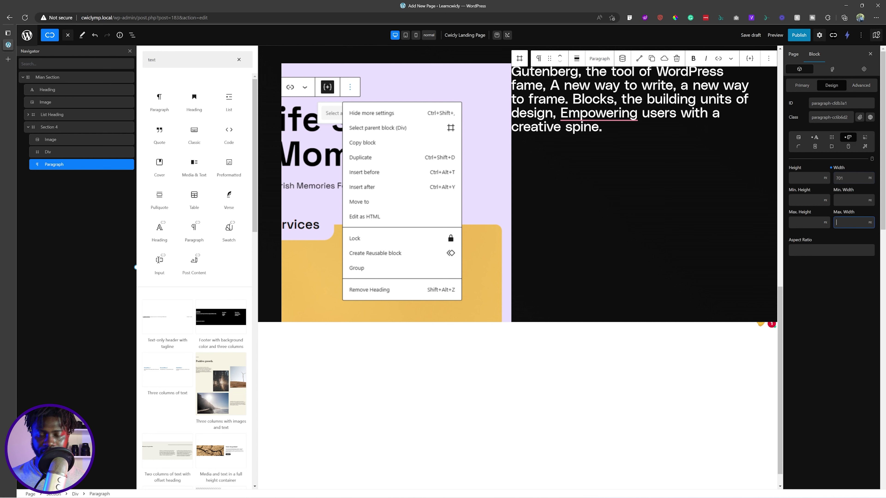
pyautogui.write('100')
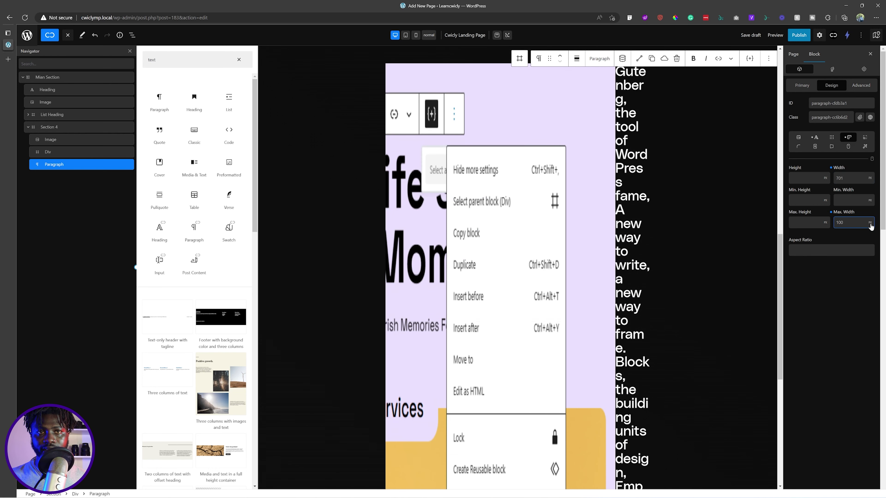
pyautogui.click(869, 223)
pyautogui.click(870, 245)
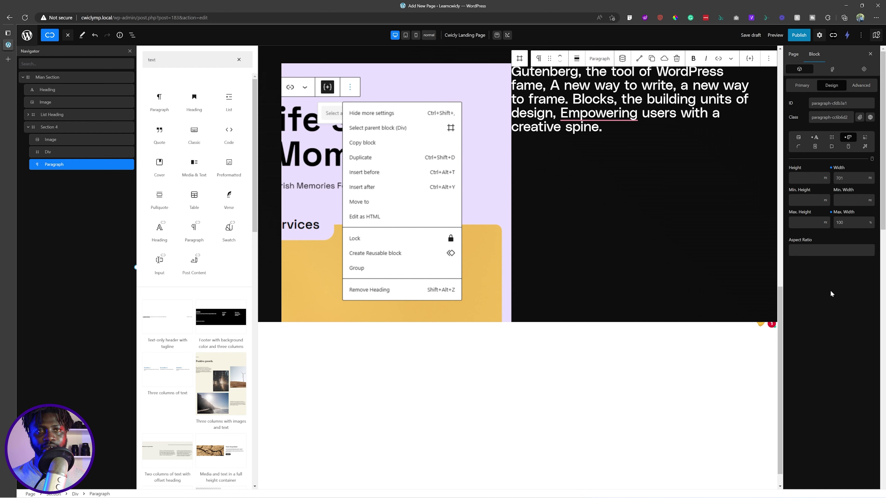
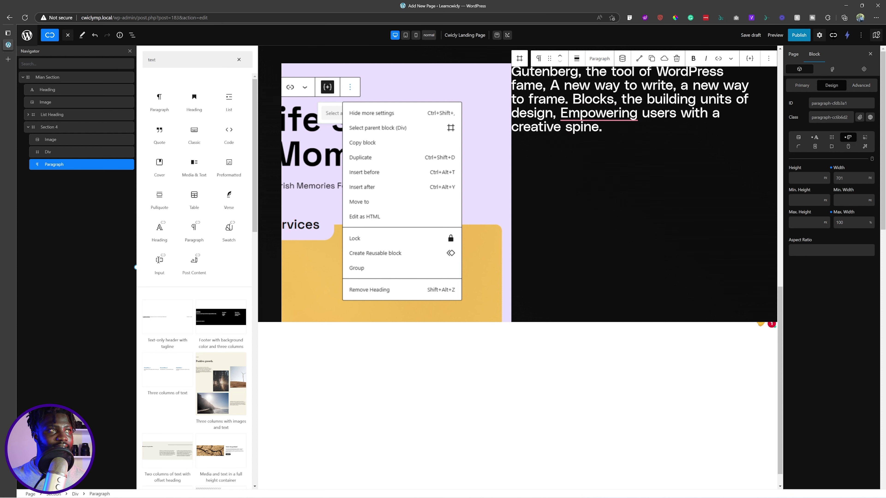
# - Accept the correction of "Empowering" to "Empower" in the paragraph and insert a Div block after it
pyautogui.click(579, 156)
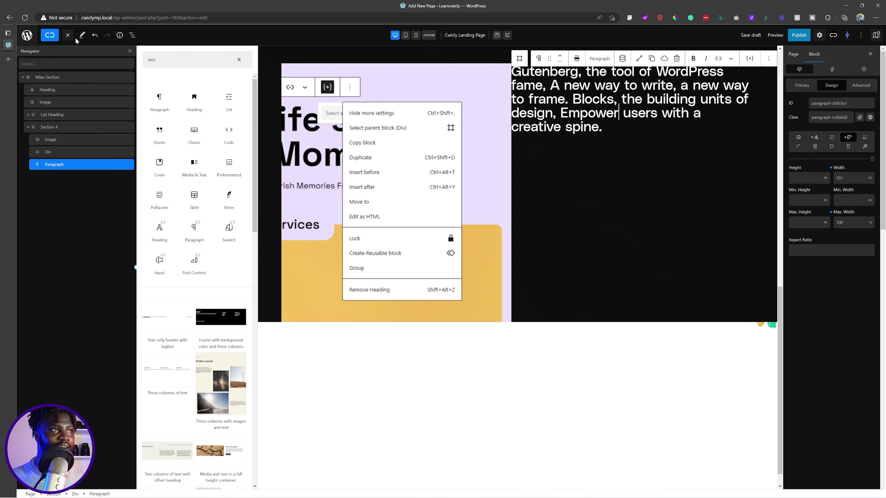
pyautogui.doubleClick(152, 59)
pyautogui.press('BackSpace')
pyautogui.write('div')
pyautogui.click(161, 100)
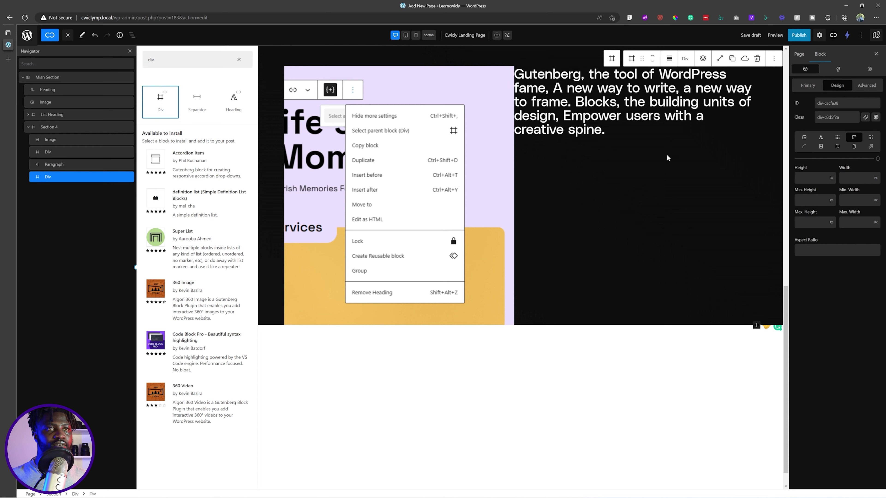
# - Nest the paragraph and the new Div inside the existing Div of Section 4
pyautogui.click(50, 163)
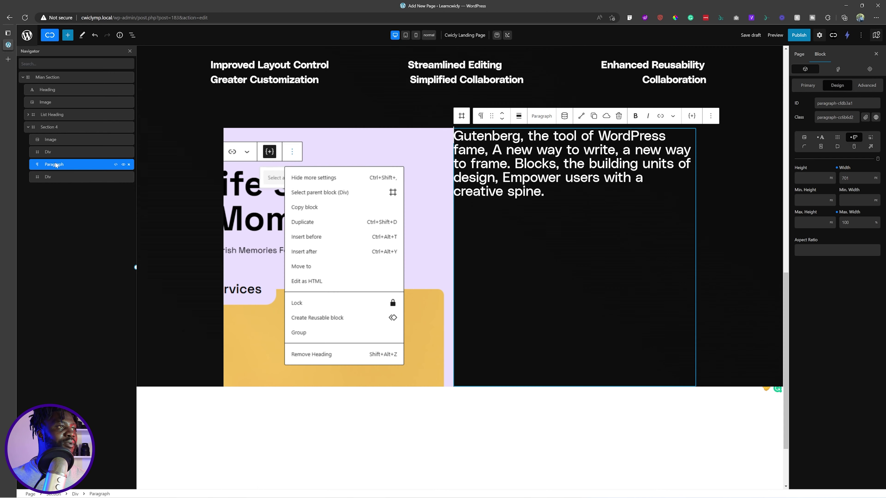
pyautogui.moveTo(60, 162)
pyautogui.mouseDown()
pyautogui.moveTo(58, 179)
pyautogui.moveTo(63, 151)
pyautogui.mouseUp()
pyautogui.click(57, 178)
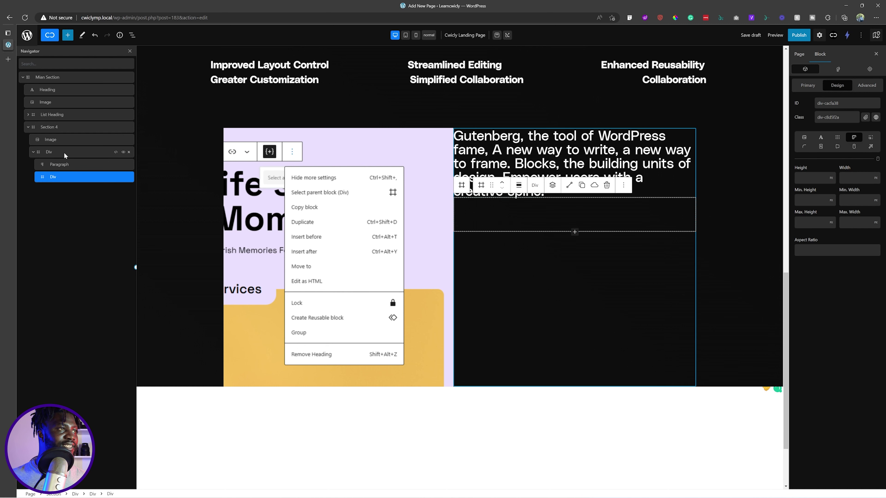
# - Rename the Div that holds the paragraph in Section 4 as Right Div
pyautogui.doubleClick(50, 152)
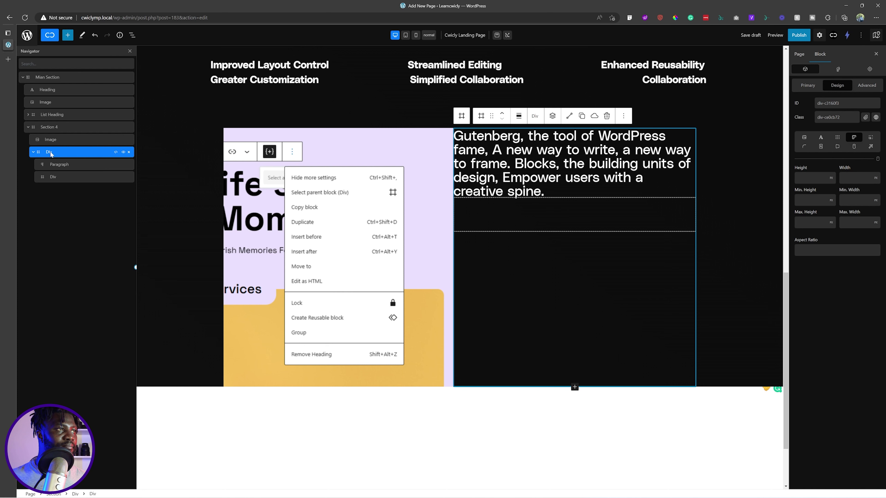
pyautogui.write('Right Div')
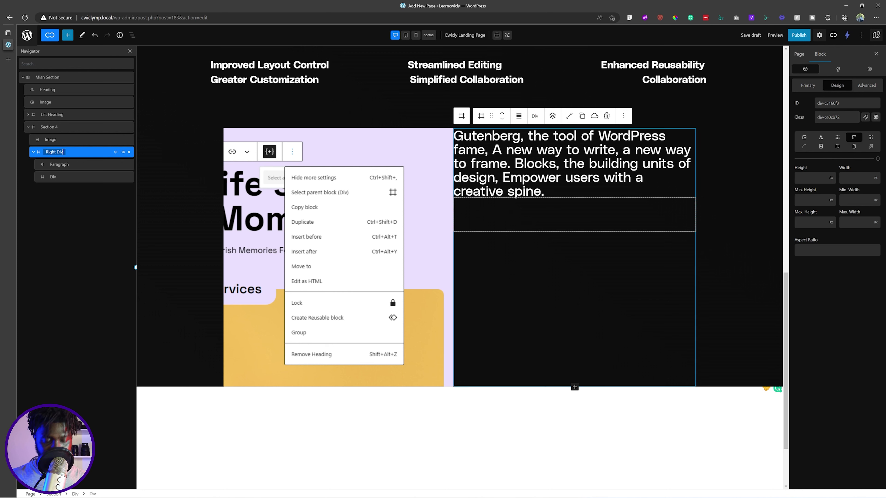
pyautogui.press('Return')
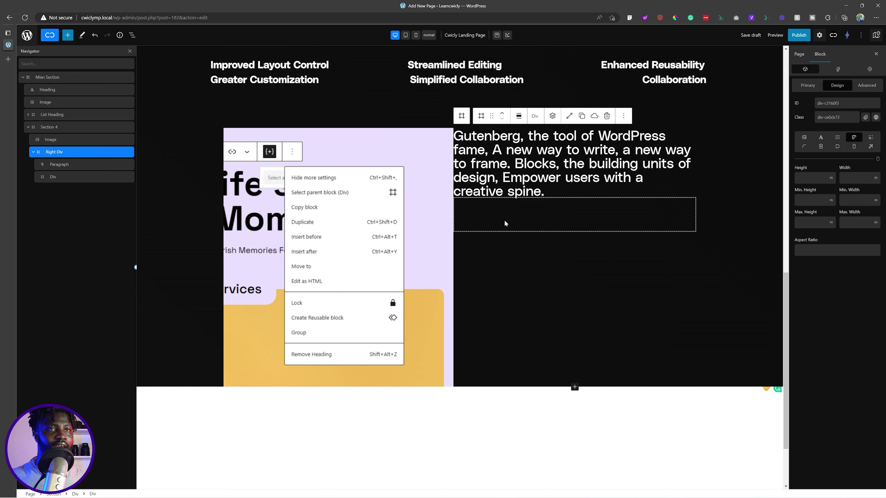
# - Select the empty Div inside Right Div and copy the stroke colour F0BC57 of the first yellow line in the Figma design
pyautogui.click(598, 224)
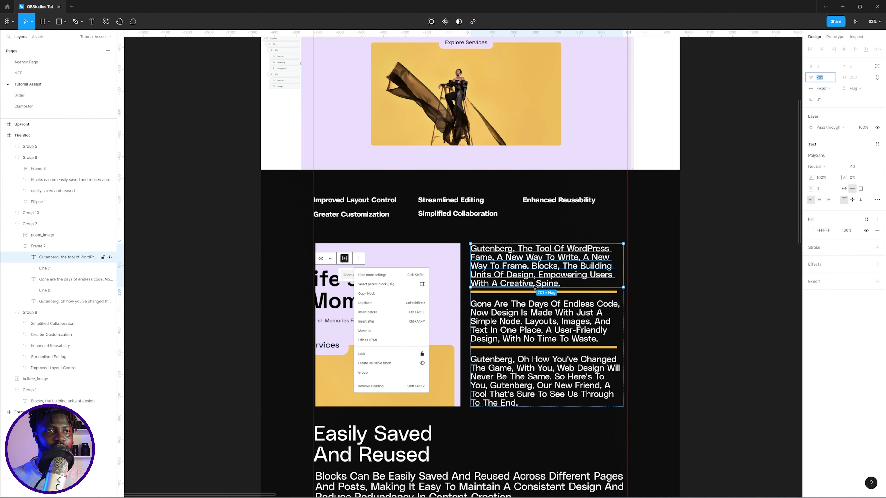
pyautogui.click(535, 292)
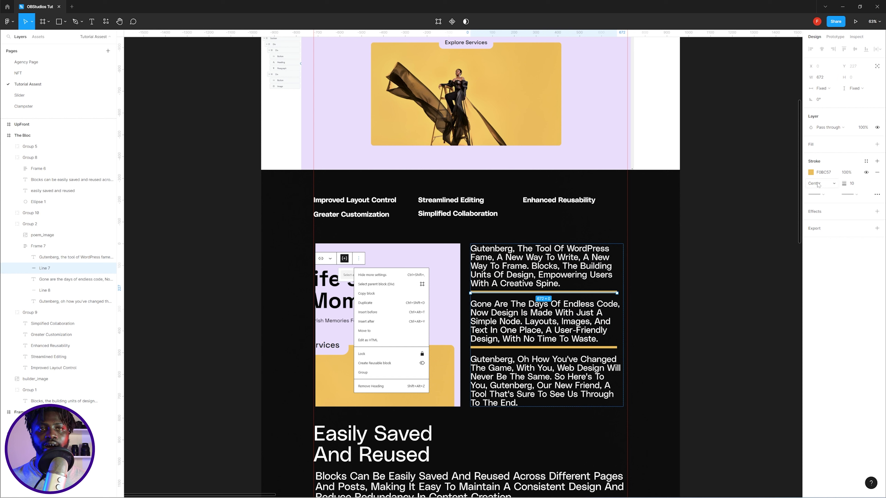
pyautogui.click(822, 175)
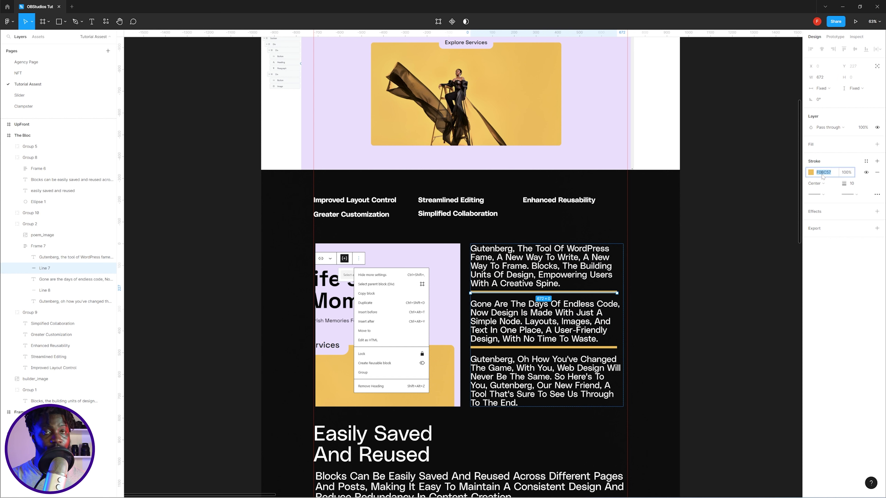
pyautogui.hotkey('ctrl', 'c')
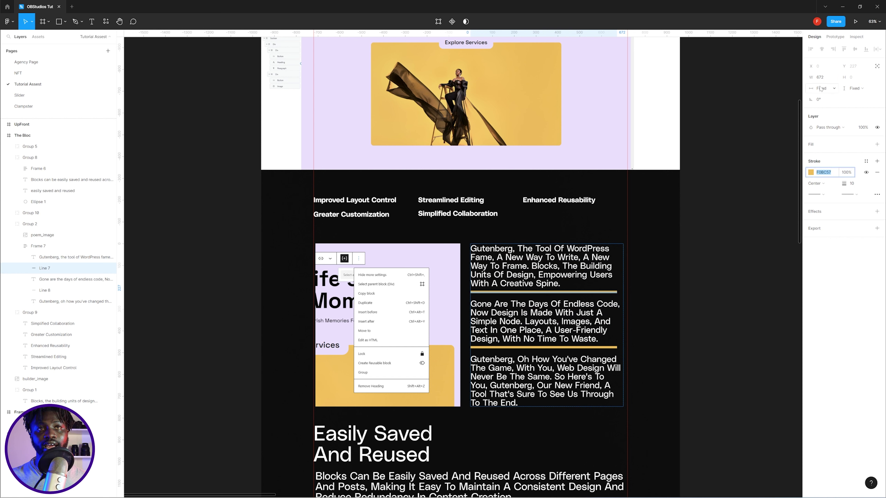
pyautogui.click(833, 274)
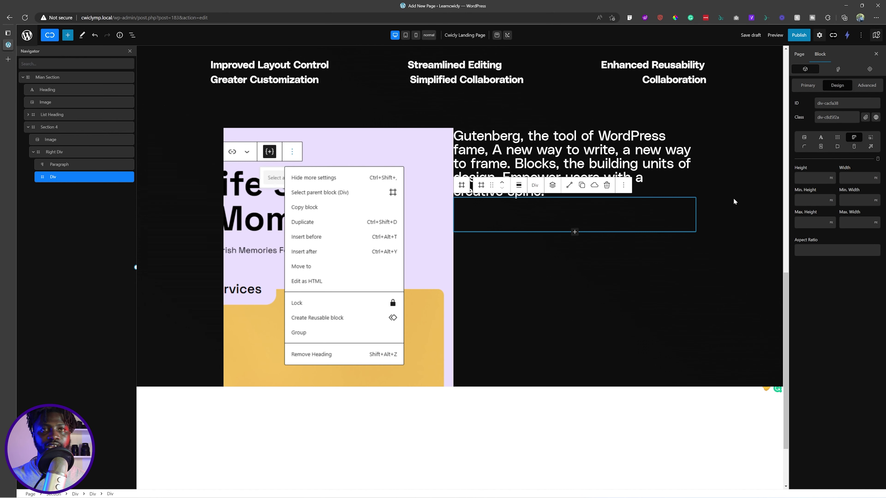
# - Set the empty Div's background colour to #F0BC57 in WordPress
pyautogui.click(802, 87)
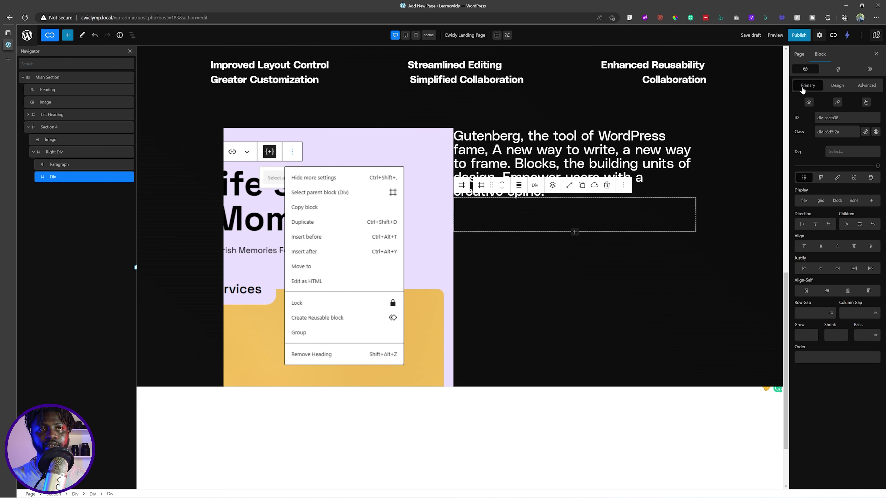
pyautogui.click(841, 88)
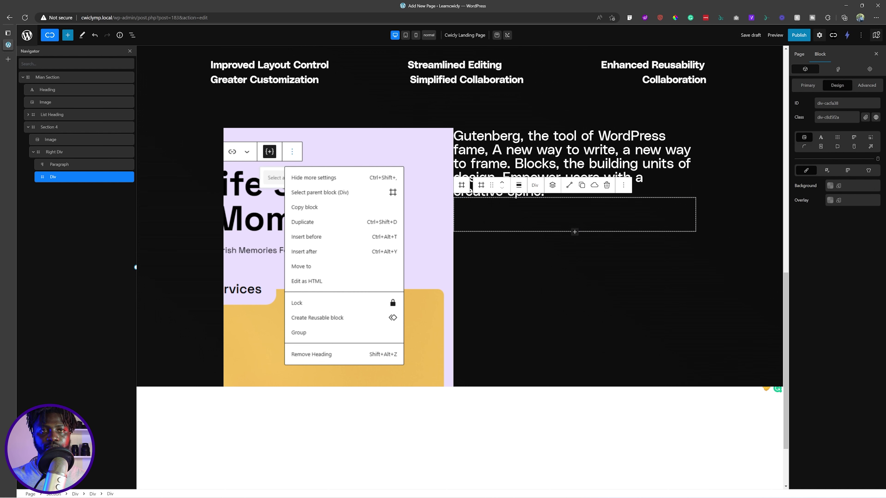
pyautogui.click(856, 185)
pyautogui.hotkey('ctrl', 'v')
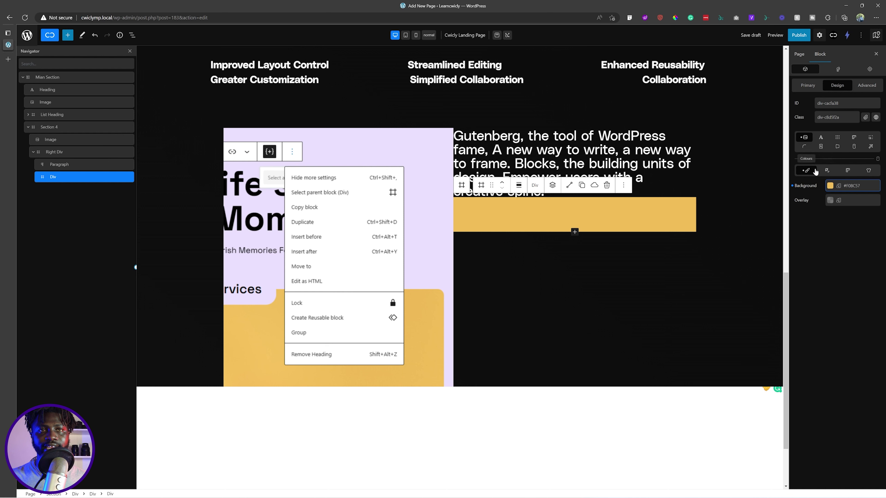
# - Set the yellow Div's height to 10 px and its width to 100%
pyautogui.click(849, 173)
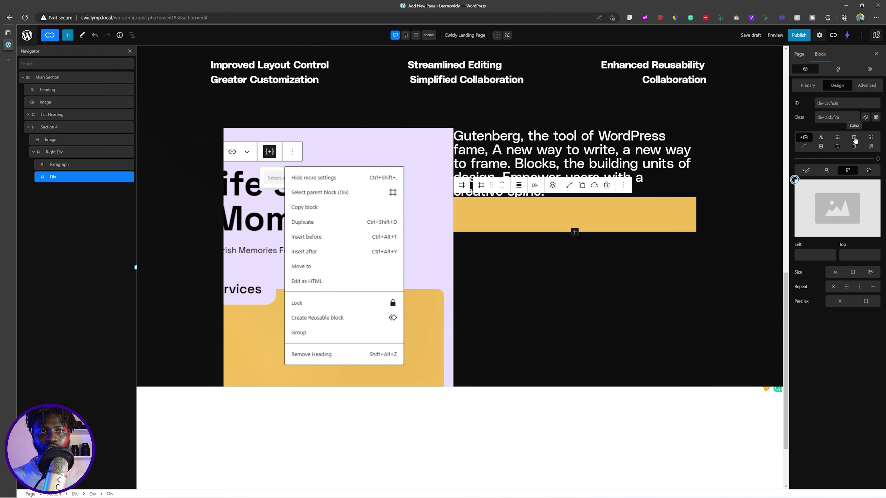
pyautogui.click(853, 137)
pyautogui.click(809, 178)
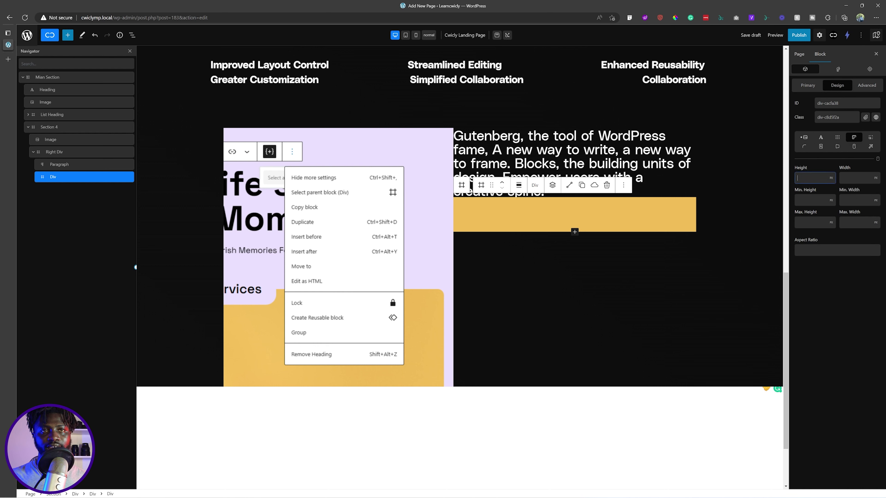
pyautogui.write('10')
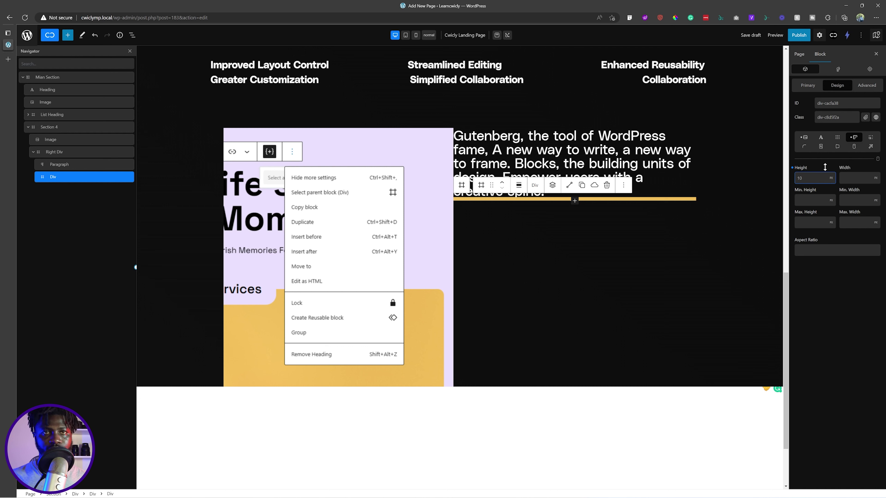
pyautogui.click(875, 178)
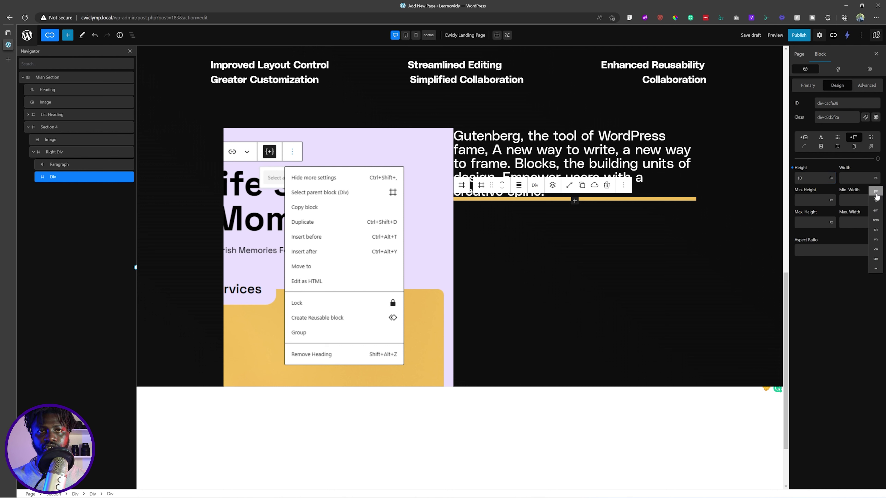
pyautogui.click(876, 202)
pyautogui.write('100')
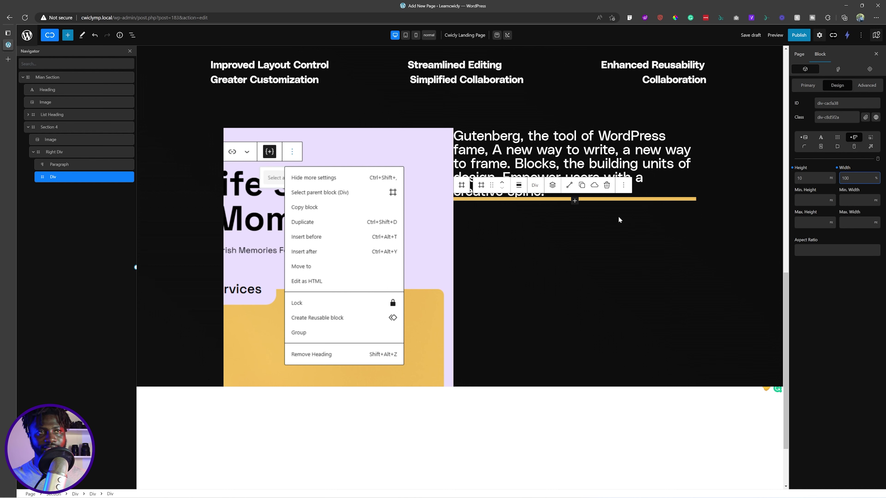
# - Make Right Div a flex container with column direction, start alignment and centre justification
pyautogui.click(70, 152)
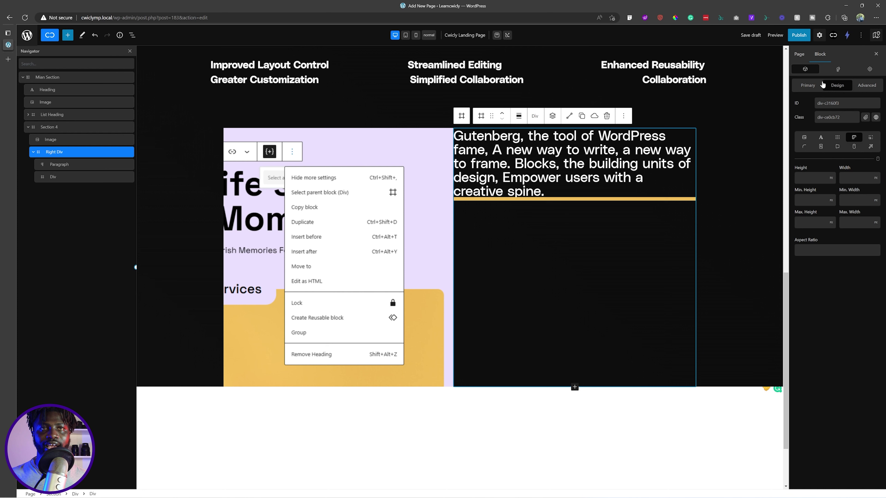
pyautogui.click(837, 137)
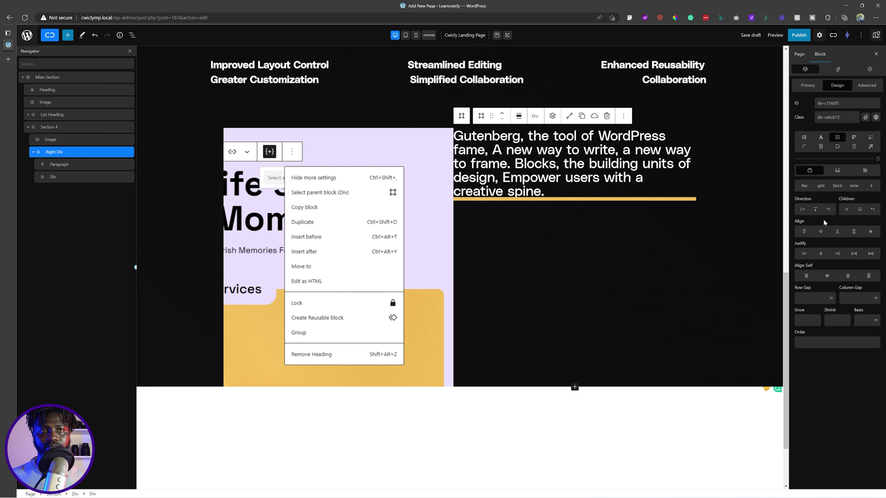
pyautogui.click(805, 186)
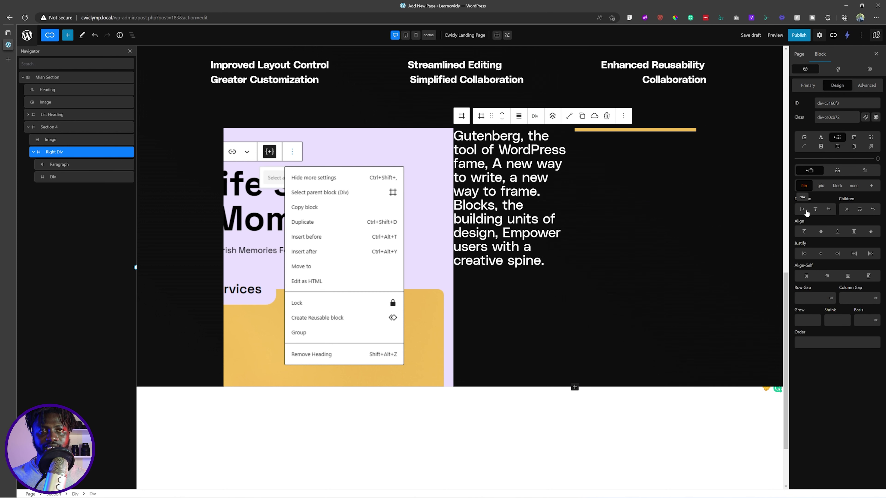
pyautogui.click(815, 210)
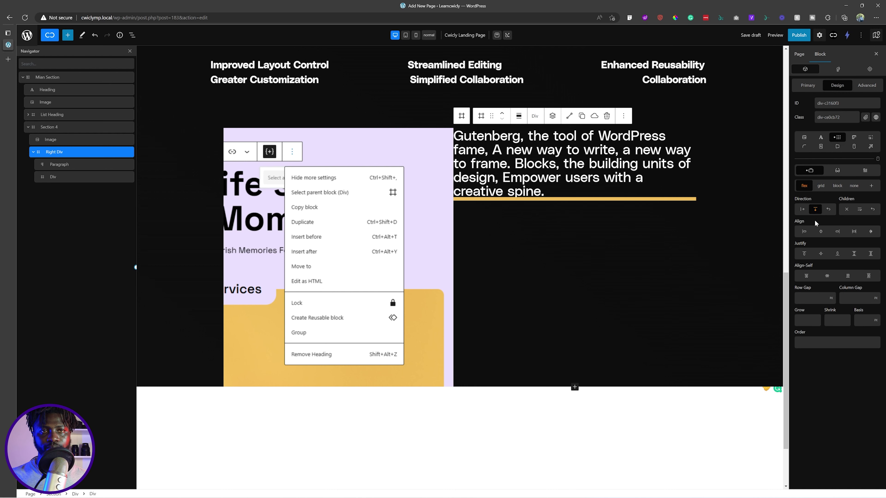
pyautogui.click(806, 234)
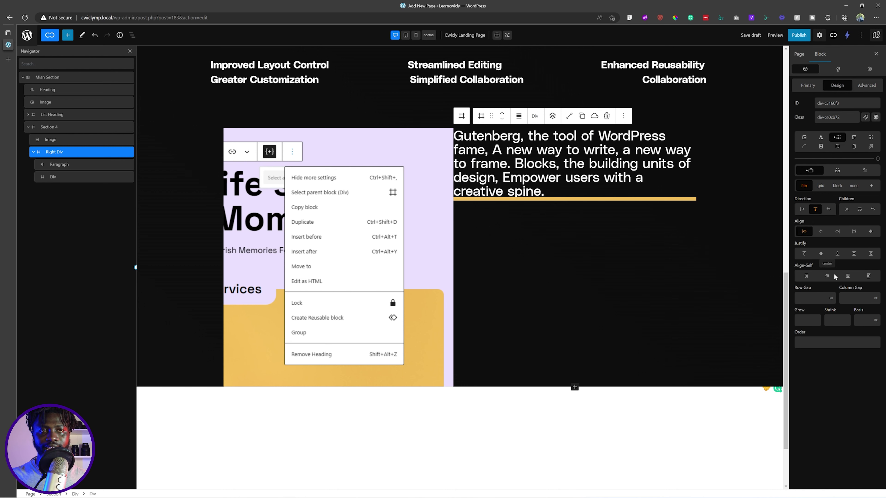
pyautogui.click(822, 255)
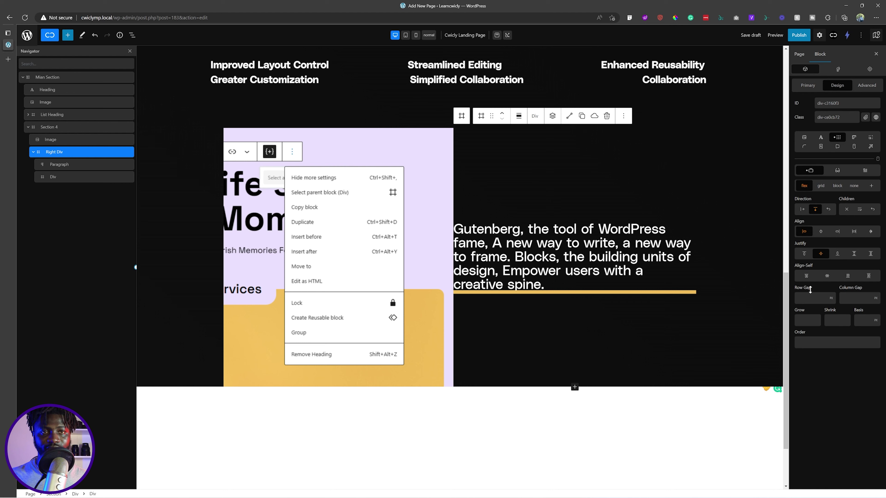
# - Measure the spacing between the first and second paragraphs in the Figma design, and return to the WordPress editor
pyautogui.click(812, 298)
pyautogui.hotkey('alt', 'Tab')
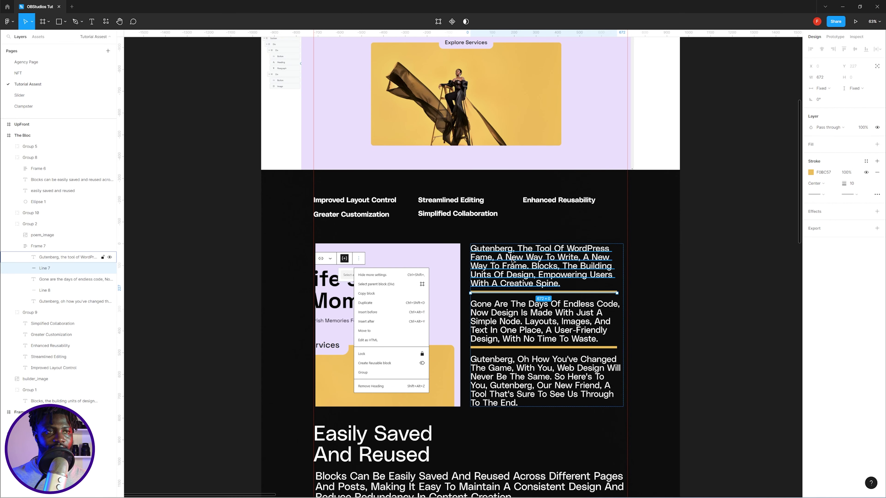
pyautogui.click(528, 283)
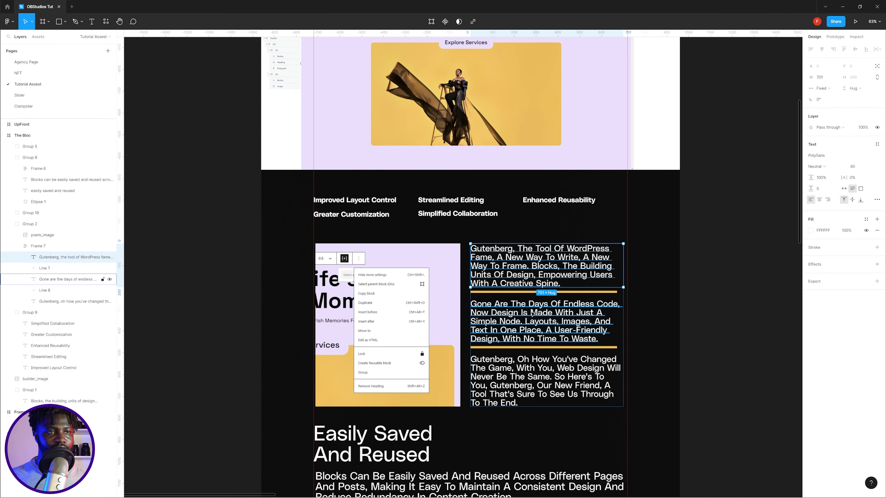
pyautogui.press('alt')
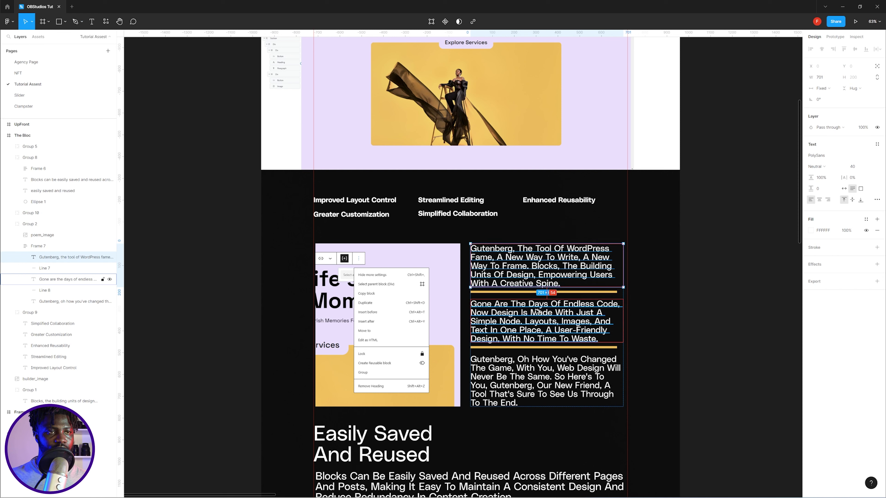
pyautogui.hotkey('alt', 'Tab')
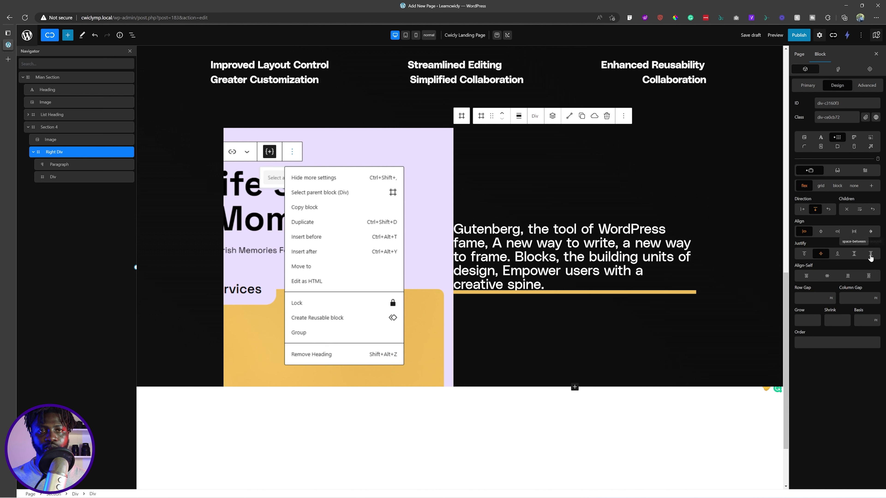
# - Try space-between justification on Right Div, and clear the justification setting
pyautogui.click(857, 257)
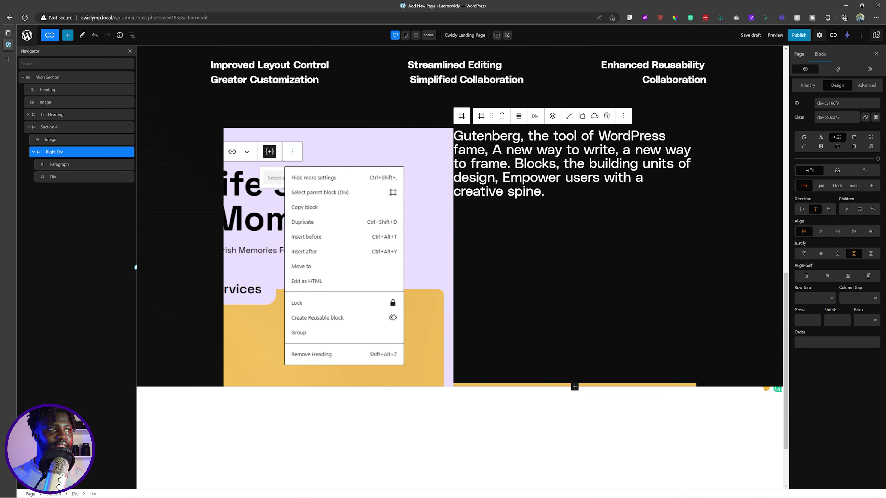
pyautogui.click(854, 256)
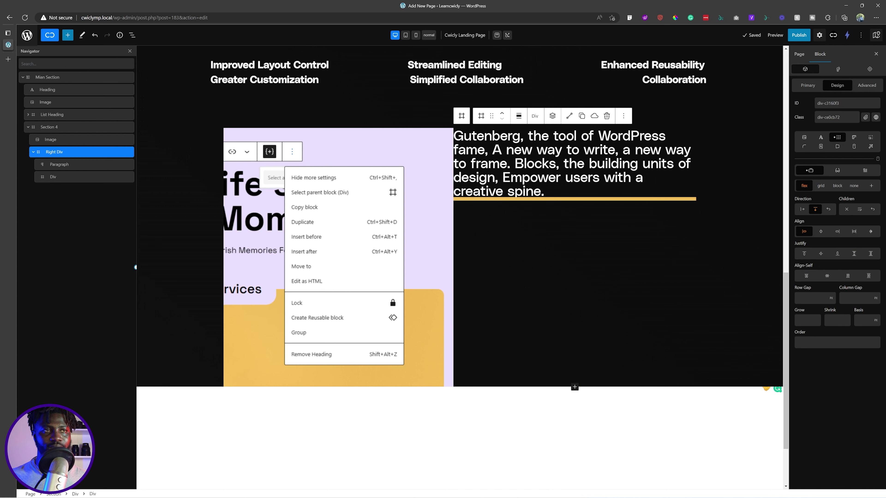
# - Duplicate the paragraph in Right Div and move the copy below the yellow Div
pyautogui.click(555, 177)
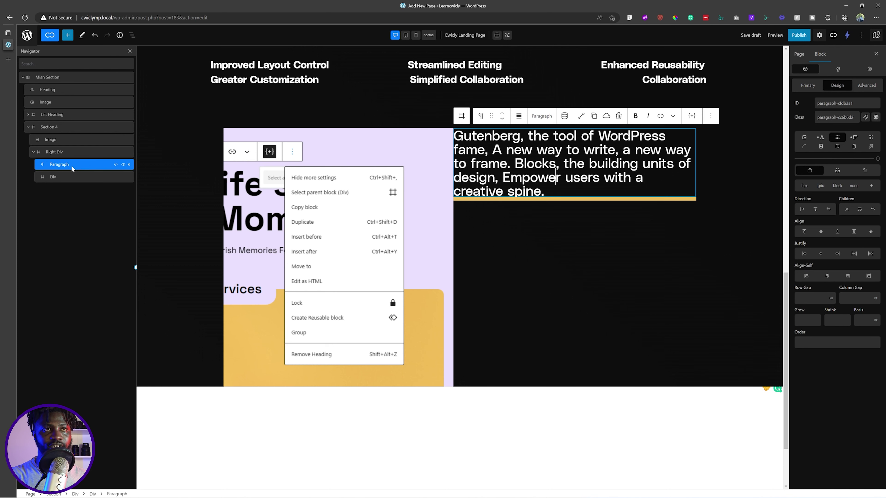
pyautogui.hotkey('ctrl', 'shift', 'd')
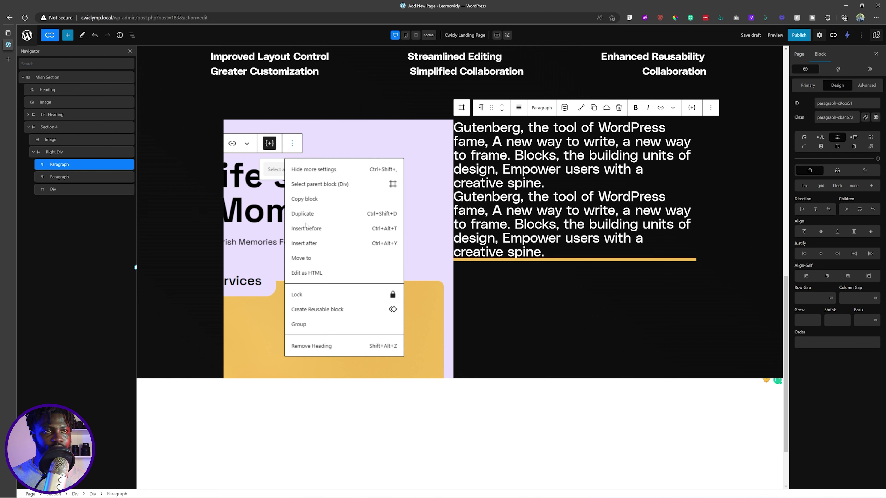
pyautogui.click(502, 111)
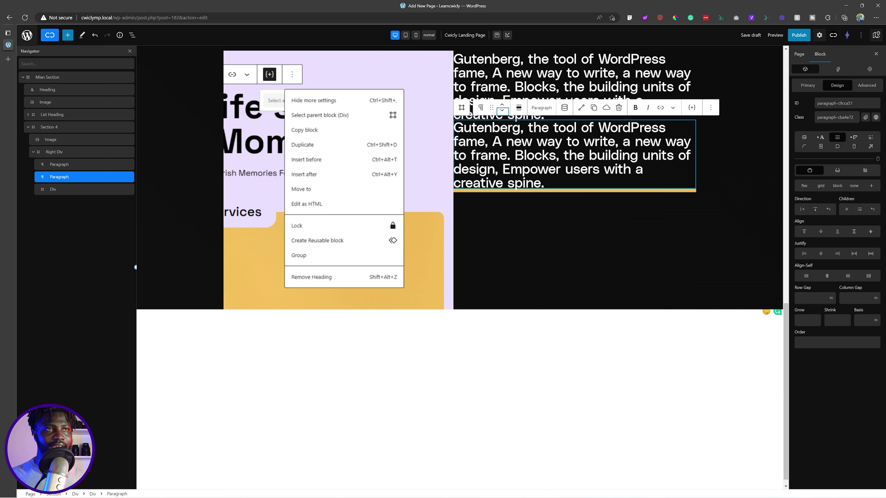
pyautogui.click(502, 111)
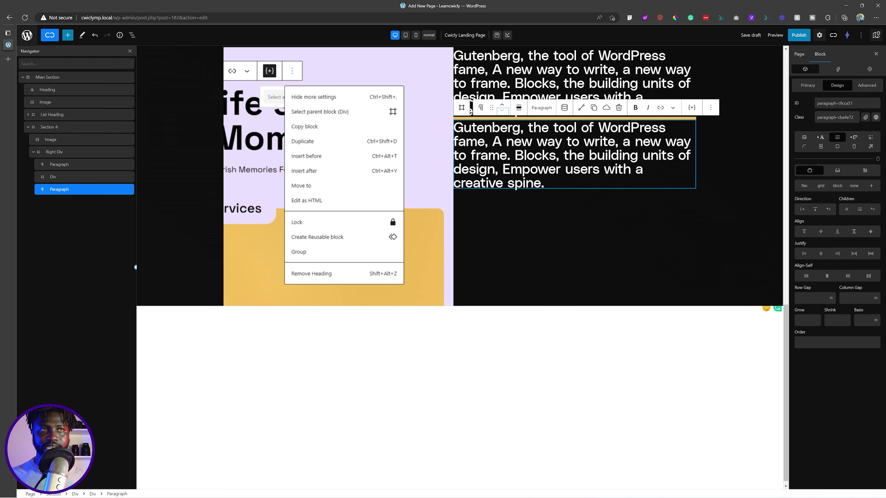
# - Replace the copied paragraph's text with the Figma paragraph "Gone are the days of endless code, … with no time to waste."
pyautogui.hotkey('ctrl', 'a')
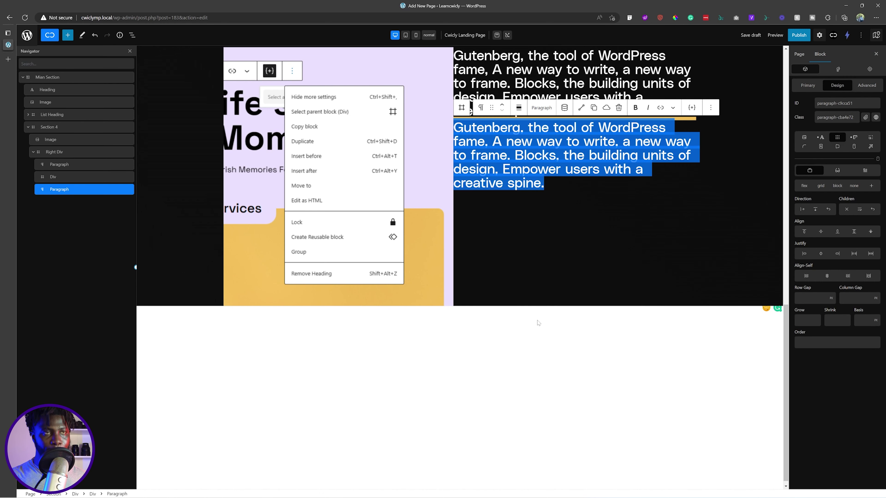
pyautogui.write('Gone are the days of endless code, Now design is made with just a simple node. Layouts, images, and text in one place, A user-friendly design, with no time to waste.')
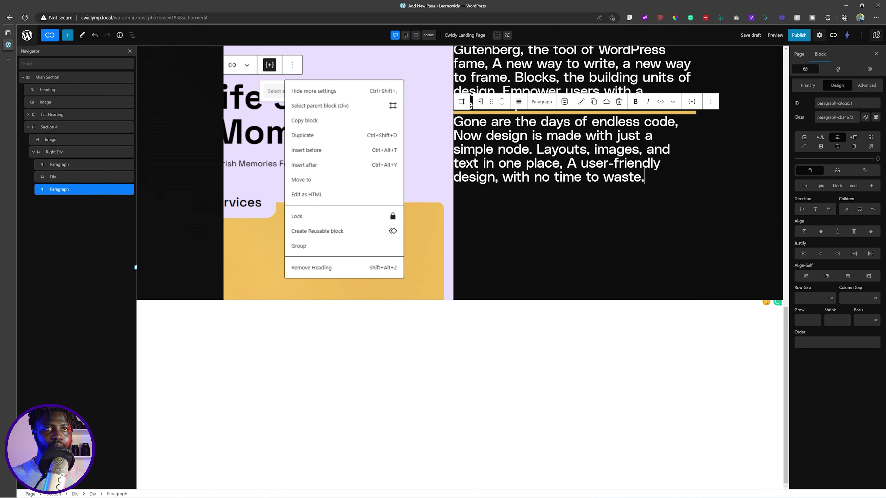
# - Duplicate the yellow divider Div and move the duplicate below the second paragraph
pyautogui.click(689, 116)
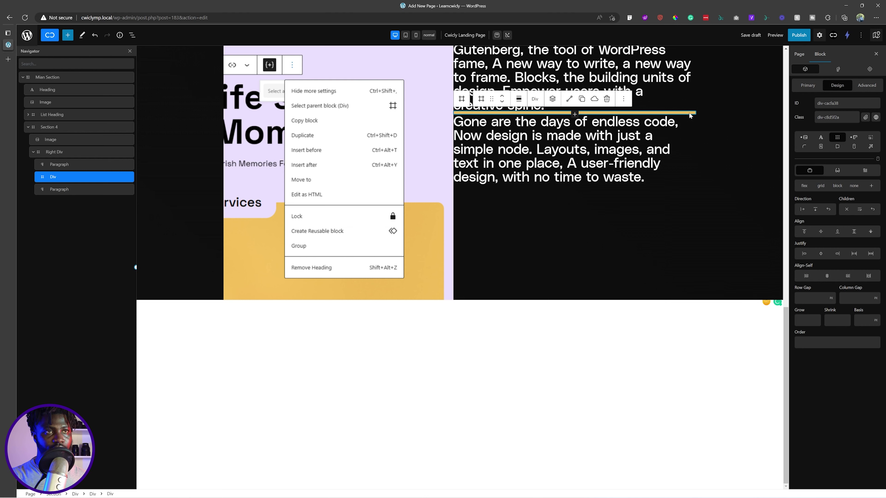
pyautogui.hotkey('ctrl', 'shift', 'd')
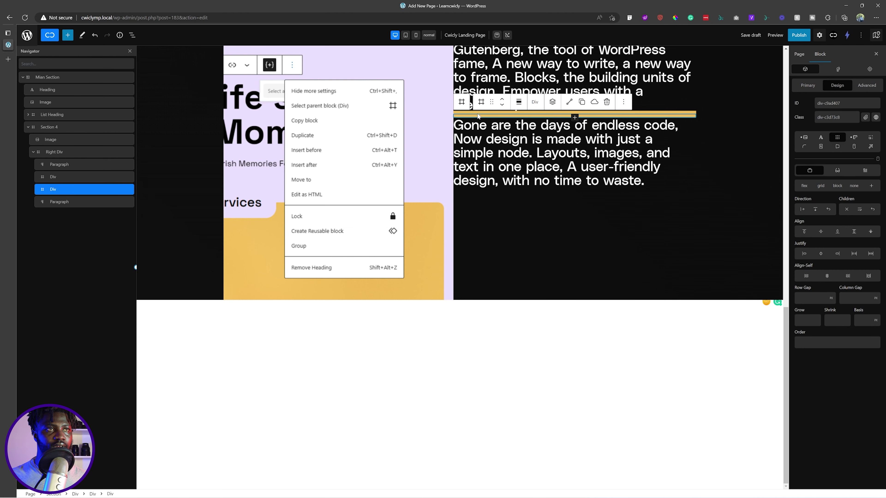
pyautogui.click(502, 104)
pyautogui.click(502, 102)
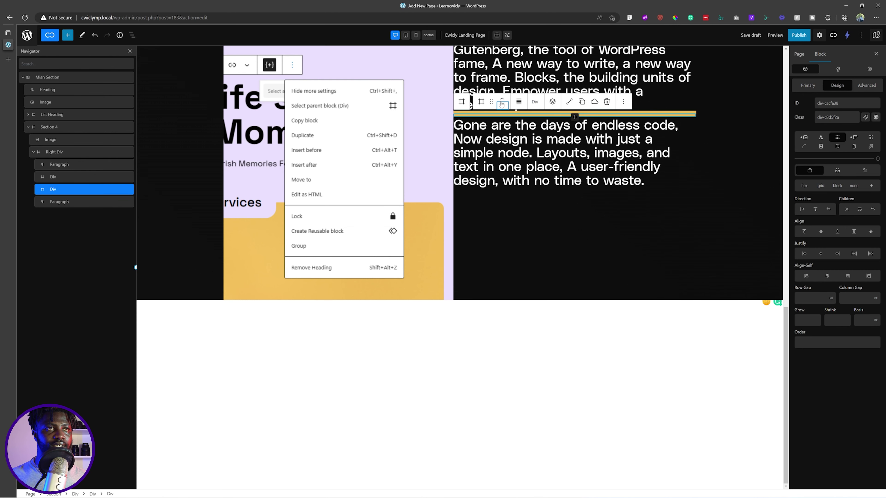
pyautogui.click(536, 220)
# - Duplicate the "Gone are the days of endless code" paragraph and move the duplicate below the second yellow divider
pyautogui.click(586, 135)
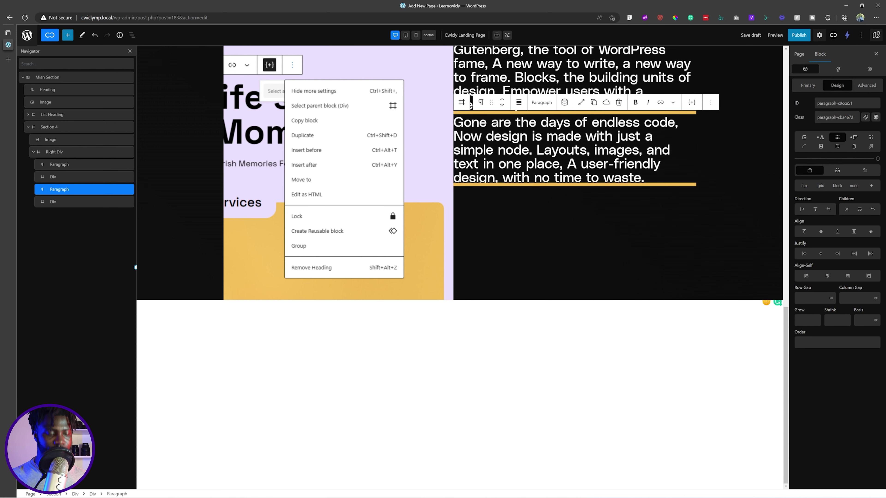
pyautogui.hotkey('ctrl', 'shift', 'd')
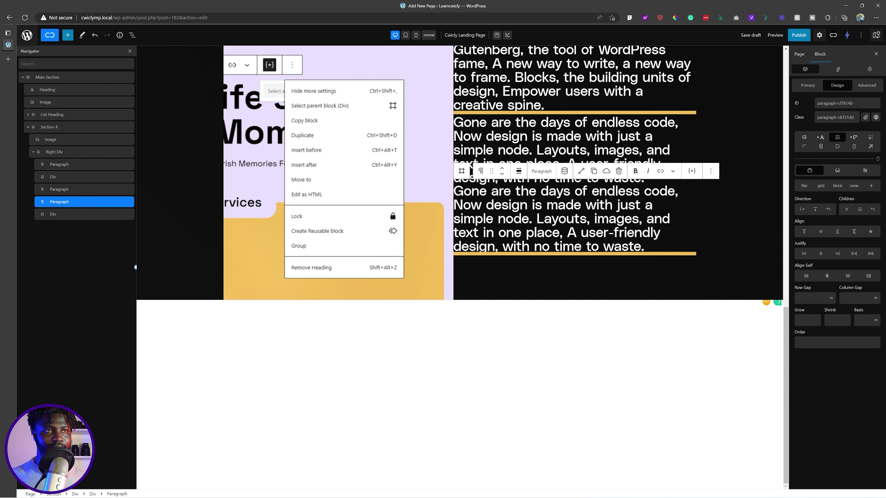
pyautogui.click(503, 175)
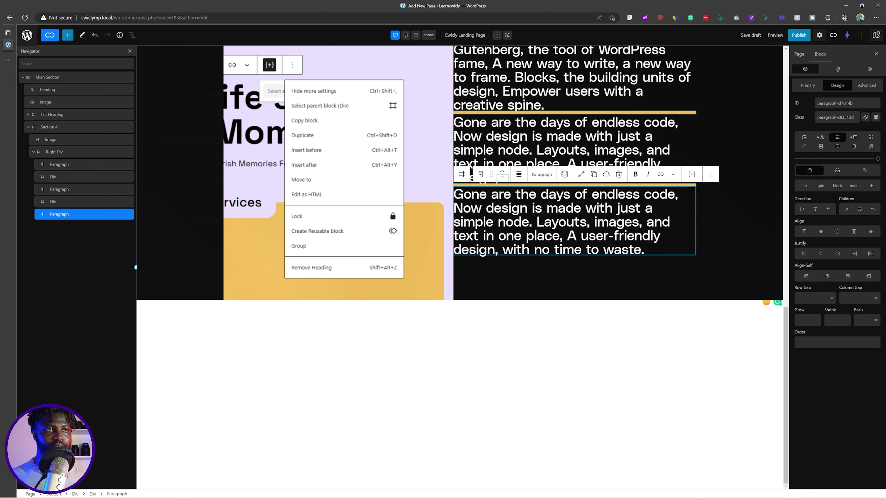
# - Replace the last paragraph's text with the third Figma paragraph, "Gutenberg, oh how you've changed the game, … through to the end."
pyautogui.tripleClick(509, 217)
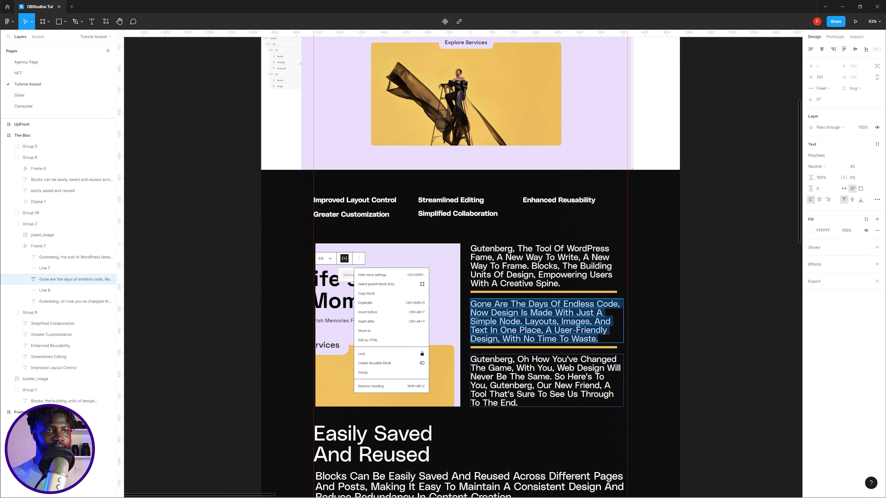
pyautogui.doubleClick(547, 379)
pyautogui.hotkey('alt', 'Tab')
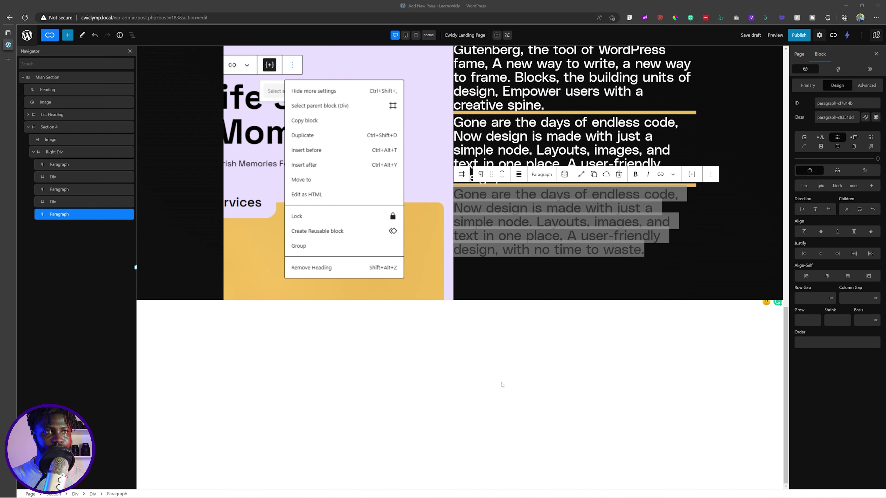
pyautogui.write("Gutenberg, oh how you've changed the game, With you, web design will never be the same. So here's to you, Gutenberg, our new friend, A tool that's sure to see us through to the end.")
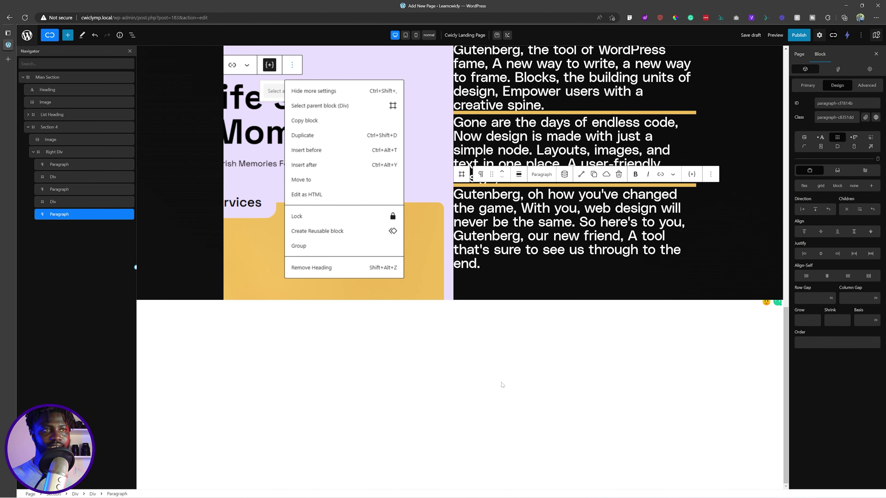
# - Set Right Div's justification to space-between so its paragraphs and dividers spread over the full column height
pyautogui.scroll(4, 553, 366)
pyautogui.scroll(-4, 553, 366)
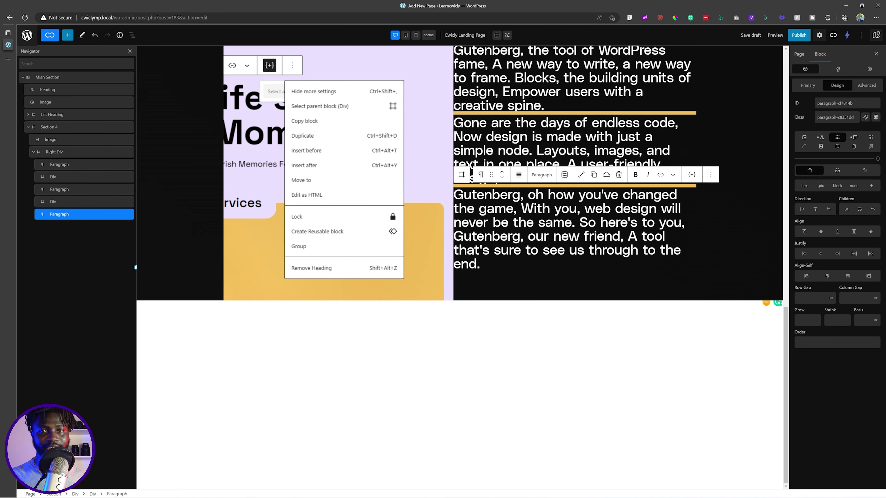
pyautogui.click(61, 152)
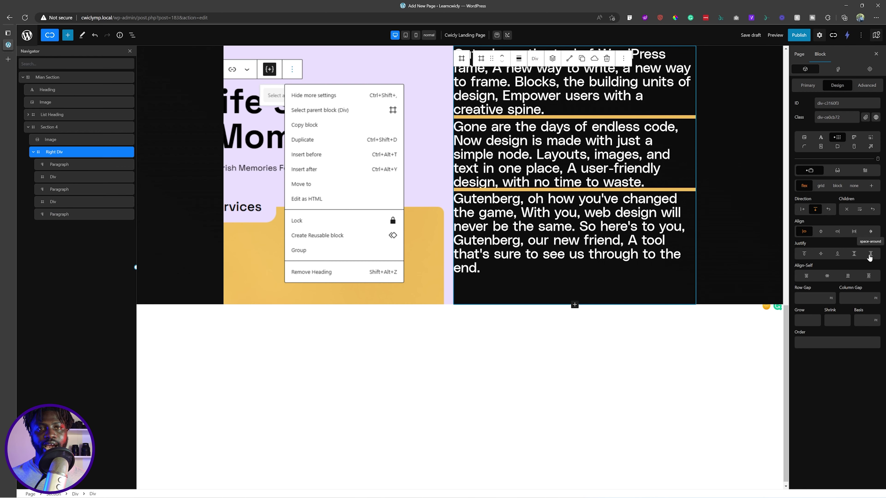
pyautogui.click(854, 253)
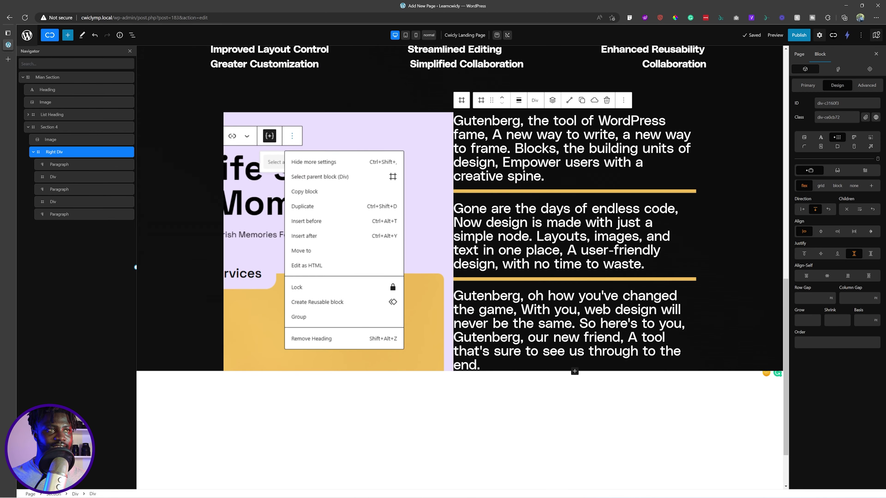
# - Set Section 4's width to 1440 px and its maximum width to 100%
pyautogui.click(51, 126)
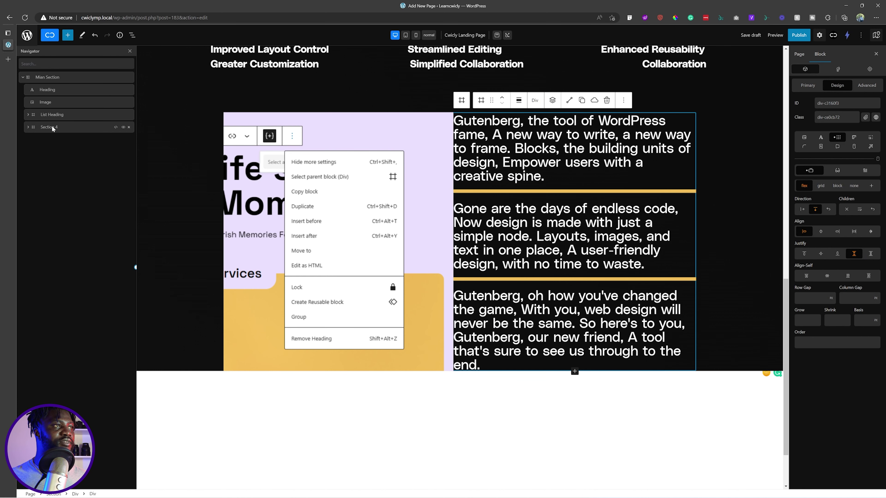
pyautogui.click(53, 126)
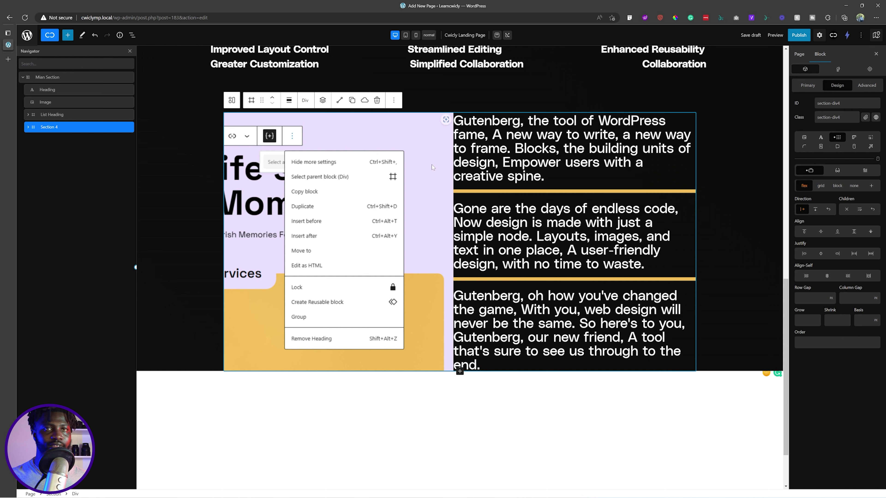
pyautogui.click(853, 138)
pyautogui.click(851, 178)
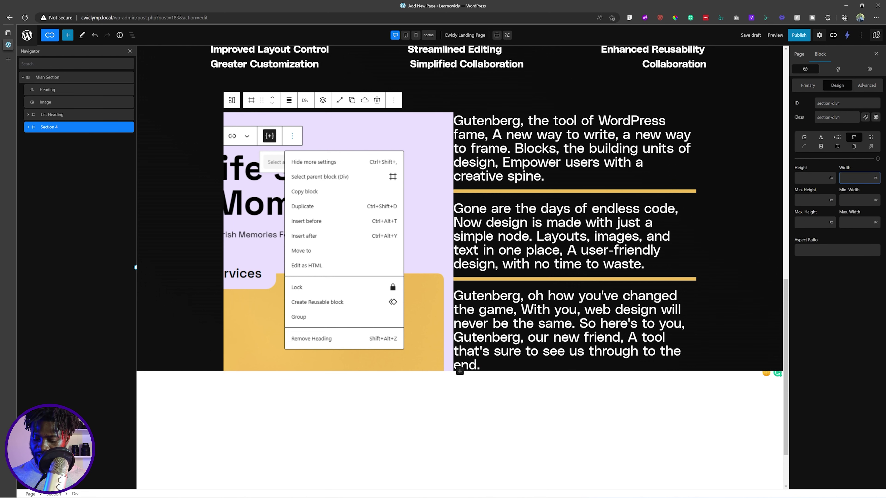
pyautogui.write('1440')
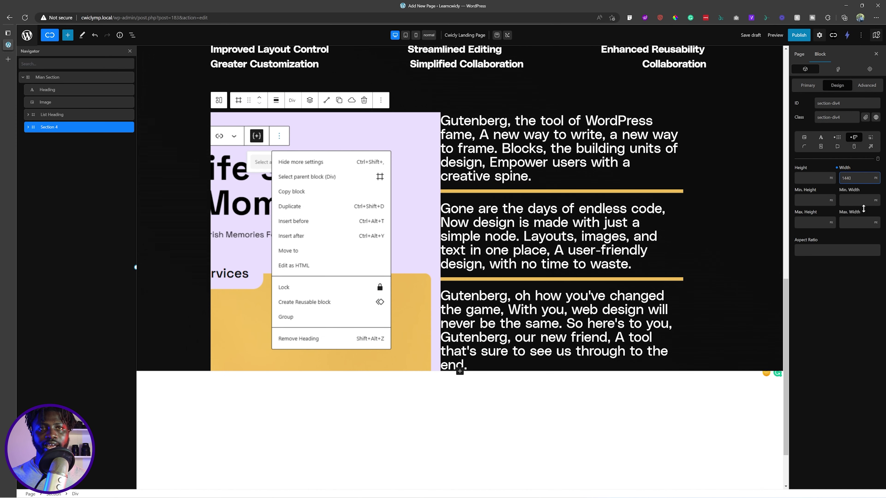
pyautogui.click(876, 223)
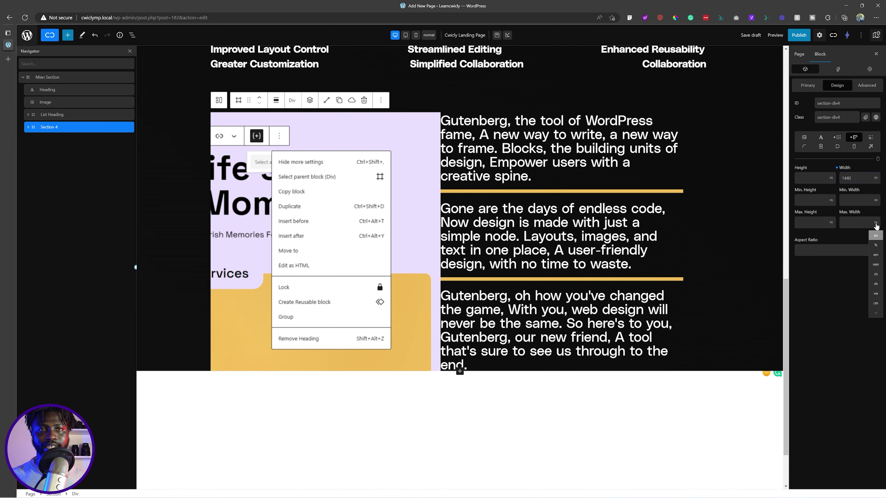
pyautogui.click(876, 246)
pyautogui.write('100')
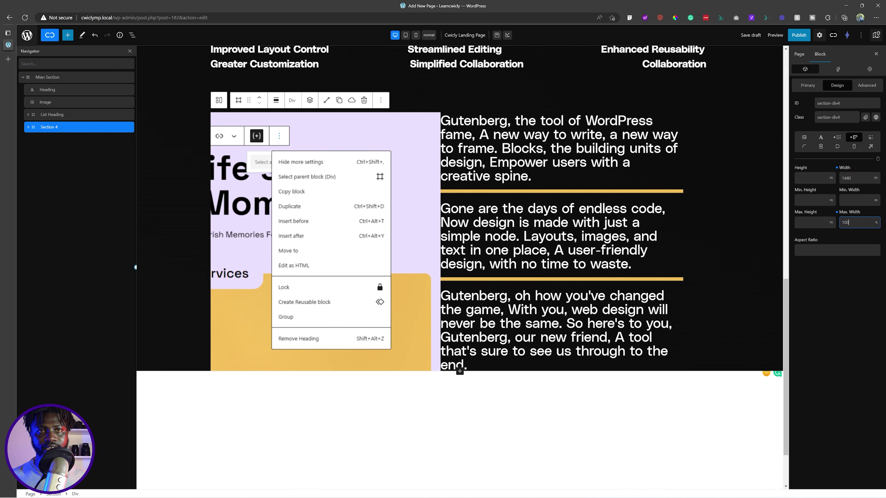
pyautogui.click(850, 280)
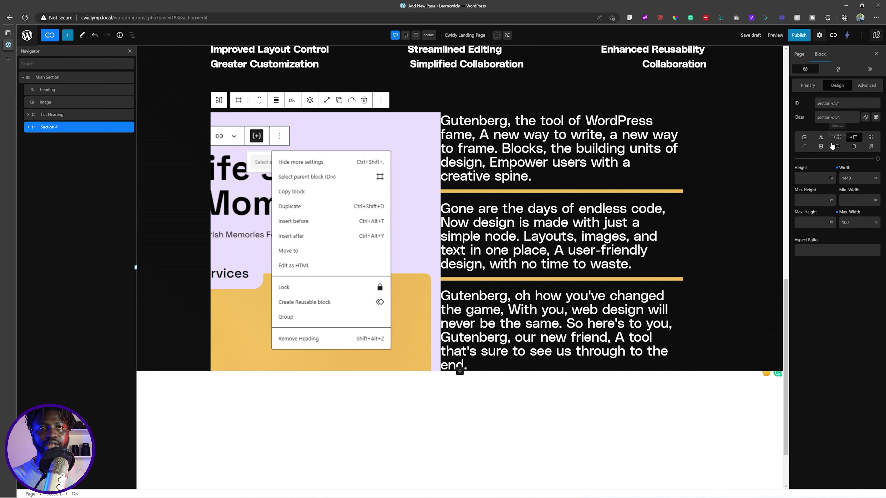
# - Set Section 4's justification to space-between so the image and text column sit at opposite edges
pyautogui.click(837, 138)
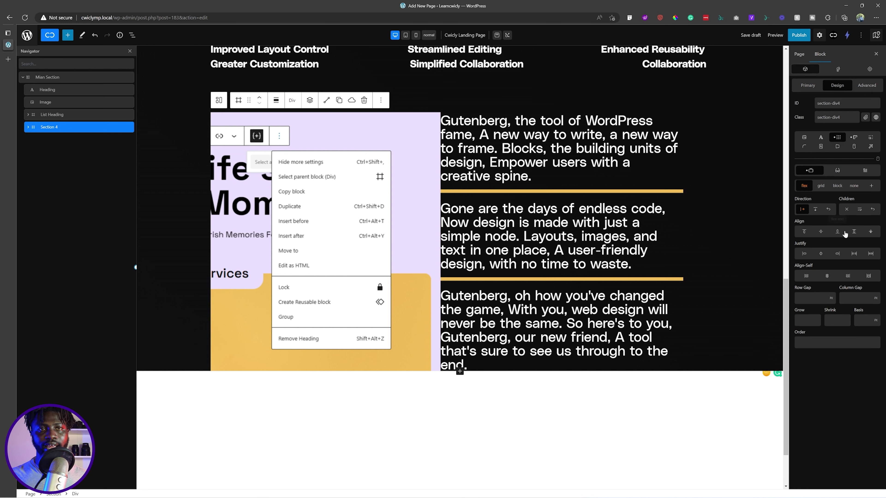
pyautogui.click(854, 255)
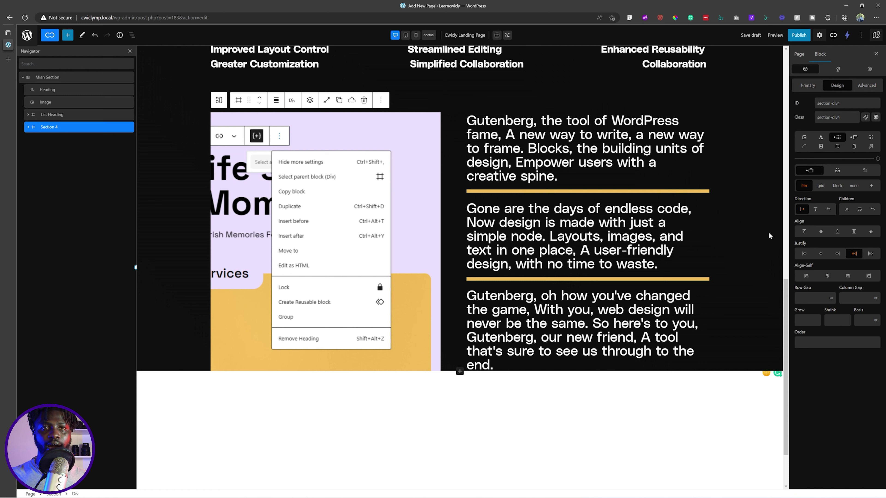
# - Try the center and other vertical alignment options on Section 4's contents
pyautogui.click(821, 232)
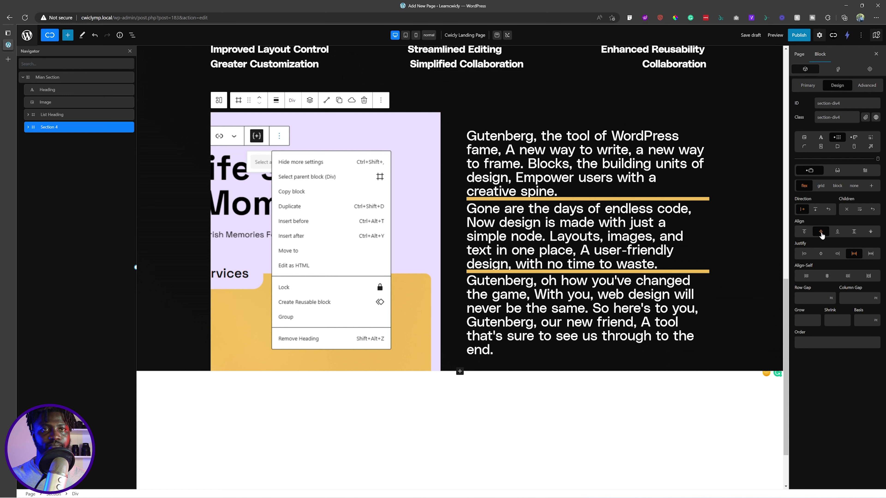
pyautogui.click(821, 233)
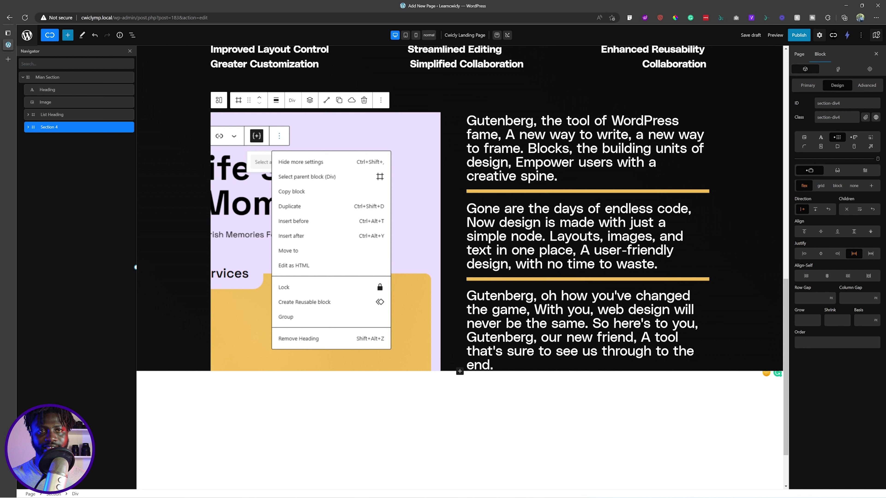
pyautogui.click(871, 232)
pyautogui.click(855, 232)
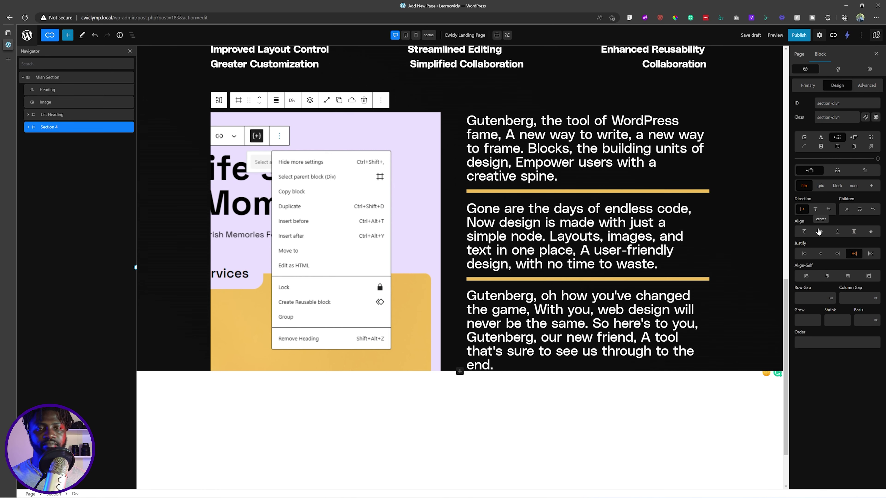
# - Switch to Figma and examine the "Easily Saved And Reused" group and its extent relative to the blue section below, then return to WordPress
pyautogui.scroll(5, 543, 180)
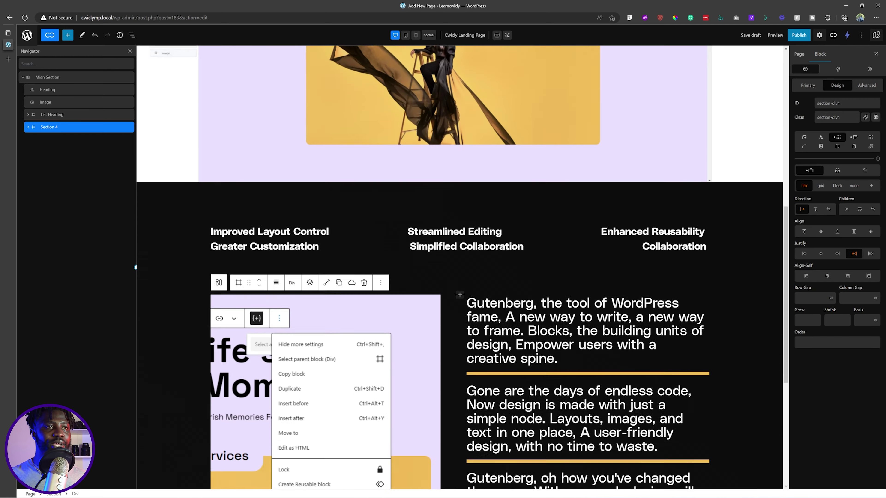
pyautogui.scroll(-5, 475, 237)
pyautogui.hotkey('alt', 'Tab')
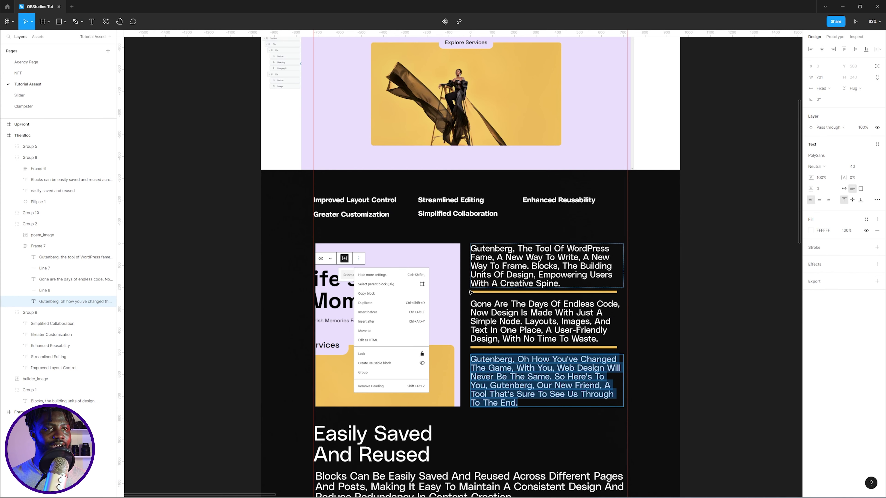
pyautogui.scroll(-6, 435, 243)
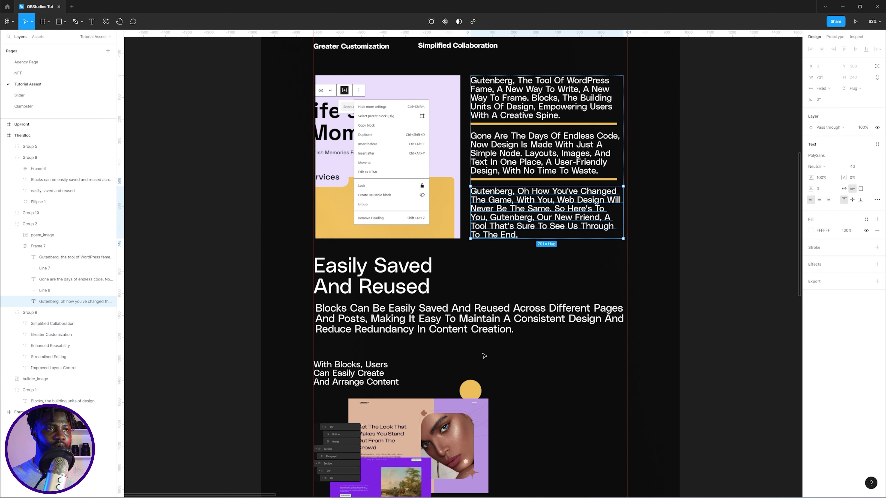
pyautogui.click(417, 178)
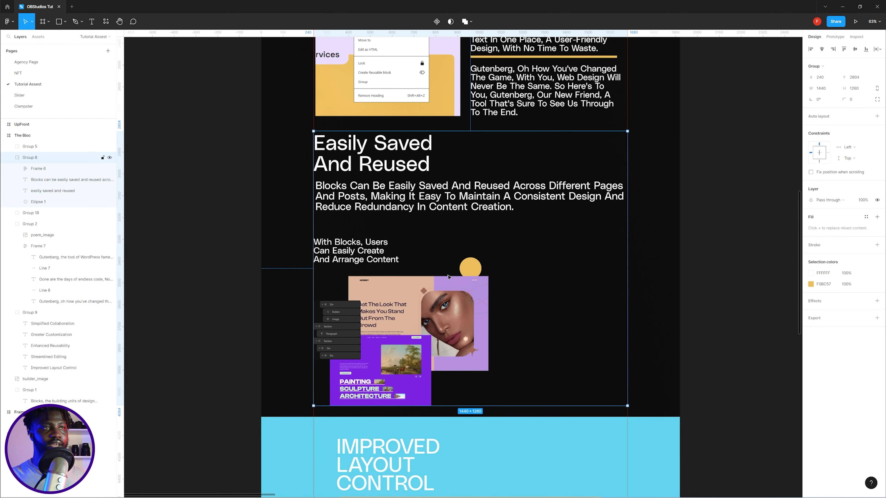
pyautogui.scroll(-3, 453, 297)
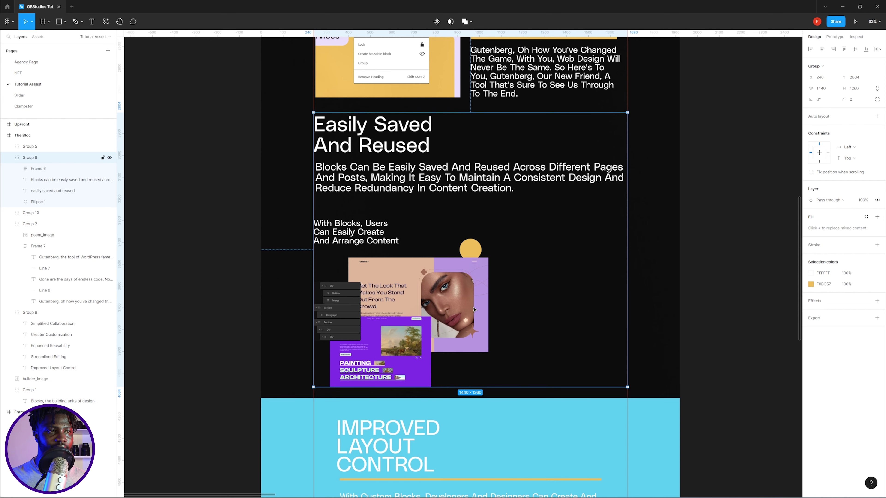
pyautogui.keyDown('shift'); pyautogui.click(488, 382); pyautogui.keyUp('shift')
pyautogui.scroll(4, 435, 424)
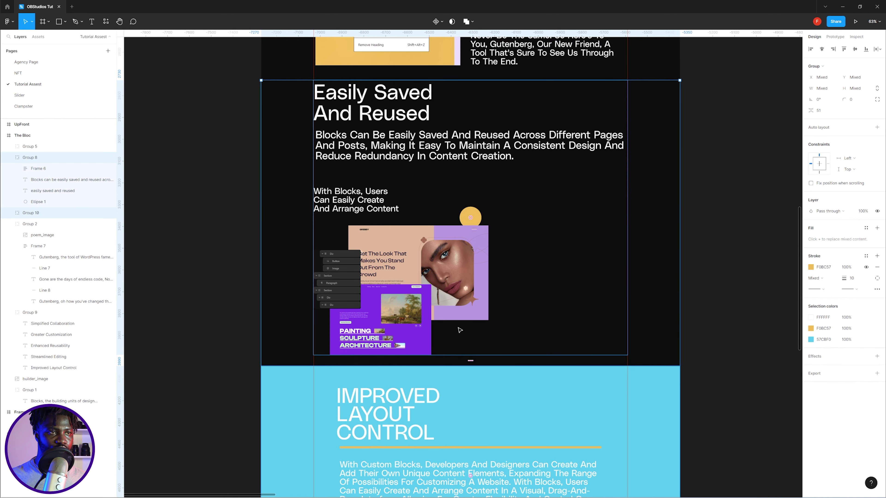
pyautogui.click(718, 219)
pyautogui.click(437, 223)
pyautogui.keyDown('shift'); pyautogui.click(468, 466); pyautogui.keyUp('shift')
pyautogui.click(740, 251)
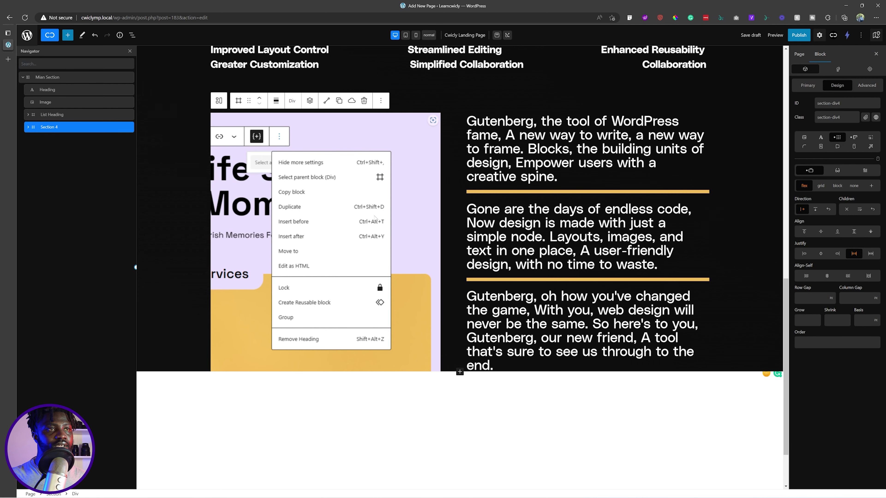
# - Insert a Section block below Section 4 inside Main Section and rename it "Section 5"
pyautogui.click(67, 35)
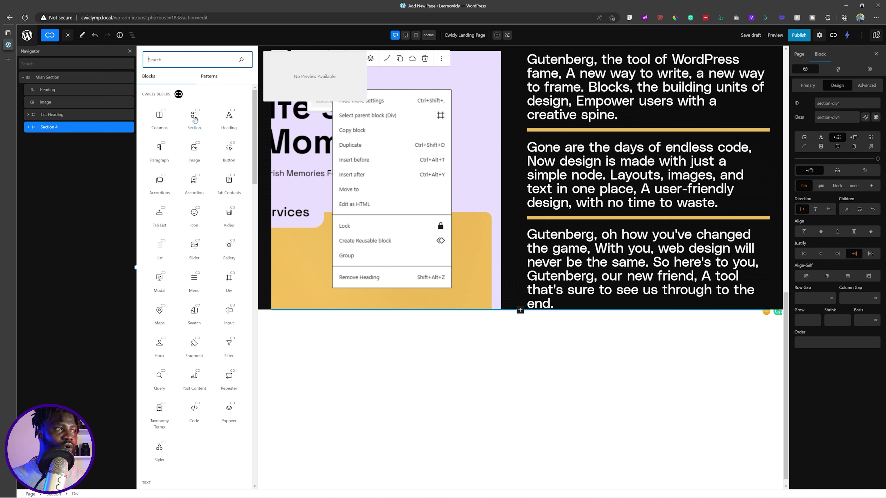
pyautogui.click(195, 119)
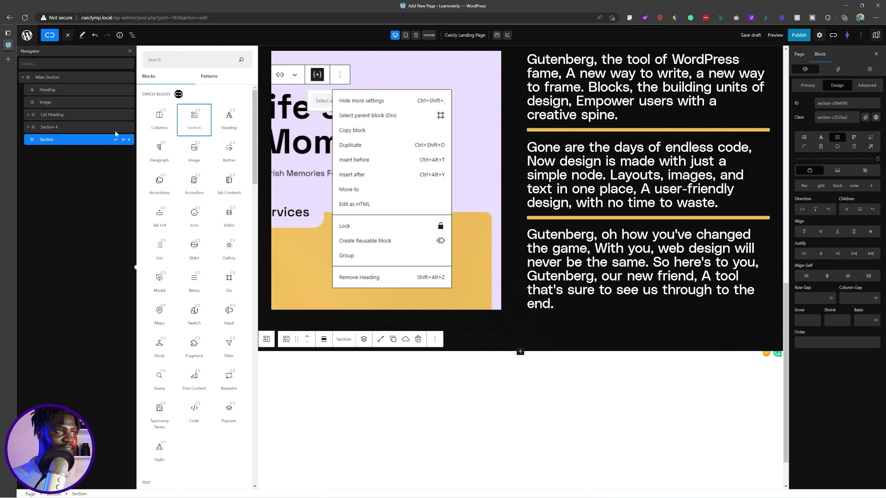
pyautogui.click(53, 140)
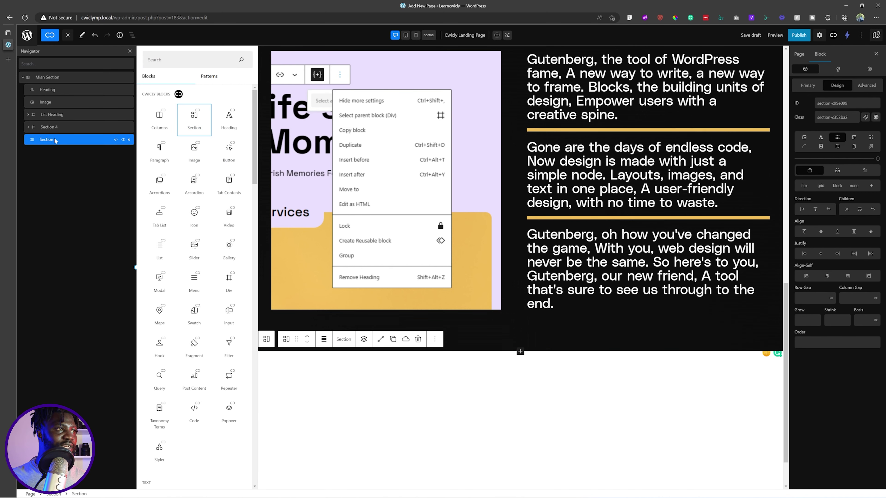
pyautogui.moveTo(52, 139); pyautogui.dragTo(54, 141)
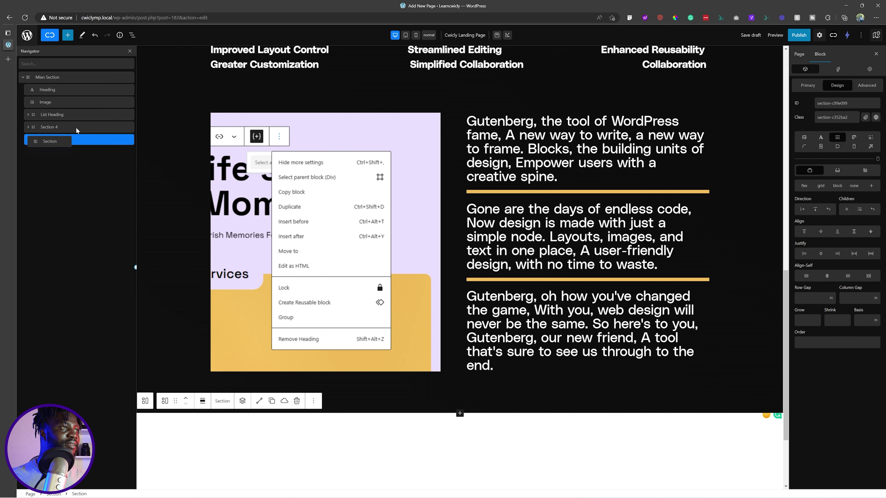
pyautogui.doubleClick(51, 139)
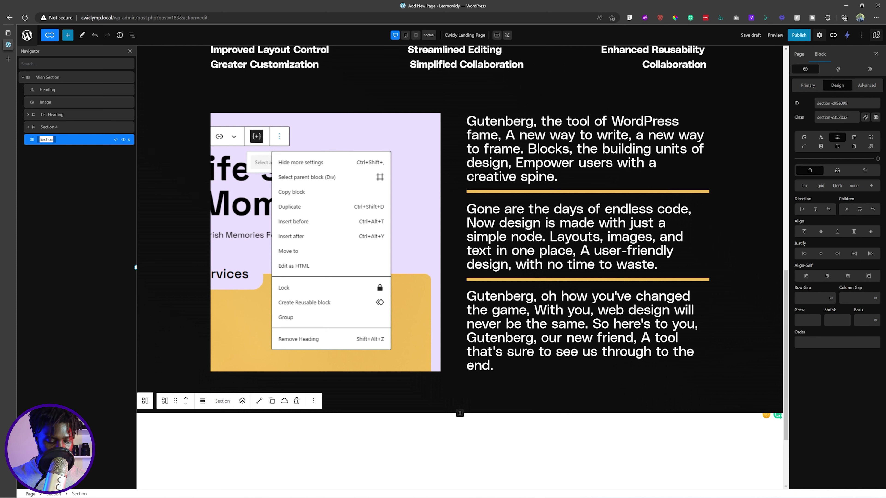
pyautogui.press('End')
pyautogui.write('5')
pyautogui.press('Return')
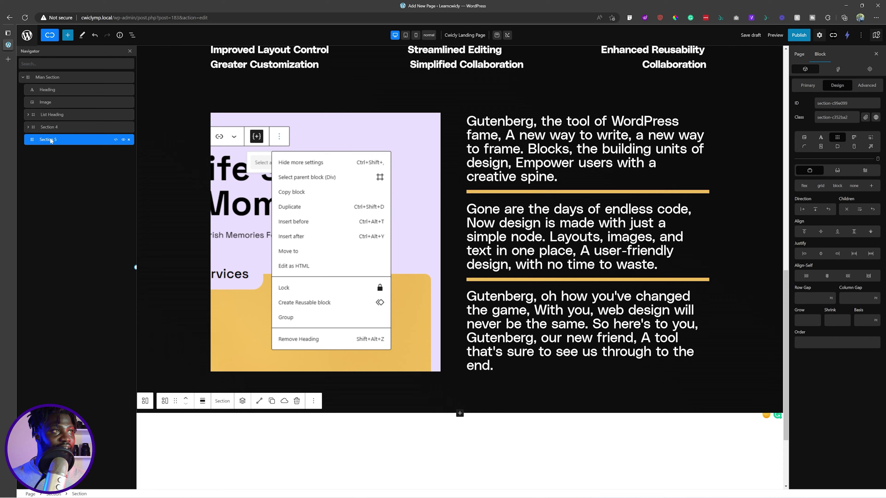
# - Switch to Figma, copy the "easily saved and reused" heading text, and return to WordPress
pyautogui.scroll(-2, 476, 396)
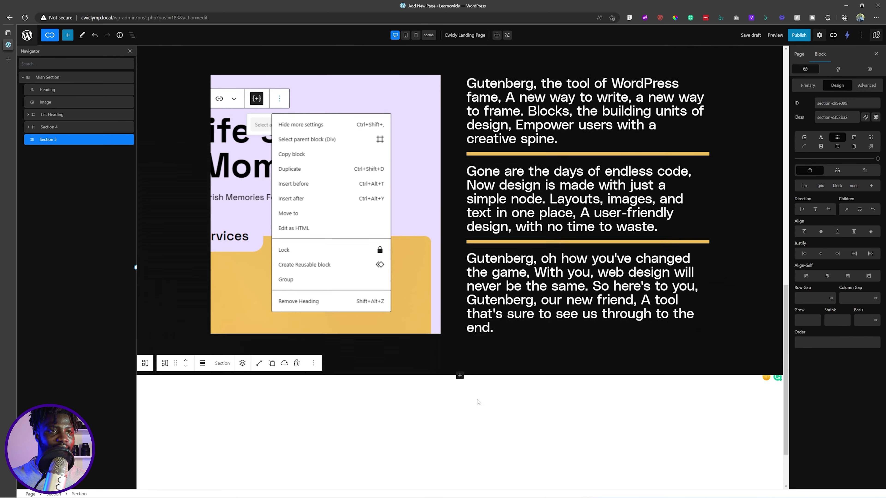
pyautogui.scroll(4, 476, 391)
pyautogui.scroll(-2, 476, 391)
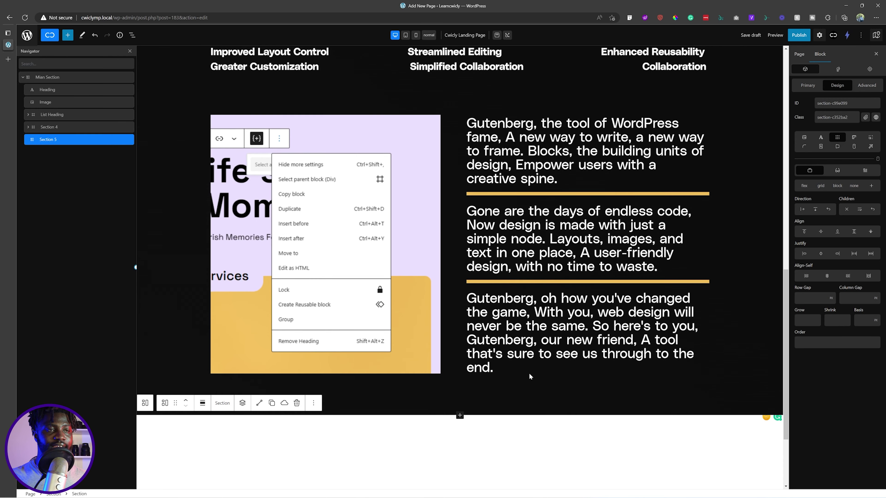
pyautogui.hotkey('alt', 'Tab')
pyautogui.scroll(-2, 460, 353)
pyautogui.scroll(1, 418, 279)
pyautogui.doubleClick(386, 146)
pyautogui.doubleClick(386, 146)
pyautogui.press('Escape')
pyautogui.hotkey('alt', 'Tab')
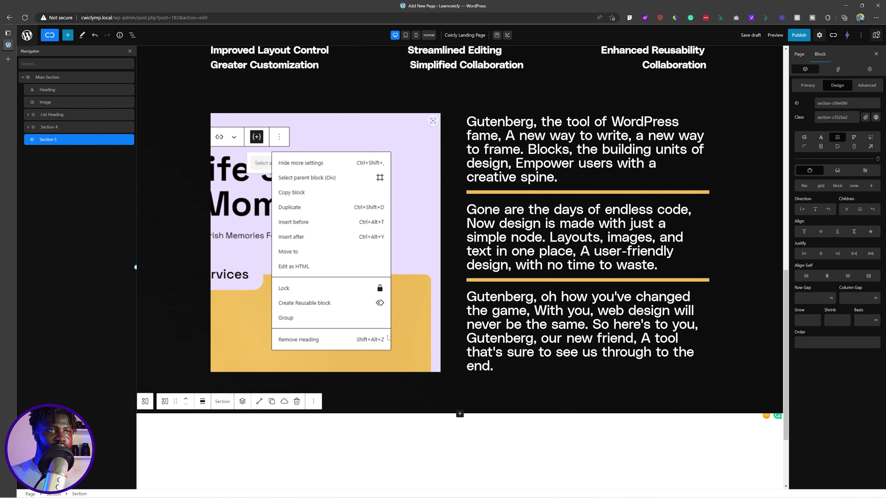
# - Add a Heading block nested inside Section 5 and replace its text with the copied "easily saved and reused"
pyautogui.scroll(4, 389, 337)
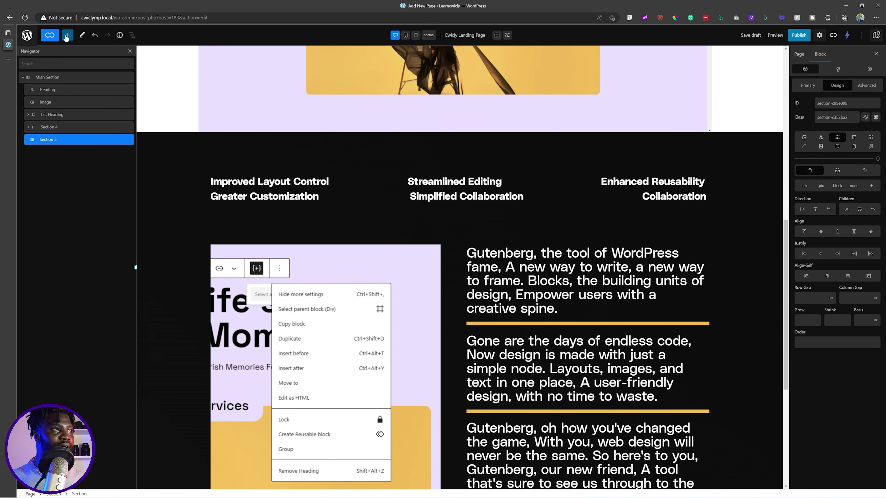
pyautogui.click(67, 35)
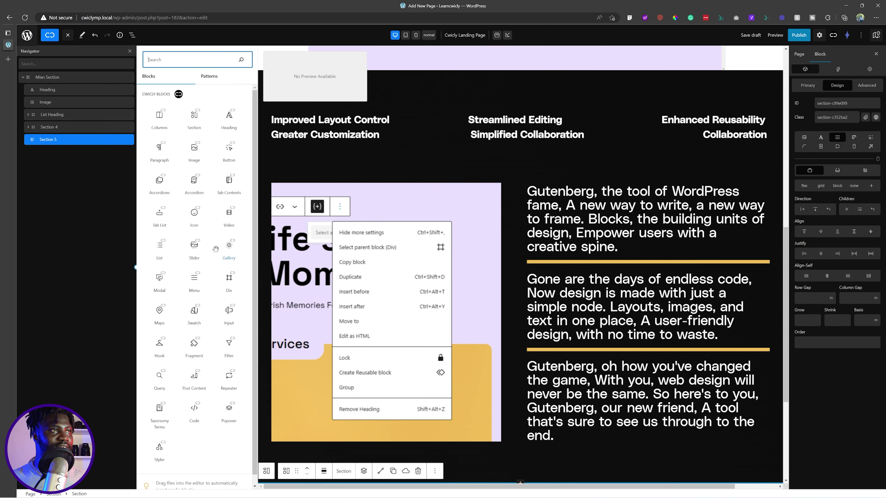
pyautogui.click(230, 118)
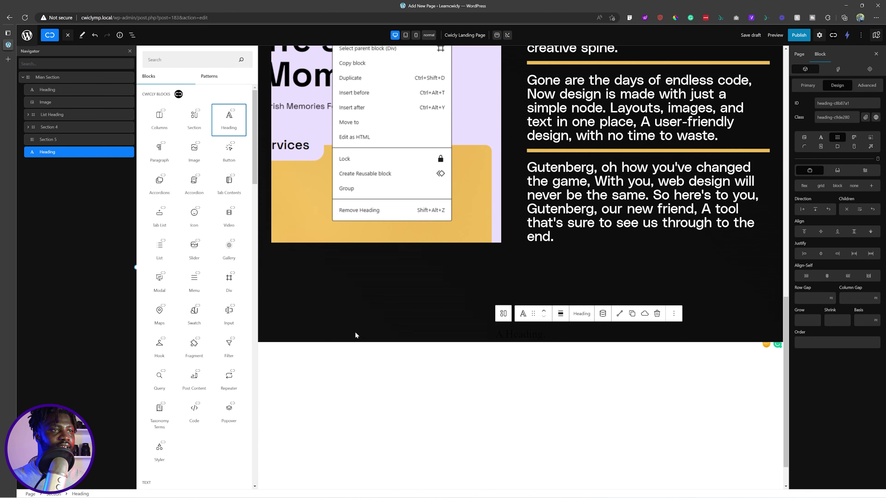
pyautogui.click(355, 333)
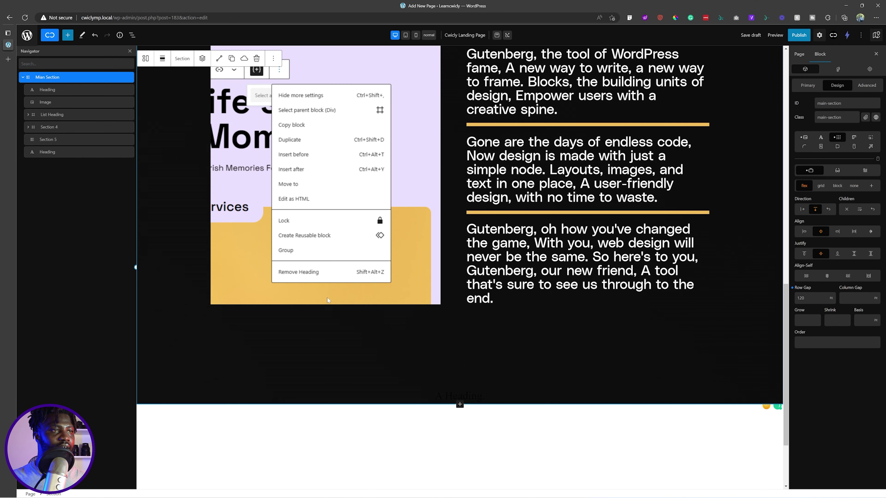
pyautogui.click(48, 154)
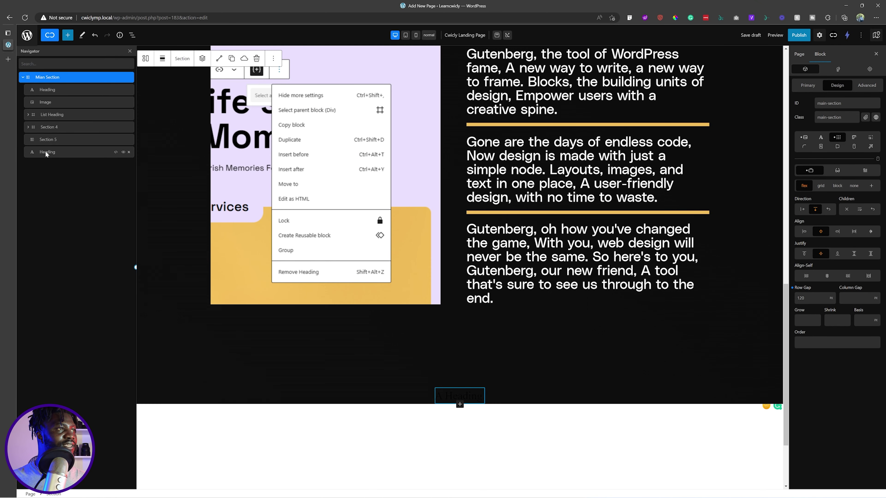
pyautogui.moveTo(48, 154); pyautogui.dragTo(53, 151)
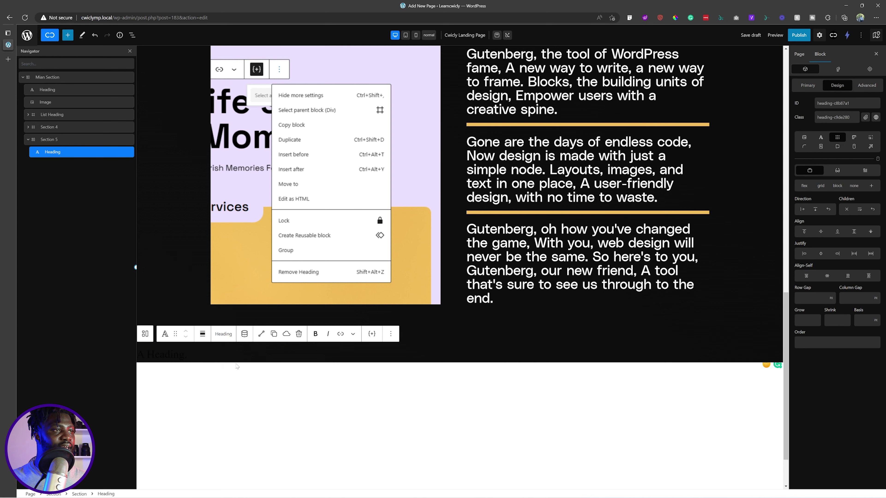
pyautogui.scroll(-1, 423, 195)
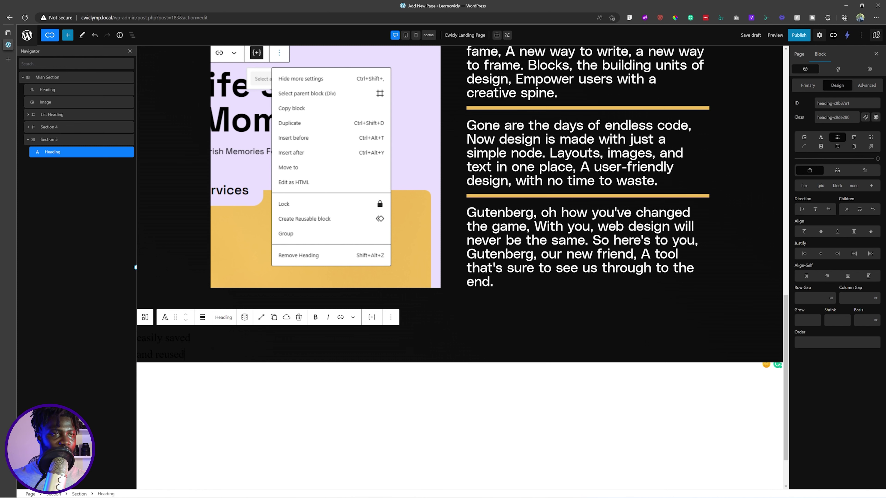
# - Set the Section 5 heading to level H2 and its font to PolySans
pyautogui.click(809, 86)
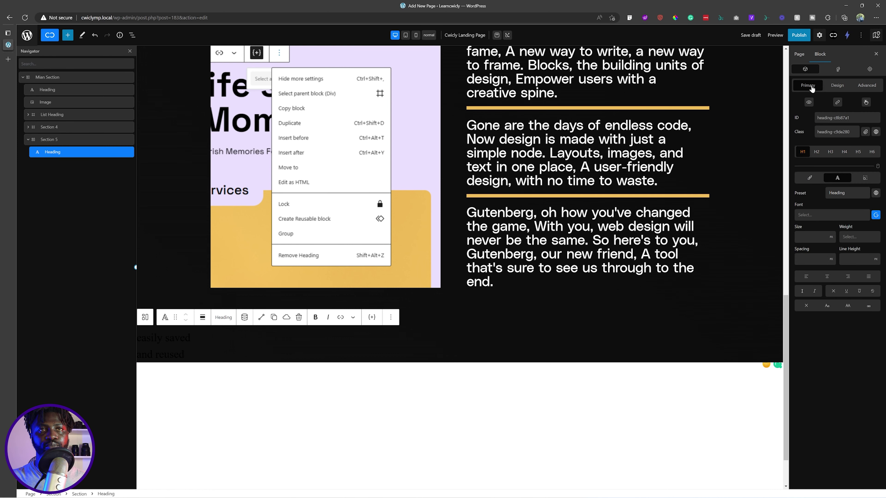
pyautogui.click(817, 153)
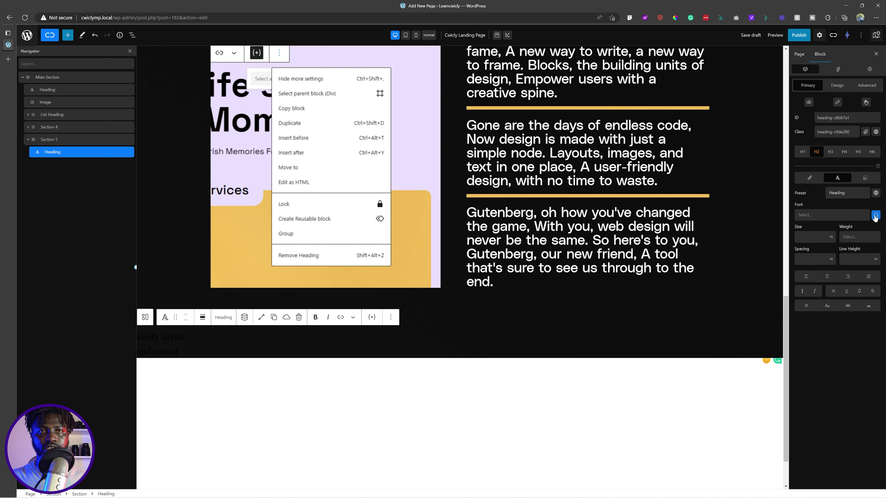
pyautogui.click(842, 218)
pyautogui.click(820, 243)
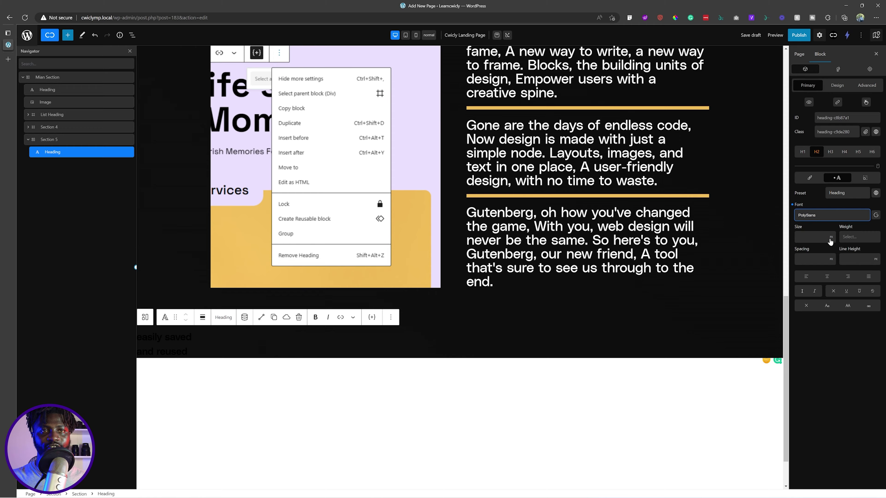
# - Check the heading's size in Figma and give the WordPress heading a fluid font size with a maximum of 96 px at 1440 px view width
pyautogui.hotkey('alt', 'Tab')
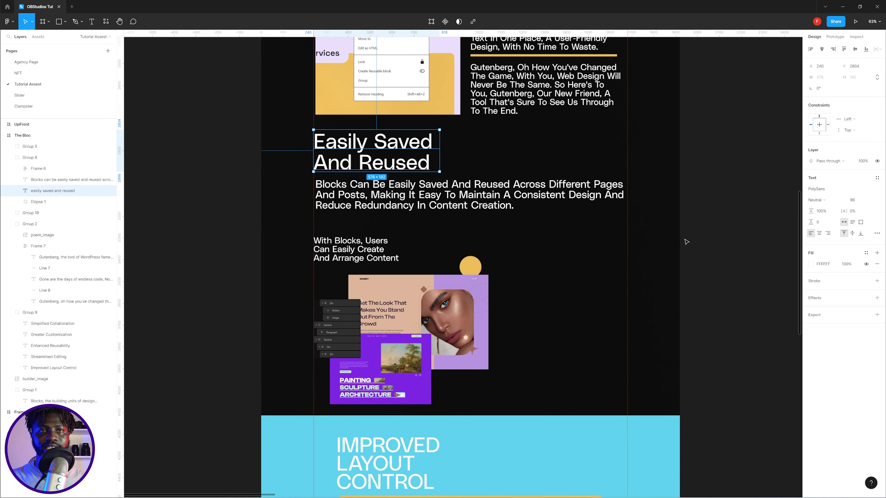
pyautogui.hotkey('alt', 'Tab')
pyautogui.click(831, 237)
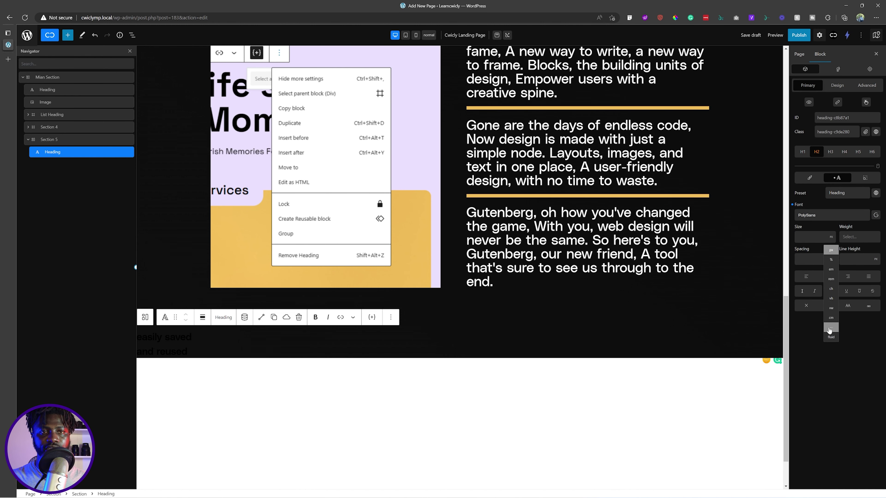
pyautogui.click(831, 336)
pyautogui.doubleClick(578, 210)
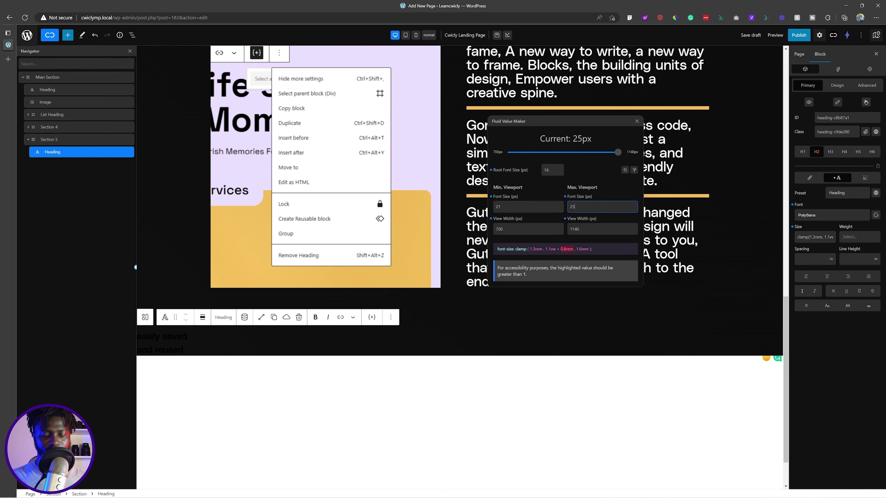
pyautogui.write('96')
pyautogui.doubleClick(587, 265)
pyautogui.write('1440')
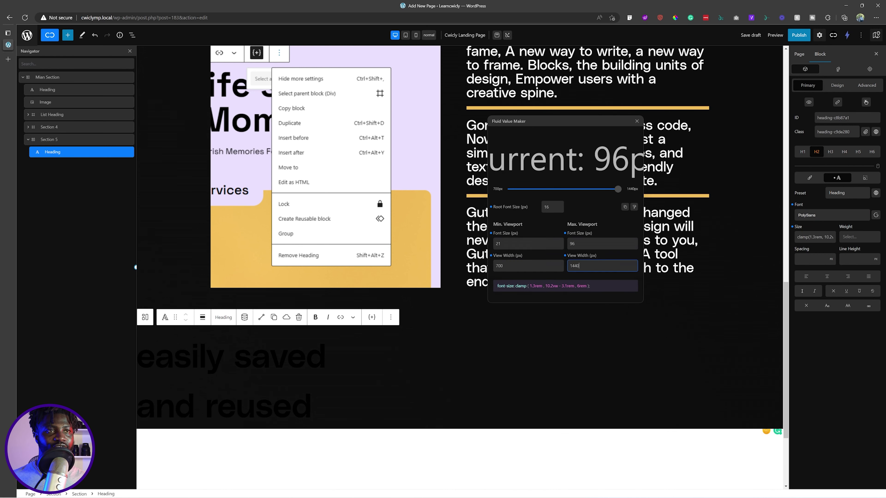
# - Set the fluid size's minimum to 36 px at 260 px view width and close the Fluid Value Maker
pyautogui.hotkey('ctrl', 'a')
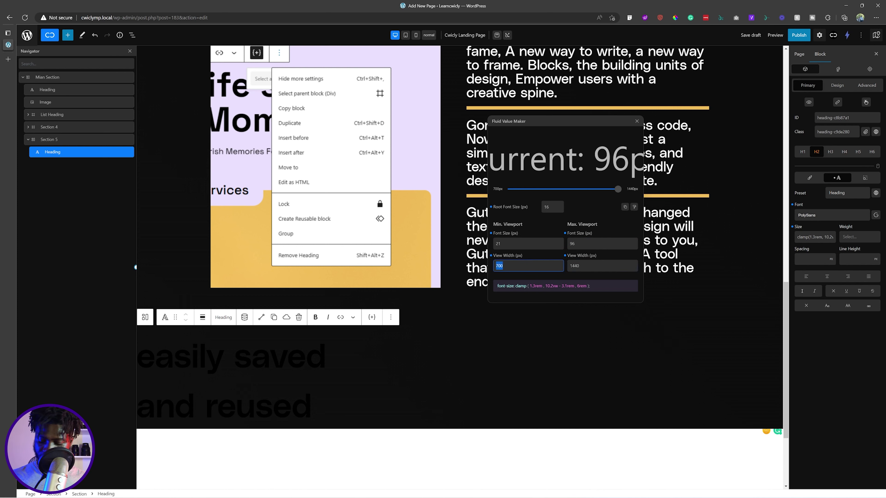
pyautogui.write('260')
pyautogui.hotkey('shift', 'Tab')
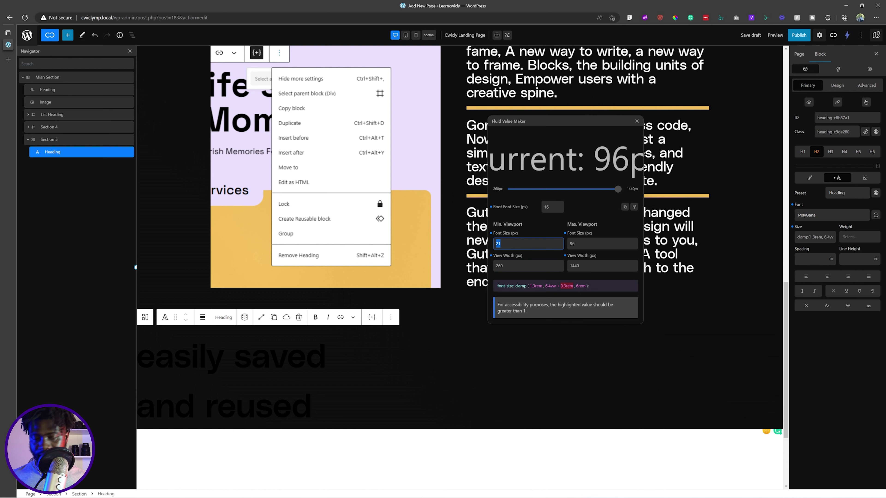
pyautogui.write('36')
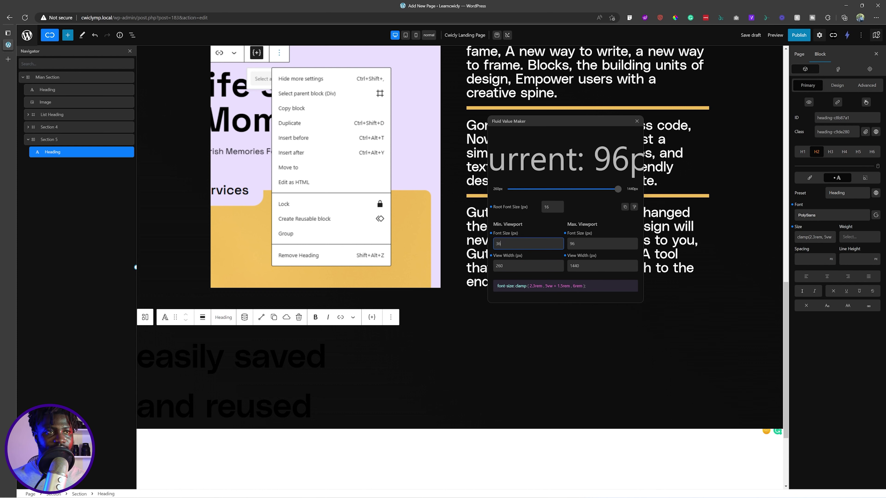
pyautogui.click(637, 122)
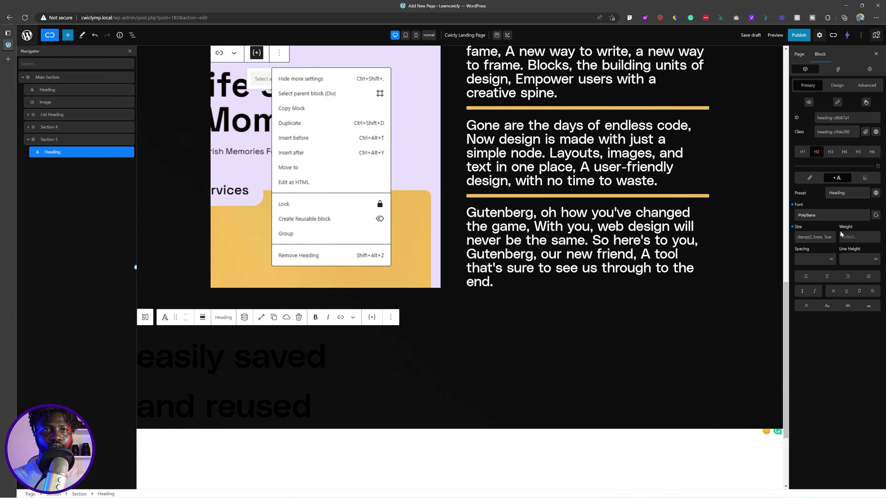
# - Set the heading's text colour to white (#ffffff)
pyautogui.click(810, 179)
pyautogui.click(830, 193)
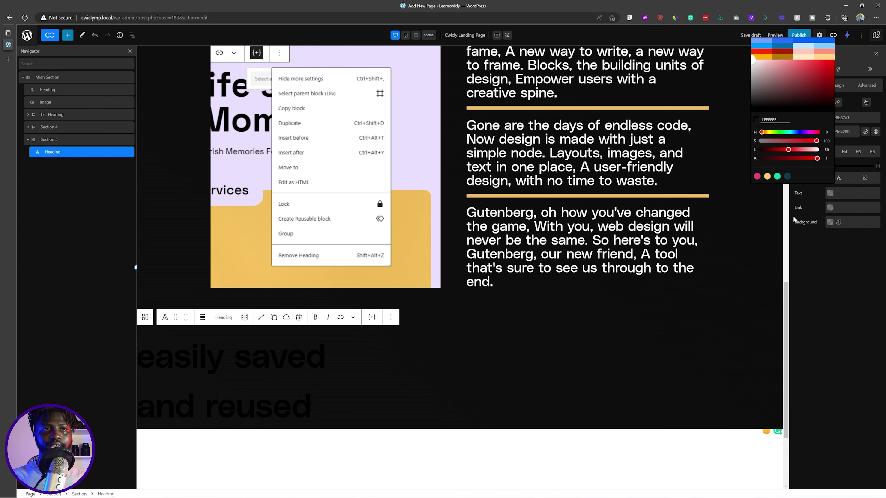
pyautogui.moveTo(789, 104); pyautogui.dragTo(741, 59)
pyautogui.click(843, 245)
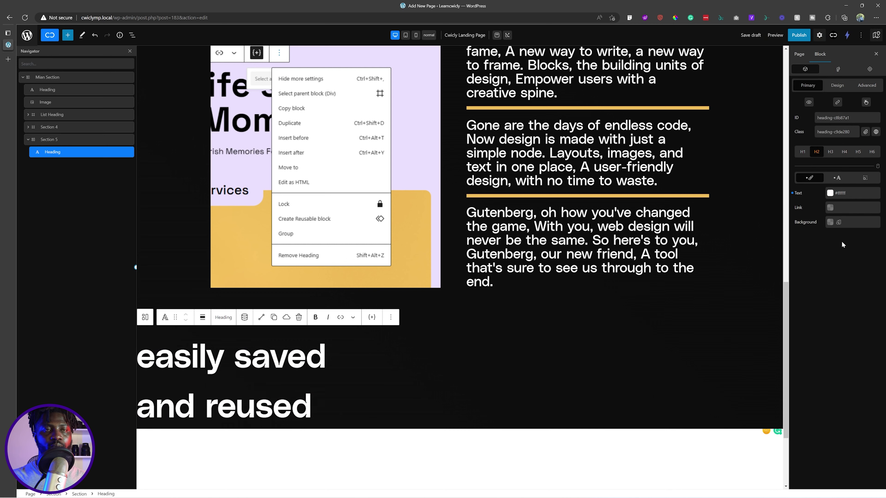
# - Compare the heading with the Figma design, capitalize each word and set the line height to 1 em
pyautogui.hotkey('alt', 'Tab')
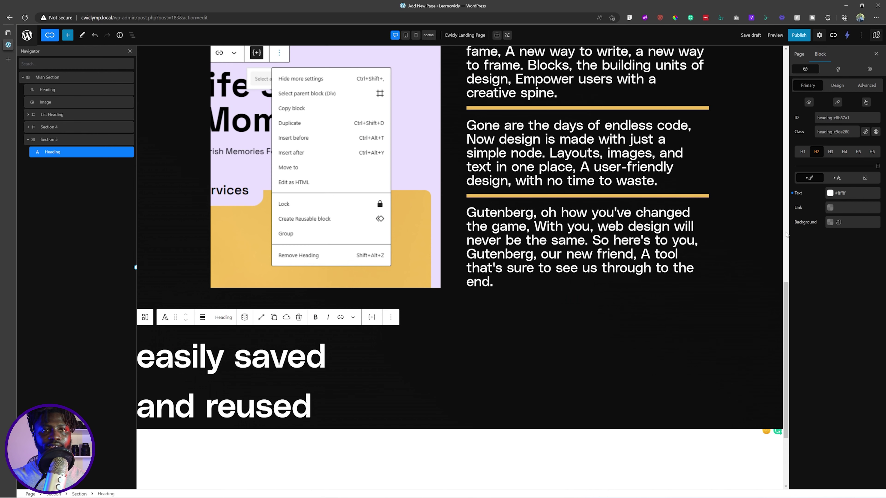
pyautogui.hotkey('alt', 'Tab')
pyautogui.click(838, 178)
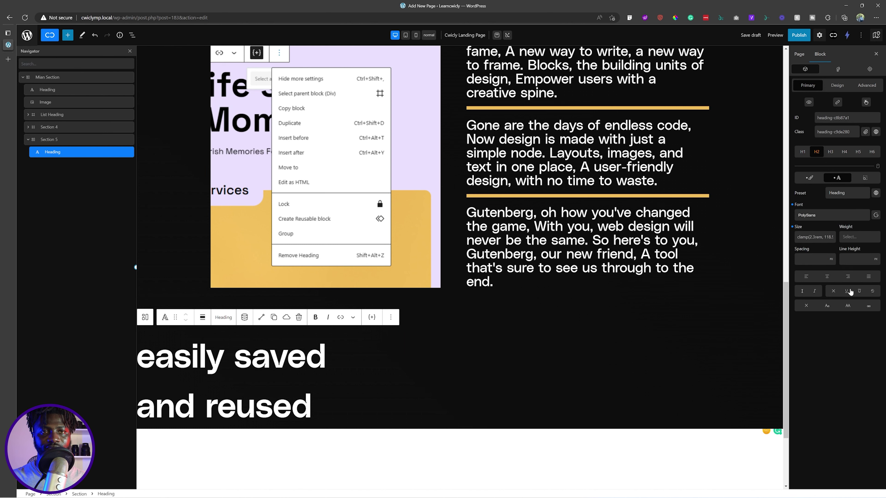
pyautogui.click(827, 307)
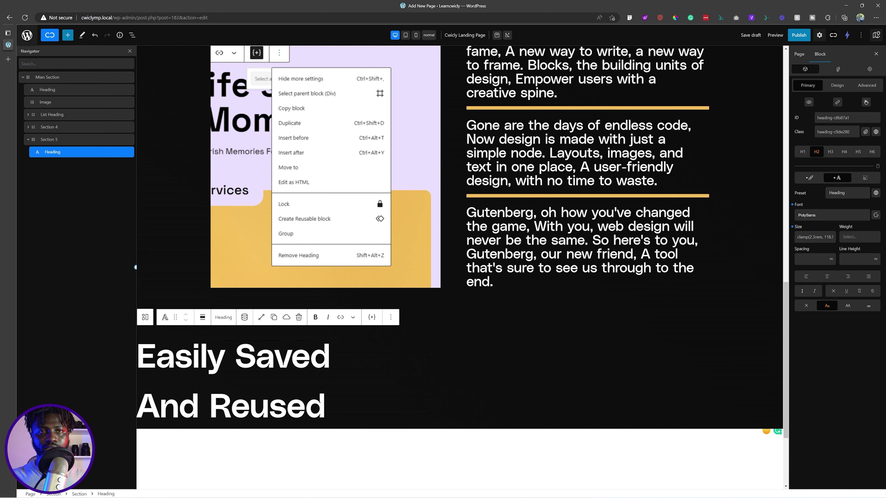
pyautogui.click(875, 259)
pyautogui.click(876, 292)
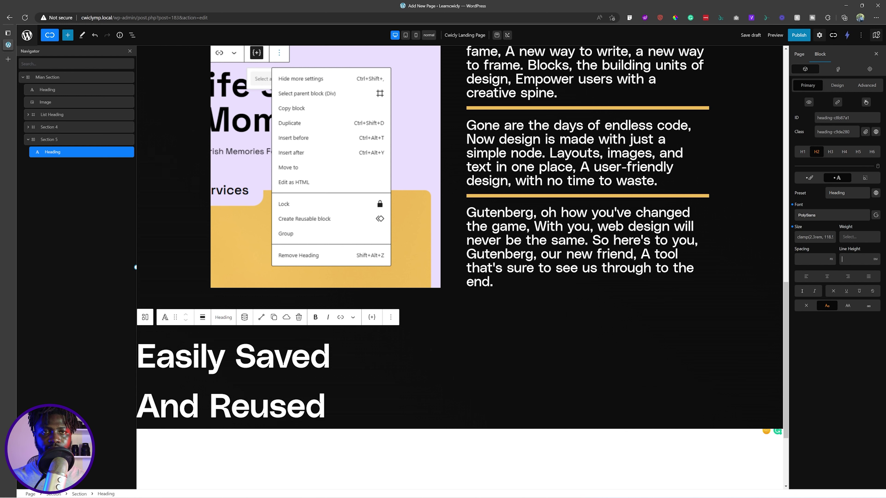
pyautogui.write('1')
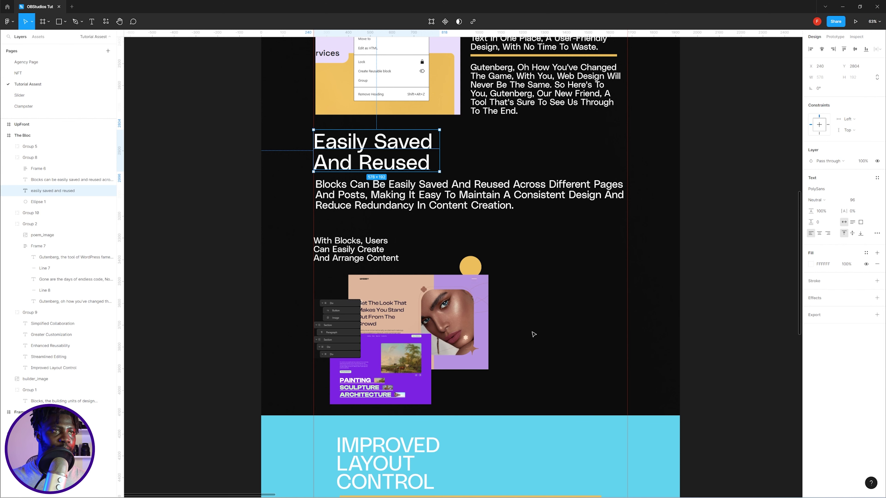
# - Return to WordPress, insert a Div block inside Section 5 and nest the heading within it
pyautogui.hotkey('alt', 'Tab')
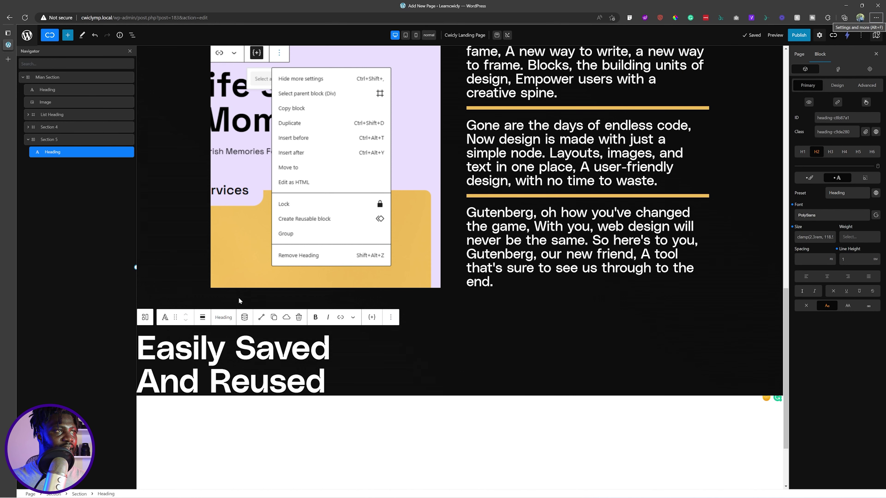
pyautogui.click(68, 35)
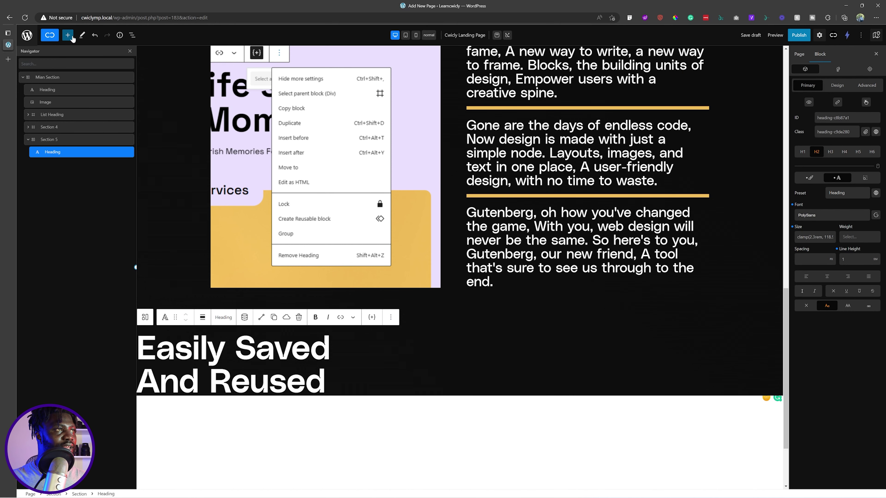
pyautogui.write('div')
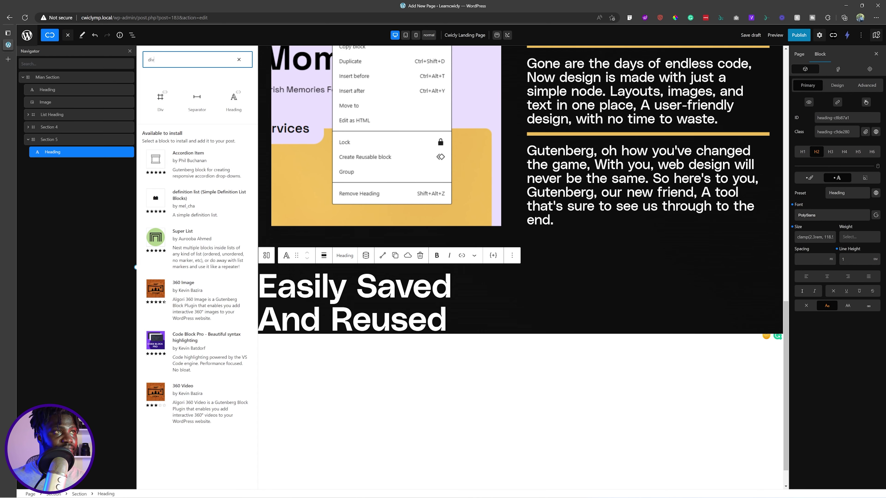
pyautogui.moveTo(162, 97); pyautogui.dragTo(62, 164)
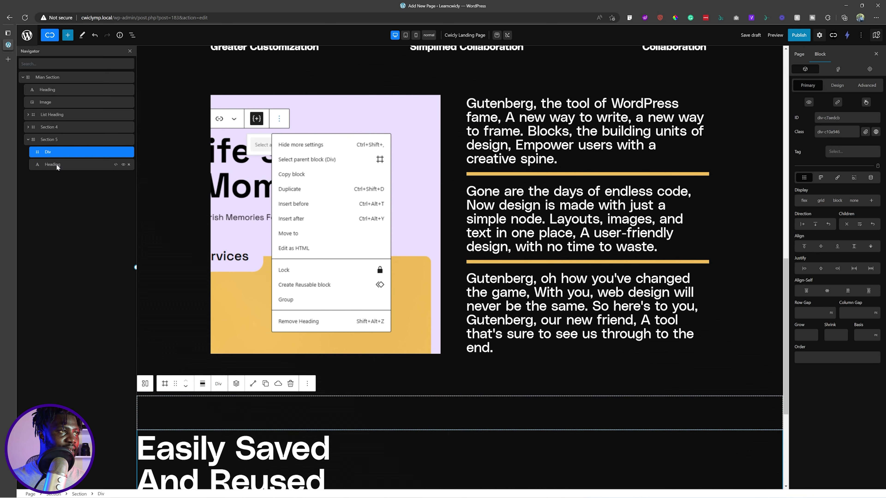
pyautogui.click(60, 164)
pyautogui.moveTo(60, 165); pyautogui.dragTo(66, 165)
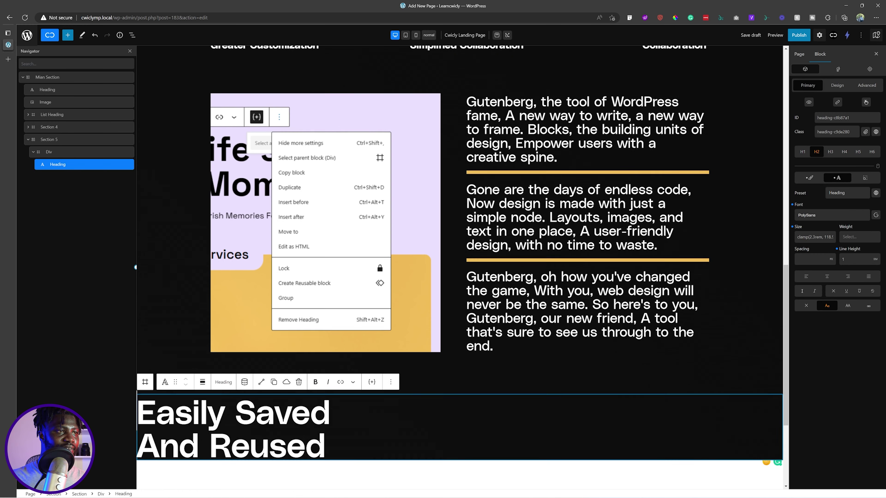
# - Set the new Div's width to 1440 px and its maximum width to 100%
pyautogui.scroll(-5, 153, 170)
pyautogui.click(52, 153)
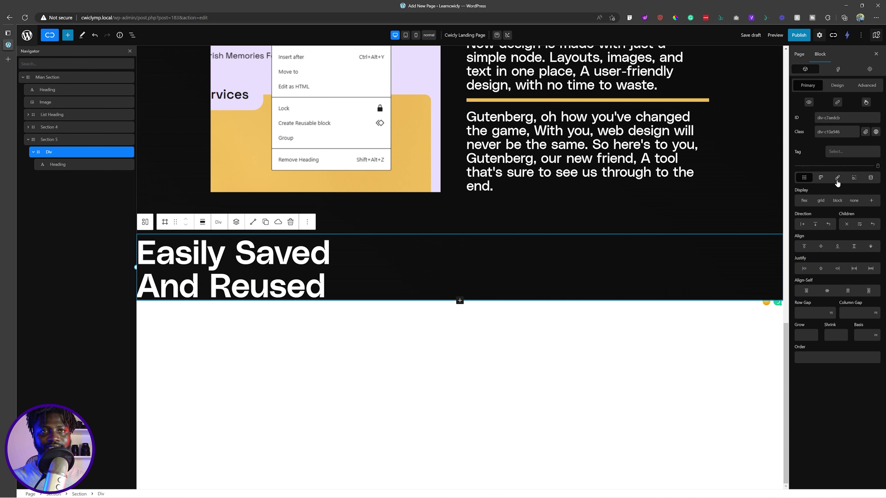
pyautogui.click(841, 87)
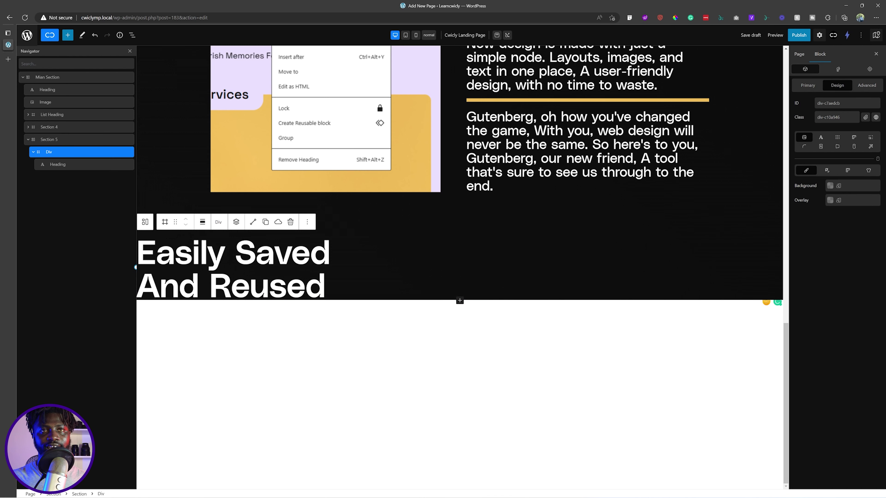
pyautogui.click(854, 137)
pyautogui.click(855, 178)
pyautogui.write('1440')
pyautogui.click(841, 222)
pyautogui.write('100')
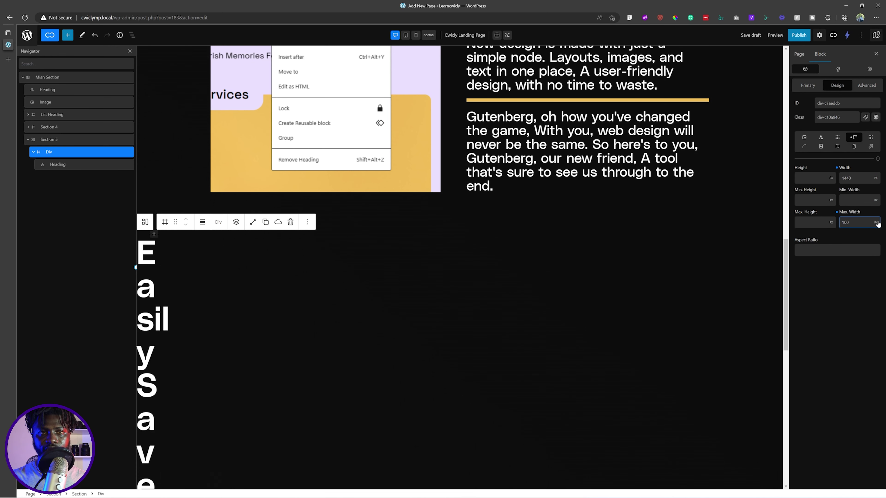
pyautogui.click(876, 223)
pyautogui.click(876, 245)
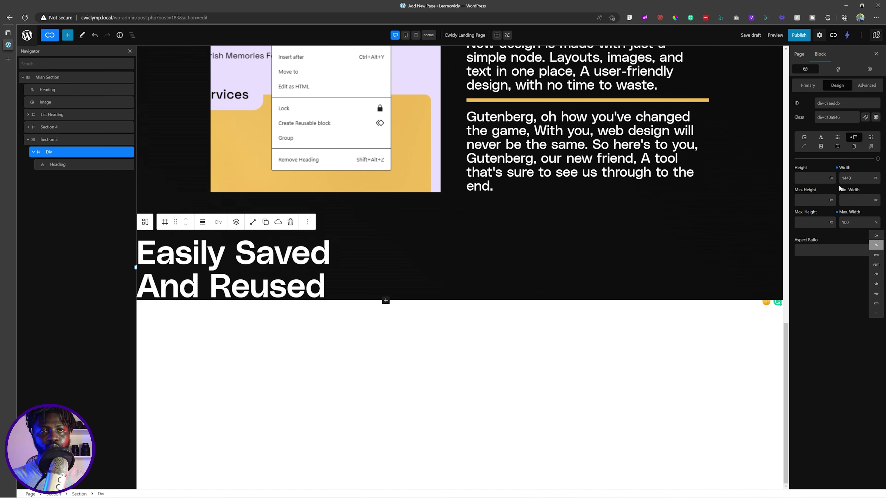
# - Make Section 5 a column-direction flex container with centred alignment and a row gap of 120 px
pyautogui.click(49, 140)
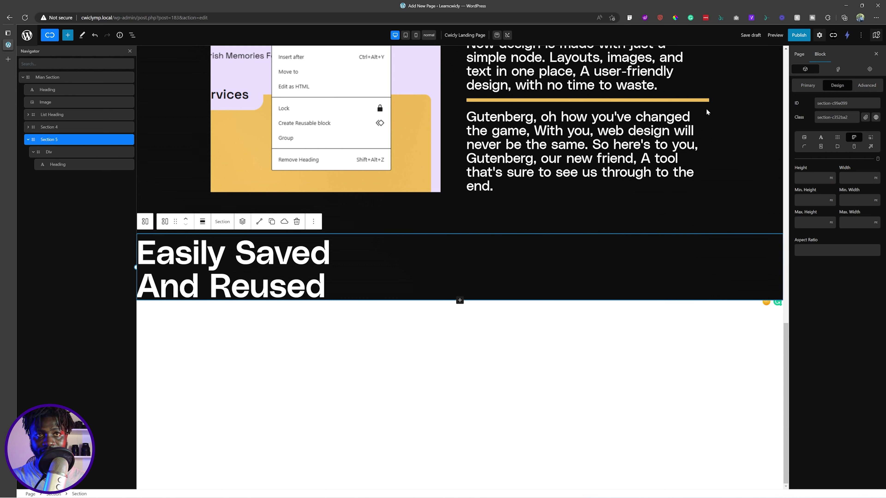
pyautogui.click(837, 137)
pyautogui.click(804, 186)
pyautogui.click(815, 209)
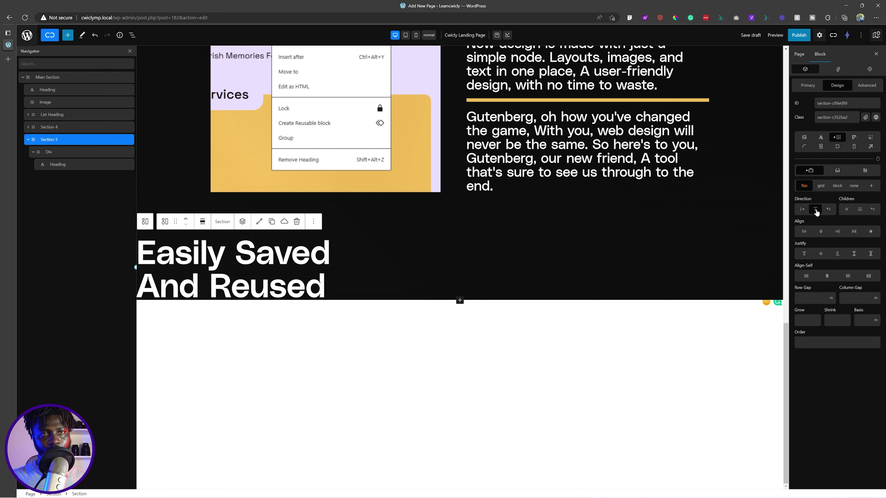
pyautogui.click(821, 232)
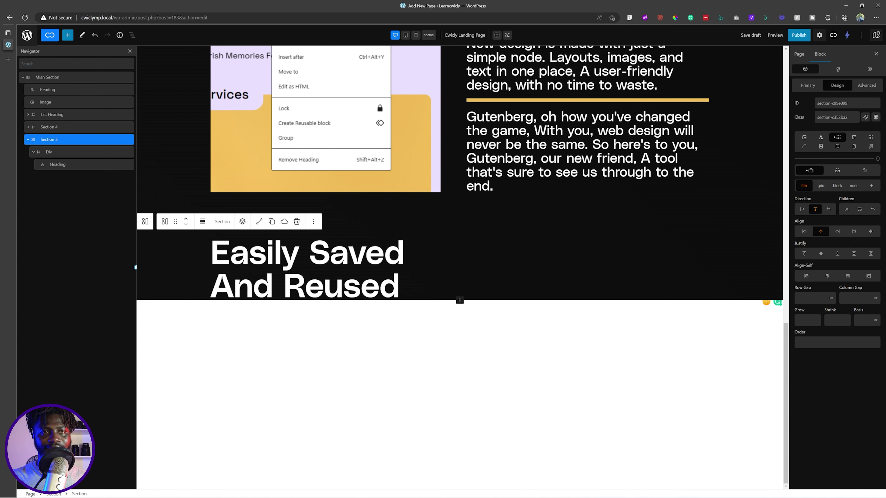
pyautogui.write('120')
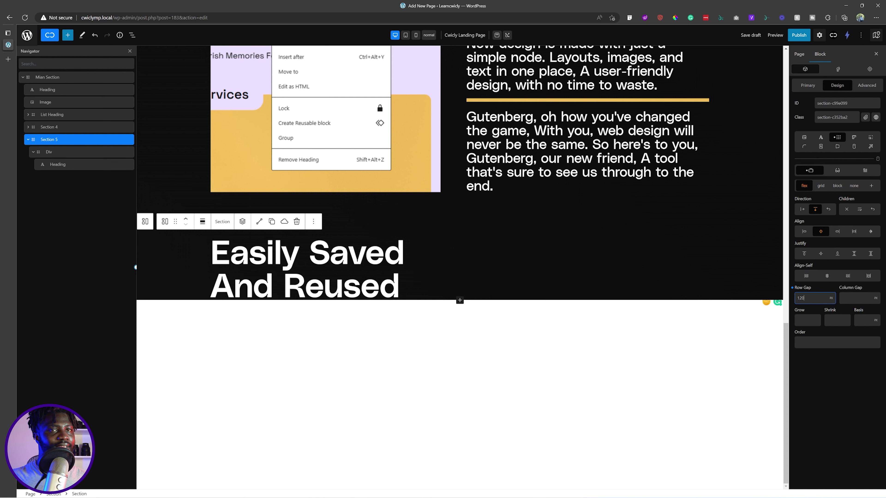
# - Switch to Figma, open the "Blocks can be easily saved and reused" paragraph's text for copying, return to the WordPress heading and save the draft
pyautogui.click(67, 152)
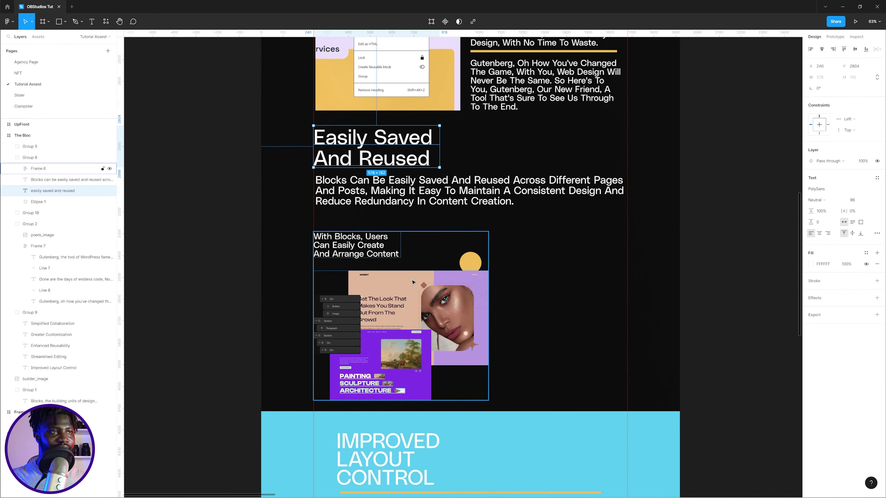
pyautogui.click(69, 179)
pyautogui.press('Return')
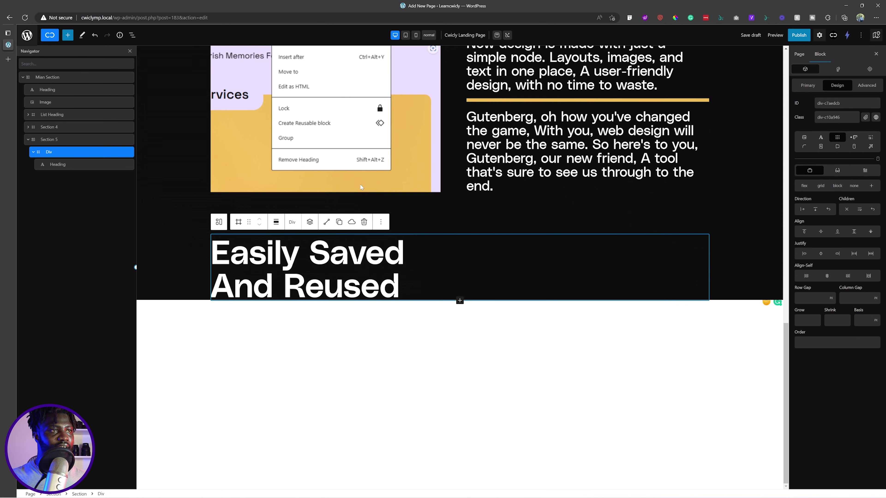
pyautogui.click(366, 251)
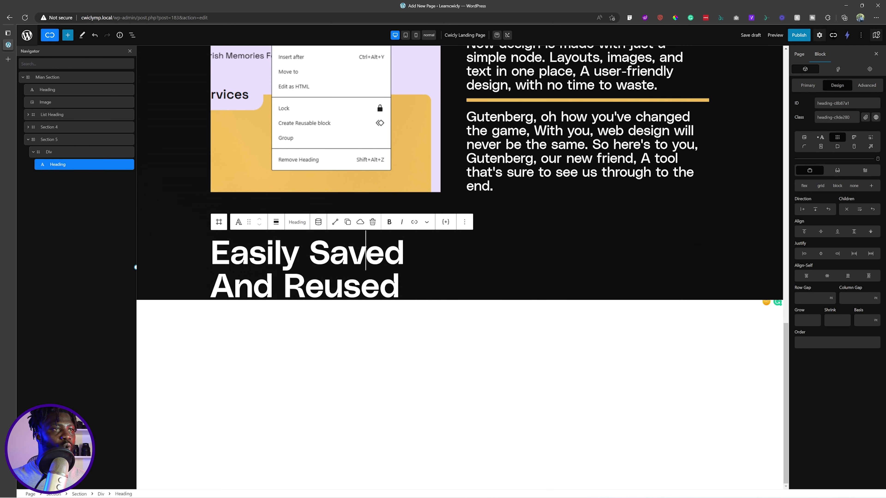
pyautogui.hotkey('ctrl', 's')
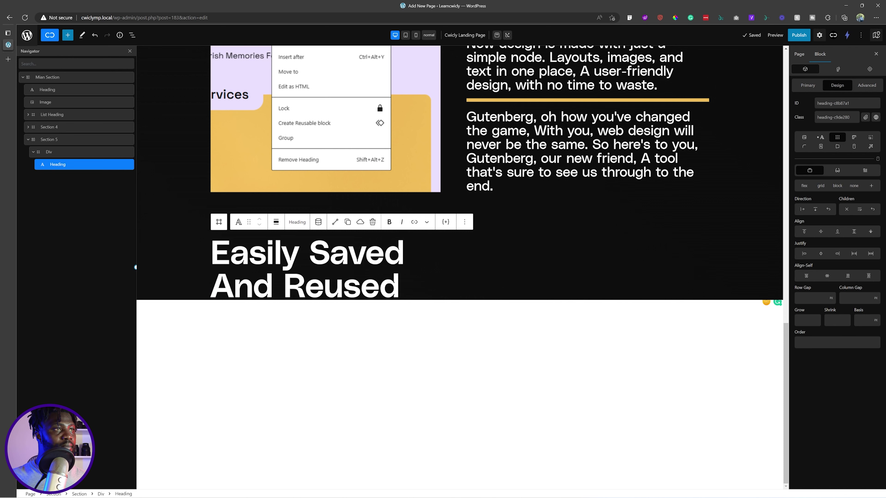
# - Duplicate the last paragraph of Section 4 and move the copy below the "Easily Saved And Reused" heading inside Section 5's Div
pyautogui.click(68, 35)
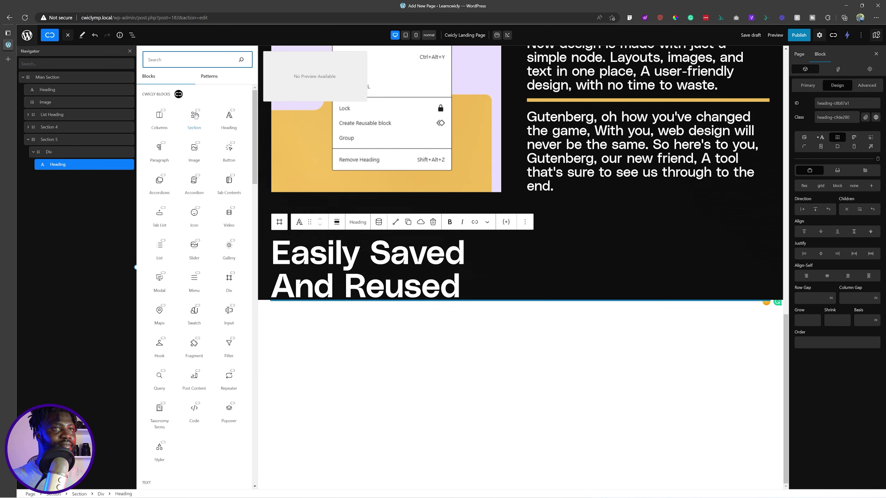
pyautogui.click(635, 158)
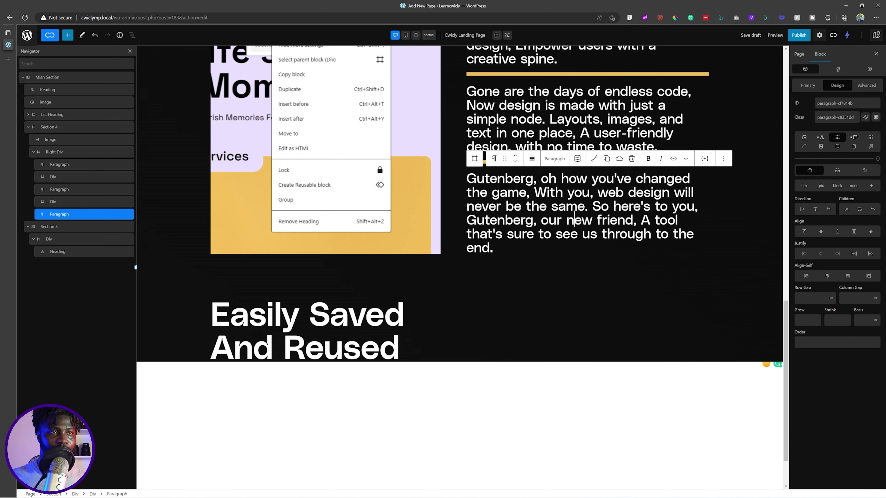
pyautogui.hotkey('ctrl', 'shift', 'd')
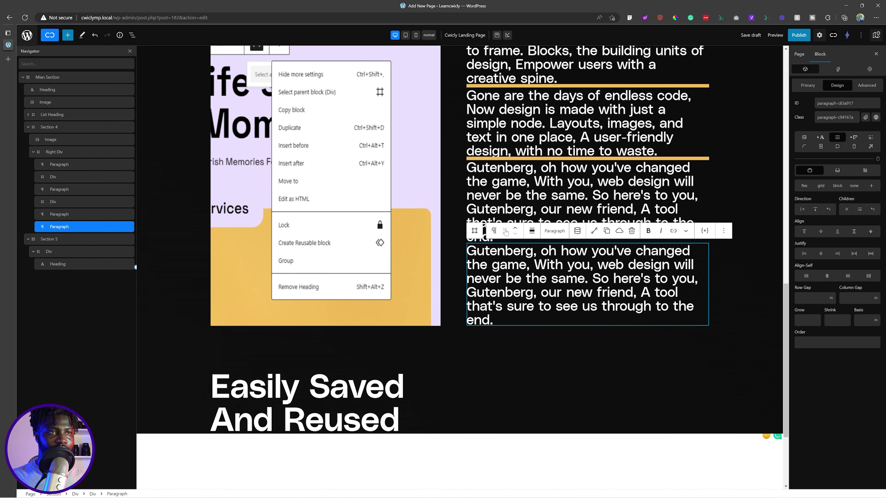
pyautogui.moveTo(505, 231); pyautogui.dragTo(351, 359)
pyautogui.moveTo(352, 298); pyautogui.dragTo(352, 296)
pyautogui.scroll(-5, 438, 364)
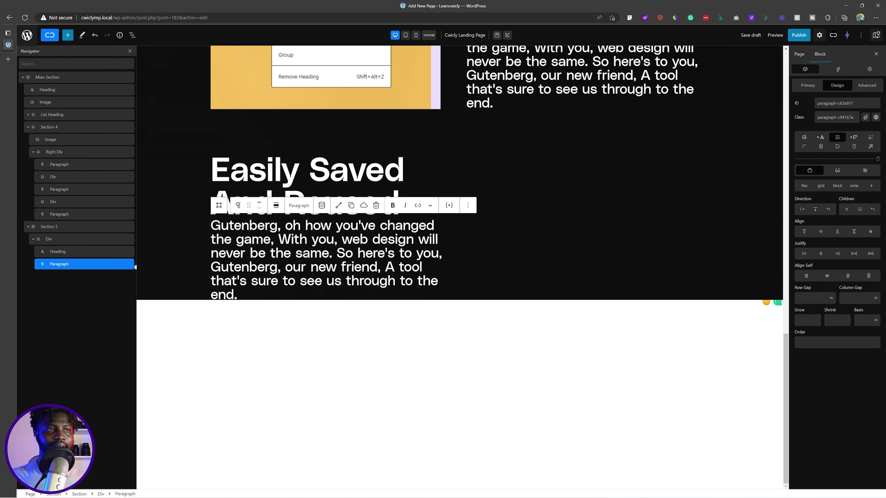
# - Clear the width and maximum width of the copied paragraph in Section 5
pyautogui.click(854, 138)
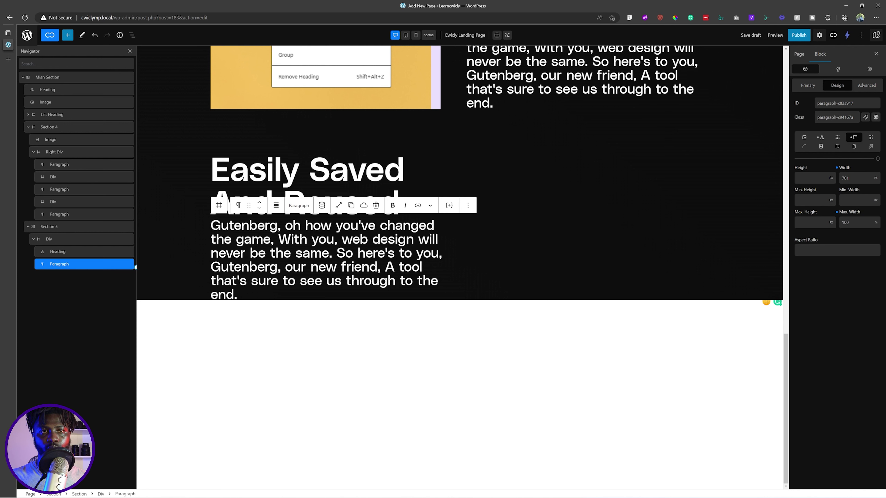
pyautogui.click(837, 169)
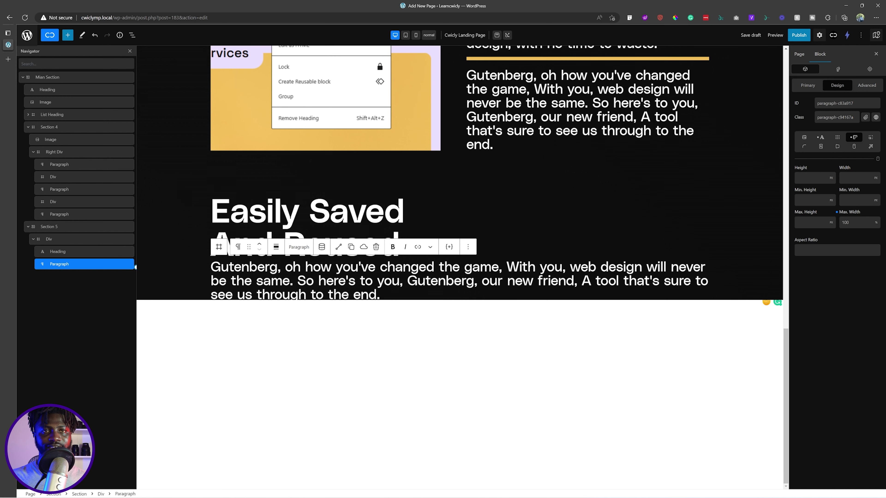
pyautogui.click(837, 212)
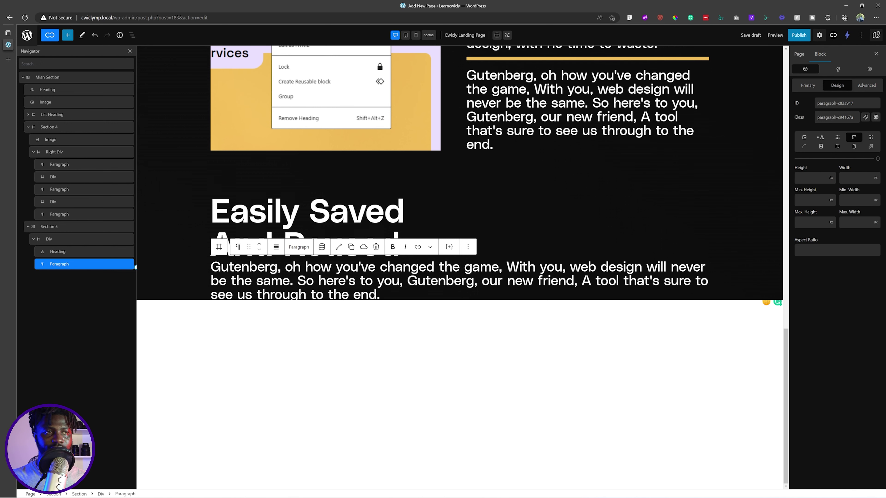
# - Replace the Section 5 paragraph's text with the copied "Blocks can be easily saved and reused..." sentence and check its font size in Figma
pyautogui.tripleClick(346, 281)
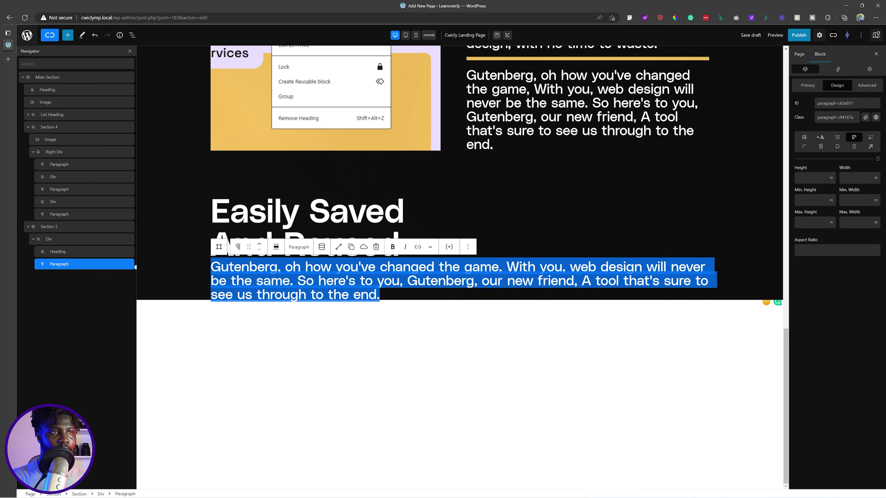
pyautogui.write('Blocks can be easily saved and reused across different pages and posts, making it easy to maintain a consistent design and reduce redundancy in content creation.')
pyautogui.hotkey('alt', 'Tab')
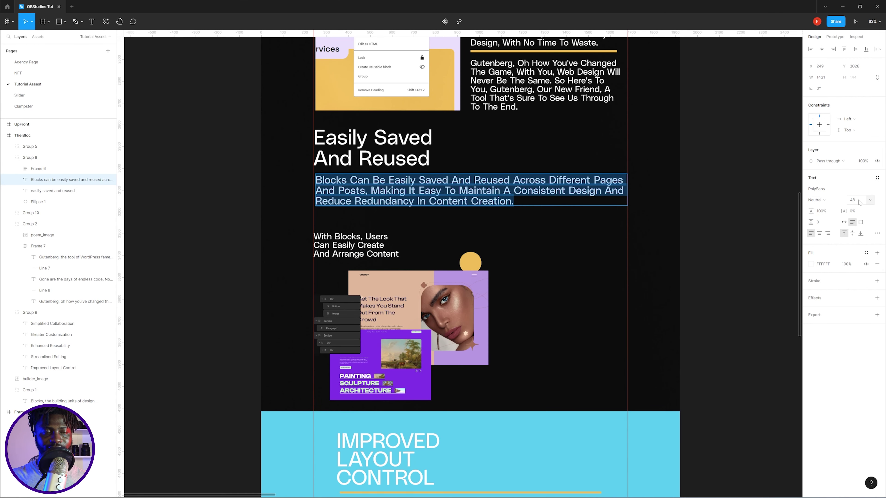
pyautogui.hotkey('alt', 'Tab')
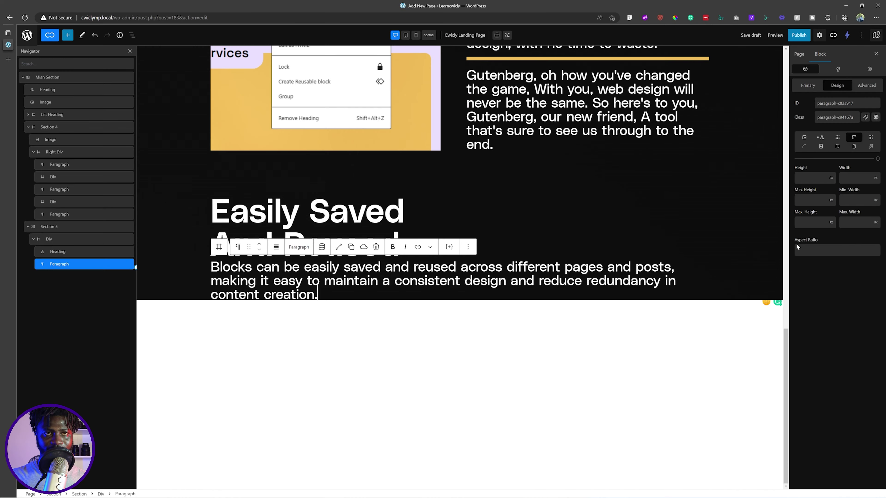
# - Set the Section 5 paragraph's fluid font size to 48 px for the maximum viewport
pyautogui.click(820, 137)
pyautogui.click(812, 90)
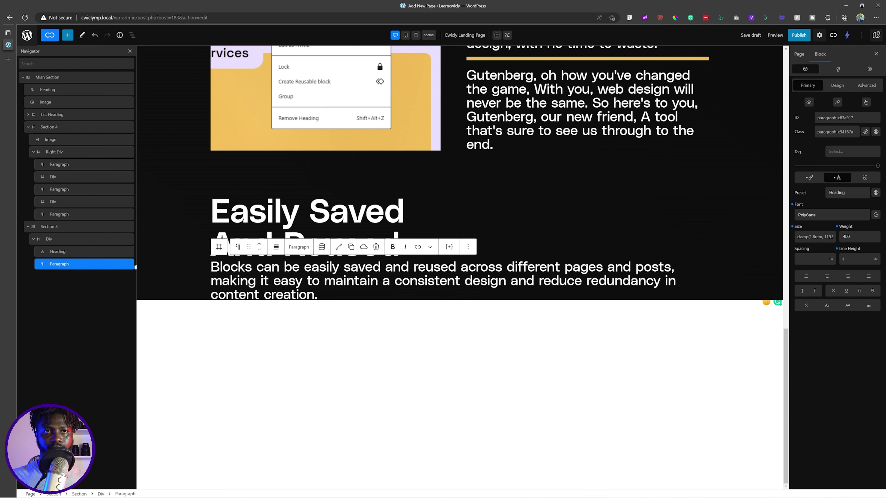
pyautogui.click(806, 237)
pyautogui.click(594, 215)
pyautogui.hotkey('ctrl', 'a')
pyautogui.write('48')
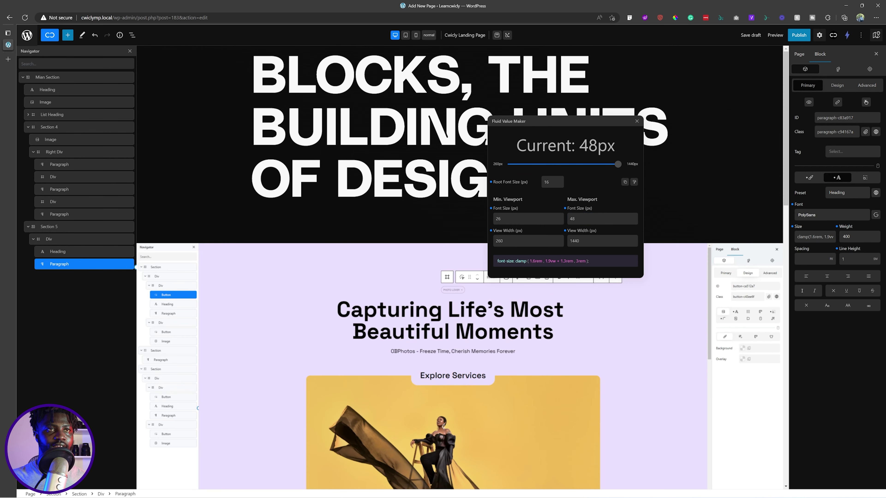
pyautogui.click(637, 121)
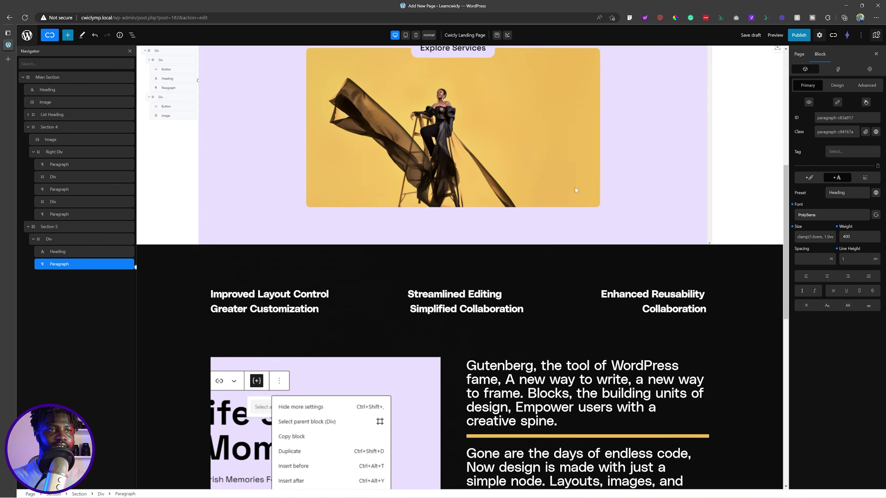
pyautogui.scroll(-5, 575, 187)
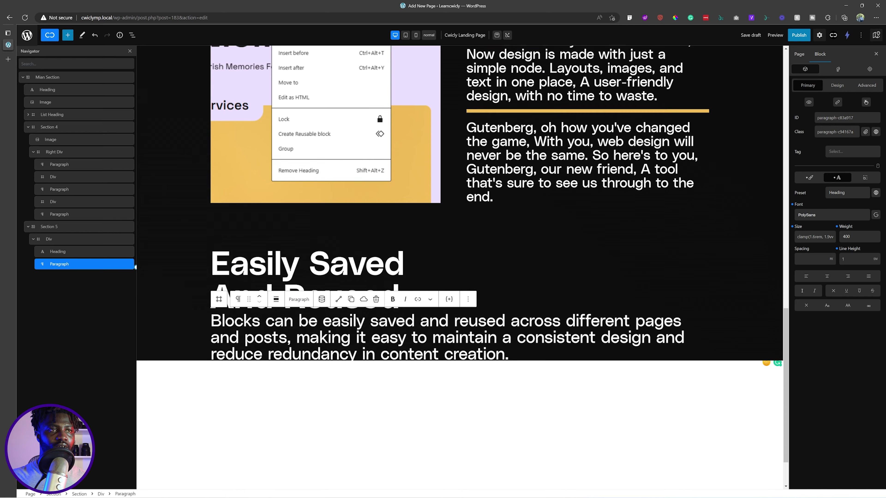
pyautogui.scroll(-2, 575, 188)
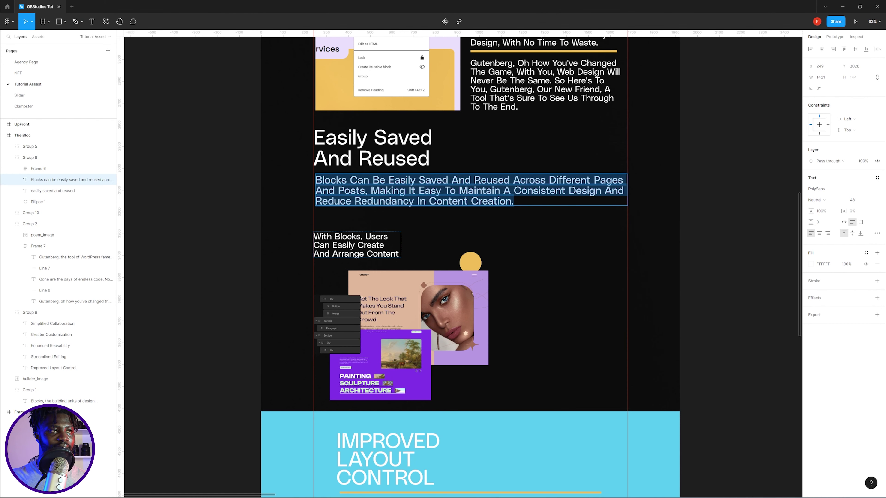
# - Open Figma's "With Blocks, Users Can Easily Create And Arrange Content" text for copying, and in WordPress duplicate the Section 5 heading below the paragraph
pyautogui.doubleClick(356, 244)
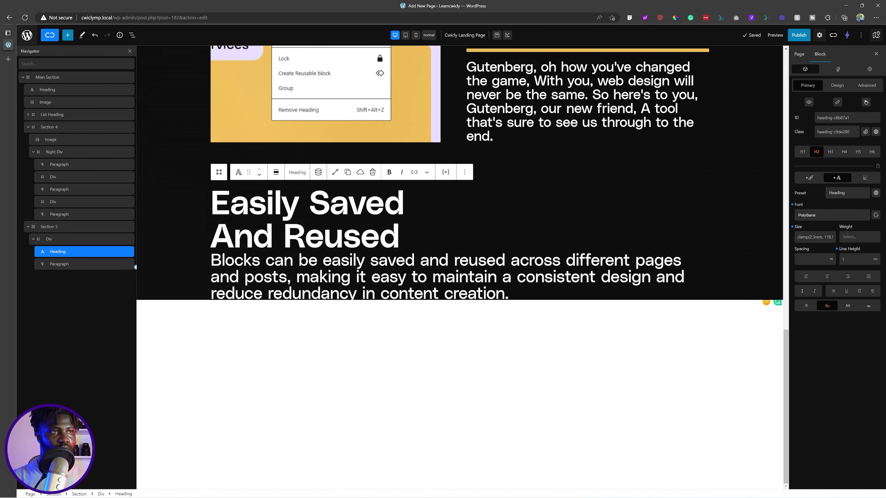
pyautogui.hotkey('ctrl', 'shift', 'd')
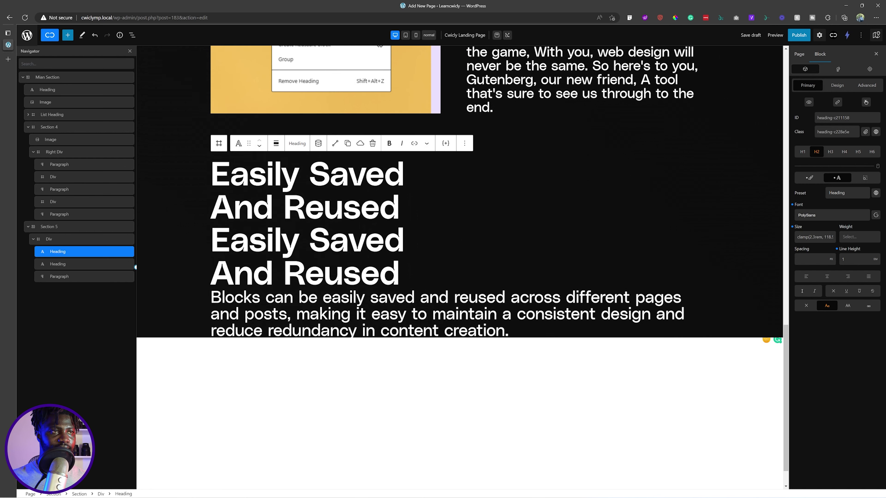
pyautogui.click(259, 145)
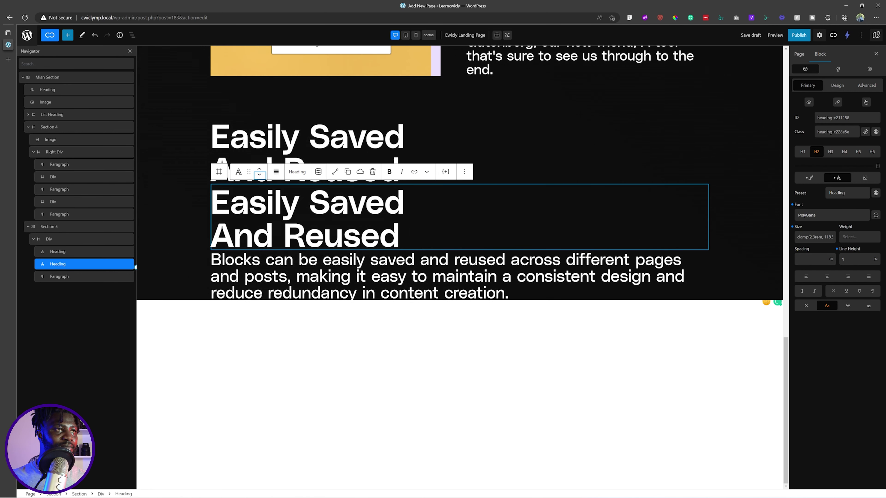
pyautogui.click(259, 146)
pyautogui.click(259, 108)
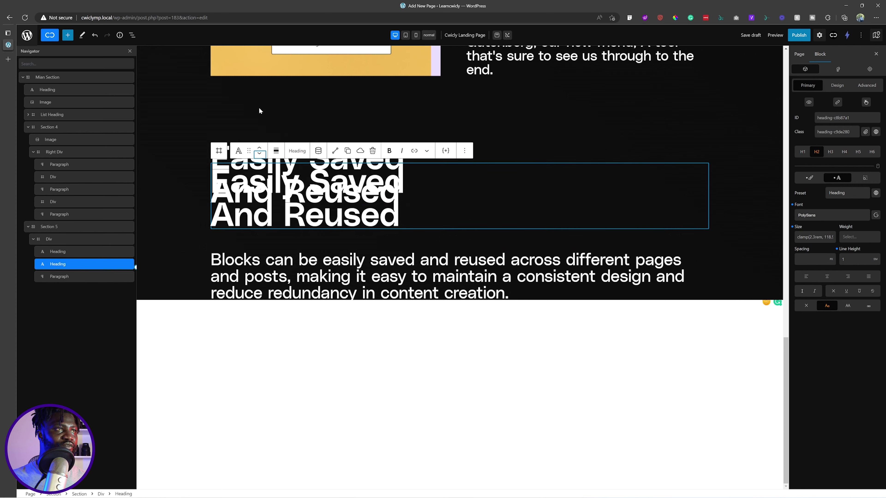
pyautogui.click(260, 174)
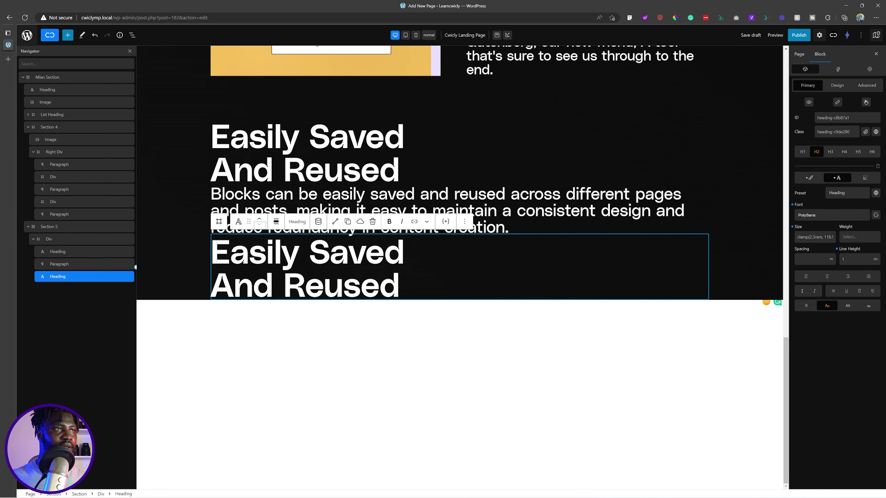
pyautogui.click(305, 282)
pyautogui.hotkey('ctrl', 'a')
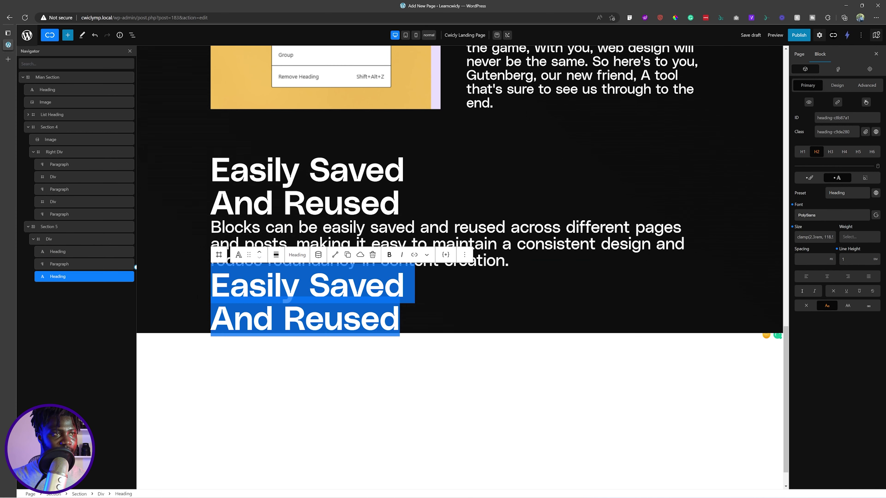
pyautogui.write('With Blocks, Users Can Easily Create And Arrange Content')
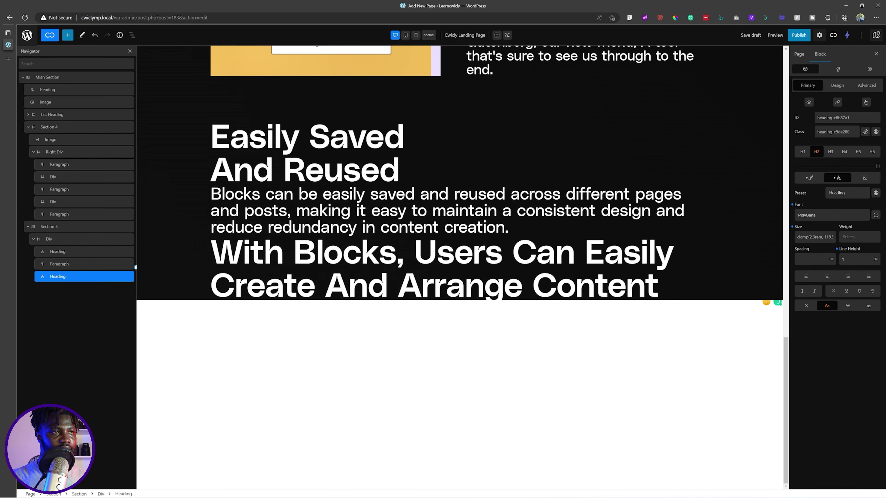
pyautogui.hotkey('ctrl', 'z')
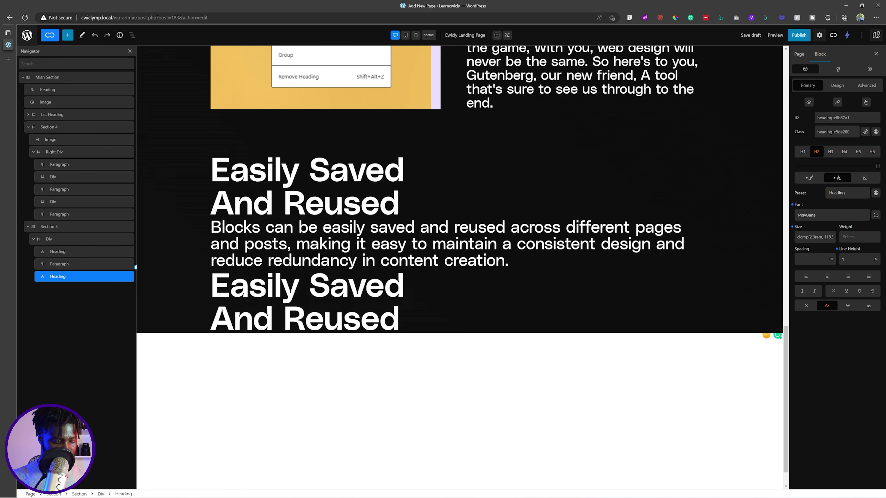
pyautogui.write('With Blocks, Users Can Easily Create And Arrange Content')
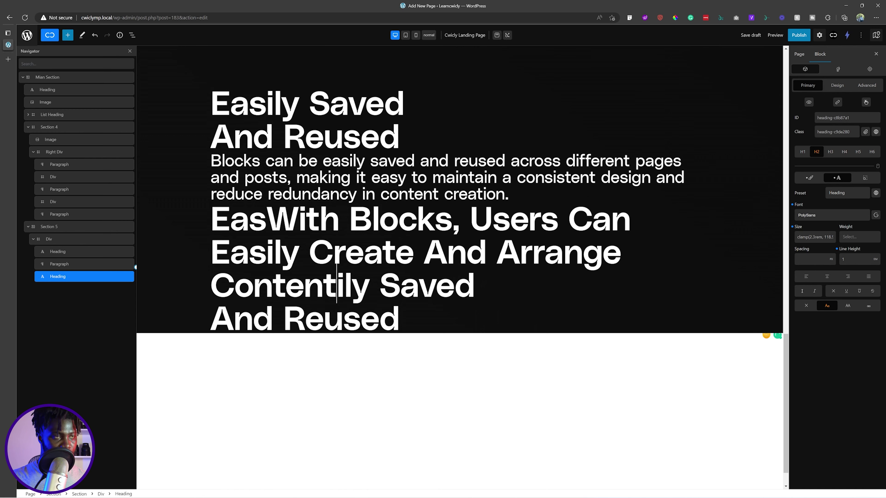
pyautogui.hotkey('ctrl', 'z')
# - Check the text in Figma and replace the lower Section 5 heading's text with "With Blocks, Users Can Easily Create And Arrange Content"
pyautogui.hotkey('alt', 'Tab')
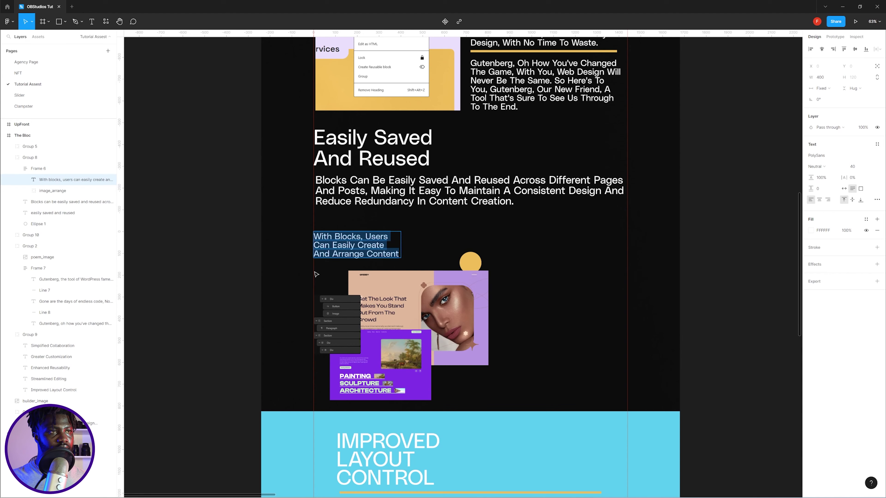
pyautogui.hotkey('alt', 'Tab')
pyautogui.hotkey('ctrl', 'a')
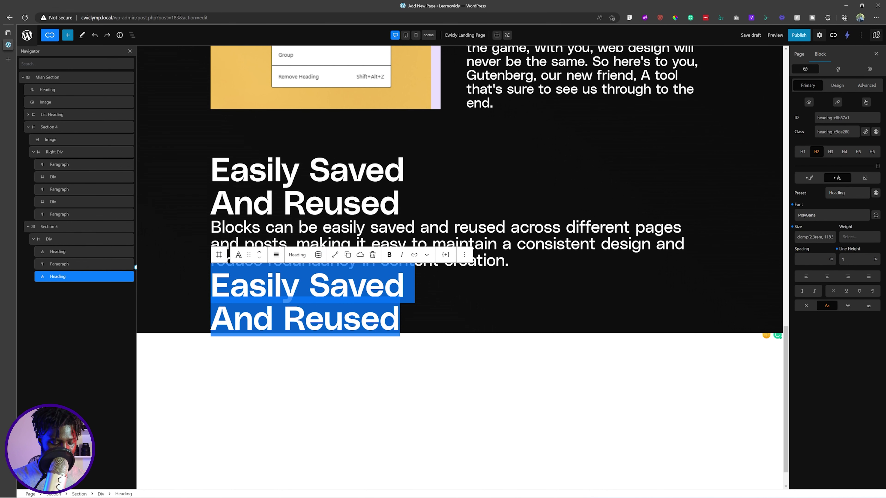
pyautogui.write('With Blocks, Users Can Easily Create And Arrange Content')
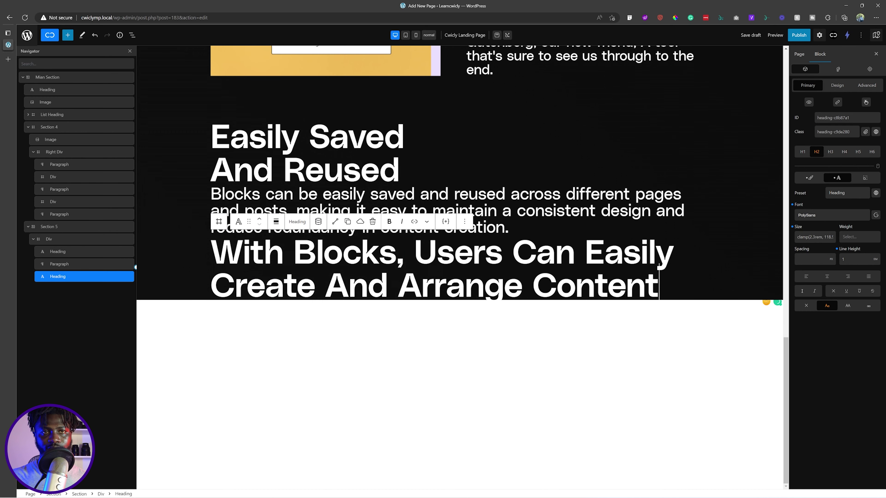
# - Set the "With Blocks" heading's fluid font size to 48 px for the maximum viewport and its level to H4
pyautogui.click(815, 237)
pyautogui.doubleClick(576, 244)
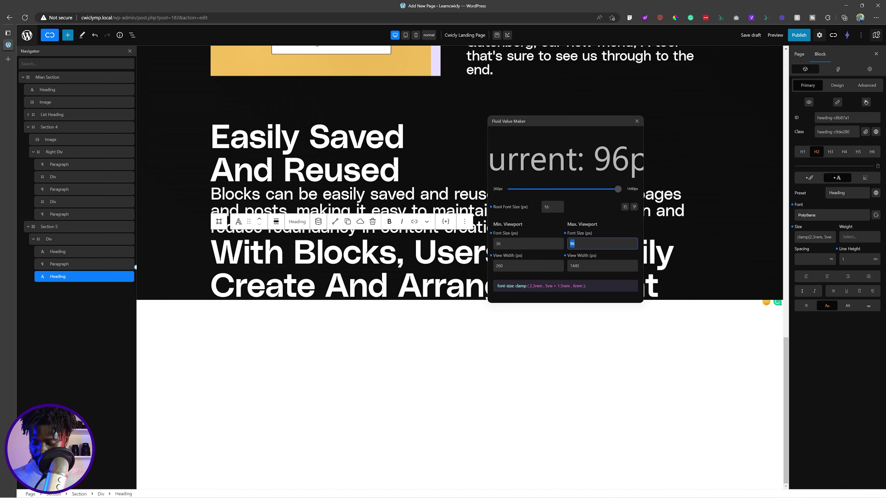
pyautogui.write('48')
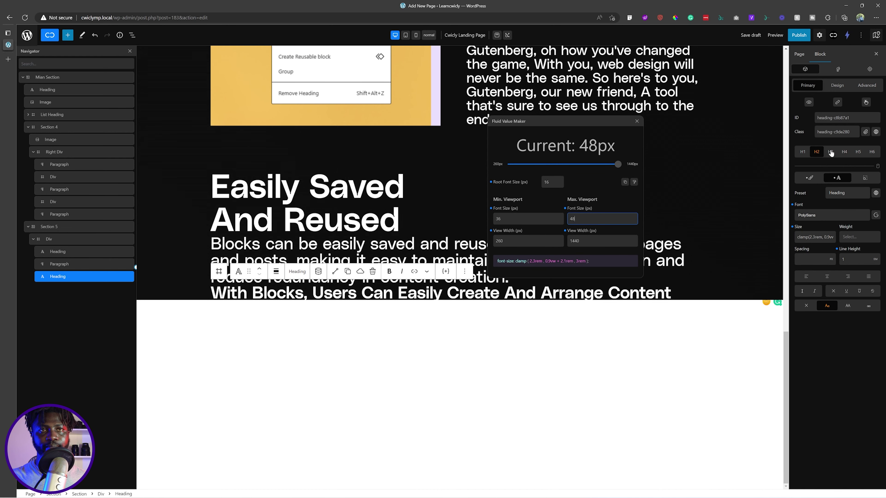
pyautogui.click(844, 152)
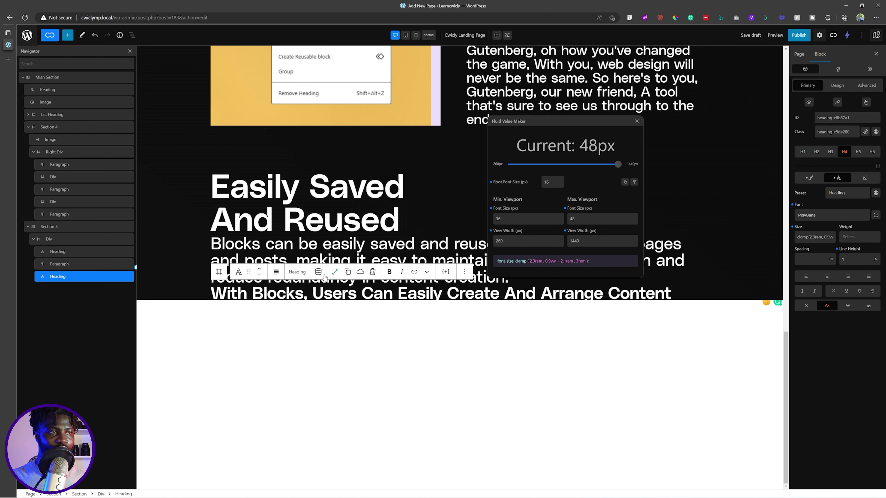
pyautogui.click(636, 122)
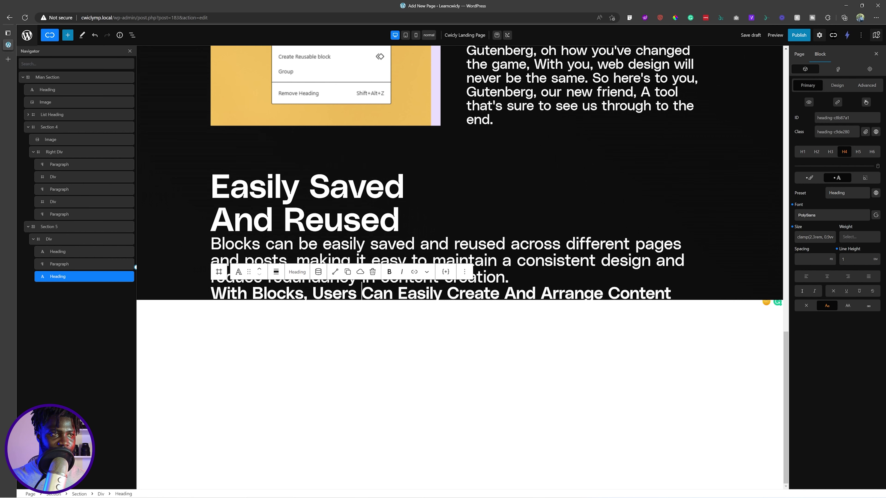
pyautogui.press('Return')
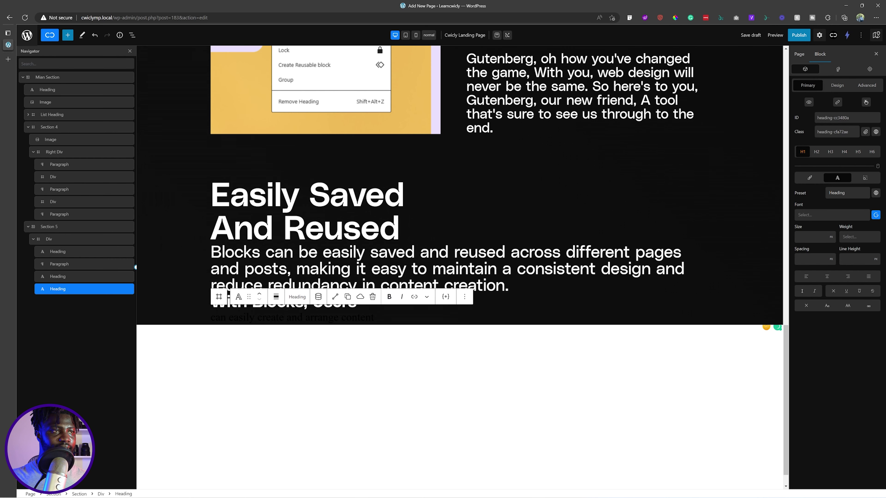
pyautogui.click(390, 285)
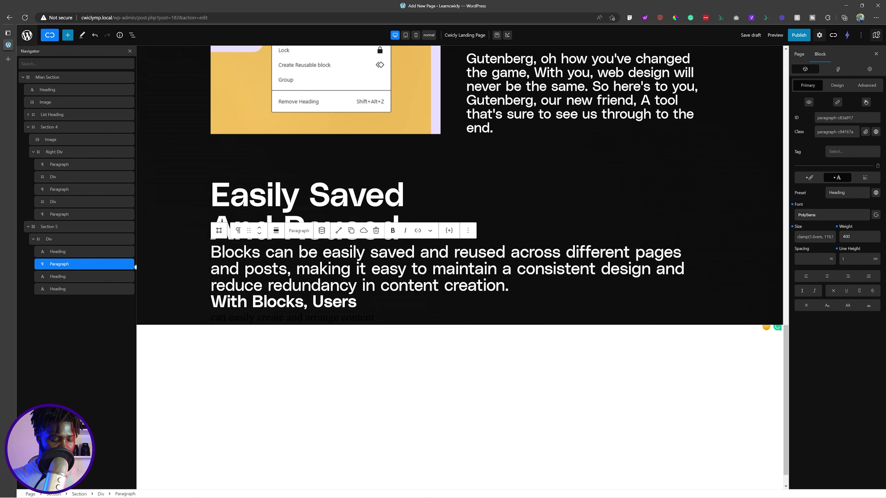
pyautogui.hotkey('ctrl', 'z')
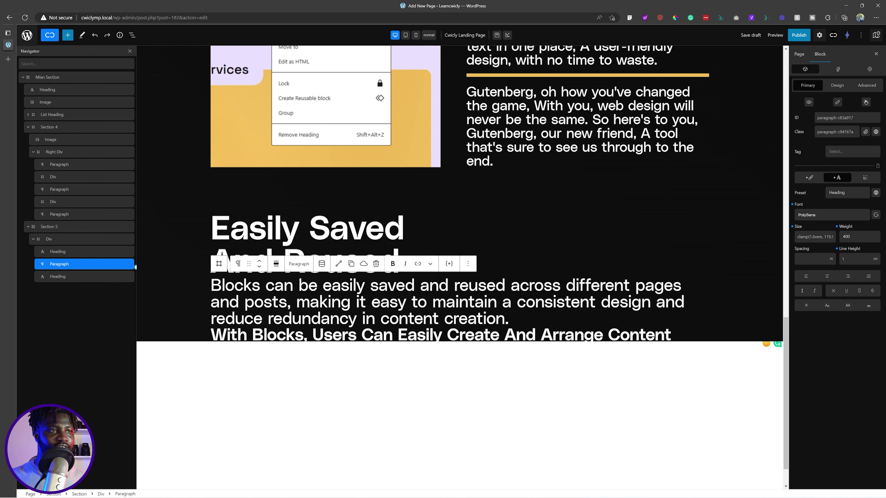
# - Break the "With Blocks" heading into three lines: "With Blocks, Users", "Can Easily Create" and "And Arrange Content"
pyautogui.click(362, 334)
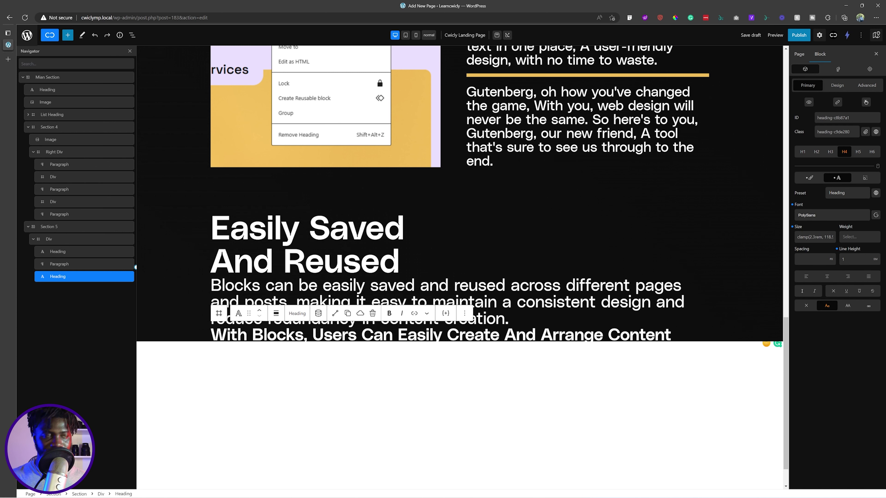
pyautogui.hotkey('shift', 'Return')
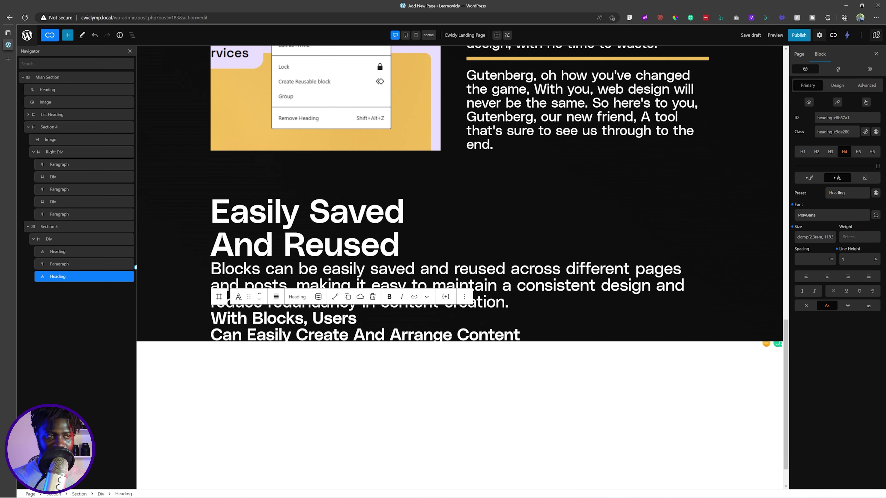
pyautogui.hotkey('shift', 'Return')
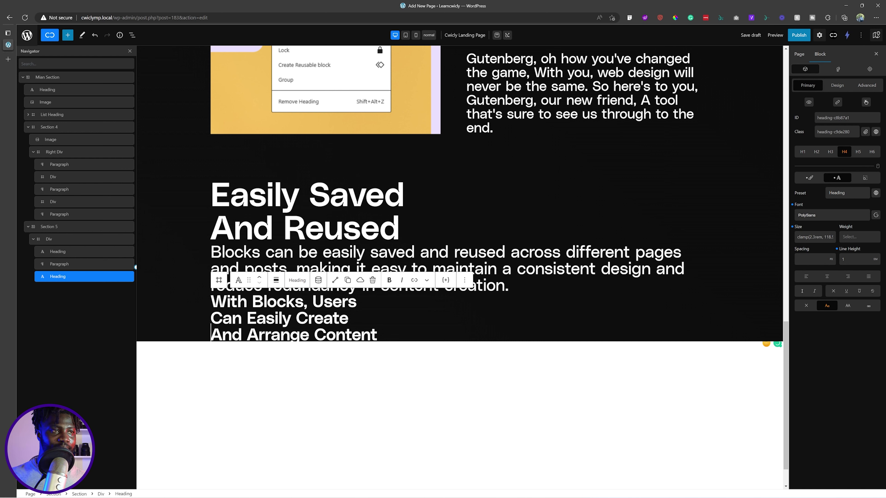
pyautogui.click(510, 286)
pyautogui.click(378, 334)
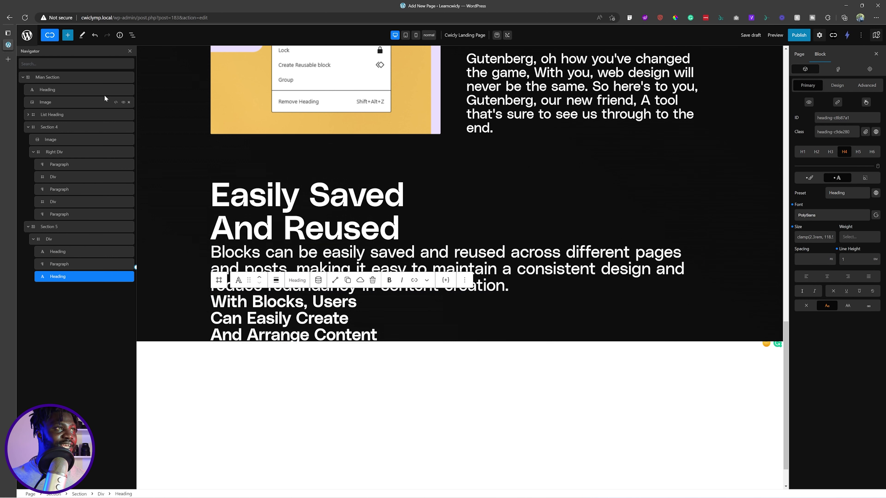
# - Insert an image block below the "With Blocks" heading and set its picture to image_arrange.png from the media library
pyautogui.click(69, 36)
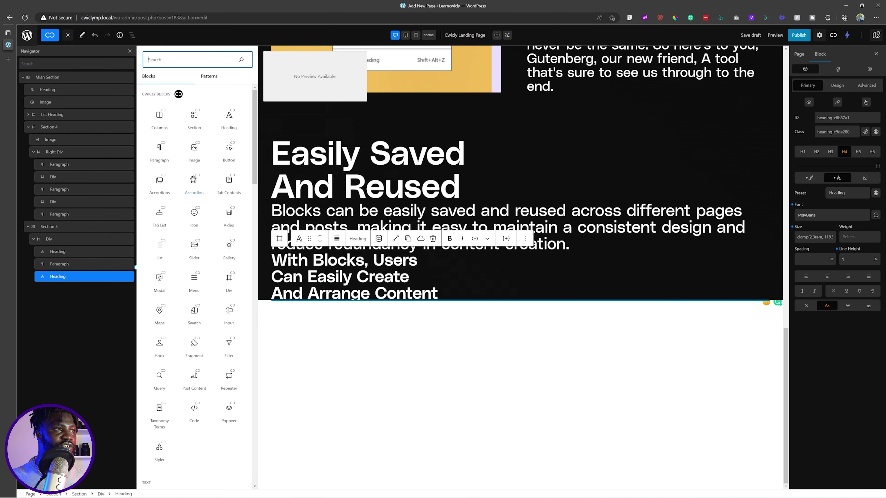
pyautogui.click(194, 151)
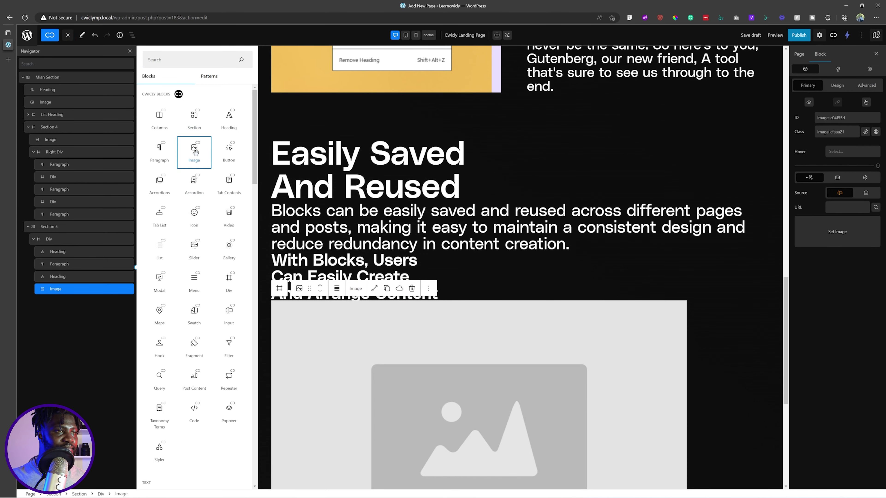
pyautogui.scroll(-3, 445, 325)
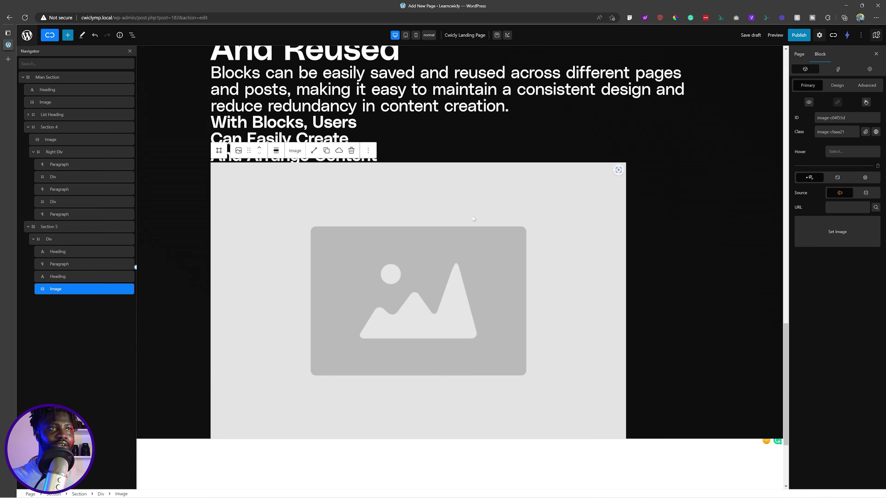
pyautogui.click(837, 232)
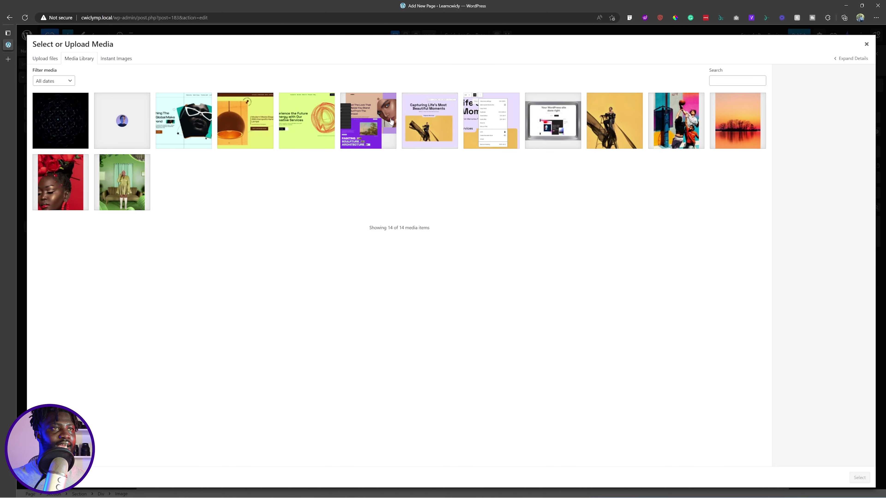
pyautogui.click(367, 124)
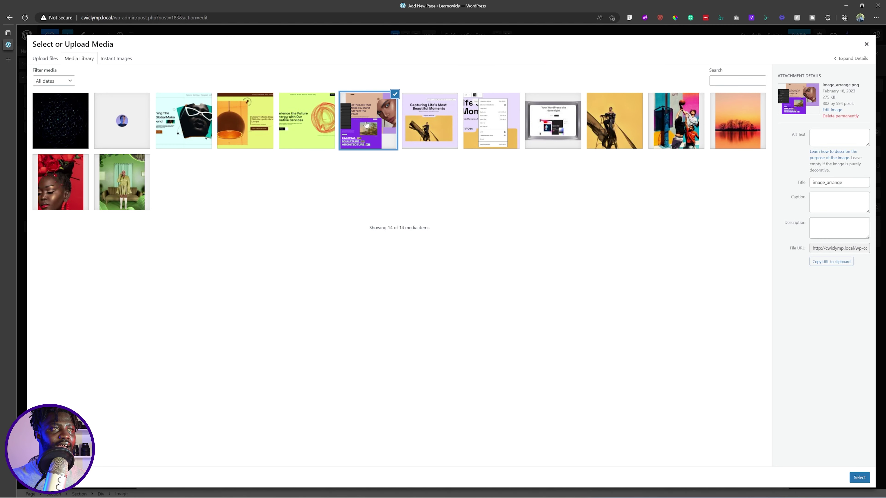
pyautogui.click(858, 478)
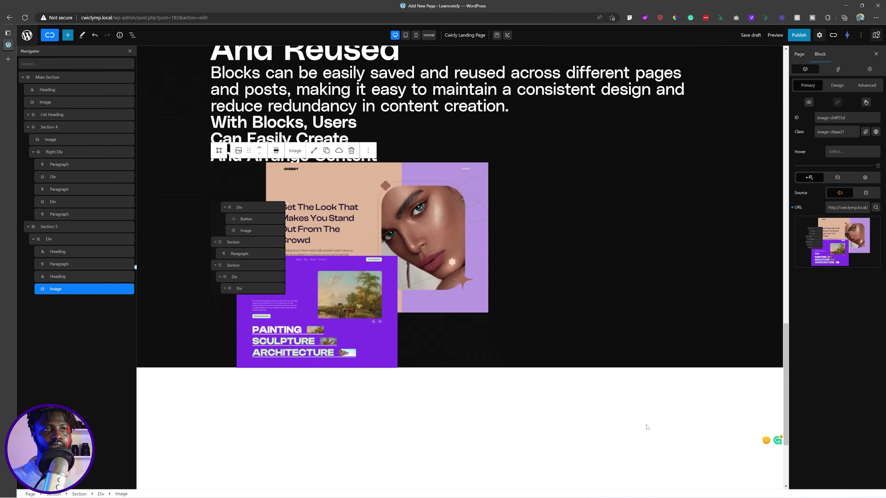
# - Make the Section 5 div a flex container with vertical direction, flex-start alignment and a row gap of 30
pyautogui.scroll(5, 347, 273)
pyautogui.scroll(2, 345, 272)
pyautogui.scroll(-5, 345, 272)
pyautogui.scroll(2, 345, 271)
pyautogui.scroll(1, 462, 267)
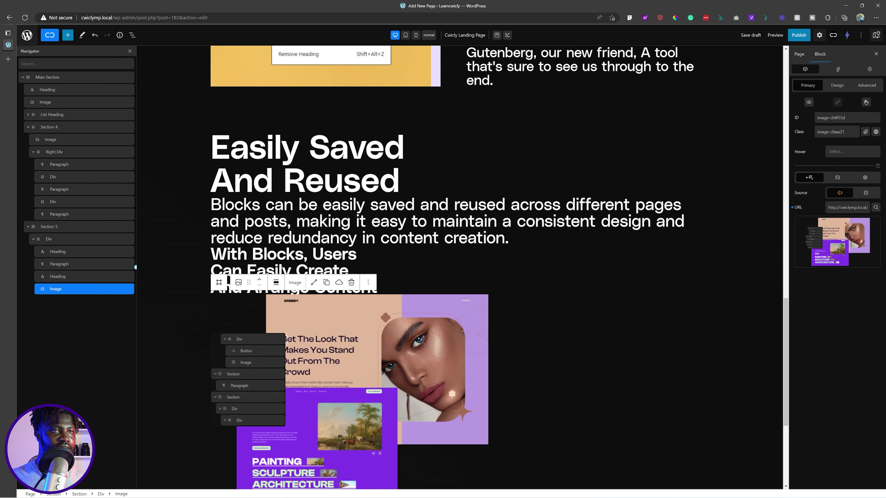
pyautogui.click(55, 240)
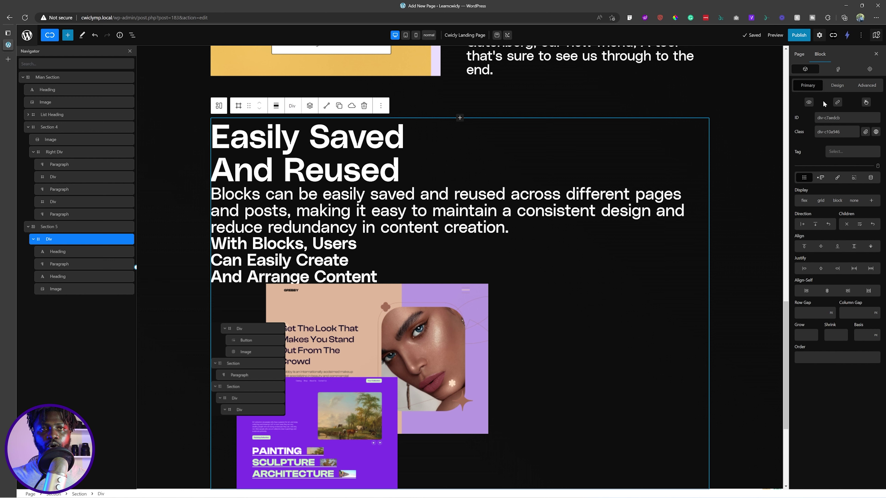
pyautogui.click(804, 201)
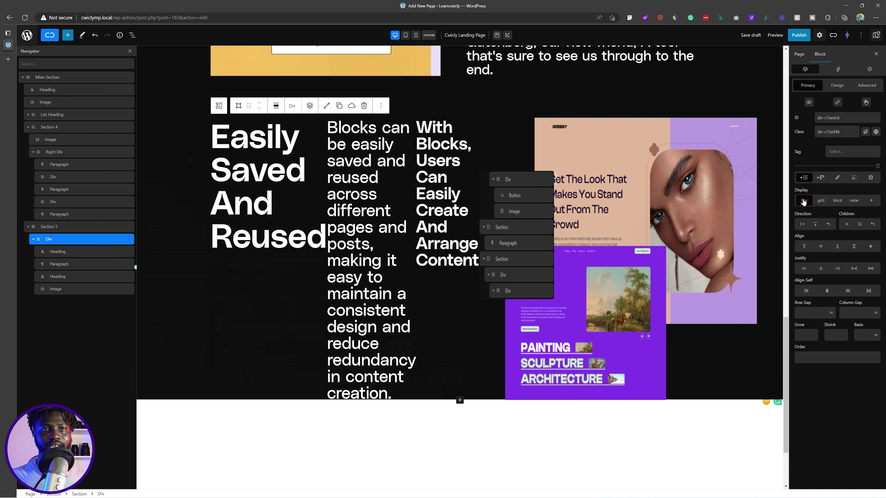
pyautogui.click(815, 224)
pyautogui.click(820, 246)
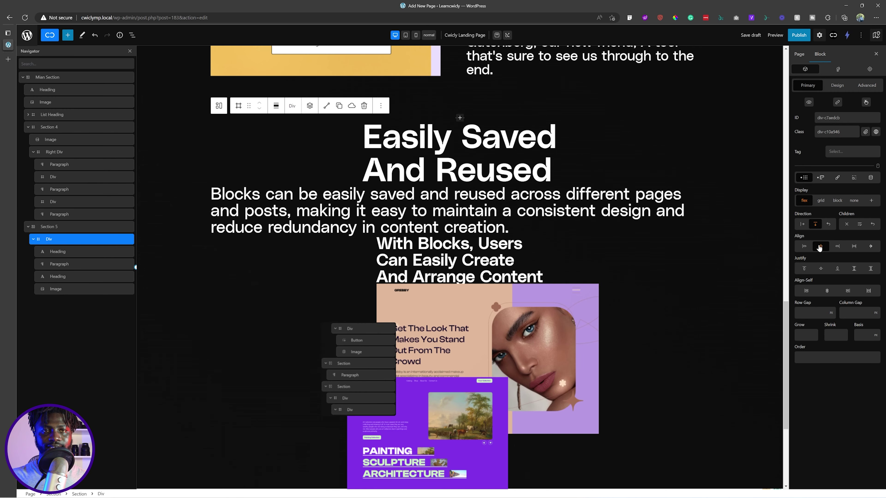
pyautogui.click(820, 247)
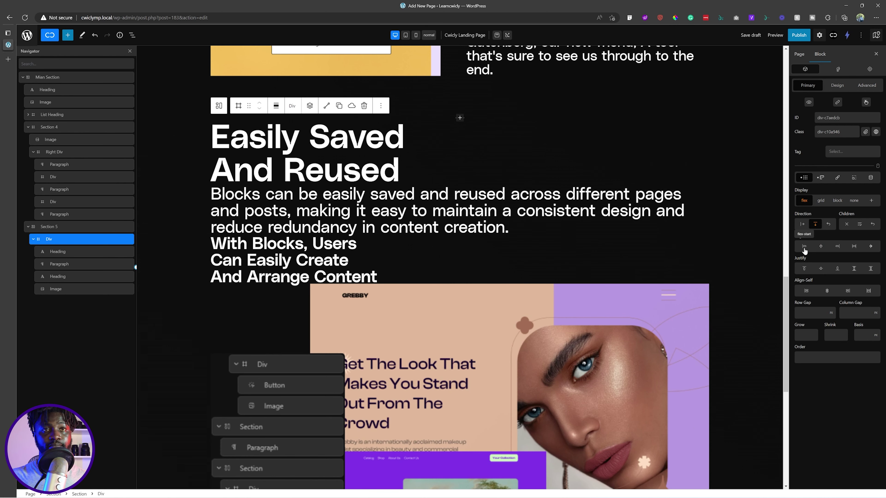
pyautogui.click(804, 247)
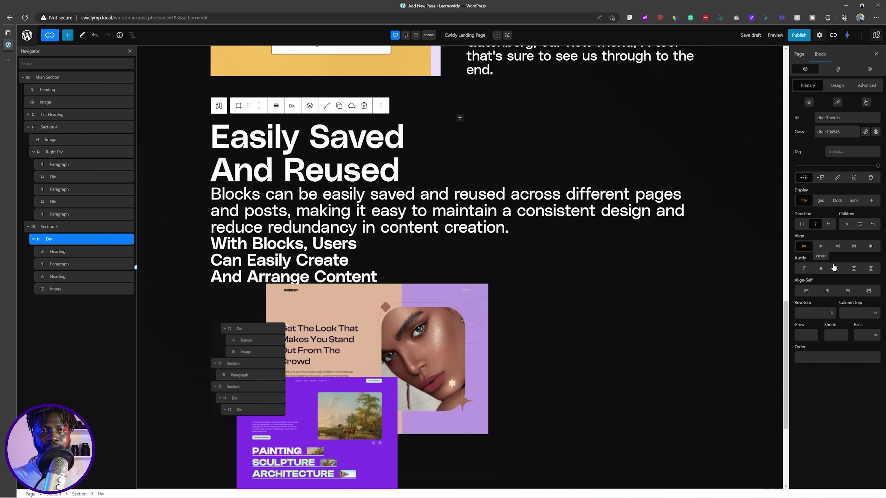
pyautogui.click(821, 269)
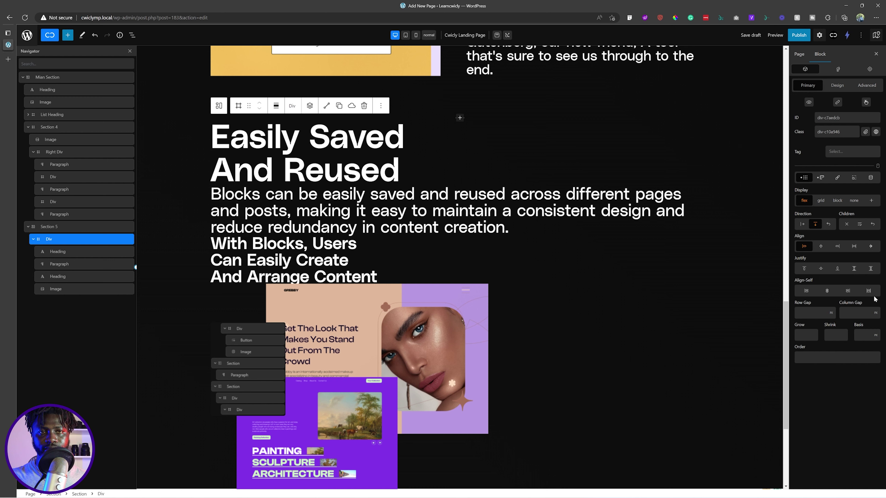
pyautogui.click(797, 312)
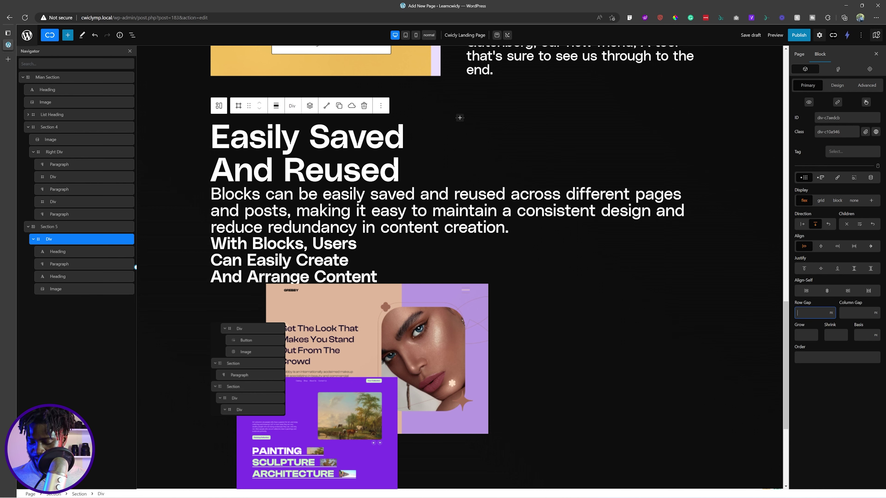
pyautogui.write('30')
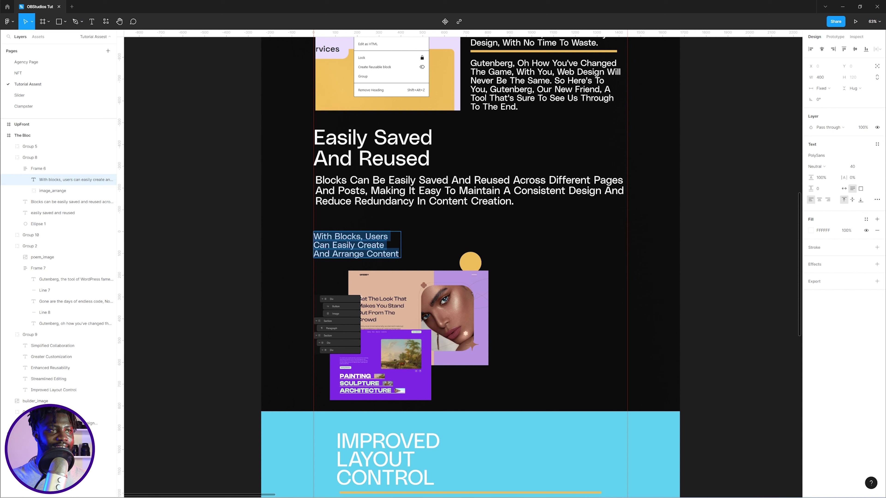
# - Compare the spacing and layout of Section 5 in WordPress with the "Easily Saved And Reused" section in Figma
pyautogui.press('Escape')
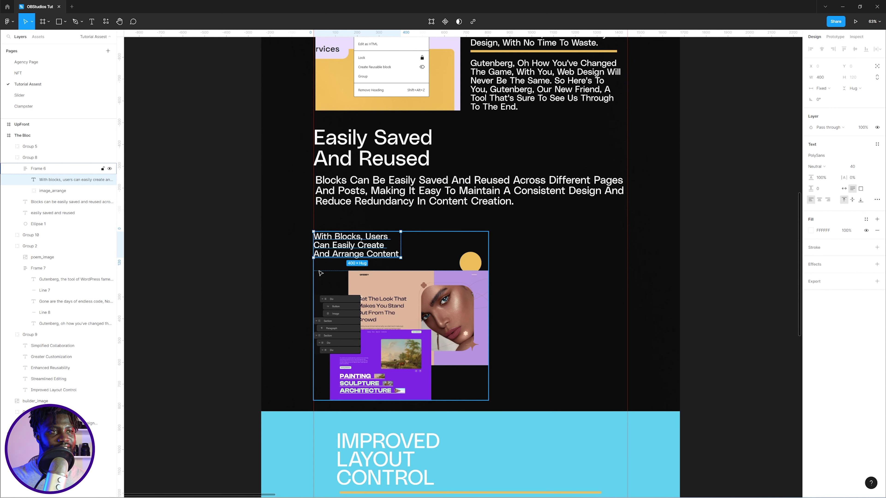
pyautogui.press('Escape')
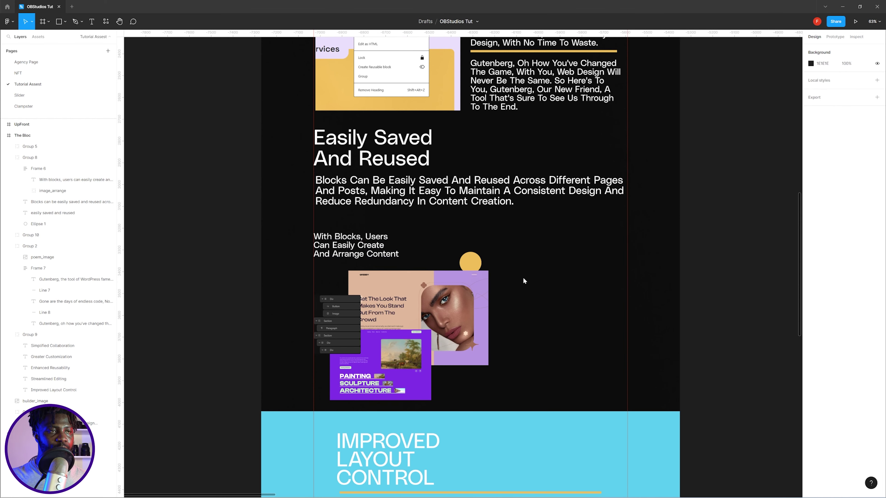
pyautogui.hotkey('alt', 'Tab')
pyautogui.scroll(-3, 388, 285)
pyautogui.scroll(3, 388, 286)
pyautogui.scroll(-4, 389, 286)
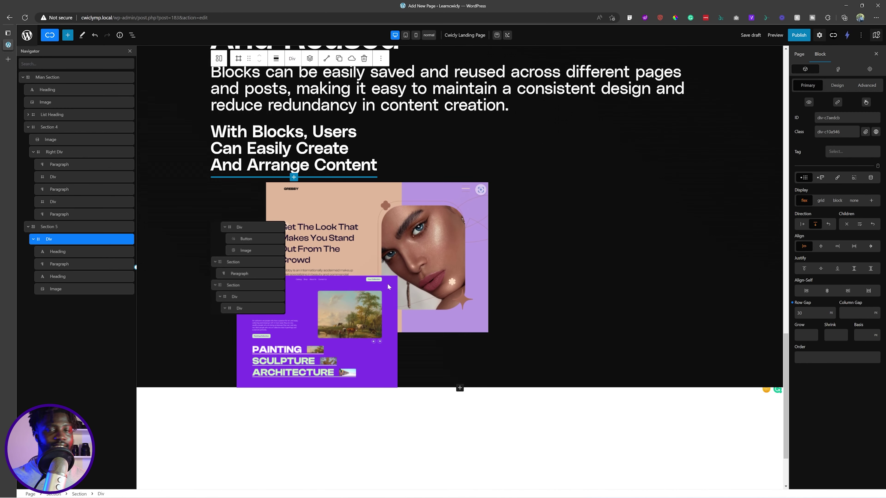
pyautogui.hotkey('alt', 'Tab')
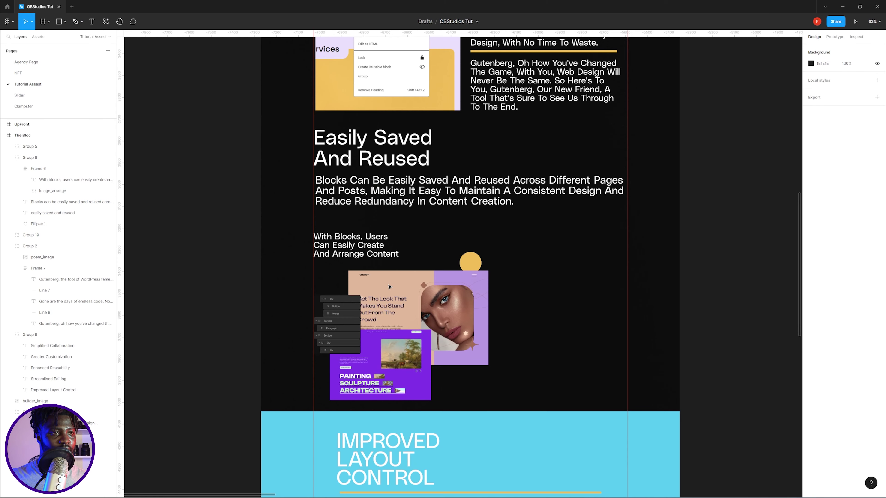
pyautogui.scroll(-2, 389, 287)
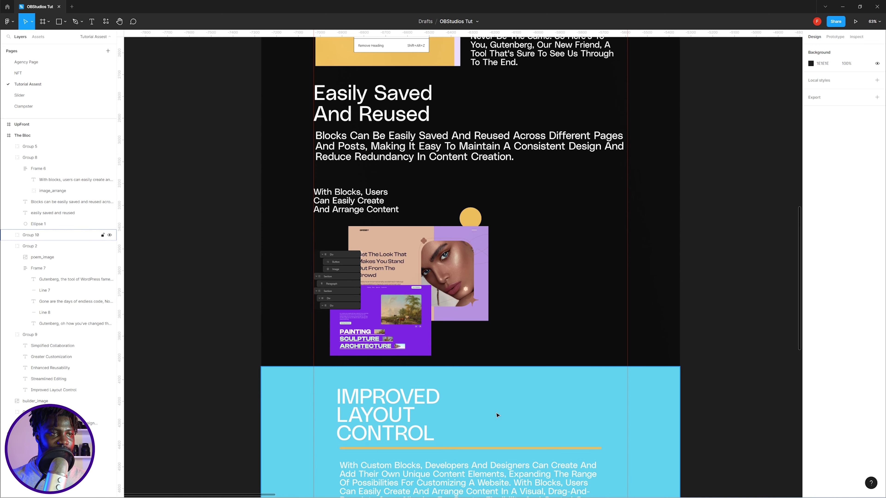
pyautogui.hotkey('alt', 'Tab')
pyautogui.scroll(-3, 509, 289)
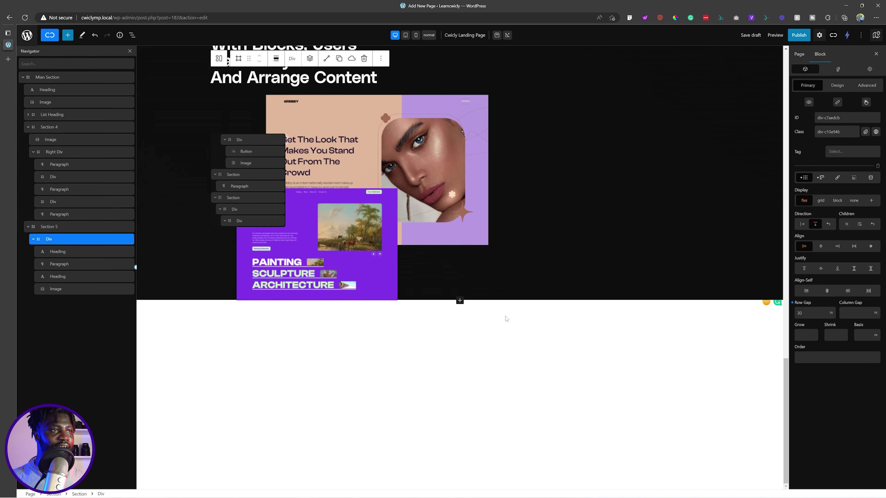
# - Rename the div inside Section 5 as "Div A"
pyautogui.doubleClick(52, 240)
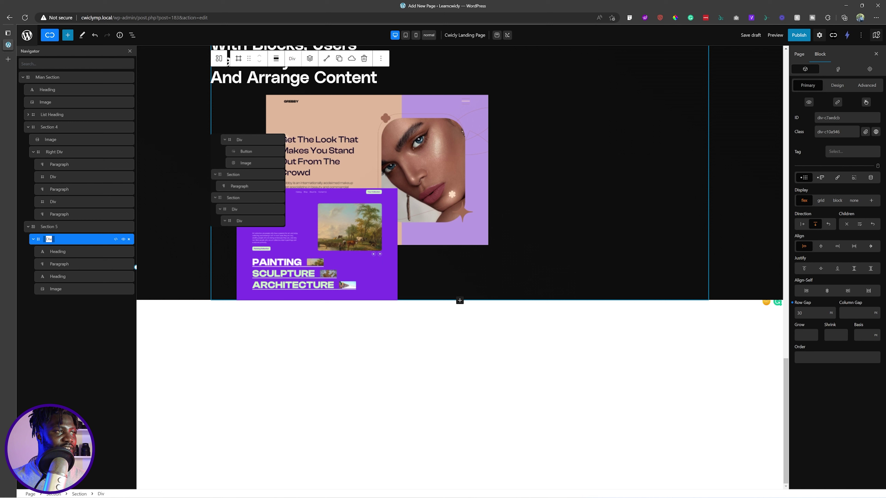
pyautogui.write('Div ')
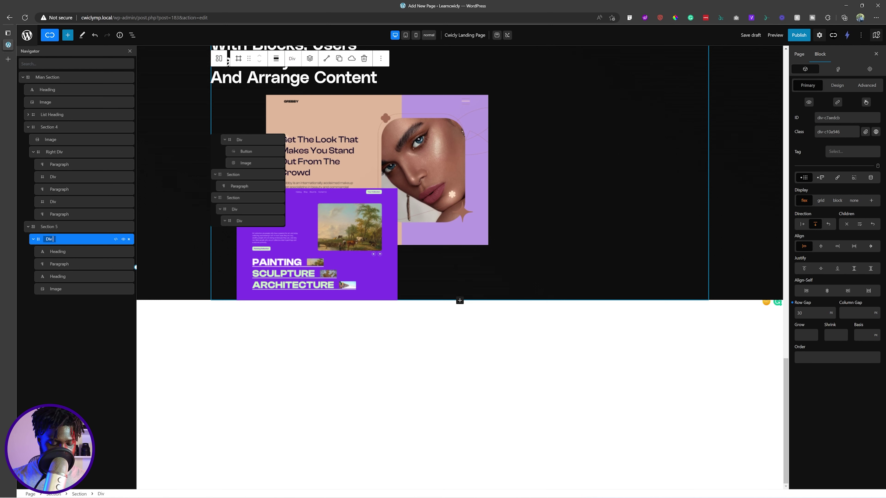
pyautogui.write('A')
pyautogui.press('Return')
# - Set both the ID and the class of Div A to "divA" and save the draft
pyautogui.click(828, 117)
pyautogui.write('diva')
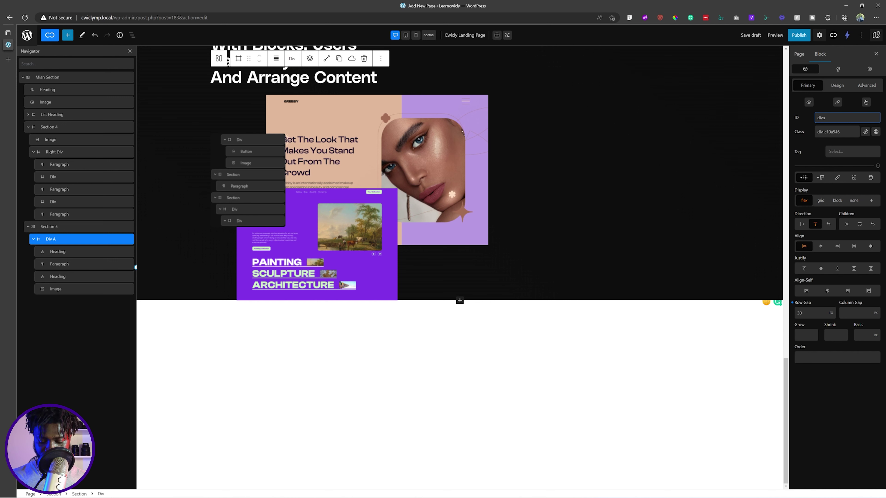
pyautogui.hotkey('ctrl', 'a')
pyautogui.hotkey('ctrl', 'c')
pyautogui.press('Tab')
pyautogui.hotkey('ctrl', 'v')
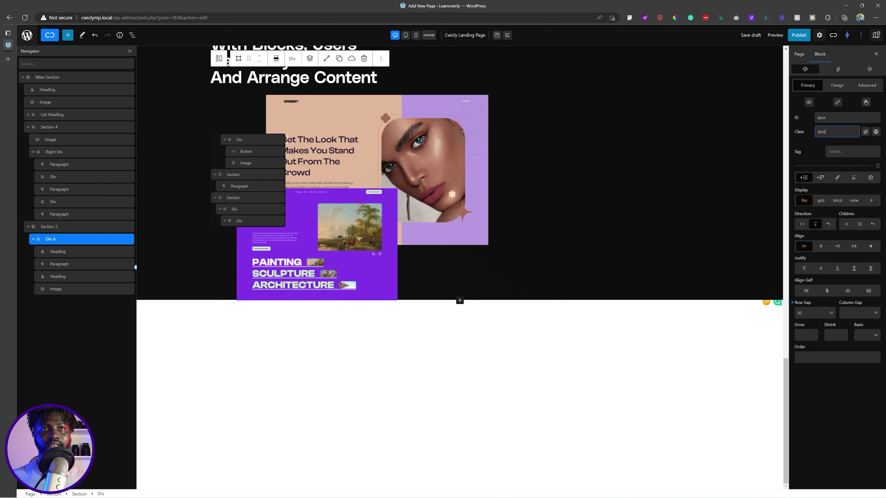
pyautogui.hotkey('ctrl', 's')
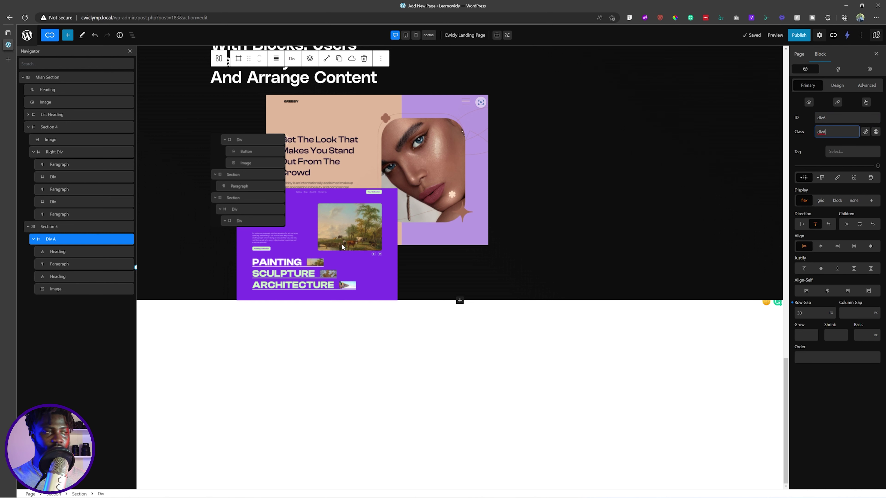
# - Collapse Div A in the block tree and add a new div after it inside Section 5
pyautogui.click(45, 314)
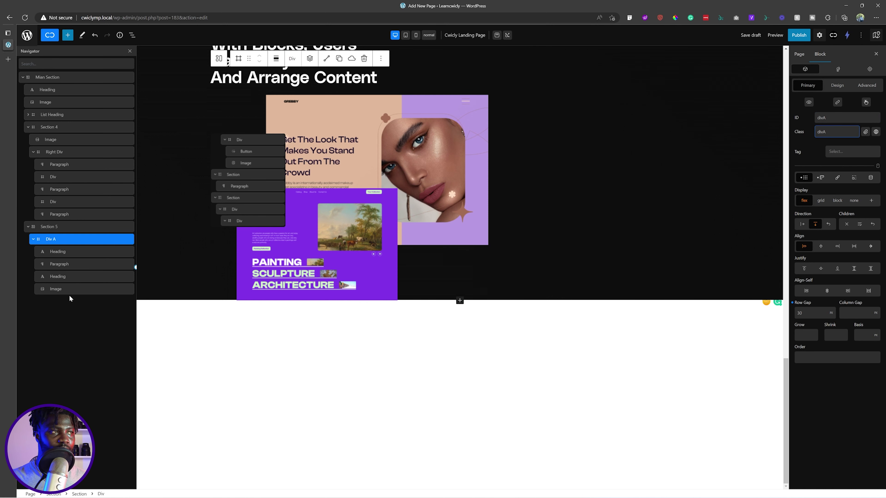
pyautogui.click(30, 239)
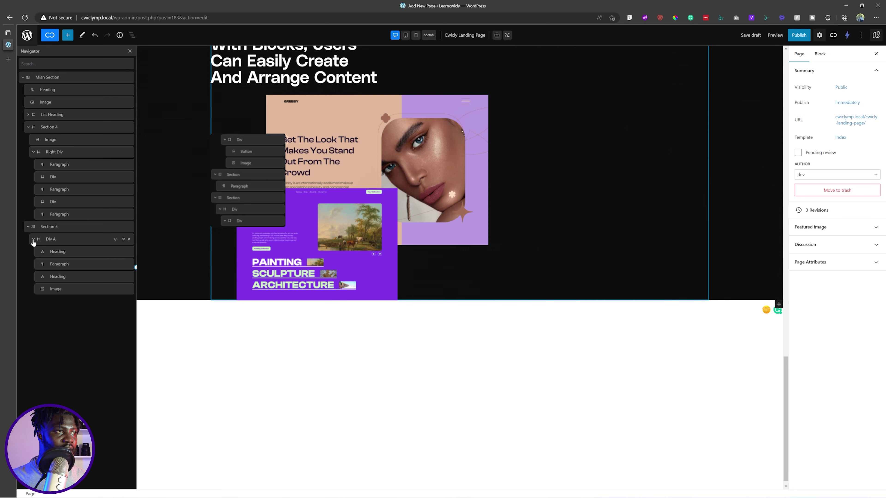
pyautogui.click(80, 241)
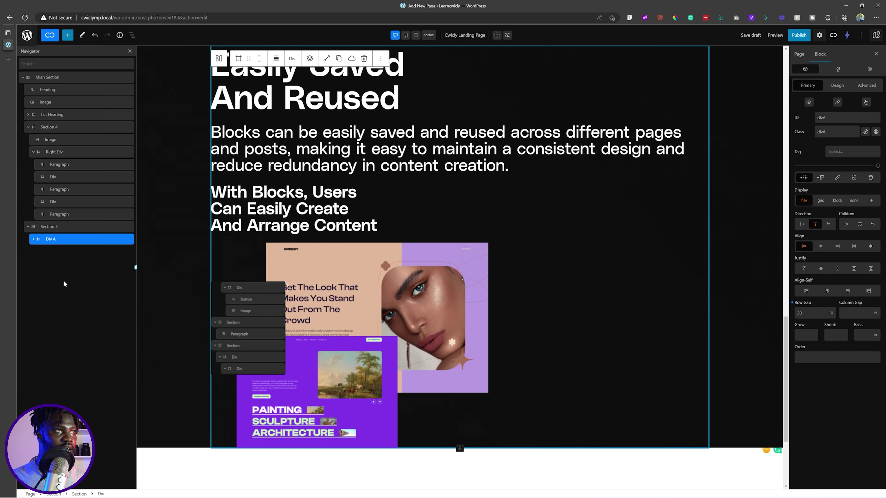
pyautogui.click(67, 35)
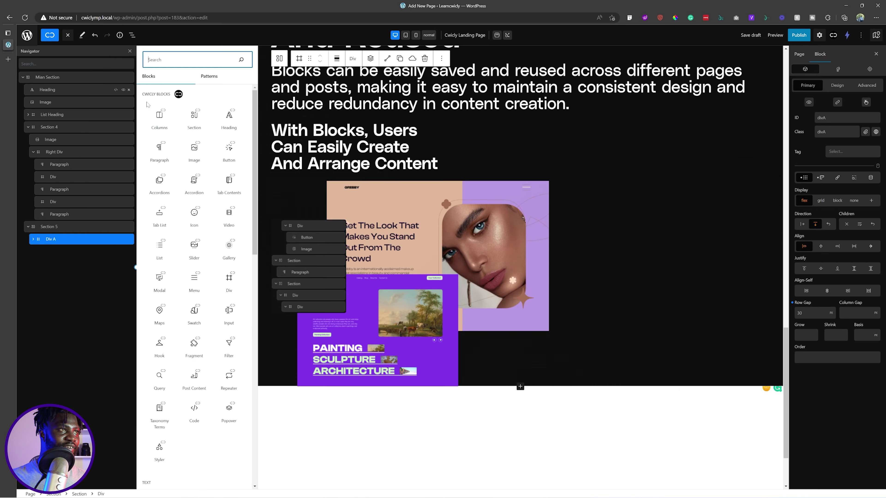
pyautogui.write('div')
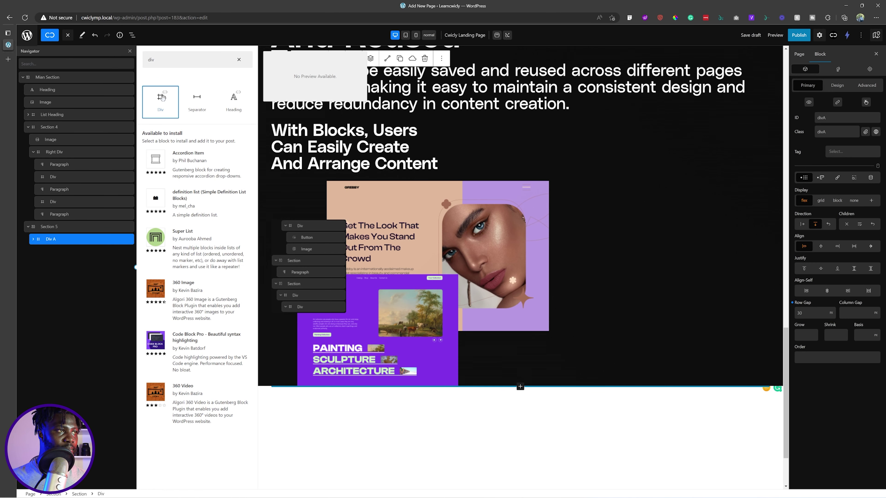
pyautogui.click(161, 98)
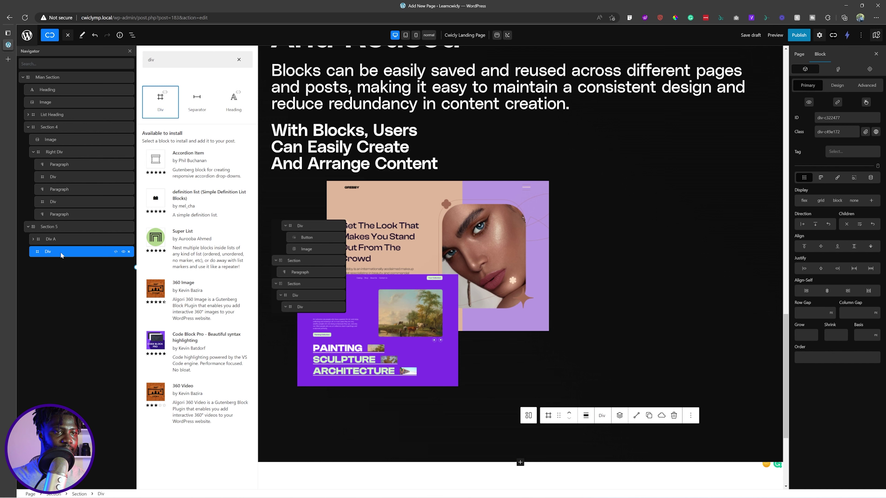
# - Check the "Improved Layout Control" section in Figma and set the new div's text color to #ffffff in WordPress
pyautogui.hotkey('alt', 'Tab')
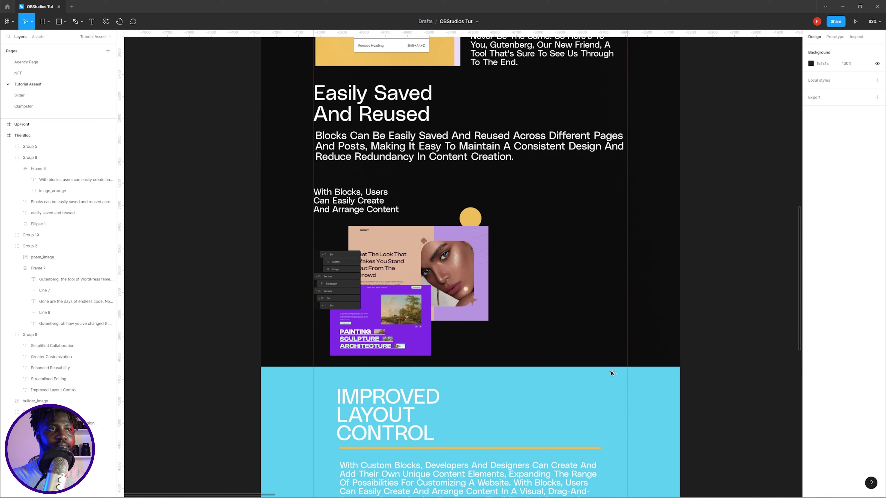
pyautogui.scroll(-6, 493, 390)
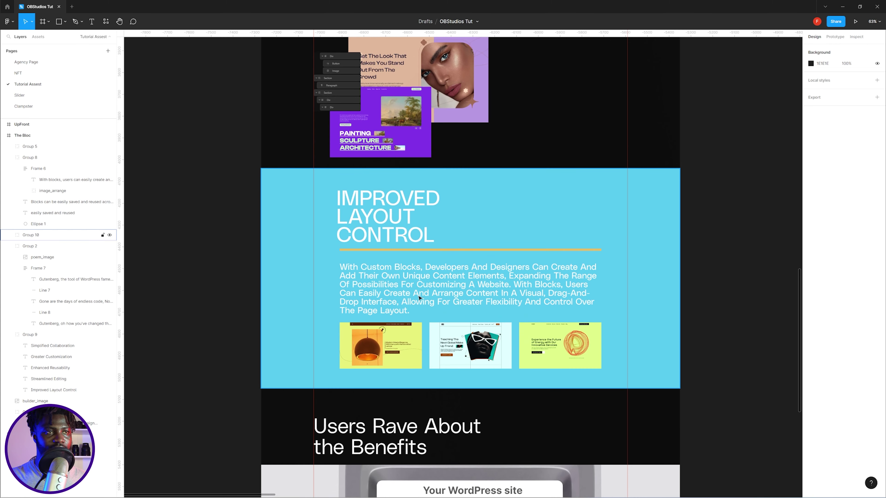
pyautogui.hotkey('alt', 'Tab')
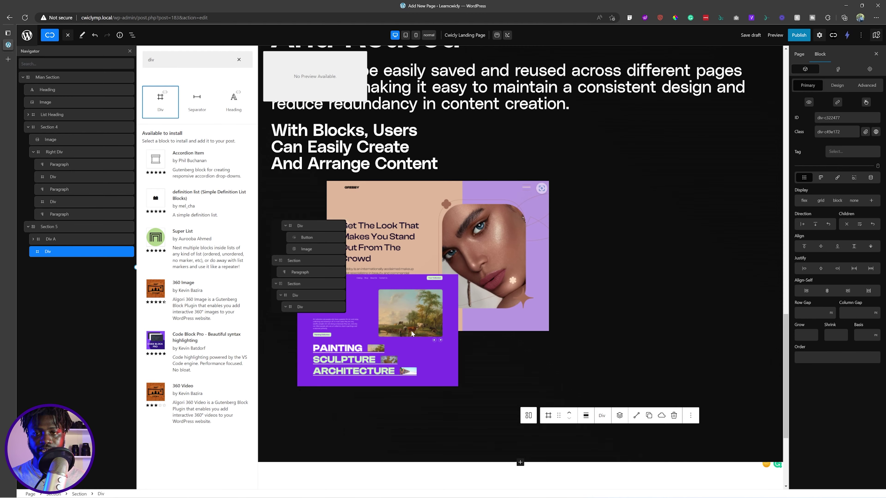
pyautogui.scroll(15, 481, 159)
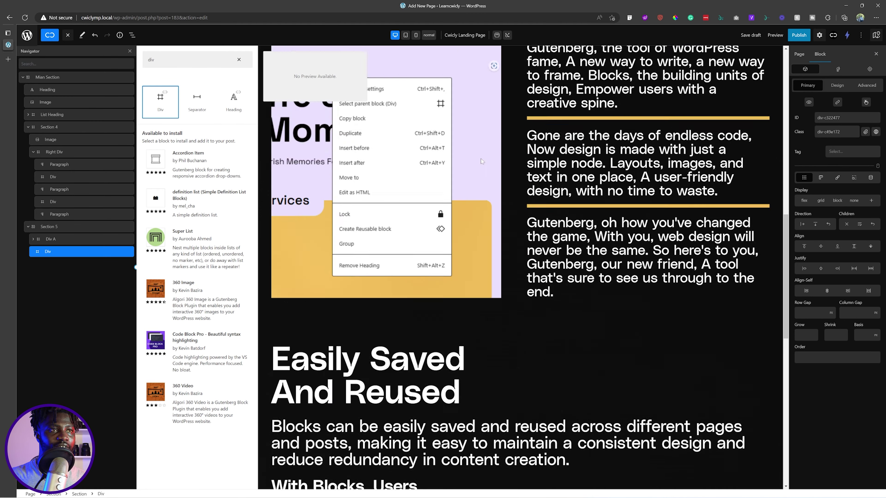
pyautogui.scroll(-10, 481, 159)
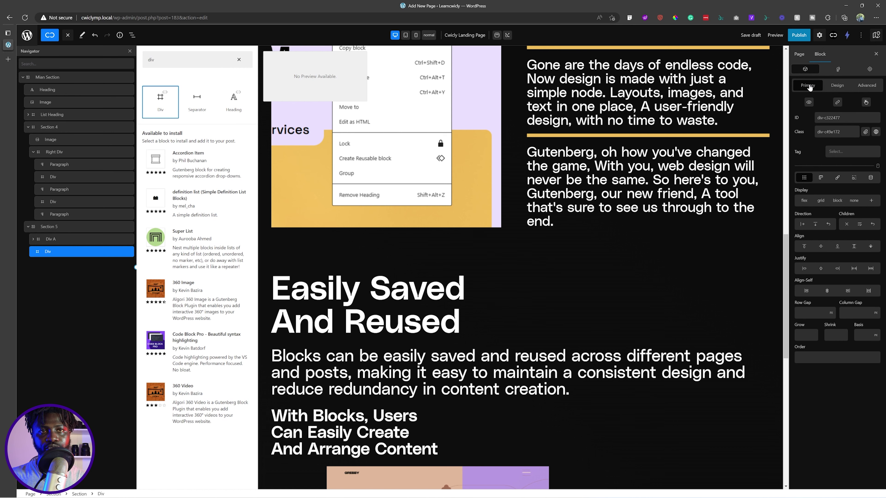
pyautogui.click(837, 177)
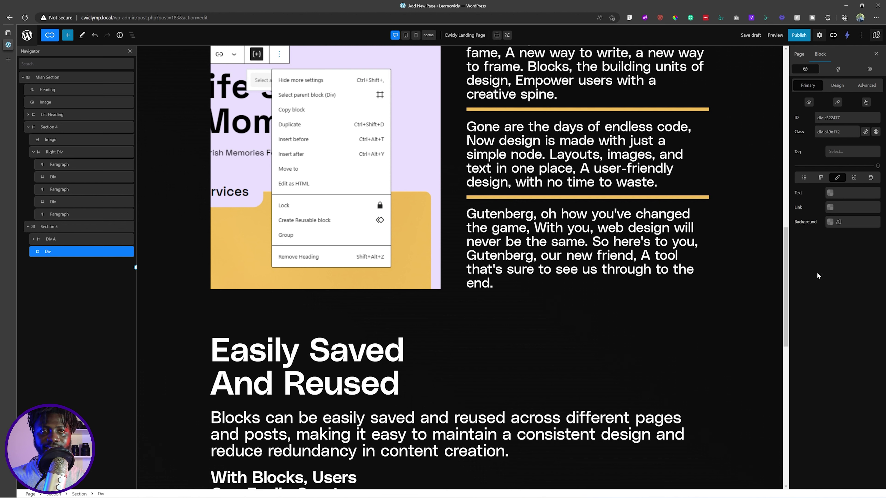
pyautogui.click(830, 193)
pyautogui.moveTo(792, 95); pyautogui.dragTo(738, 39)
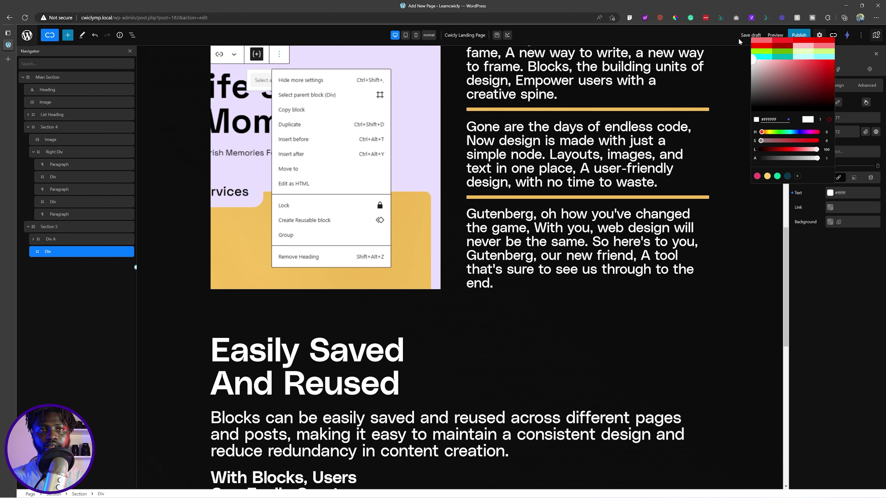
pyautogui.click(859, 272)
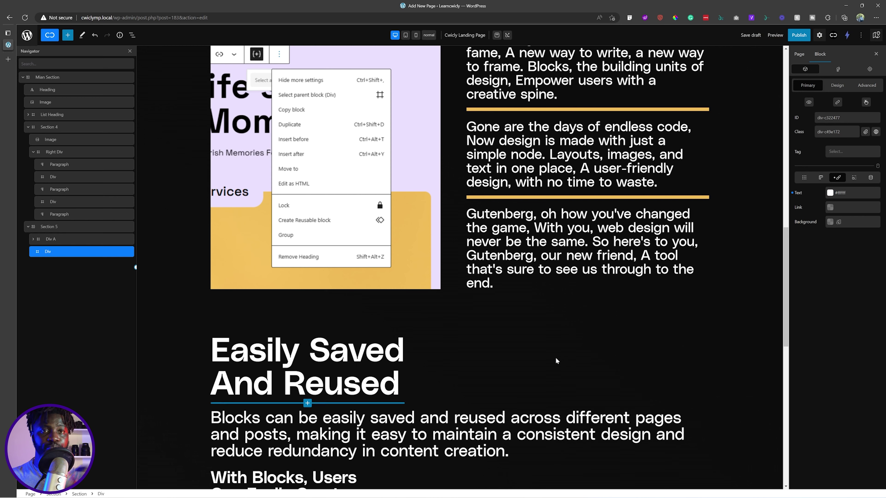
# - Add a Heading block and nest it inside the new div in Section 5
pyautogui.scroll(-7, 555, 358)
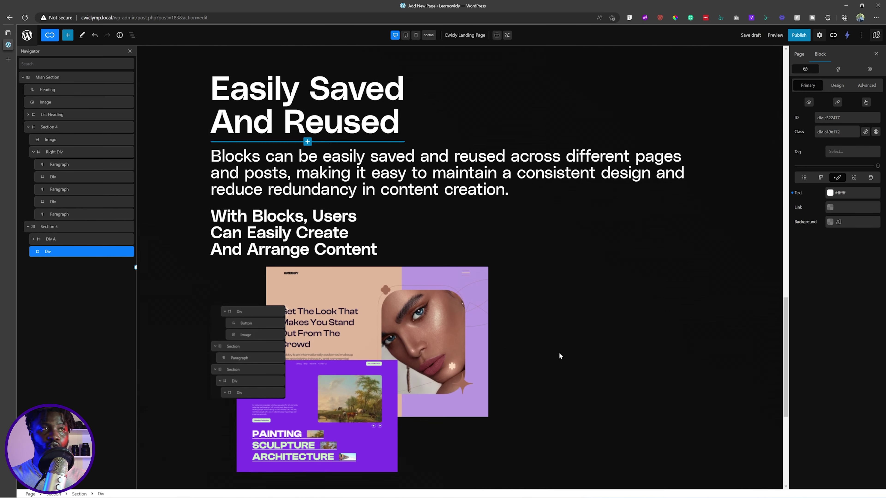
pyautogui.scroll(-3, 555, 359)
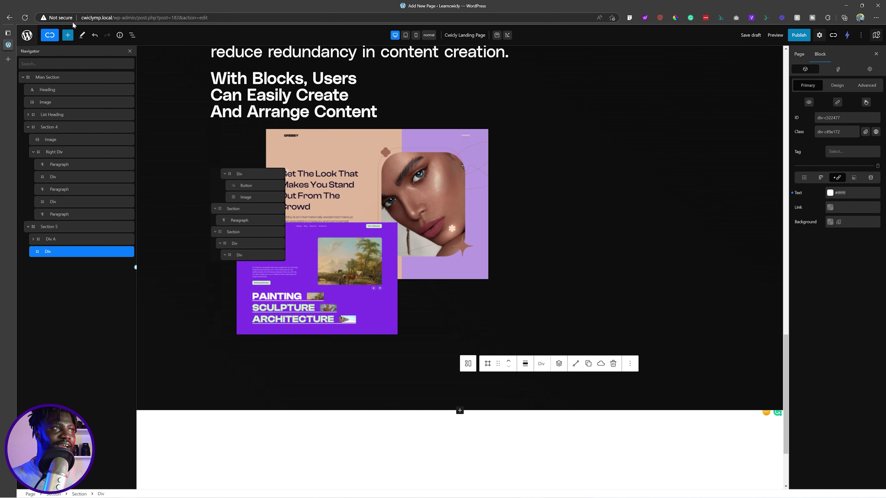
pyautogui.hotkey('alt', 'Tab')
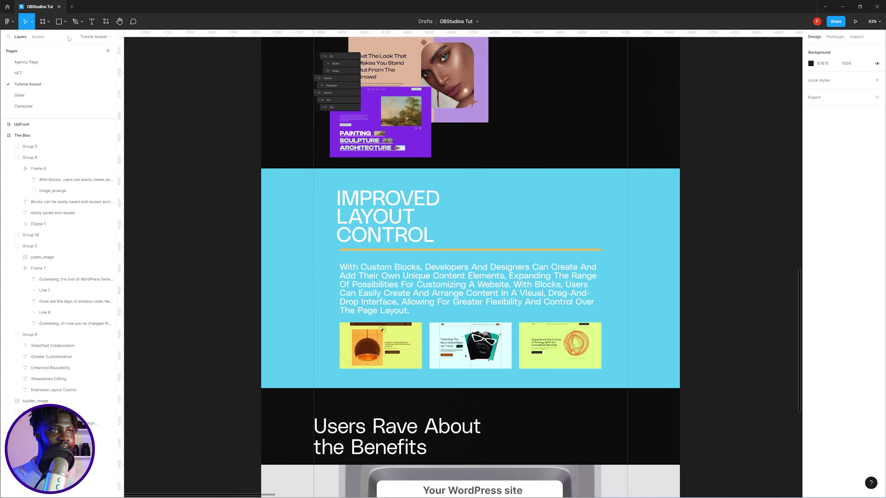
pyautogui.hotkey('alt', 'Tab')
pyautogui.click(68, 36)
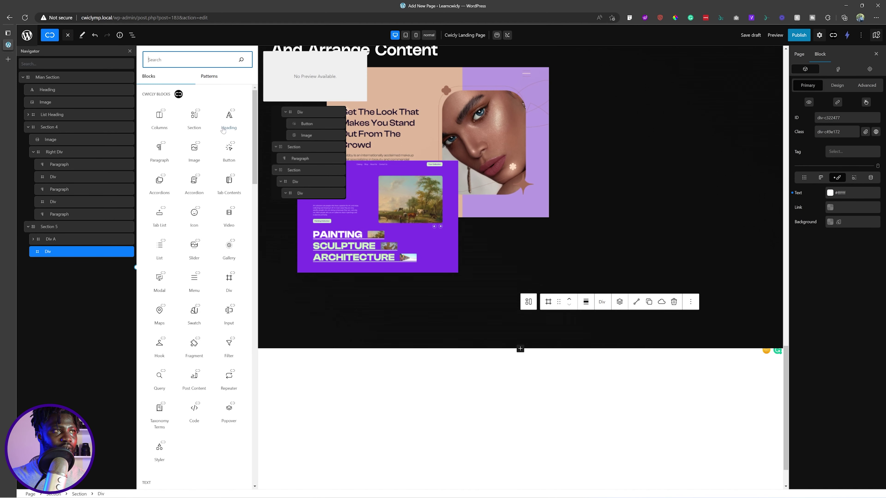
pyautogui.click(229, 117)
pyautogui.click(316, 356)
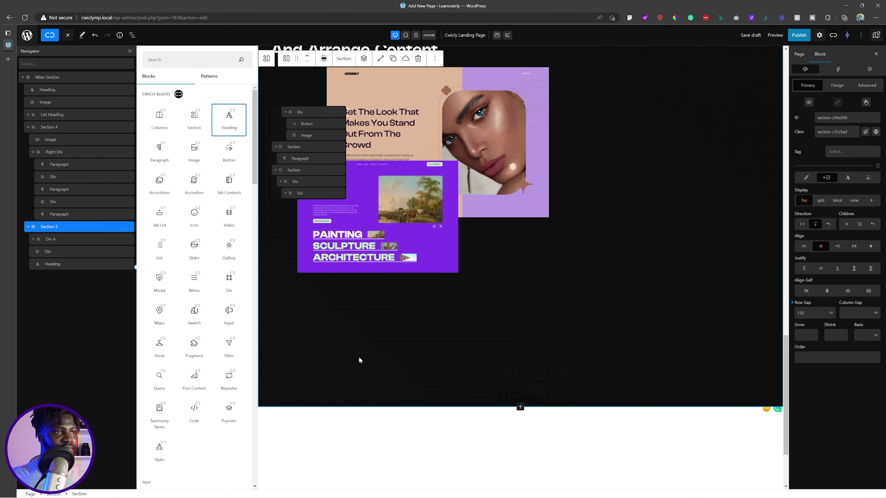
pyautogui.click(57, 261)
pyautogui.moveTo(57, 261); pyautogui.dragTo(89, 279)
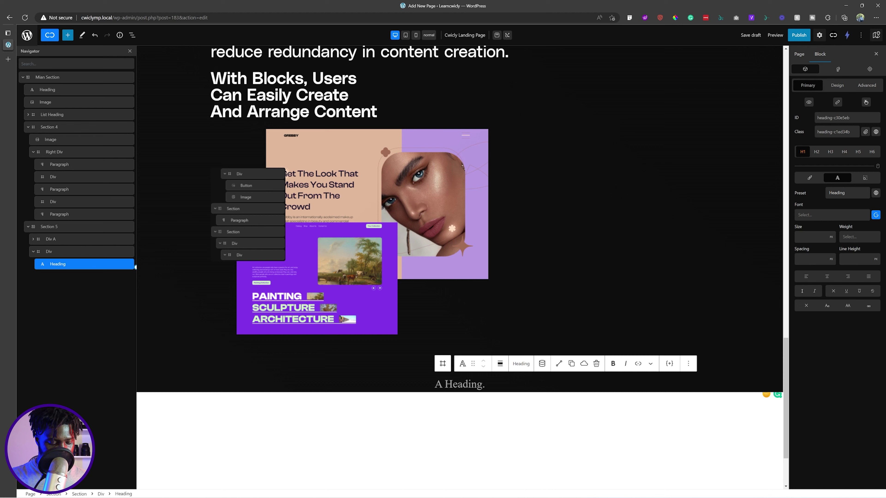
# - Copy the section title from Figma and make the new heading read "Improved Layout Control", one word per line
pyautogui.write('divA')
pyautogui.hotkey('alt', 'Tab')
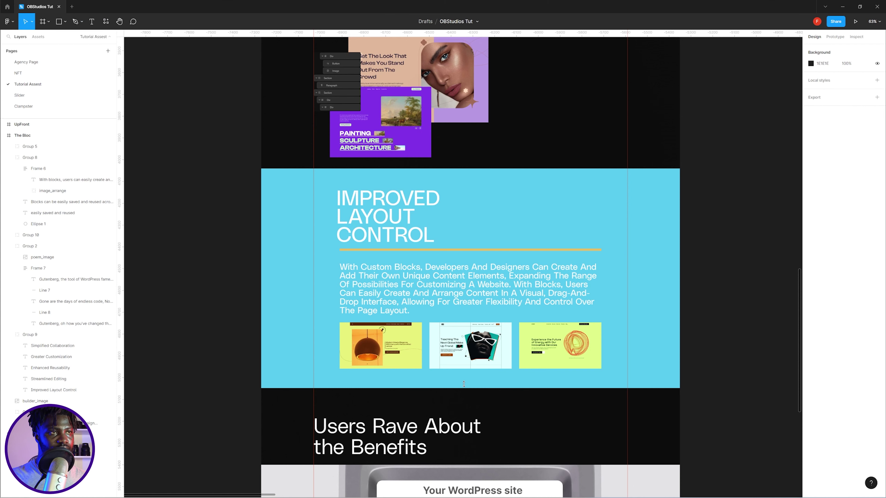
pyautogui.click(401, 235)
pyautogui.click(401, 235)
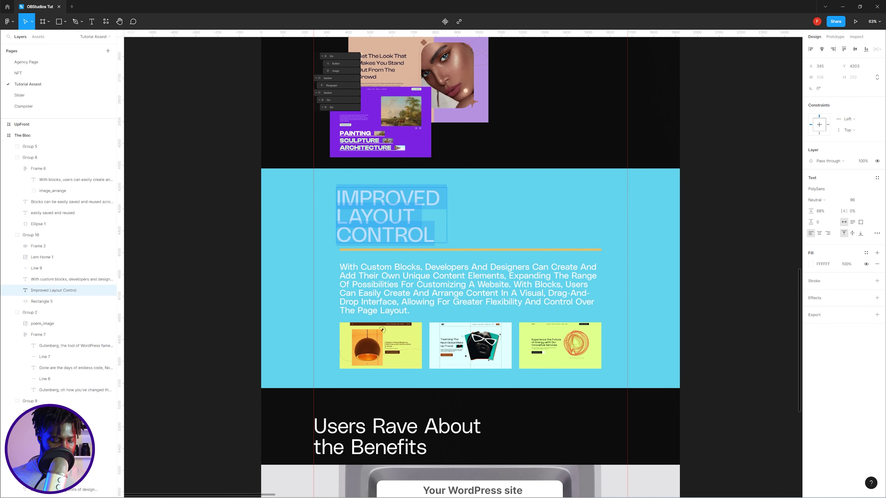
pyautogui.hotkey('alt', 'Tab')
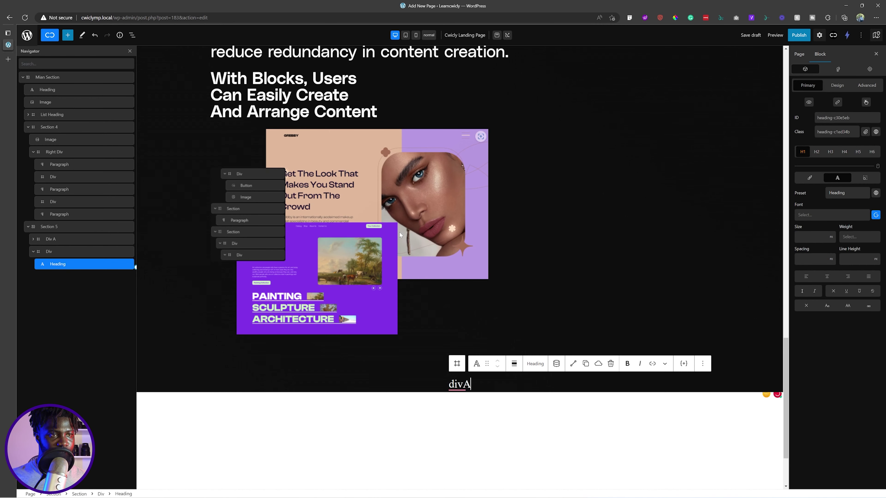
pyautogui.hotkey('ctrl', 'a')
pyautogui.write('Improved Layout Control')
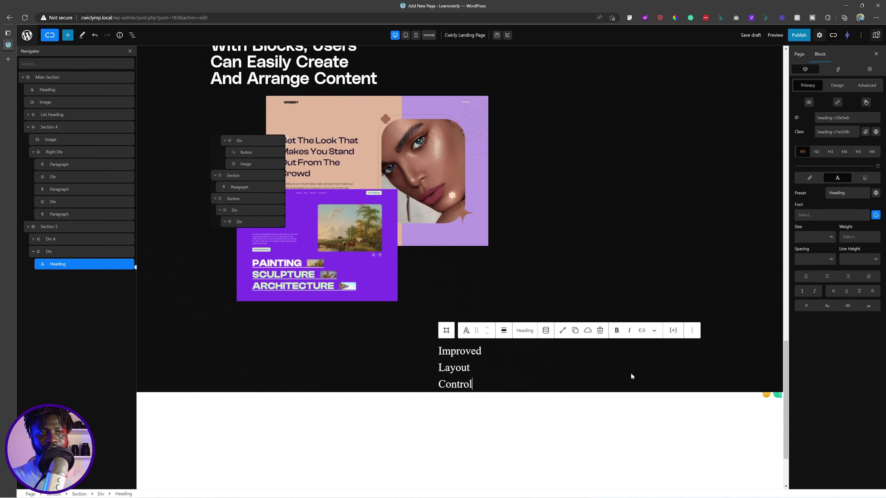
# - Set the font of the "Improved Layout Control" heading to PolySans
pyautogui.click(506, 409)
pyautogui.click(456, 367)
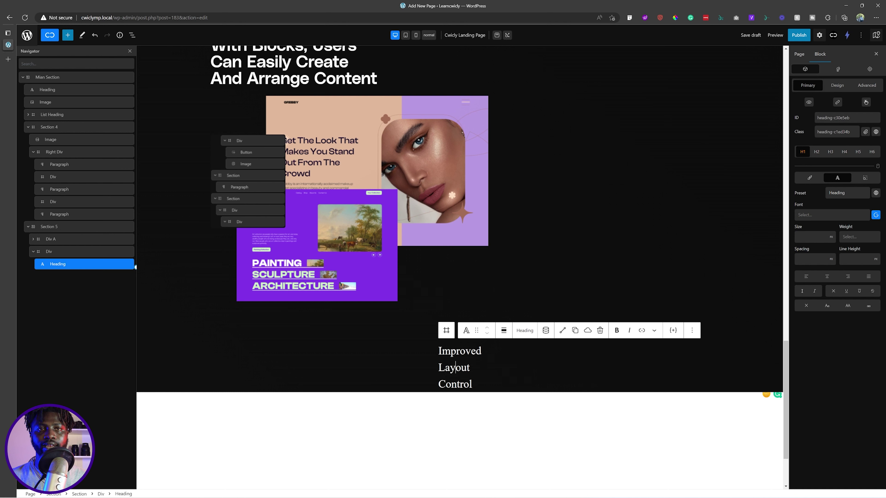
pyautogui.click(850, 217)
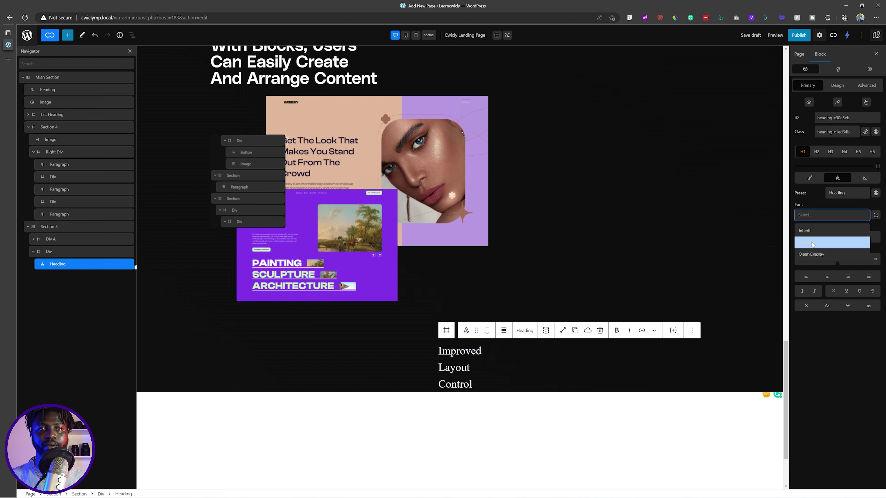
pyautogui.click(809, 243)
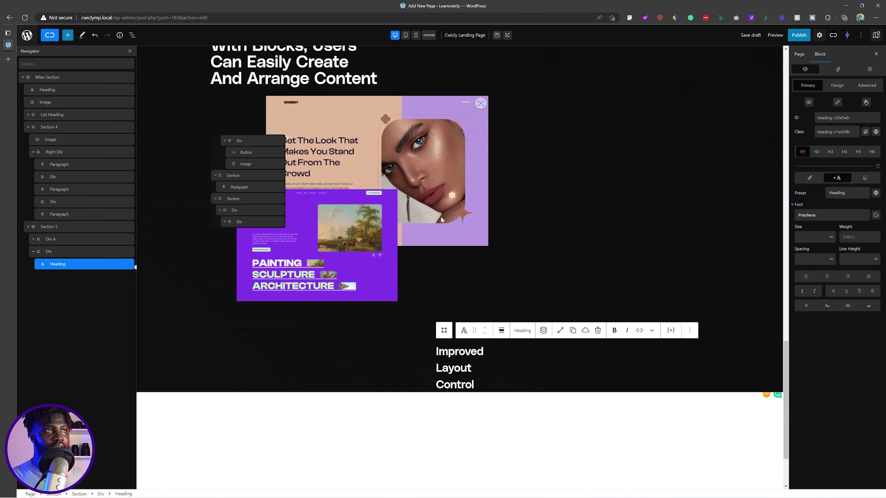
# - Duplicate the "Easily Saved And Reused" heading in Div A and remove the duplicate
pyautogui.scroll(7, 441, 217)
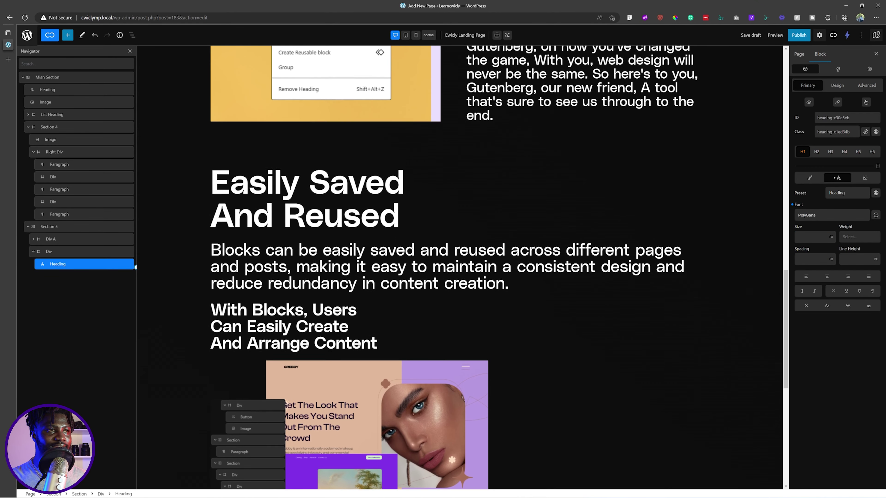
pyautogui.click(349, 181)
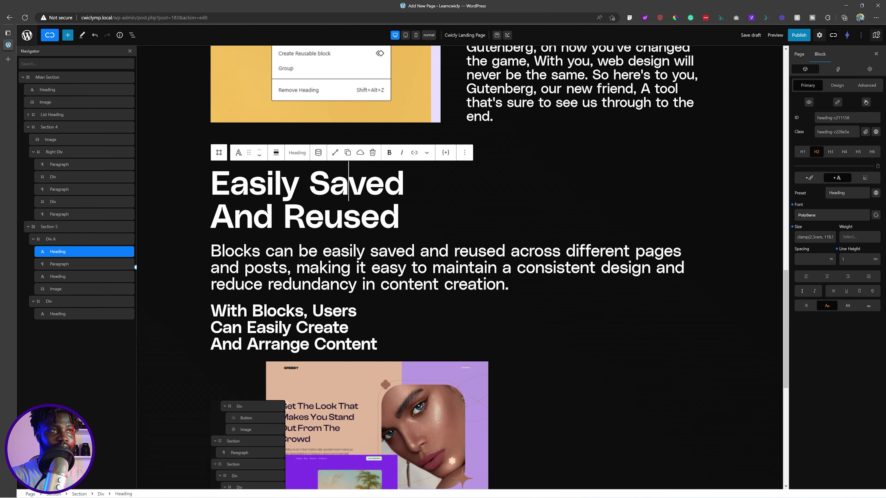
pyautogui.hotkey('ctrl', 'shift', 'd')
pyautogui.scroll(-7, 291, 175)
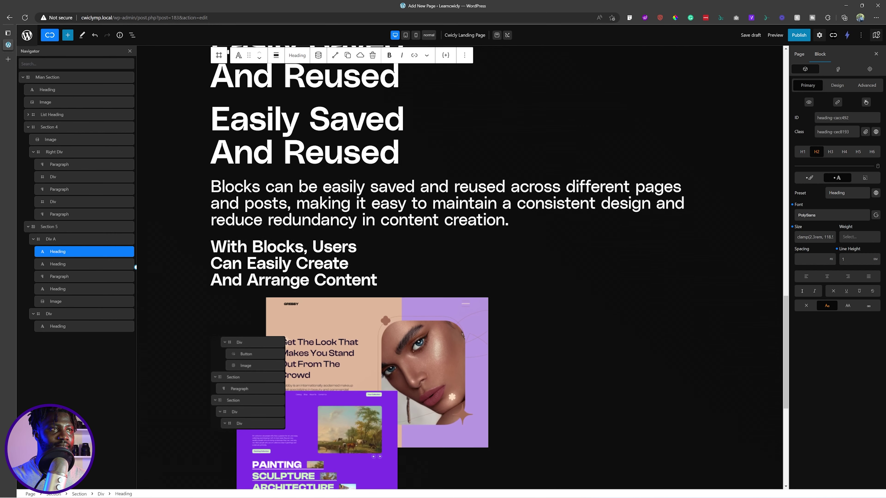
pyautogui.click(129, 252)
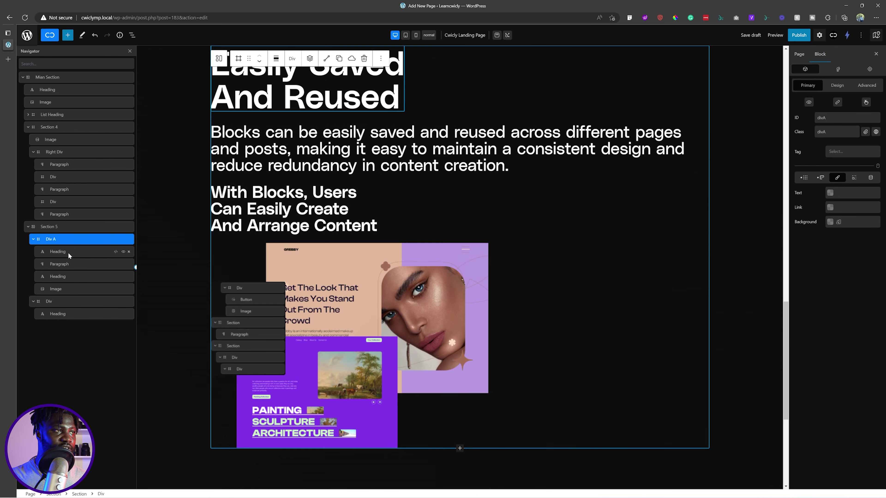
# - Copy the "Easily Saved And Reused" heading from Div A and paste it into the second div of Section 5
pyautogui.click(67, 252)
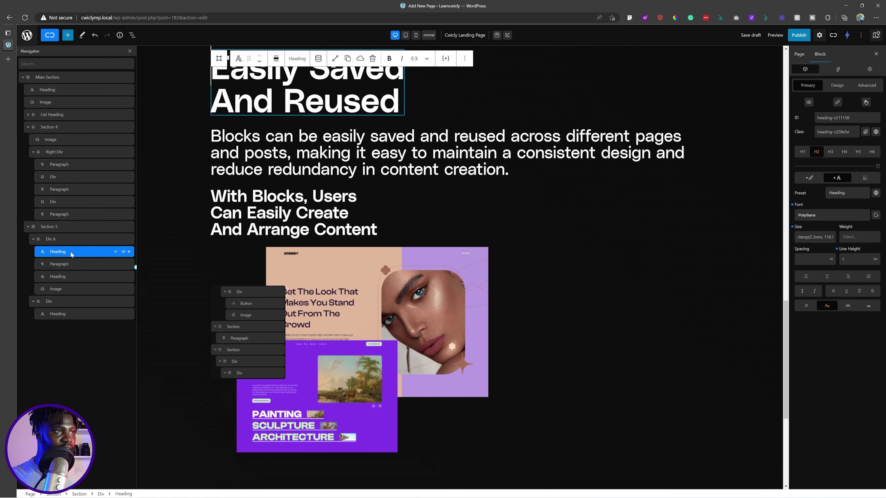
pyautogui.rightClick(71, 253)
pyautogui.click(90, 258)
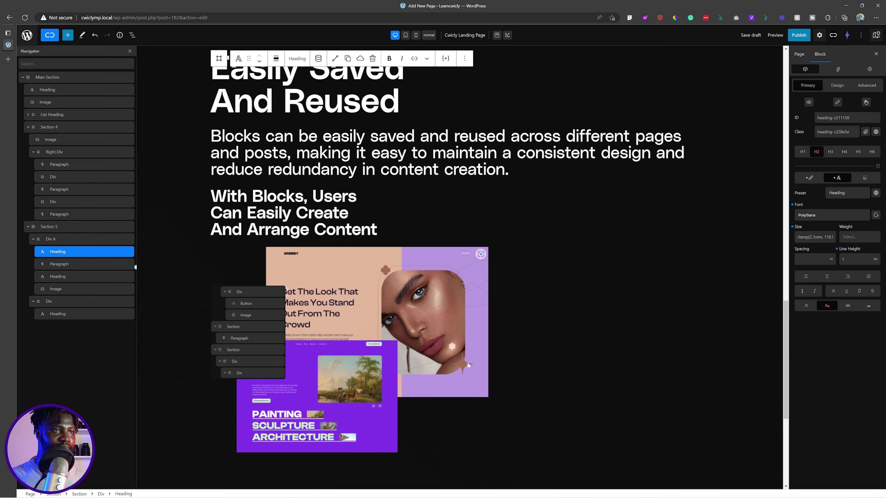
pyautogui.scroll(-7, 467, 362)
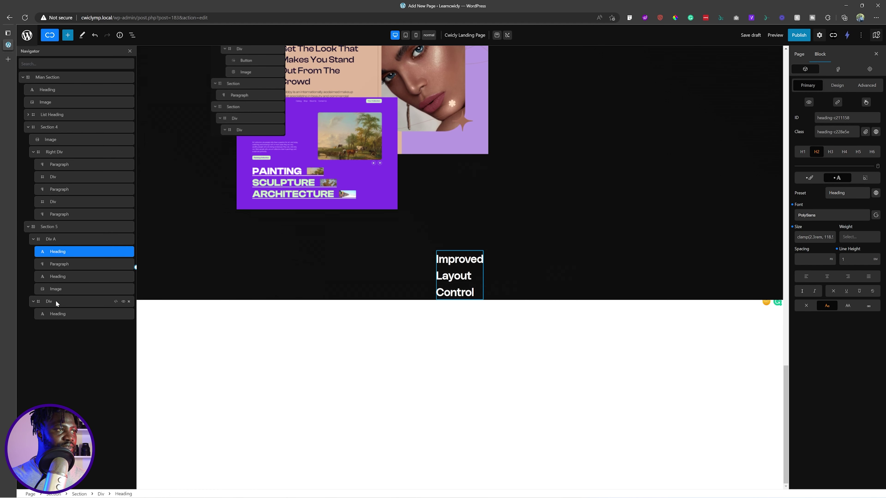
pyautogui.click(55, 301)
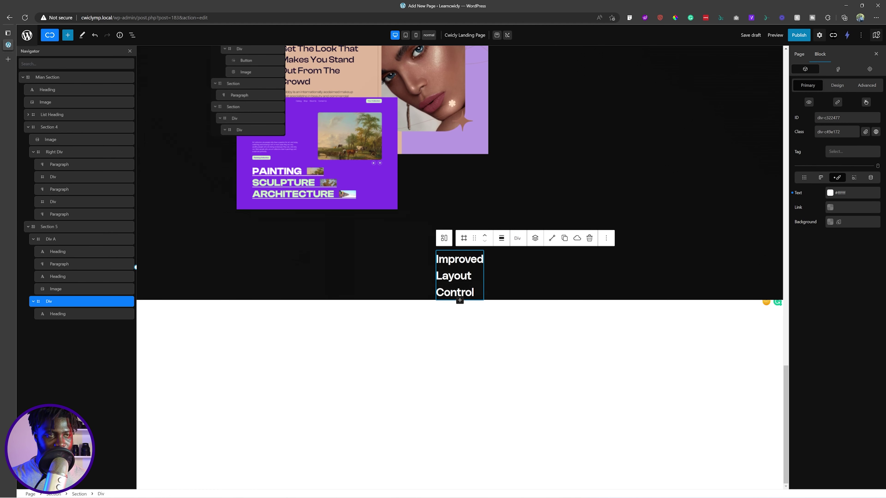
pyautogui.hotkey('ctrl', 'v')
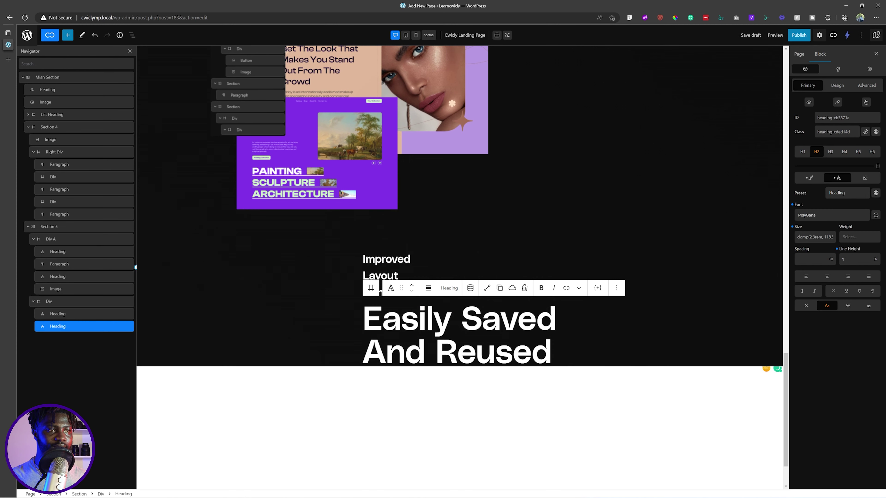
# - Delete the original small "Improved Layout Control" heading from the second div of Section 5
pyautogui.click(380, 292)
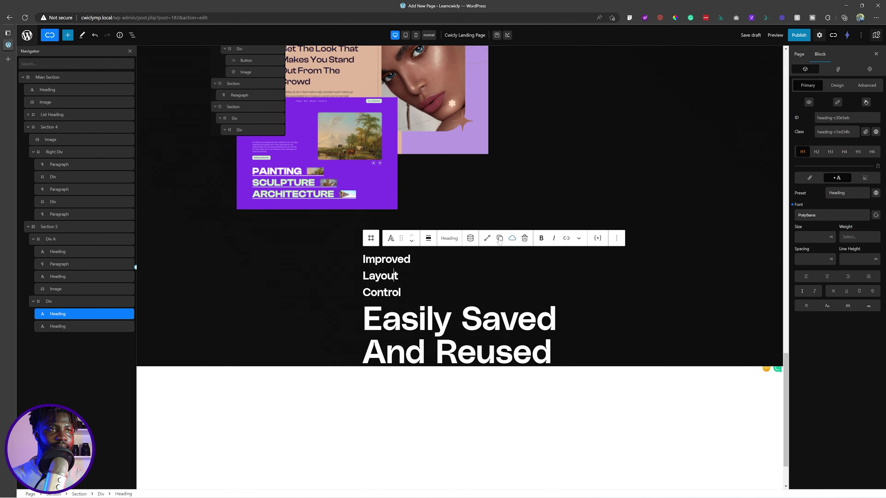
pyautogui.click(524, 239)
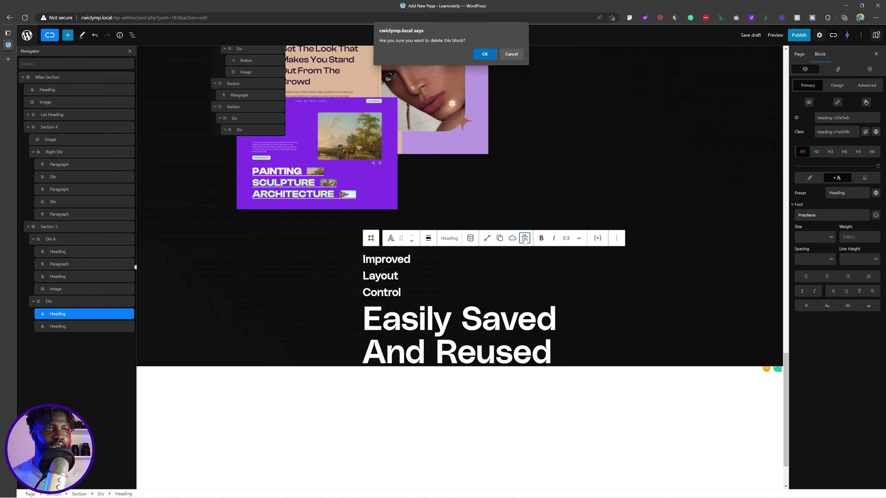
pyautogui.press('Return')
# - Replace the pasted heading's text with "Improved Layout Control" from the Figma design, one word per line
pyautogui.click(434, 270)
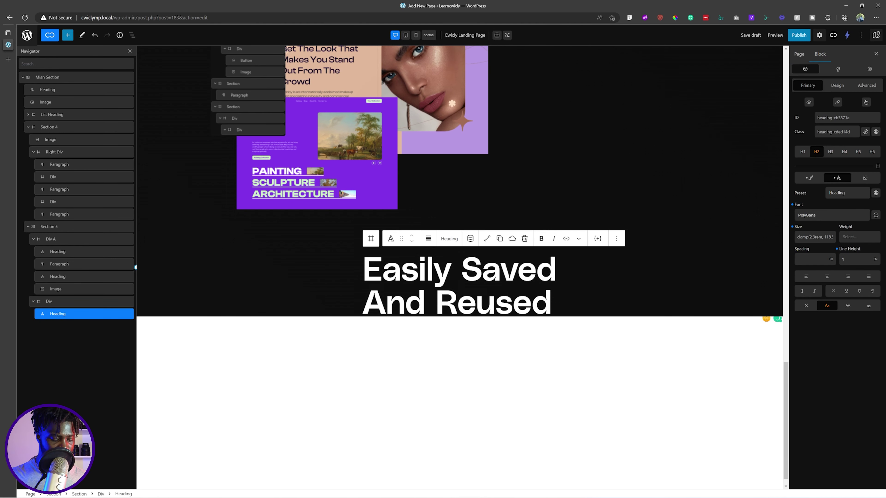
pyautogui.hotkey('alt', 'Tab')
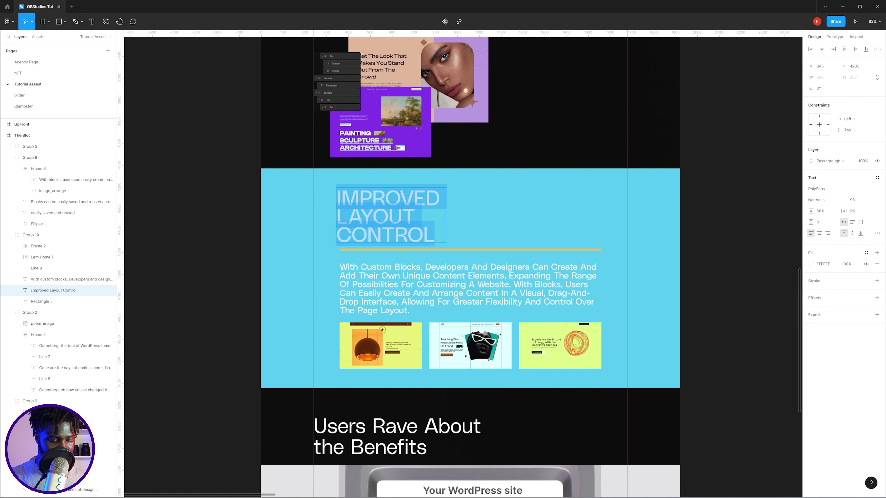
pyautogui.hotkey('alt', 'Tab')
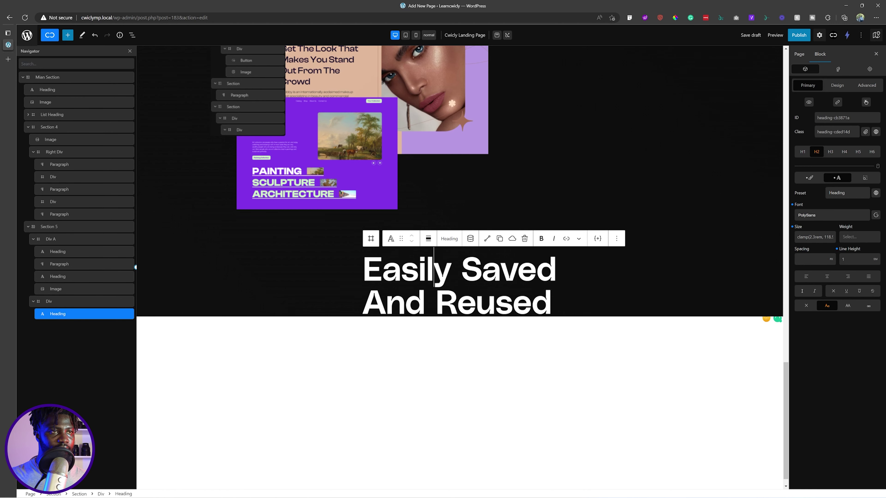
pyautogui.hotkey('ctrl', 'a')
pyautogui.write('Improved Layout Control')
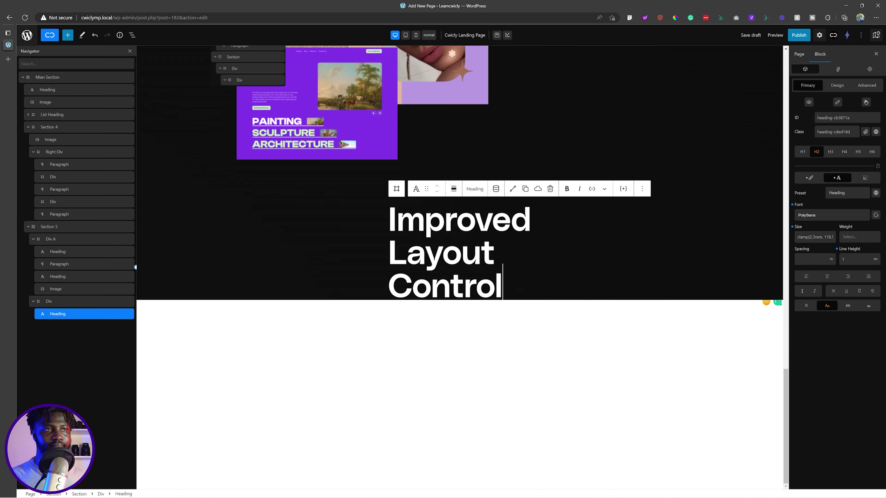
# - Set the "Improved Layout Control" heading's maximum viewport font size to 96 px and its letter case to uppercase
pyautogui.scroll(9, 450, 286)
pyautogui.scroll(-7, 450, 288)
pyautogui.scroll(-2, 450, 287)
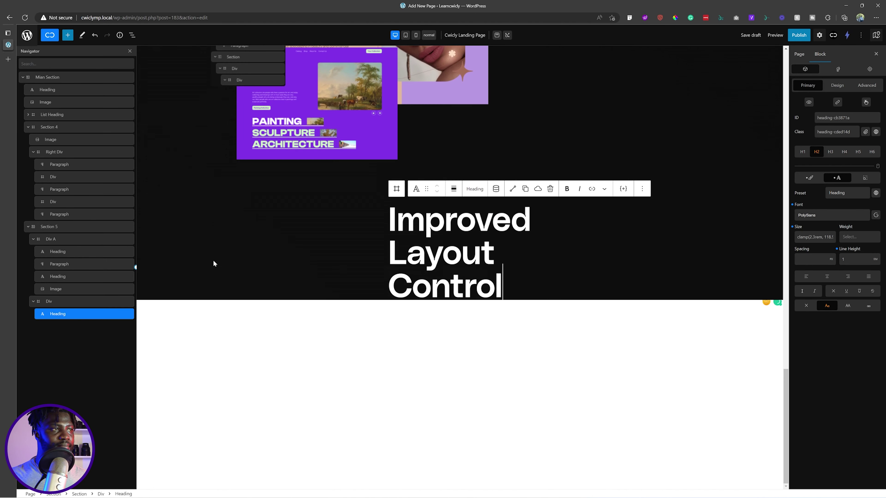
pyautogui.click(816, 237)
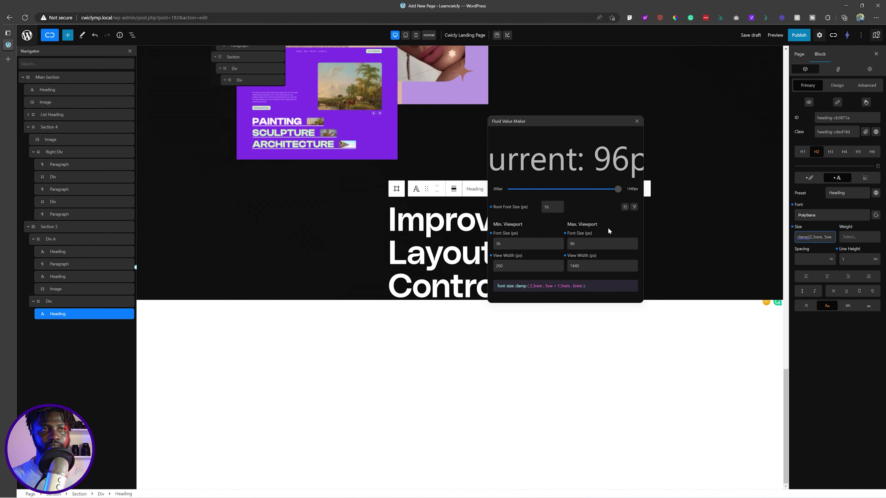
pyautogui.click(575, 244)
pyautogui.press('BackSpace')
pyautogui.press('BackSpace')
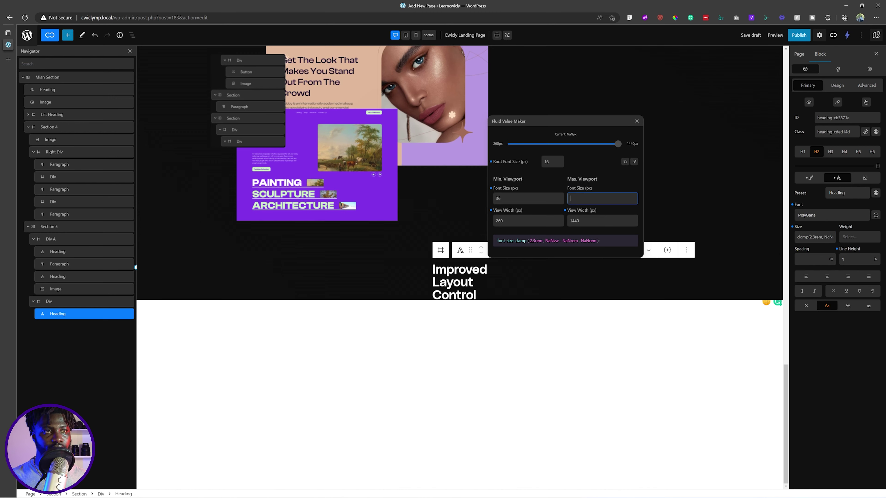
pyautogui.write('96')
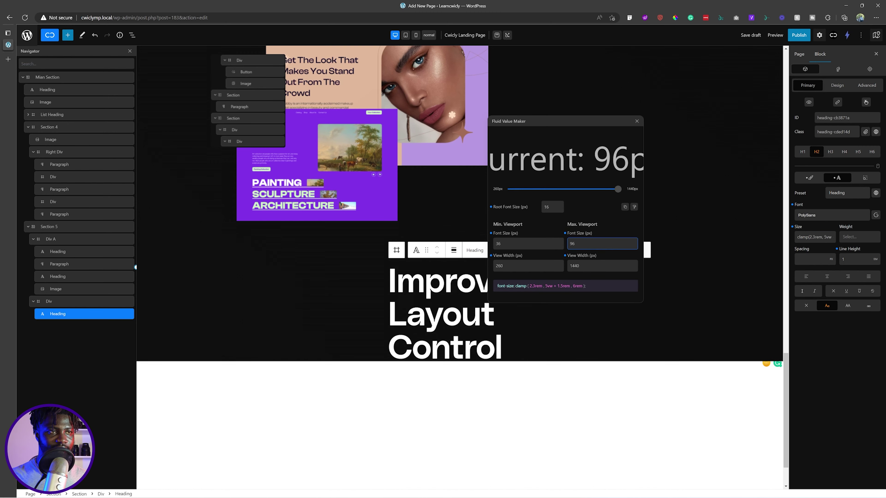
pyautogui.hotkey('alt', 'Tab')
pyautogui.hotkey('alt', 'Tab')
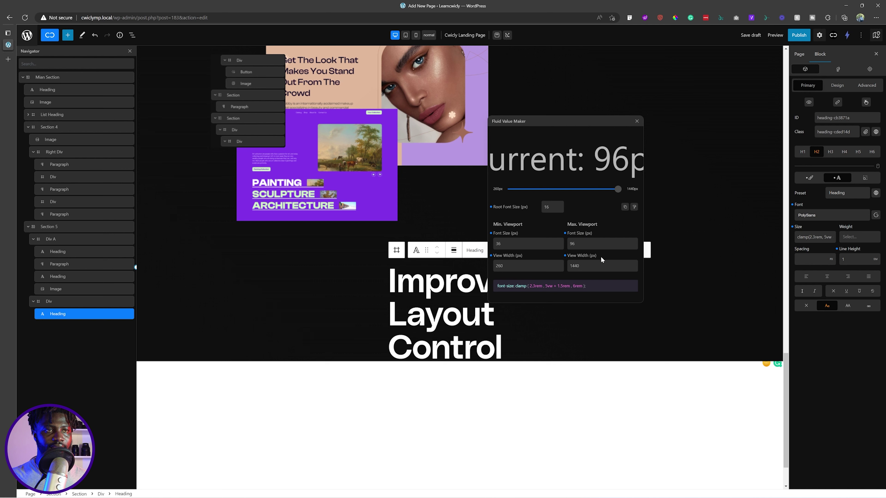
pyautogui.click(637, 122)
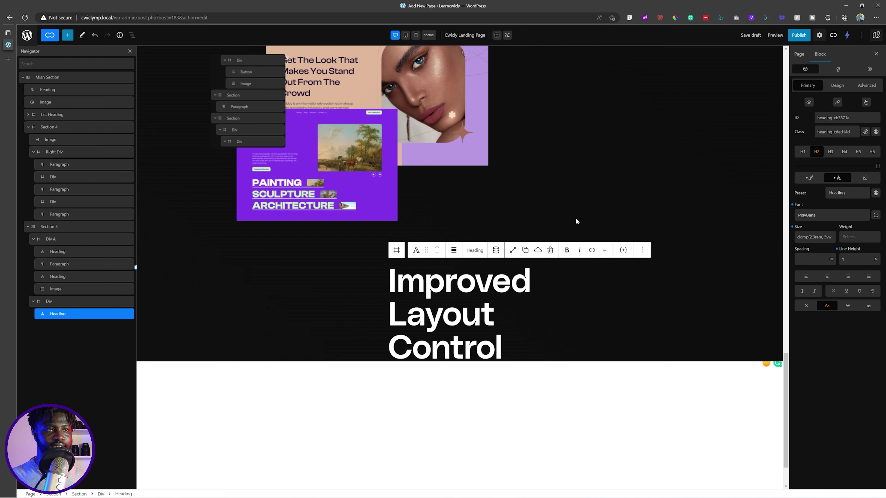
pyautogui.click(847, 306)
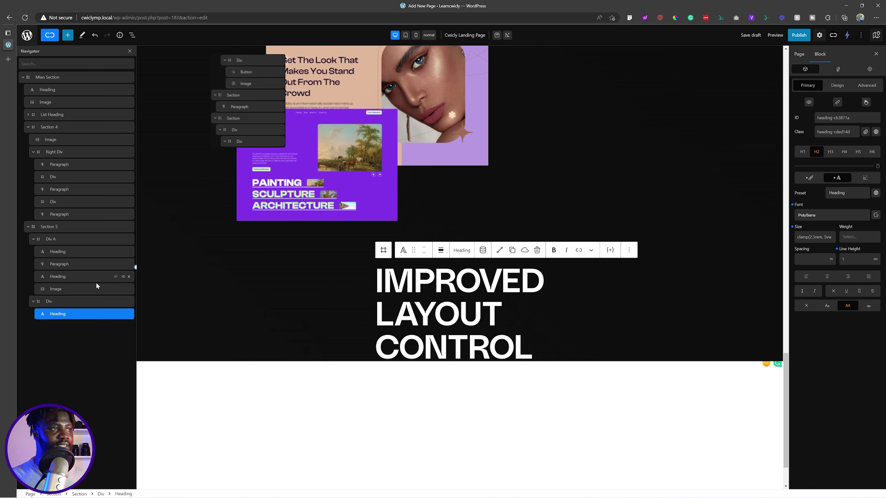
# - Set the width of the div containing the "Improved Layout Control" heading to 100%
pyautogui.click(61, 301)
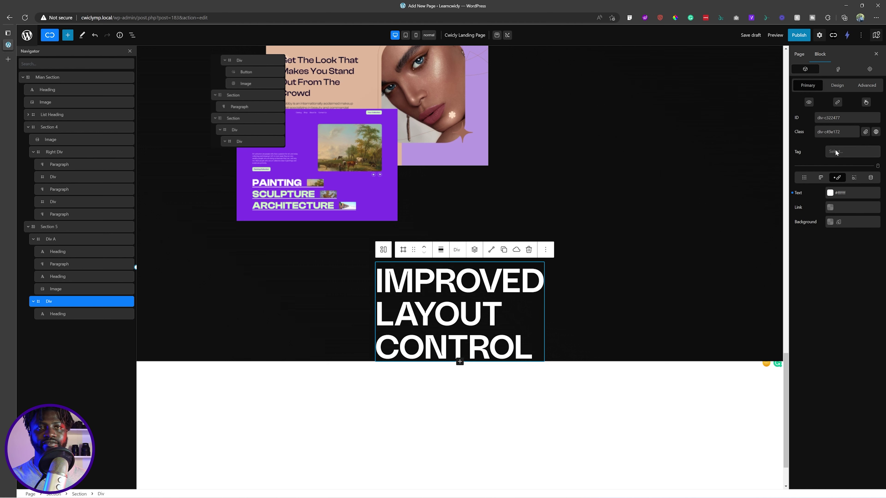
pyautogui.click(804, 177)
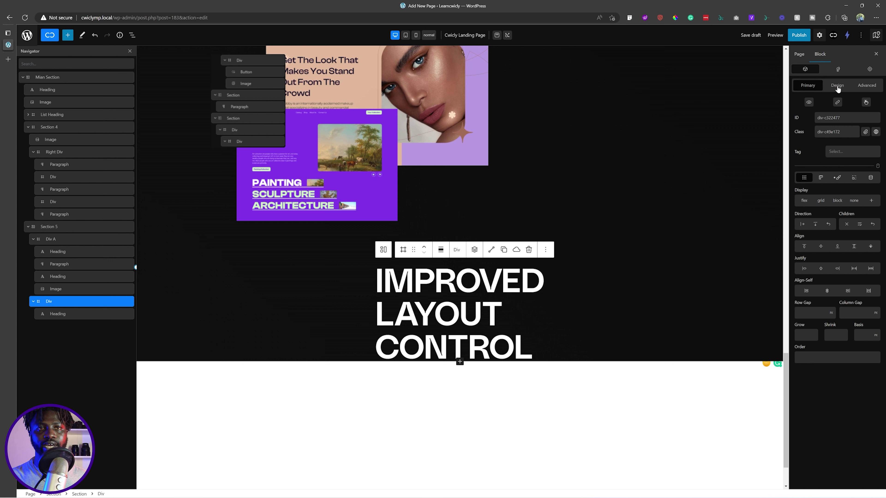
pyautogui.click(821, 178)
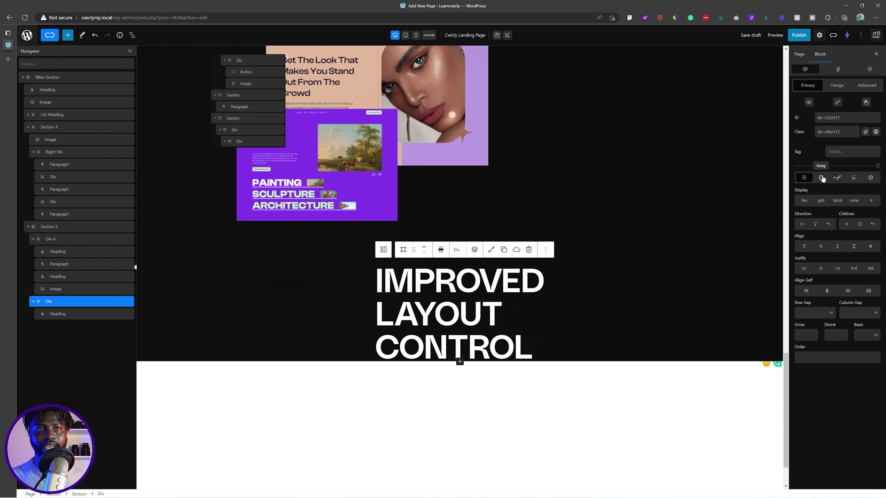
pyautogui.click(876, 202)
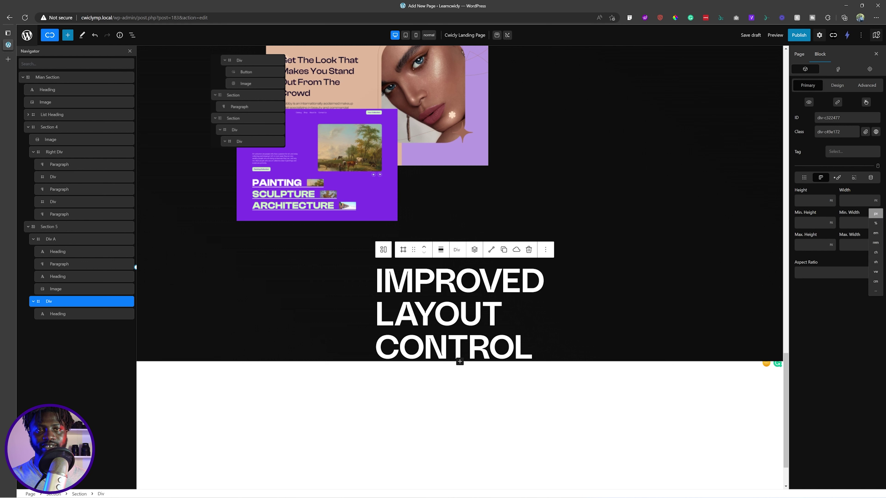
pyautogui.click(876, 226)
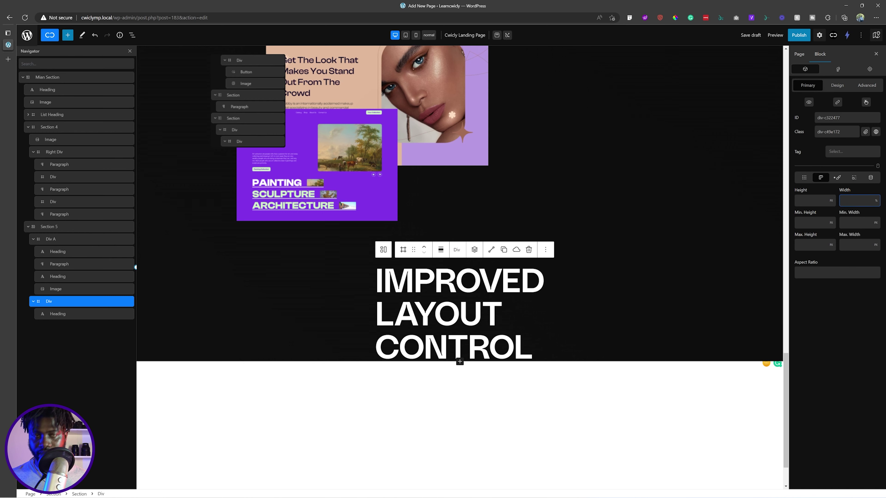
pyautogui.write('100')
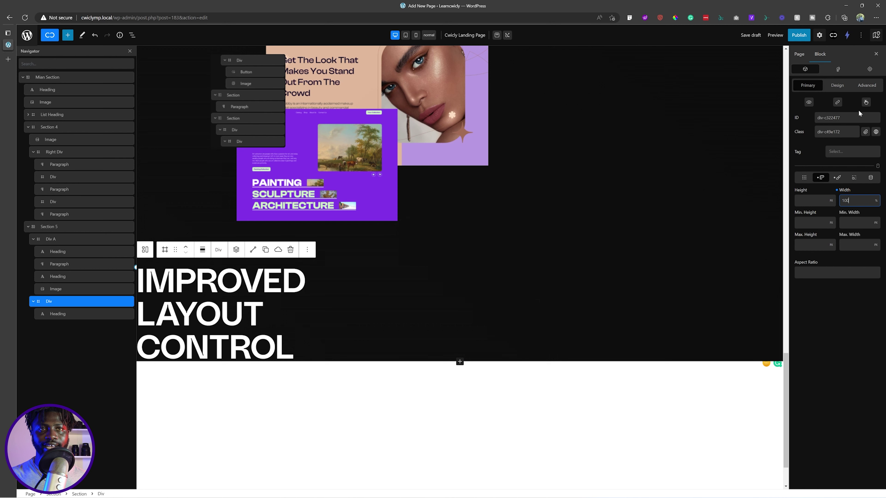
# - Copy the blue fill colour of Group 10 from Figma and apply #57CBF0 as the second div's background
pyautogui.click(838, 178)
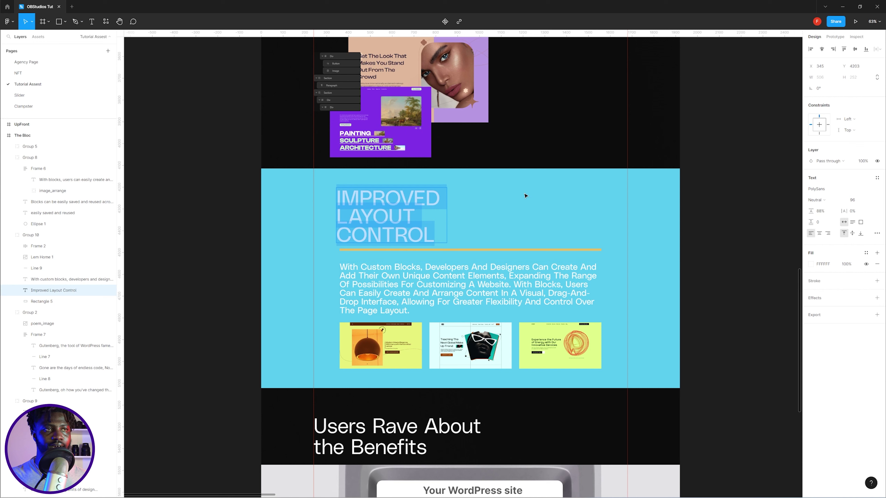
pyautogui.press('Escape')
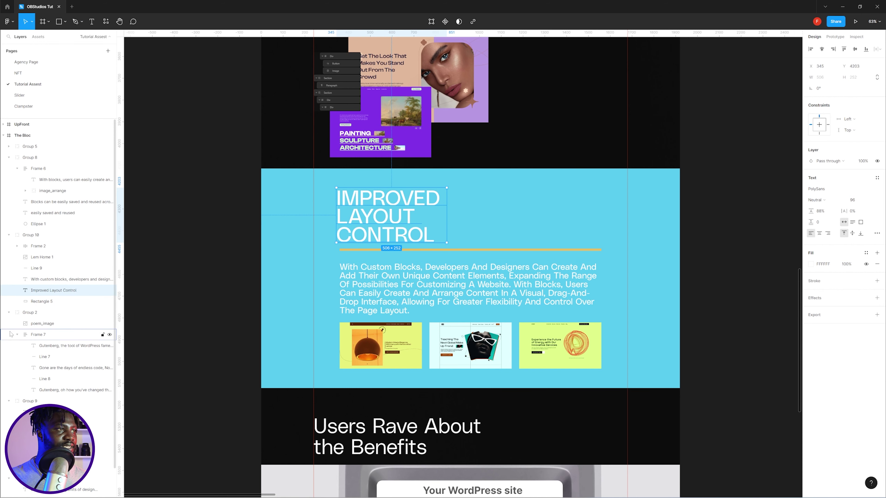
pyautogui.click(31, 234)
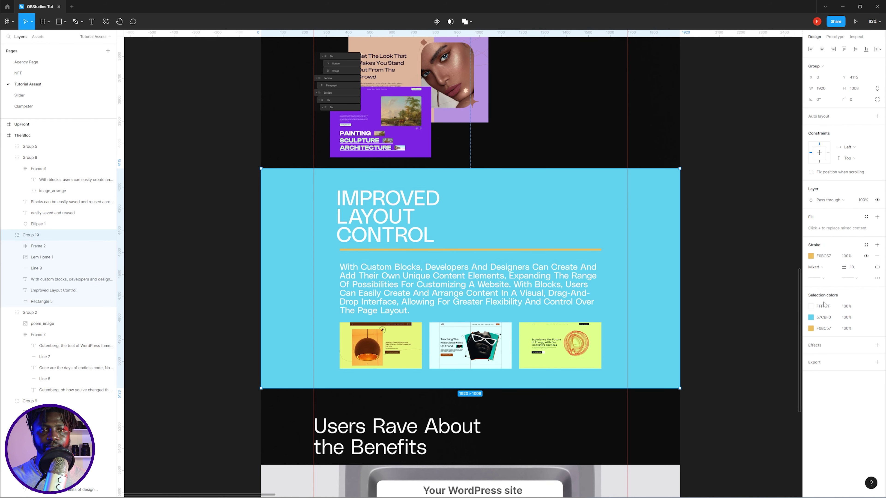
pyautogui.click(824, 318)
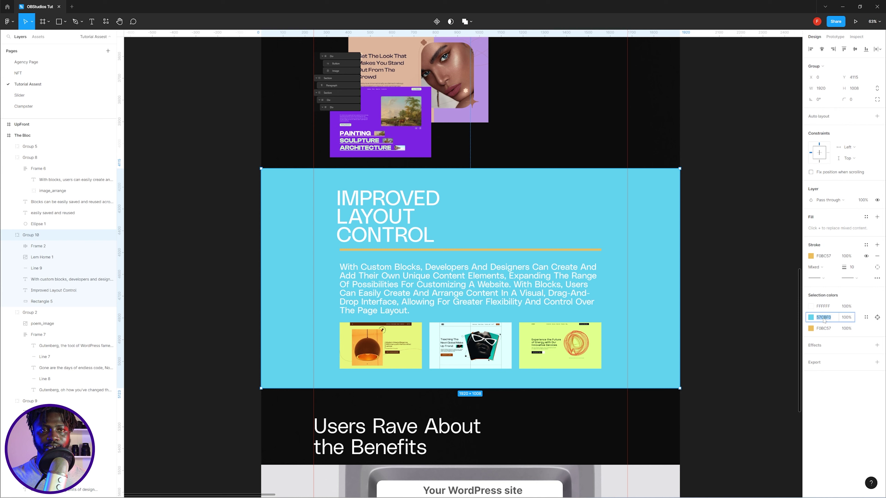
pyautogui.hotkey('alt', 'Tab')
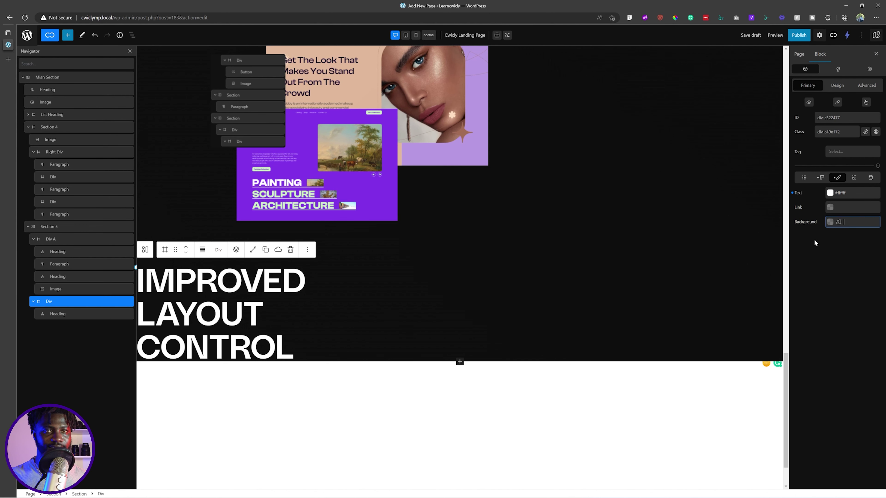
pyautogui.write('#57CBF0')
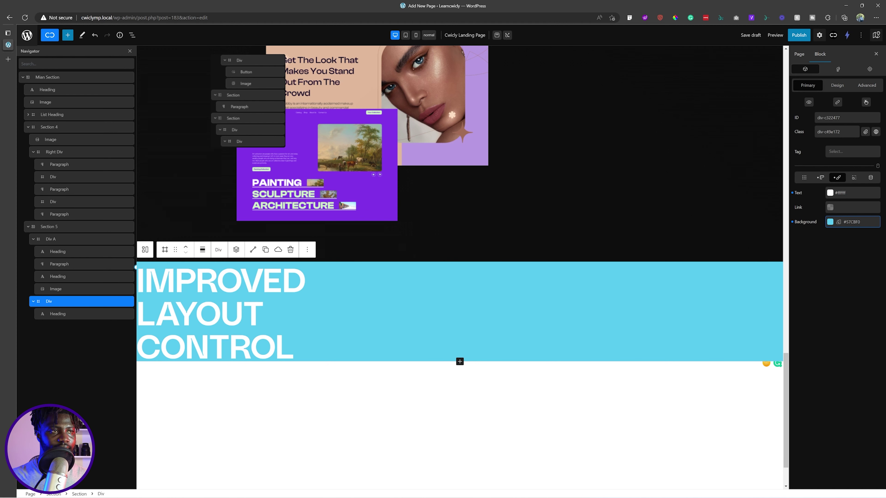
# - Switch to Figma and inspect the heading, paragraph and divider line of the blue Improved Layout Control section
pyautogui.click(264, 312)
pyautogui.click(294, 343)
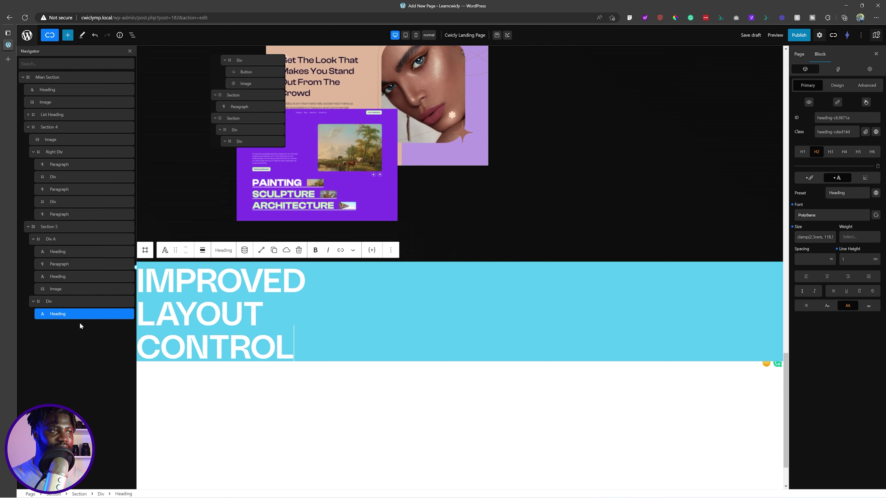
pyautogui.hotkey('alt', 'Tab')
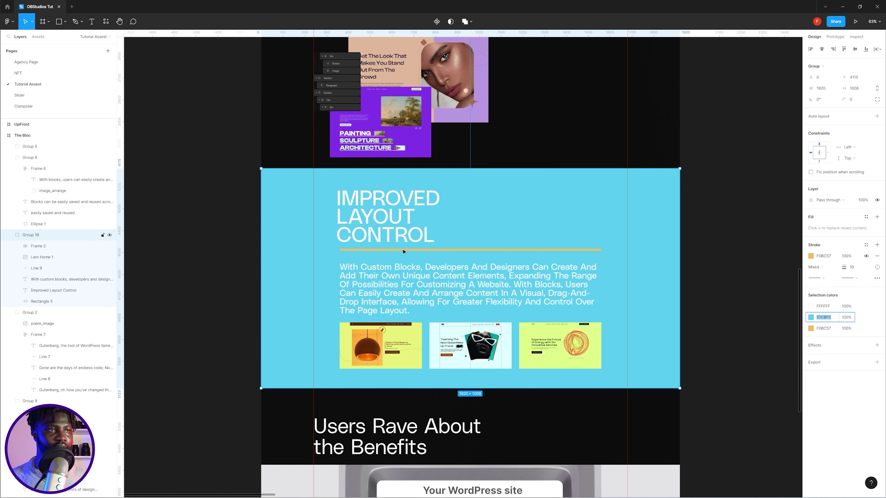
pyautogui.doubleClick(390, 223)
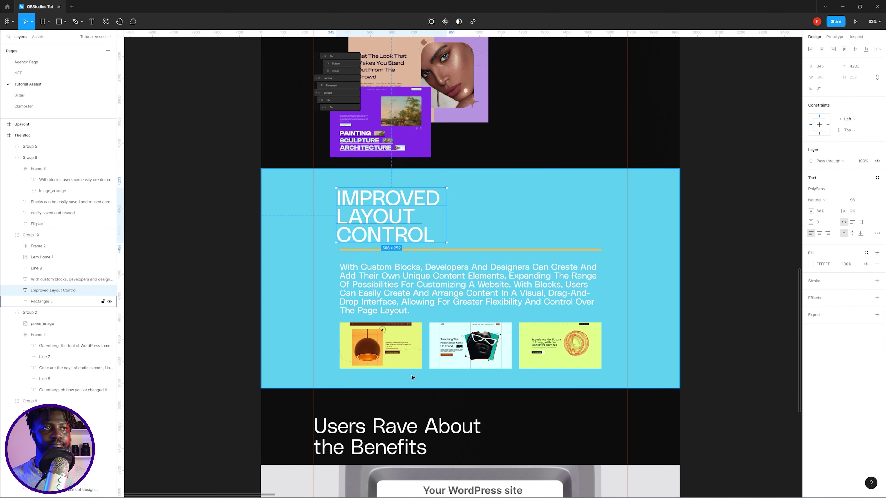
pyautogui.doubleClick(427, 296)
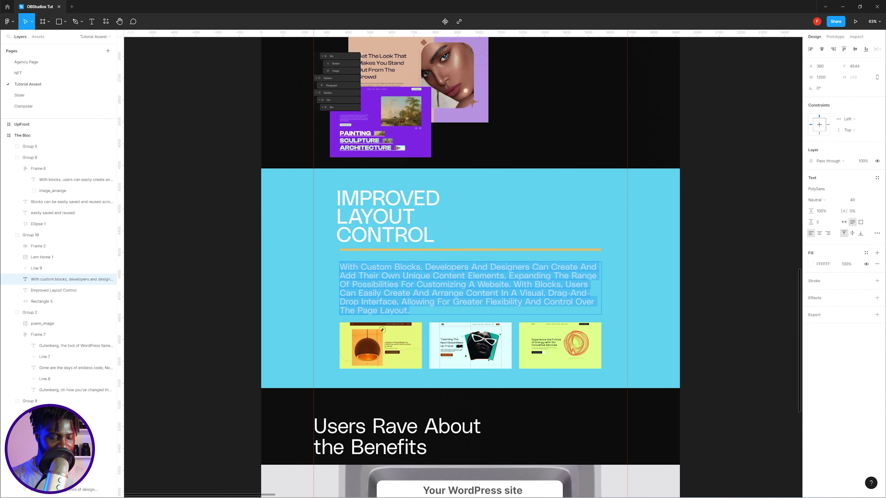
pyautogui.click(418, 253)
# - Switch back to WordPress, copy the yellow divider div from Section 4's Right Div and paste it below the "Improved Layout Control" heading
pyautogui.hotkey('alt', 'Tab')
pyautogui.scroll(5, 524, 258)
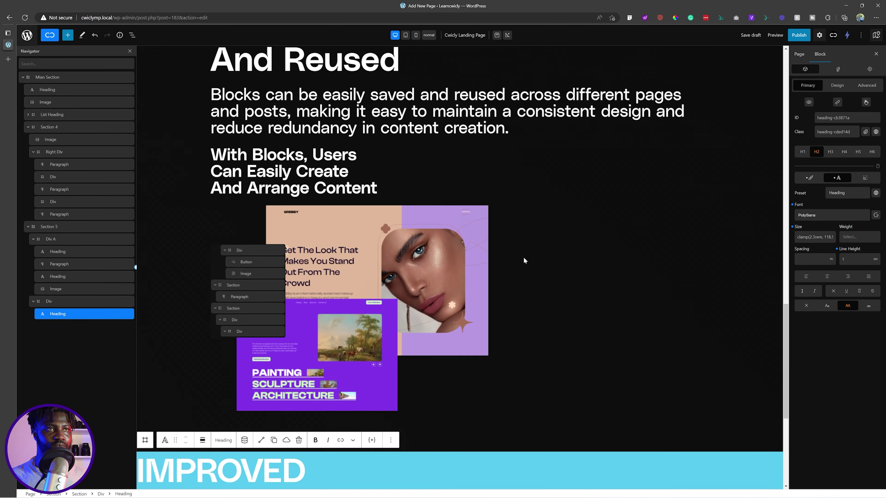
pyautogui.scroll(10, 523, 257)
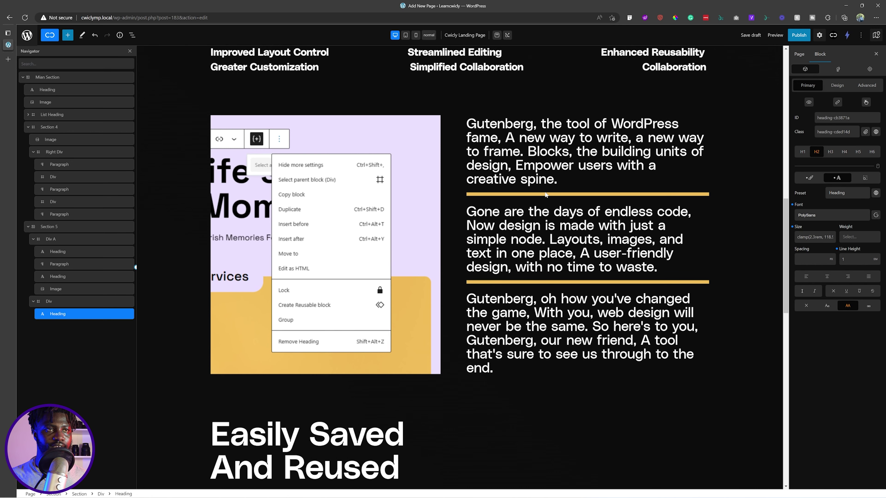
pyautogui.click(546, 195)
pyautogui.click(546, 195)
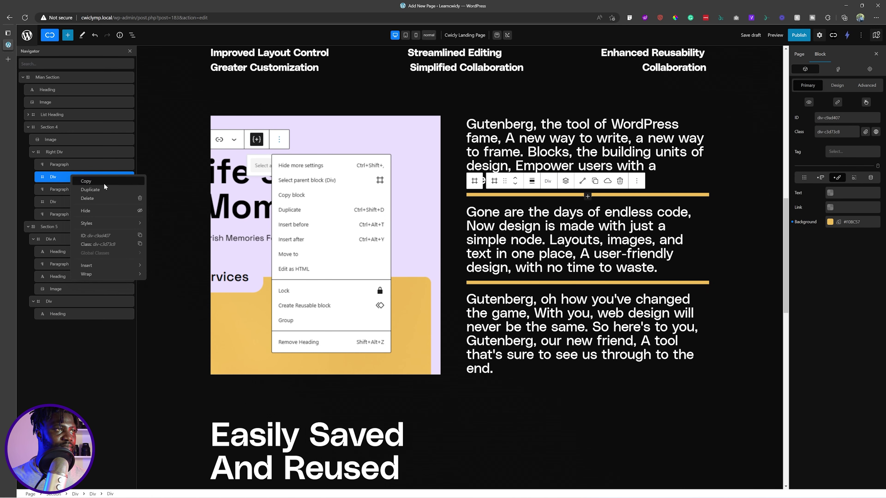
pyautogui.scroll(-9, 213, 263)
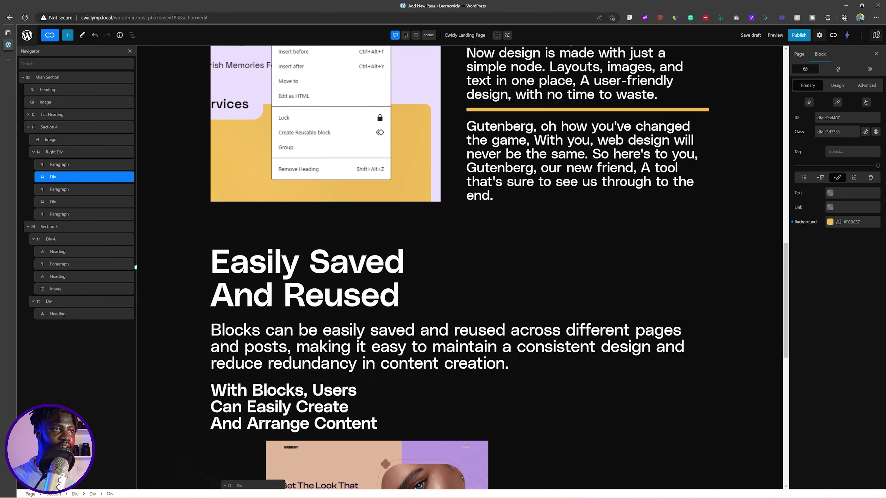
pyautogui.scroll(-7, 213, 263)
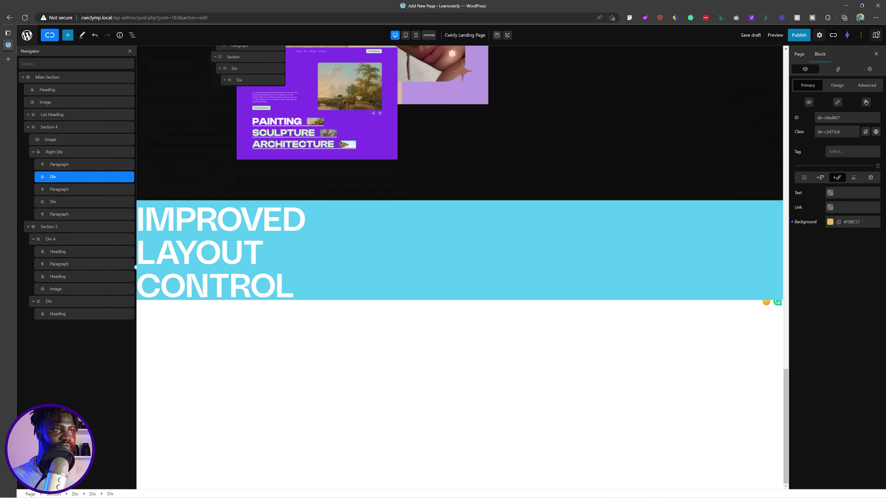
pyautogui.click(55, 314)
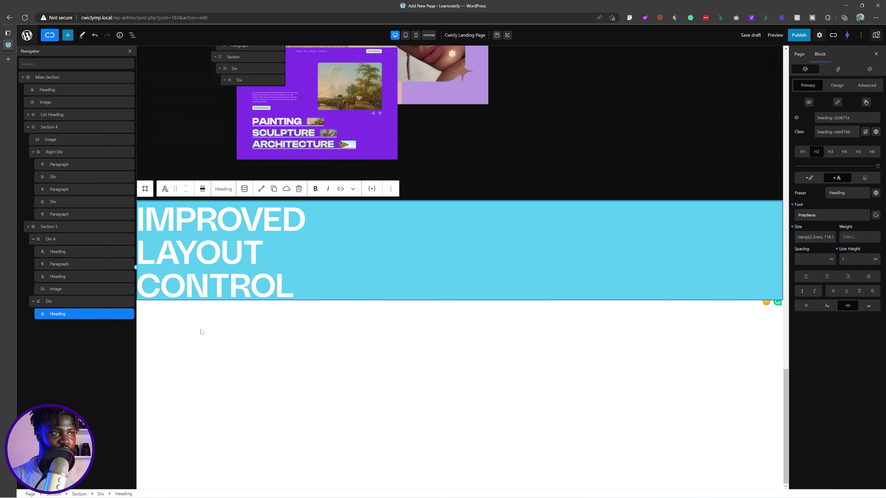
pyautogui.hotkey('ctrl', 'v')
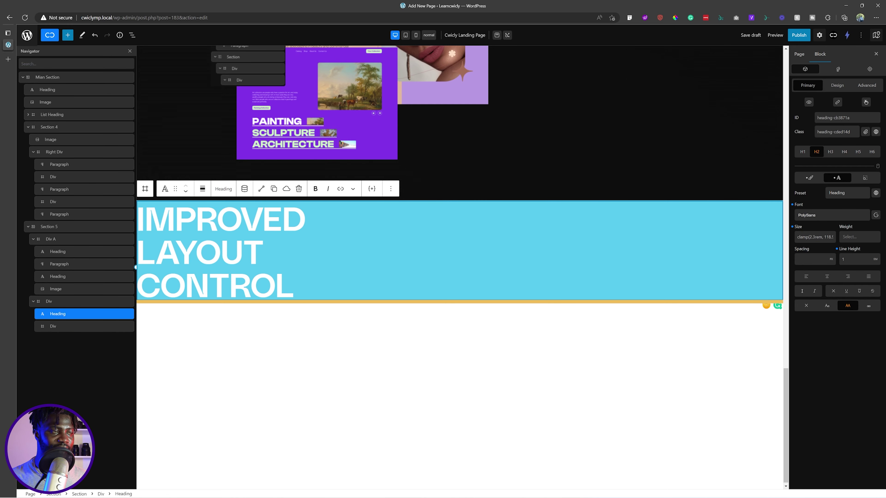
# - Copy Div A's paragraph from Section 5 and paste it below the heading in the blue div
pyautogui.scroll(1, 289, 330)
pyautogui.scroll(7, 415, 274)
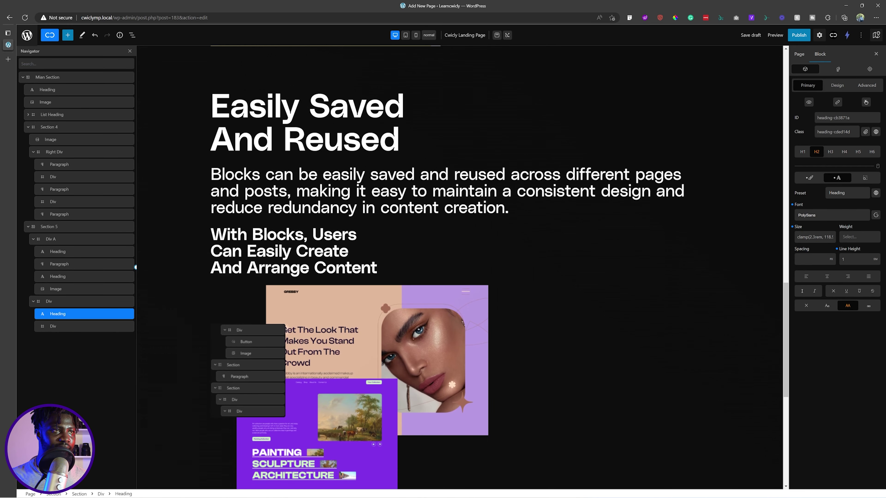
pyautogui.click(348, 209)
pyautogui.rightClick(74, 265)
pyautogui.click(106, 277)
pyautogui.scroll(-10, 435, 361)
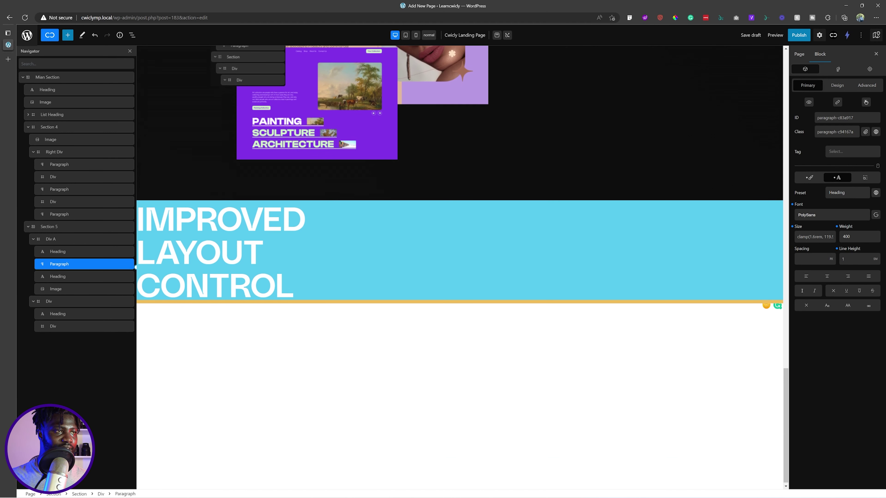
pyautogui.click(68, 313)
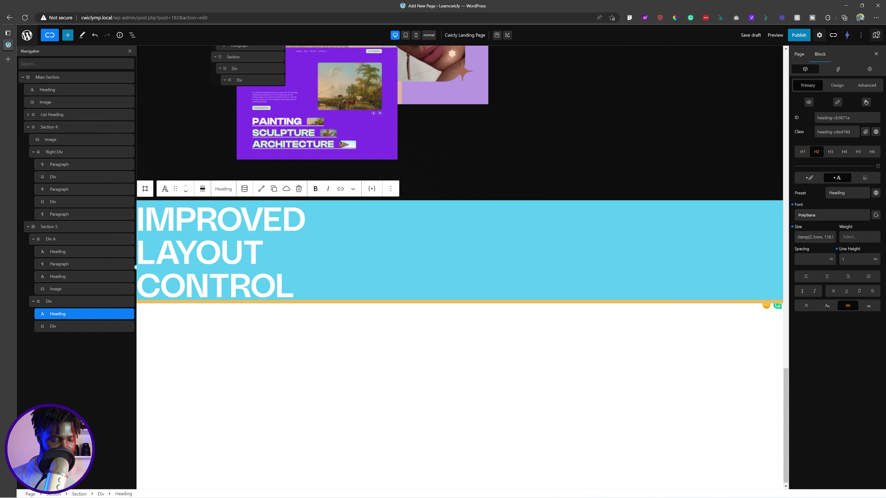
pyautogui.hotkey('ctrl', 'v')
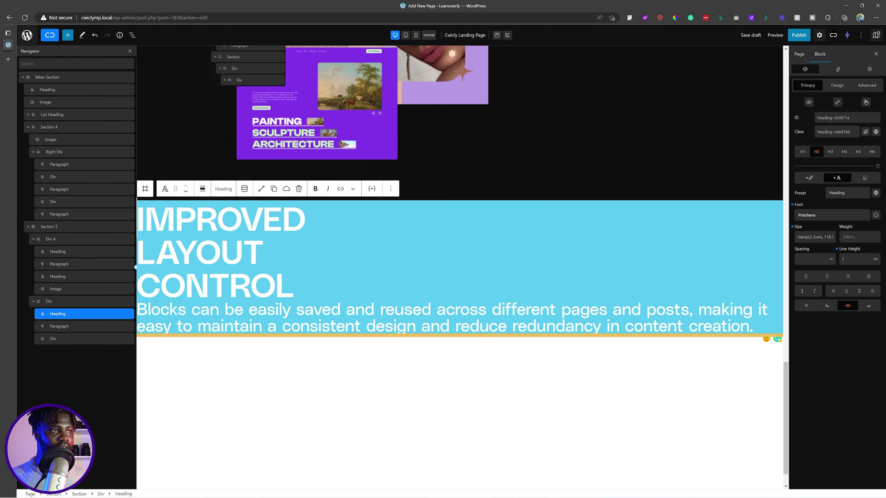
# - Reorder the blue div's blocks so the heading comes first, followed by the yellow divider and the paragraph
pyautogui.click(187, 193)
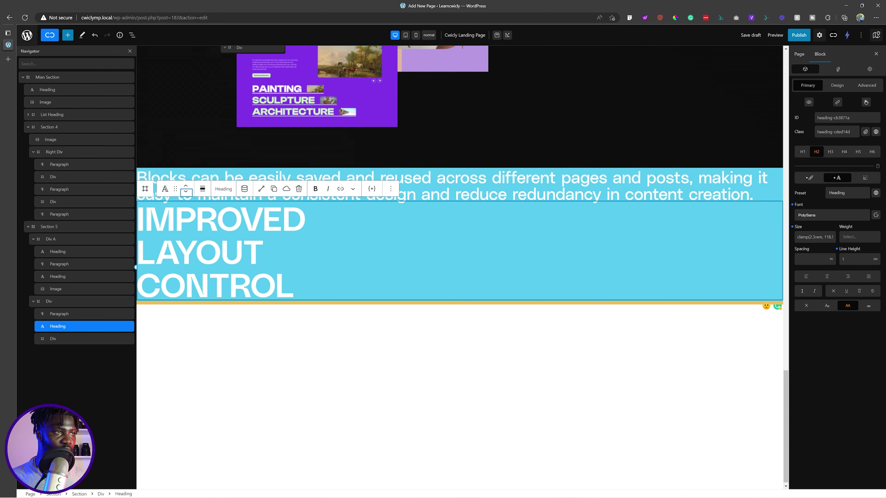
pyautogui.click(187, 194)
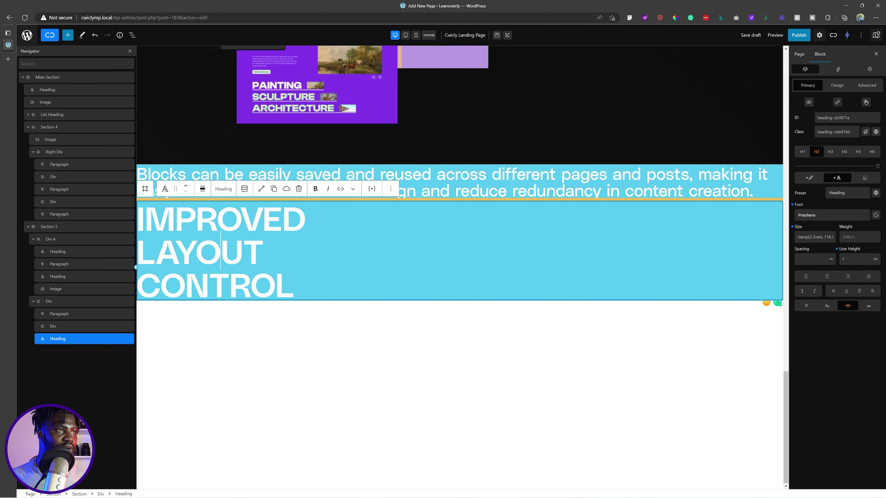
pyautogui.click(186, 173)
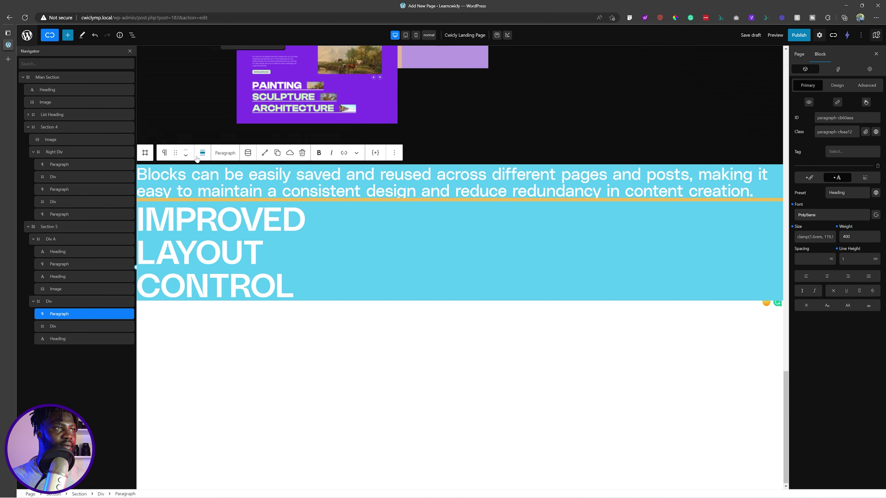
pyautogui.click(187, 157)
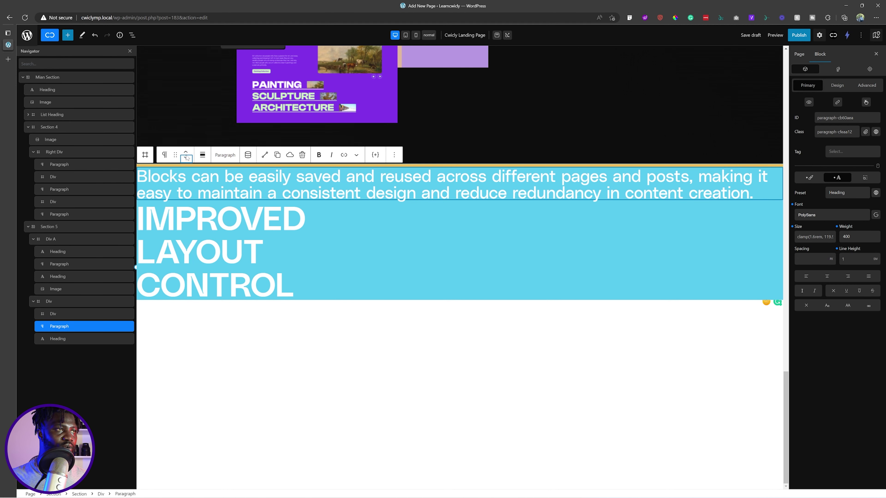
pyautogui.click(187, 158)
pyautogui.click(193, 177)
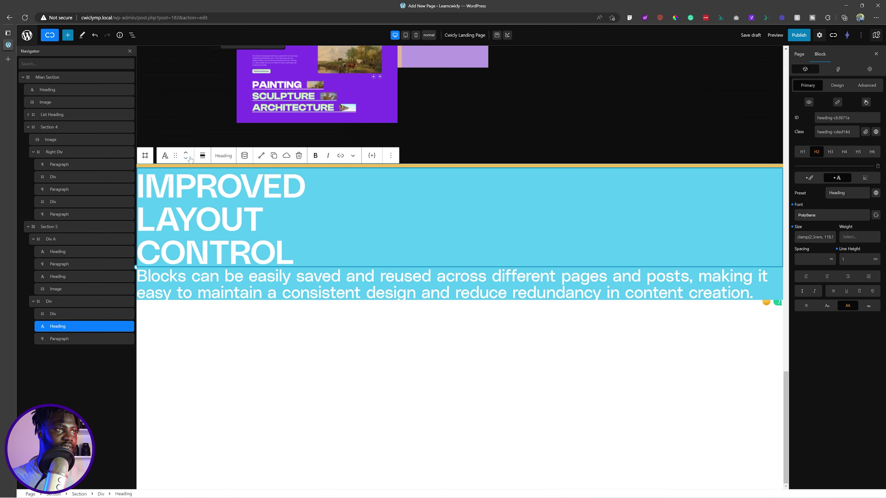
pyautogui.click(425, 164)
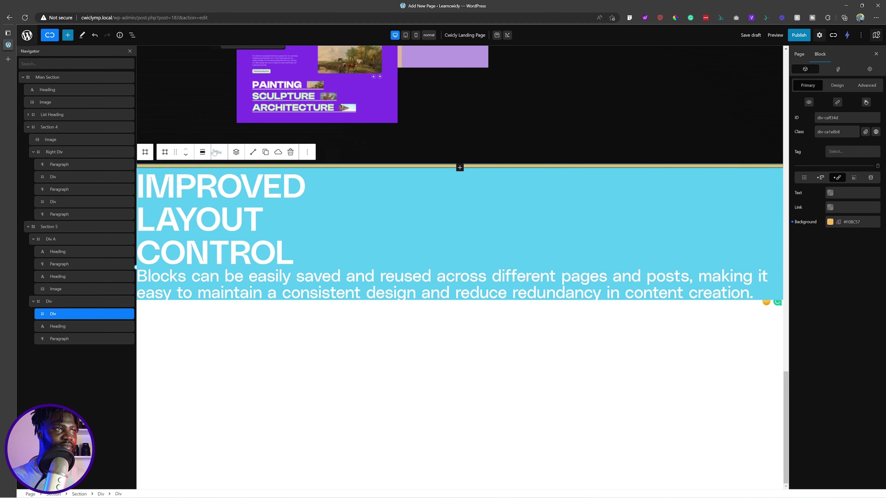
pyautogui.click(187, 158)
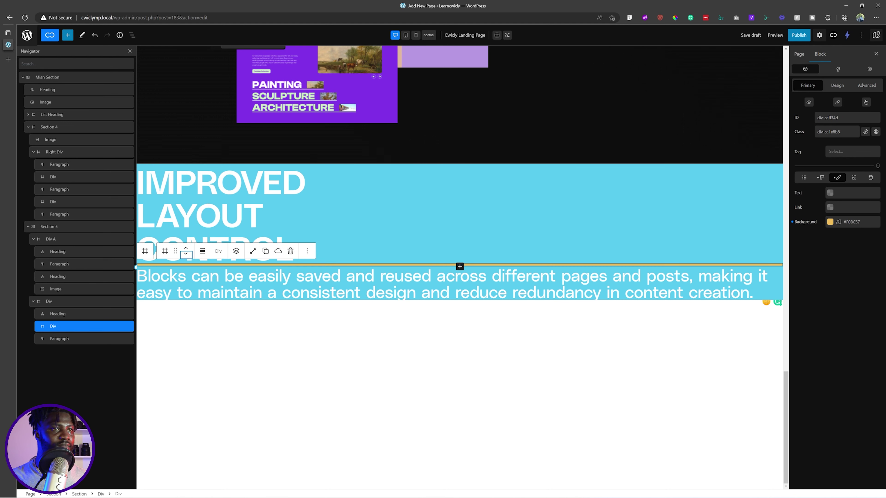
# - Check the section's image row in Figma, then insert a Cwicly Gallery block in the blue div and move it below the paragraph
pyautogui.hotkey('alt', 'Tab')
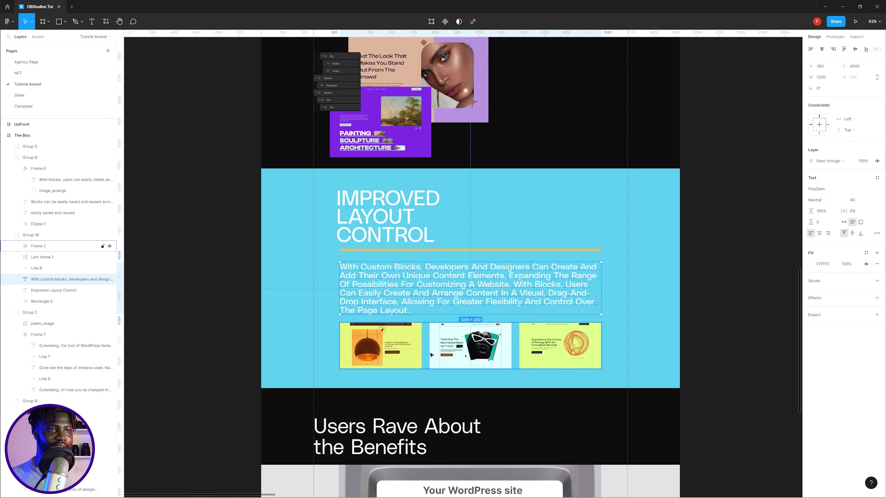
pyautogui.hotkey('alt', 'Tab')
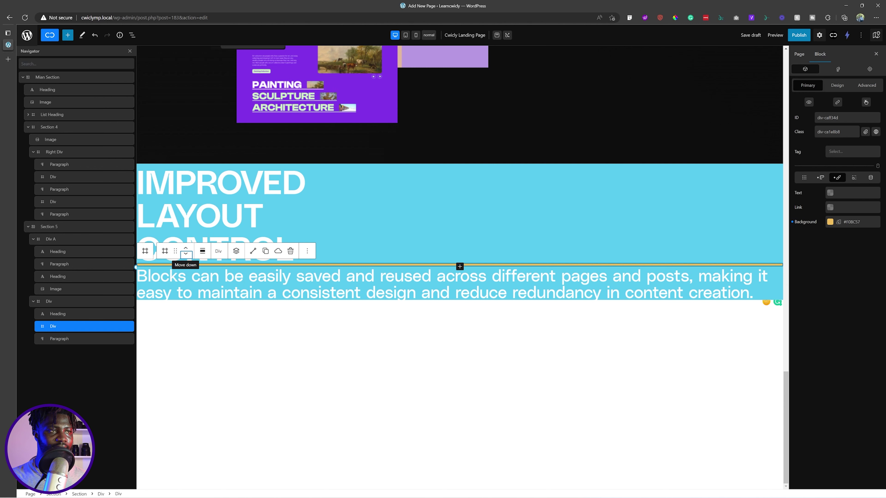
pyautogui.click(68, 35)
pyautogui.write('gallery')
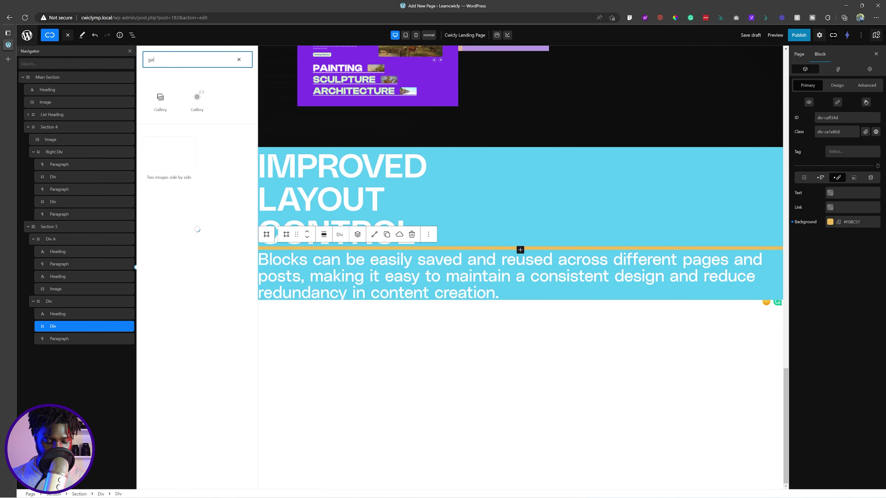
pyautogui.click(194, 98)
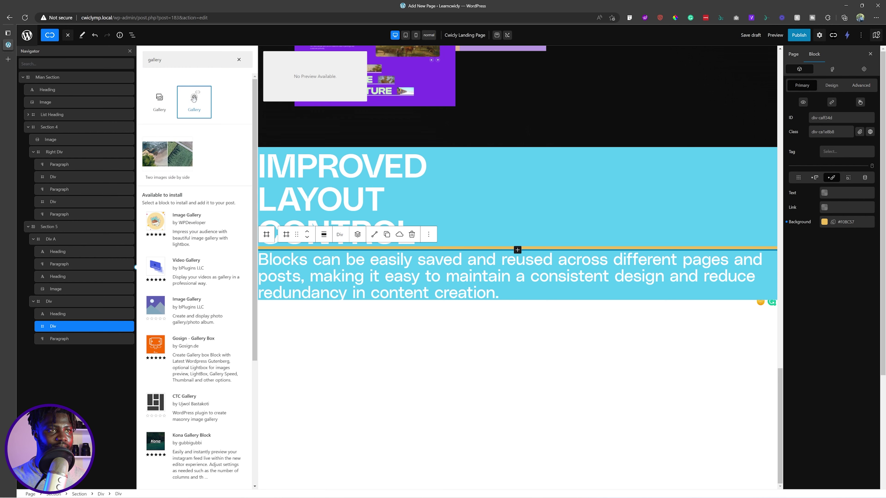
pyautogui.click(307, 241)
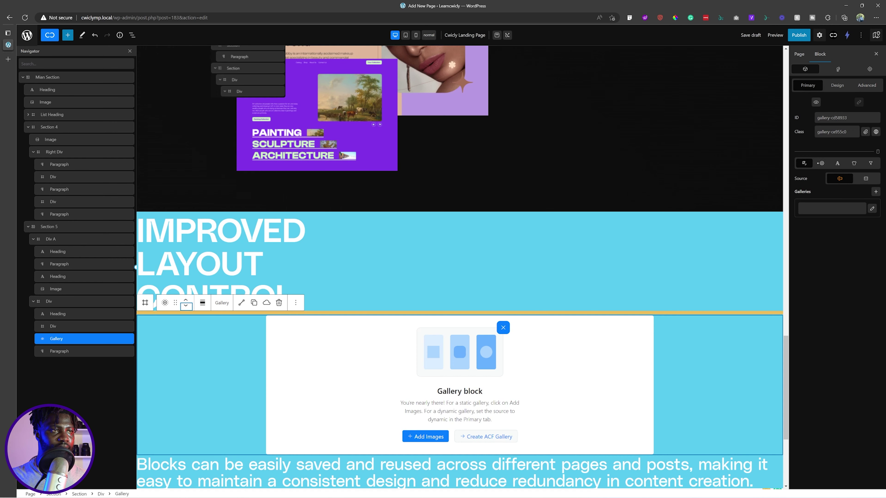
pyautogui.click(186, 305)
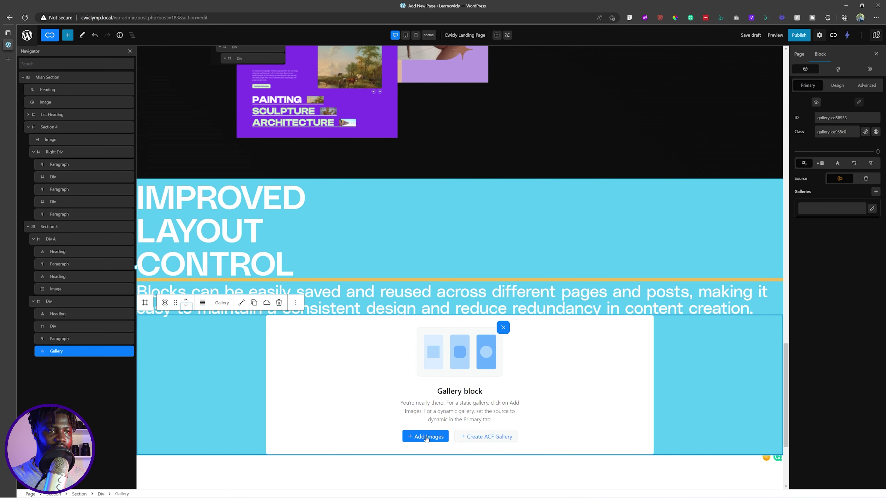
# - Fill the gallery with the sunglasses, orange lamp and green energy-services images from the media library
pyautogui.click(426, 438)
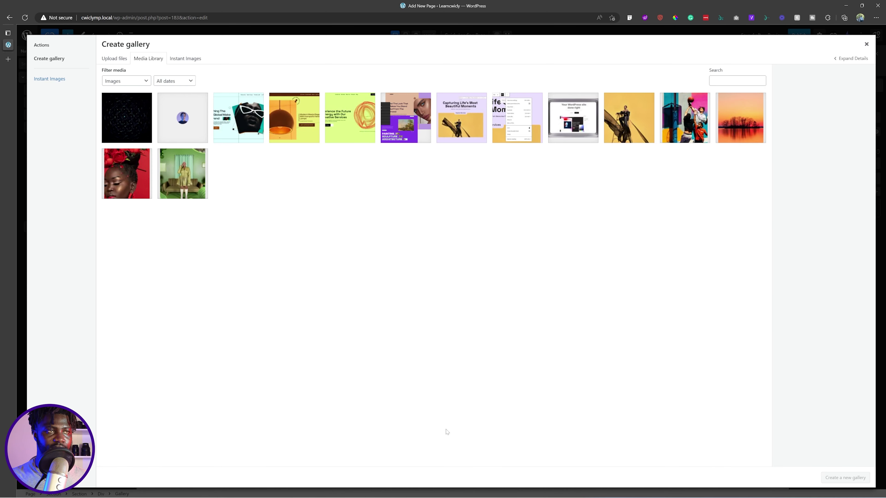
pyautogui.click(245, 127)
pyautogui.click(290, 130)
pyautogui.click(350, 121)
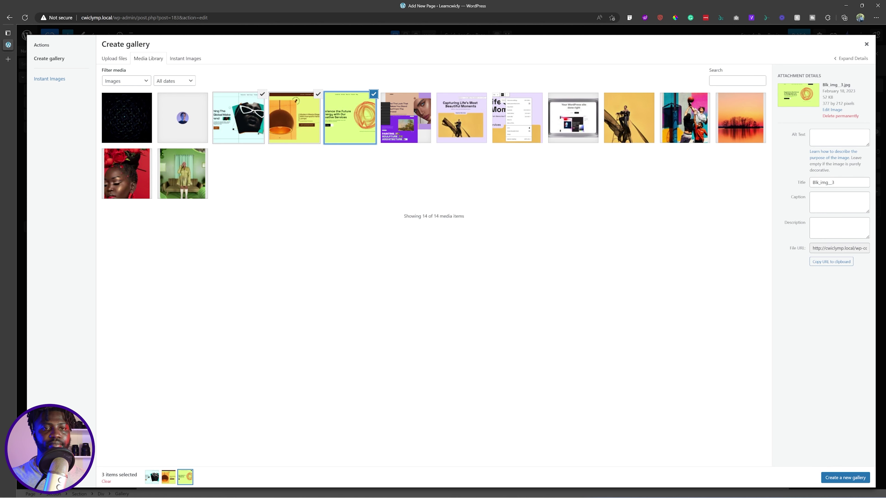
pyautogui.click(842, 477)
pyautogui.click(853, 477)
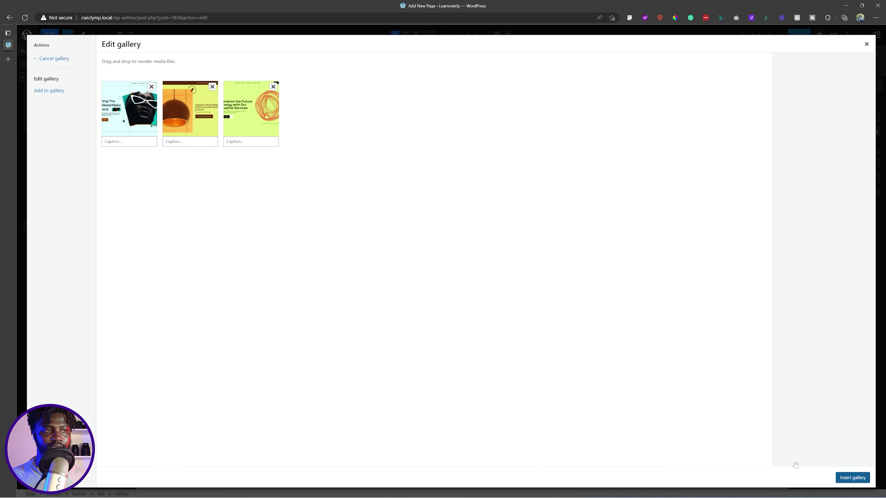
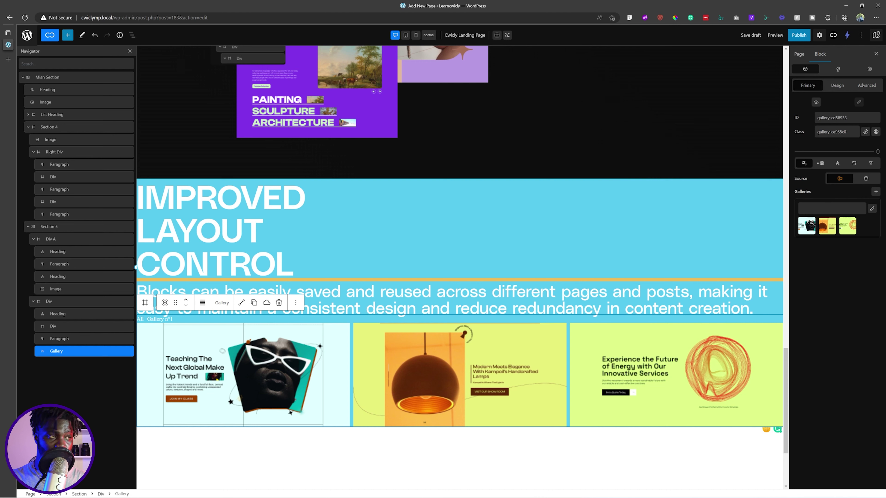
# - Insert a Section block, place it below Div A's image, and move the heading, yellow divider div and paragraph into it
pyautogui.click(52, 302)
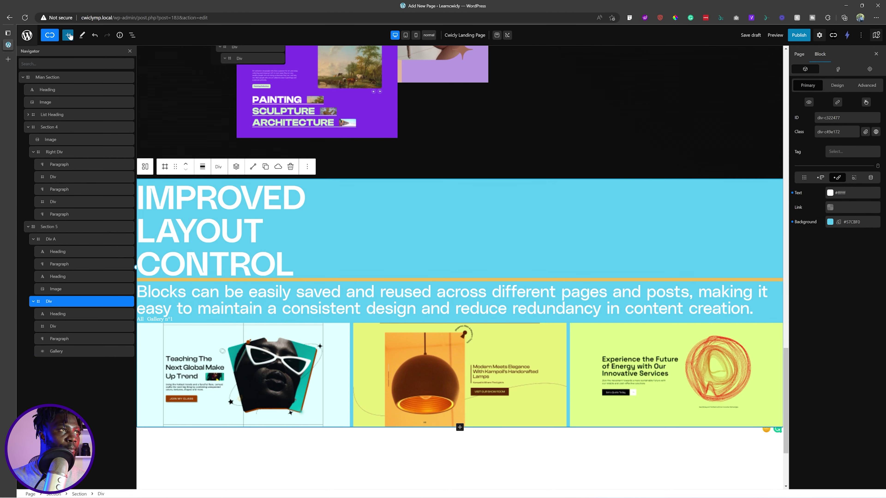
pyautogui.click(68, 34)
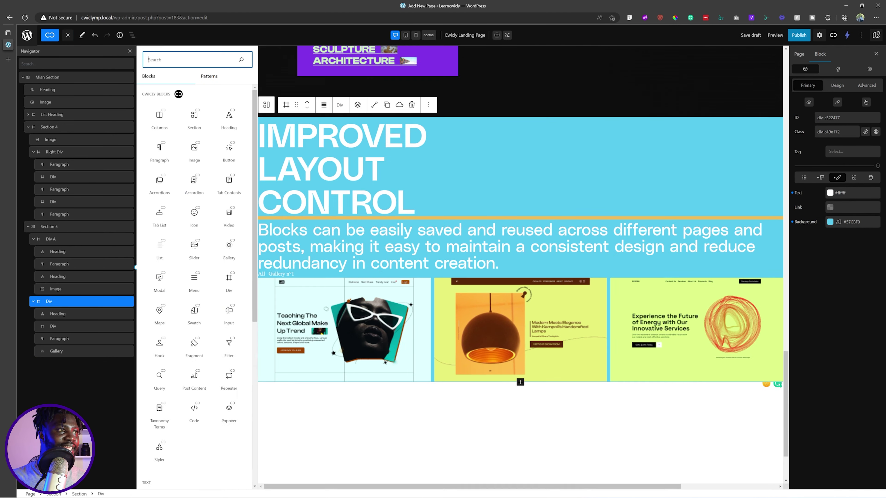
pyautogui.click(190, 117)
pyautogui.moveTo(49, 363); pyautogui.dragTo(47, 313)
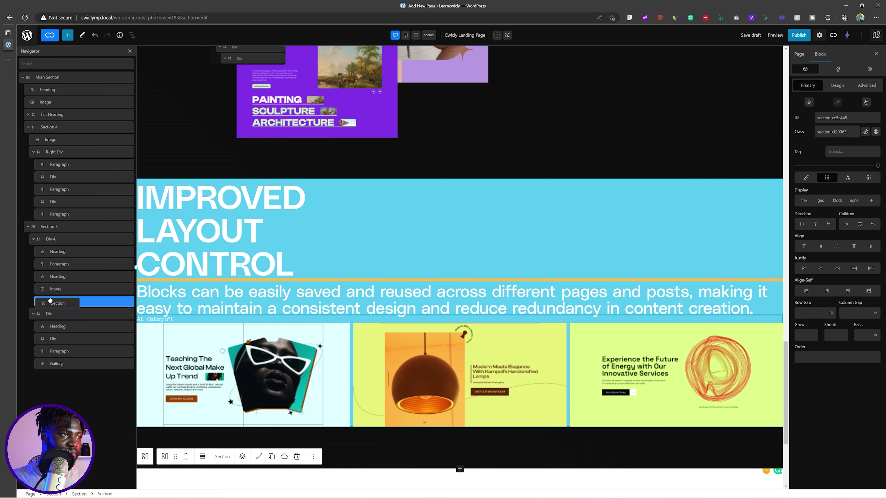
pyautogui.moveTo(63, 326)
pyautogui.mouseDown()
pyautogui.moveTo(62, 308)
pyautogui.moveTo(70, 309)
pyautogui.moveTo(65, 325)
pyautogui.mouseUp()
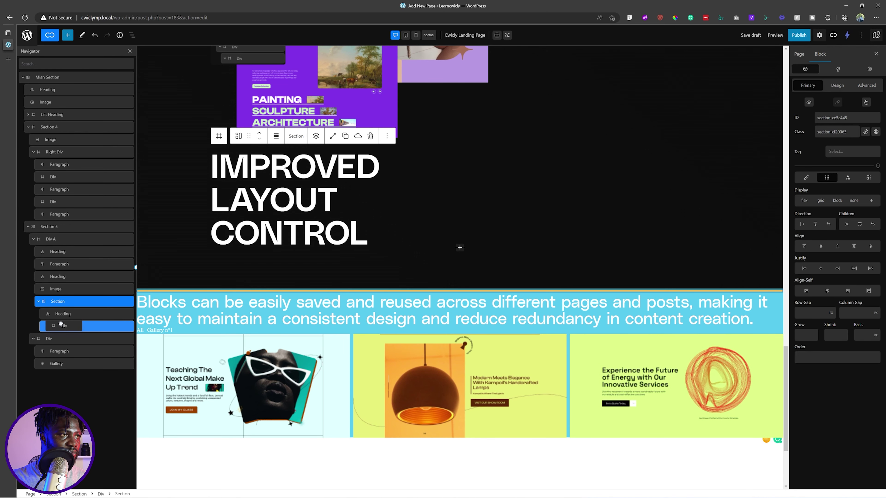
pyautogui.moveTo(62, 352)
pyautogui.mouseDown()
pyautogui.moveTo(68, 333)
pyautogui.moveTo(65, 340)
pyautogui.mouseUp()
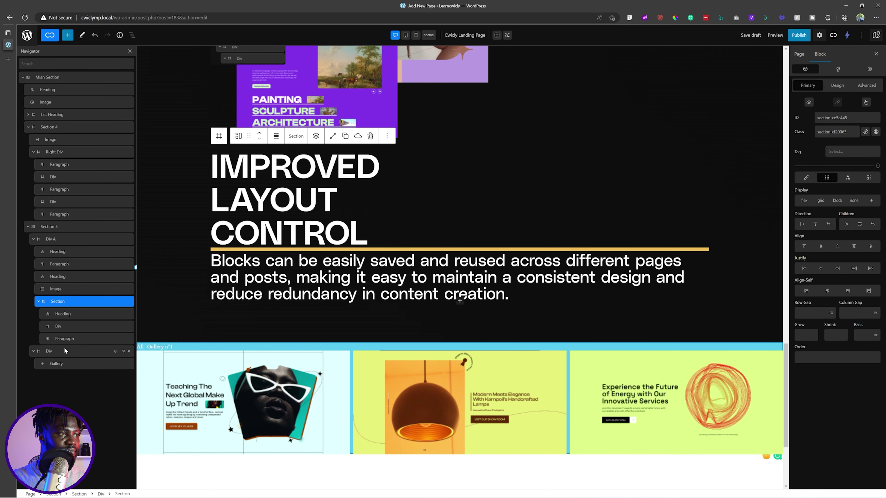
# - Move the Gallery block into the Improved Layout Control section below its paragraph and delete the emptied Div
pyautogui.click(61, 363)
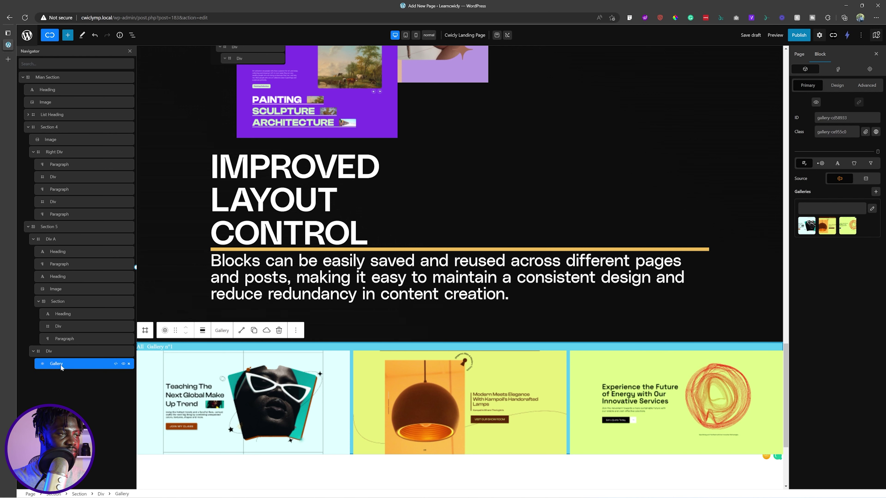
pyautogui.moveTo(61, 363); pyautogui.dragTo(63, 364)
pyautogui.click(104, 365)
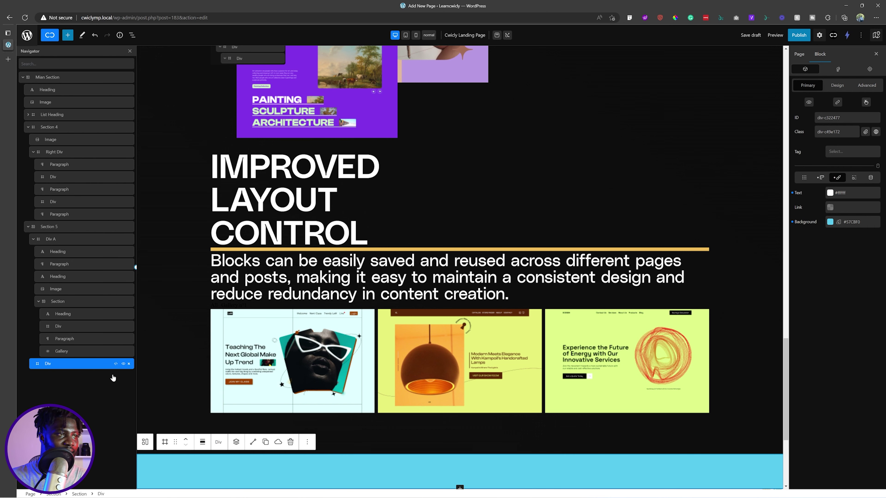
pyautogui.click(128, 364)
# - Move the Improved Layout Control section out of Div A to sit directly under it in Section 5, and rename it Div B
pyautogui.click(77, 303)
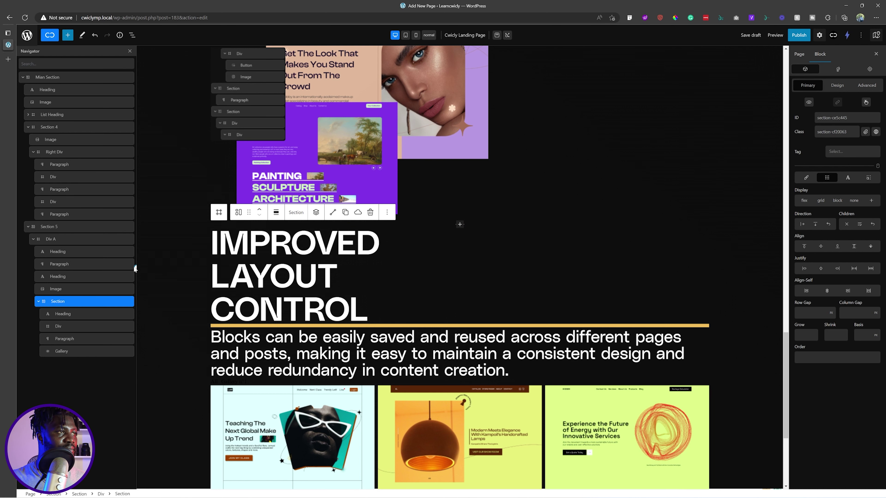
pyautogui.click(38, 303)
pyautogui.moveTo(39, 303); pyautogui.dragTo(58, 303)
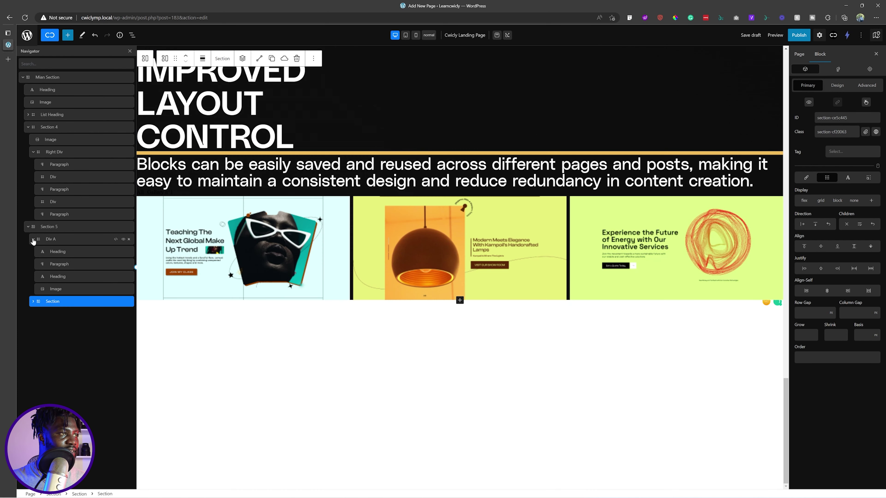
pyautogui.click(33, 239)
pyautogui.doubleClick(53, 252)
pyautogui.write('Div B')
pyautogui.press('Return')
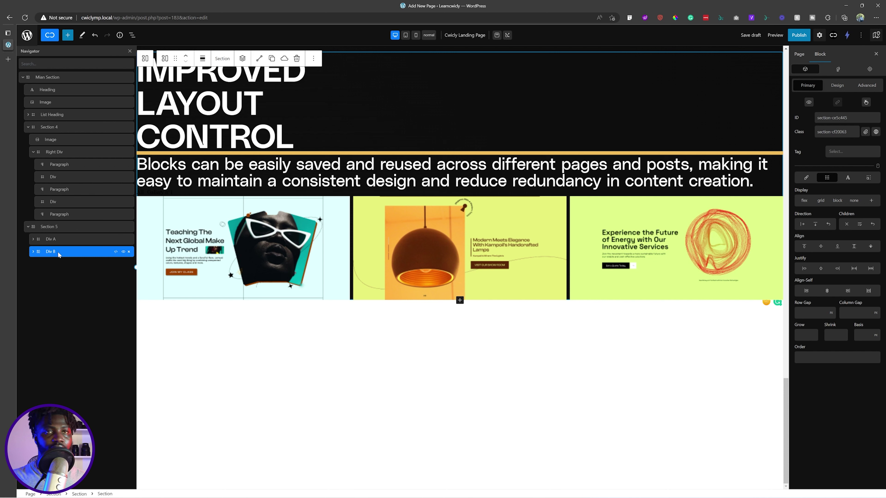
# - Set Div B's width to 1440 px and its maximum width to 100%
pyautogui.click(843, 85)
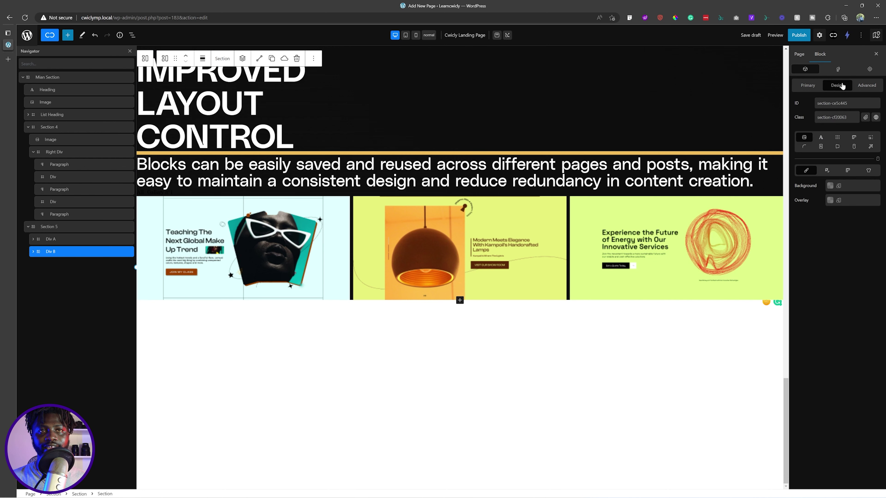
pyautogui.click(853, 138)
pyautogui.click(851, 178)
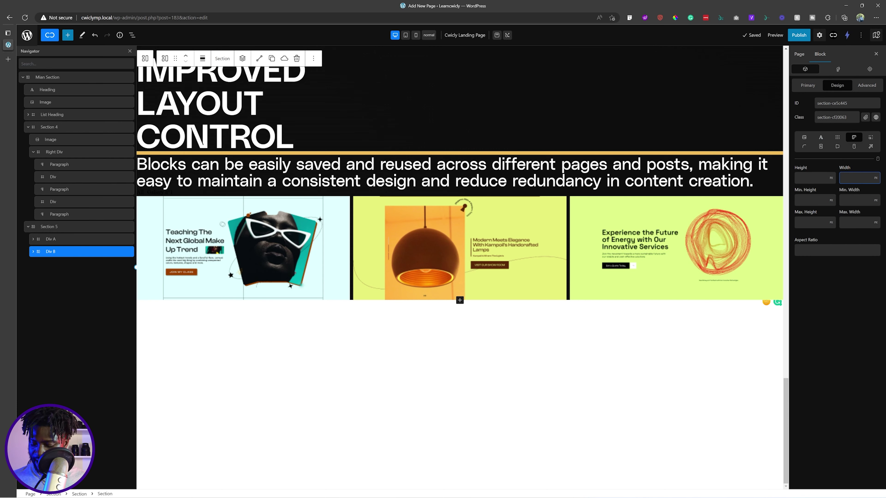
pyautogui.write('1440')
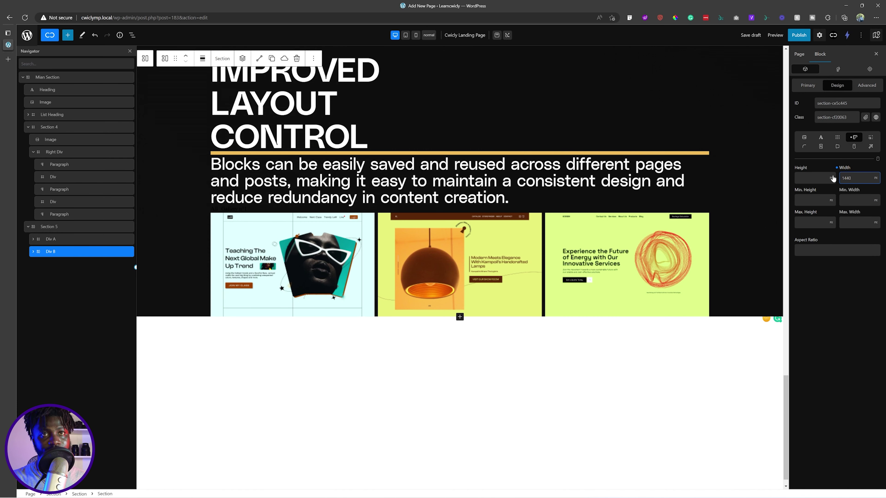
pyautogui.click(876, 222)
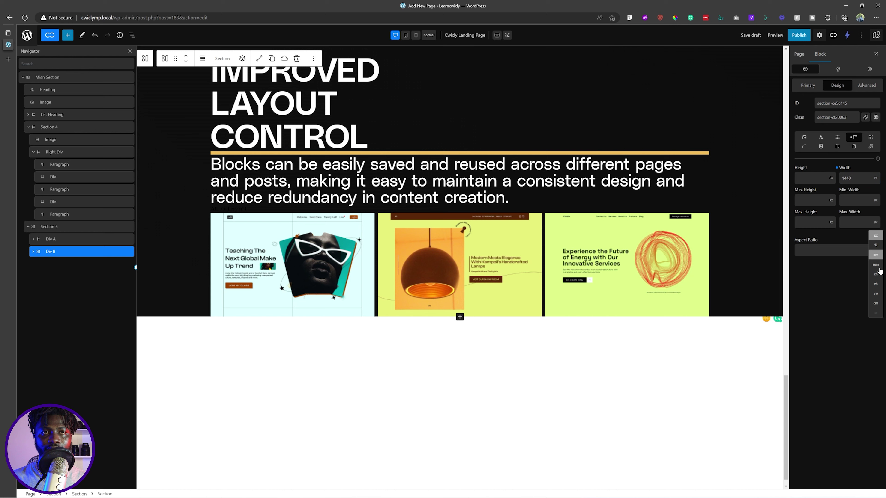
pyautogui.click(875, 245)
pyautogui.write('100')
# - Set Div B's overlay colour to #57CBF0, copied from the blue colour of Group 10 in the Figma mockup
pyautogui.scroll(5, 569, 260)
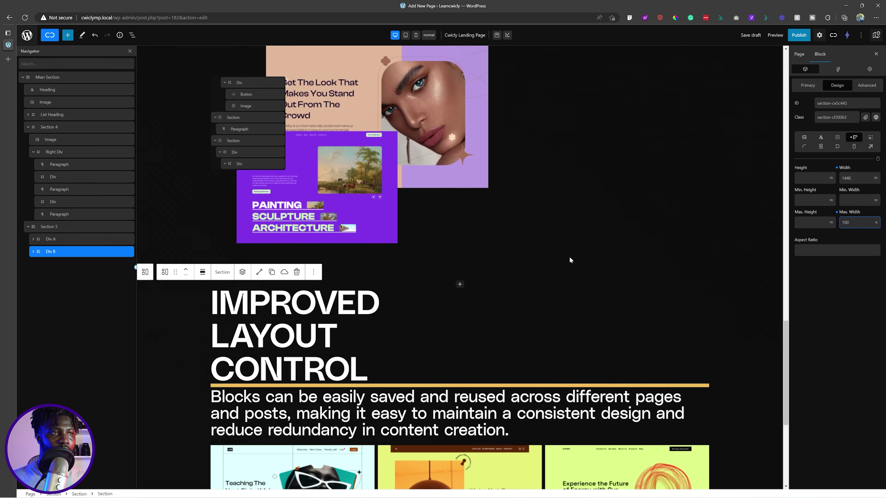
pyautogui.scroll(-3, 569, 259)
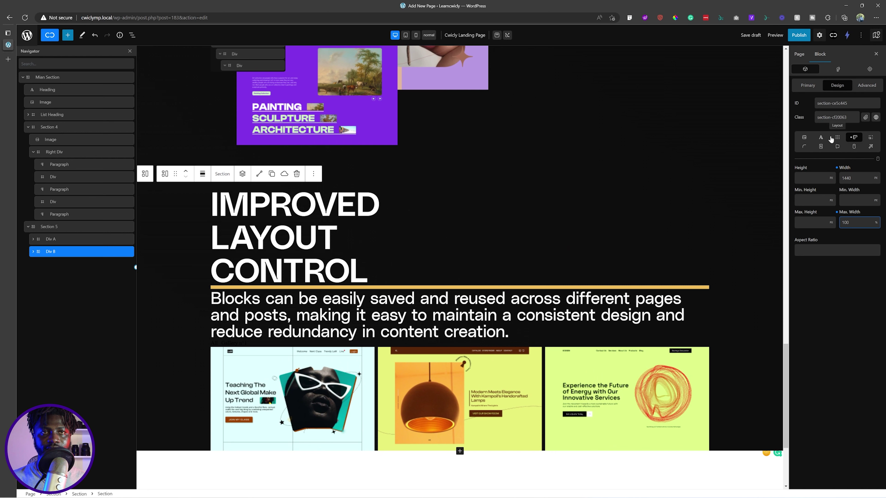
pyautogui.click(804, 137)
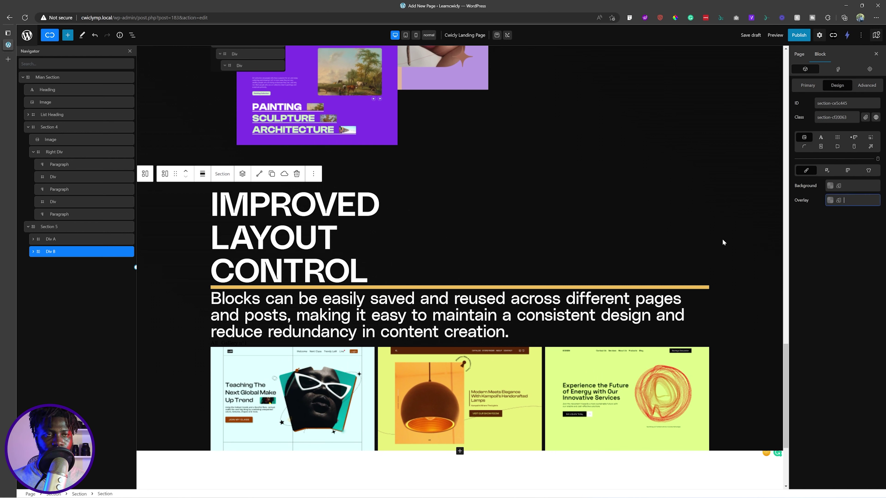
pyautogui.hotkey('alt', 'Tab')
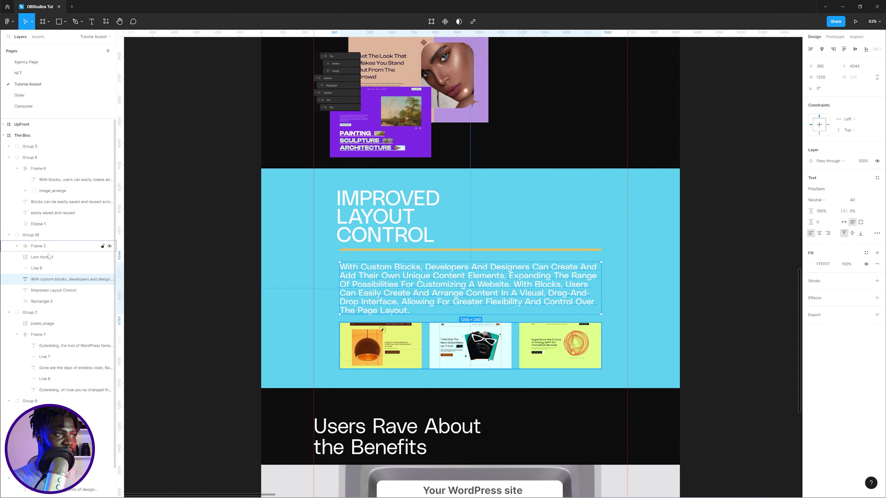
pyautogui.click(48, 235)
pyautogui.click(825, 318)
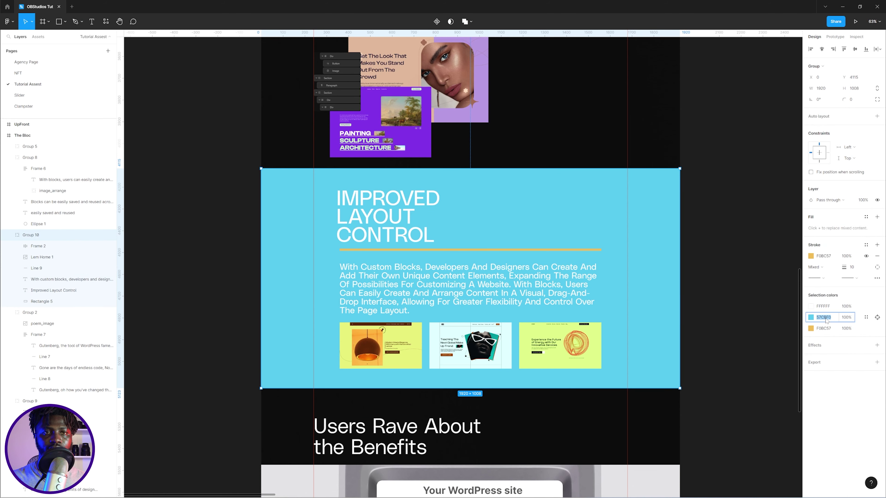
pyautogui.hotkey('alt', 'Tab')
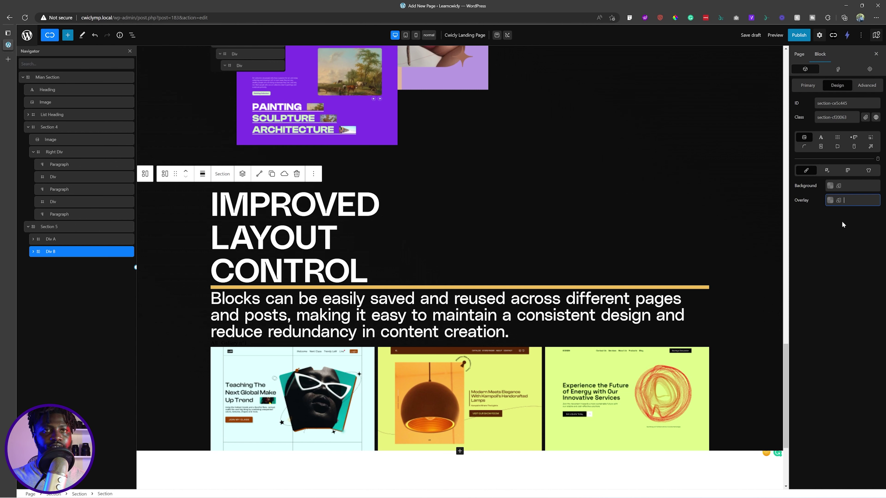
pyautogui.write('#57CBF0')
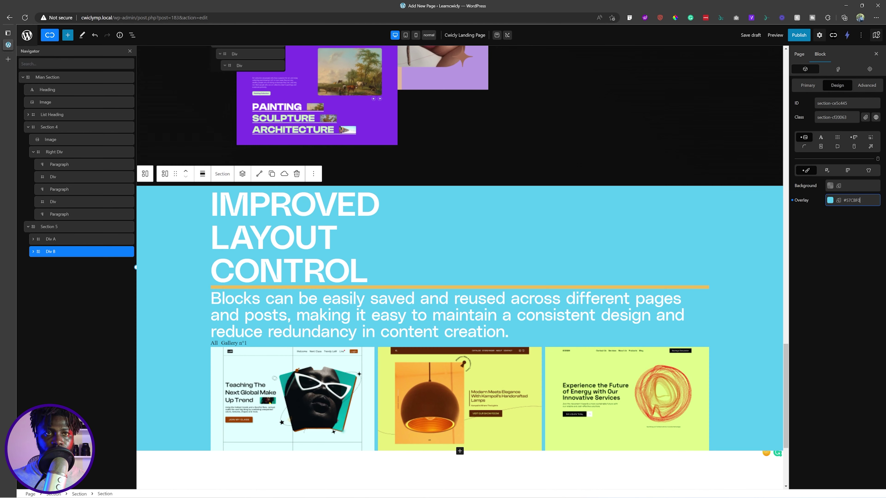
# - Examine how the blue Improved Layout Control section sits below the preceding black section on the page
pyautogui.scroll(8, 463, 241)
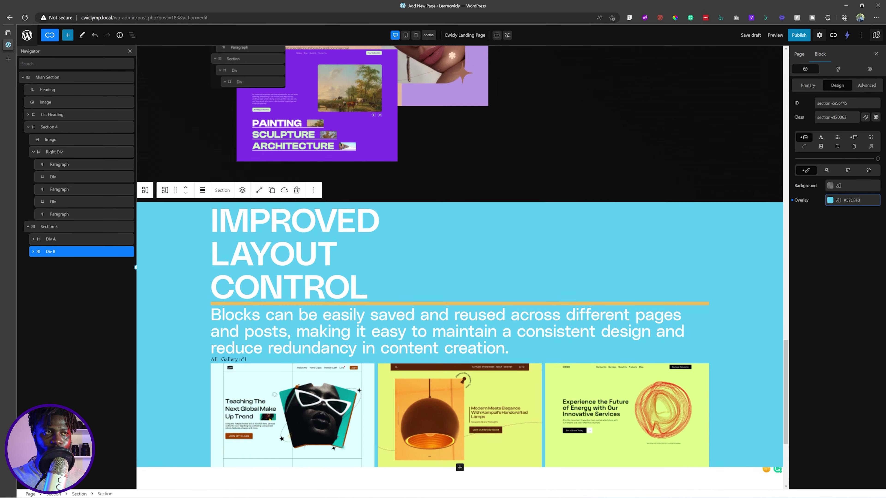
pyautogui.scroll(-6, 463, 242)
pyautogui.scroll(-1, 449, 254)
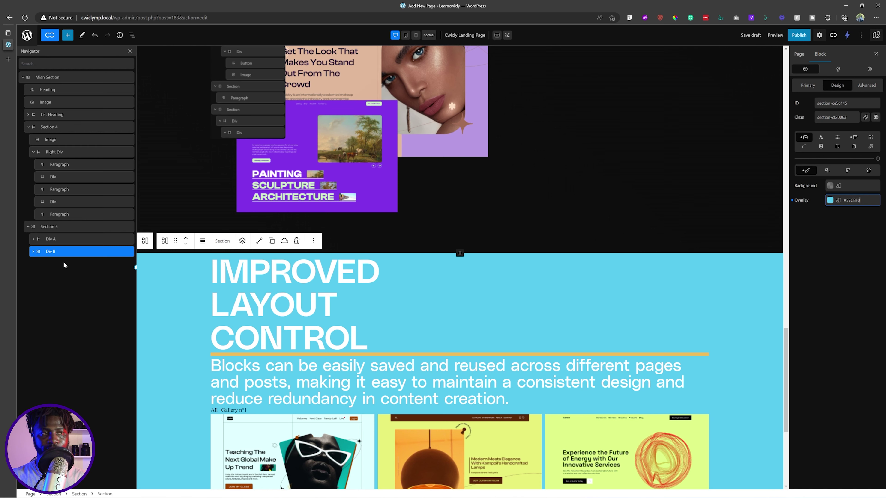
pyautogui.scroll(-4, 415, 298)
pyautogui.scroll(4, 414, 298)
pyautogui.scroll(-2, 414, 298)
pyautogui.scroll(6, 462, 297)
pyautogui.scroll(-5, 462, 297)
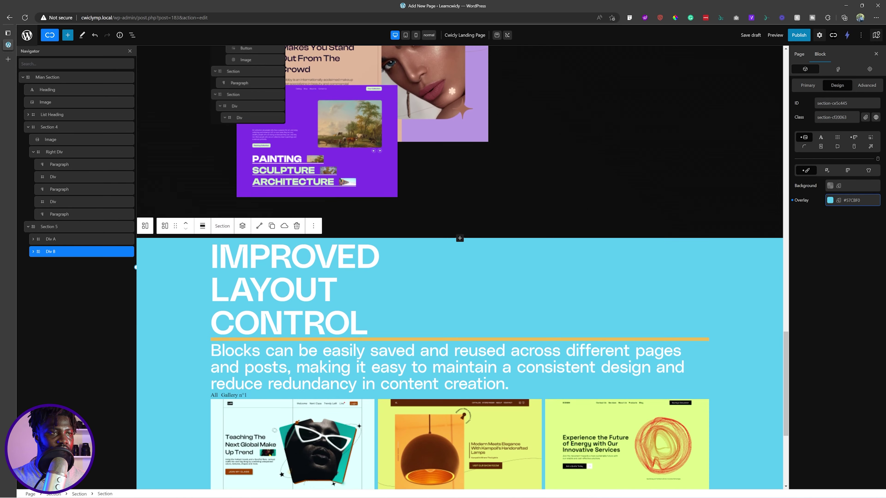
pyautogui.scroll(-2, 463, 297)
# - Switch to Figma and measure the spacing between the gallery frame and the edges of the blue background rectangle
pyautogui.hotkey('alt', 'Tab')
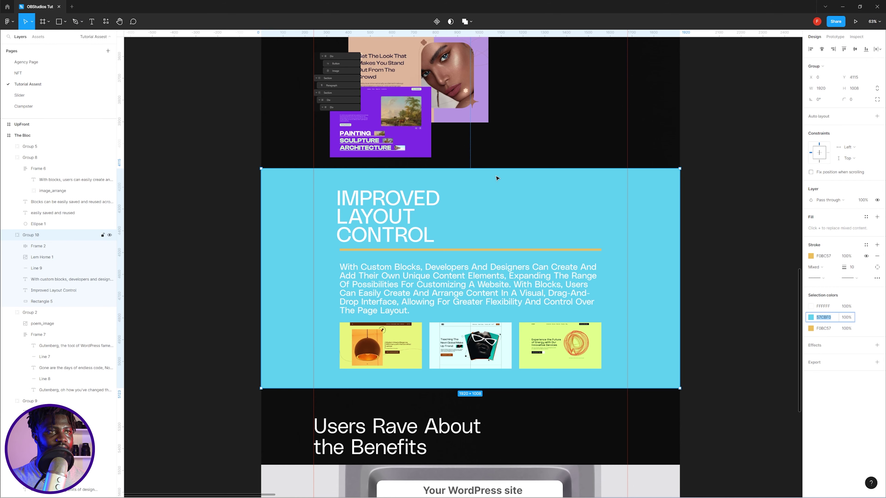
pyautogui.doubleClick(489, 184)
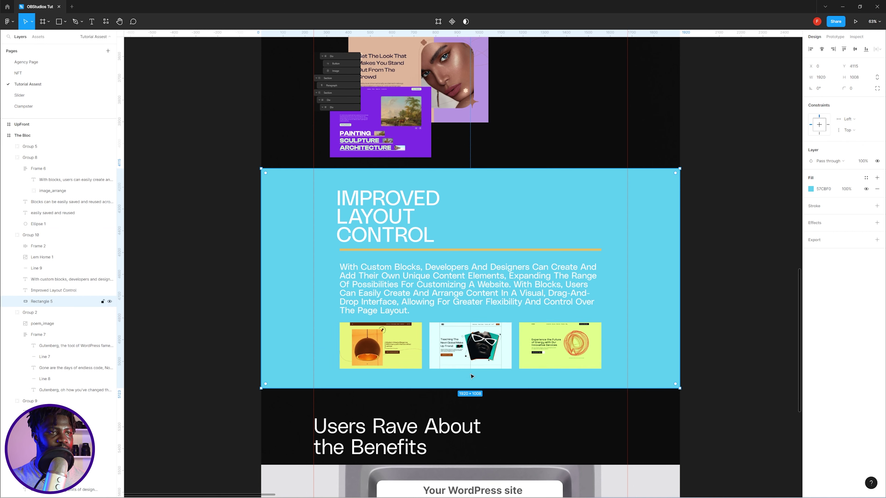
pyautogui.click(469, 364)
pyautogui.press('alt')
pyautogui.press('alt')
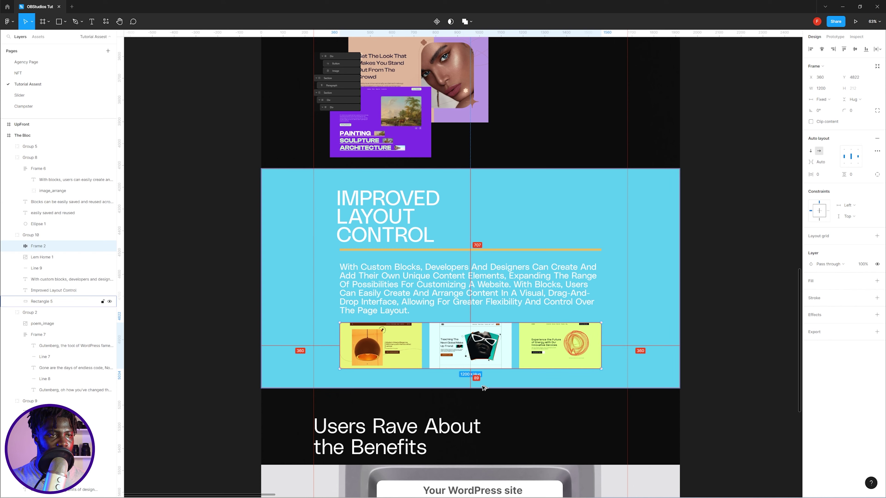
# - Switch back to WordPress, save the draft, and set Div B's top and bottom padding to 90 px, leaving the side padding empty
pyautogui.hotkey('alt', 'Tab')
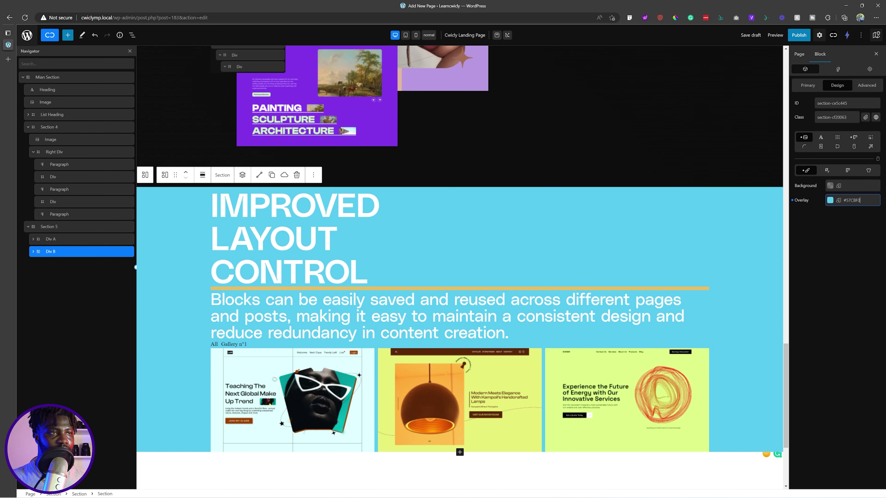
pyautogui.hotkey('ctrl', 's')
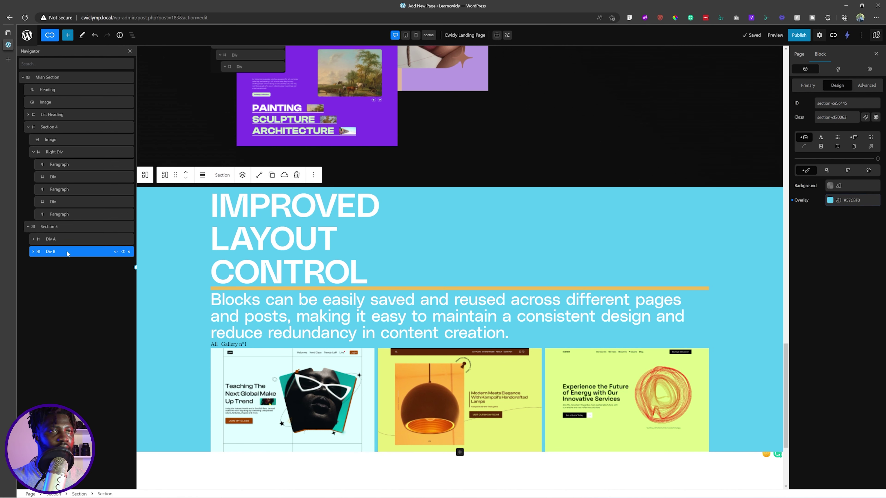
pyautogui.click(869, 138)
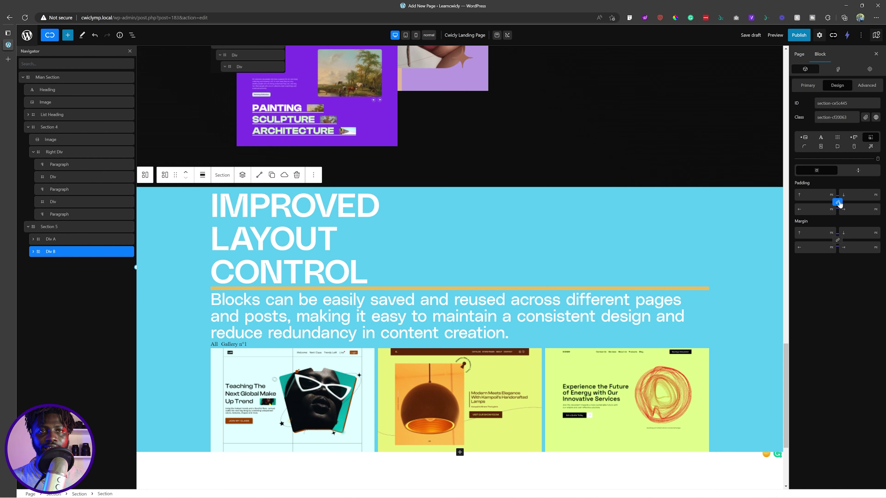
pyautogui.click(851, 209)
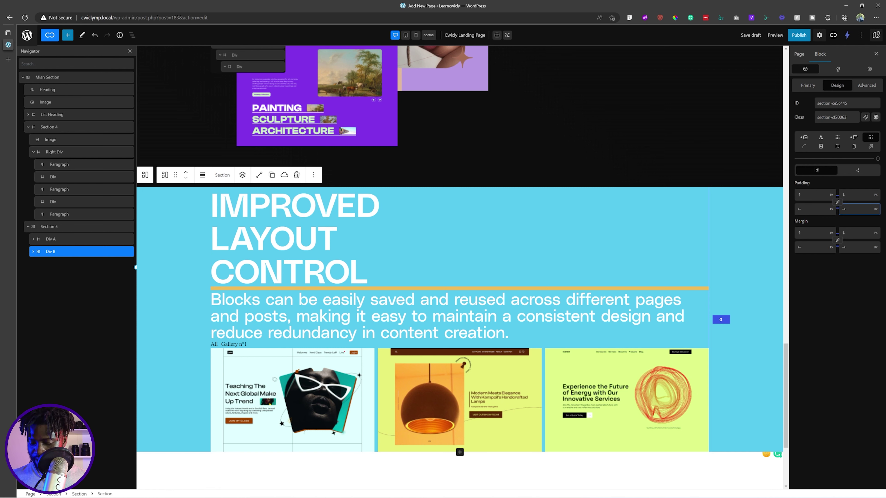
pyautogui.write('90')
pyautogui.press('BackSpace')
pyautogui.press('BackSpace')
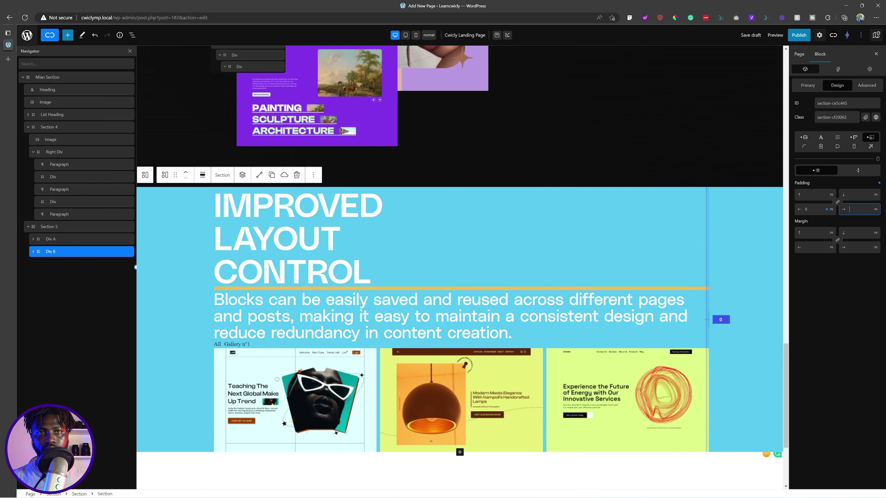
pyautogui.click(852, 196)
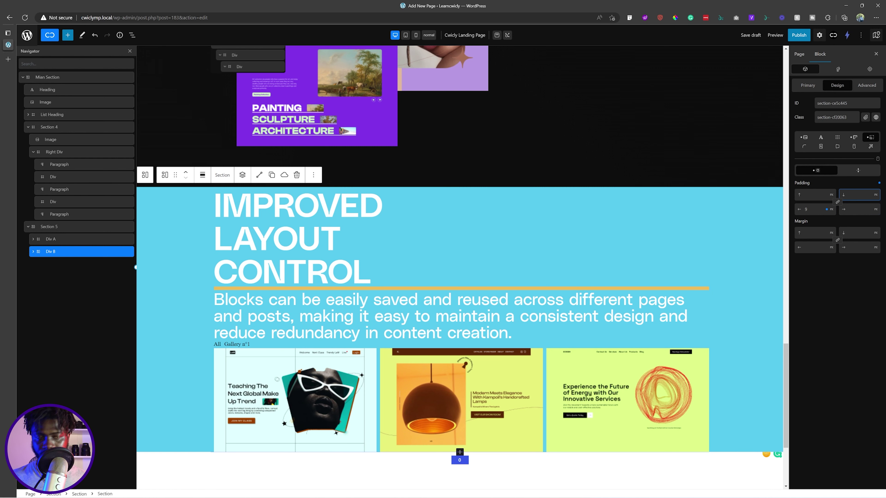
pyautogui.write('90')
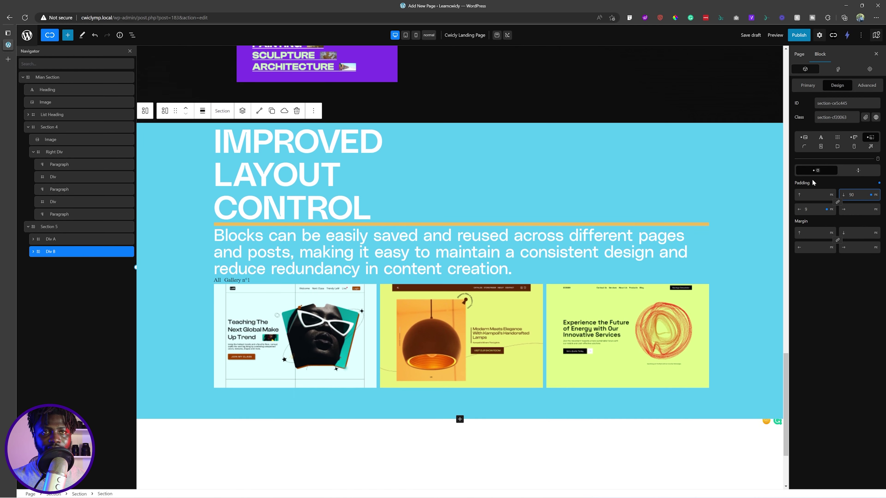
pyautogui.click(805, 195)
pyautogui.write('90')
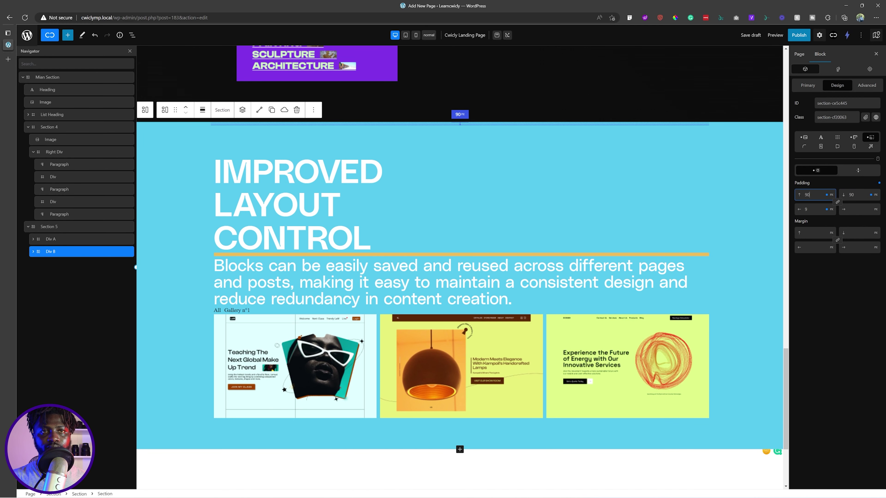
pyautogui.click(809, 209)
pyautogui.press('BackSpace')
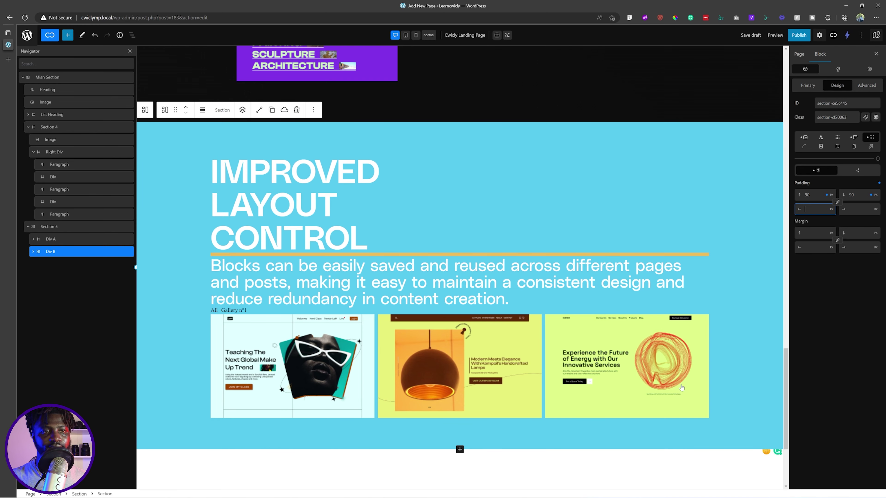
# - Review the padded blue section on the page, switch to Figma and examine the mockup's Users Rave About the Benefits section
pyautogui.click(599, 466)
pyautogui.scroll(19, 545, 363)
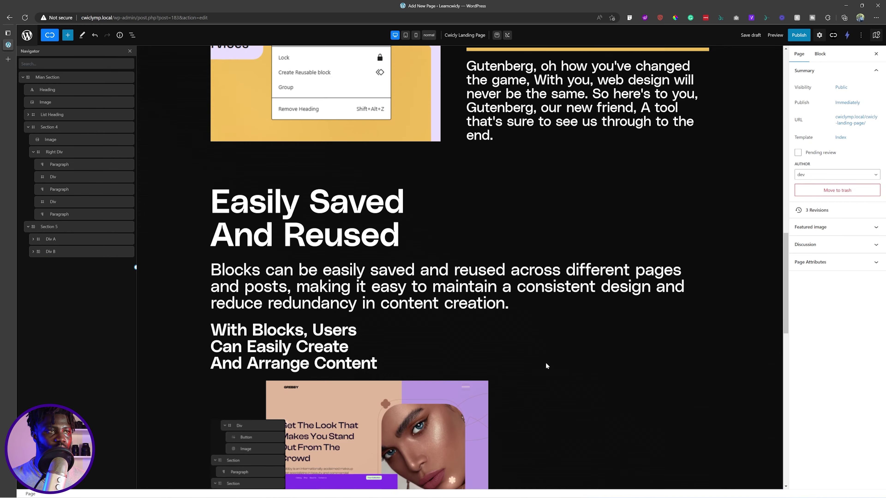
pyautogui.scroll(-1, 545, 363)
pyautogui.scroll(-19, 546, 363)
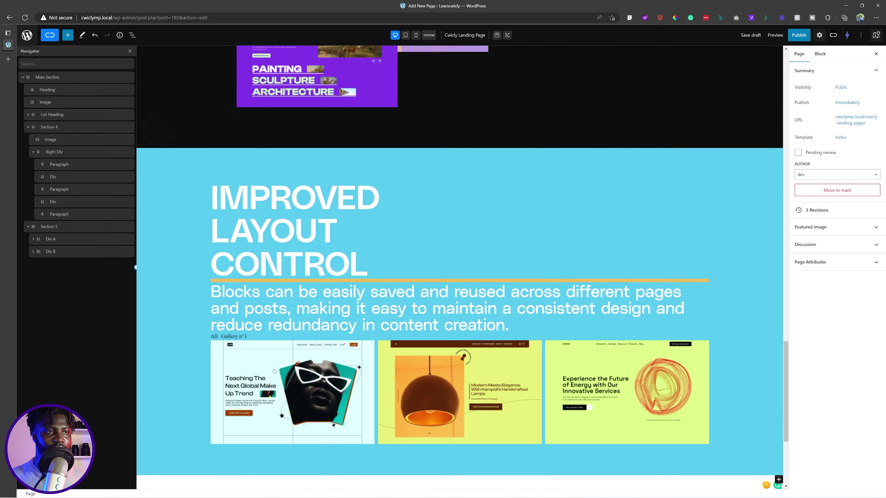
pyautogui.hotkey('alt', 'Tab')
pyautogui.scroll(-8, 547, 366)
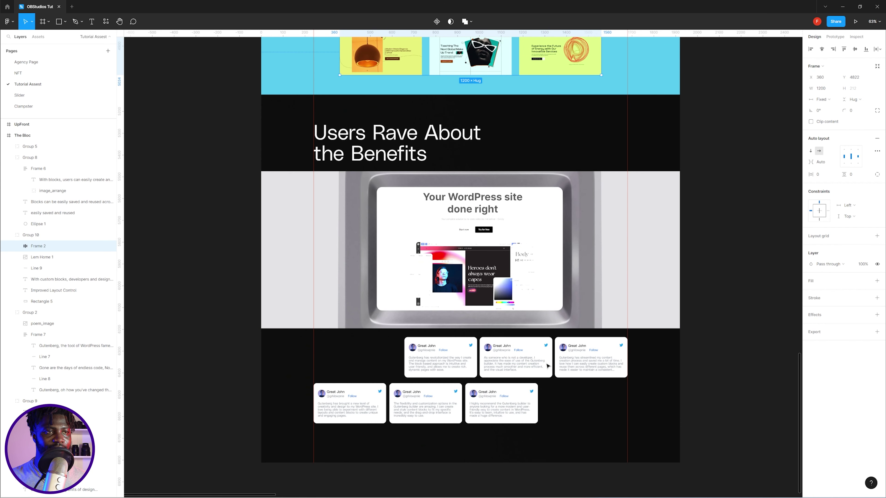
pyautogui.scroll(5, 547, 369)
pyautogui.scroll(4, 547, 368)
pyautogui.scroll(-5, 523, 353)
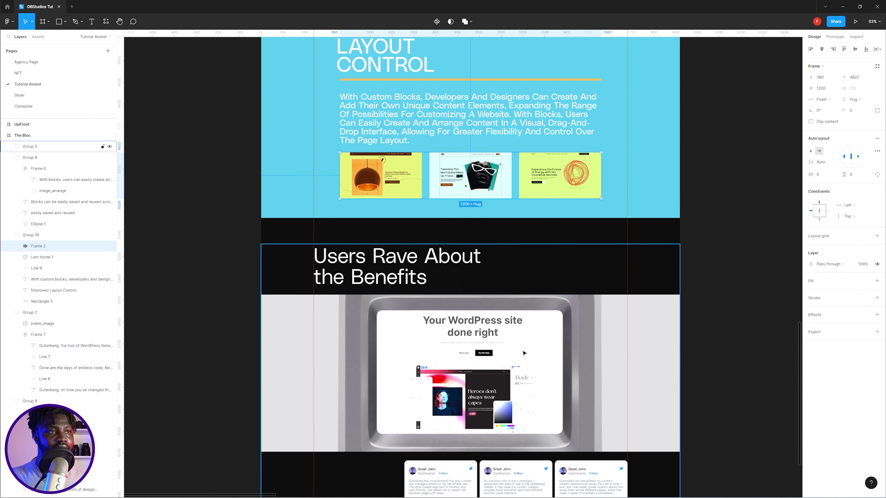
# - Switch from Figma back to WordPress, save the draft, and review the page down to the blue section
pyautogui.scroll(-3, 424, 188)
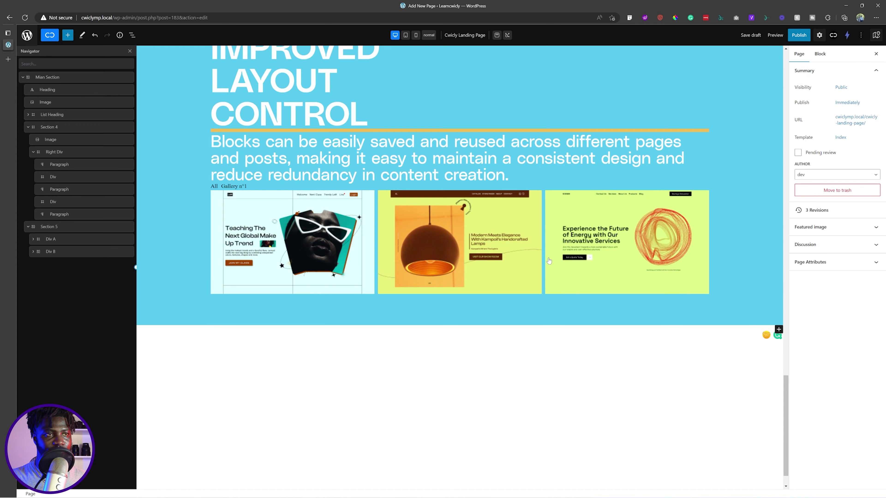
pyautogui.scroll(5, 459, 267)
pyautogui.scroll(20, 459, 268)
pyautogui.click(750, 36)
pyautogui.scroll(-15, 503, 321)
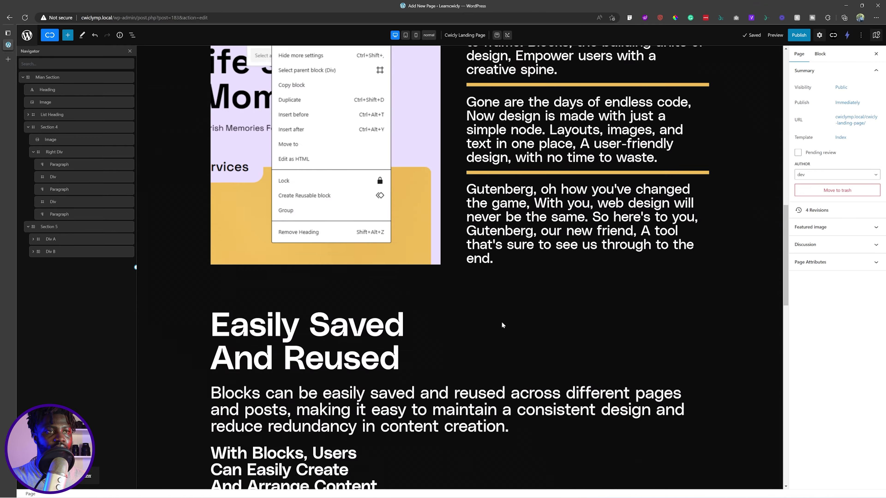
pyautogui.scroll(-20, 502, 324)
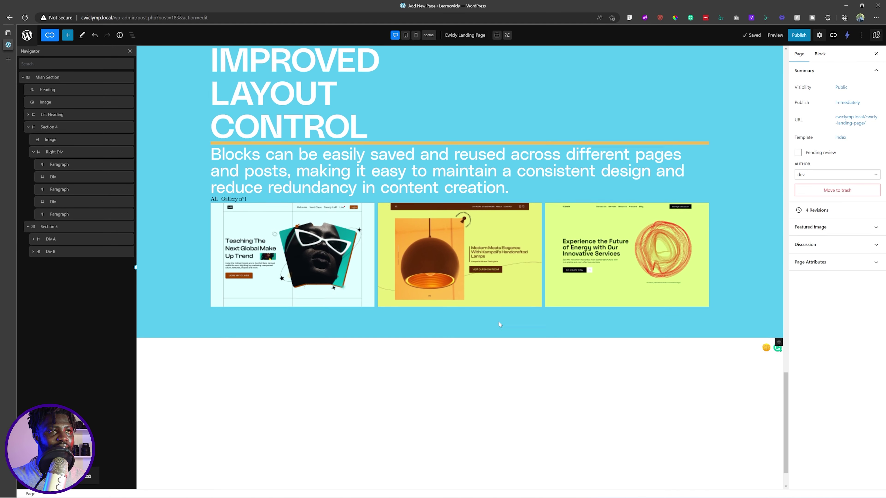
pyautogui.scroll(3, 498, 324)
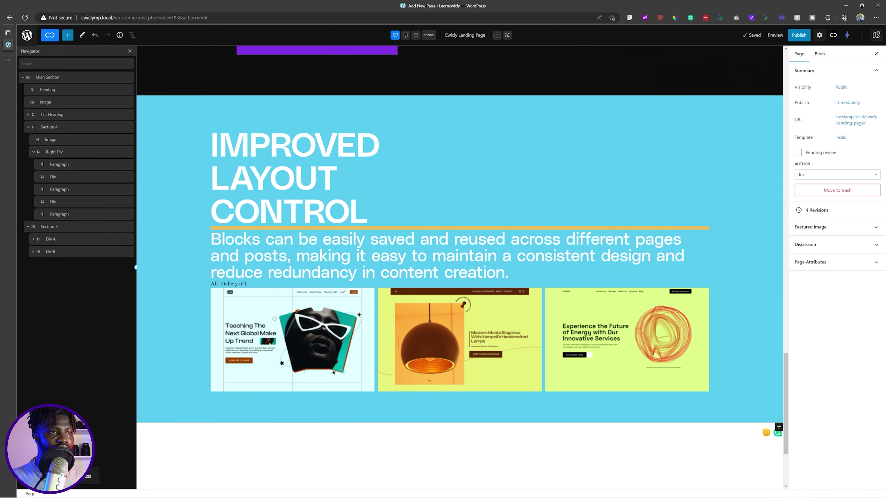
# - Collapse Section 4 and Section 5, and add a new Section block below Section 5 inside Main Section
pyautogui.click(28, 128)
pyautogui.click(28, 140)
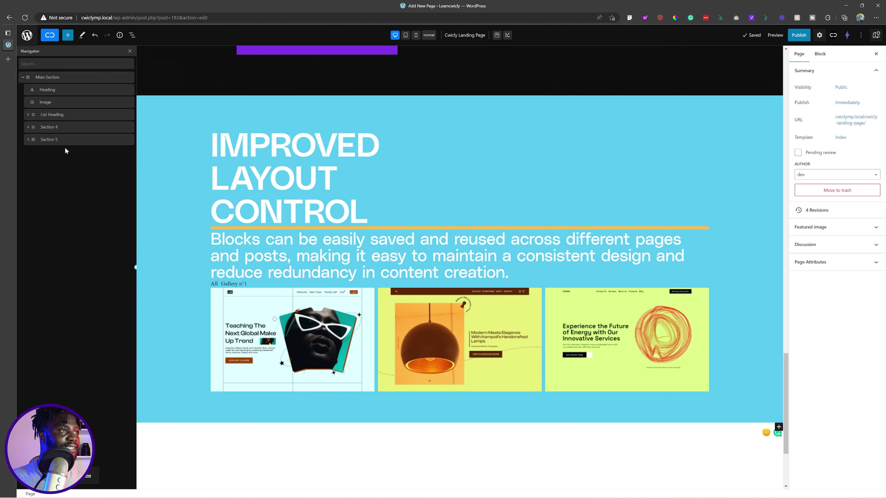
pyautogui.click(68, 35)
pyautogui.moveTo(190, 120)
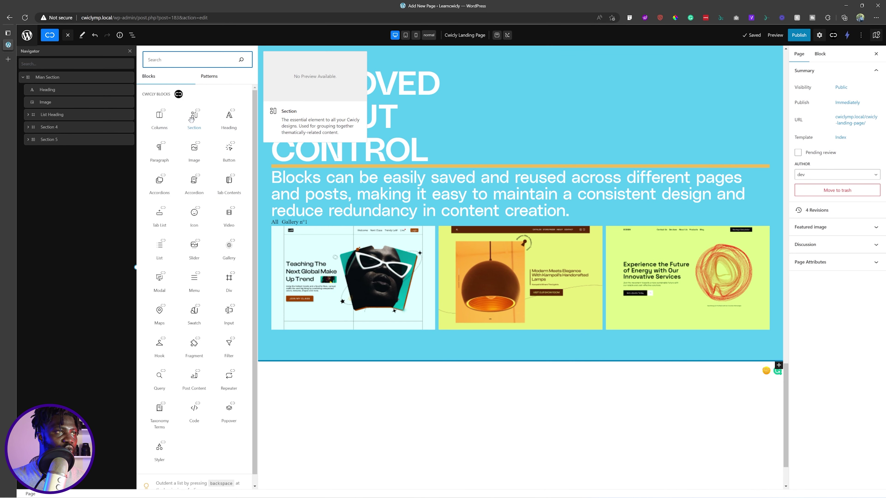
pyautogui.hotkey('alt', 'Tab')
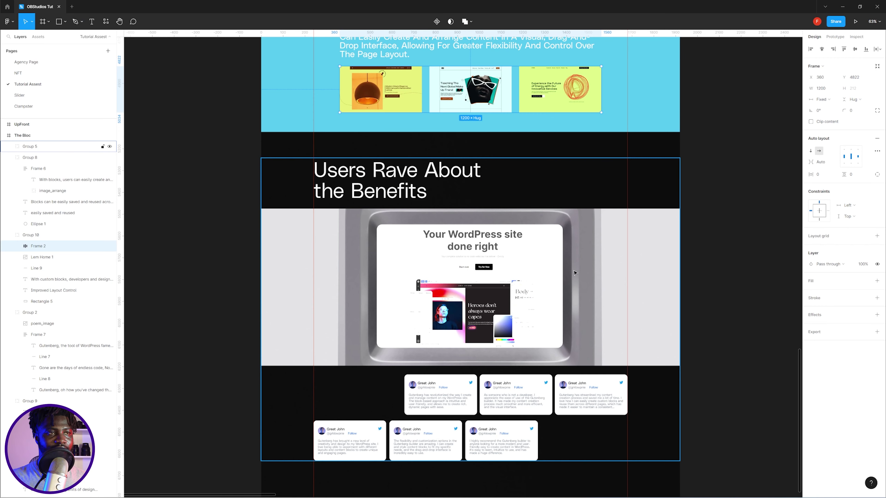
pyautogui.hotkey('alt', 'Tab')
pyautogui.moveTo(227, 163)
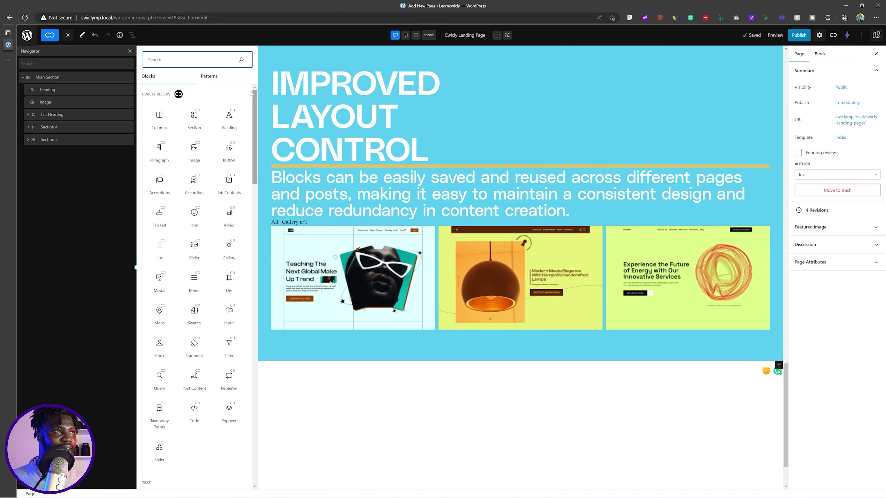
pyautogui.moveTo(195, 120); pyautogui.dragTo(55, 150)
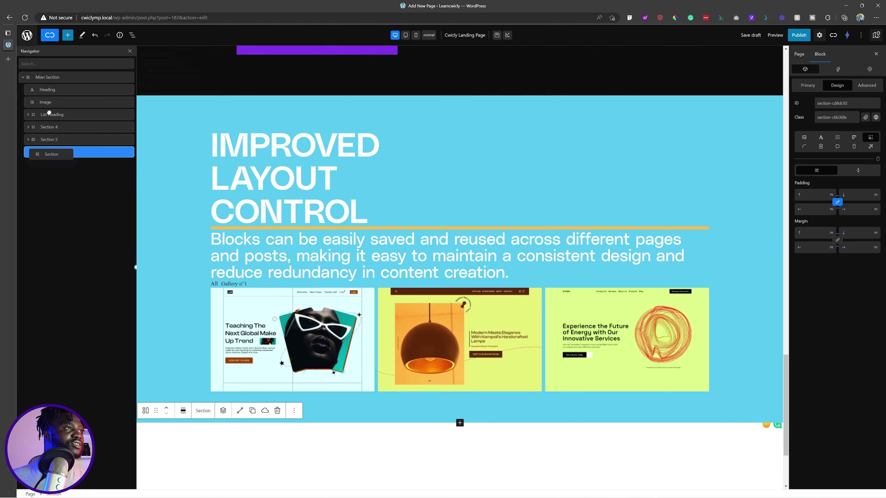
pyautogui.moveTo(49, 112); pyautogui.dragTo(58, 82)
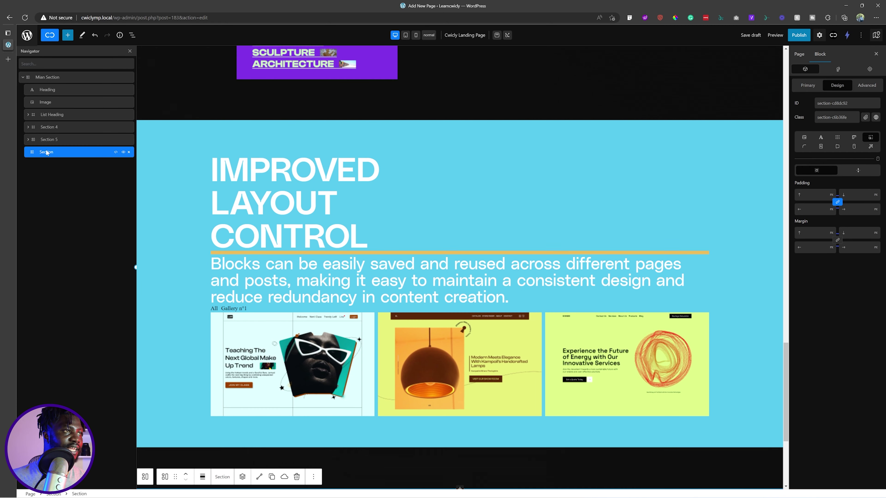
# - Rename the new section under Section 5 as Testimonial
pyautogui.doubleClick(46, 152)
pyautogui.write('Testimonial')
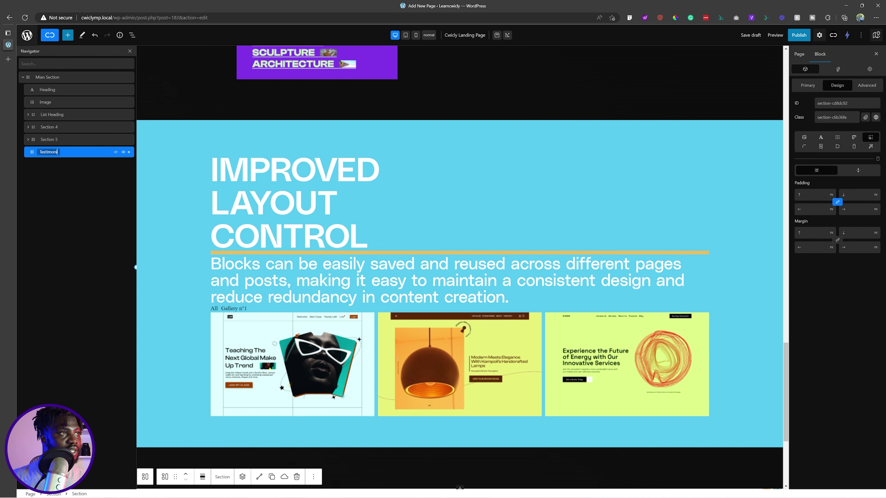
pyautogui.press('Return')
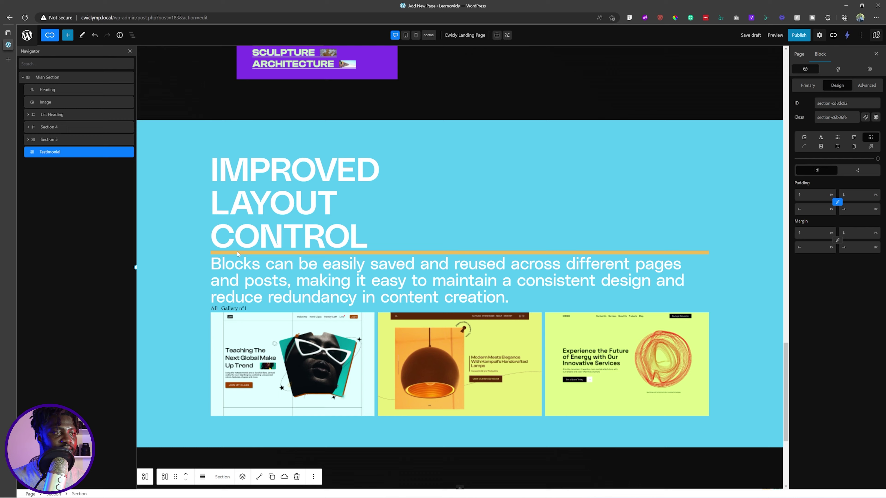
# - Compare the empty Testimonial section with the Users Rave About the Benefits section in the Figma mockup, and return to WordPress
pyautogui.scroll(-5, 237, 251)
pyautogui.hotkey('alt', 'Tab')
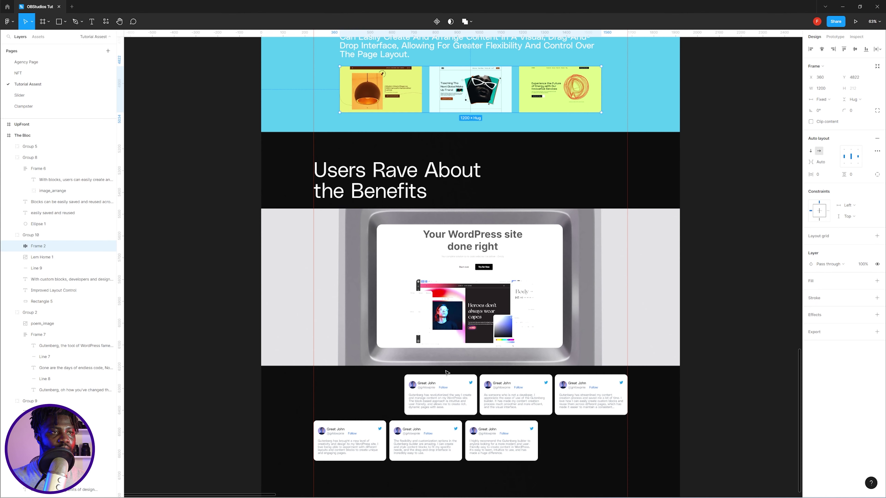
pyautogui.click(483, 375)
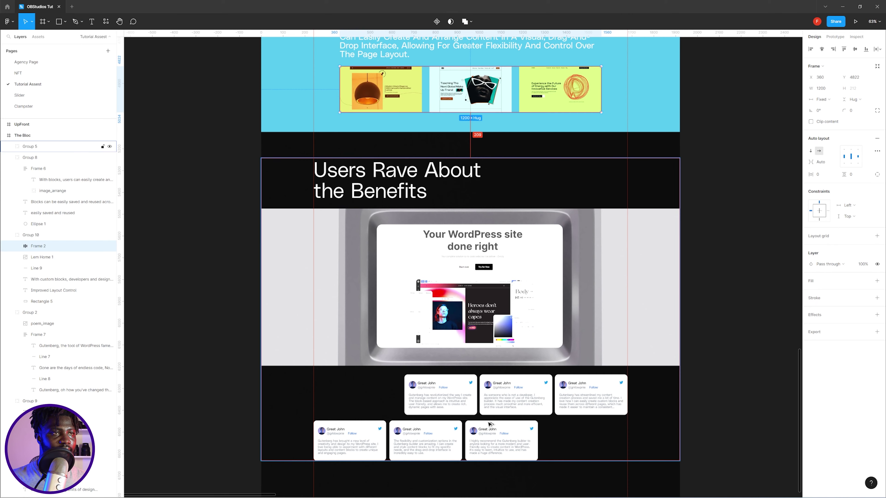
pyautogui.hotkey('alt', 'Tab')
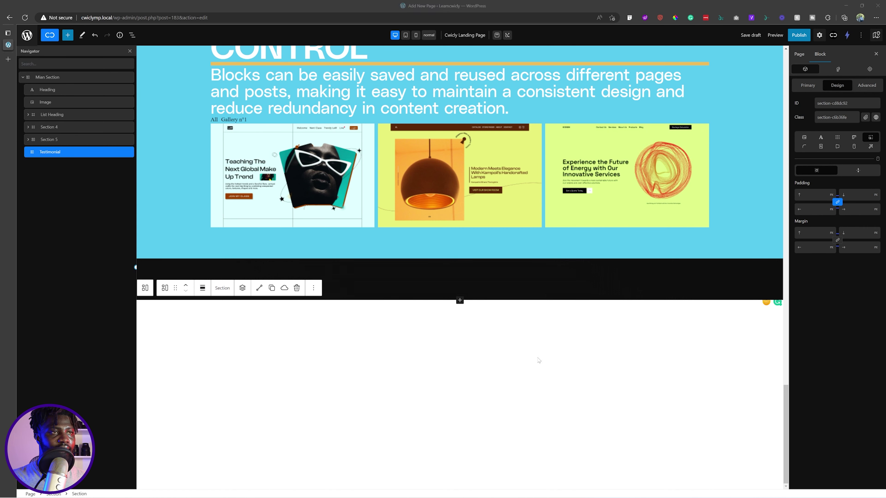
pyautogui.hotkey('alt', 'Tab')
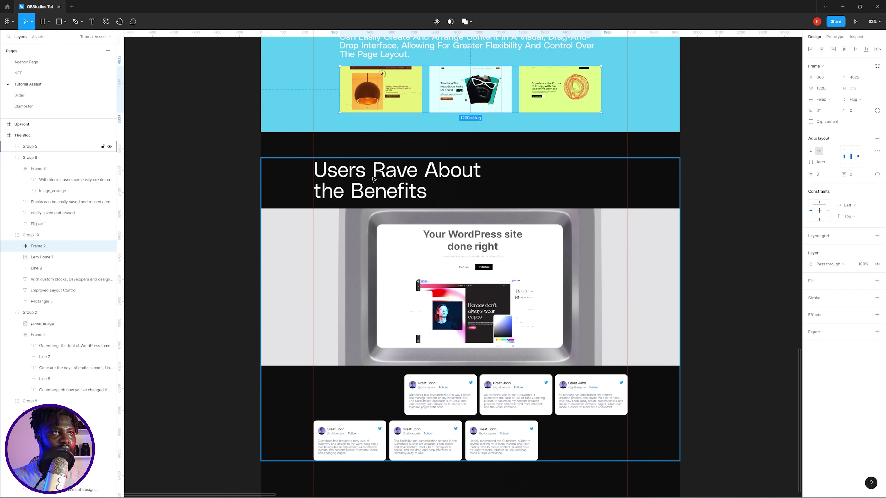
pyautogui.press('alt')
pyautogui.hotkey('alt', 'Tab')
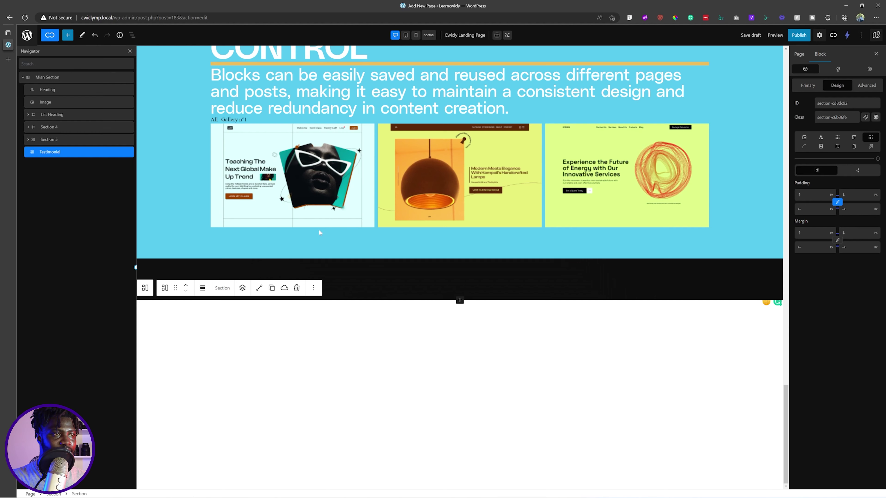
# - Add a Heading block directly below the Testimonial section
pyautogui.click(68, 35)
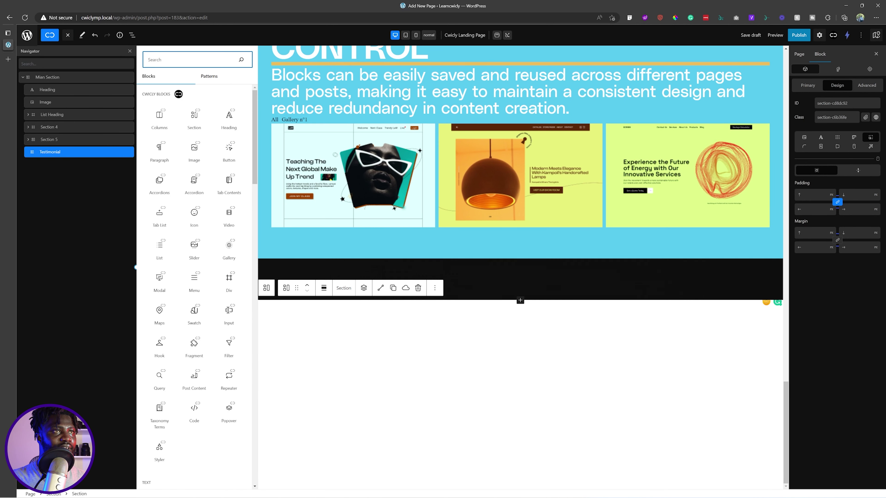
pyautogui.click(229, 120)
pyautogui.click(229, 120)
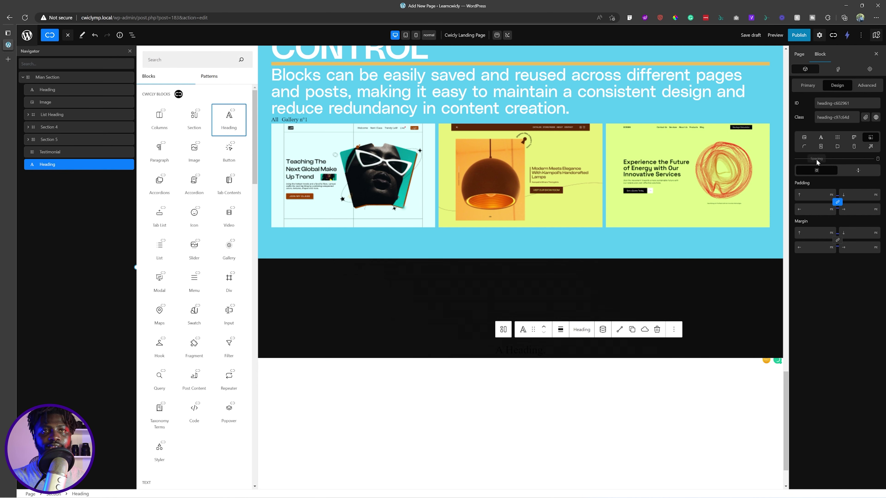
# - Set the new heading's text color to white (#ffffff)
pyautogui.click(821, 139)
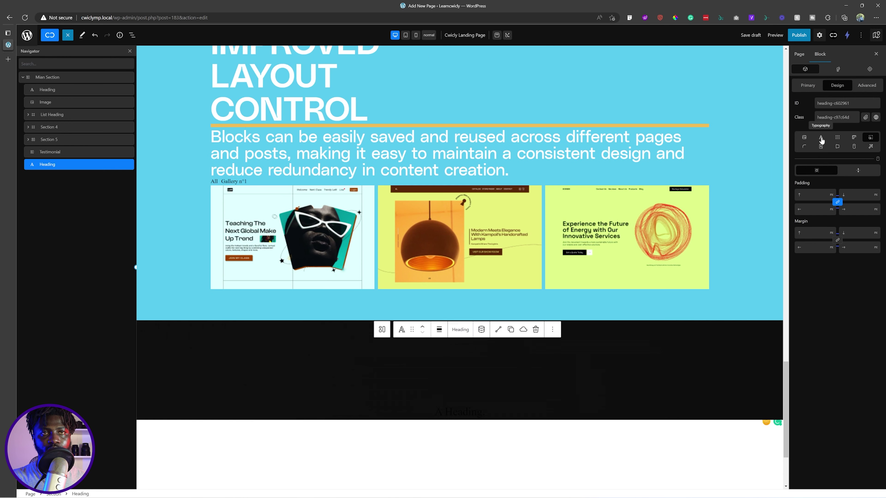
pyautogui.click(821, 138)
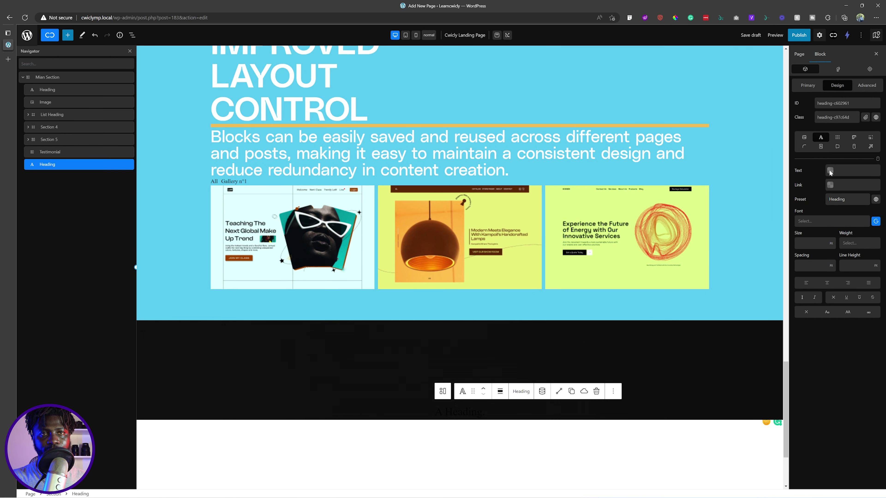
pyautogui.click(808, 85)
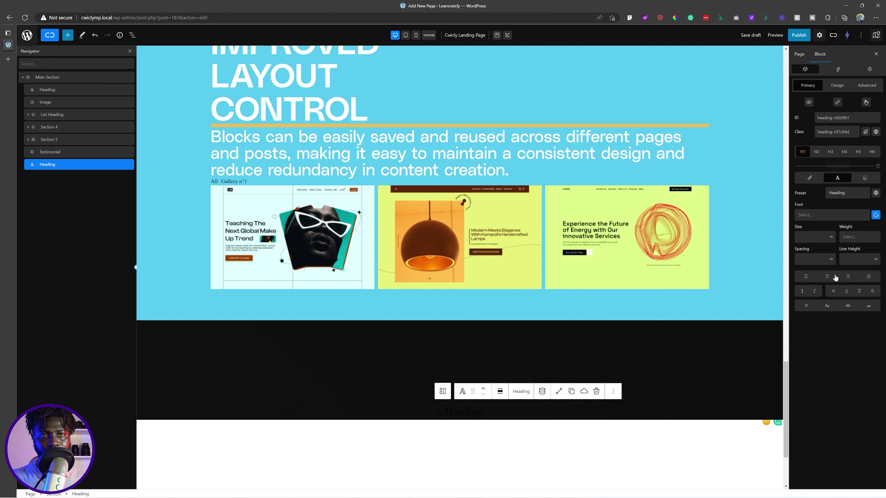
pyautogui.click(810, 178)
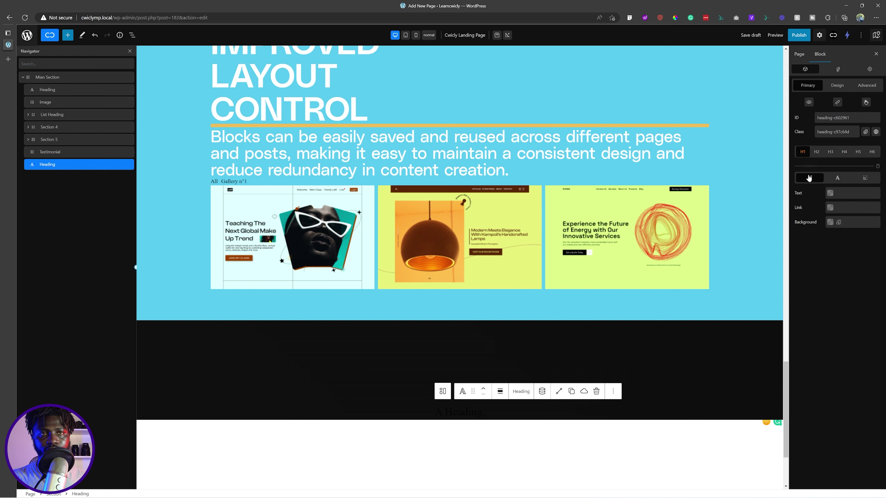
pyautogui.click(830, 193)
pyautogui.moveTo(771, 78); pyautogui.dragTo(733, 50)
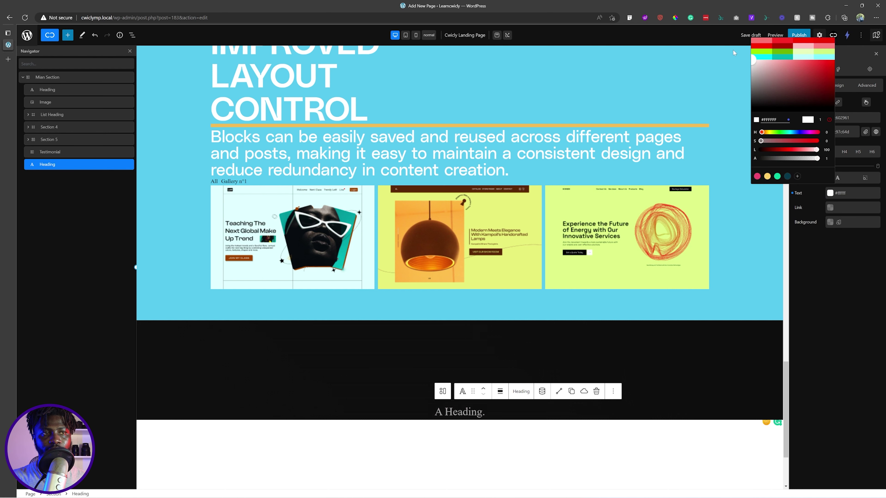
pyautogui.click(850, 269)
# - Switch to Figma, select the full text of the Users Rave About the Benefits heading, and return to WordPress
pyautogui.hotkey('alt', 'Tab')
pyautogui.doubleClick(375, 174)
pyautogui.doubleClick(374, 174)
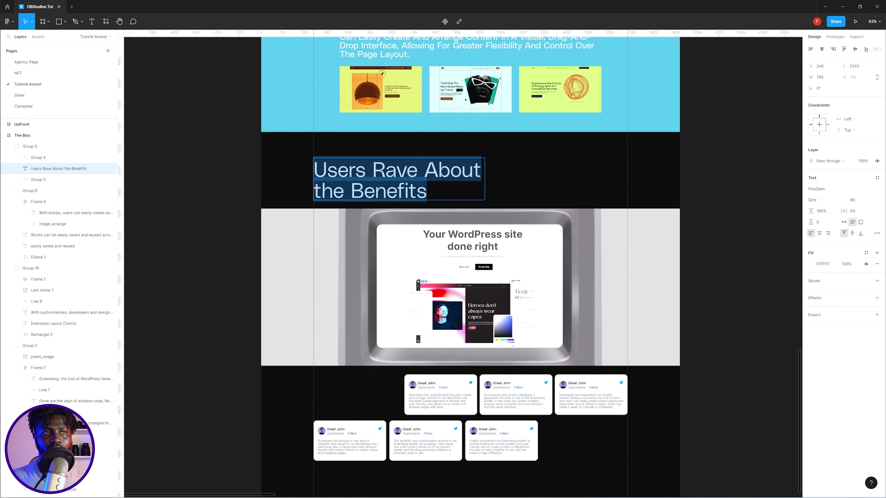
pyautogui.hotkey('alt', 'Tab')
# - Expand Section 5 and set its Div B to flex display with a vertical direction
pyautogui.scroll(5, 388, 223)
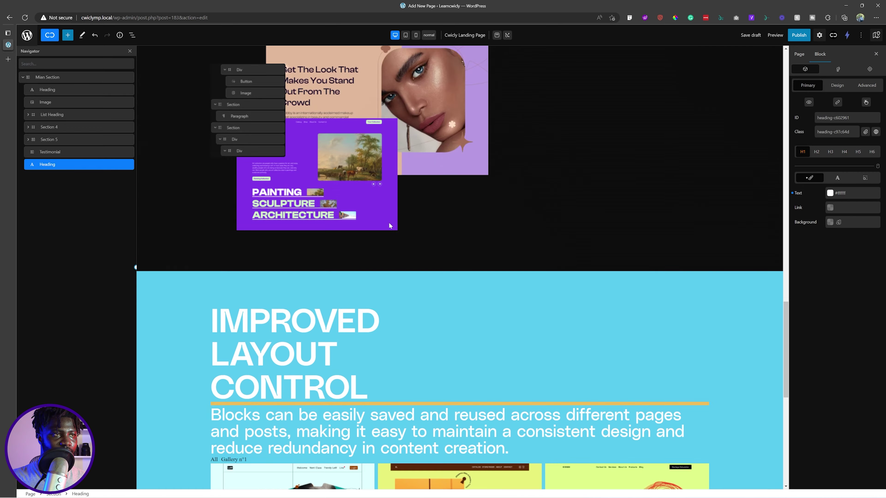
pyautogui.scroll(-3, 388, 223)
pyautogui.scroll(1, 389, 223)
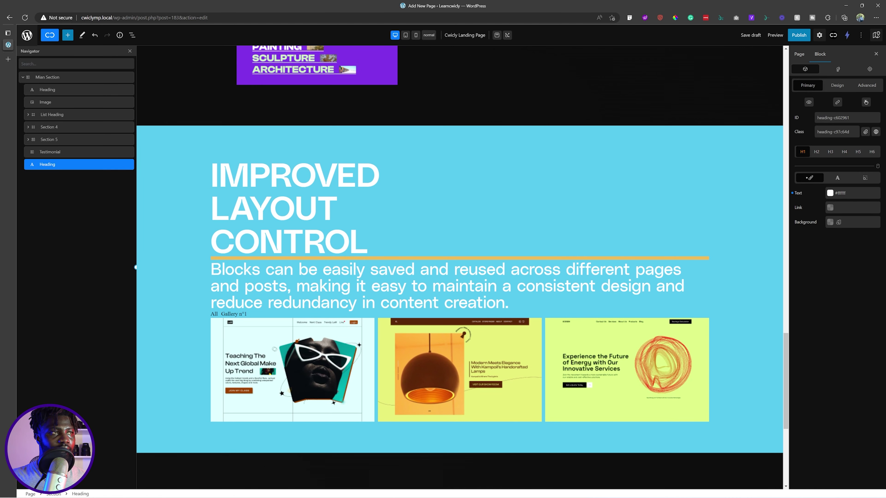
pyautogui.click(55, 151)
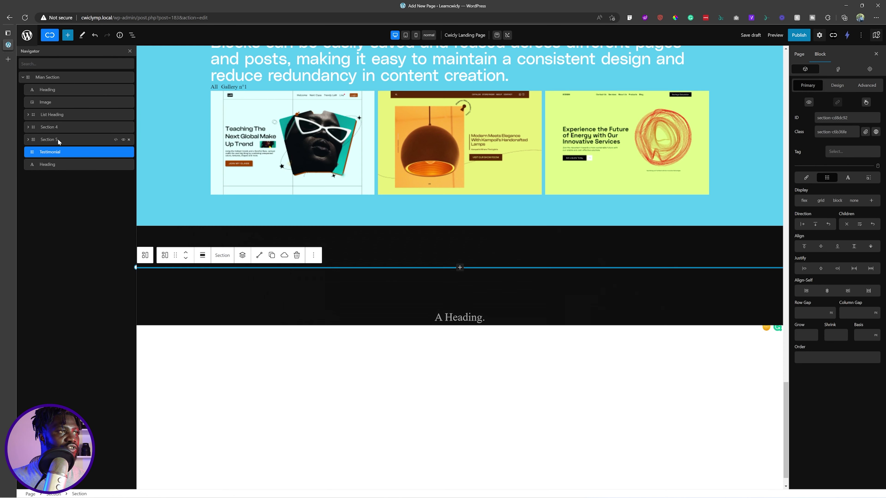
pyautogui.click(57, 139)
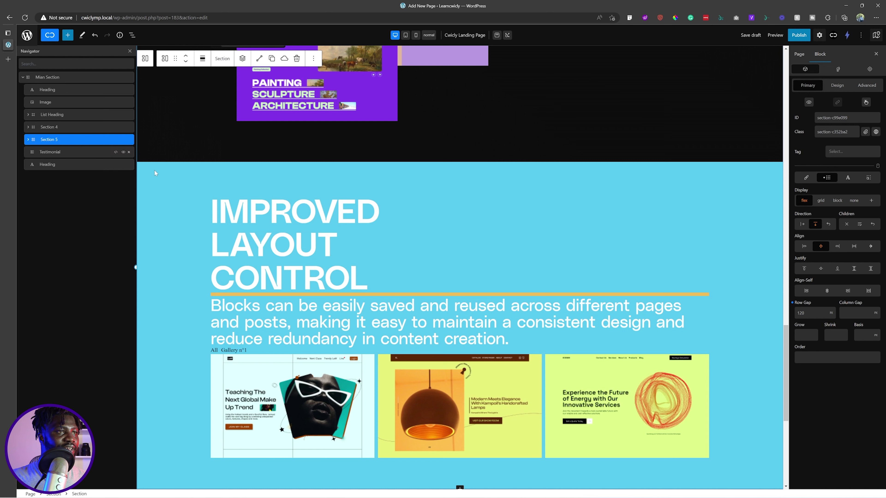
pyautogui.click(28, 140)
pyautogui.click(56, 164)
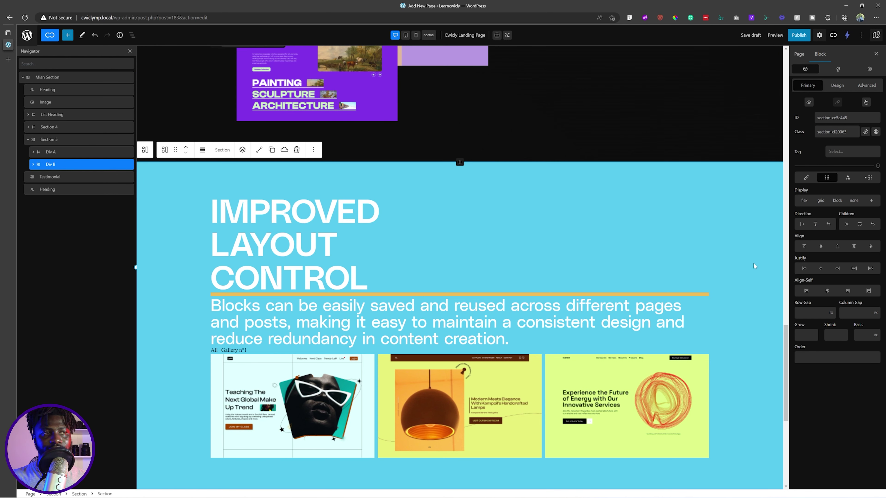
pyautogui.click(804, 201)
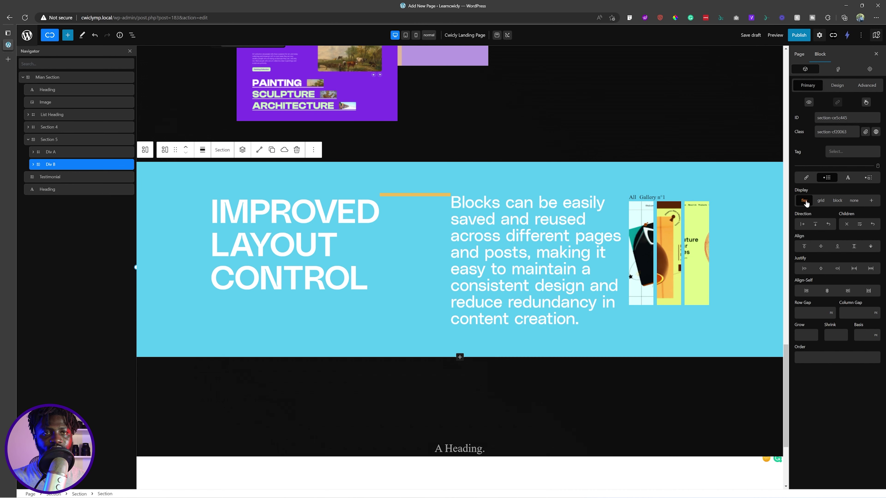
pyautogui.click(814, 225)
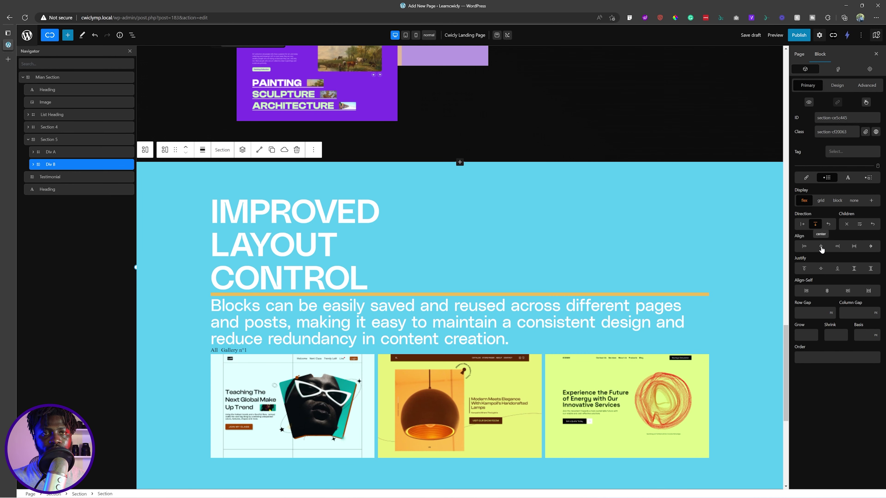
# - Align Div B's contents to the start and set its row gap to 30
pyautogui.click(821, 247)
pyautogui.click(822, 248)
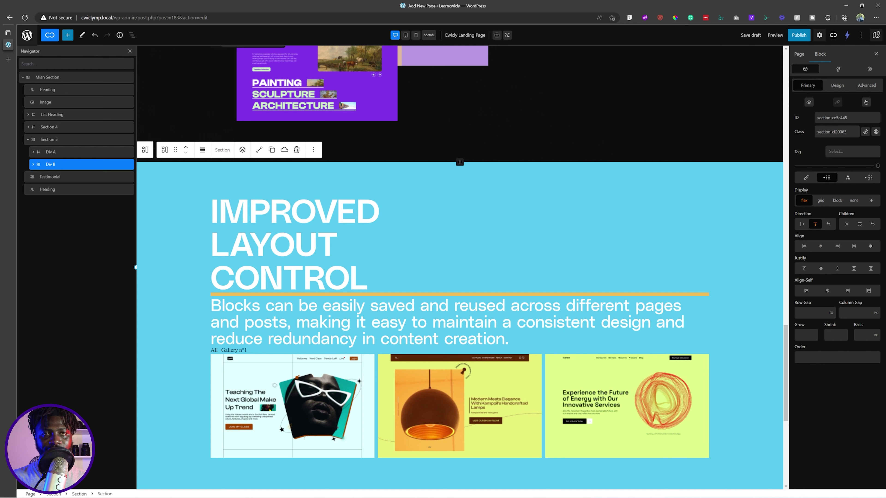
pyautogui.click(807, 248)
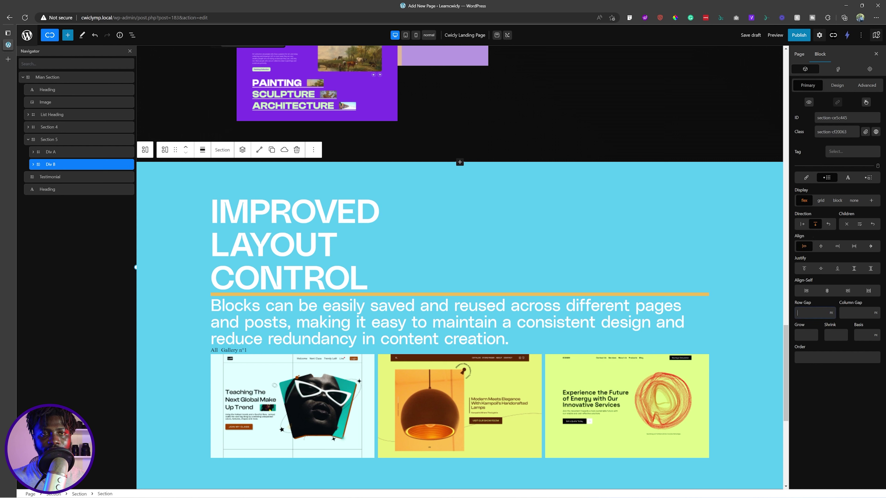
pyautogui.write('30')
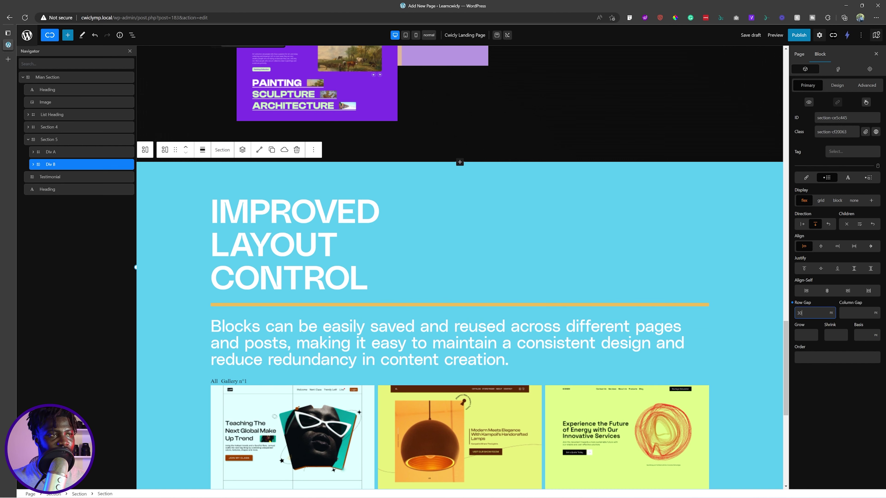
# - Set the Testimonial section to flex display with a vertical direction, contents aligned to the start and a row gap of 30
pyautogui.scroll(-5, 764, 327)
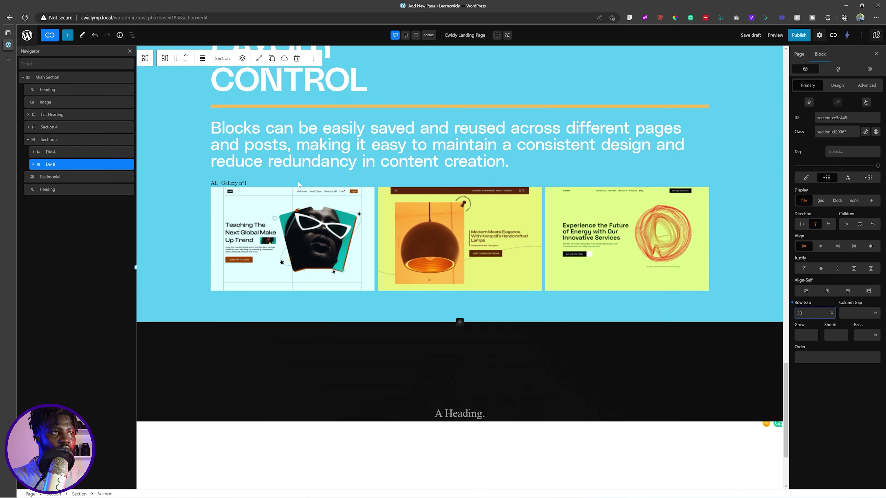
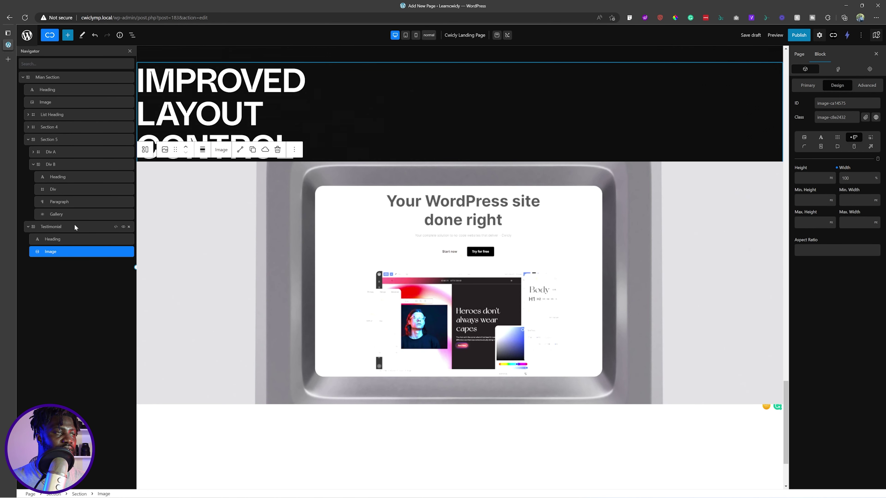
pyautogui.click(73, 227)
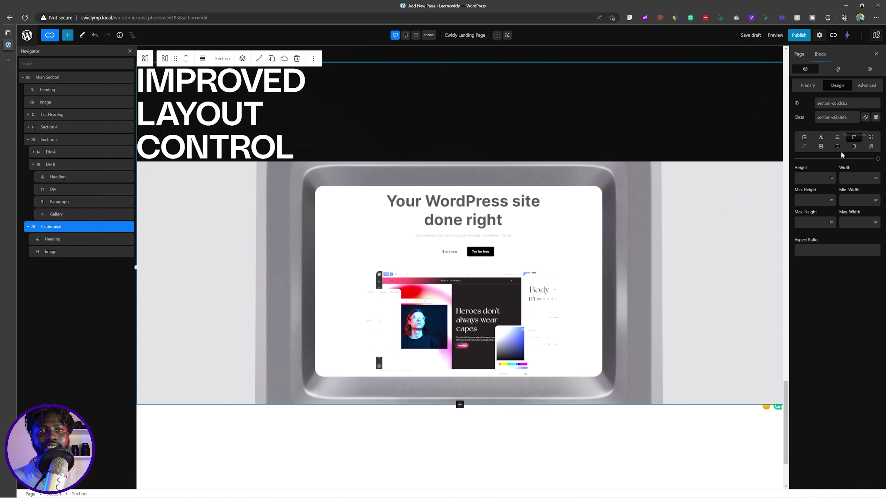
pyautogui.click(837, 137)
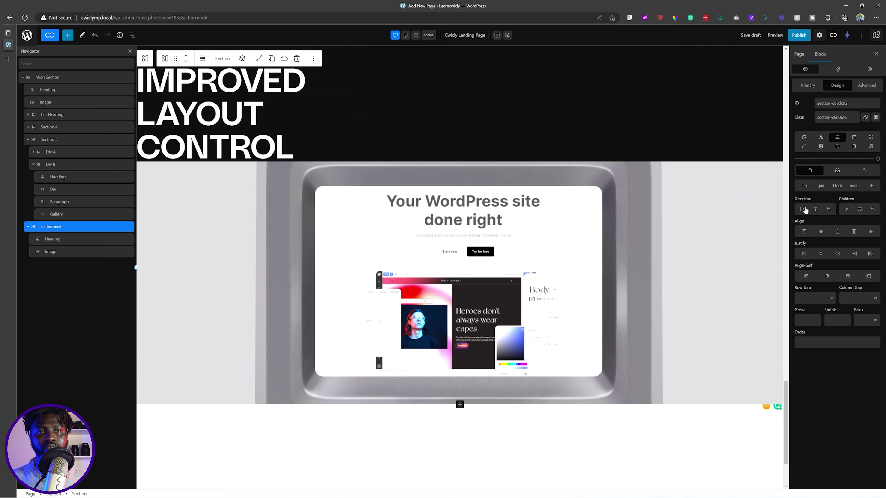
pyautogui.click(815, 210)
pyautogui.click(819, 231)
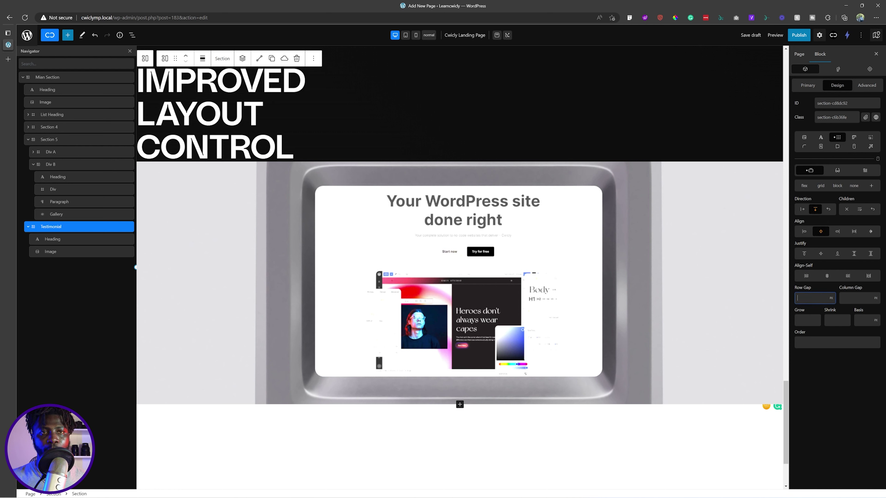
pyautogui.write('30')
pyautogui.click(815, 375)
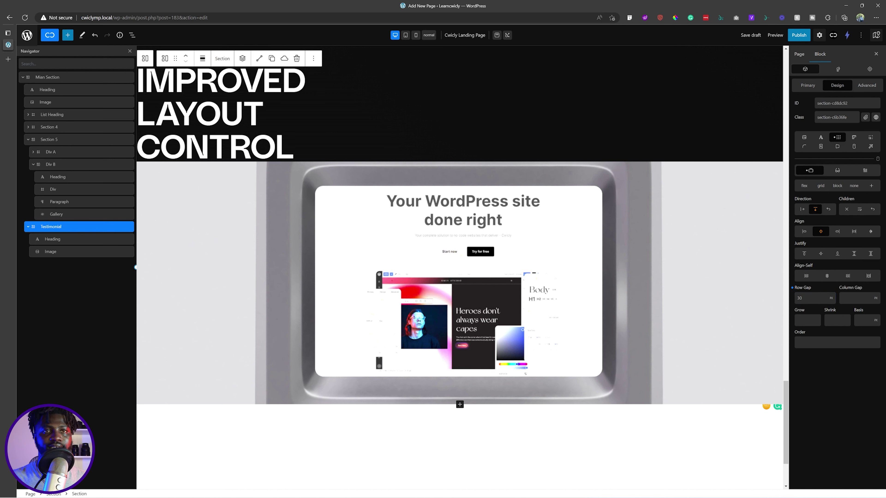
pyautogui.click(805, 189)
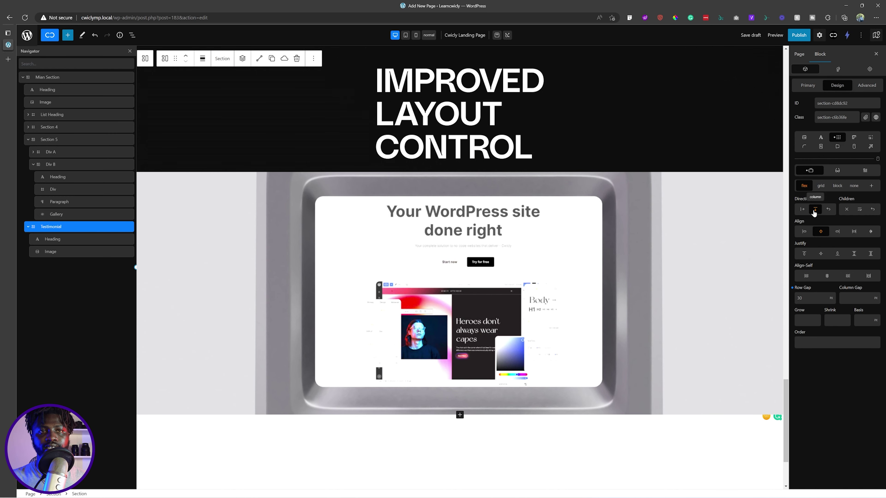
pyautogui.click(820, 234)
pyautogui.click(808, 232)
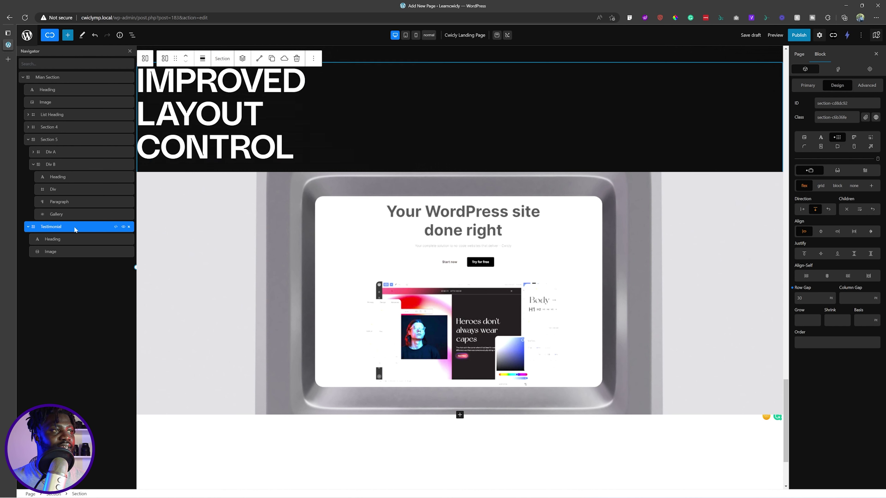
# - Try a width of 1440 px on the Testimonial section, compare with the Figma mockup, and clear the width
pyautogui.click(853, 137)
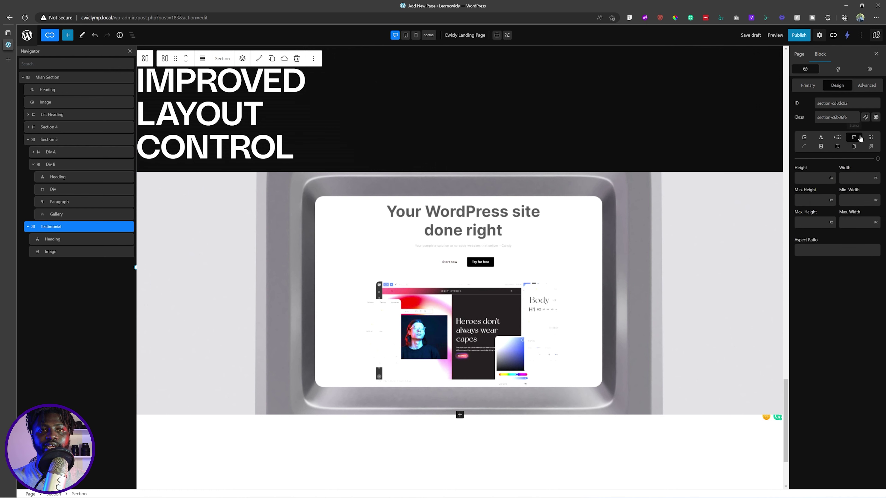
pyautogui.click(856, 178)
pyautogui.write('1440')
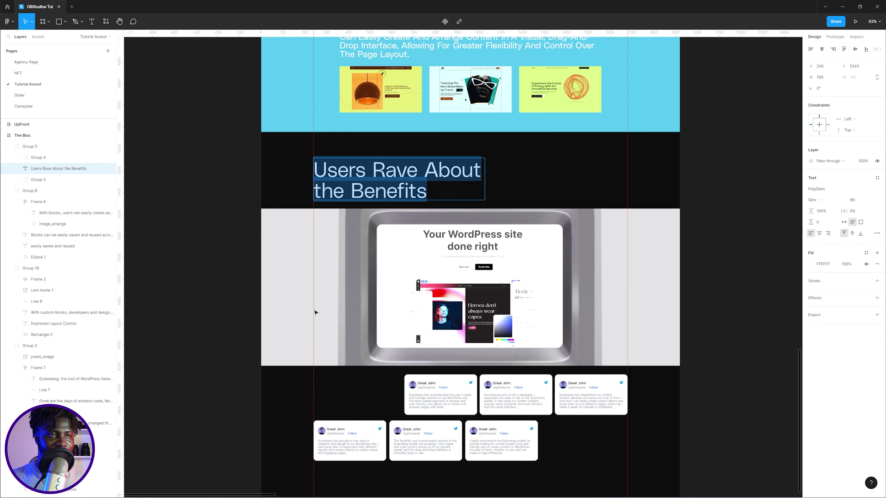
pyautogui.click(294, 291)
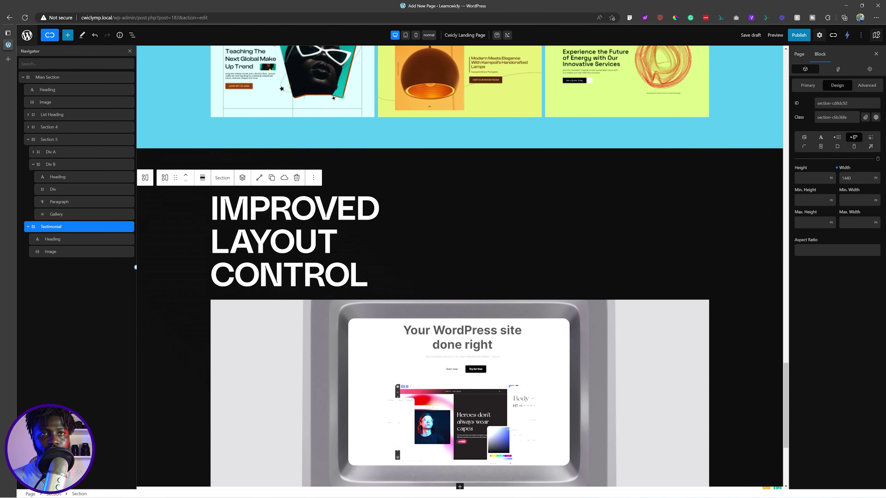
pyautogui.click(836, 168)
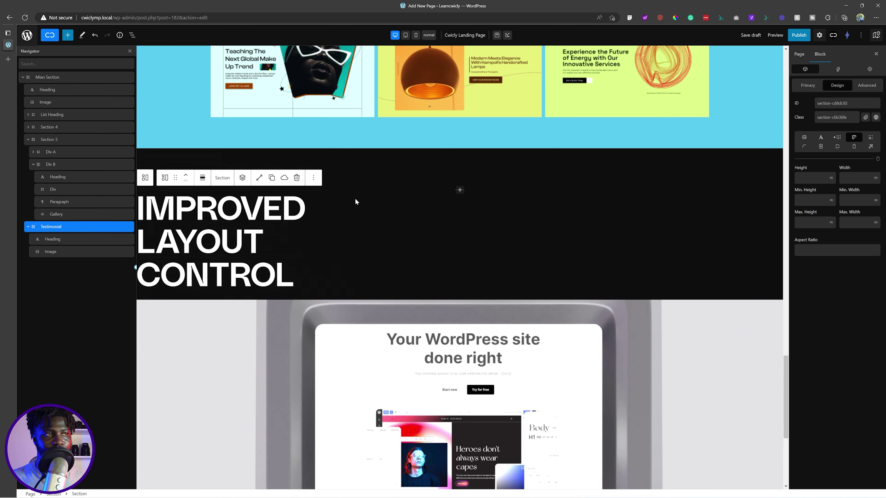
# - Set the Testimonial heading's width to 1440 px and its maximum width to 100%
pyautogui.click(262, 212)
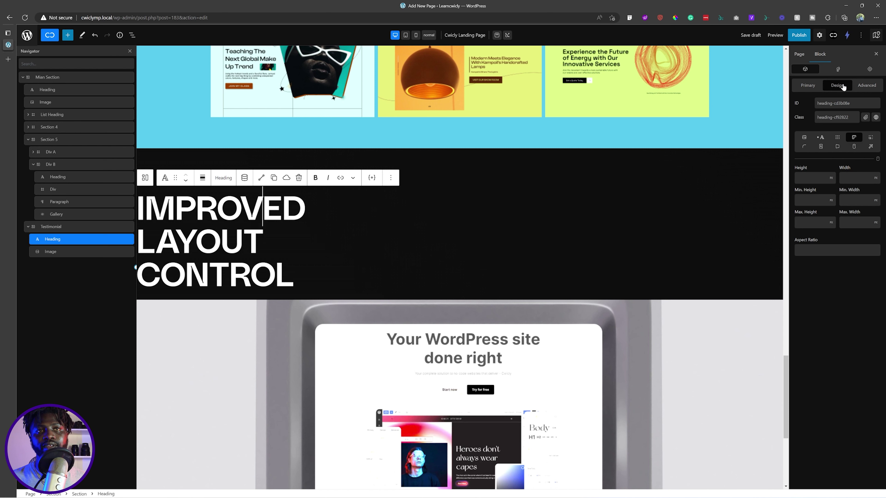
pyautogui.click(809, 86)
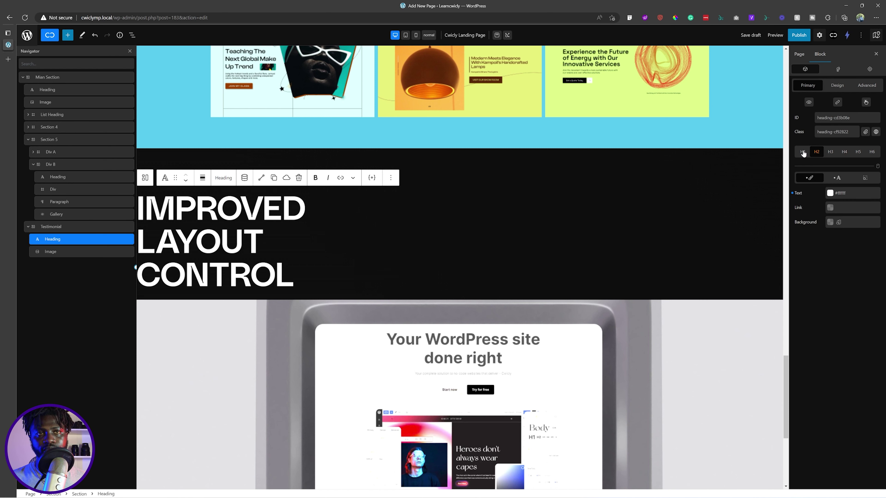
pyautogui.click(841, 88)
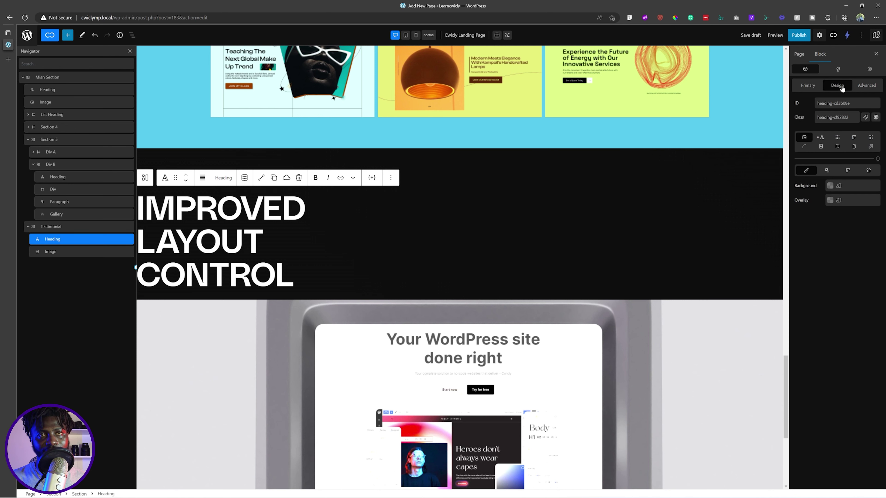
pyautogui.click(854, 137)
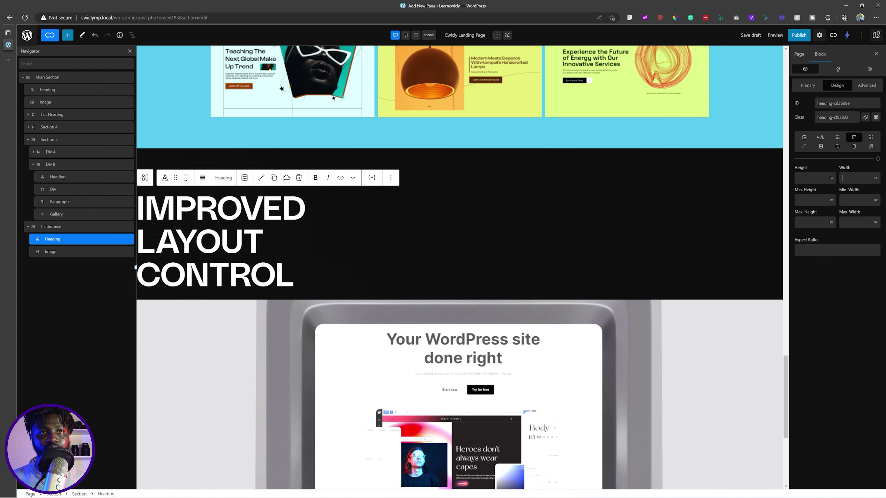
pyautogui.write('1440')
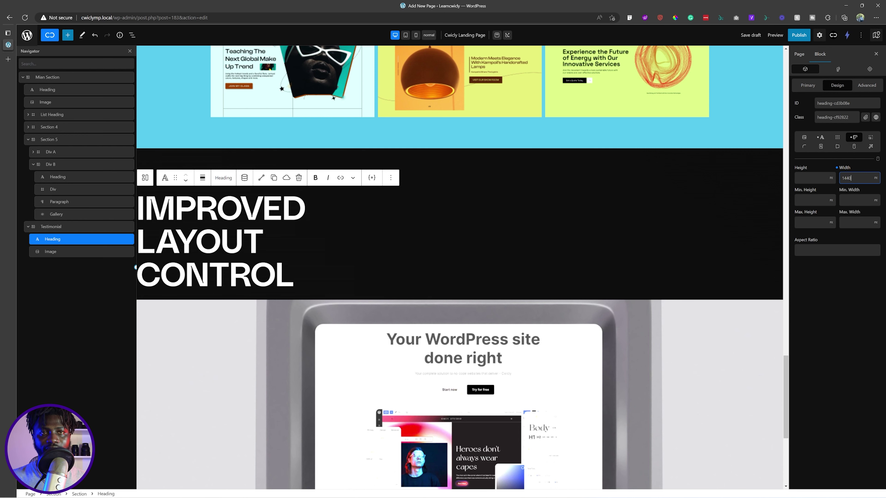
pyautogui.click(854, 223)
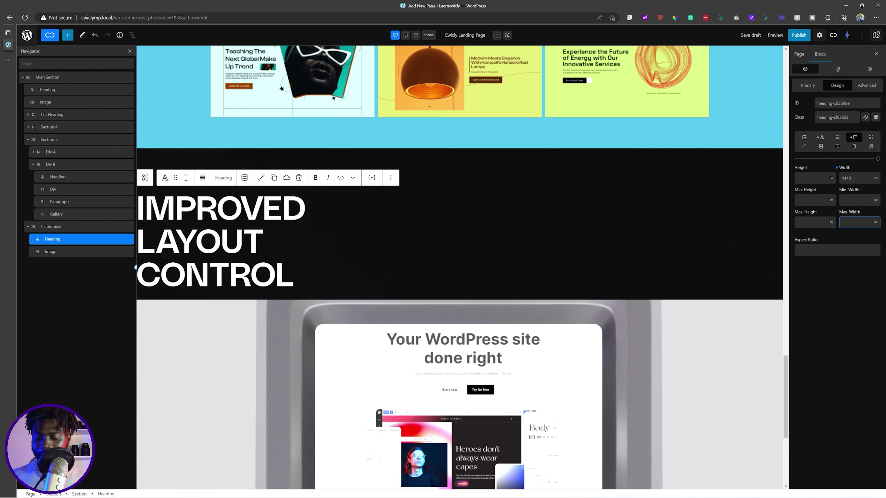
pyautogui.write('100')
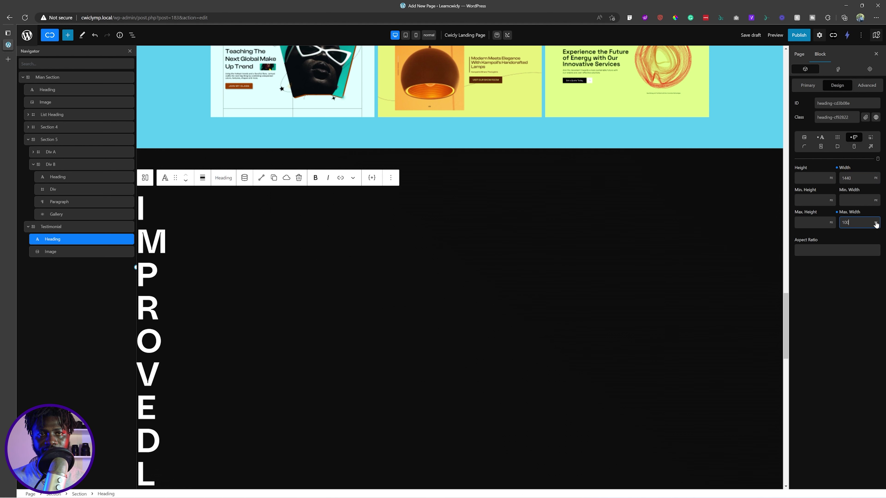
pyautogui.click(876, 224)
pyautogui.click(876, 245)
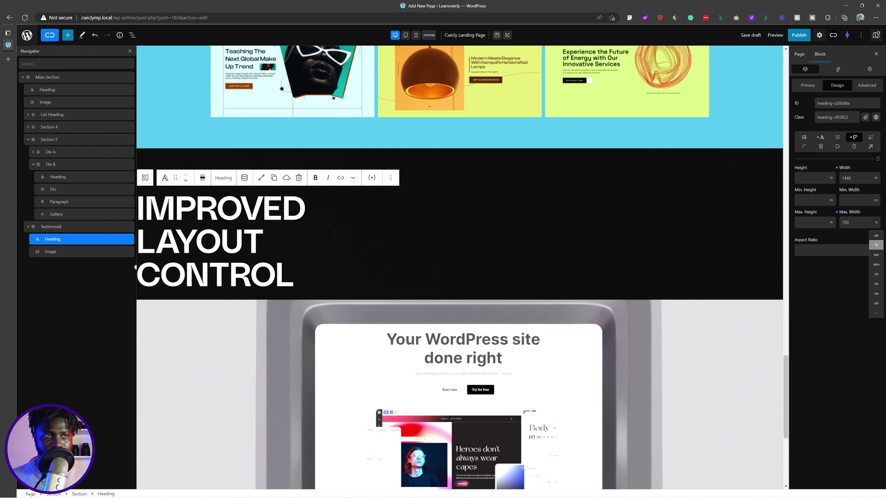
pyautogui.click(306, 207)
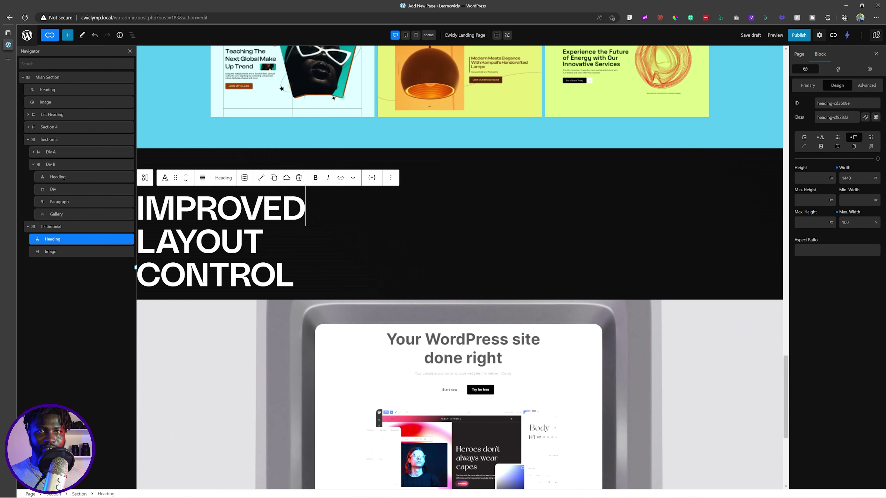
# - Center the Testimonial section's contents with its flex alignment
pyautogui.click(56, 227)
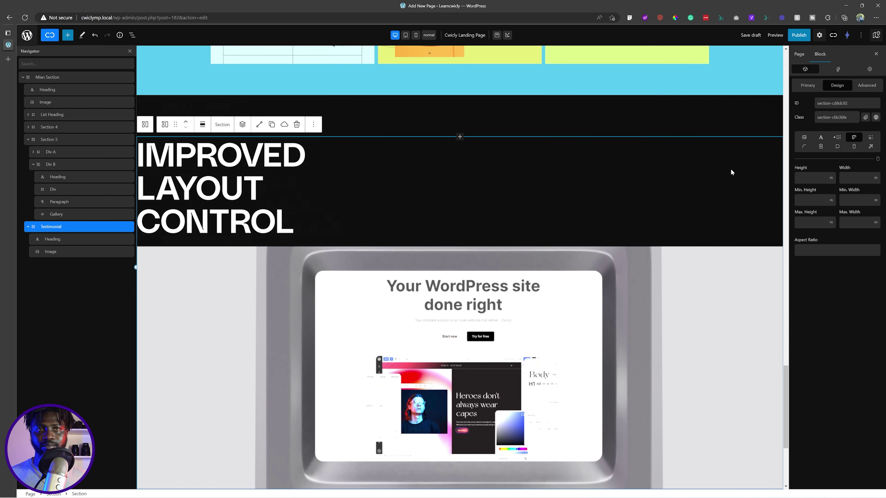
pyautogui.click(837, 137)
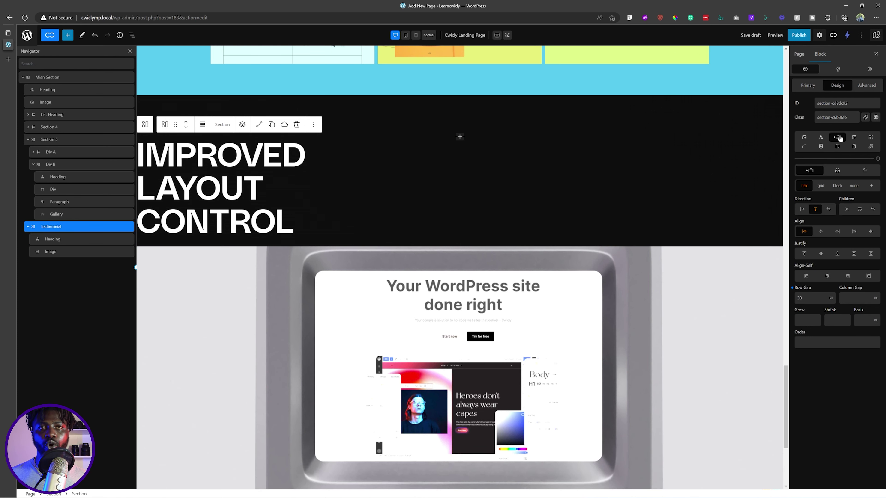
pyautogui.click(823, 233)
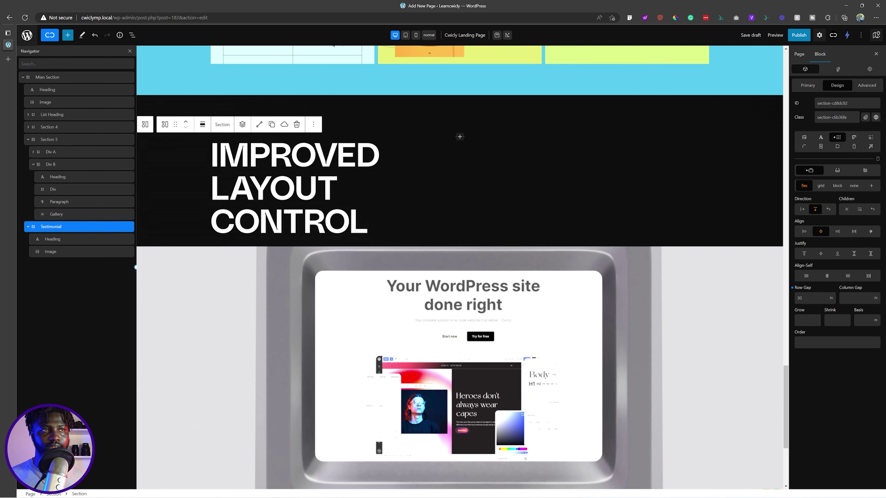
# - Examine the testimonial cards below the monitor image in Figma, return to WordPress, and collapse the Testimonial section in the block tree
pyautogui.scroll(-5, 460, 136)
pyautogui.hotkey('alt', 'Tab')
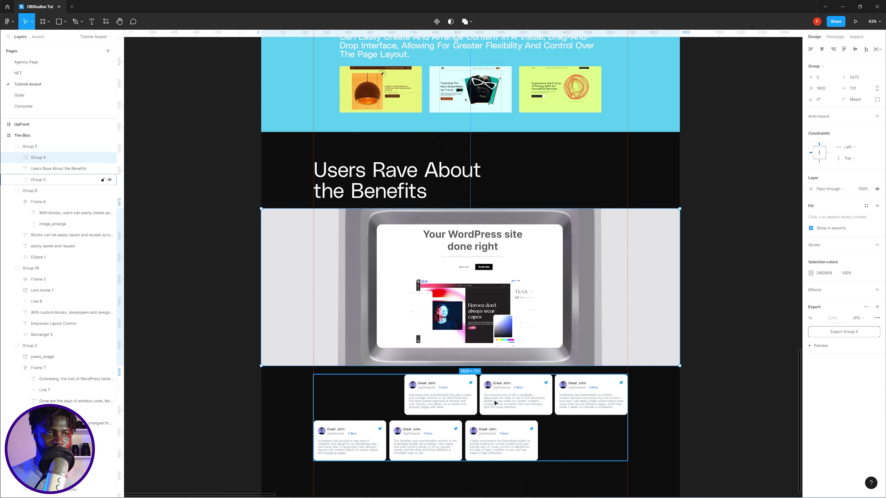
pyautogui.hotkey('alt', 'Tab')
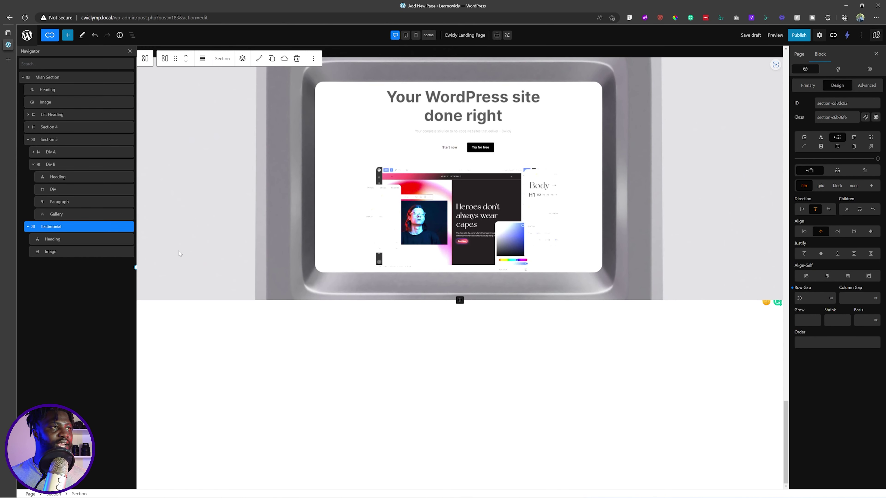
pyautogui.click(28, 227)
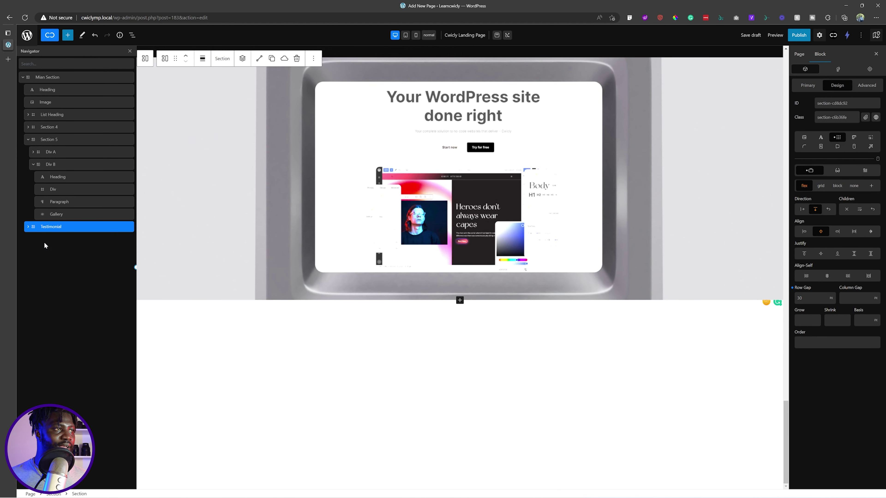
pyautogui.click(47, 248)
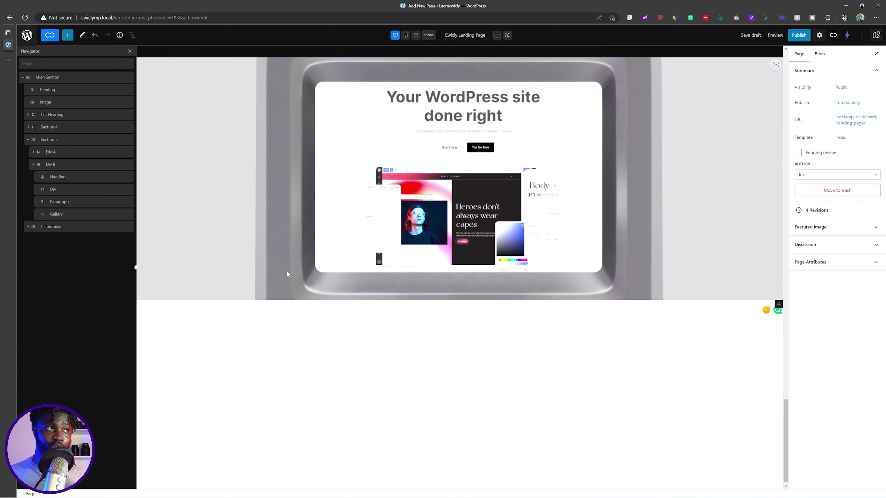
# - Review the page's sections from the opening heading down to the blue section and save the page as a draft
pyautogui.hotkey('ctrl', 's')
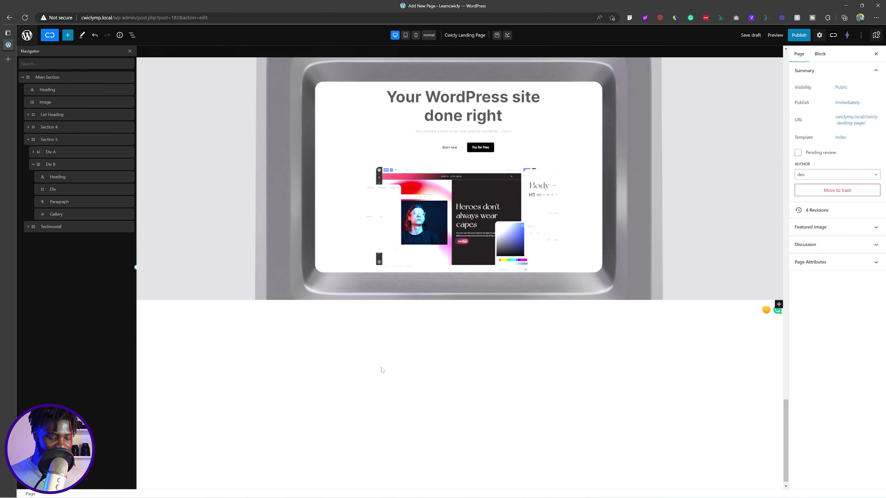
pyautogui.scroll(10, 376, 350)
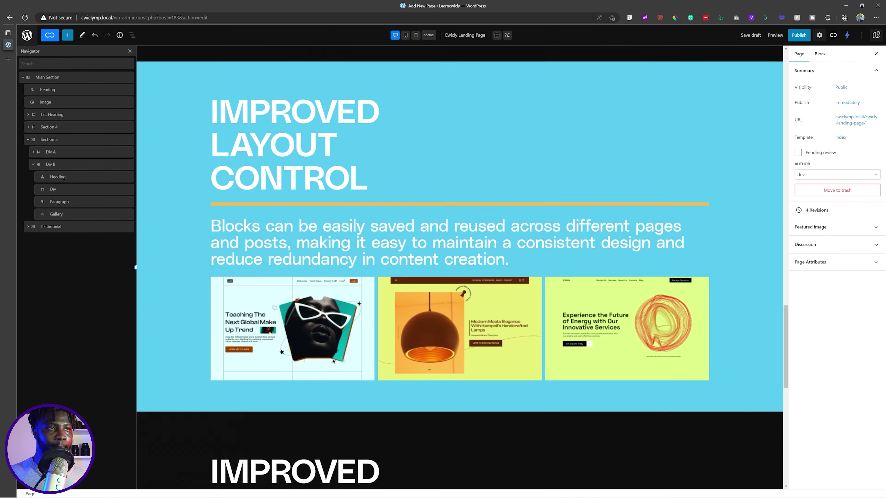
pyautogui.scroll(15, 630, 136)
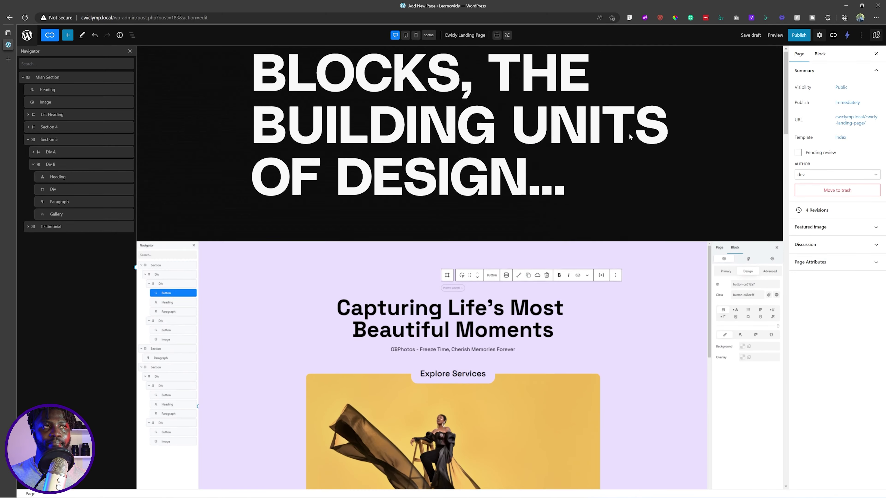
pyautogui.scroll(-7, 411, 165)
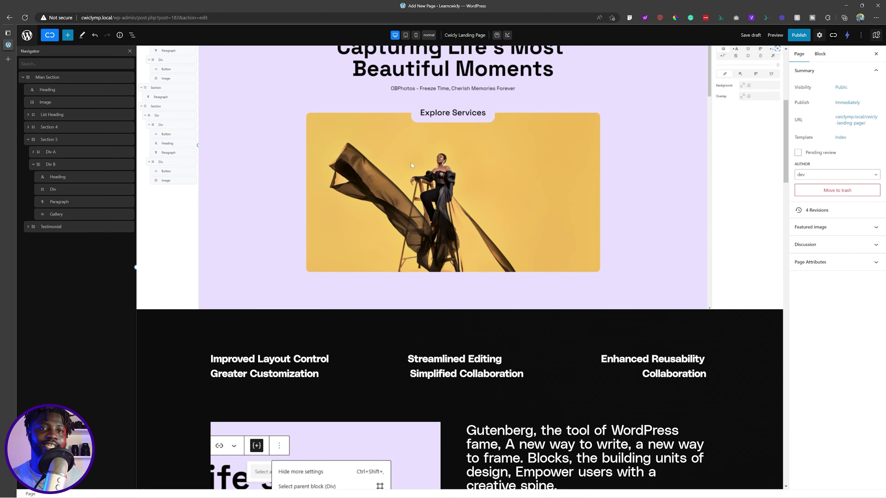
pyautogui.scroll(-15, 440, 168)
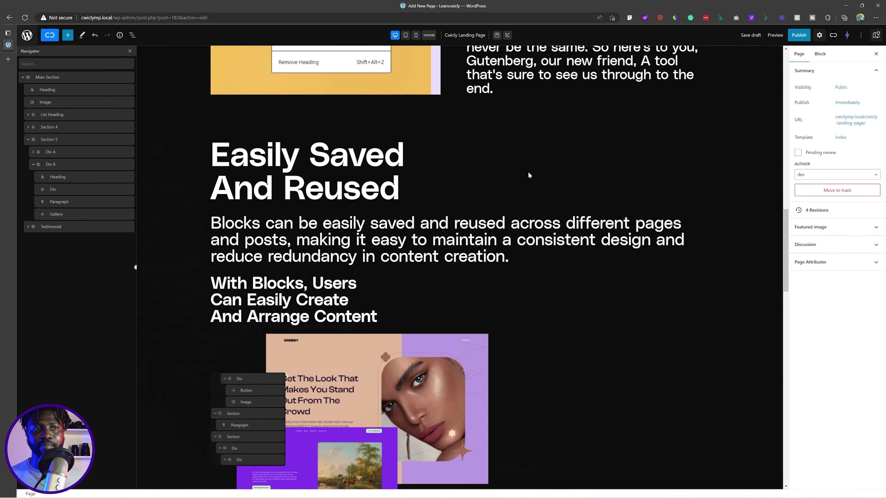
pyautogui.scroll(-8, 638, 172)
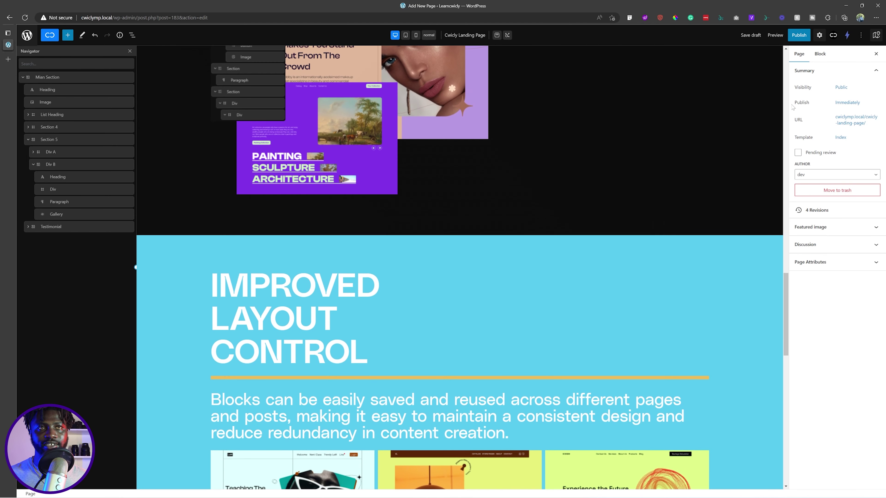
pyautogui.click(753, 38)
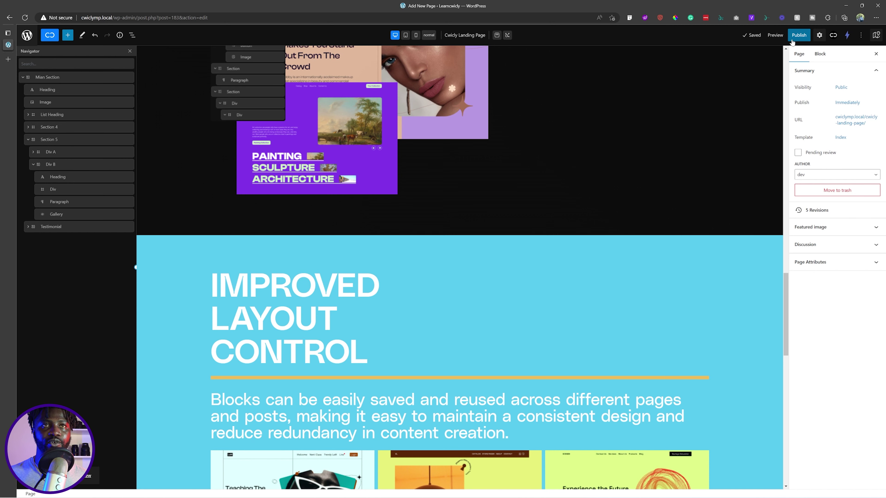
# - Open the page preview in a new tab and review its sections from the opening heading down to the monitor image
pyautogui.click(778, 36)
pyautogui.click(727, 98)
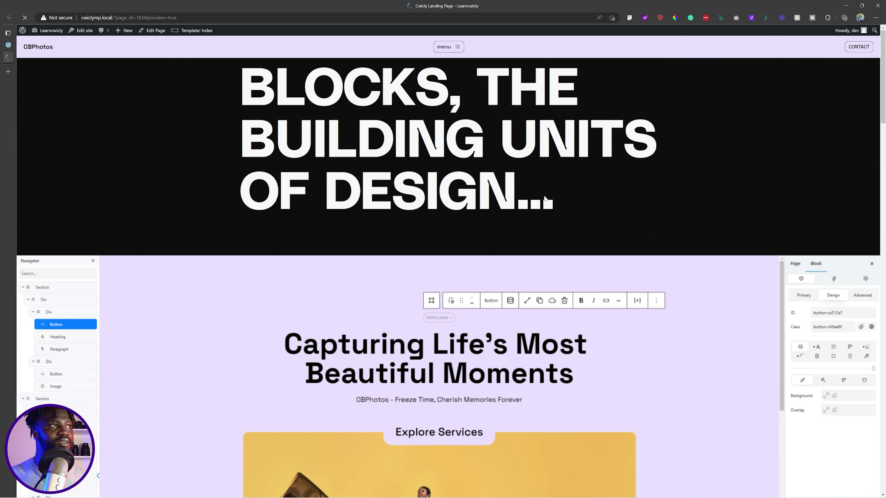
pyautogui.scroll(-10, 534, 220)
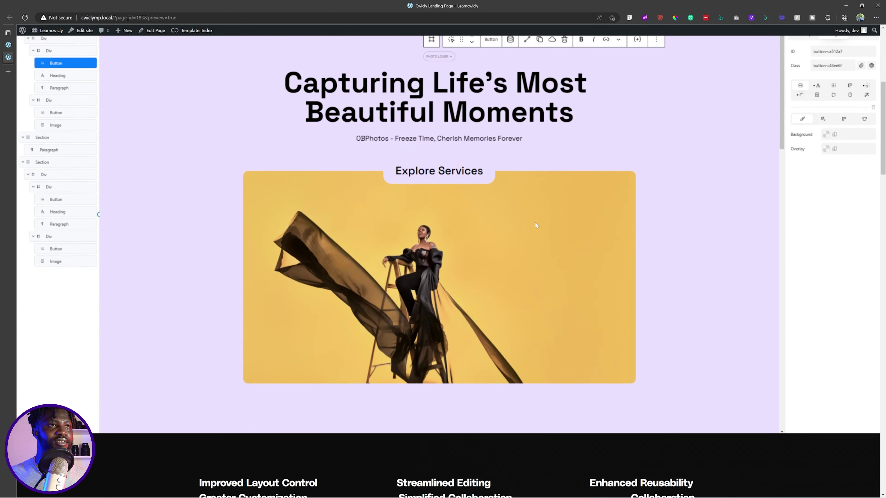
pyautogui.scroll(-20, 535, 225)
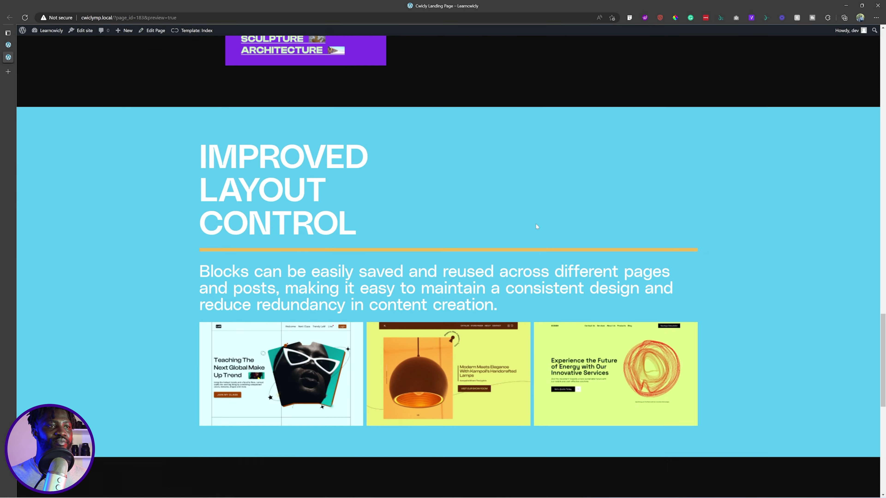
pyautogui.scroll(-2, 536, 226)
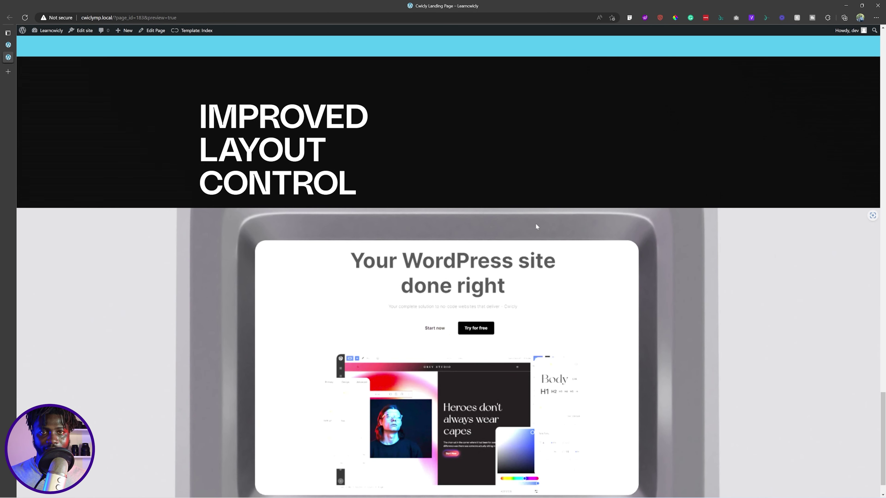
pyautogui.scroll(-1, 576, 185)
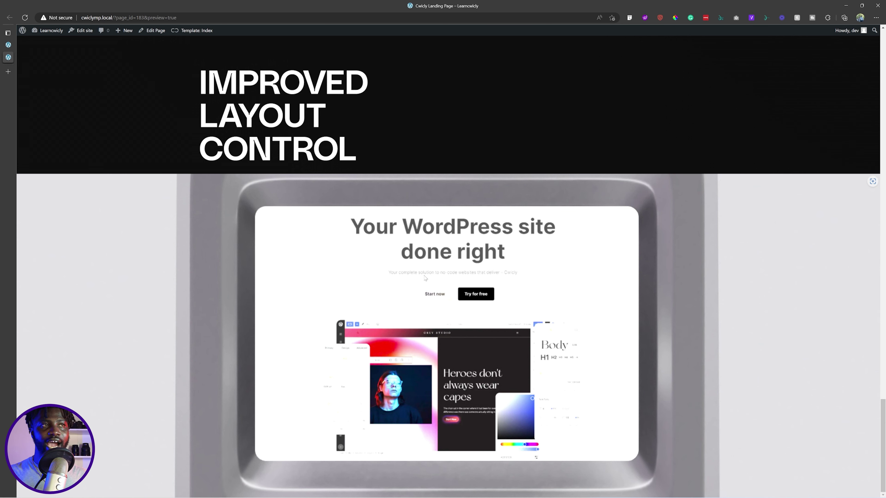
pyautogui.scroll(20, 453, 272)
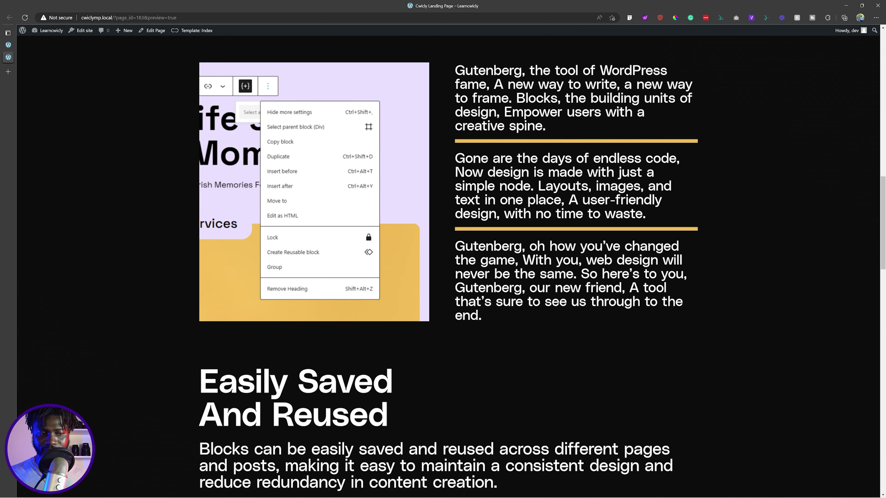
pyautogui.scroll(7, 453, 266)
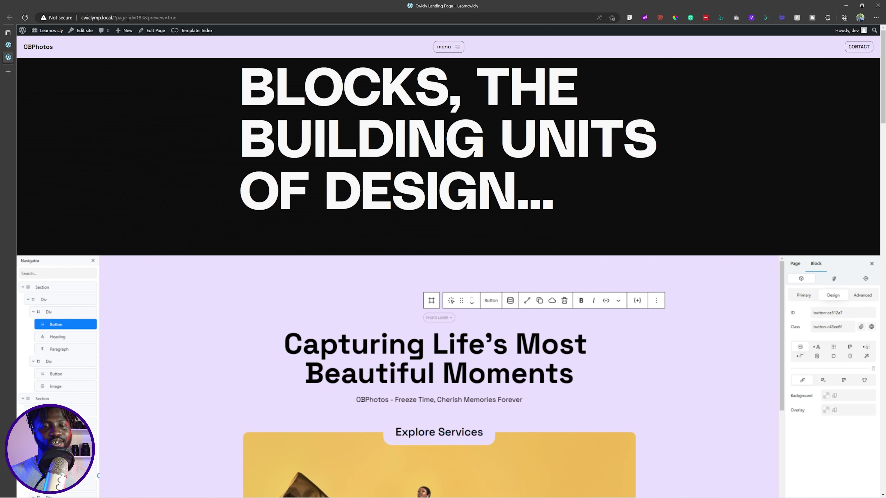
# - Examine the preview's sections at phone size, using the iPhone 12 Pro dimensions in the browser's device emulation
pyautogui.press('F12')
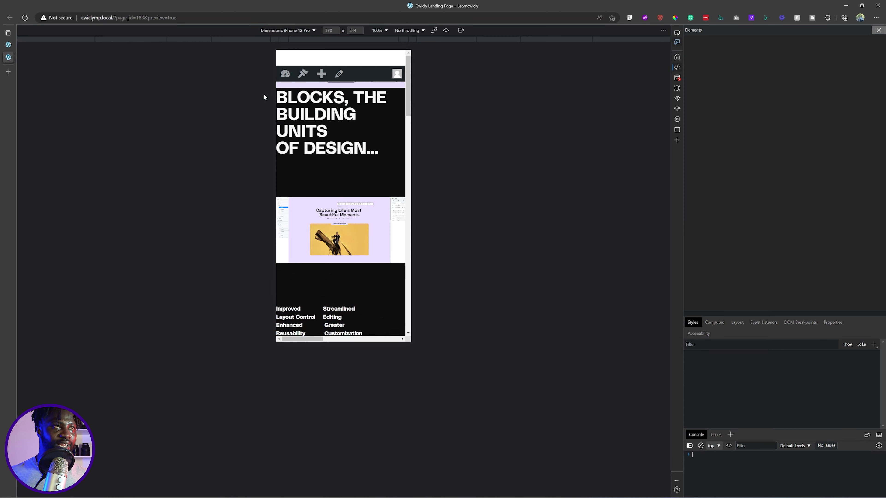
pyautogui.scroll(-10, 374, 173)
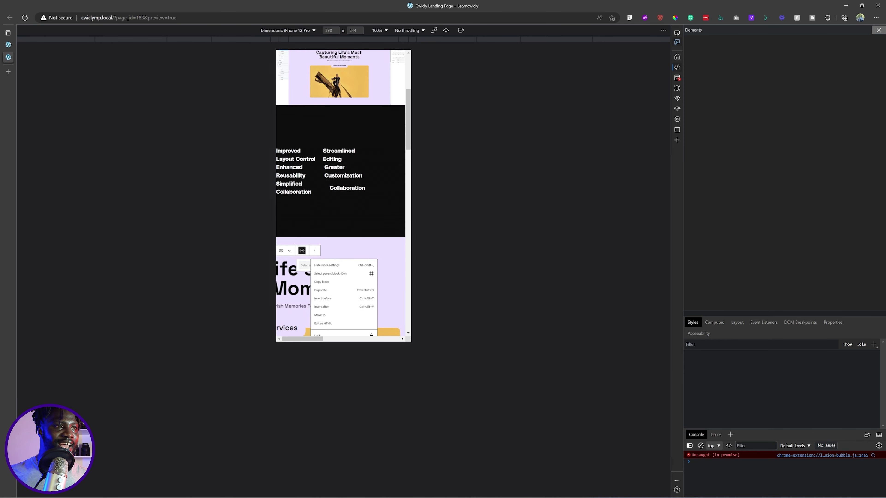
pyautogui.scroll(-5, 374, 174)
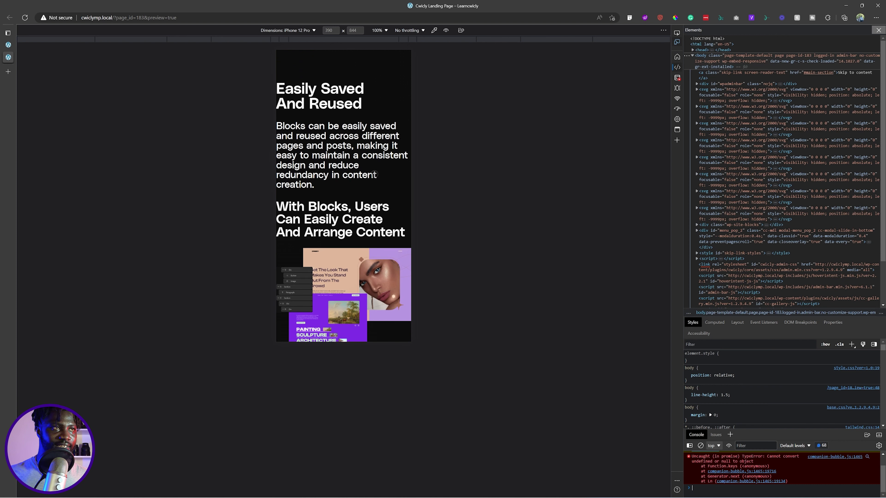
pyautogui.scroll(-10, 374, 174)
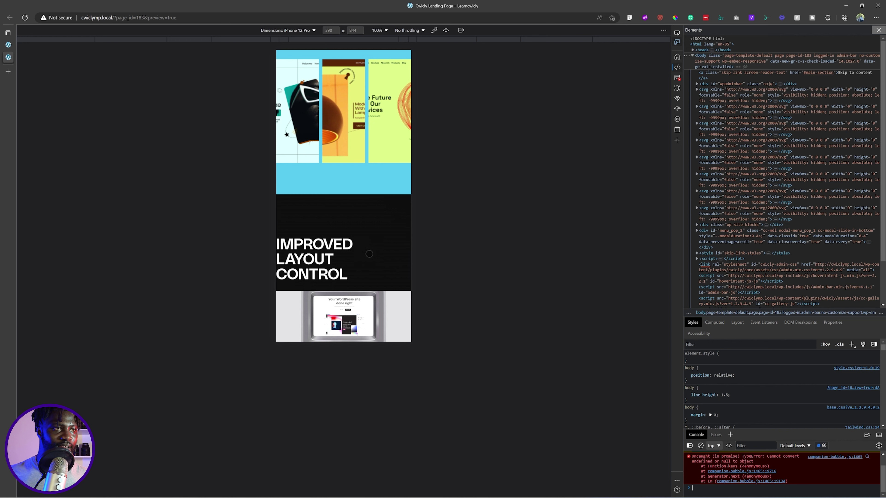
pyautogui.scroll(-10, 379, 268)
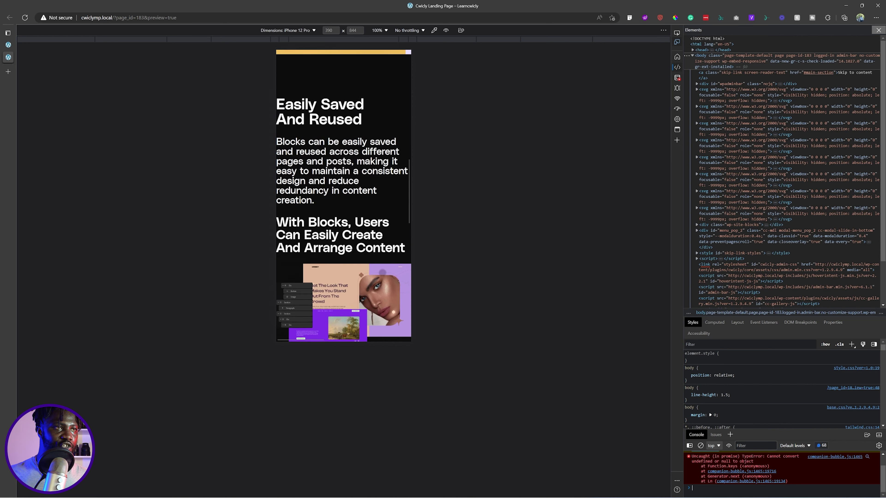
pyautogui.scroll(5, 383, 273)
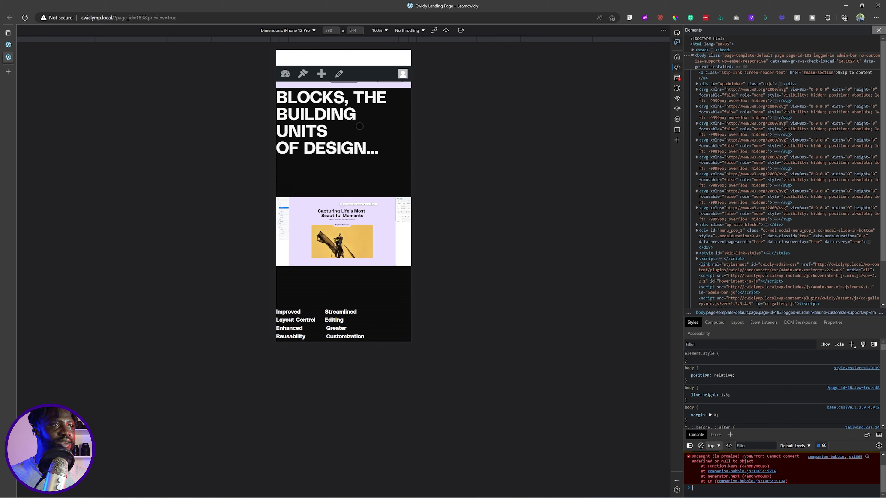
# - Return to the page editor and set the Main Section's row gap to 40 px for the tablet breakpoint
pyautogui.click(25, 45)
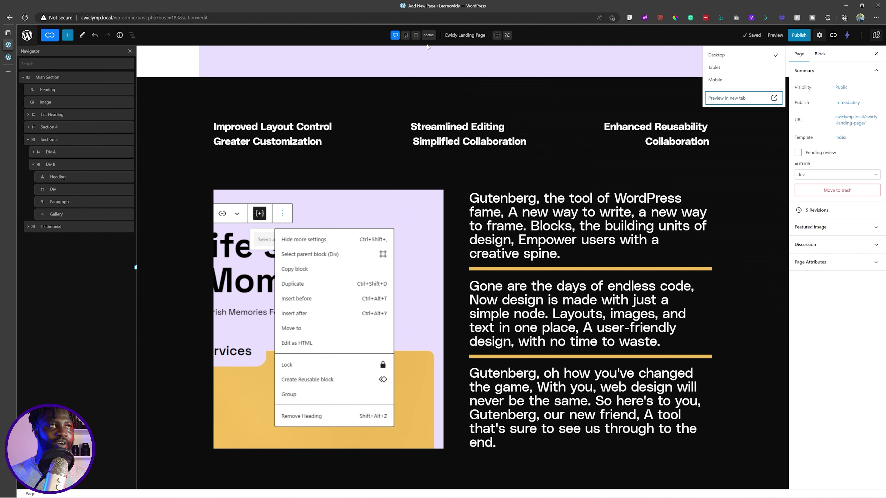
pyautogui.click(405, 36)
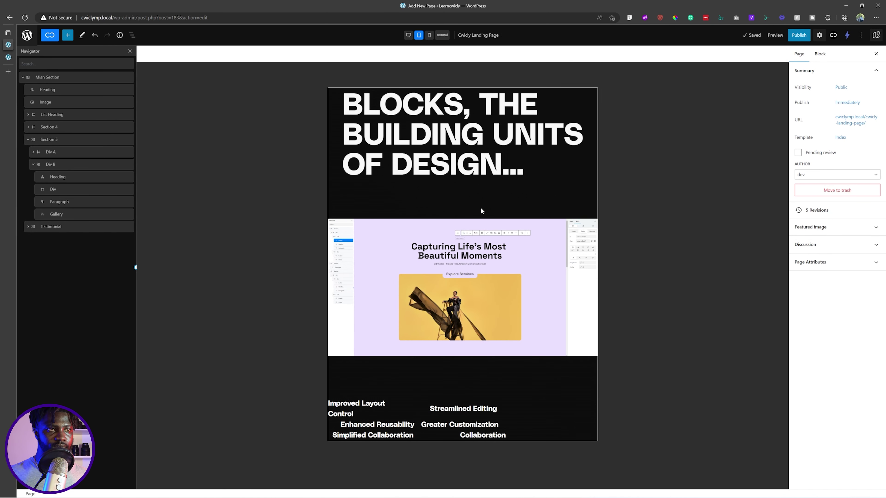
pyautogui.click(71, 77)
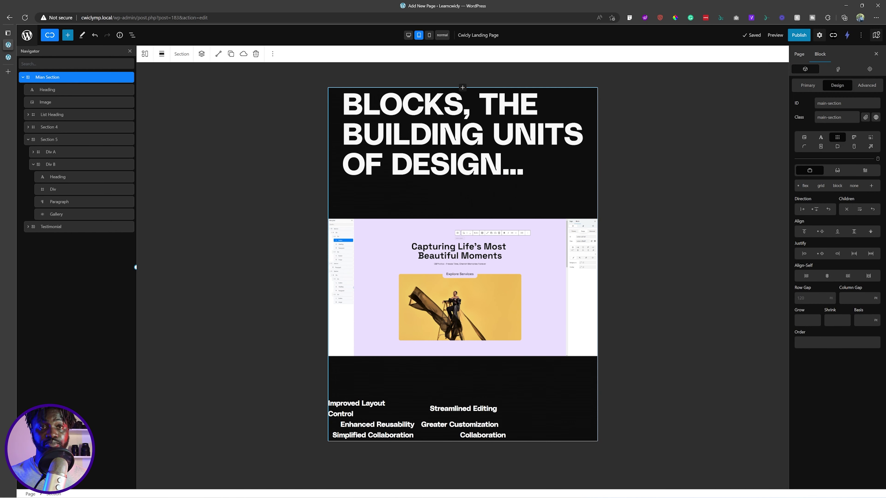
pyautogui.click(810, 299)
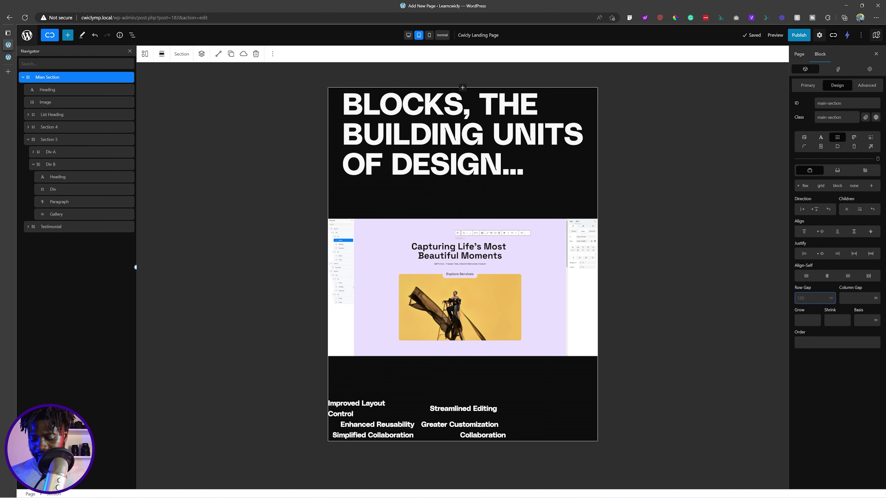
pyautogui.write('40')
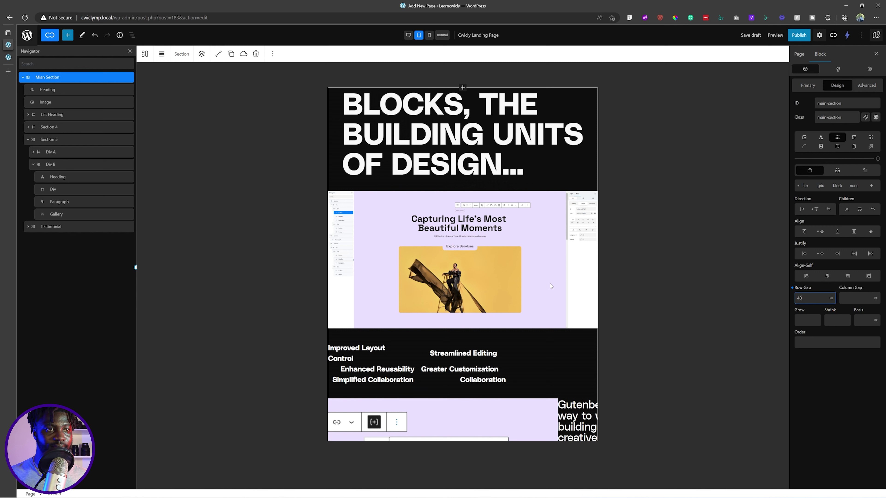
# - Back in the desktop view, set the "Improved Layout Control" heading's fluid font size to a maximum of 24 px
pyautogui.click(408, 35)
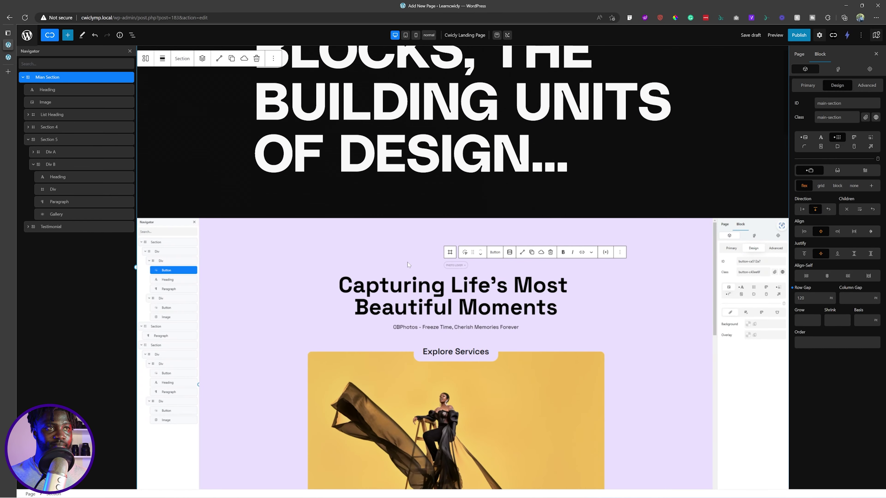
pyautogui.scroll(-10, 404, 258)
pyautogui.scroll(1, 399, 240)
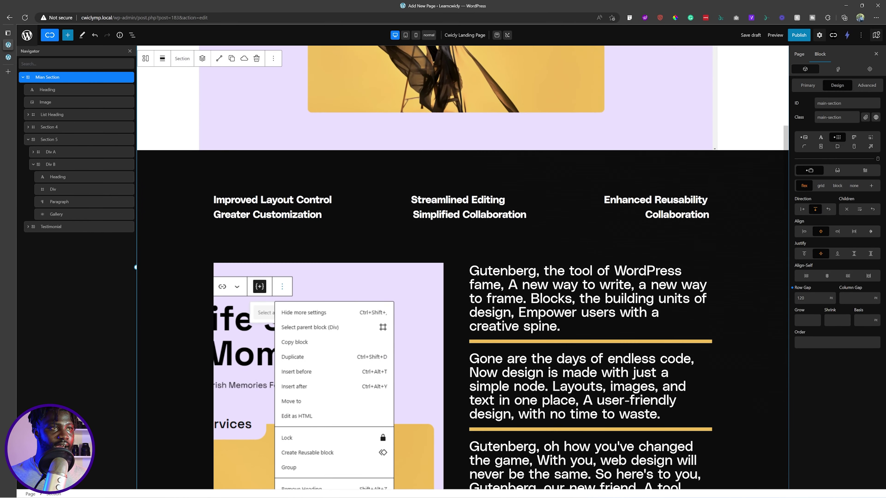
pyautogui.click(332, 200)
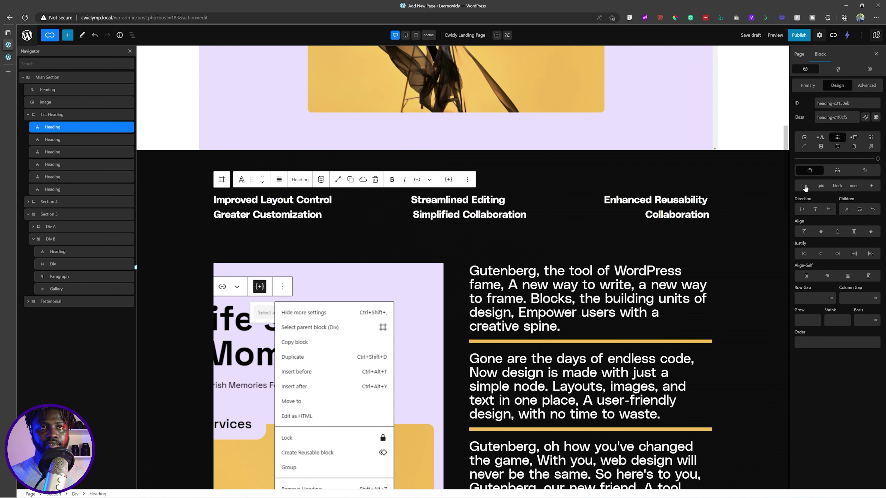
pyautogui.click(821, 137)
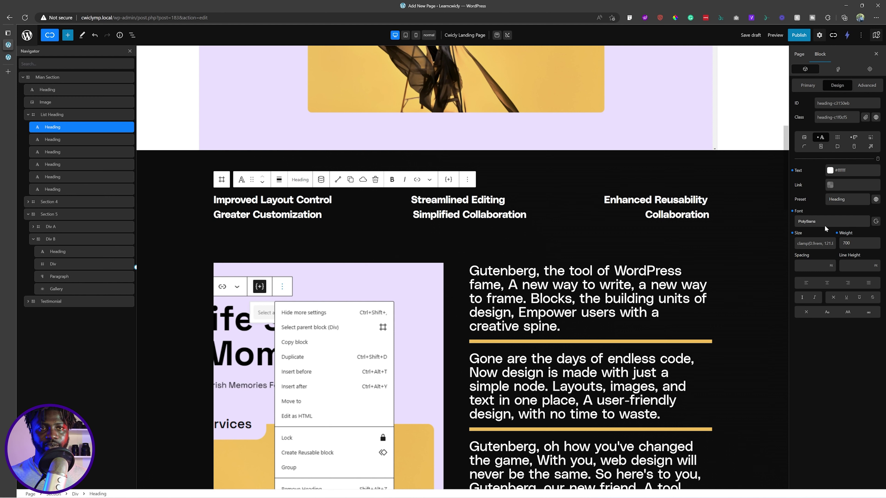
pyautogui.click(814, 243)
pyautogui.doubleClick(572, 208)
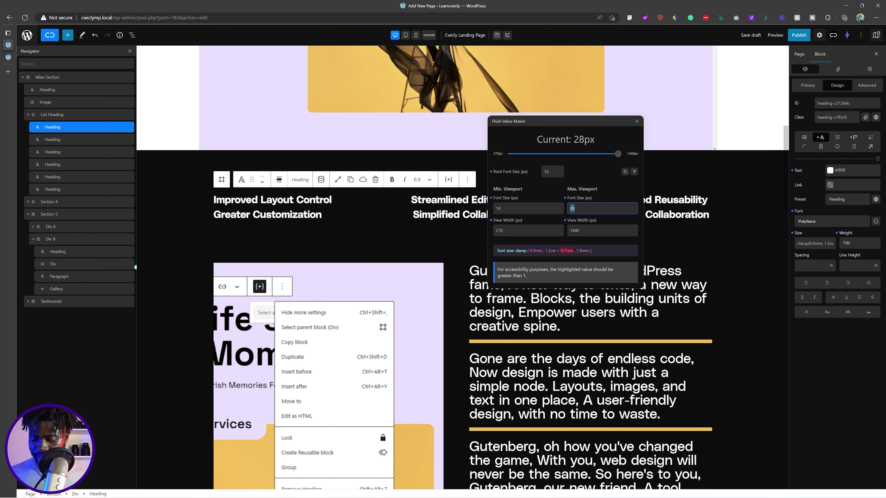
pyautogui.write('24')
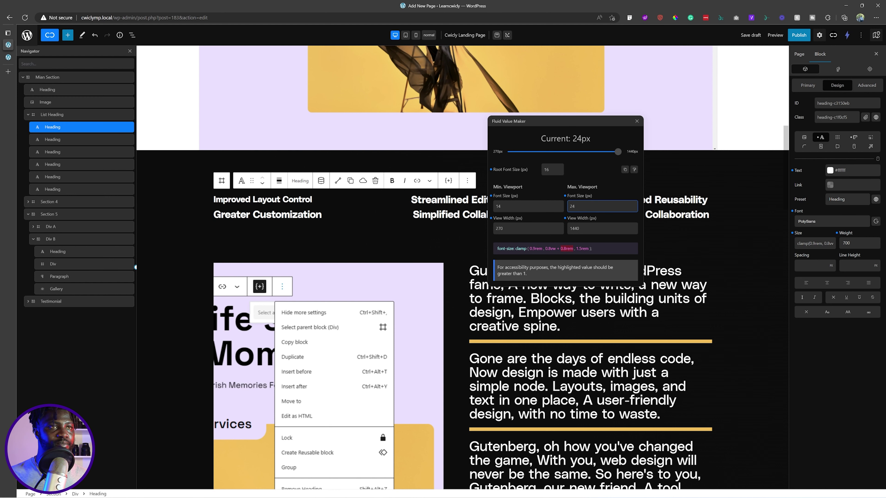
# - Set the "Streamlined Editing" heading's maximum-viewport font size to 24 px
pyautogui.click(468, 200)
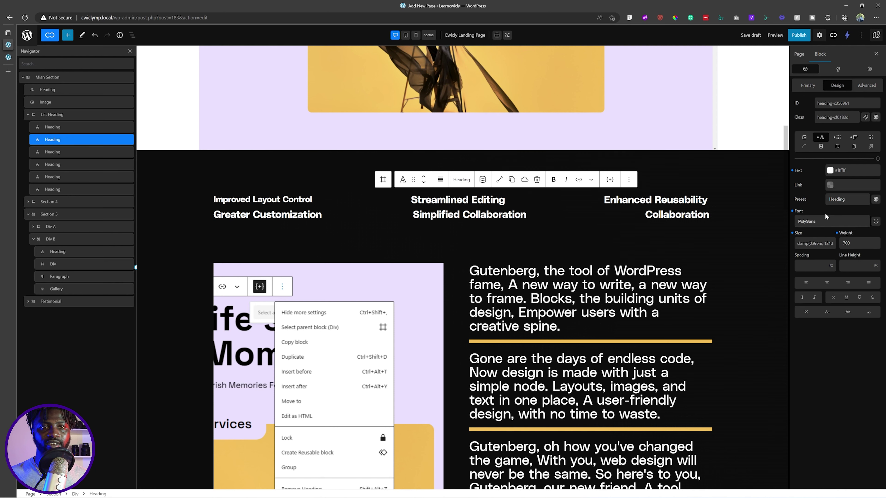
pyautogui.click(811, 243)
pyautogui.press('Tab')
pyautogui.write('24')
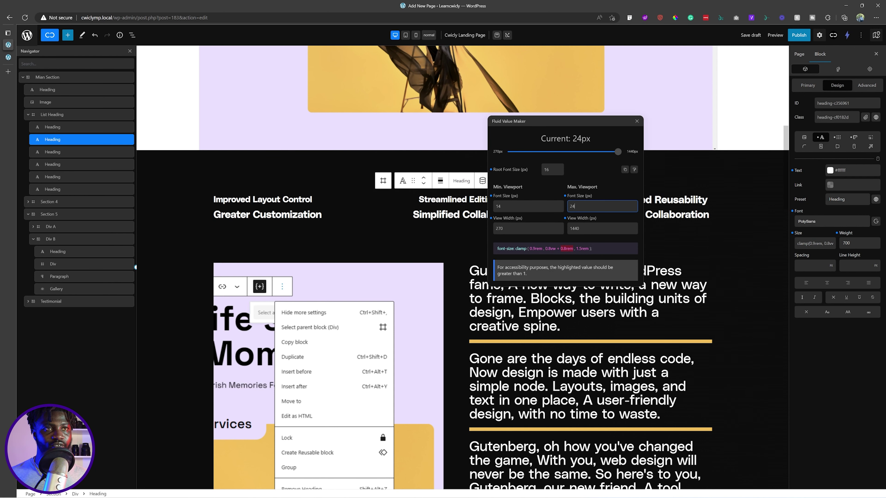
pyautogui.hotkey('ctrl', 'a')
# - Set the "Enhanced Reusability" heading's maximum-viewport font size to 24 px
pyautogui.click(678, 200)
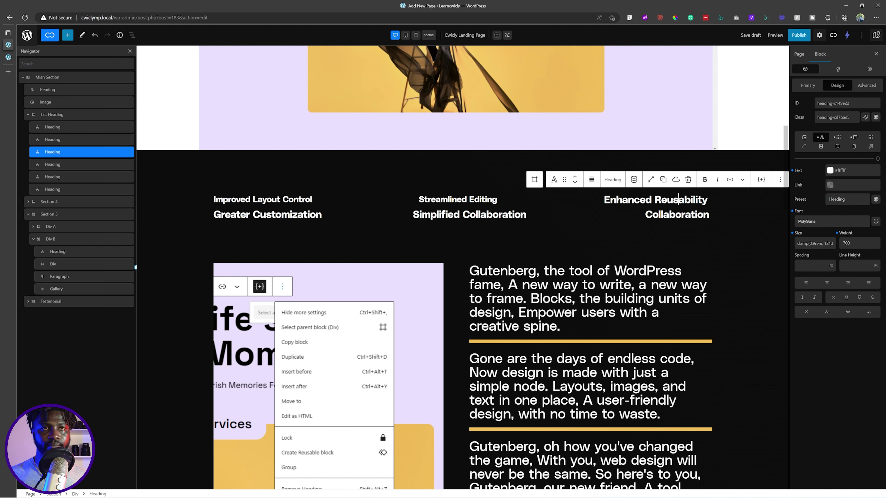
pyautogui.click(815, 243)
pyautogui.press('BackSpace')
pyautogui.write('4')
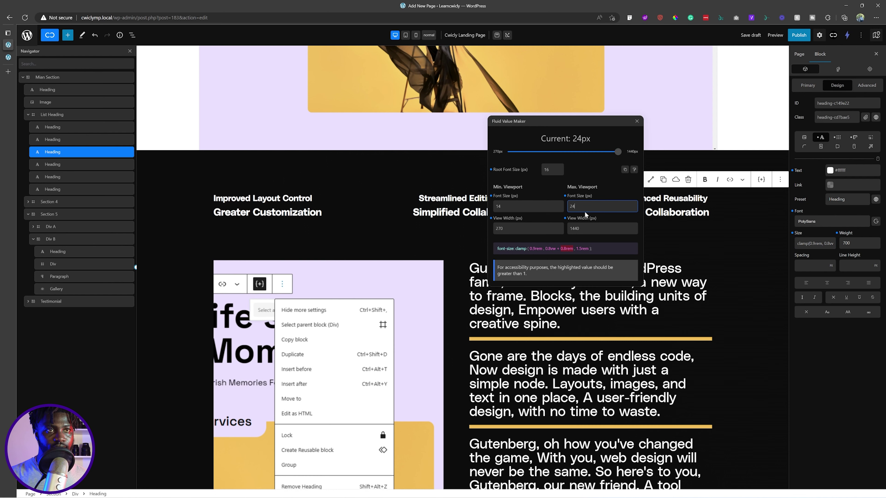
# - Set the "Greater Customization" heading's maximum-viewport font size to 24 px
pyautogui.click(254, 212)
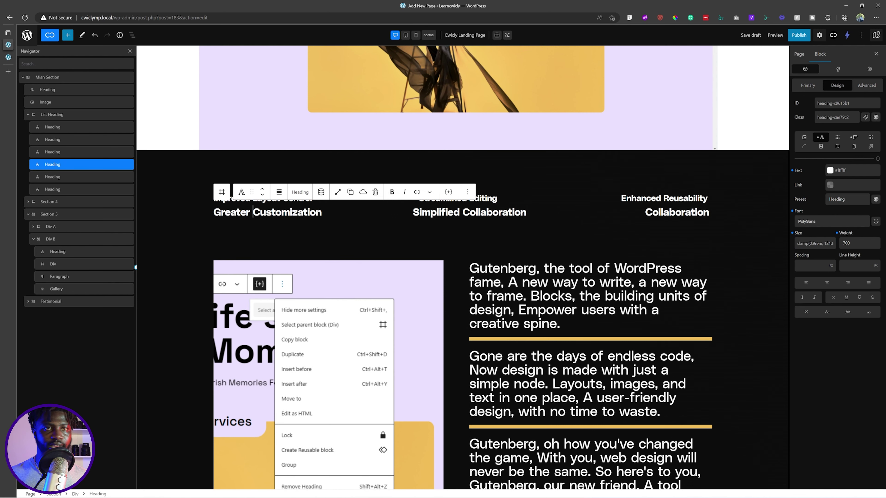
pyautogui.click(814, 243)
pyautogui.doubleClick(603, 209)
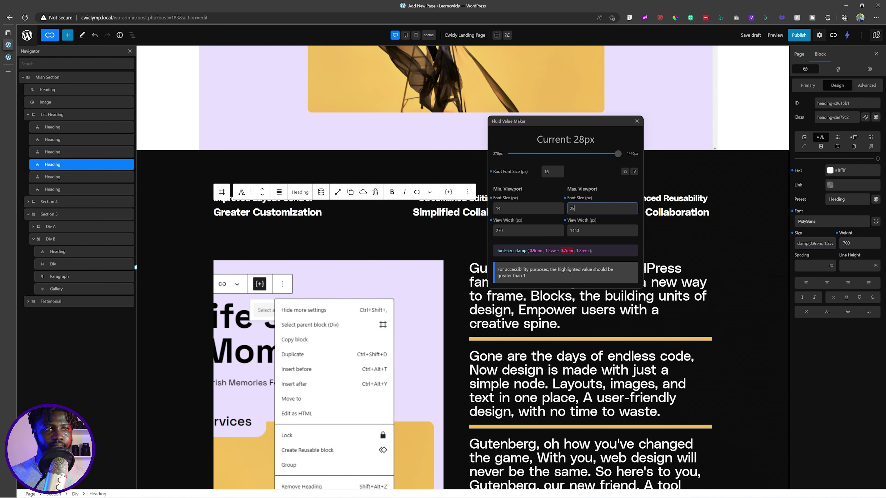
pyautogui.write('24')
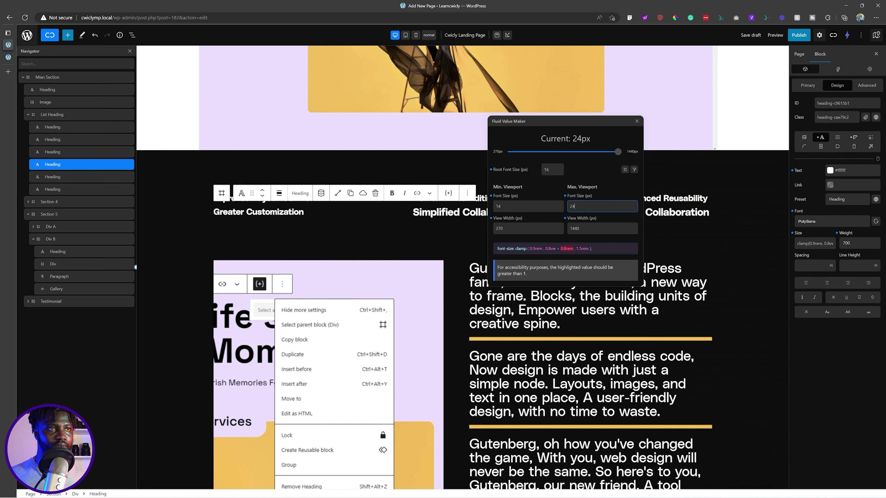
# - Set the "Simplified Collaboration" heading's maximum-viewport font size to 24 px
pyautogui.click(449, 212)
pyautogui.click(814, 243)
pyautogui.click(603, 208)
pyautogui.hotkey('ctrl', 'a')
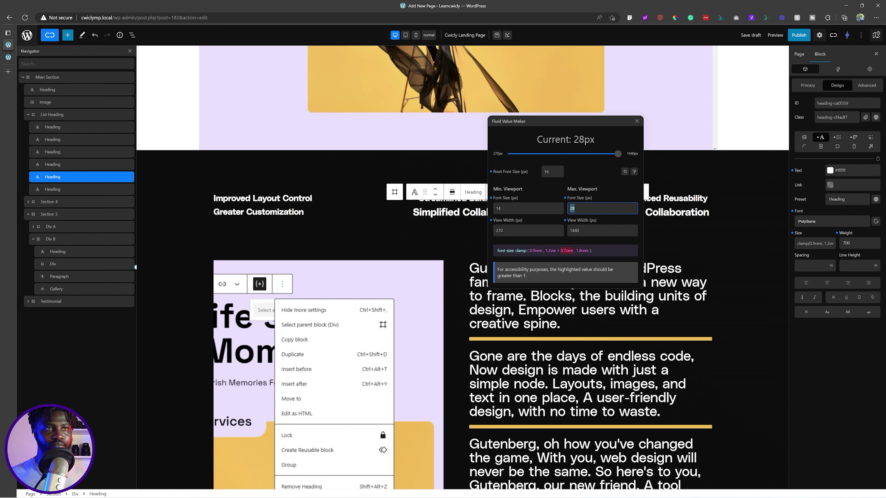
pyautogui.write('24')
# - Set the maximum-viewport font size of the last list heading, "Collaboration", to 24 px
pyautogui.click(691, 212)
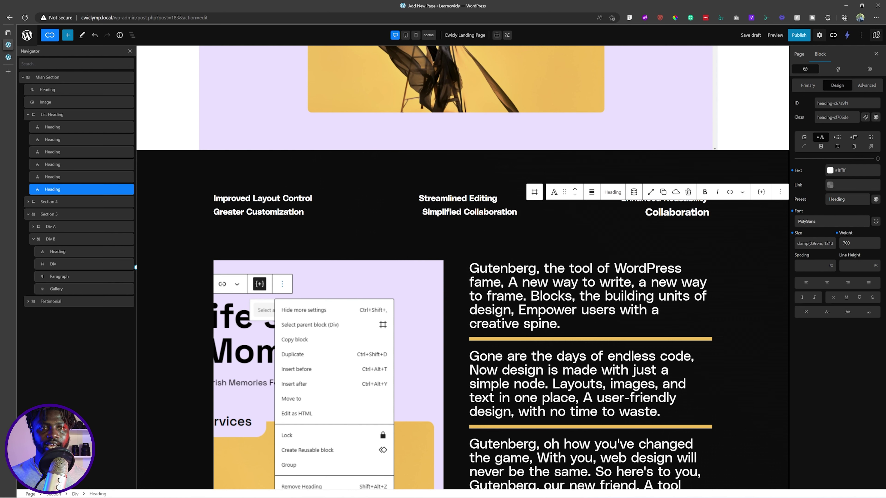
pyautogui.click(809, 243)
pyautogui.hotkey('ctrl', 'shift', 'f')
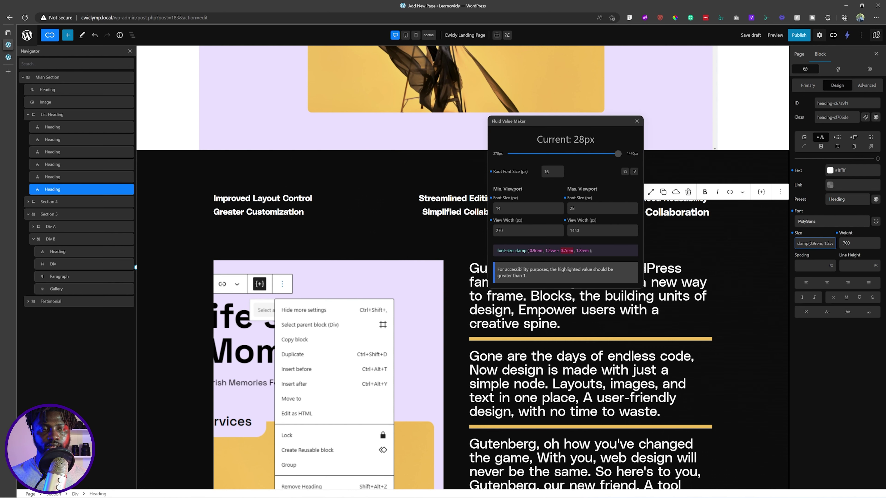
pyautogui.doubleClick(572, 208)
pyautogui.write('24')
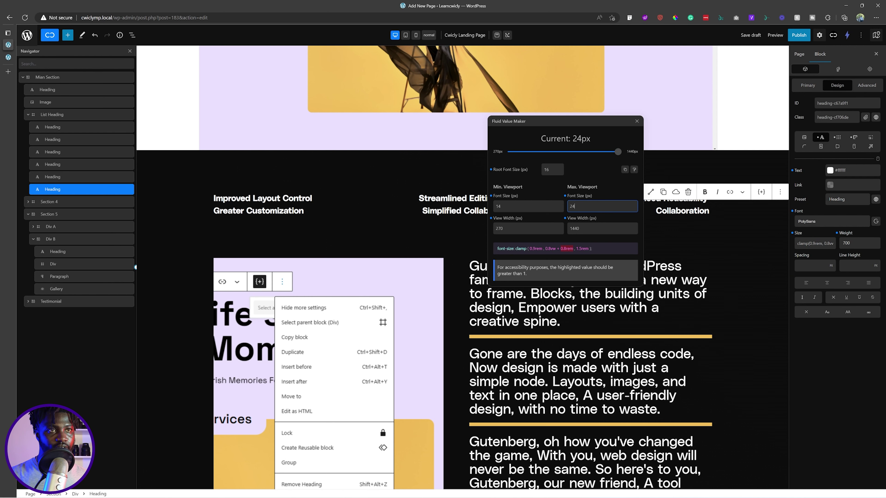
# - Save the page draft and switch the canvas to the tablet view
pyautogui.click(436, 230)
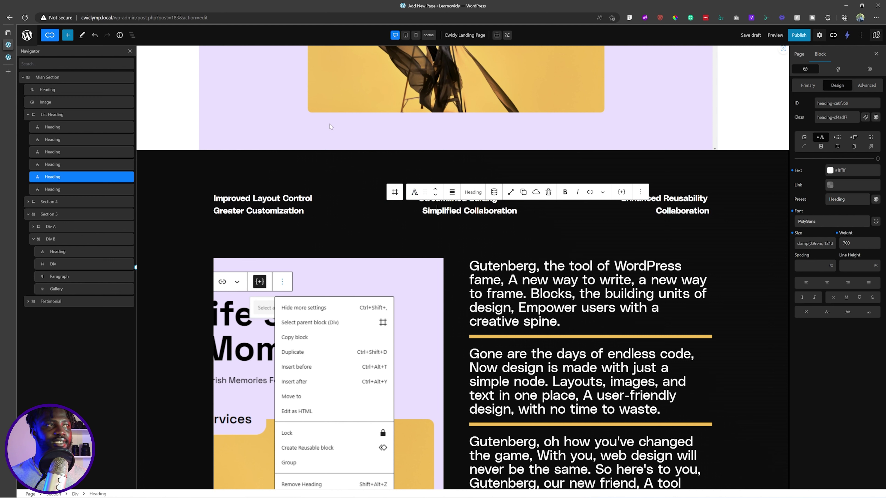
pyautogui.hotkey('ctrl', 's')
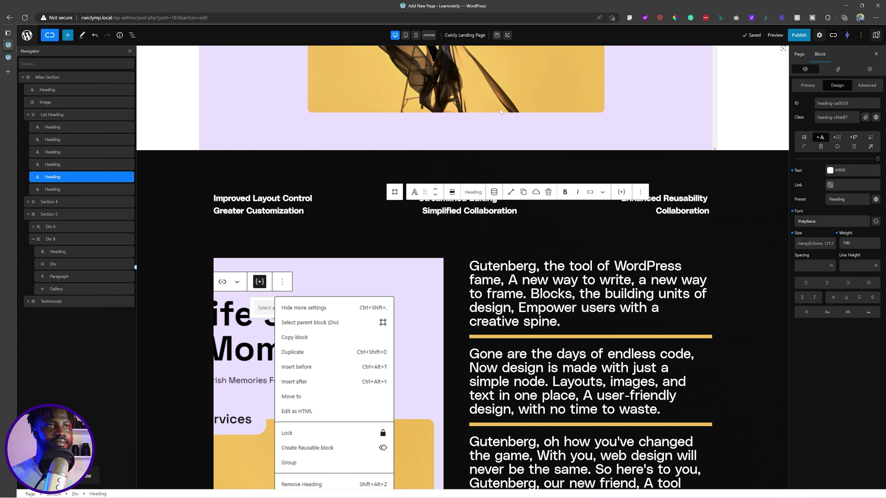
pyautogui.click(405, 35)
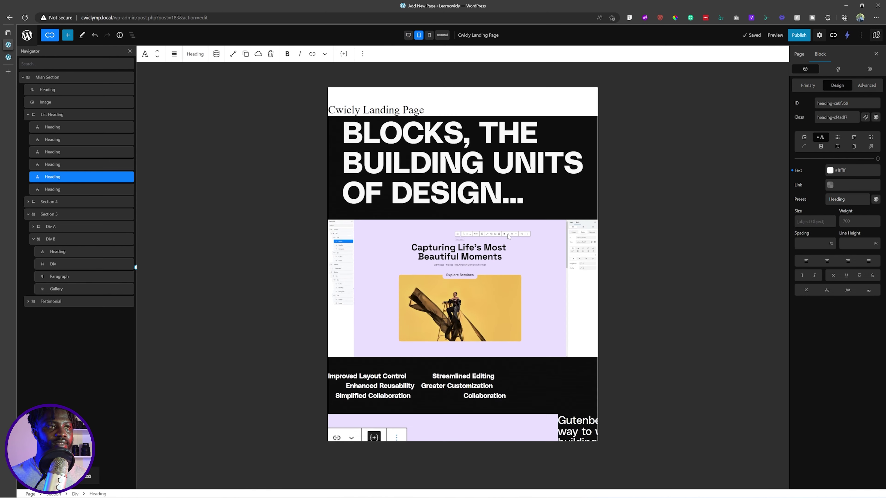
# - Set the tablet font size of the "Improved Layout Control" heading to 18 px
pyautogui.click(375, 324)
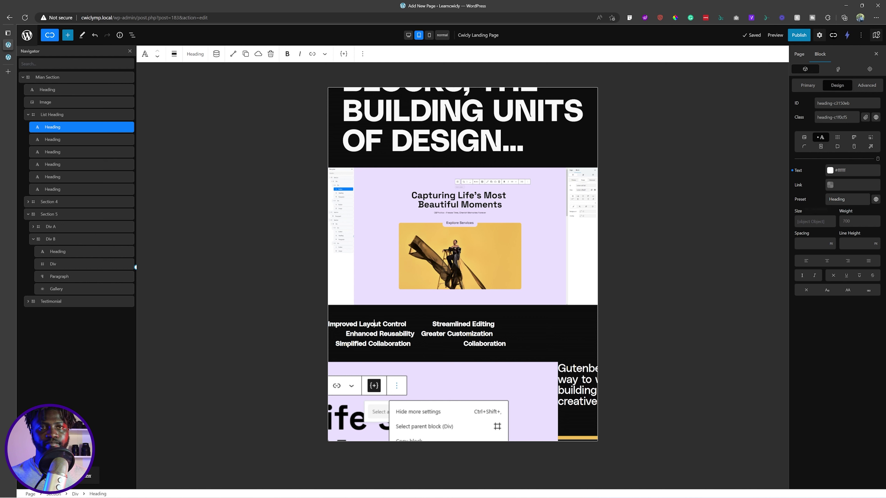
pyautogui.click(815, 222)
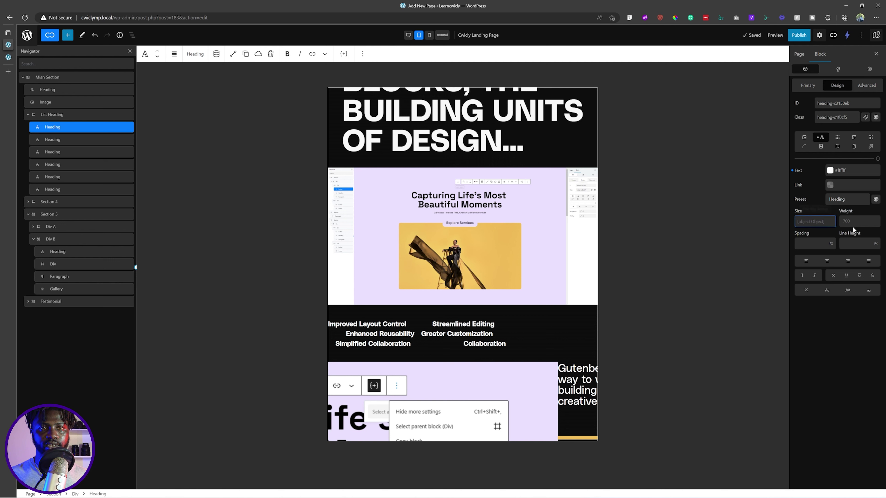
pyautogui.write('32')
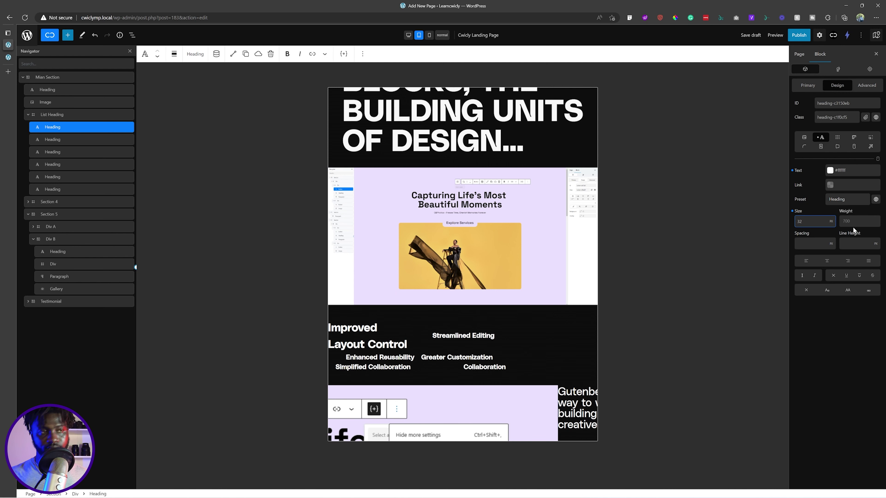
pyautogui.press('BackSpace')
pyautogui.press('BackSpace')
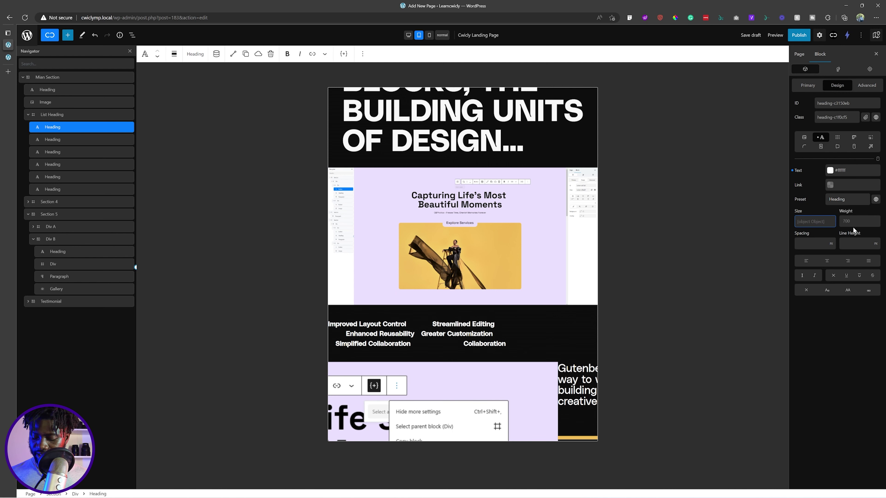
pyautogui.write('18')
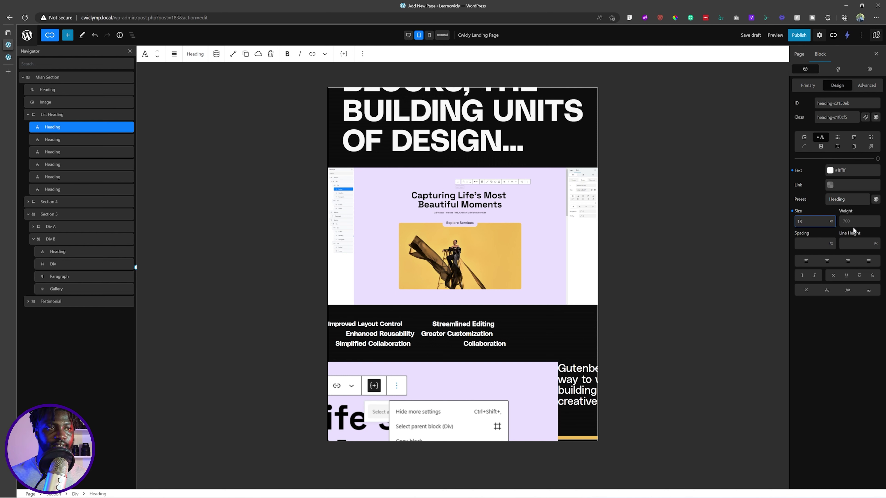
# - Set the tablet font size of the "Streamlined Editing" and "Enhanced Reusability" headings to 18 px
pyautogui.click(463, 324)
pyautogui.click(808, 221)
pyautogui.write('18')
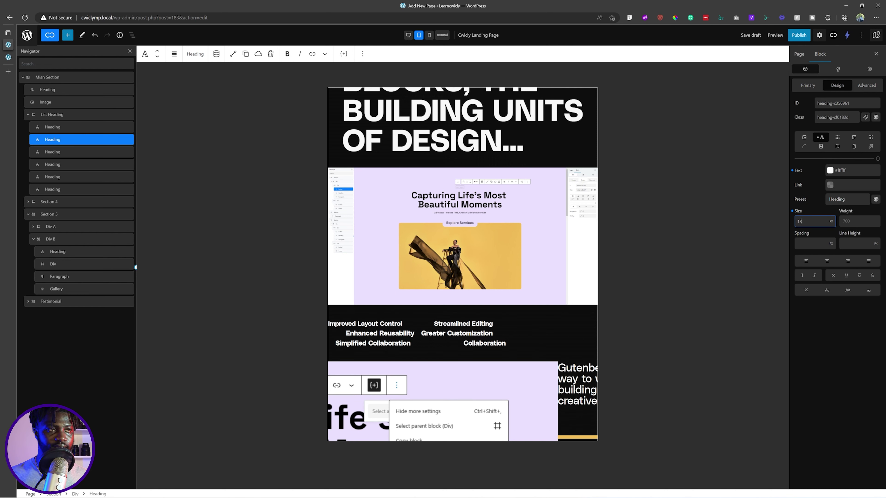
pyautogui.click(380, 334)
pyautogui.click(808, 221)
pyautogui.write('18')
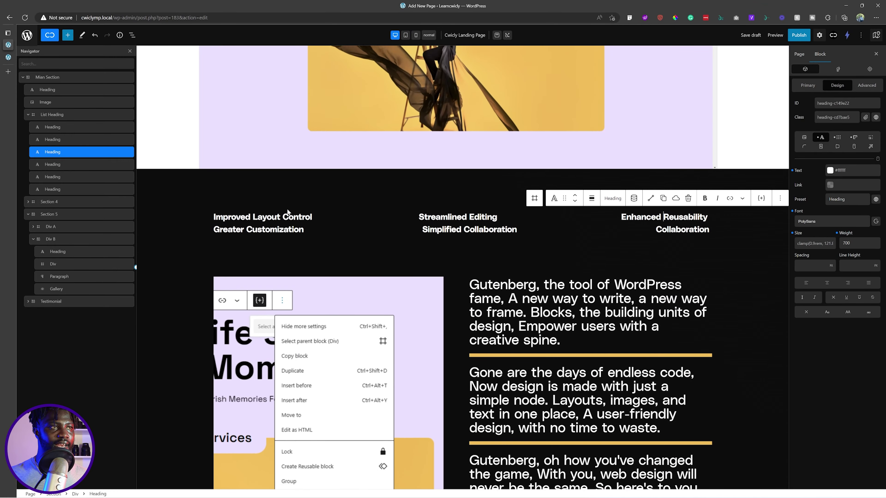
# - Set the desktop width of the "Improved Layout Control" heading to 30%
pyautogui.click(288, 216)
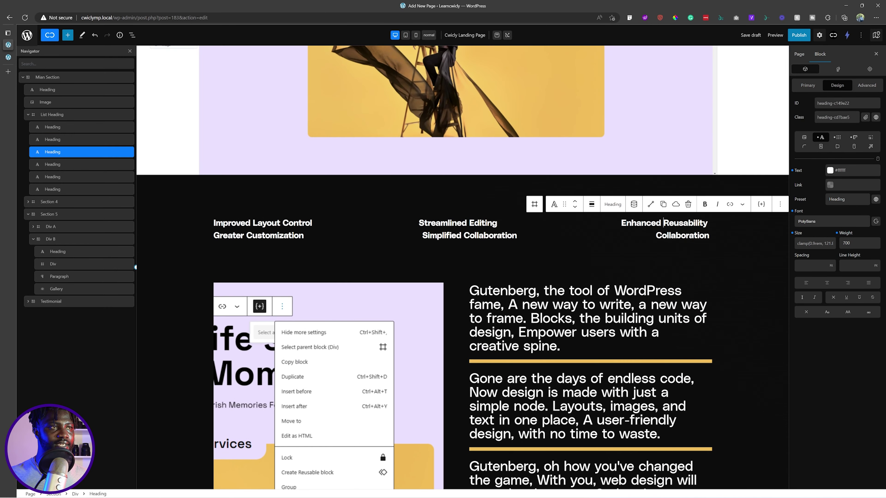
pyautogui.click(853, 137)
pyautogui.click(853, 178)
pyautogui.hotkey('ctrl', 'a')
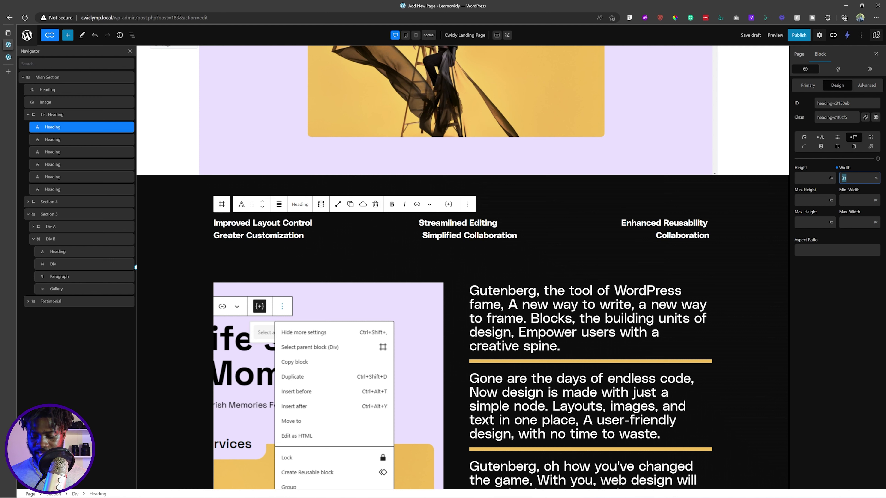
pyautogui.write('30')
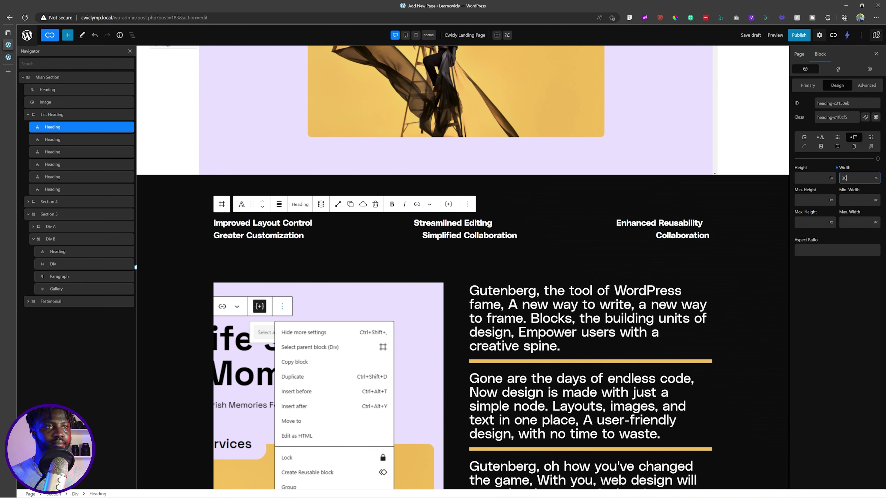
# - Set the width of the "Streamlined Editing" and "Enhanced Reusability" headings to 30%
pyautogui.click(453, 223)
pyautogui.doubleClick(846, 178)
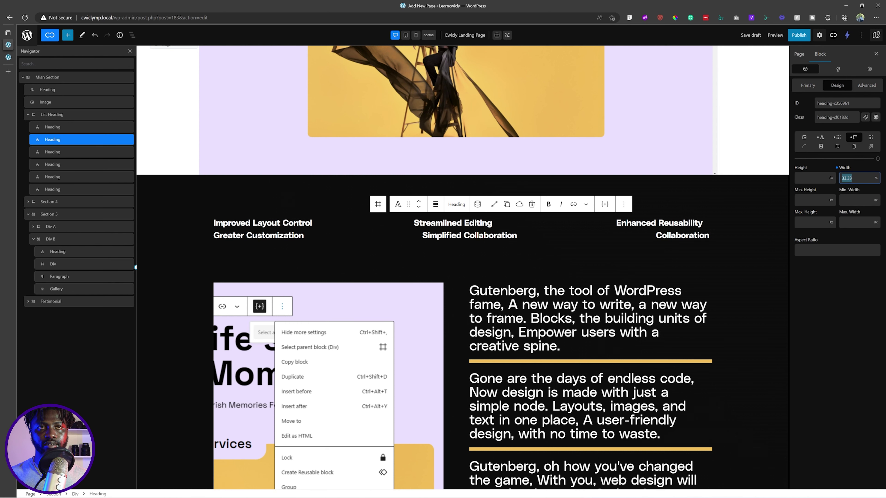
pyautogui.write('30')
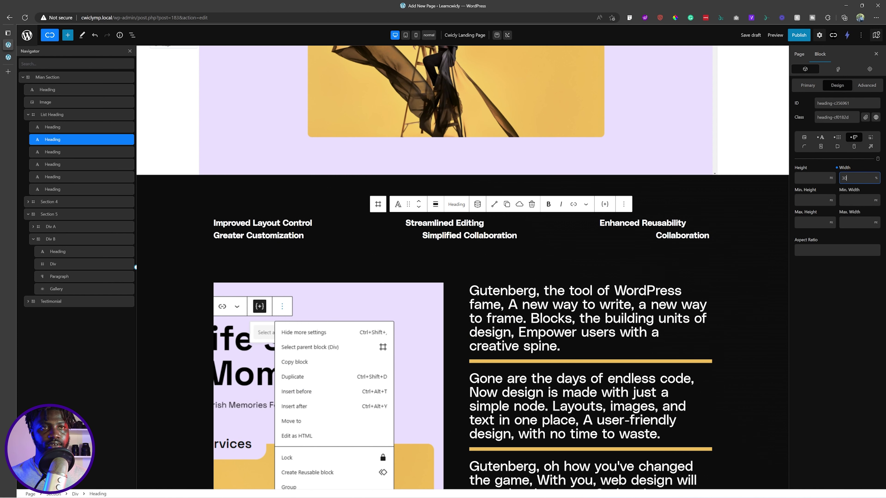
pyautogui.click(681, 223)
pyautogui.click(851, 178)
pyautogui.hotkey('ctrl', 'a')
pyautogui.write('30')
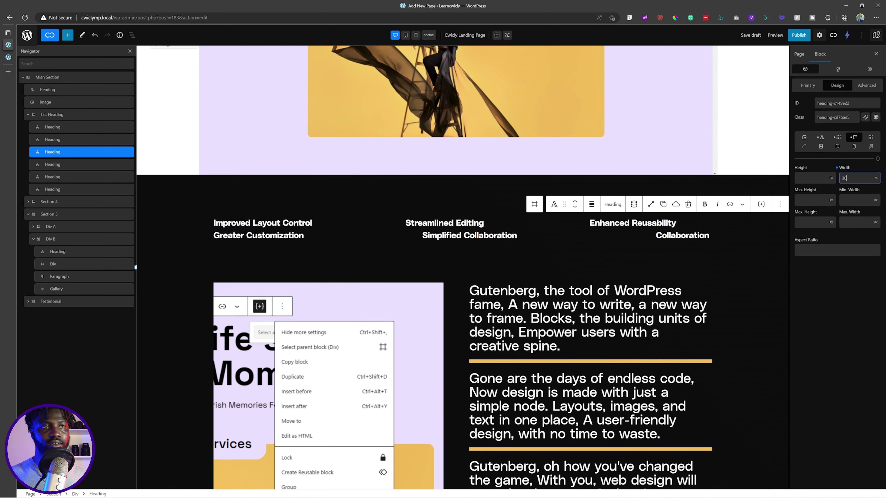
# - Set the width of the second-row headings "Greater Customization", "Simplified Collaboration" and "Collaboration" to 30%
pyautogui.click(279, 236)
pyautogui.click(854, 178)
pyautogui.hotkey('ctrl', 'a')
pyautogui.click(402, 229)
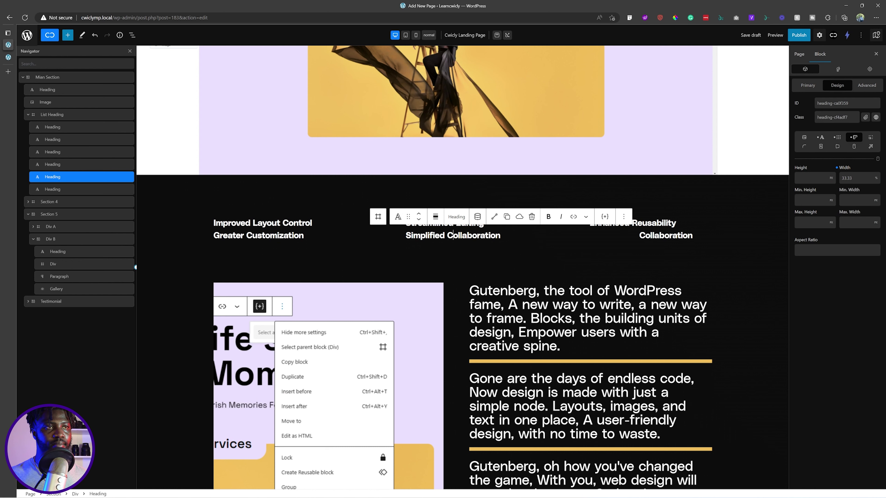
pyautogui.hotkey('ctrl', 'a')
pyautogui.write('30')
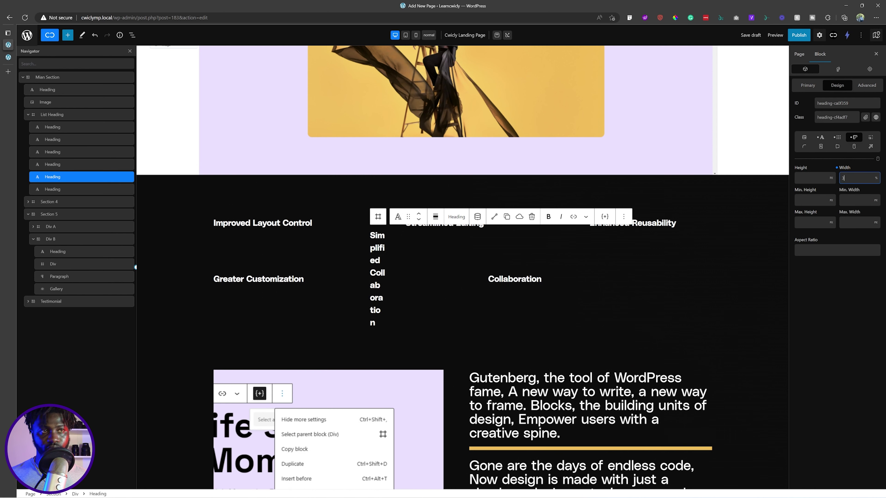
pyautogui.click(655, 233)
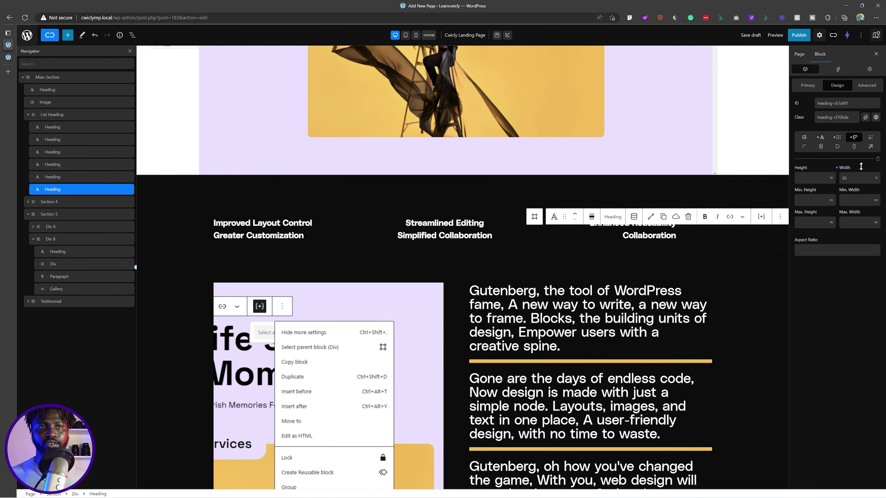
pyautogui.click(854, 178)
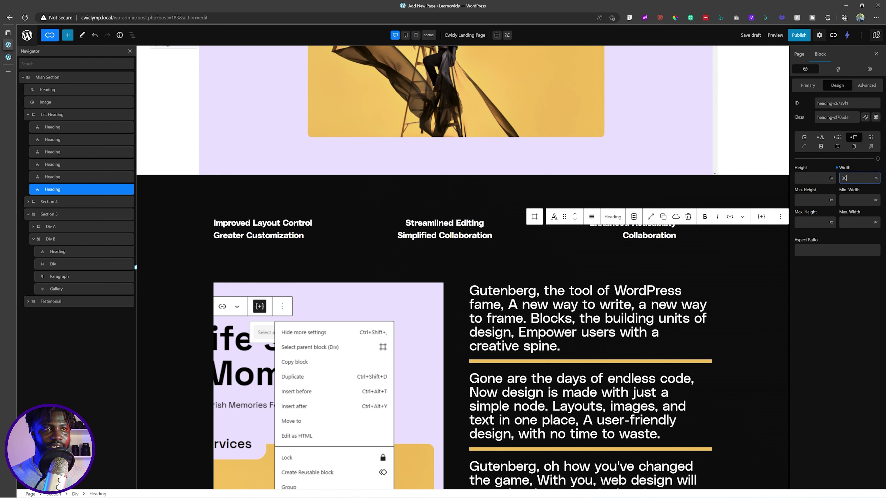
# - Justify the List Heading div's items with space between and check the layout in the tablet view
pyautogui.click(66, 115)
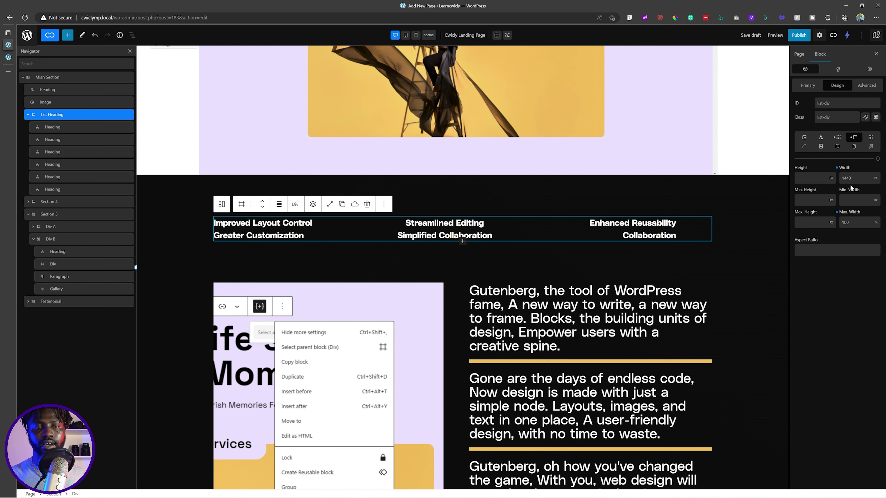
pyautogui.click(836, 137)
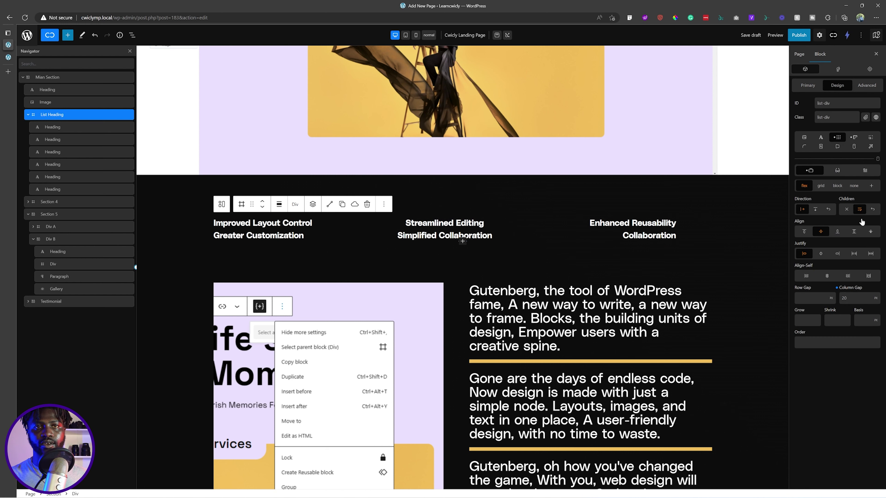
pyautogui.click(854, 253)
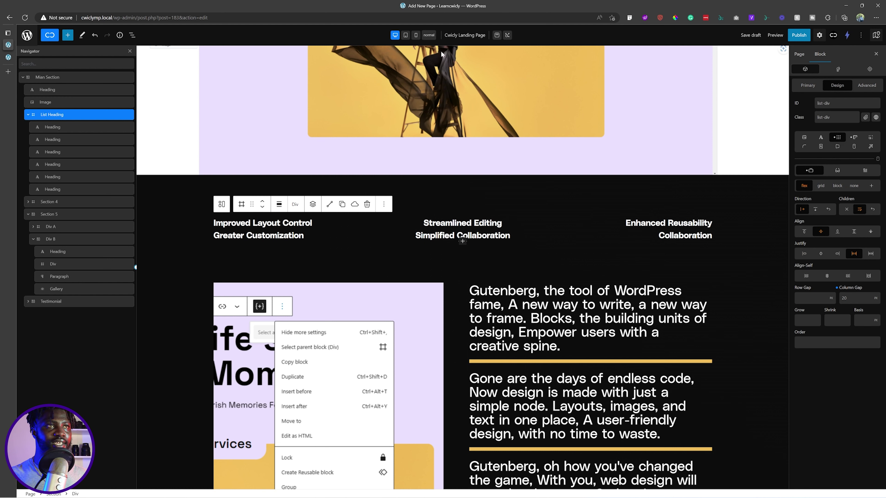
pyautogui.click(405, 36)
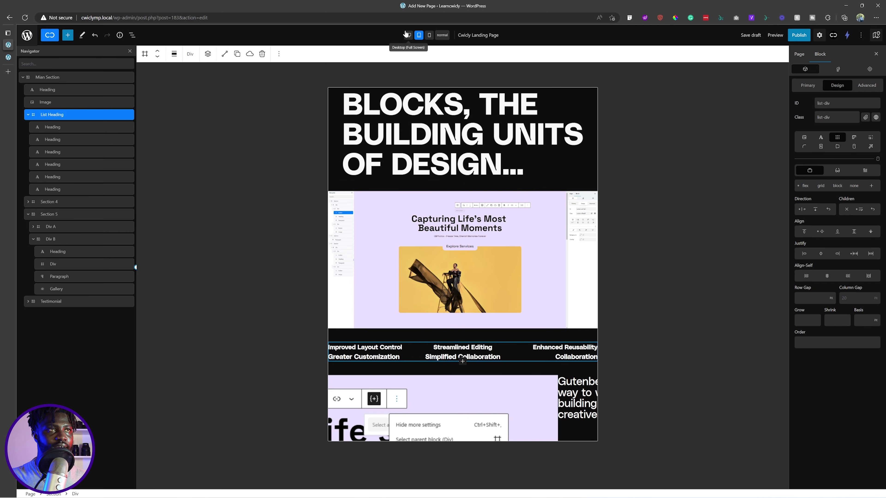
pyautogui.click(408, 35)
# - Give the List Heading div 12 px of left and right padding in the desktop view
pyautogui.scroll(-12, 475, 174)
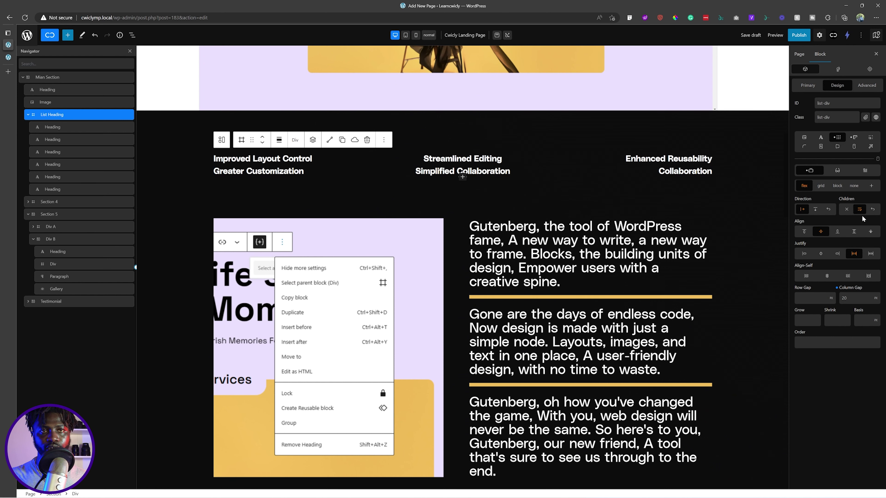
pyautogui.click(870, 138)
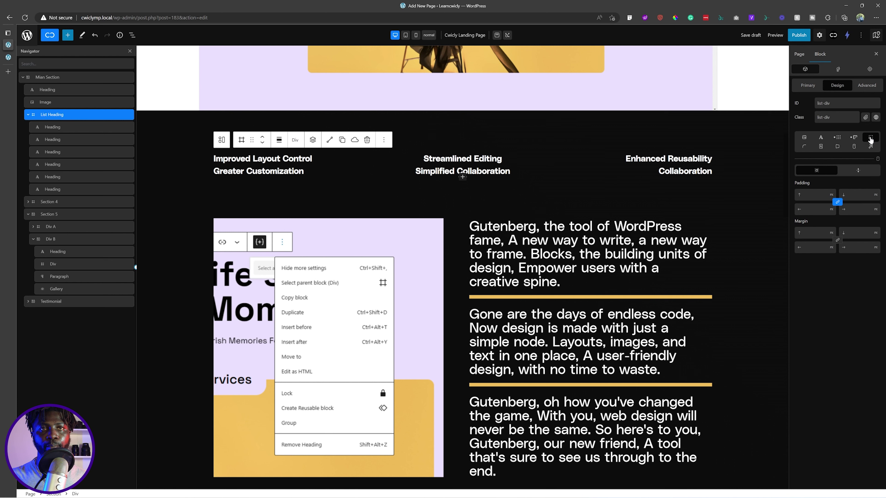
pyautogui.click(814, 210)
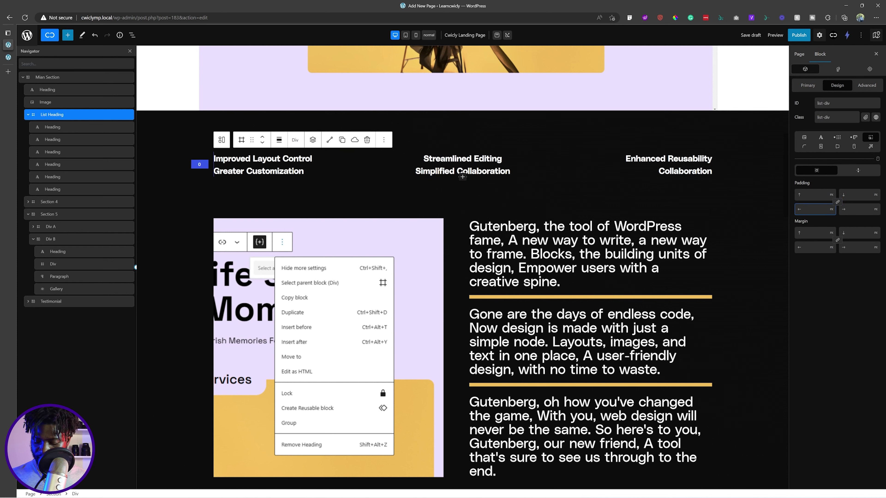
pyautogui.write('12')
pyautogui.press('Tab')
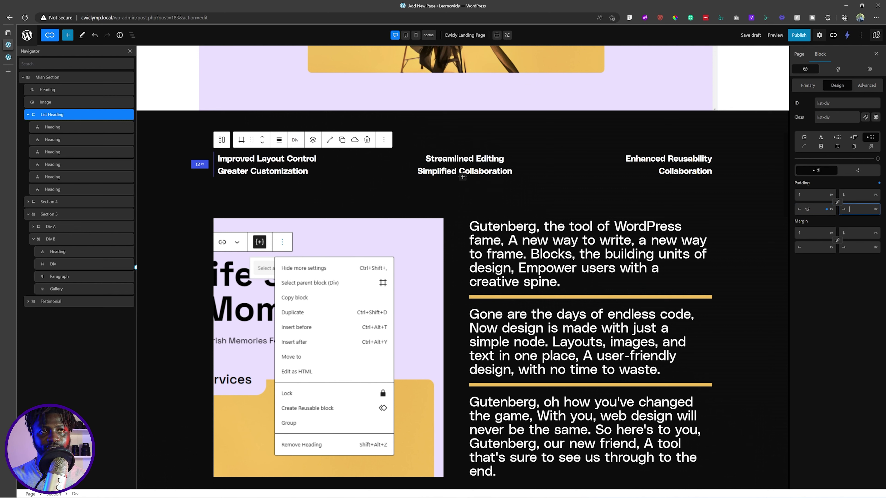
pyautogui.write('12')
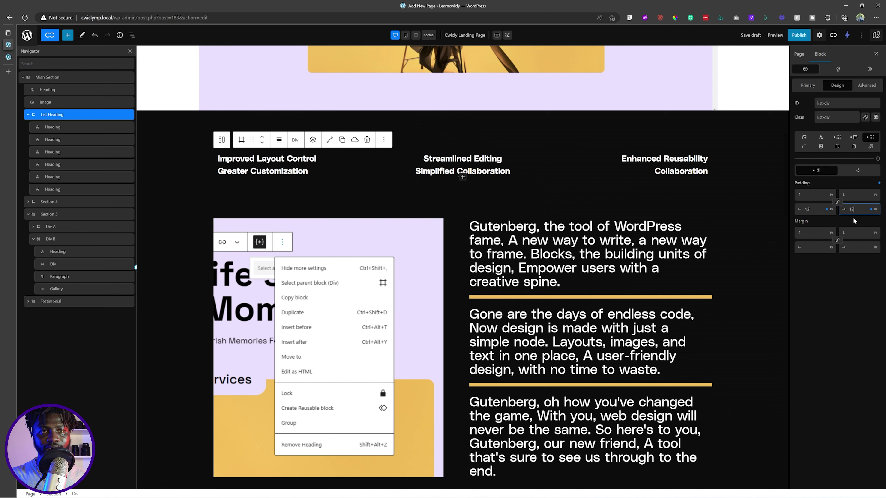
# - Unlink the padding sides of Section 4 and set only its left and right padding to 12 px
pyautogui.click(455, 248)
pyautogui.click(810, 210)
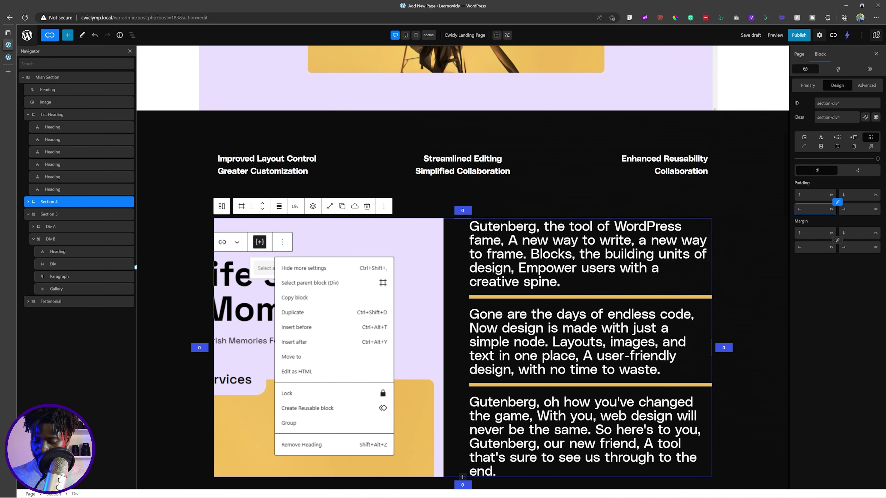
pyautogui.write('12')
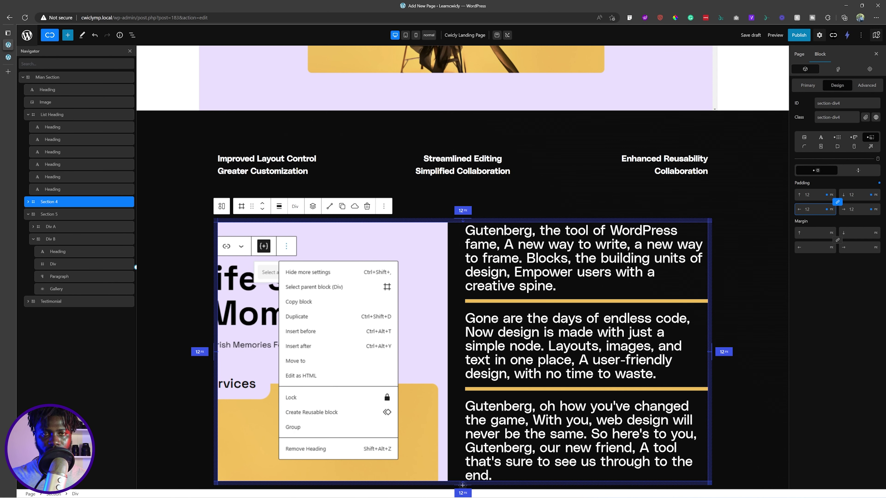
pyautogui.press('BackSpace')
pyautogui.press('BackSpace')
pyautogui.click(836, 202)
pyautogui.click(816, 209)
pyautogui.write('12')
pyautogui.click(854, 209)
pyautogui.write('12')
# - Unlink the padding sides of Div A in Section 5 and set its left and right padding to 12 px
pyautogui.scroll(-8, 462, 267)
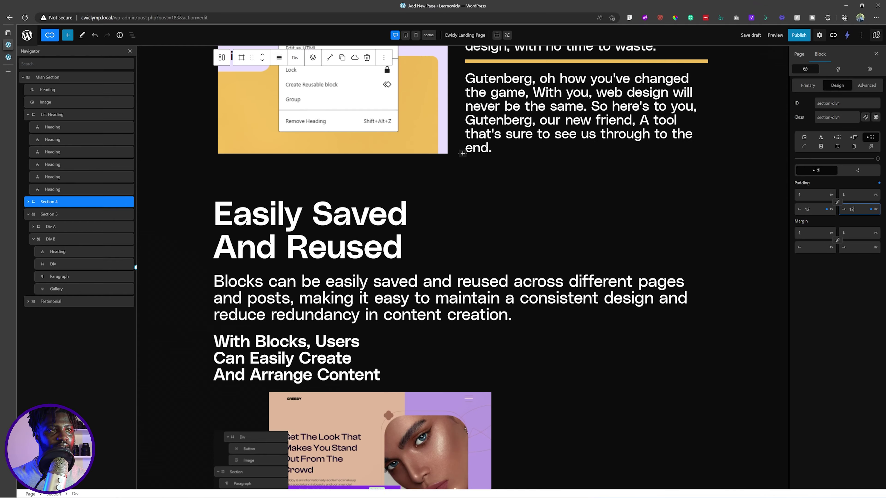
pyautogui.click(467, 223)
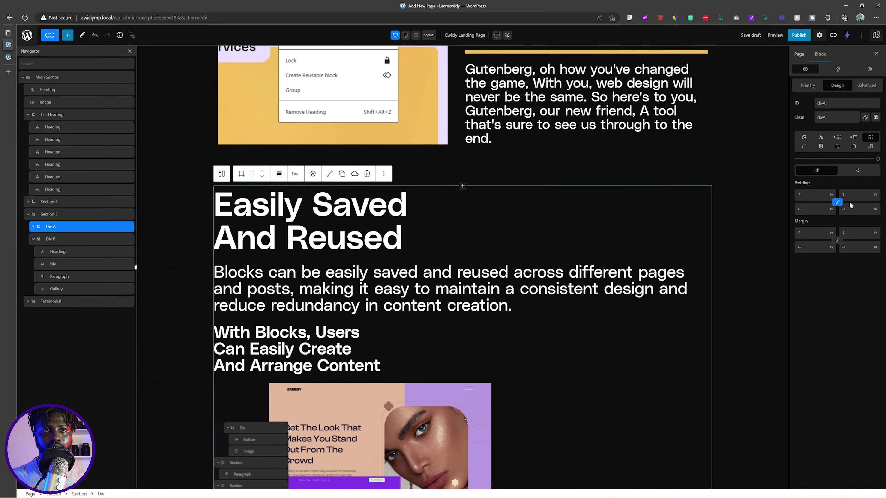
pyautogui.click(812, 209)
pyautogui.write('12')
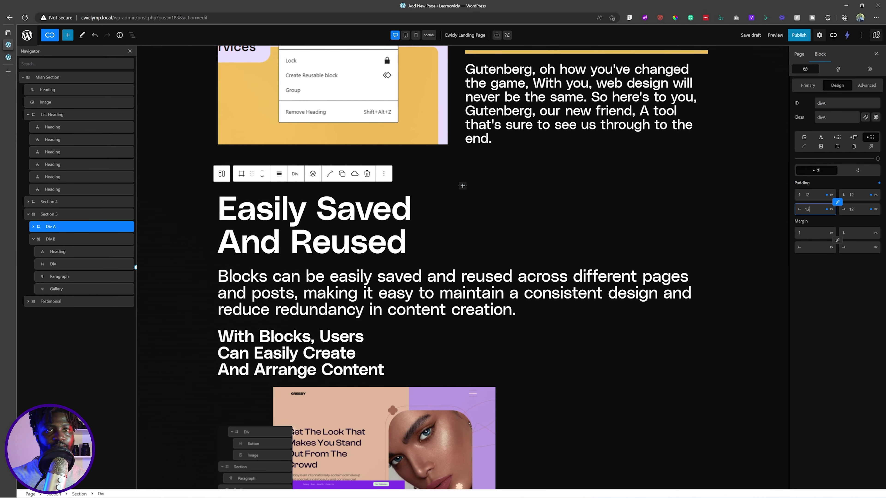
pyautogui.press('BackSpace')
pyautogui.press('BackSpace')
pyautogui.click(837, 202)
pyautogui.write('12')
pyautogui.press('Tab')
pyautogui.write('12')
pyautogui.scroll(-10, 626, 202)
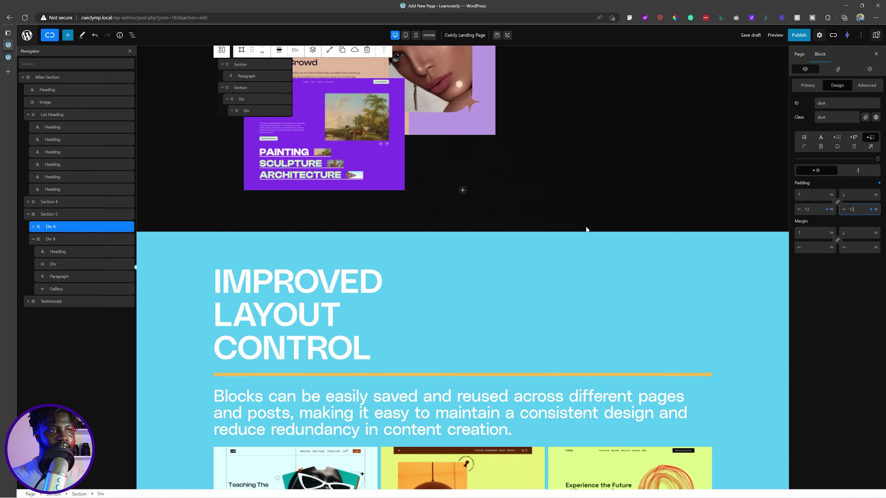
# - Set the left and right padding of Div B in Section 5 to 12 px
pyautogui.click(416, 318)
pyautogui.click(810, 209)
pyautogui.write('12')
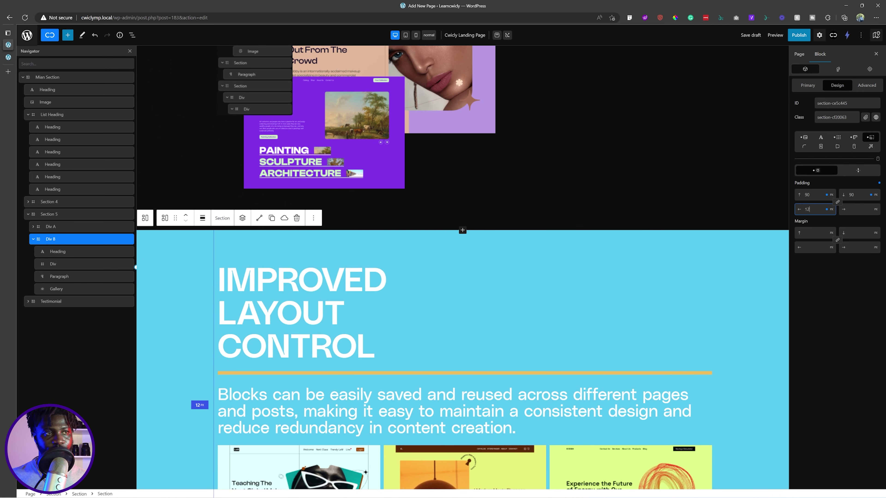
pyautogui.click(854, 209)
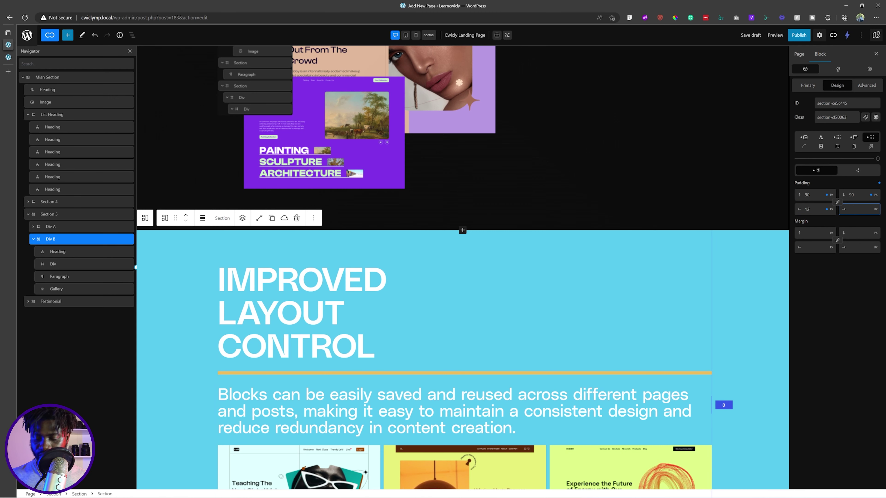
pyautogui.write('12')
# - Unlink the padding sides of the Testimonial heading, set only its left and right padding to 12 px, and save the draft
pyautogui.scroll(-10, 546, 299)
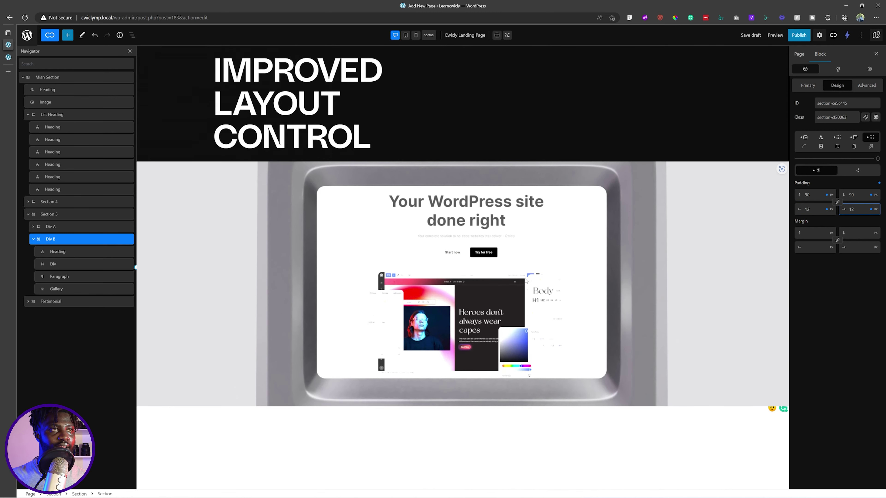
pyautogui.scroll(5, 526, 281)
pyautogui.click(341, 272)
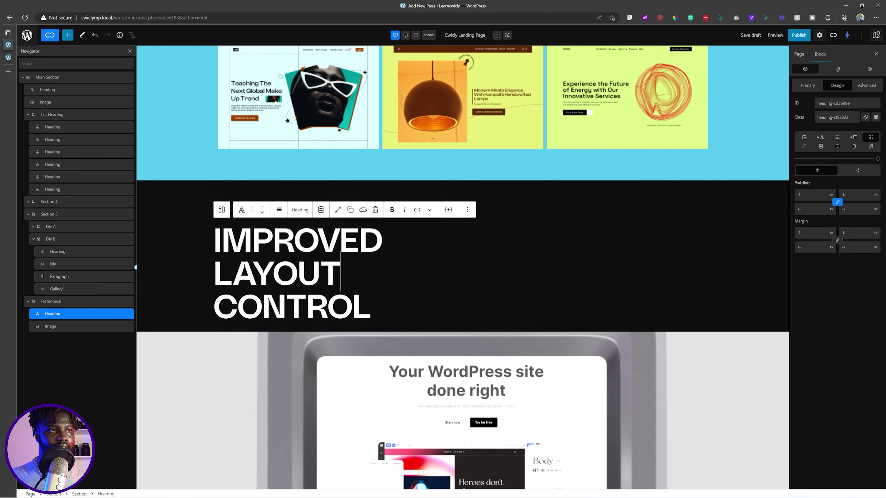
pyautogui.click(806, 209)
pyautogui.write('12')
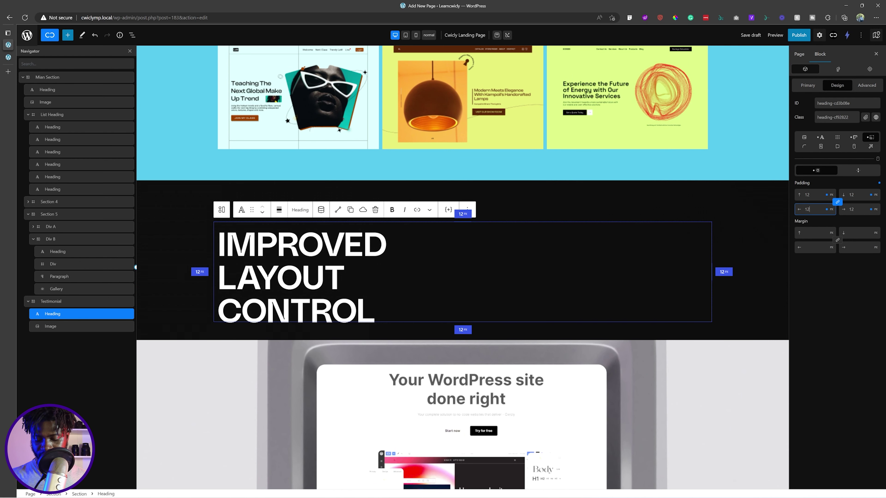
pyautogui.press('BackSpace')
pyautogui.press('BackSpace')
pyautogui.write('12')
pyautogui.press('Tab')
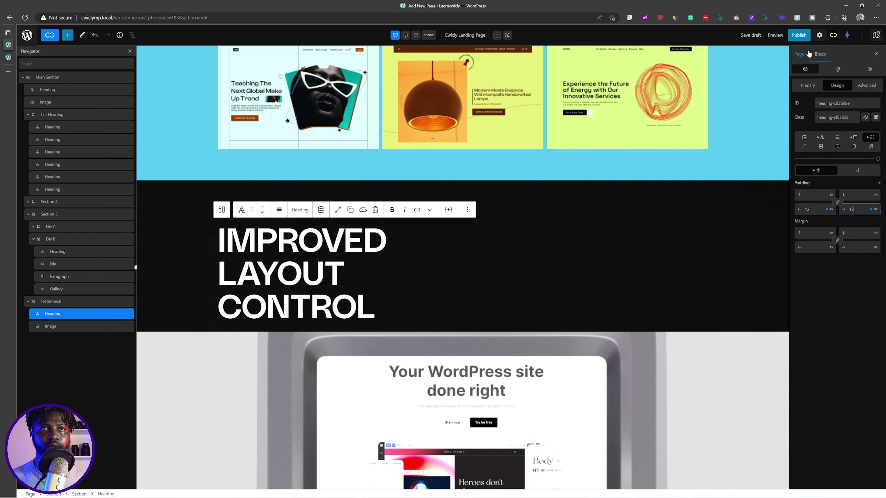
pyautogui.click(750, 35)
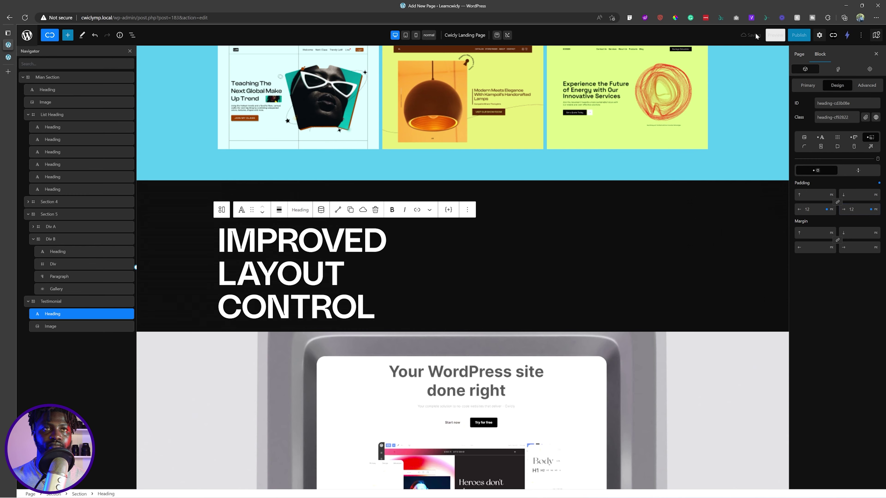
# - Unlink the padding sides of the main "Blocks, the building units of design" heading, set left and right to 12 px, and save the draft
pyautogui.scroll(20, 479, 288)
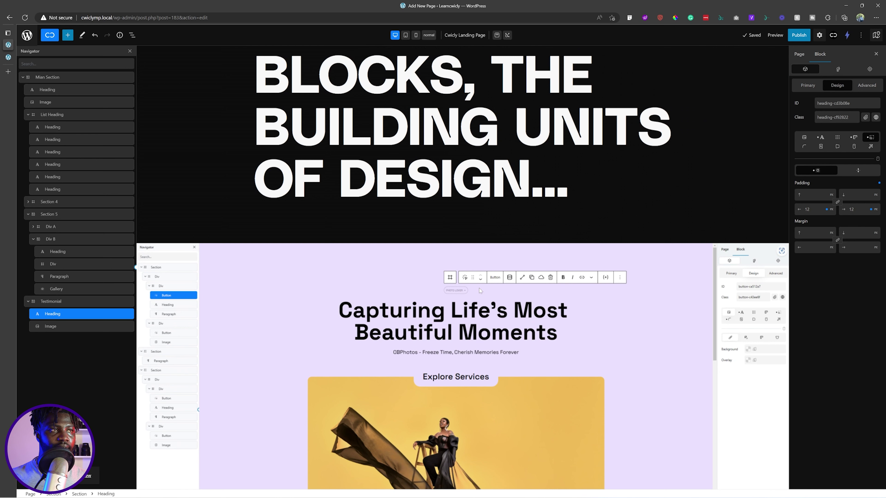
pyautogui.click(700, 195)
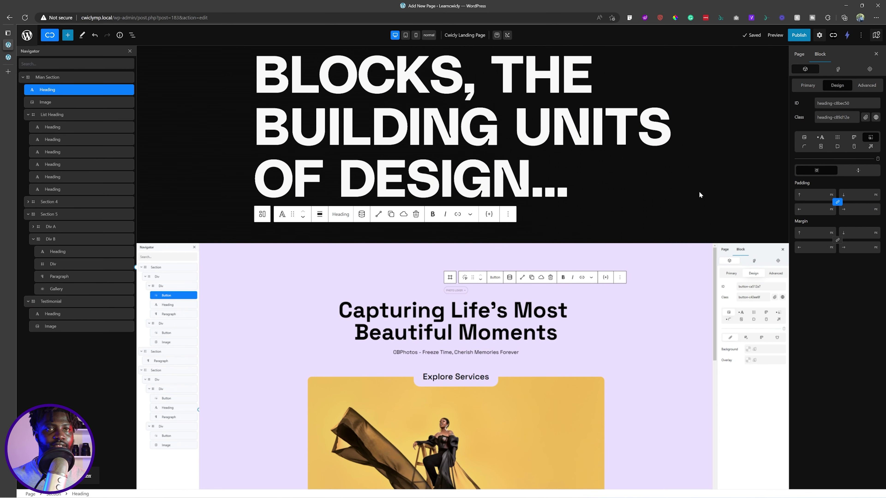
pyautogui.click(835, 211)
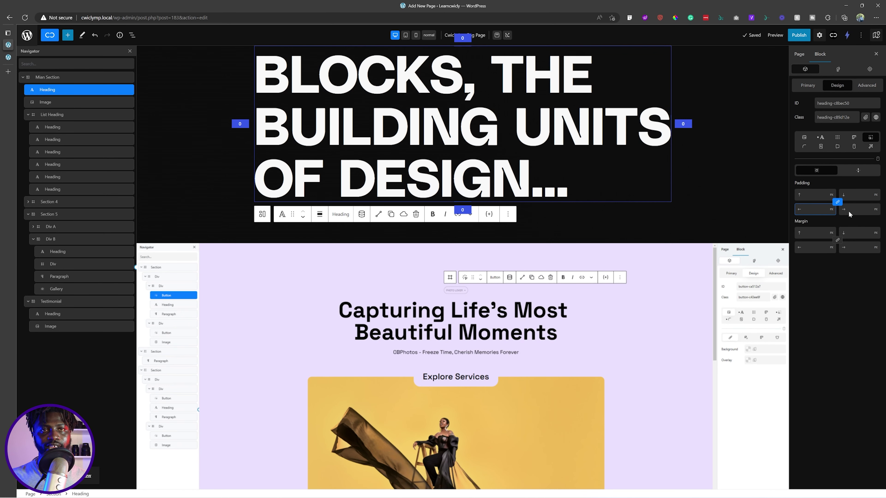
pyautogui.click(816, 209)
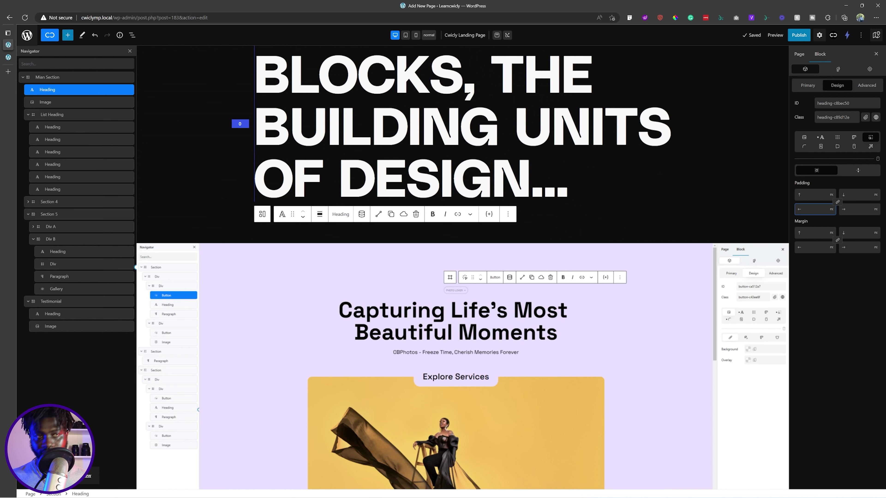
pyautogui.write('12')
pyautogui.press('Tab')
pyautogui.write('12')
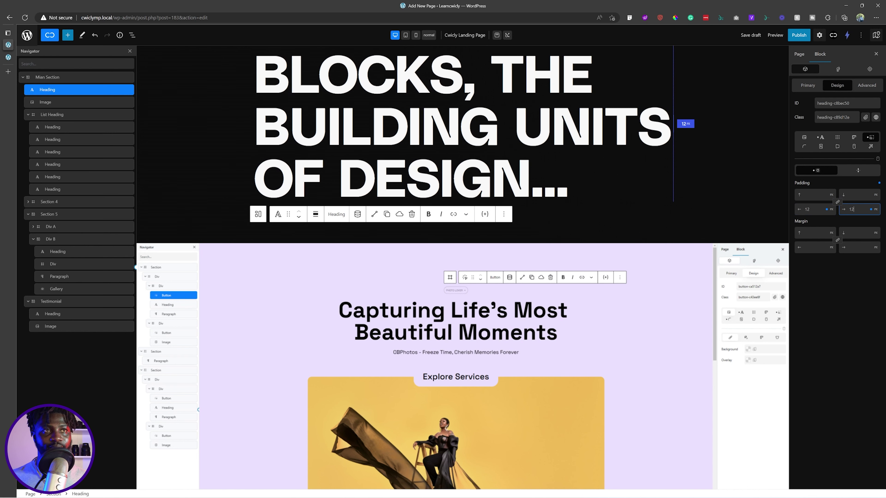
pyautogui.click(751, 35)
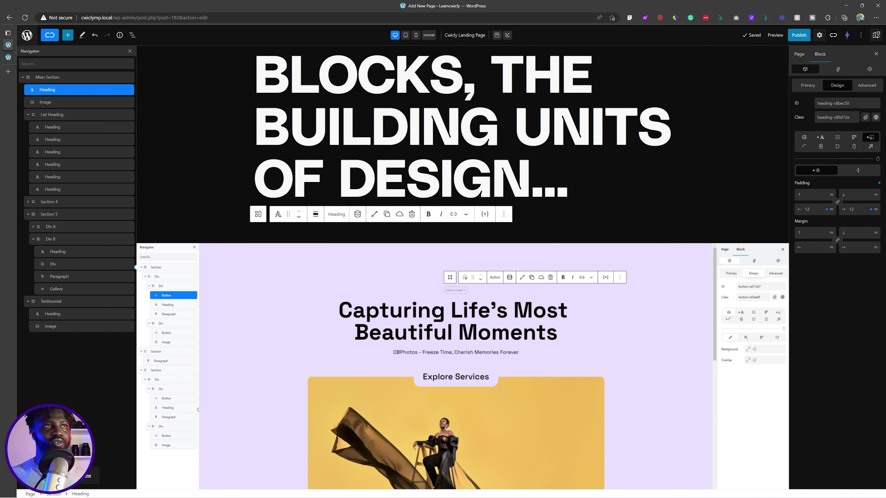
# - Give the Main Section 90 px of top and bottom padding only, and save the draft
pyautogui.click(64, 78)
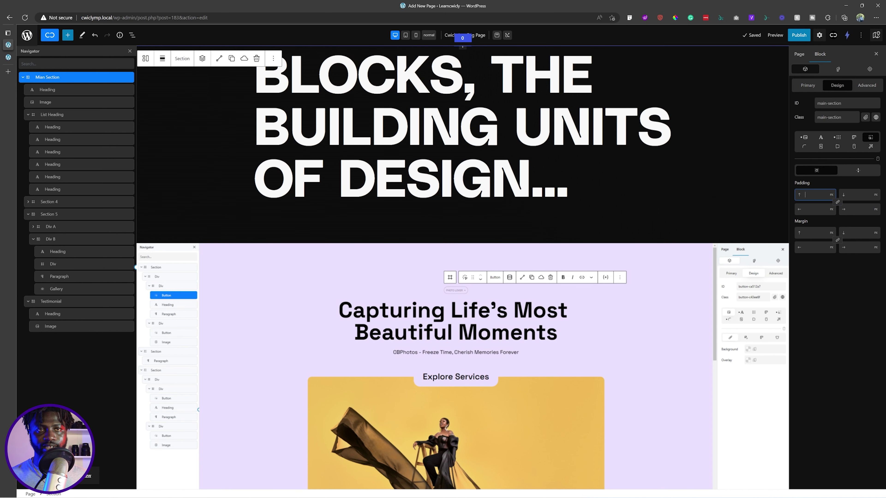
pyautogui.write('90')
pyautogui.click(847, 214)
pyautogui.write('90')
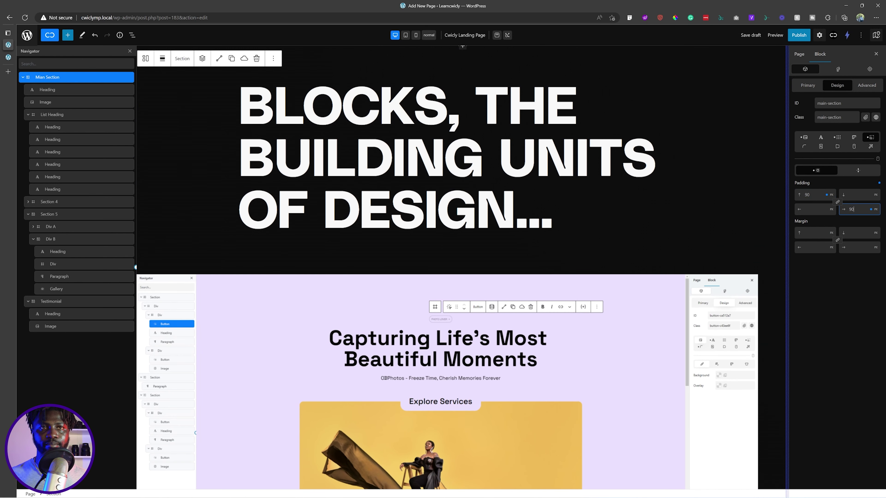
pyautogui.press('BackSpace')
pyautogui.press('BackSpace')
pyautogui.click(850, 196)
pyautogui.click(750, 35)
# - Examine the page preview at iPhone 12 Pro size for padding and layout problems from the hero to the lower sections
pyautogui.click(8, 59)
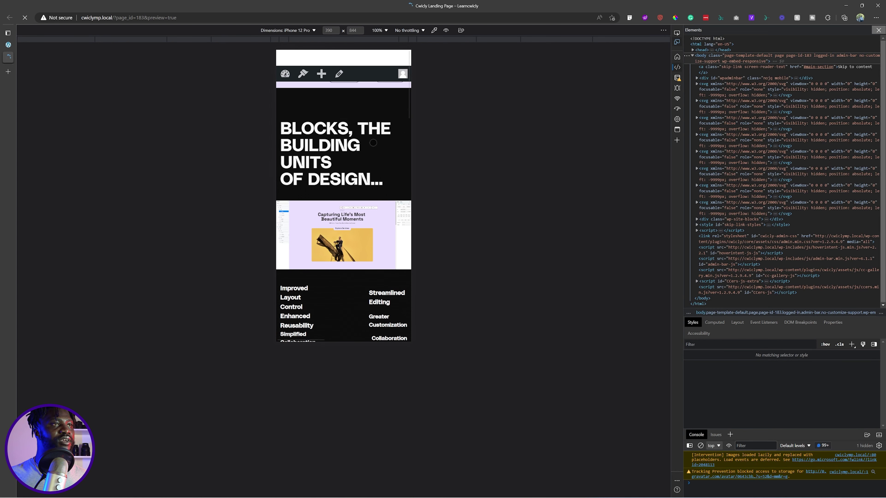
pyautogui.scroll(-4, 380, 140)
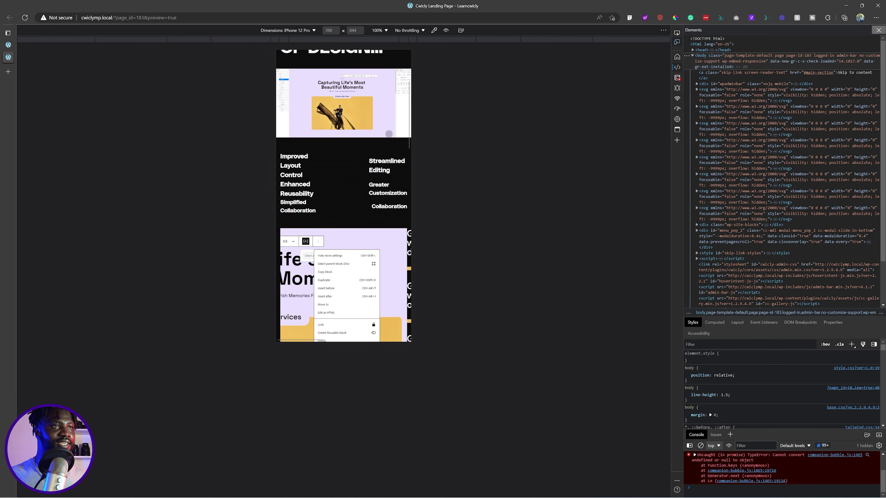
pyautogui.scroll(-1, 389, 134)
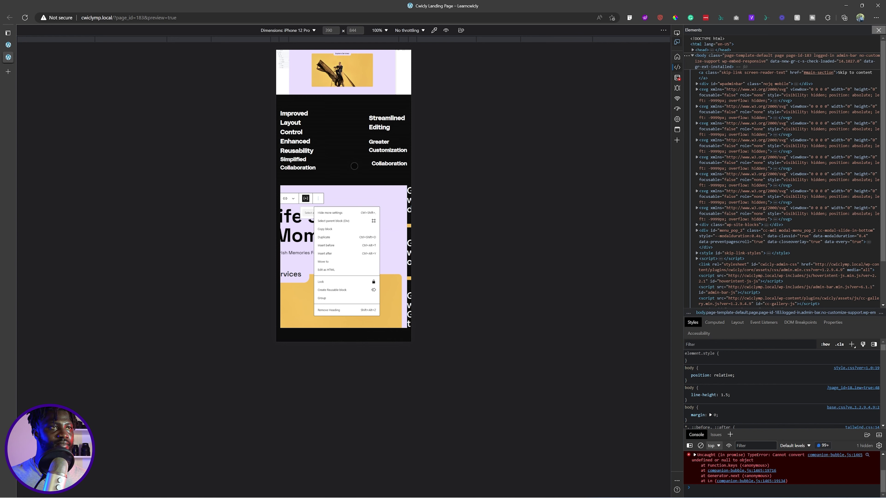
pyautogui.scroll(-10, 354, 166)
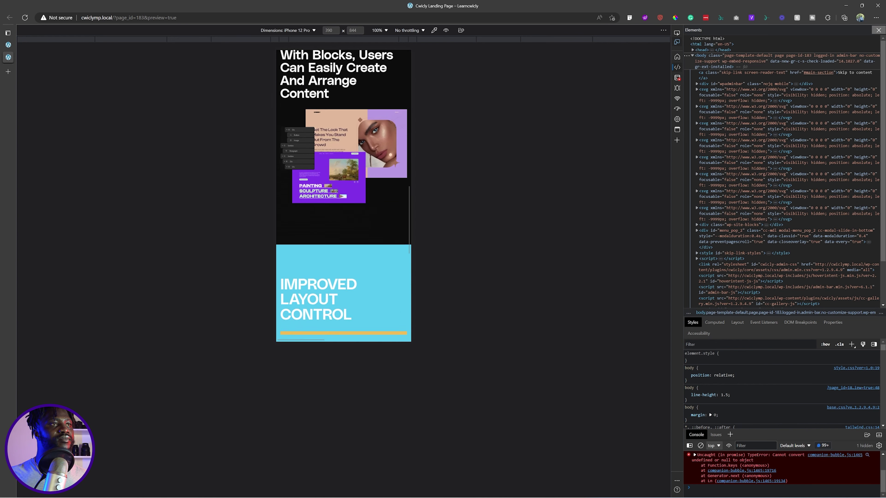
pyautogui.scroll(-6, 354, 166)
pyautogui.scroll(10, 355, 167)
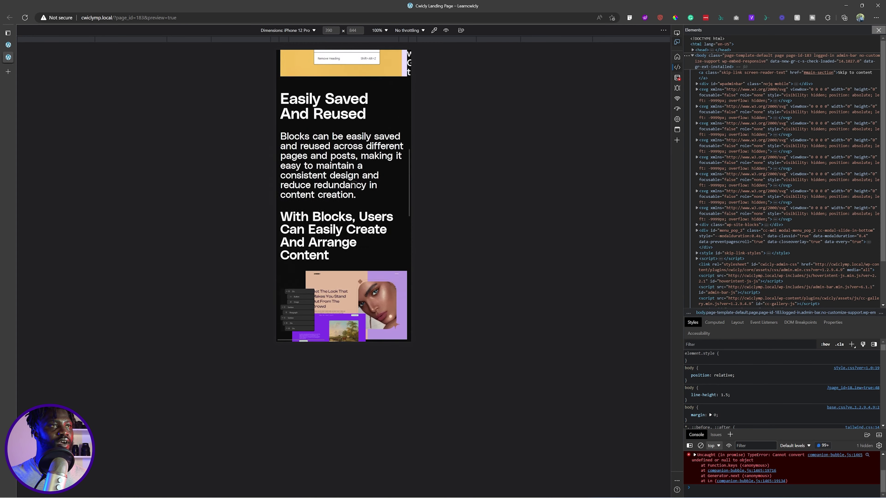
pyautogui.scroll(10, 353, 185)
# - Return to the page editor and, in the tablet view, make Section 4 a flex container with column direction
pyautogui.click(8, 46)
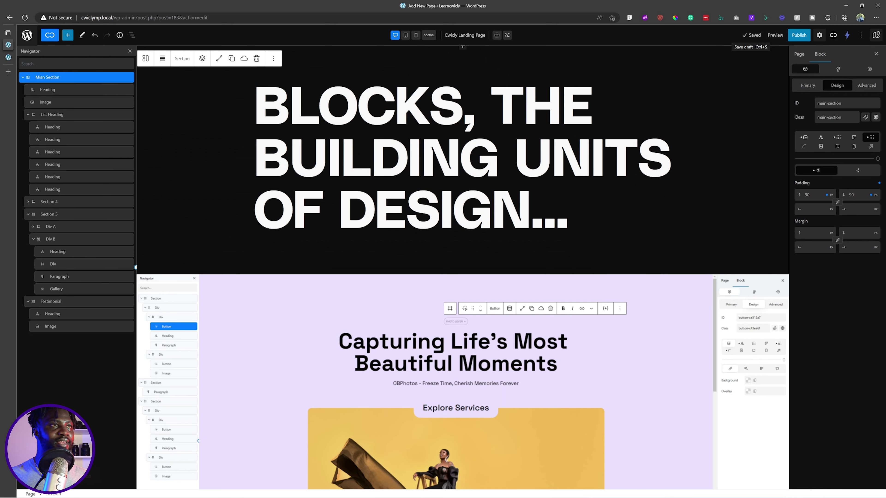
pyautogui.click(405, 35)
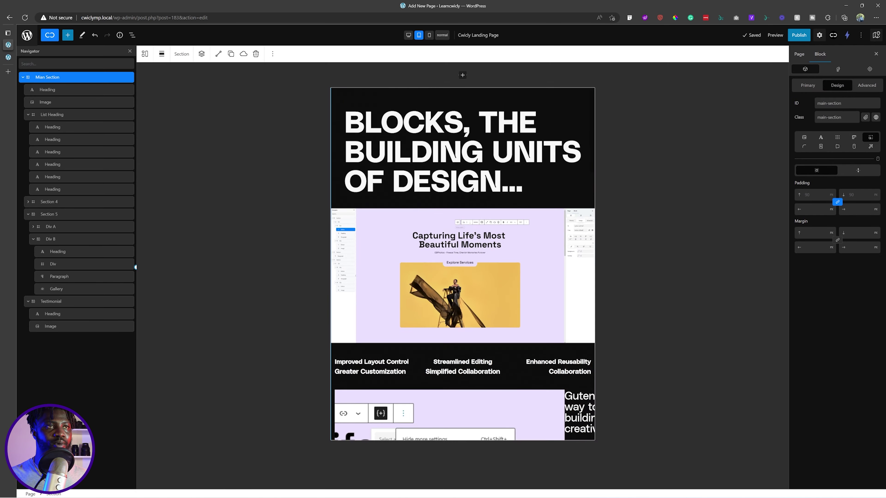
pyautogui.scroll(-3, 515, 142)
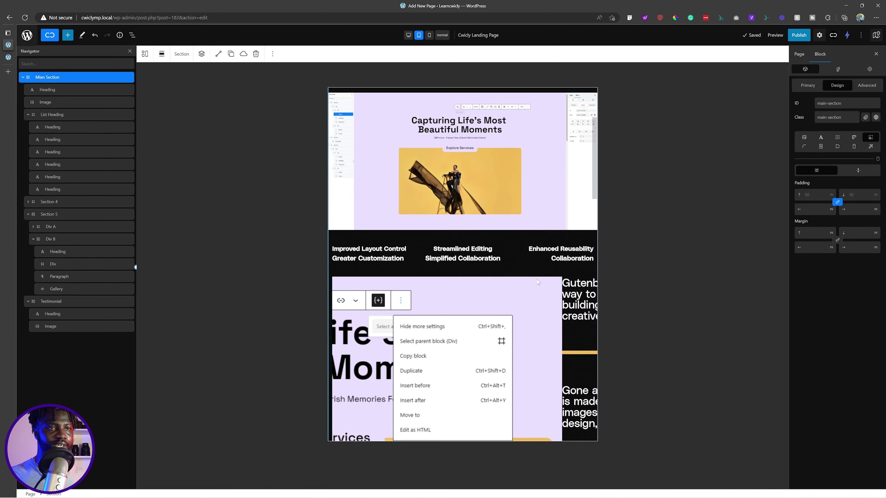
pyautogui.scroll(-3, 538, 282)
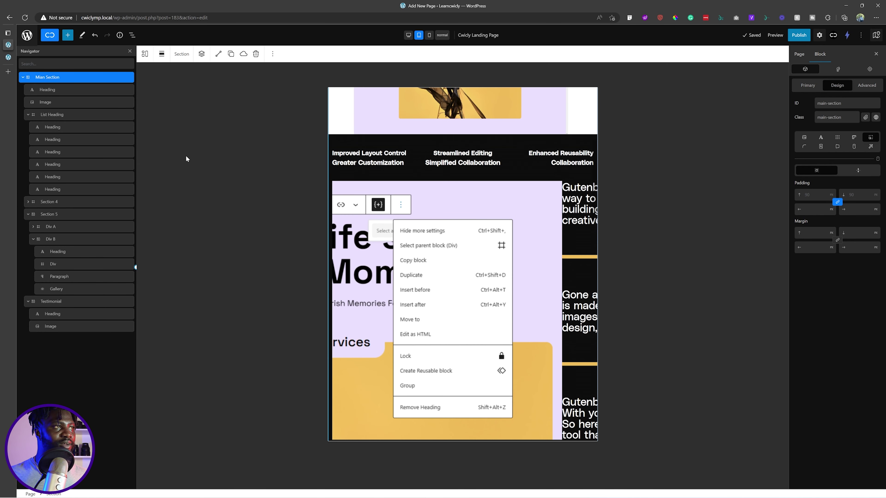
pyautogui.click(22, 114)
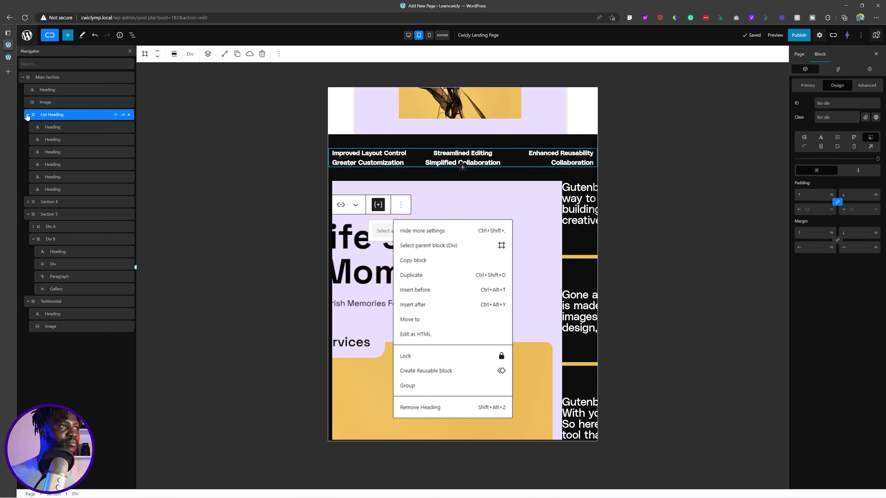
pyautogui.click(28, 115)
pyautogui.click(54, 127)
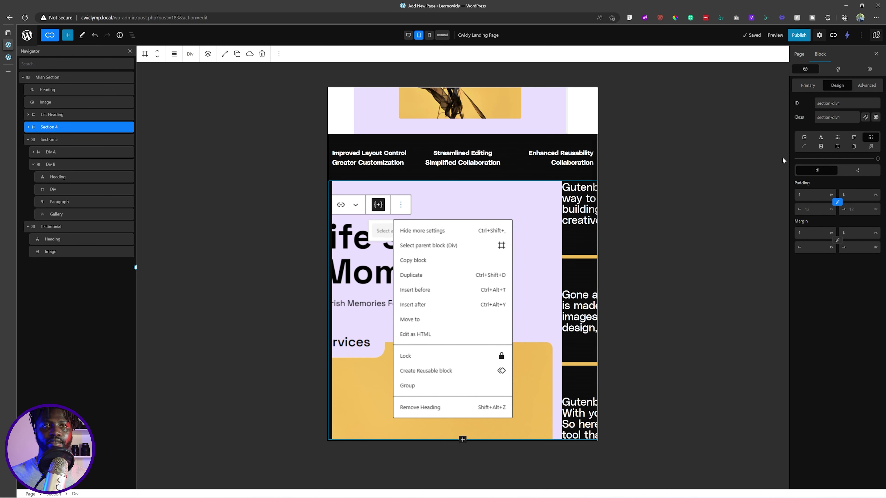
pyautogui.click(837, 137)
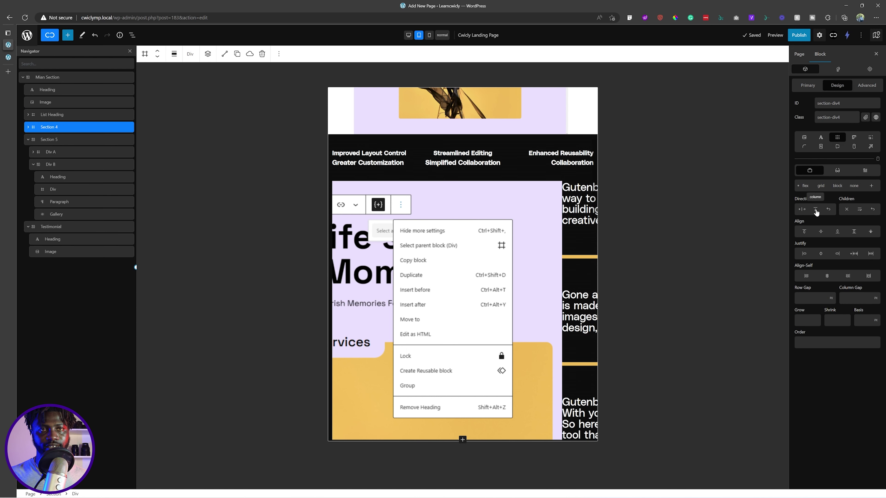
pyautogui.click(804, 186)
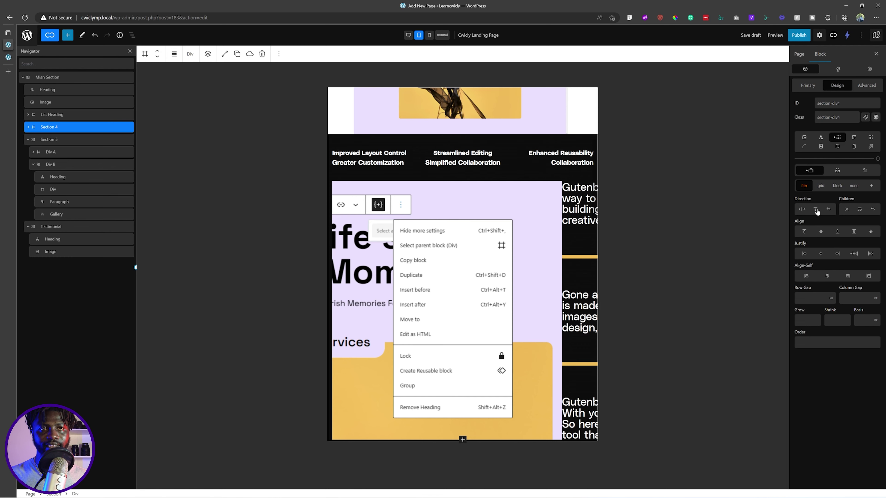
pyautogui.click(816, 210)
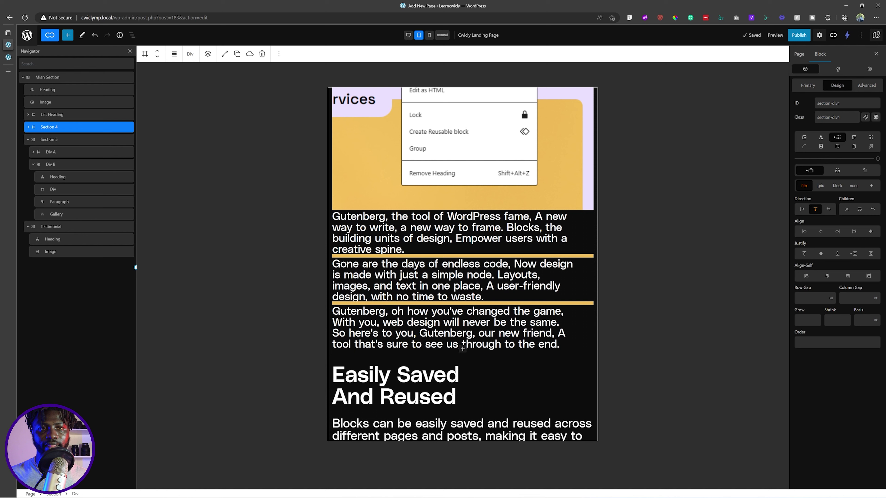
# - Set Section 4's row gap to 40 px in the tablet view and check the spacing between its image and text
pyautogui.click(819, 298)
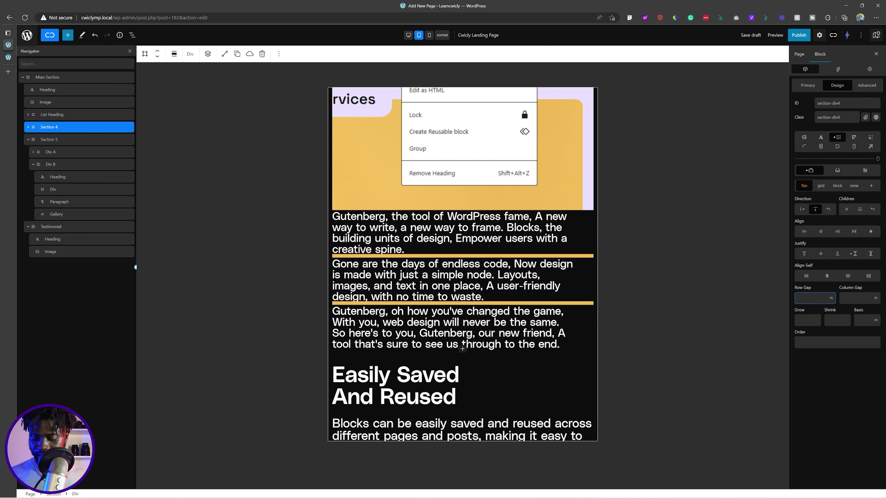
pyautogui.write('40')
pyautogui.scroll(5, 539, 223)
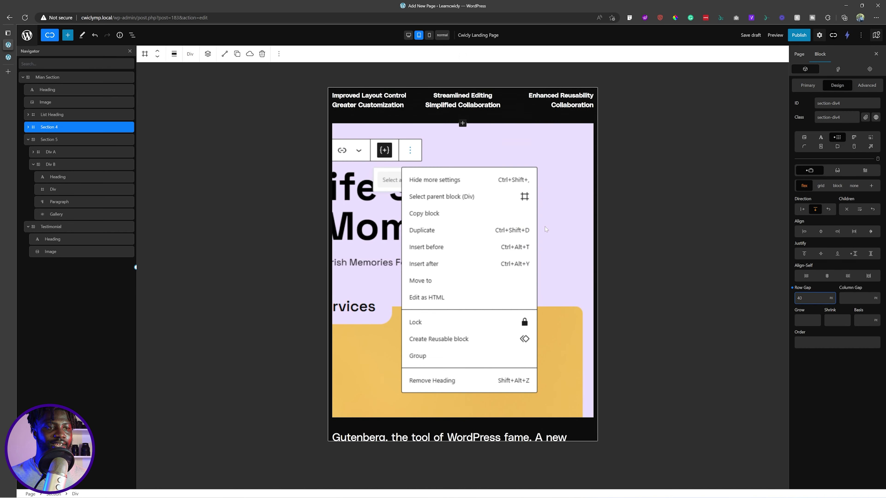
pyautogui.scroll(-5, 545, 226)
pyautogui.scroll(5, 545, 226)
pyautogui.scroll(-5, 545, 227)
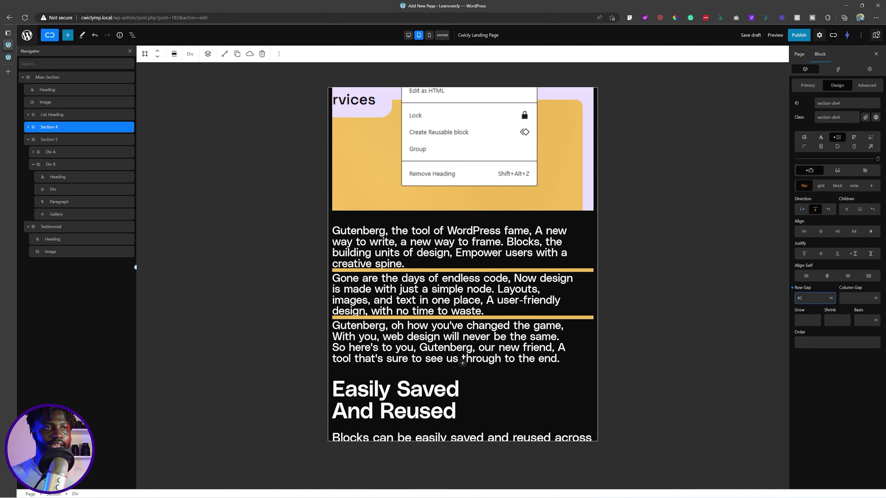
# - Set the row gap of the Right Div in Section 4 to 20 px for the tablet view
pyautogui.click(404, 263)
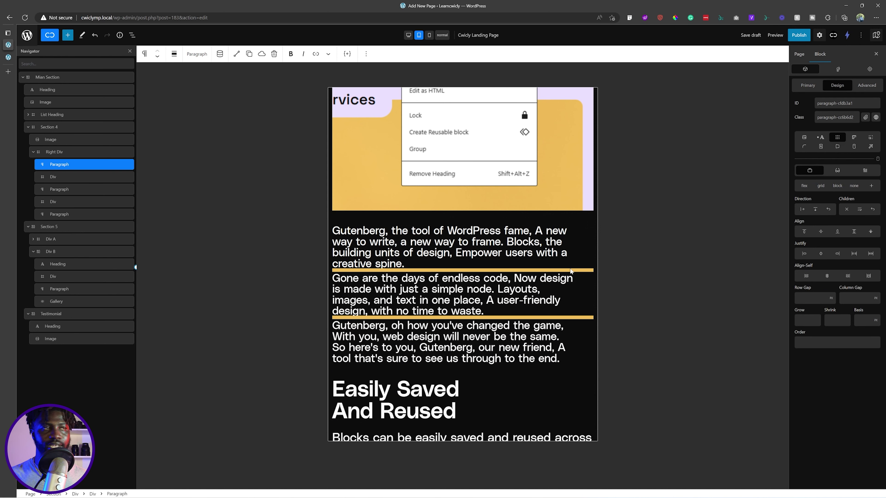
pyautogui.click(57, 152)
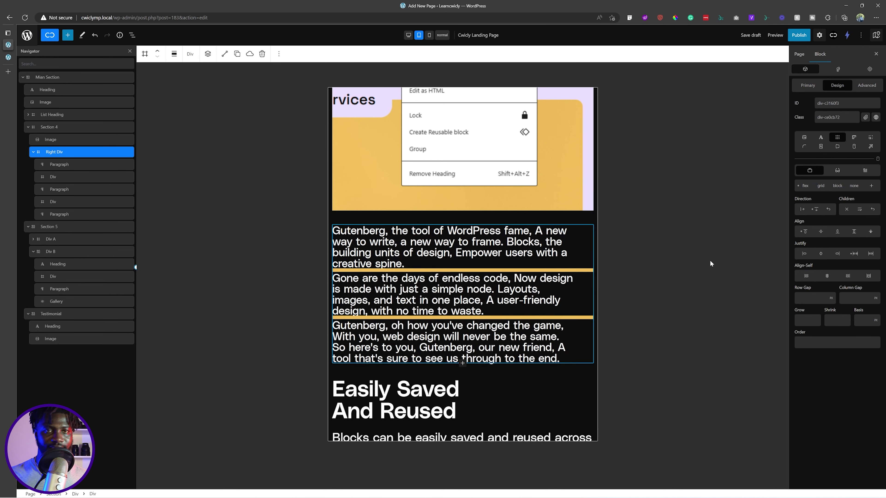
pyautogui.click(811, 298)
pyautogui.write('20')
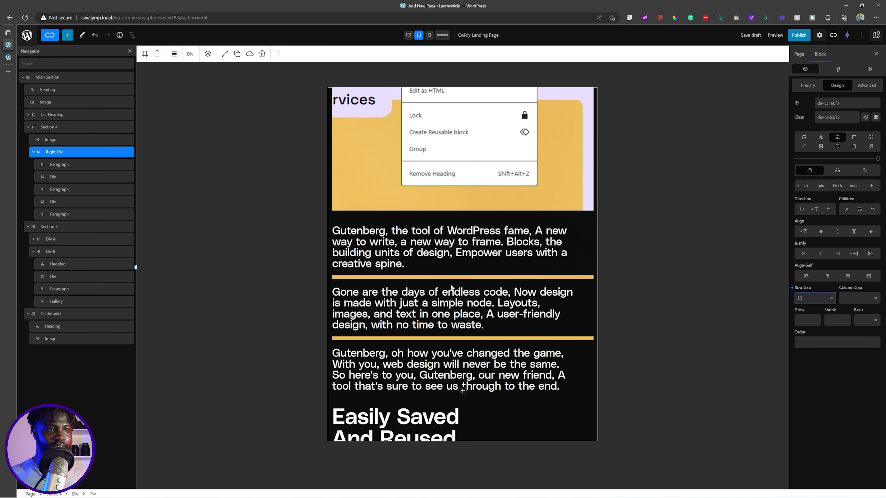
# - Check the lower sections in the tablet view and switch to the mobile view to inspect the hero and heading list
pyautogui.scroll(-8, 451, 287)
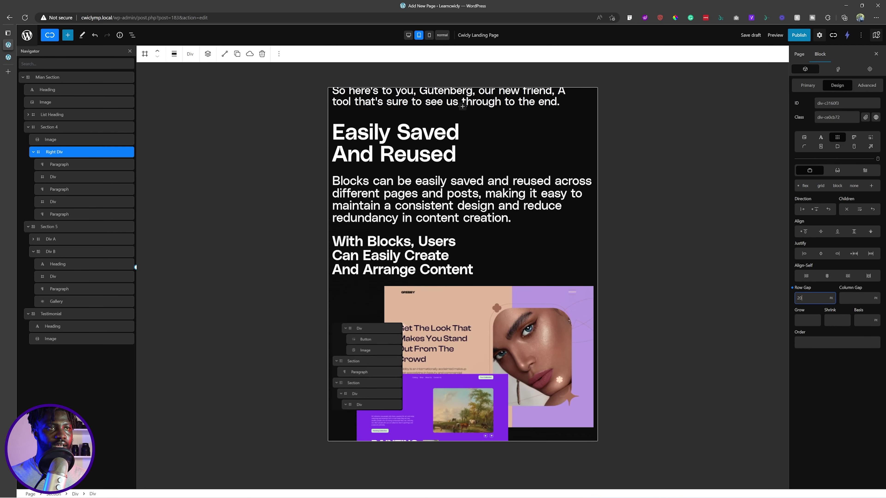
pyautogui.scroll(-10, 463, 256)
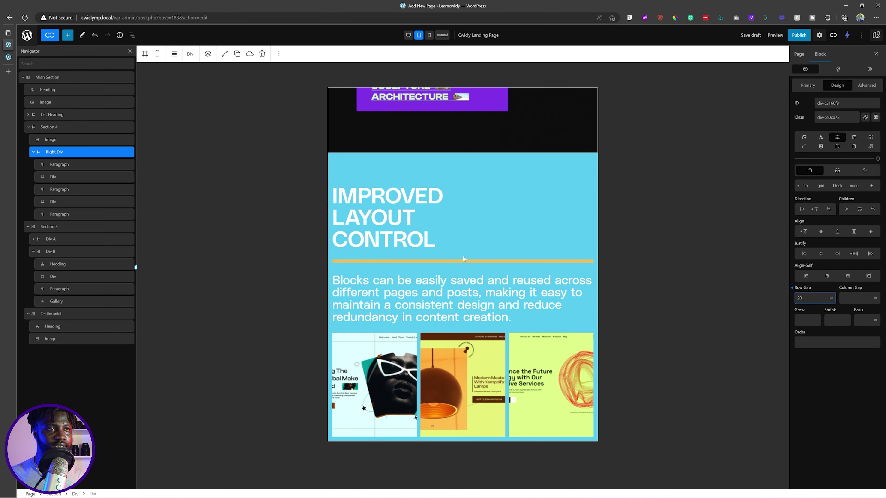
pyautogui.scroll(-7, 463, 256)
pyautogui.scroll(20, 467, 264)
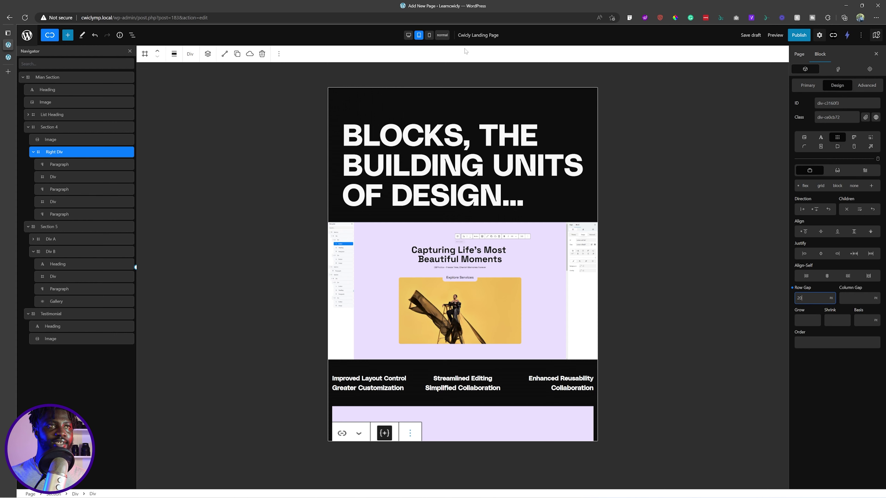
pyautogui.click(430, 35)
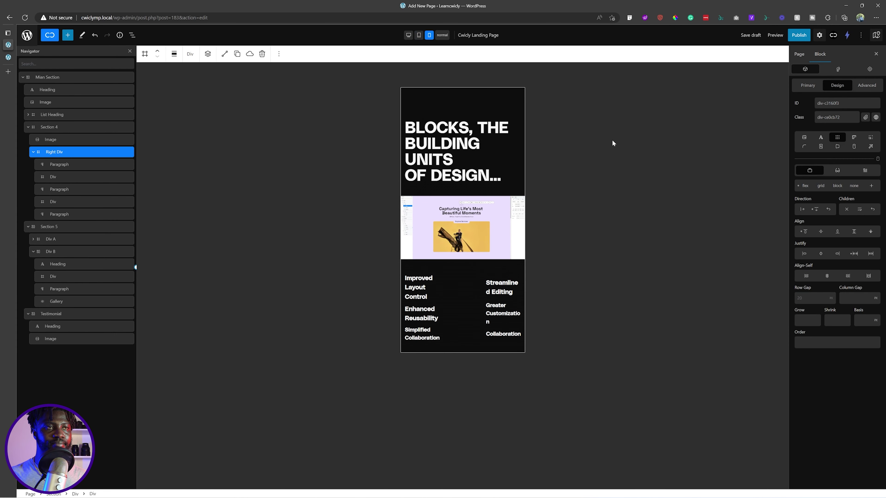
pyautogui.scroll(-3, 461, 454)
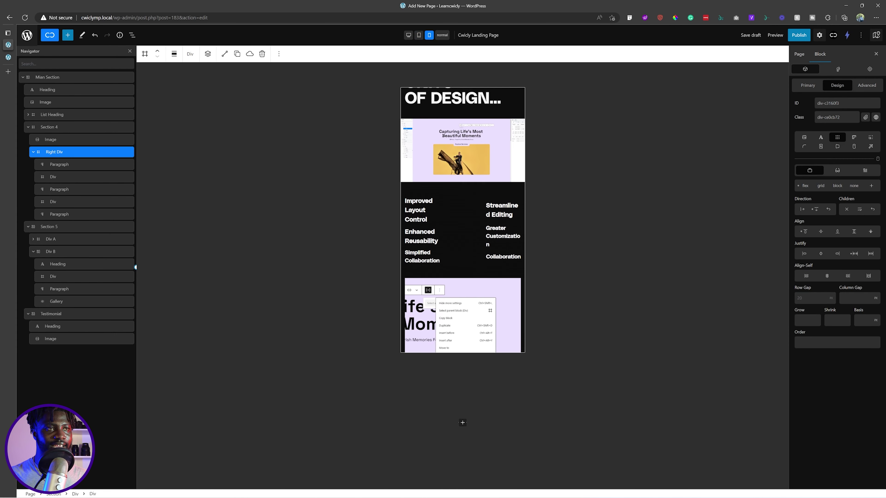
# - In the mobile view, set the width of the Improved Layout Control, Streamlined Editing and Enhanced Reusability headings to 100%
pyautogui.click(428, 208)
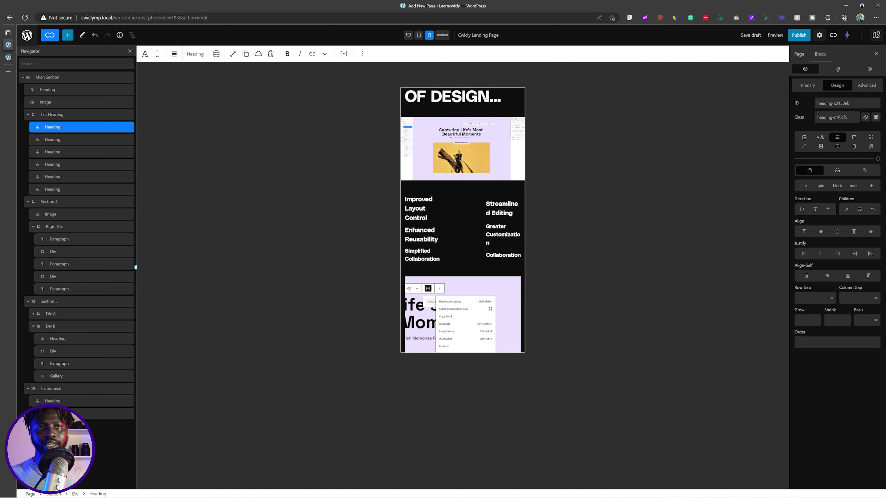
pyautogui.click(857, 139)
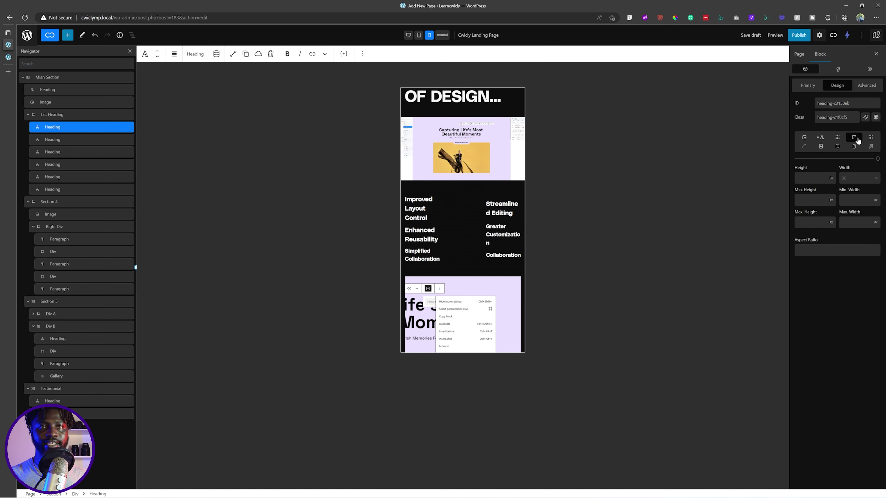
pyautogui.click(857, 178)
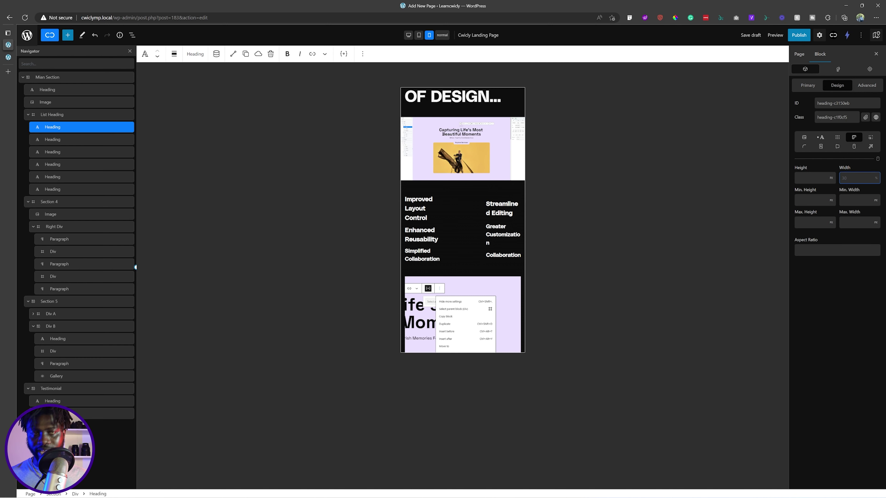
pyautogui.write('100')
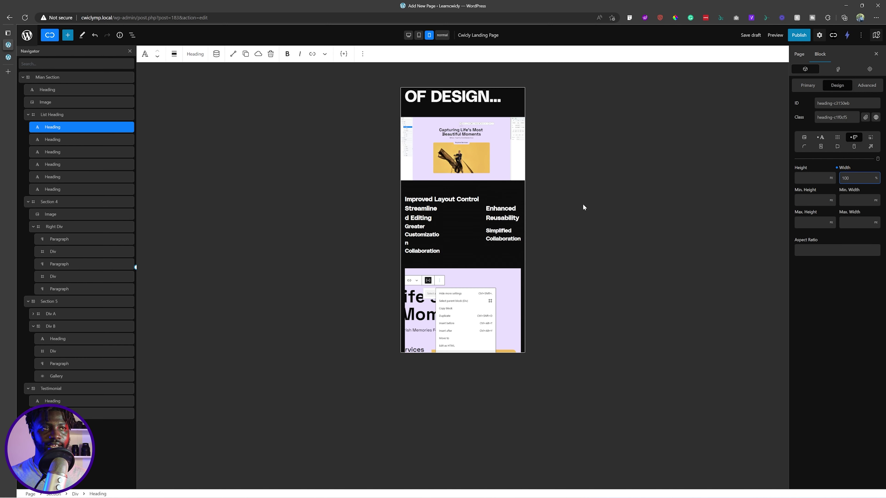
pyautogui.click(483, 211)
pyautogui.click(858, 178)
pyautogui.write('100')
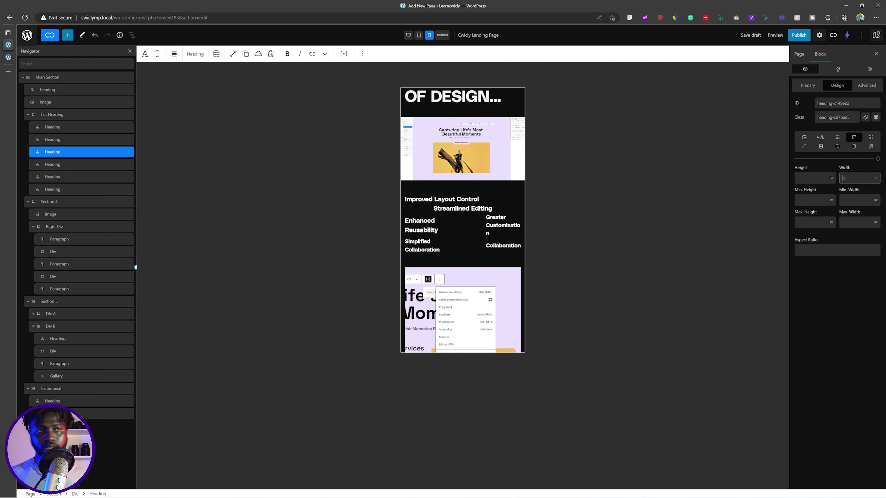
pyautogui.write('100')
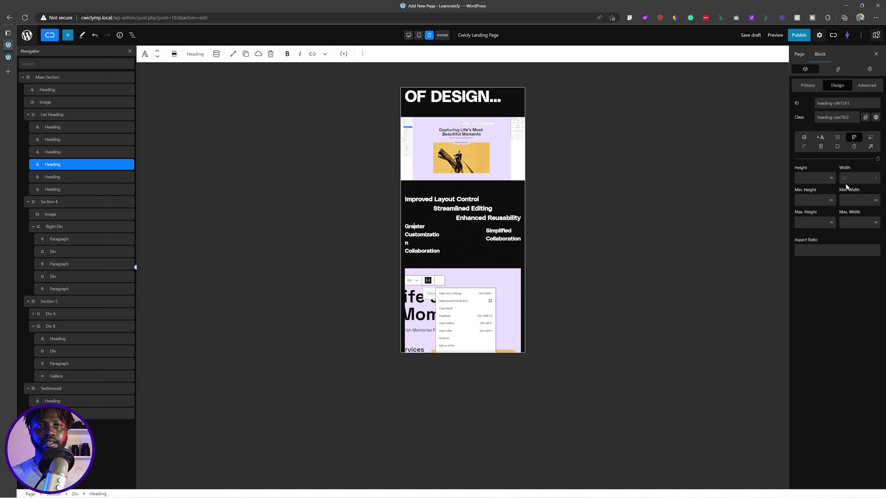
# - Set the width of the Greater Customization, Simplified Collaboration and Collaboration headings to 100% for mobile
pyautogui.click(849, 179)
pyautogui.write('100')
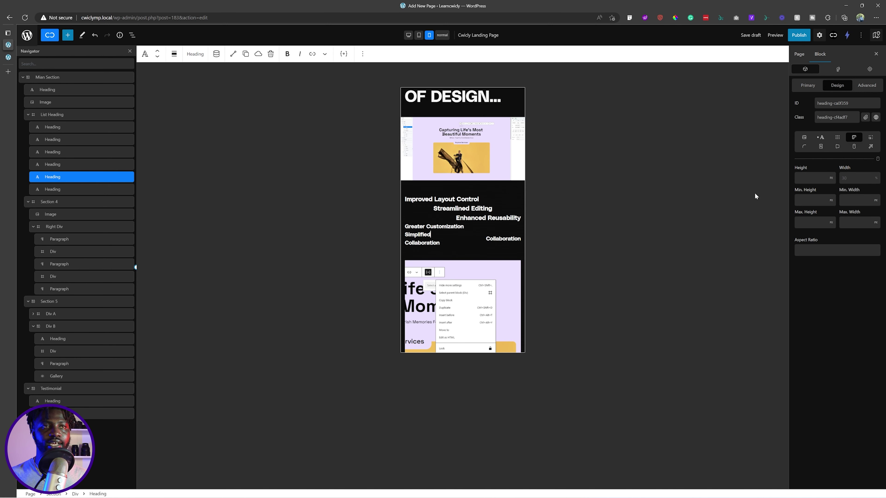
pyautogui.click(851, 178)
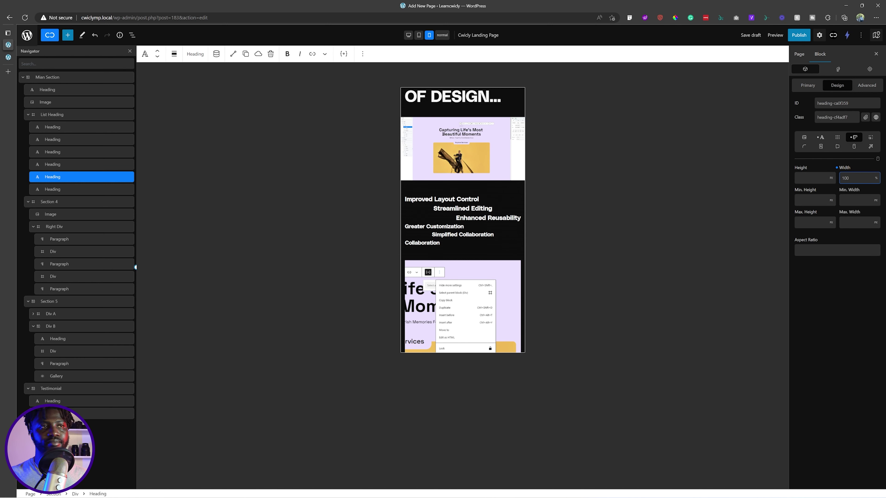
pyautogui.click(433, 243)
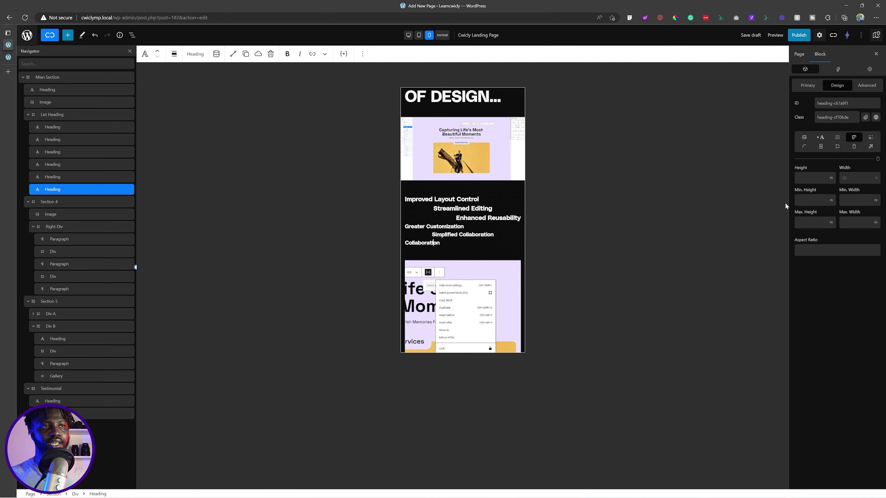
pyautogui.click(851, 178)
pyautogui.write('100')
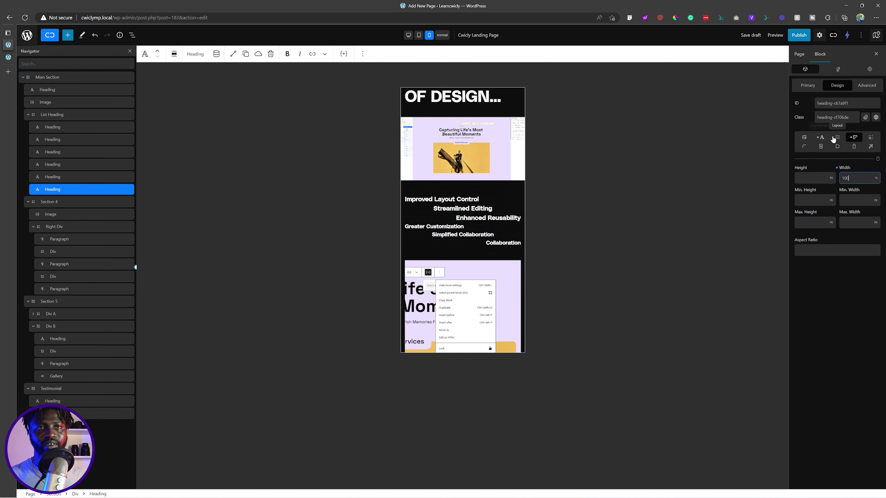
# - Make the List Heading div a flex container with column direction and start alignment in the mobile view
pyautogui.click(69, 115)
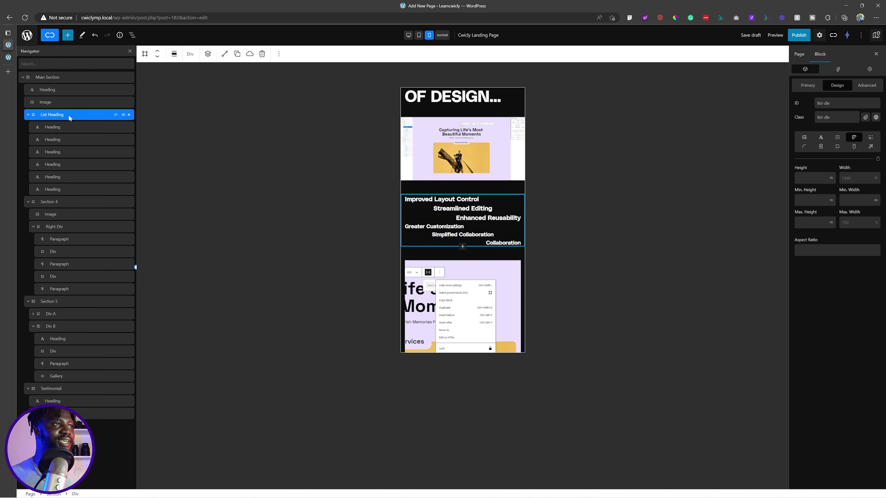
pyautogui.click(836, 139)
pyautogui.click(803, 187)
pyautogui.click(815, 209)
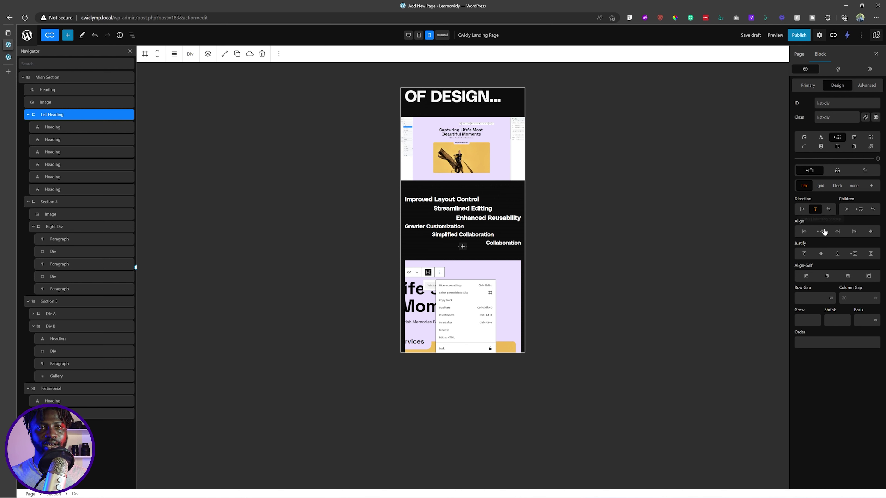
pyautogui.click(805, 232)
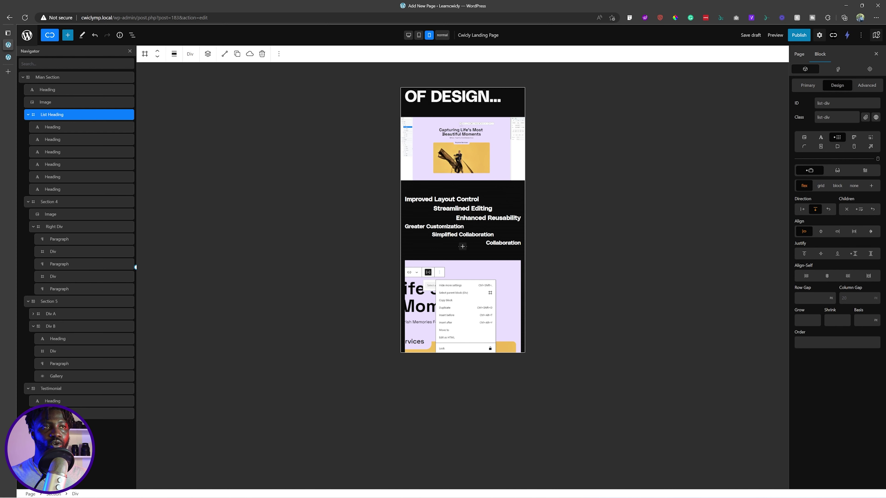
# - Justify the Improved Layout Control, Streamlined Editing and Enhanced Reusability headings to the start for mobile
pyautogui.click(437, 200)
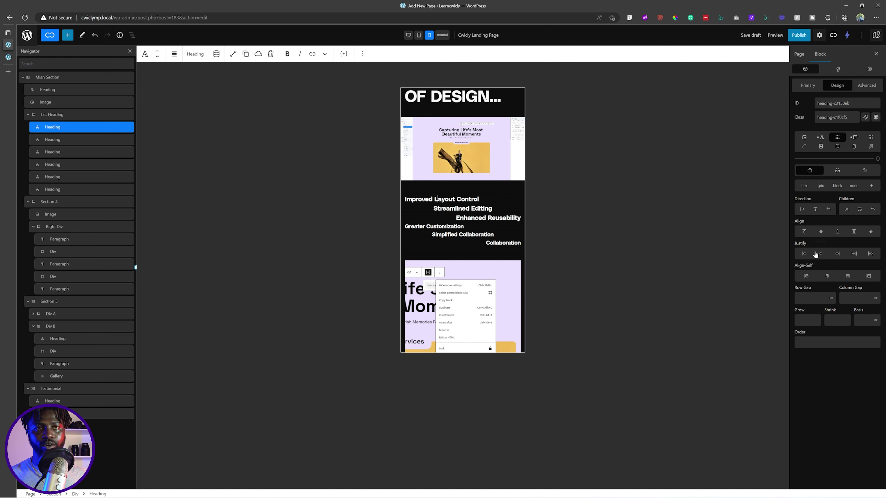
pyautogui.click(804, 253)
pyautogui.press('Down')
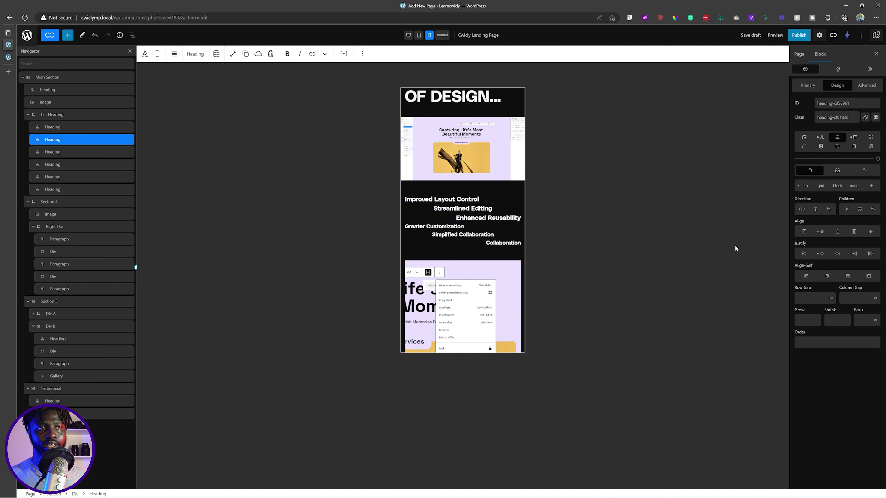
pyautogui.click(805, 255)
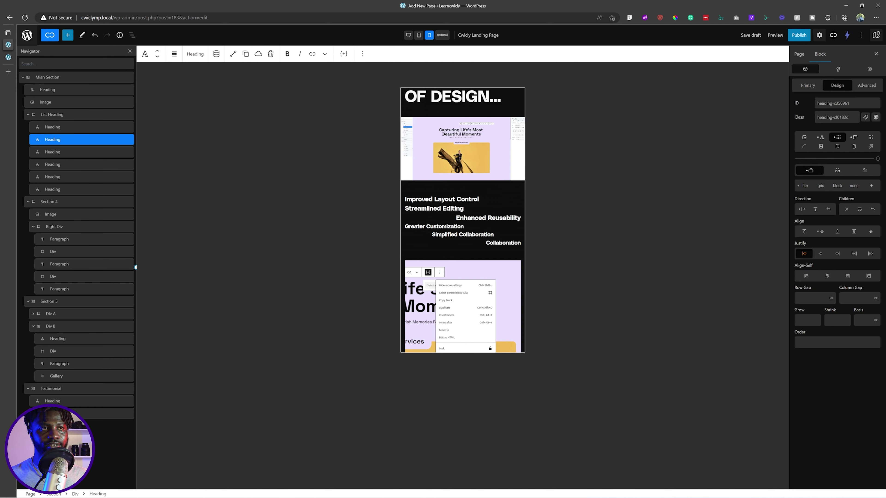
pyautogui.press('Down')
pyautogui.click(804, 254)
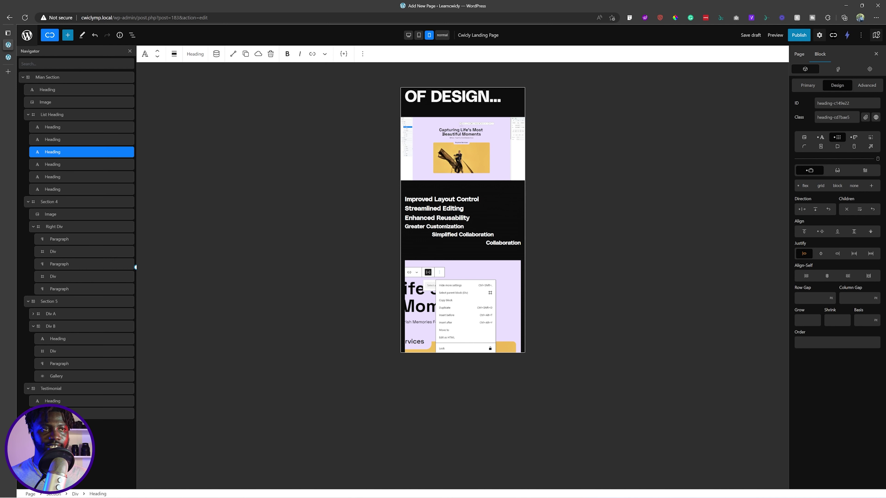
# - Justify the Simplified Collaboration and Collaboration headings to the start in the mobile view
pyautogui.press('Down')
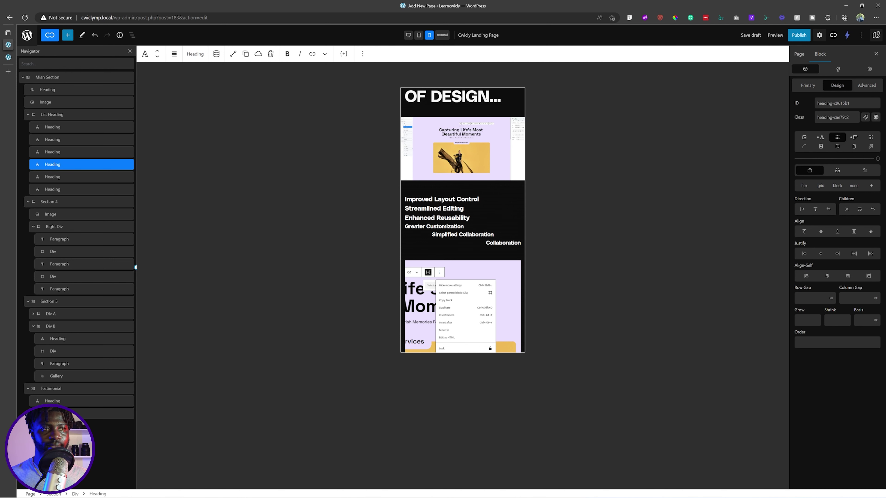
pyautogui.press('Down')
pyautogui.click(804, 254)
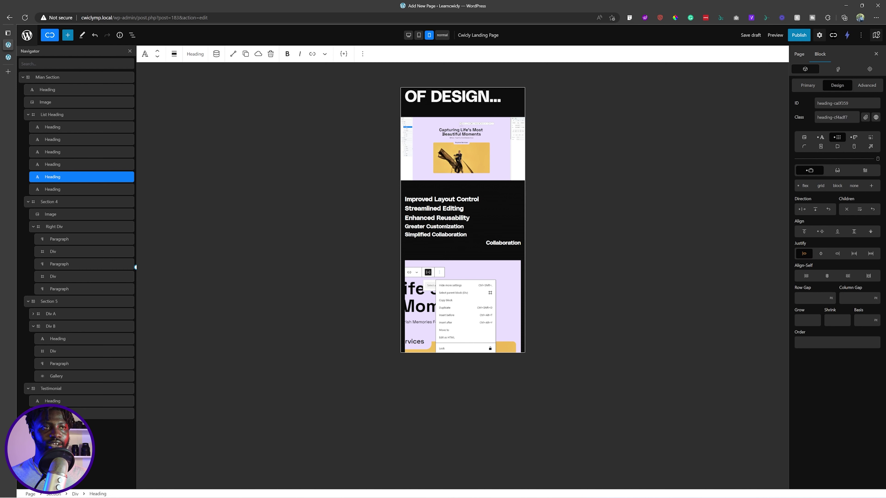
pyautogui.press('Down')
pyautogui.click(803, 254)
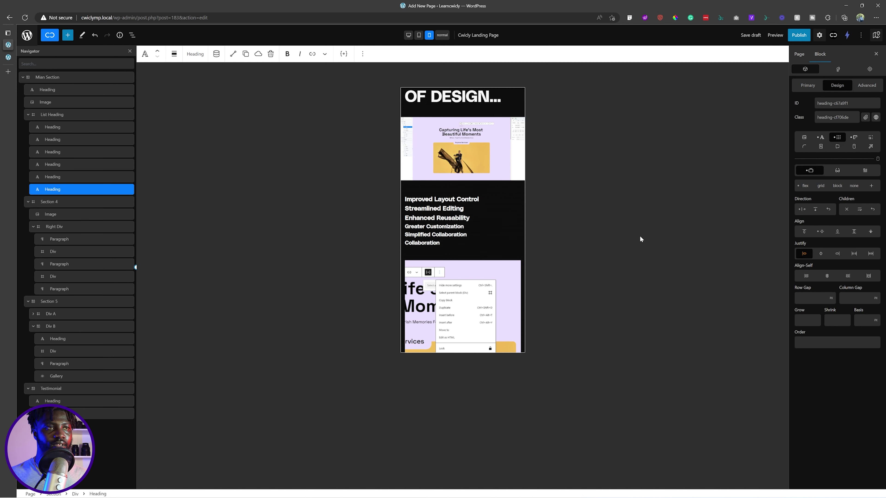
# - Set the List Heading div's row gap to 10 px for mobile and save the draft
pyautogui.click(51, 117)
pyautogui.click(811, 298)
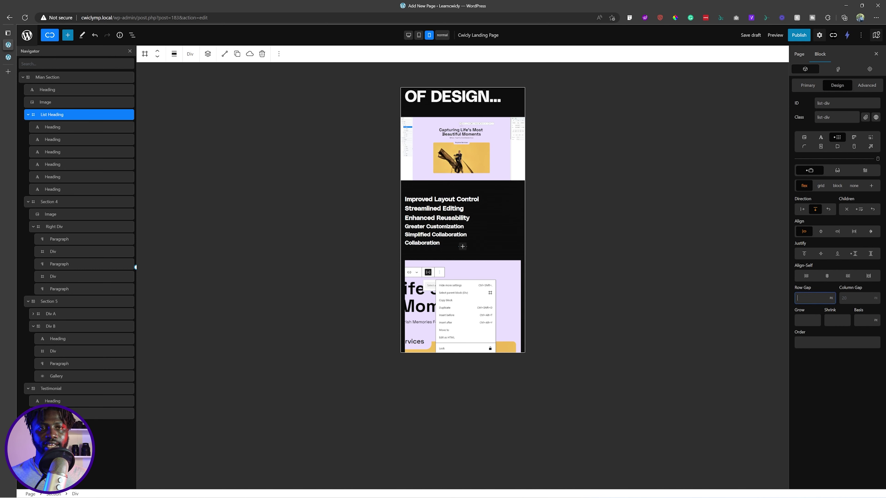
pyautogui.write('10')
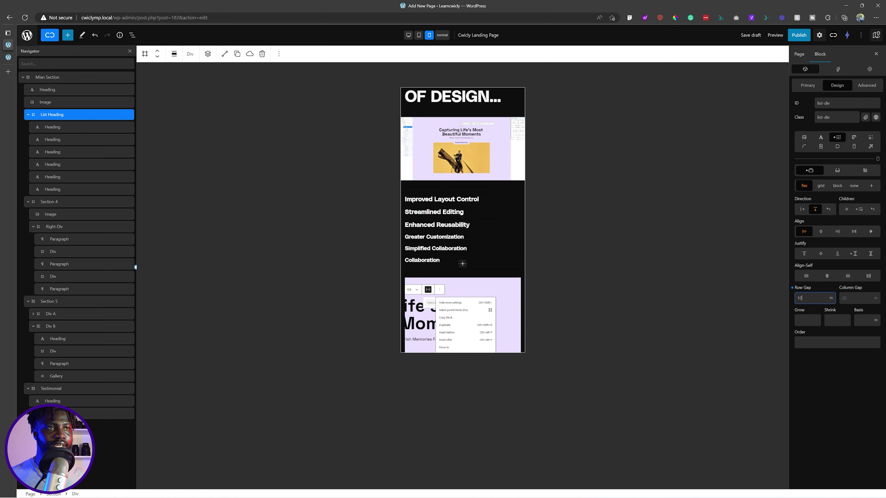
pyautogui.hotkey('ctrl', 's')
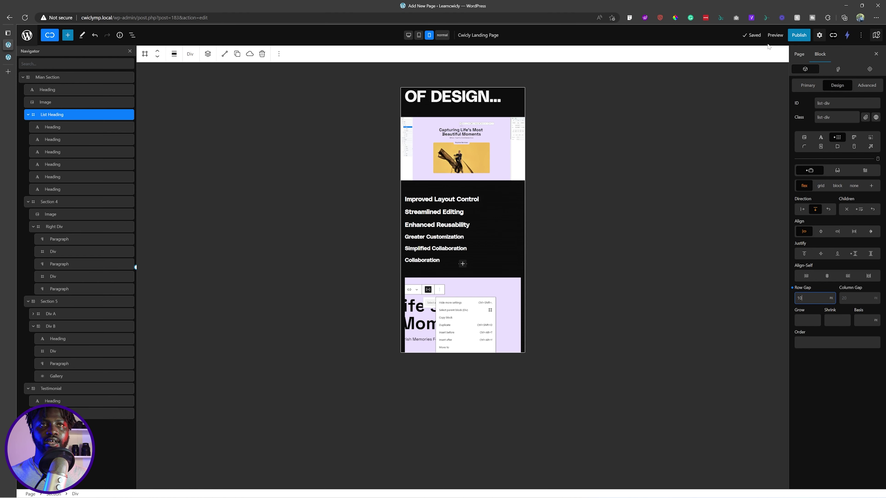
# - Set the gallery in Section 5's Div B to 2 columns in the mobile view
pyautogui.scroll(-3, 498, 251)
pyautogui.scroll(-4, 460, 220)
pyautogui.scroll(-8, 474, 239)
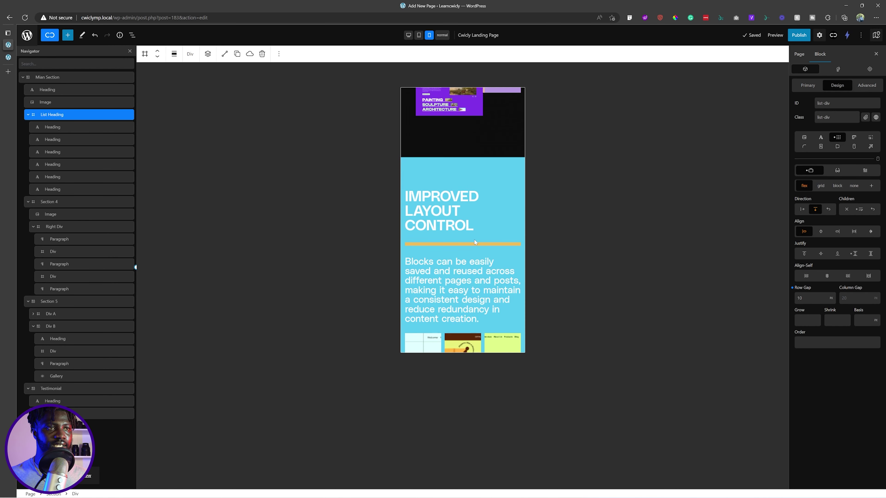
pyautogui.scroll(-7, 474, 240)
pyautogui.scroll(2, 443, 164)
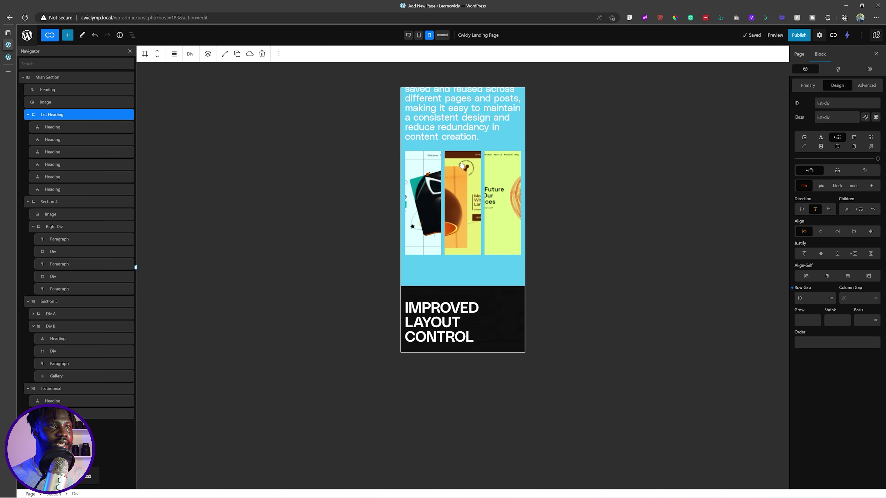
pyautogui.click(427, 166)
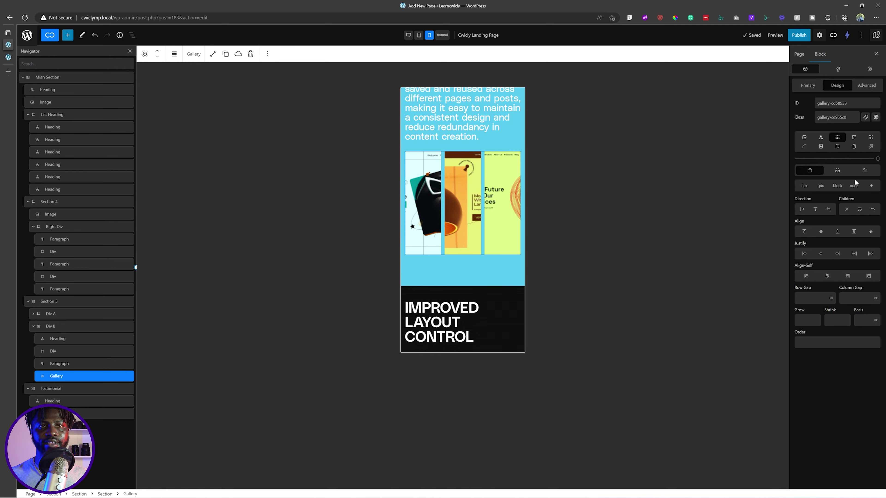
pyautogui.click(815, 86)
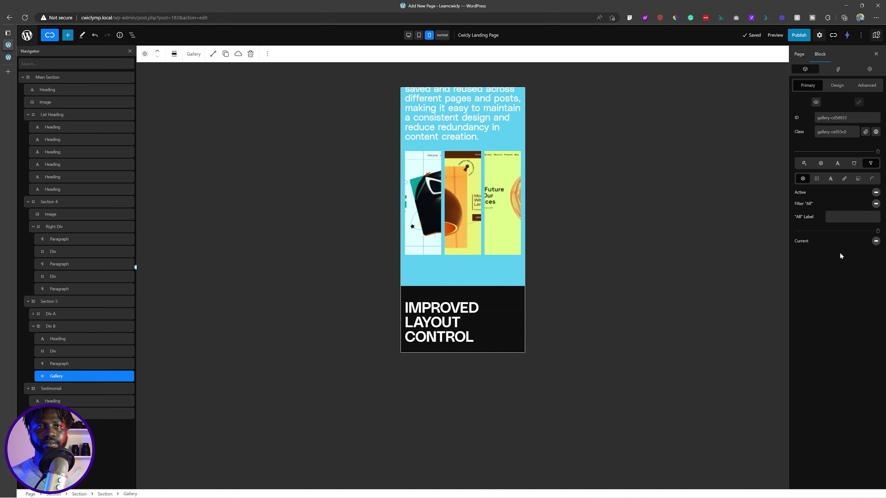
pyautogui.click(804, 164)
pyautogui.click(820, 164)
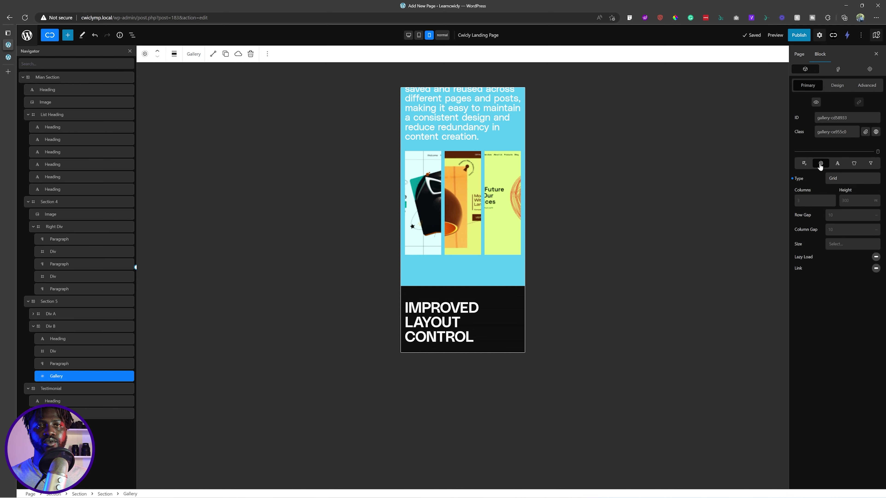
pyautogui.click(815, 200)
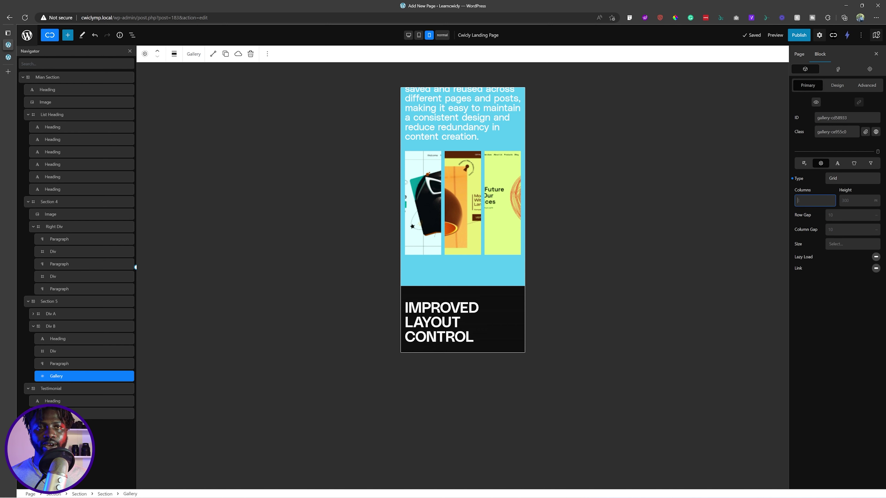
pyautogui.write('2')
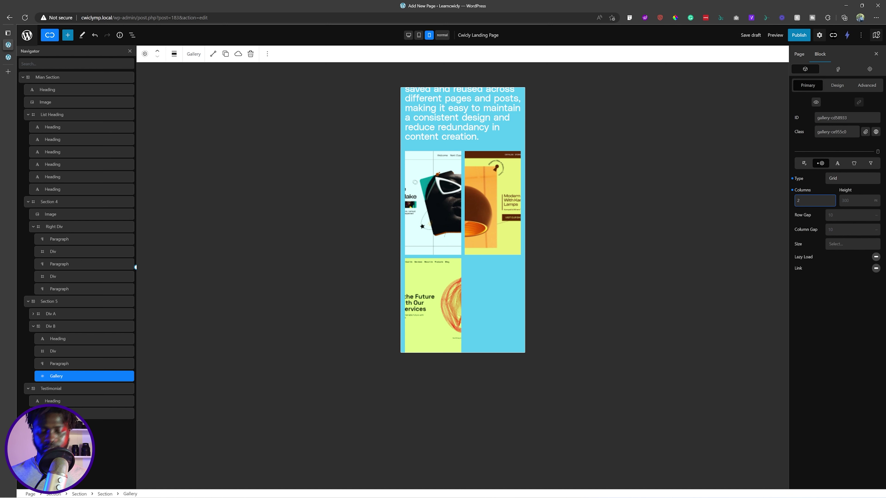
# - Set the Section 5 gallery to 1 column in the mobile view
pyautogui.press('BackSpace')
pyautogui.write('3')
pyautogui.press('BackSpace')
pyautogui.write('1')
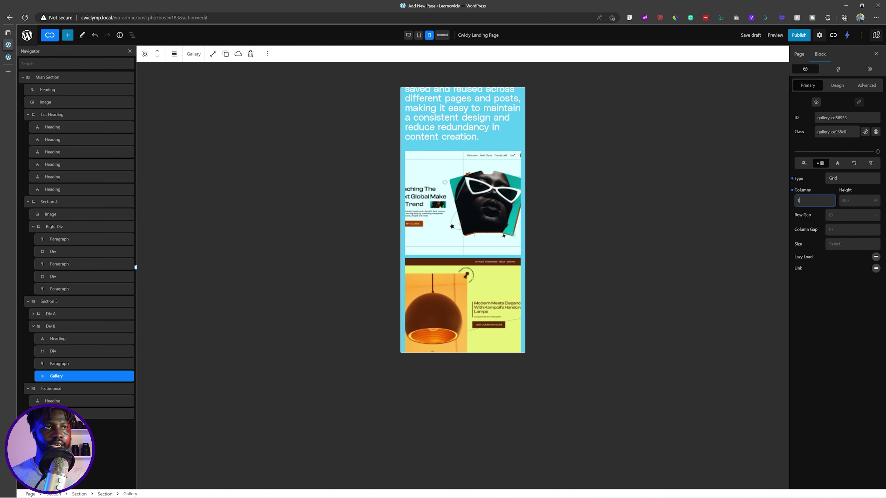
# - Check the middle gallery image's size in the Figma mockup and set the Cwicly gallery's mobile height to 212
pyautogui.click(853, 201)
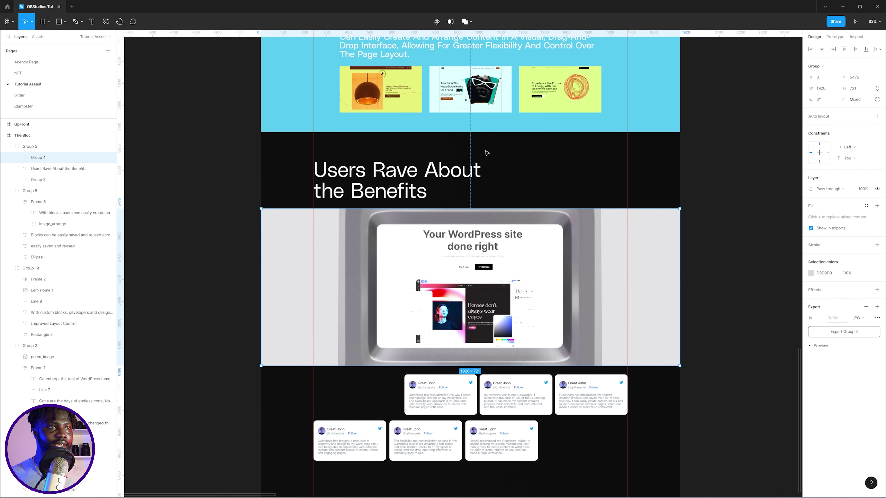
pyautogui.doubleClick(488, 93)
pyautogui.doubleClick(489, 93)
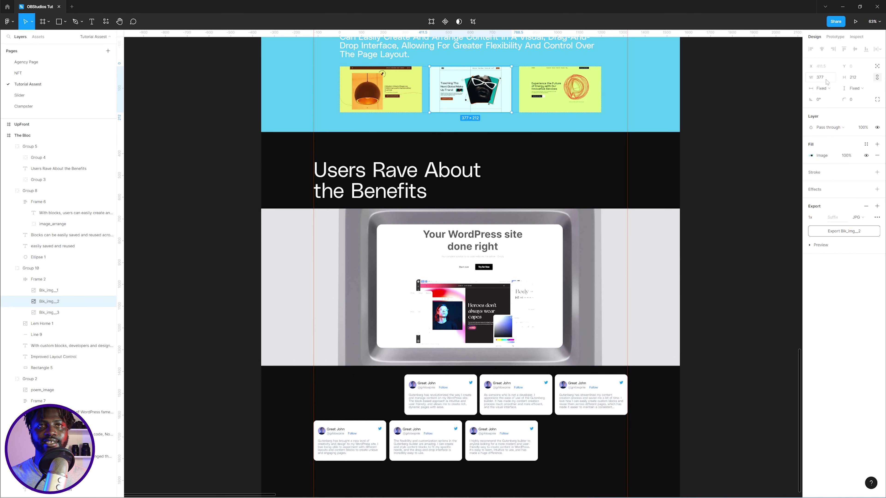
pyautogui.click(859, 81)
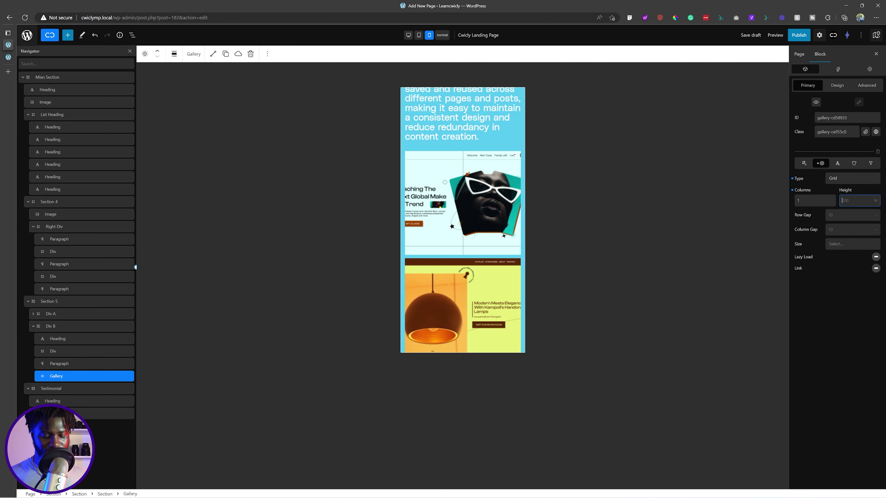
pyautogui.write('212')
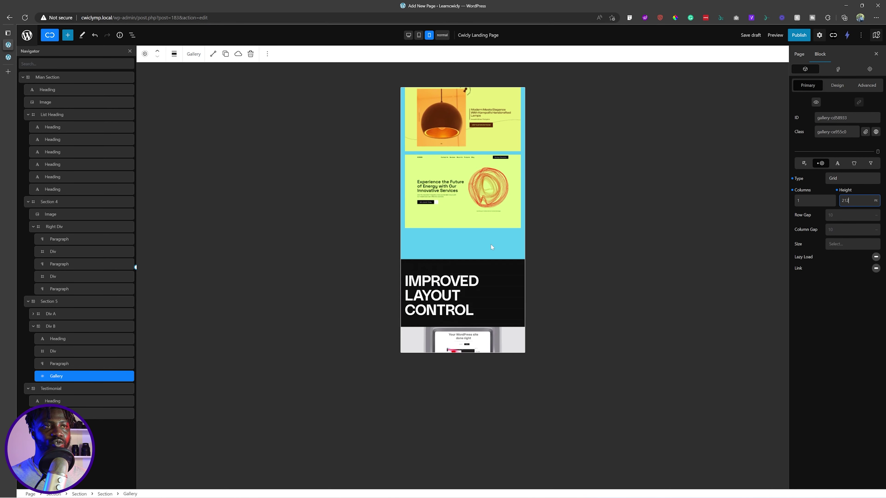
# - Set the gallery to 2 columns with a height of 212 in the tablet view and save the draft
pyautogui.click(419, 35)
pyautogui.scroll(-5, 515, 172)
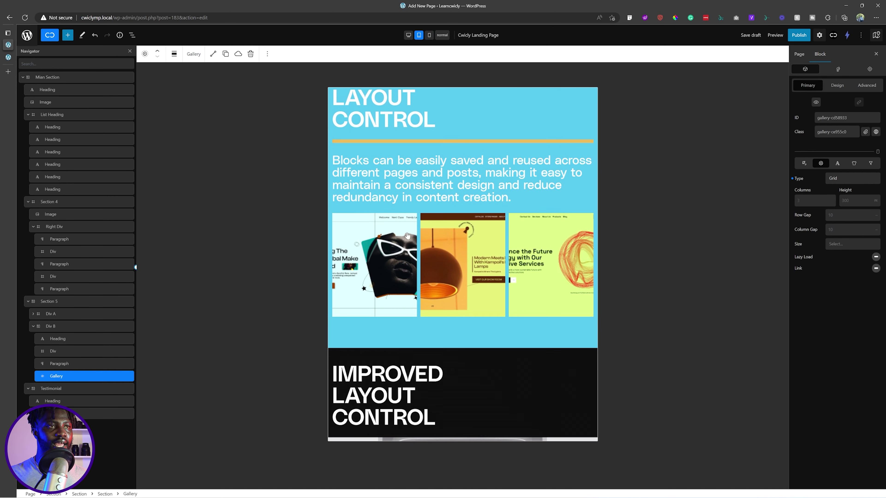
pyautogui.click(419, 226)
pyautogui.click(814, 201)
pyautogui.write('2')
pyautogui.click(856, 200)
pyautogui.write('212')
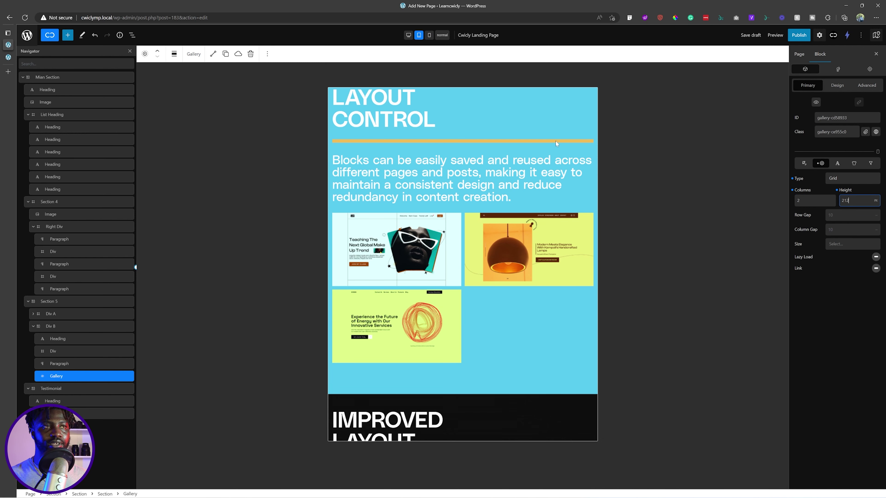
pyautogui.click(750, 34)
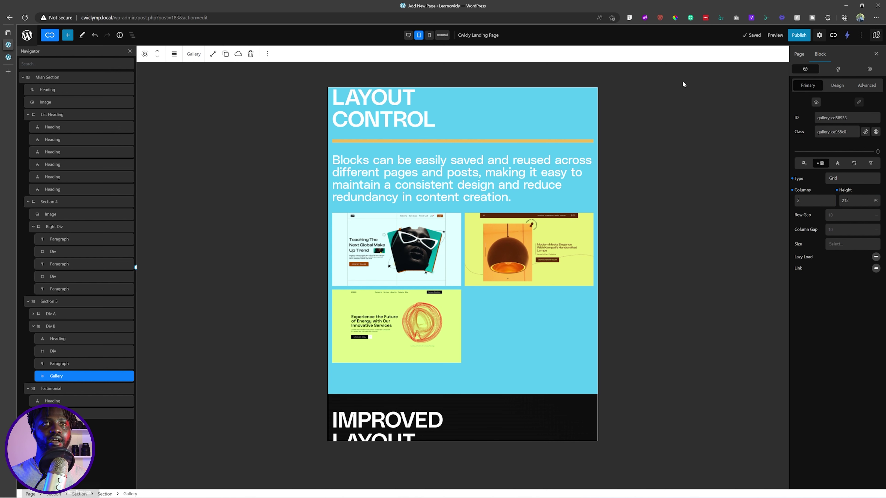
# - Review the page sections in the tablet and mobile views, from the testimonial section back up to the hero heading
pyautogui.scroll(3, 586, 274)
pyautogui.scroll(-8, 521, 289)
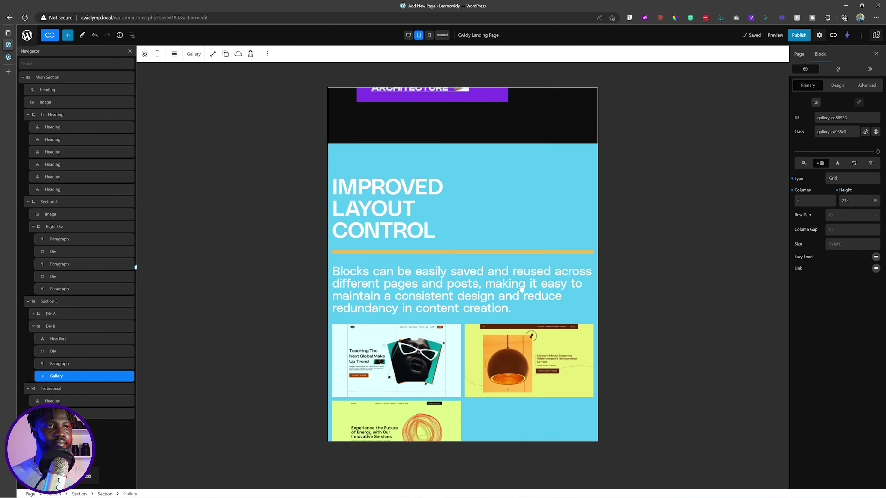
pyautogui.scroll(2, 521, 289)
pyautogui.scroll(-3, 520, 289)
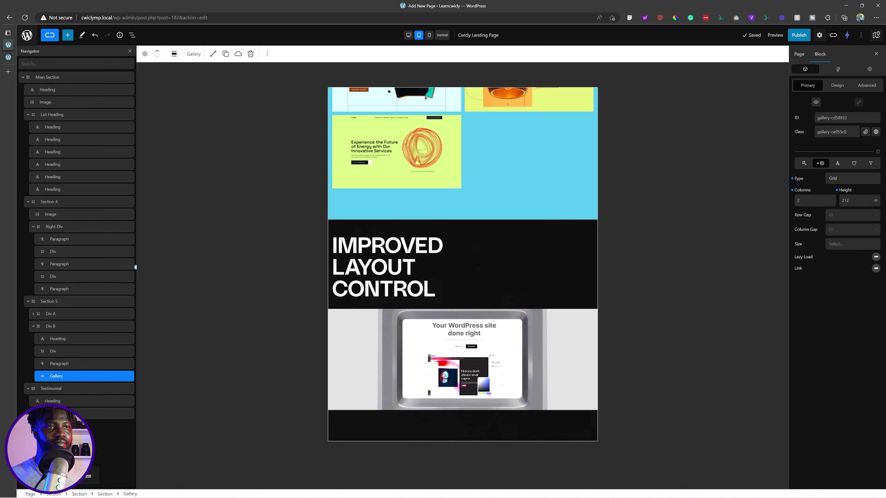
pyautogui.click(430, 34)
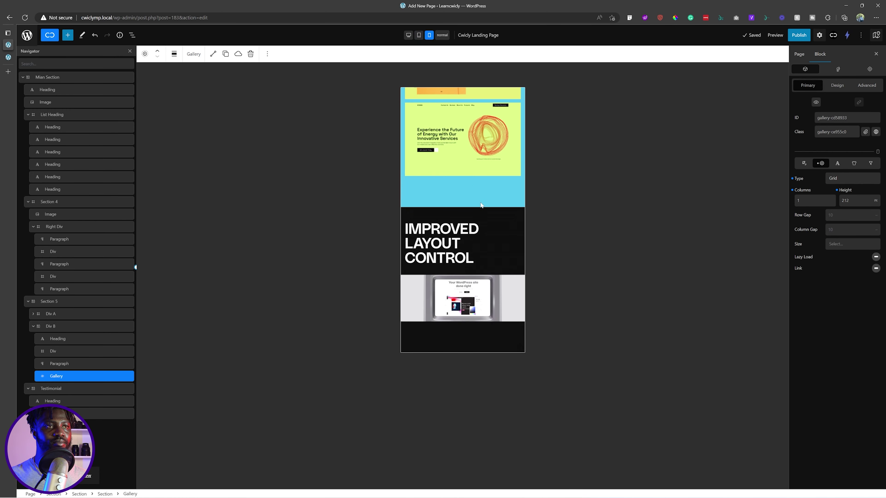
pyautogui.scroll(20, 462, 219)
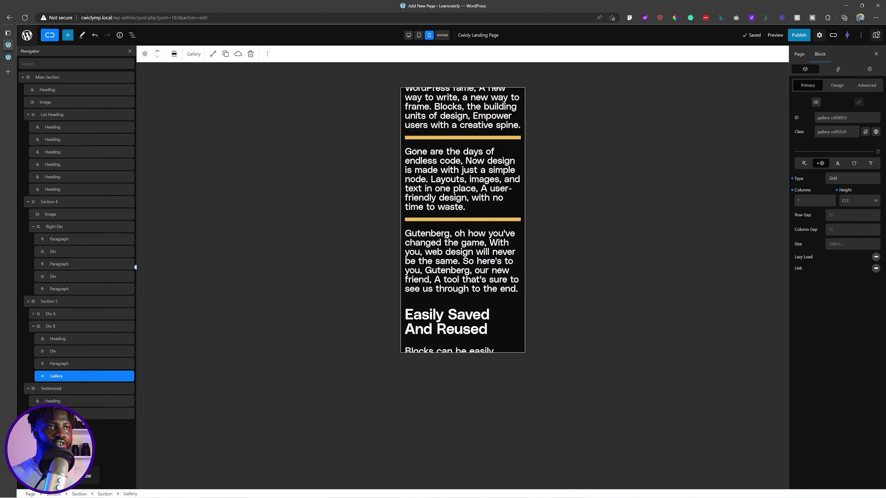
pyautogui.scroll(5, 462, 220)
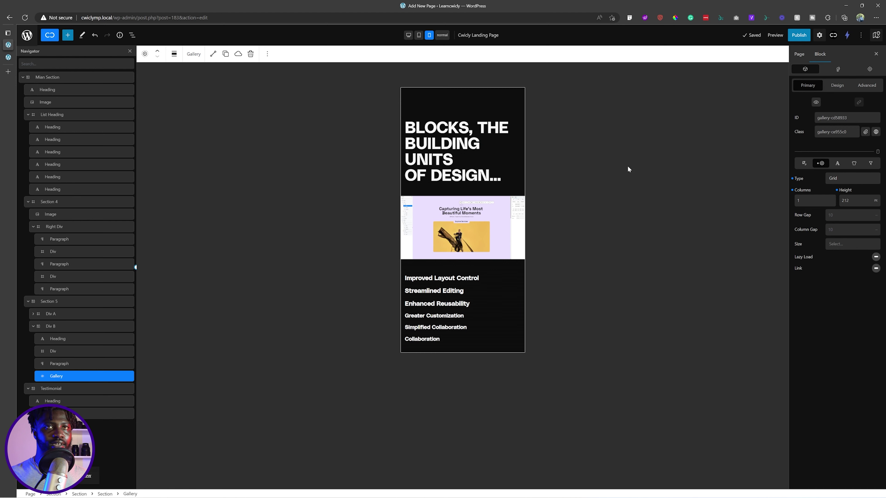
# - Reload the page preview and view it at the 375 px and 425 px mobile widths
pyautogui.click(8, 57)
pyautogui.click(25, 17)
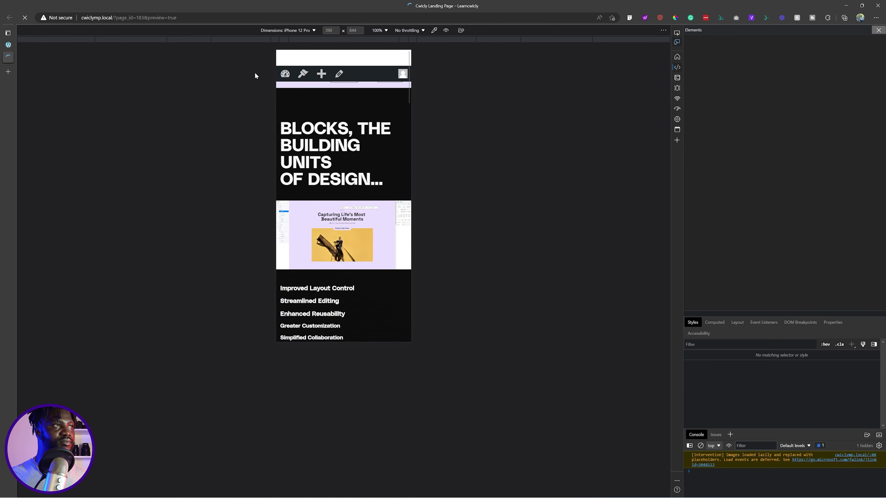
pyautogui.click(283, 38)
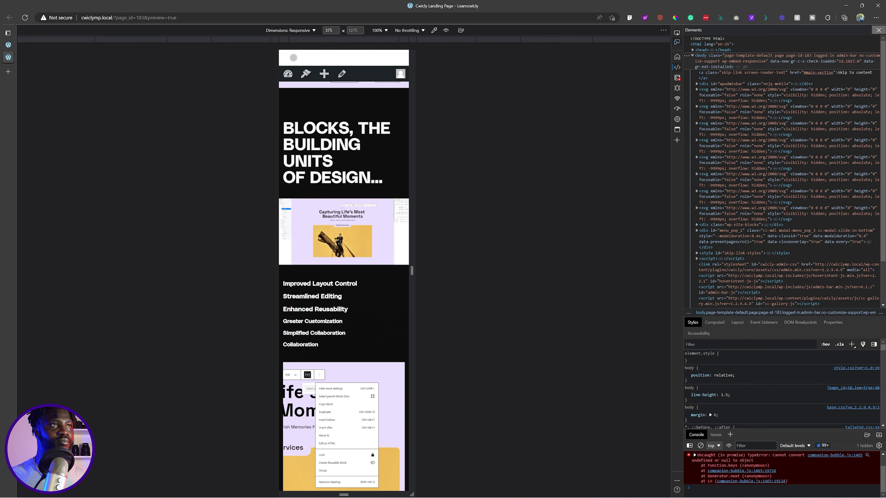
pyautogui.click(275, 38)
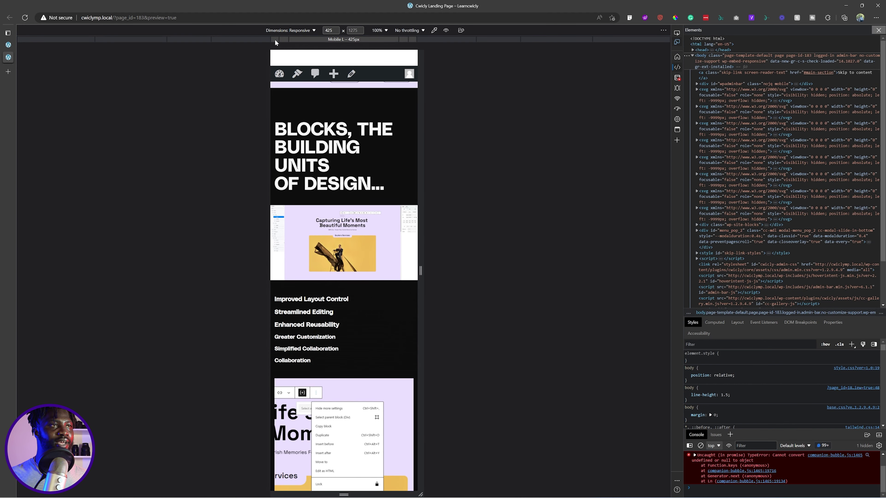
# - Resize the preview between about 1802, 585 and 1850 px wide and examine how the headings and gallery adapt
pyautogui.moveTo(421, 272); pyautogui.dragTo(660, 271)
pyautogui.scroll(-10, 560, 275)
pyautogui.scroll(-15, 561, 275)
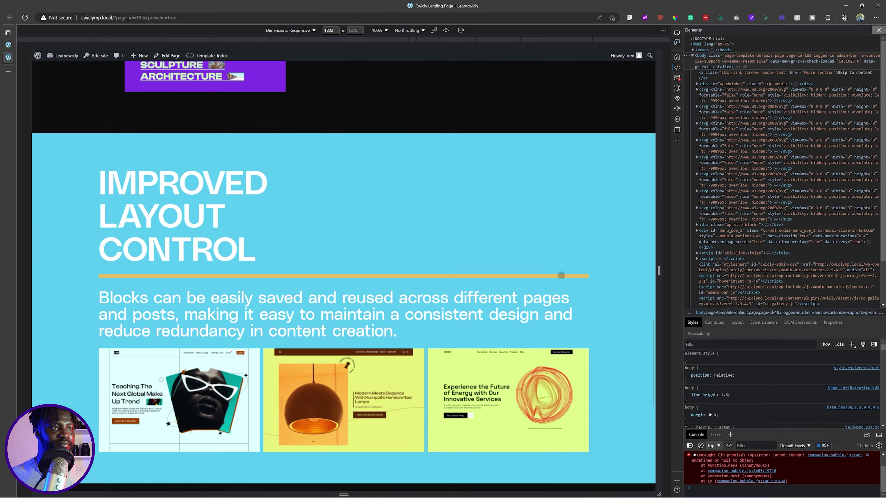
pyautogui.moveTo(659, 271); pyautogui.dragTo(447, 262)
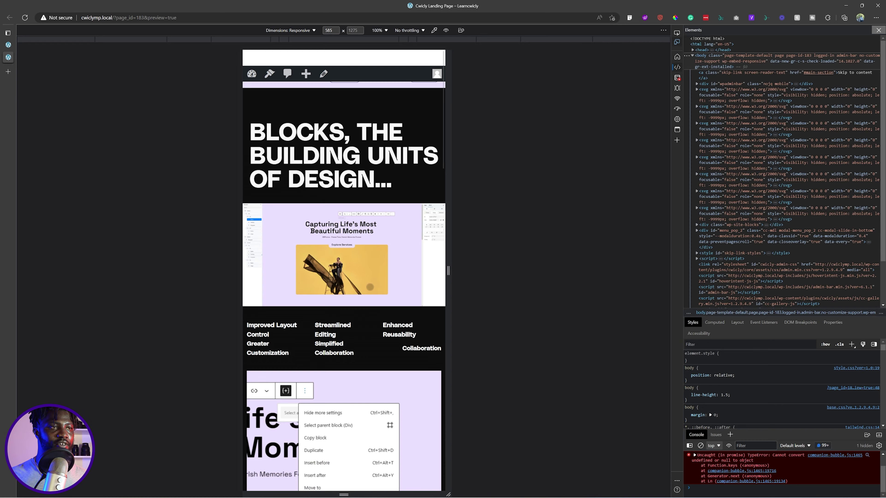
pyautogui.scroll(-7, 370, 287)
pyautogui.scroll(5, 370, 287)
pyautogui.scroll(1, 370, 287)
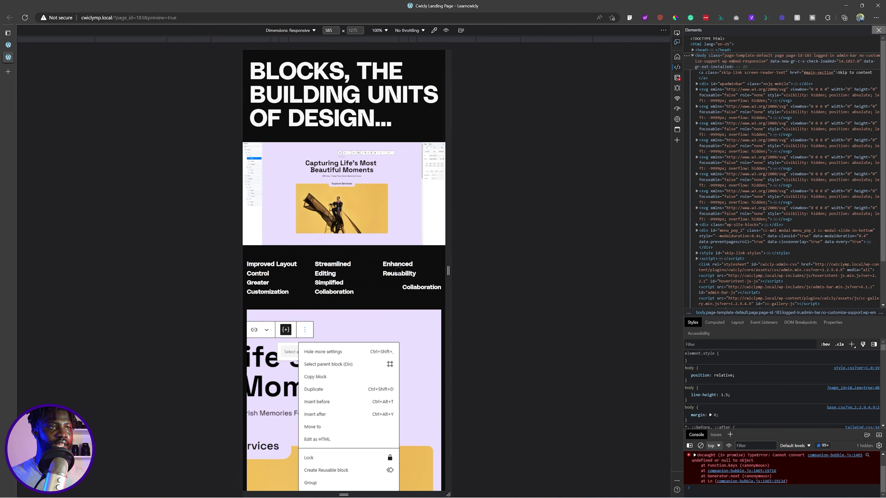
pyautogui.moveTo(448, 271); pyautogui.dragTo(667, 271)
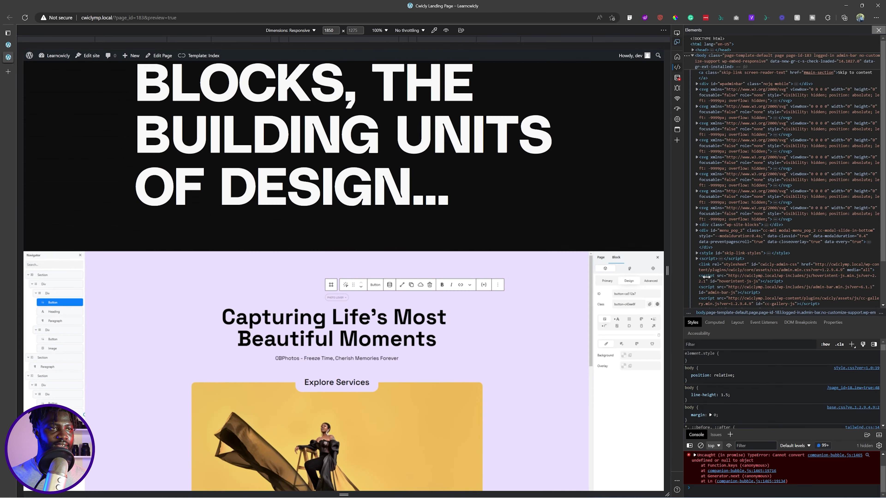
pyautogui.scroll(-8, 486, 275)
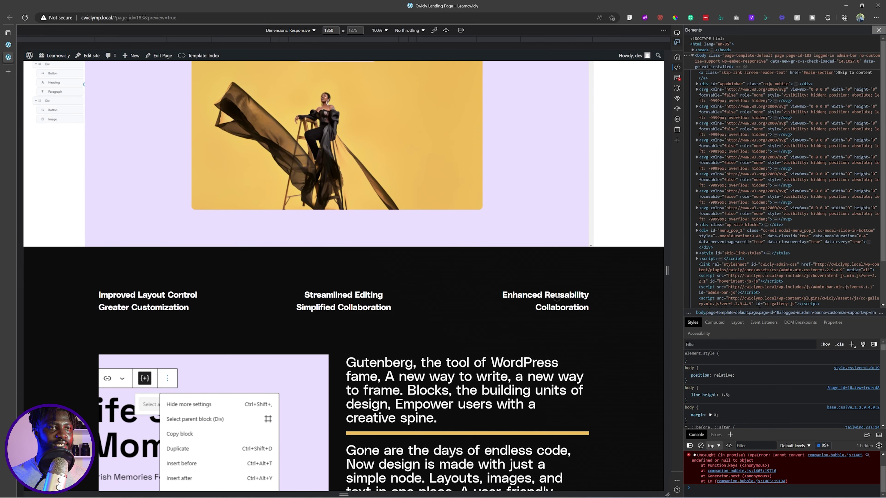
# - Inspect the Enhanced Reusability heading's flex layout settings in the desktop view and recheck the top of the page preview
pyautogui.click(8, 44)
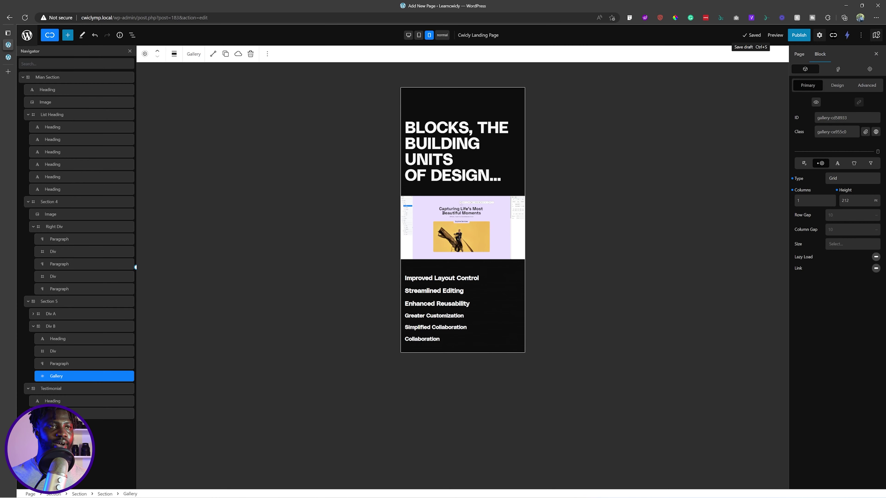
pyautogui.click(409, 35)
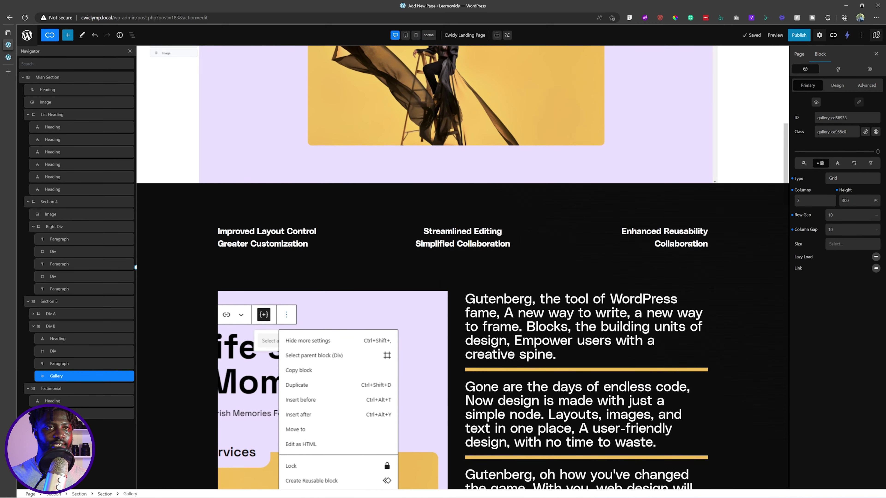
pyautogui.click(661, 231)
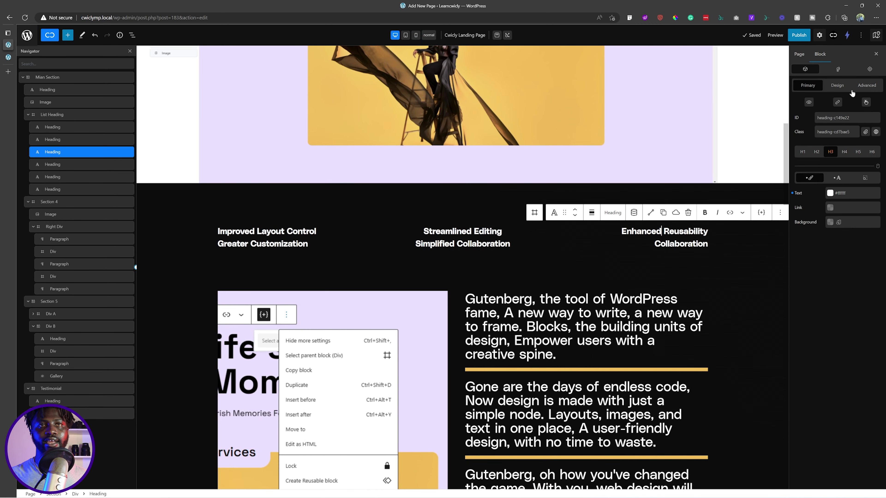
pyautogui.click(841, 88)
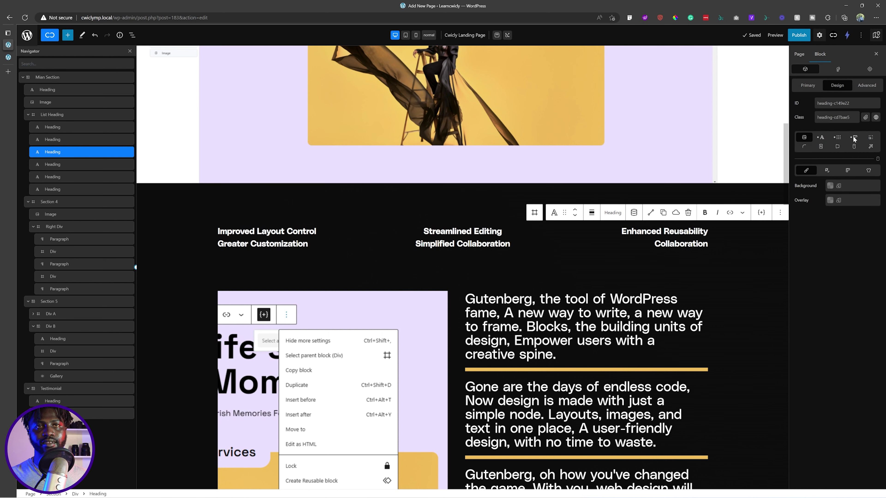
pyautogui.click(837, 137)
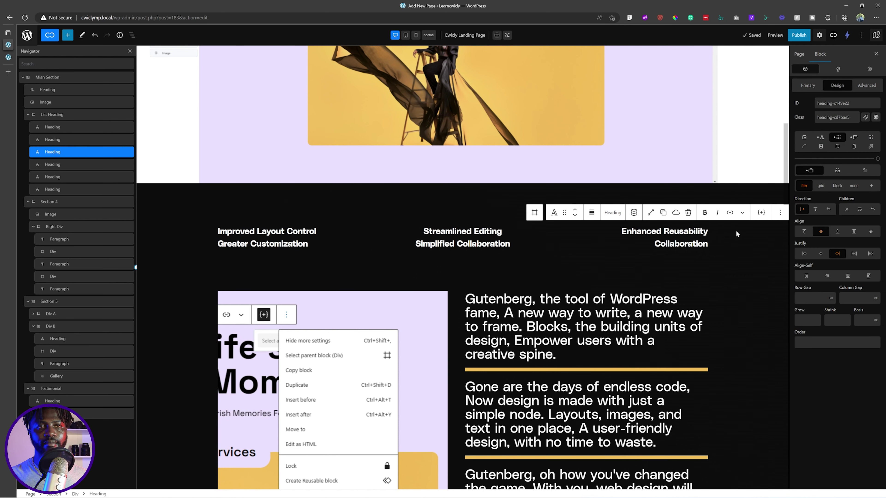
pyautogui.click(11, 58)
pyautogui.scroll(10, 451, 187)
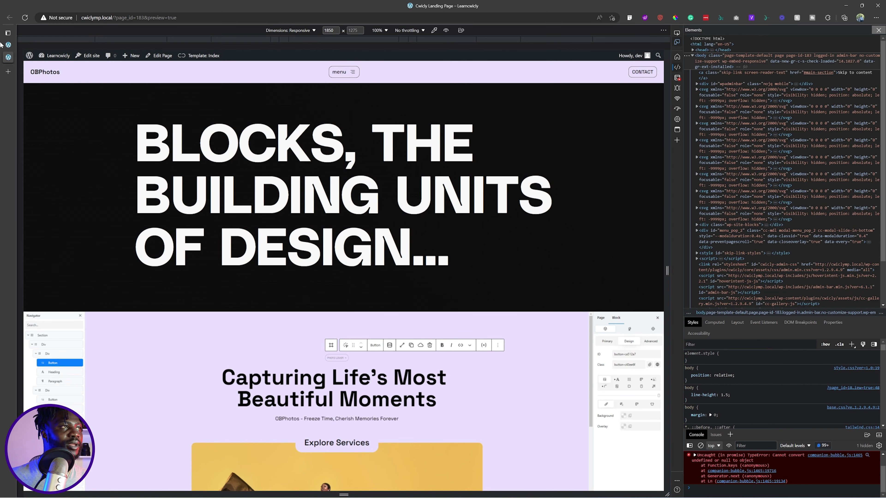
# - Publish the Cwicly Landing Page and dismiss the post-publish information
pyautogui.click(5, 45)
pyautogui.click(798, 35)
pyautogui.click(813, 35)
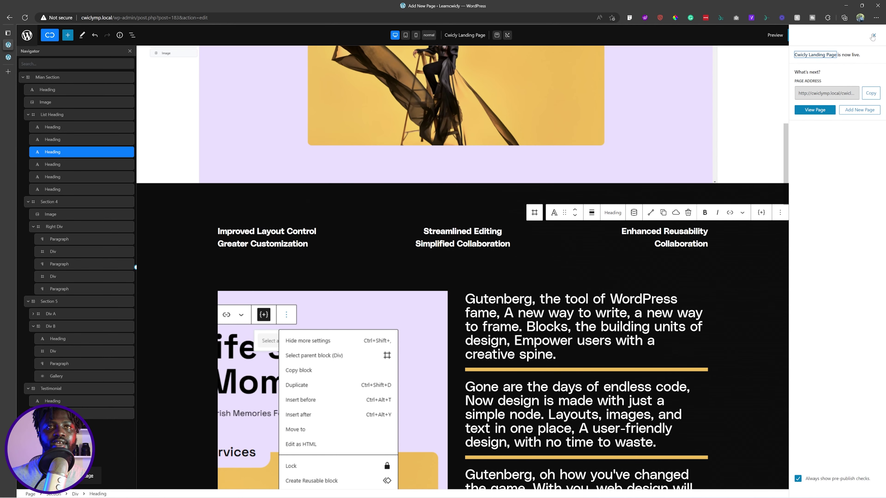
pyautogui.click(873, 36)
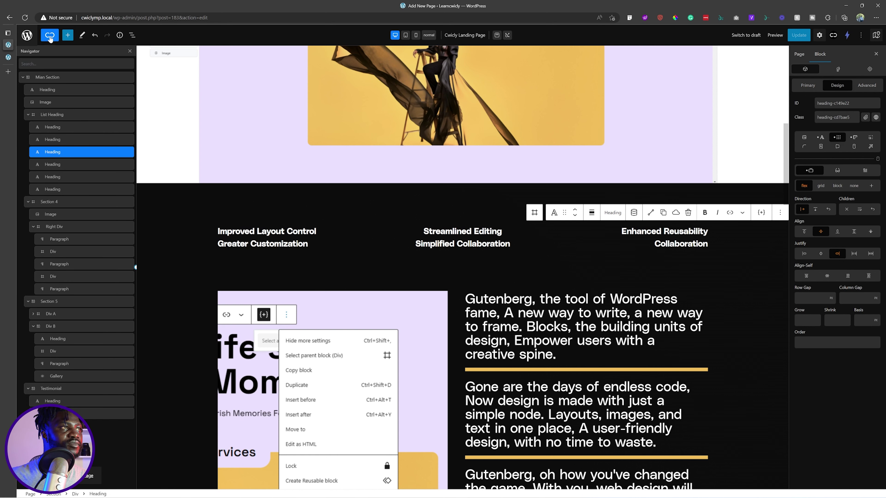
pyautogui.moveTo(10, 48)
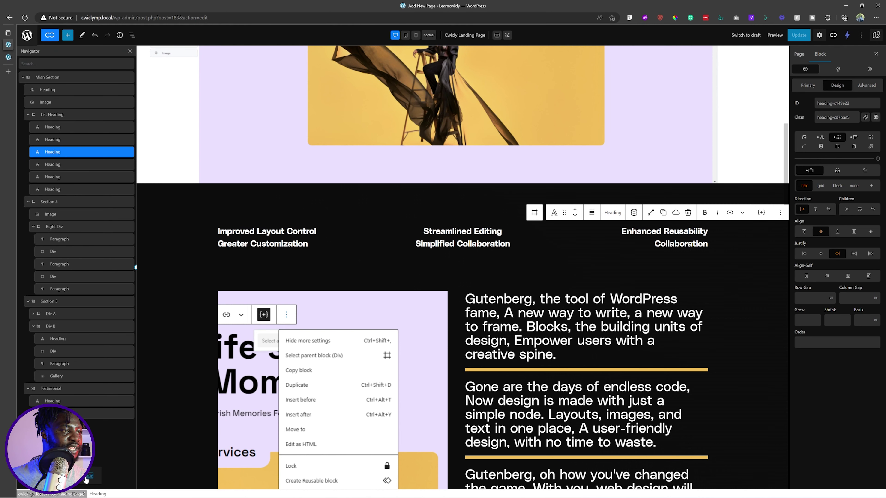
pyautogui.moveTo(16, 69)
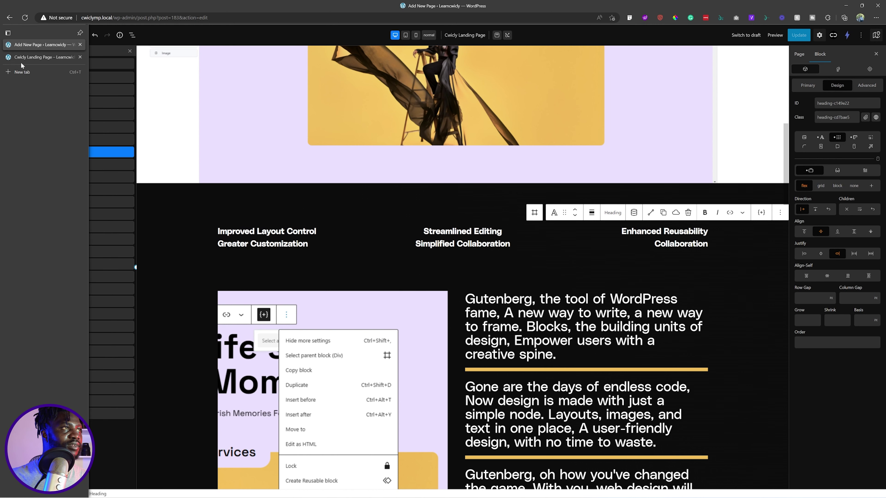
# - Copy the web address of the published landing page
pyautogui.click(38, 57)
pyautogui.click(120, 18)
pyautogui.hotkey('ctrl', 'c')
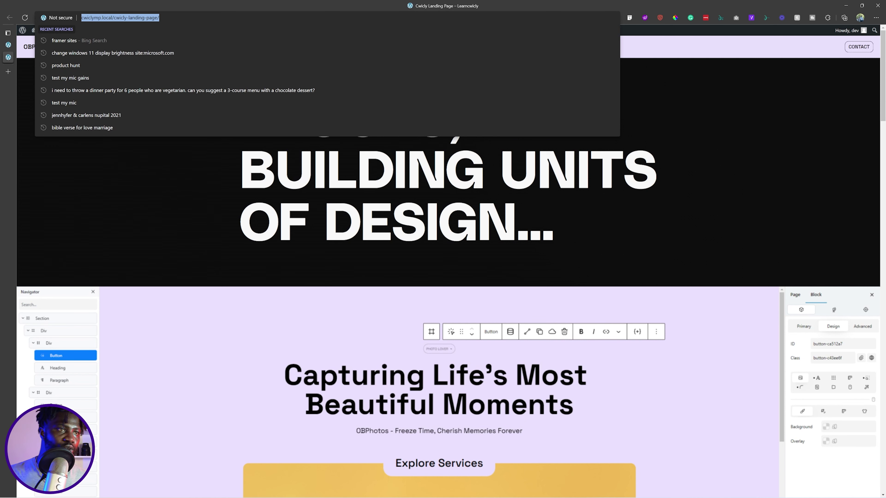
# - Switch to Google Chrome in guest mode, maximize its window and dismiss the default-browser notice
pyautogui.click(310, 257)
pyautogui.scroll(-1, 310, 257)
pyautogui.moveTo(520, 494)
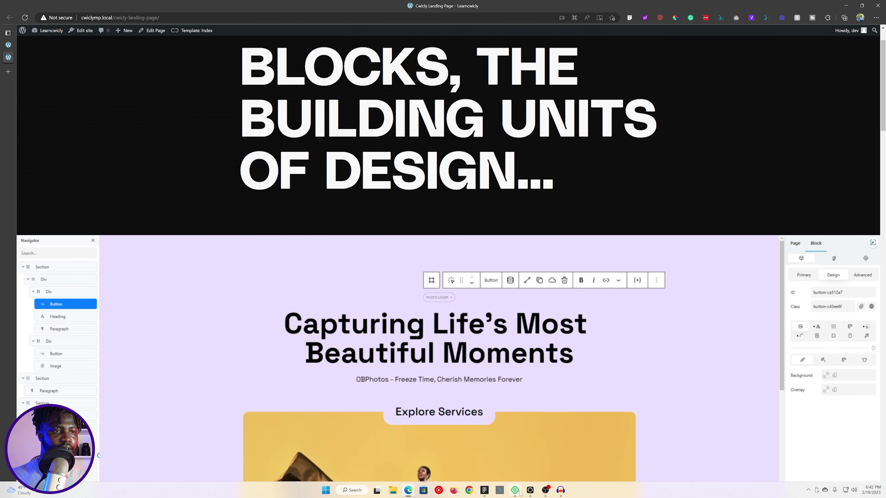
pyautogui.click(469, 493)
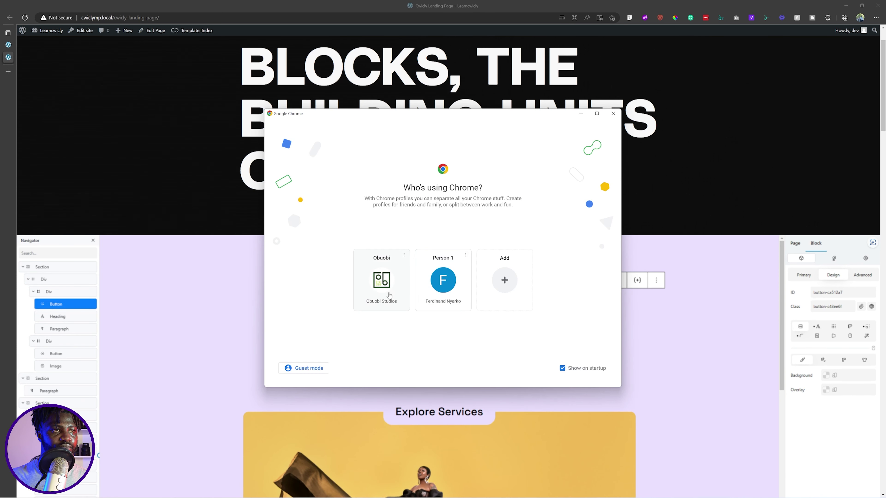
pyautogui.click(308, 368)
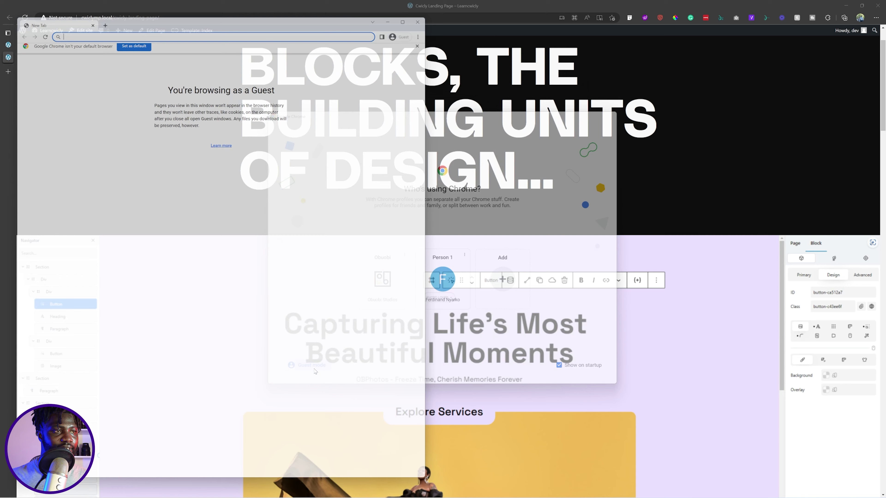
pyautogui.doubleClick(300, 15)
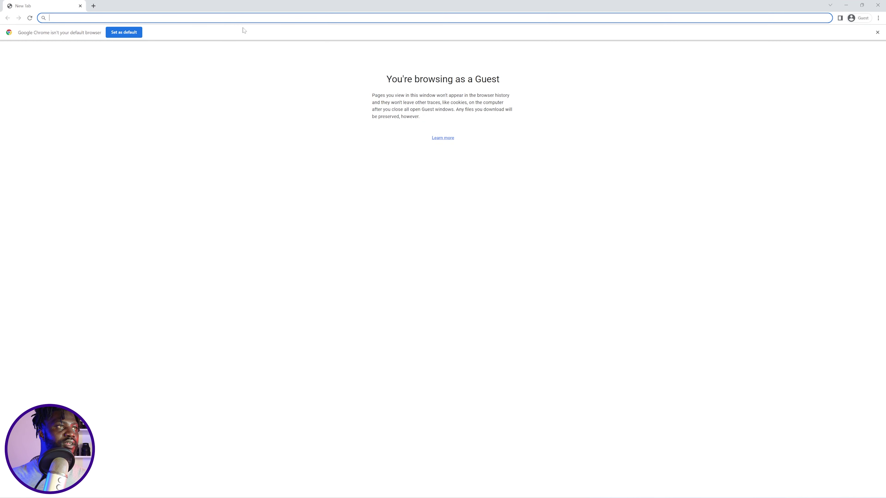
pyautogui.click(877, 32)
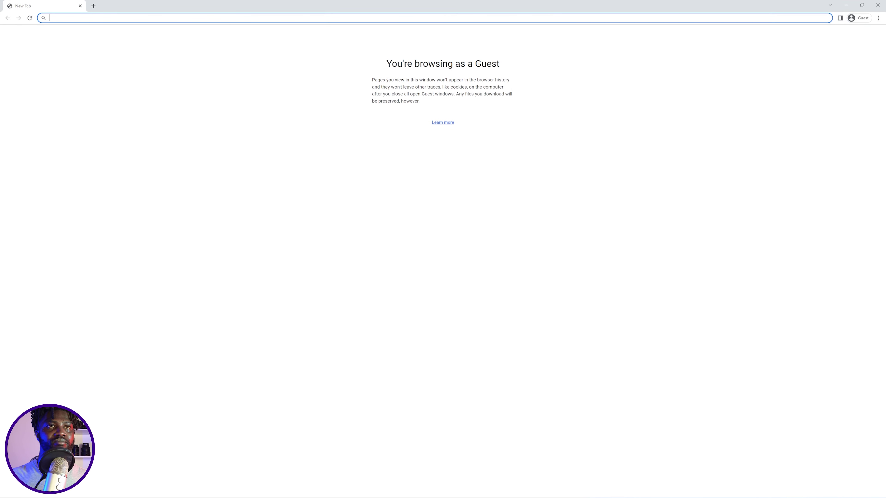
# - Load the copied address cwiclymp.local/cwicly-landing-page/ in the guest window and look through the whole published page
pyautogui.hotkey('ctrl', 'v')
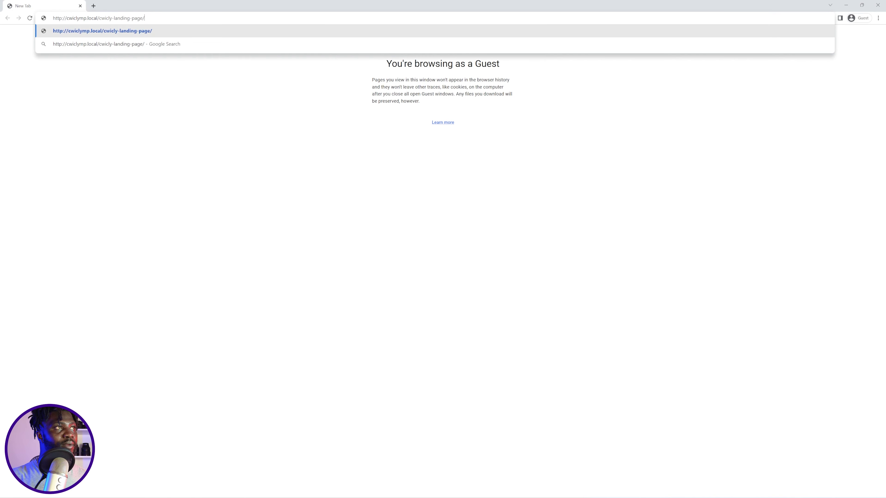
pyautogui.press('Return')
pyautogui.scroll(-15, 416, 113)
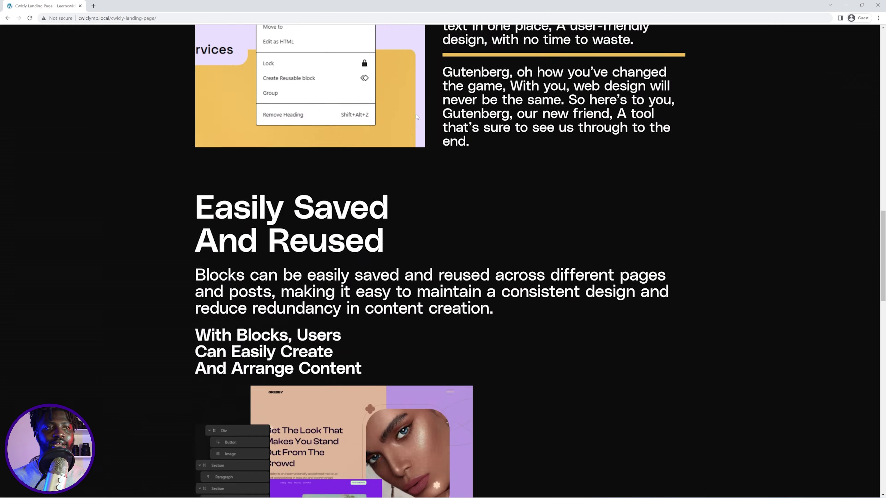
pyautogui.scroll(-15, 416, 114)
pyautogui.scroll(20, 422, 142)
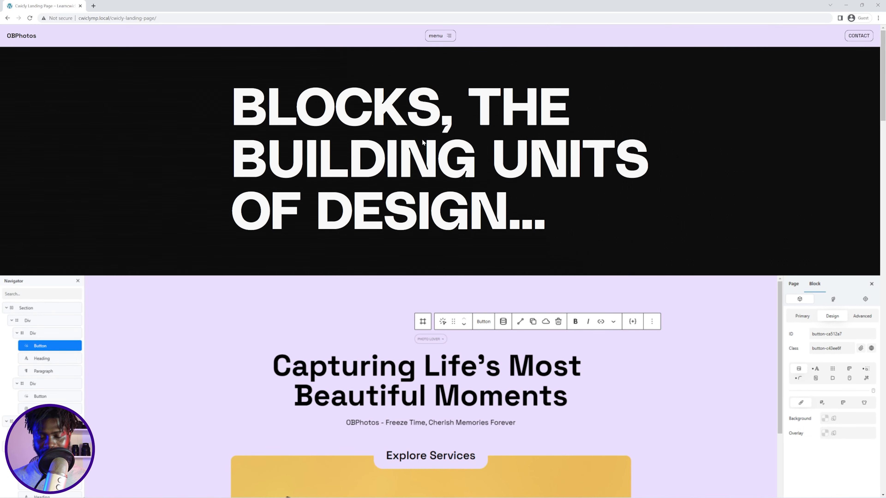
# - Generate a Lighthouse report of the landing page for the Mobile device with Navigation mode and all five default categories
pyautogui.press('F12')
pyautogui.click(816, 29)
pyautogui.click(833, 74)
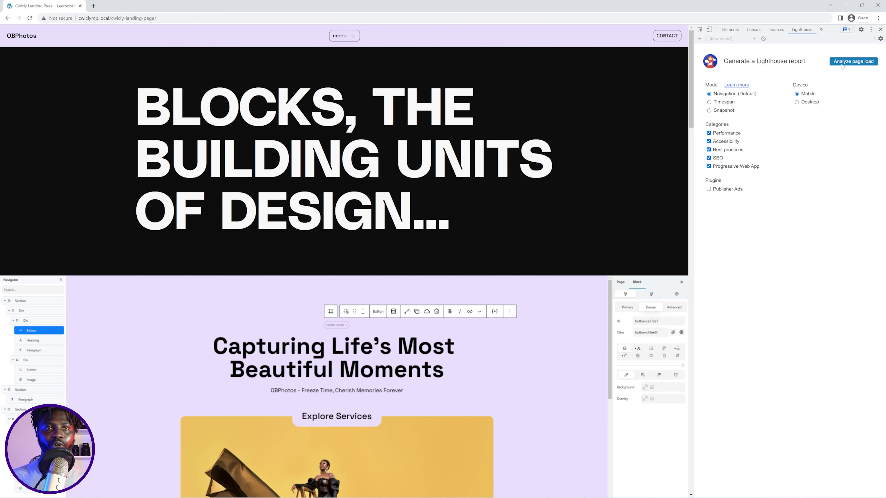
pyautogui.click(851, 62)
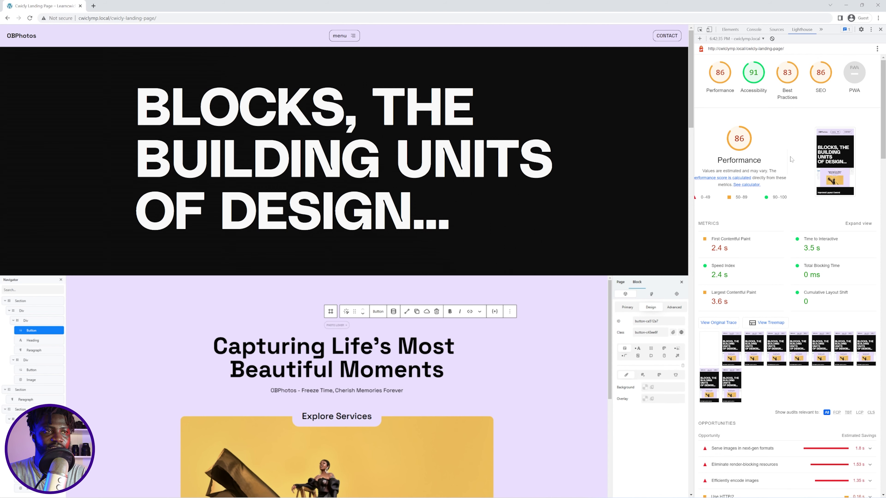
# - Examine the mobile report's scores, metrics and opportunities, and look over the landing page's sections beside it
pyautogui.scroll(-4, 788, 174)
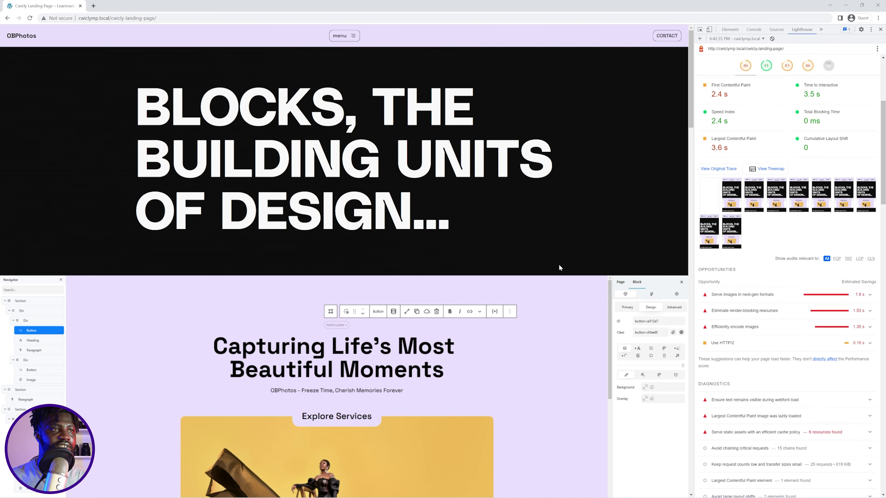
pyautogui.scroll(4, 769, 232)
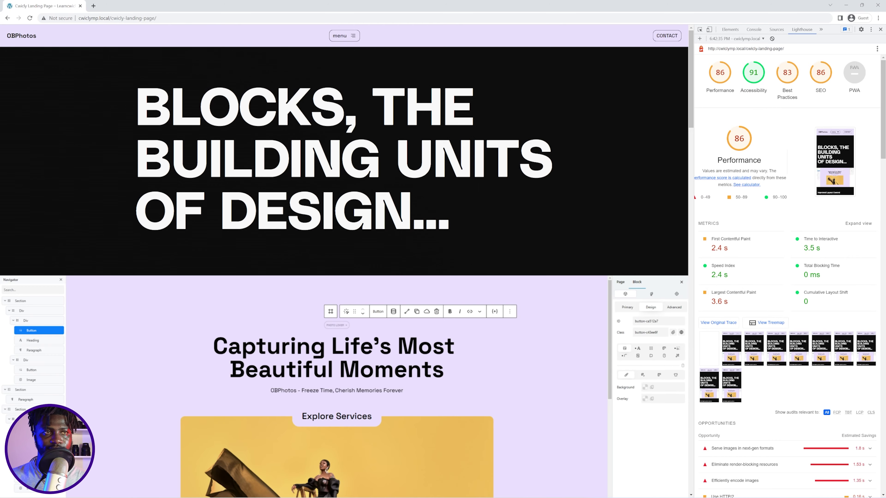
pyautogui.scroll(-15, 344, 261)
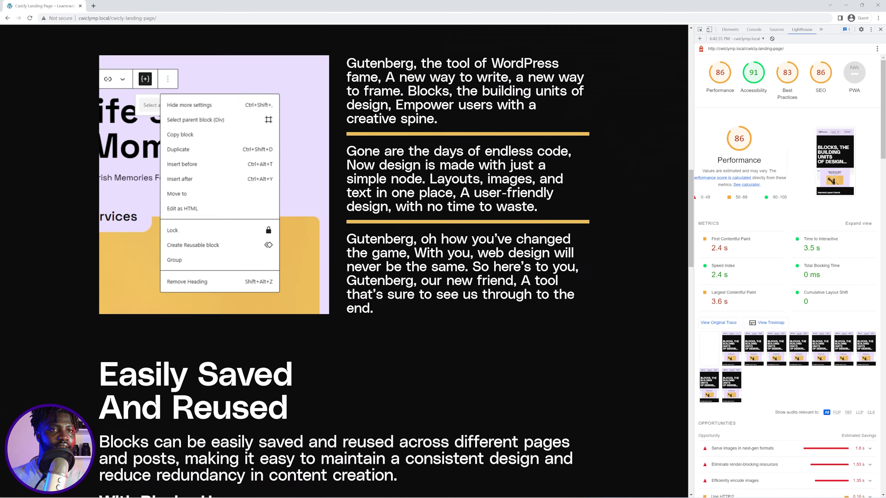
pyautogui.scroll(-15, 273, 198)
pyautogui.scroll(-2, 273, 198)
pyautogui.scroll(15, 273, 198)
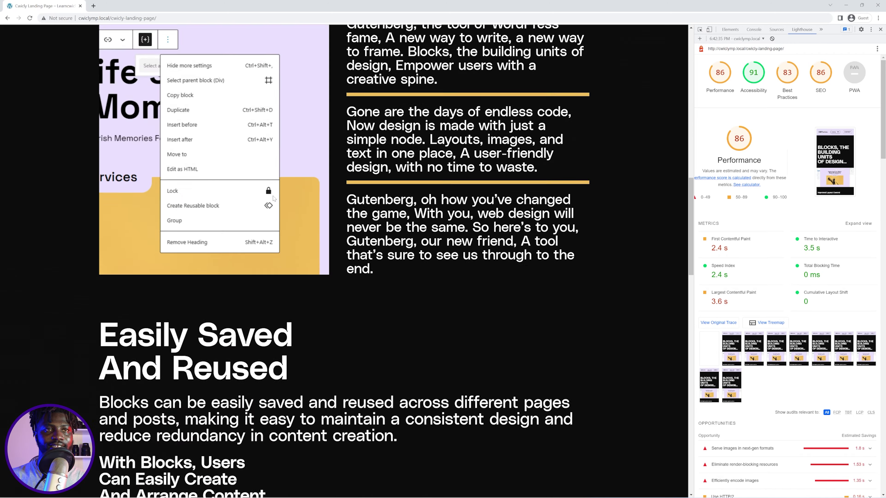
pyautogui.scroll(20, 273, 198)
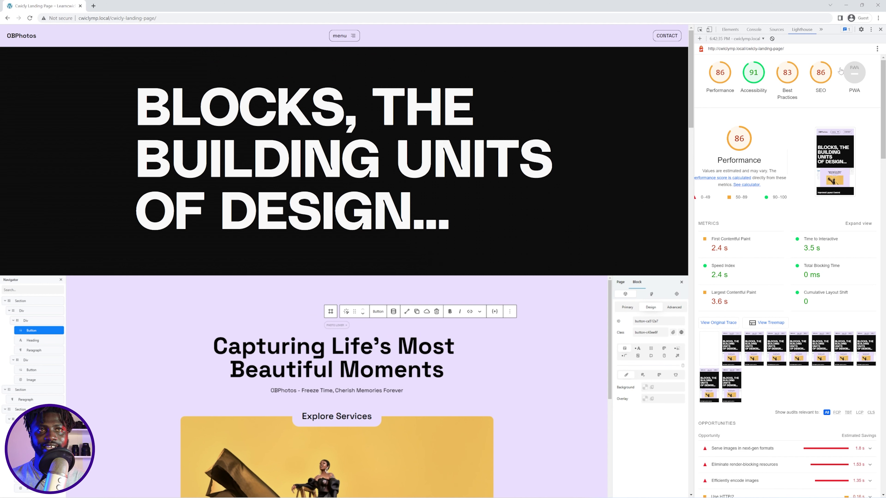
# - Generate a new Lighthouse report for the Desktop device and look over the landing page's sections beside it
pyautogui.click(750, 42)
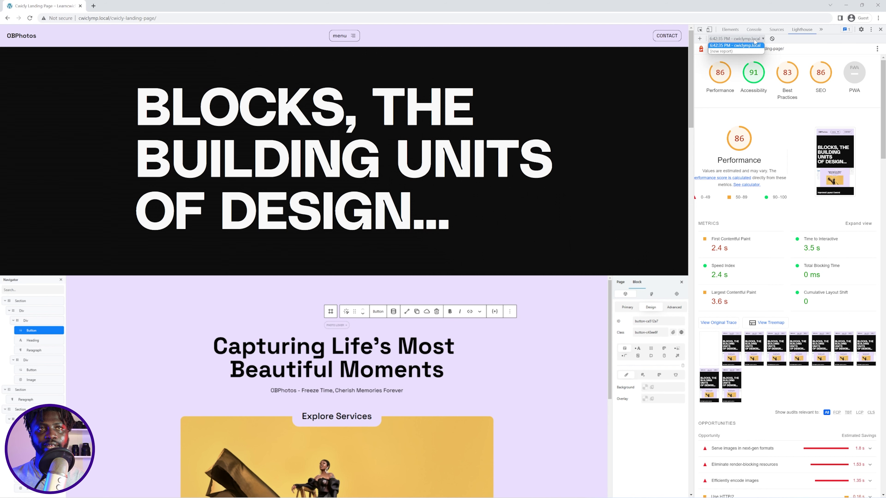
pyautogui.click(750, 49)
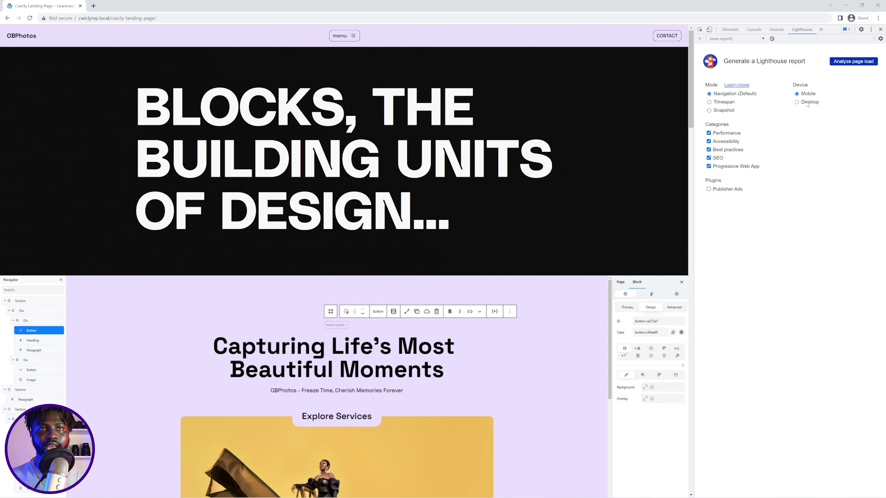
pyautogui.click(846, 62)
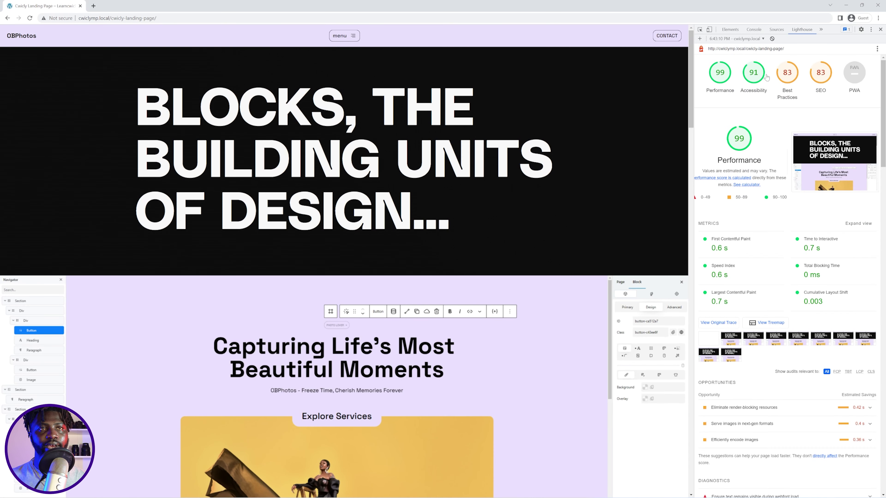
pyautogui.scroll(-17, 344, 261)
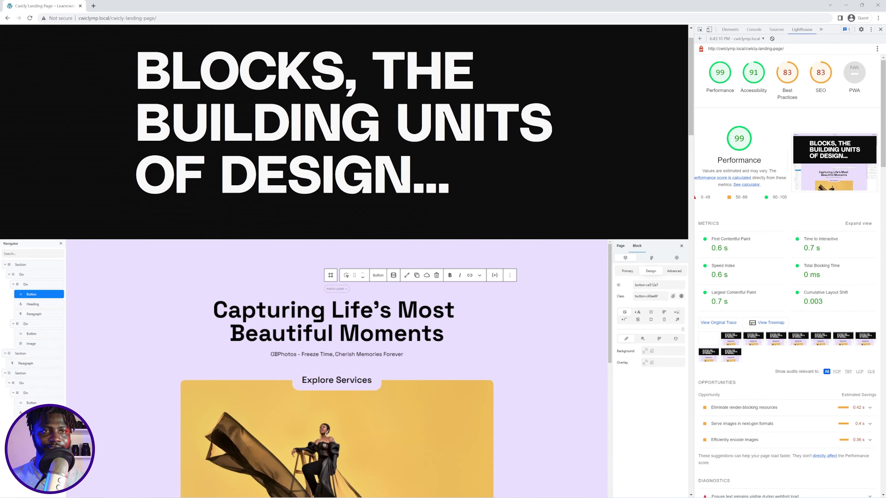
pyautogui.scroll(-20, 344, 261)
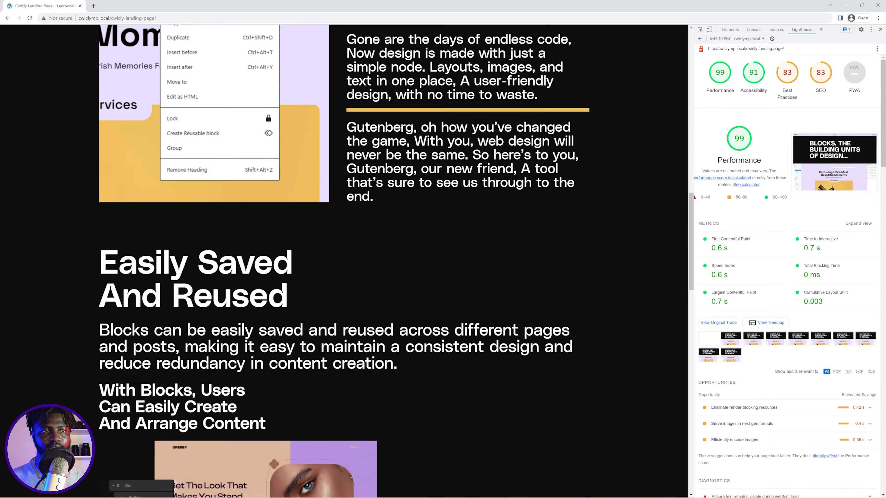
pyautogui.scroll(20, 344, 261)
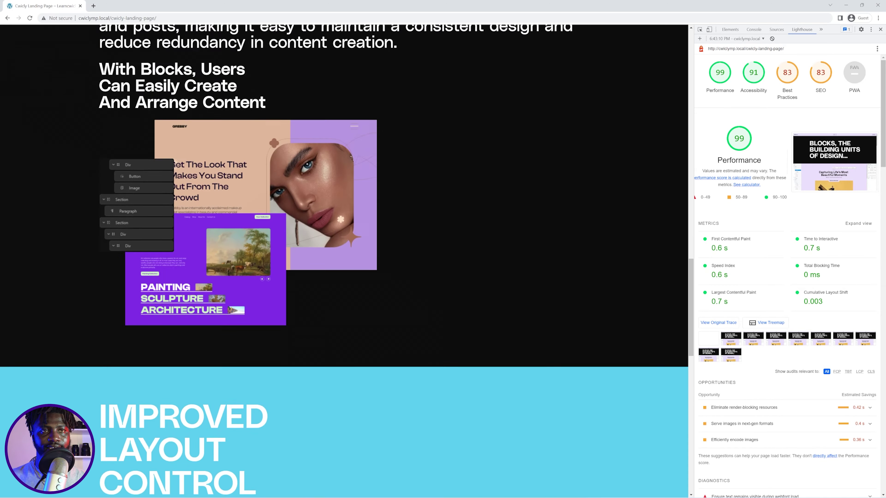